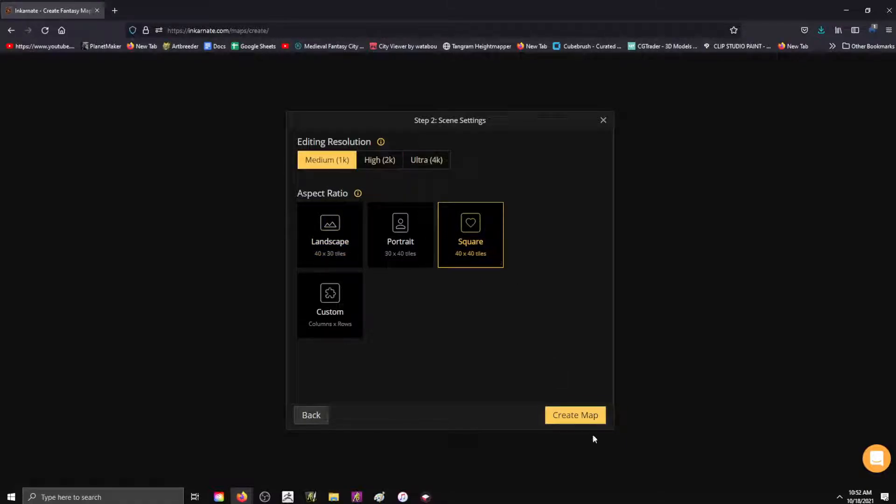
pyautogui.click(585, 414)
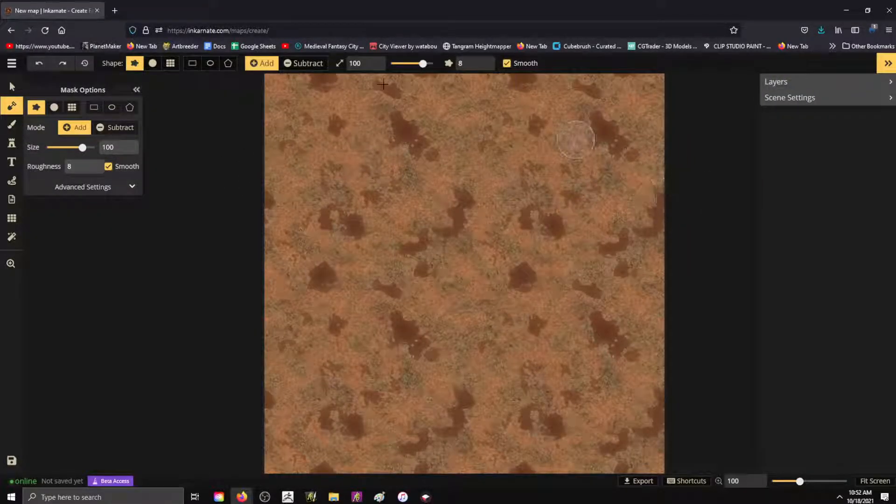
pyautogui.click(10, 63)
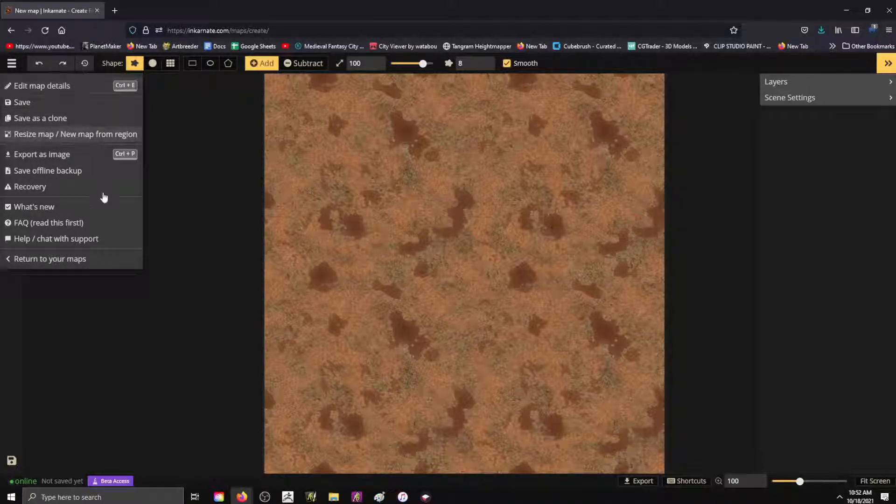
pyautogui.click(87, 259)
# Create a new Parchment World map with High (2k) editing resolution and the Landscape 40 x 30 tiles aspect ratio.
pyautogui.click(94, 116)
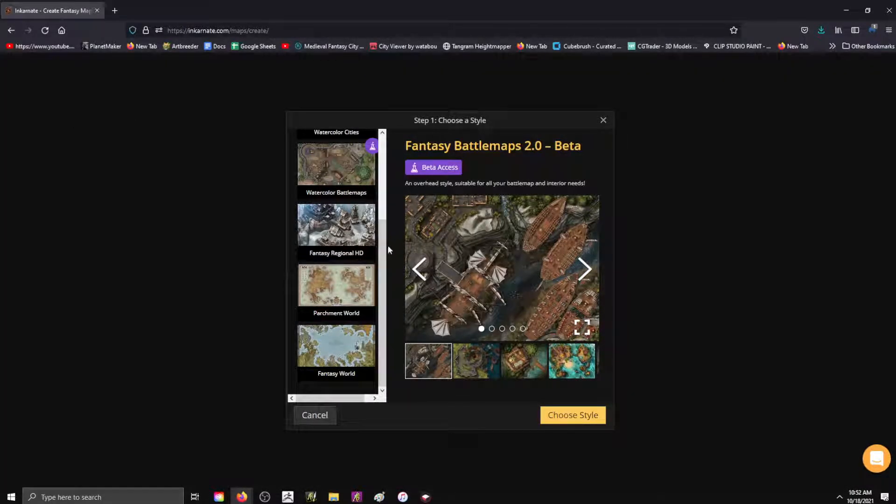
pyautogui.click(330, 284)
pyautogui.click(584, 418)
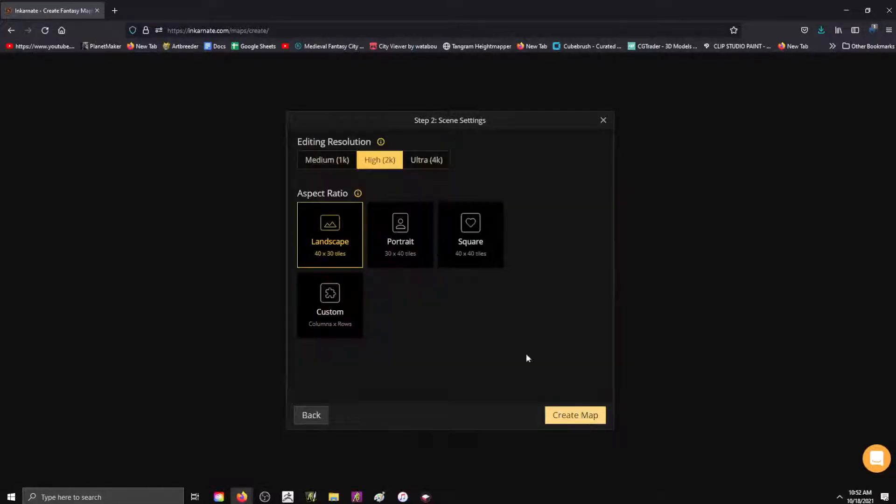
pyautogui.click(411, 242)
pyautogui.click(357, 259)
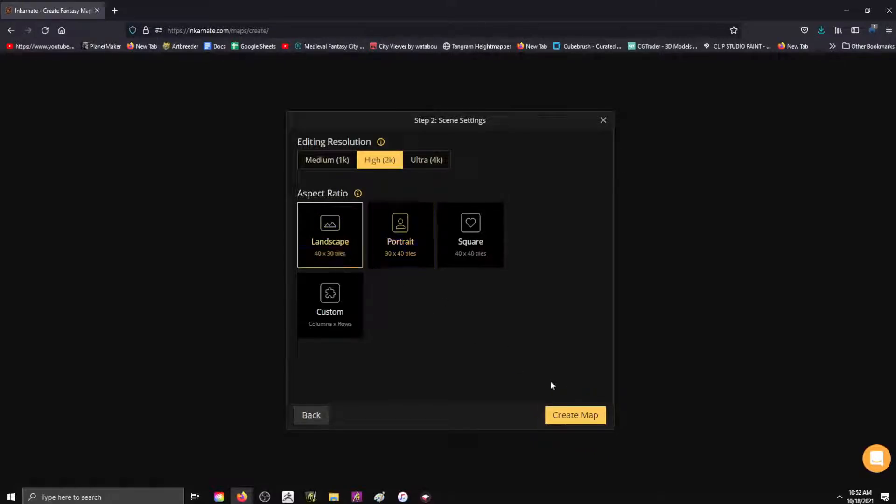
pyautogui.click(580, 418)
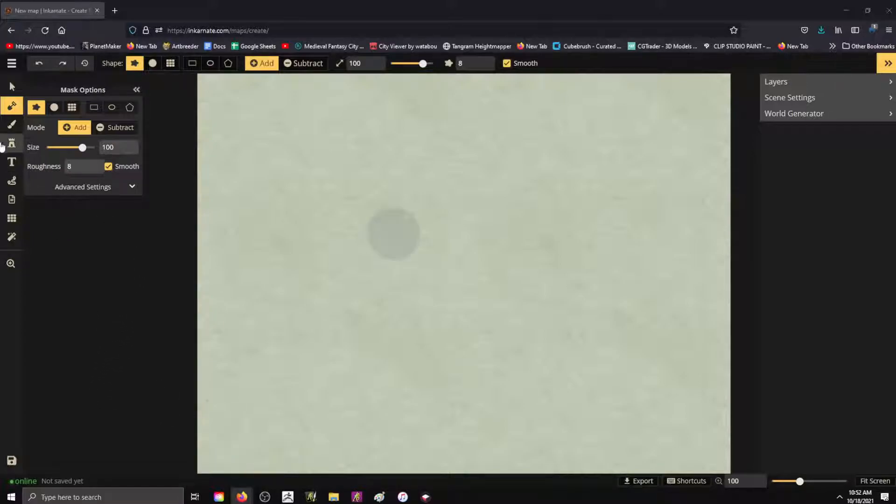
# Look over the map menu commands and the options of the Stamp, Text, Path and Notes tools.
pyautogui.click(12, 63)
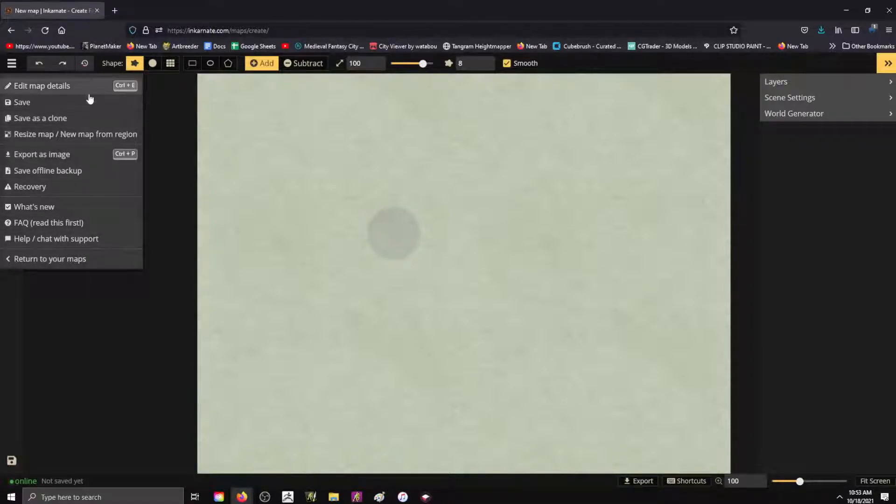
pyautogui.click(82, 299)
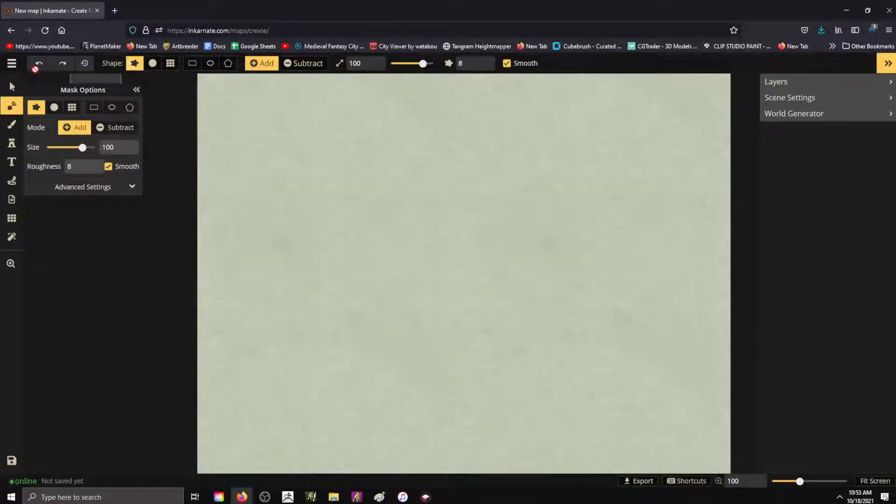
pyautogui.click(11, 142)
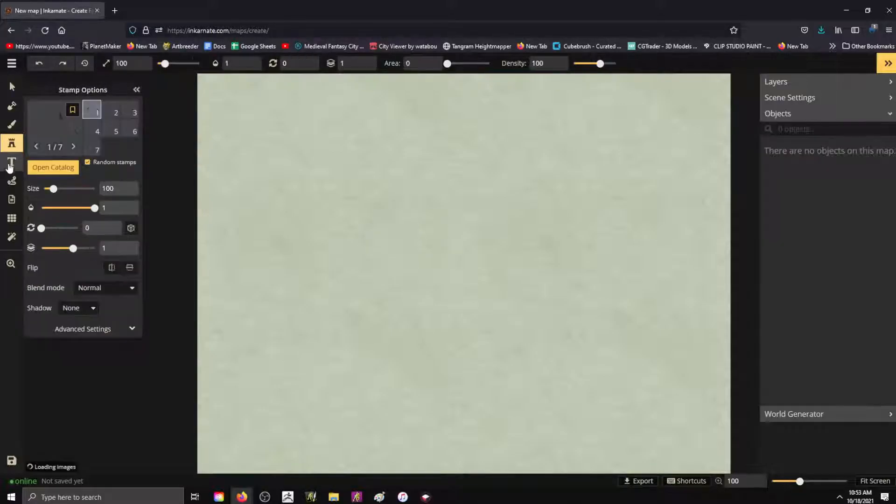
pyautogui.click(11, 162)
pyautogui.click(11, 181)
pyautogui.click(11, 198)
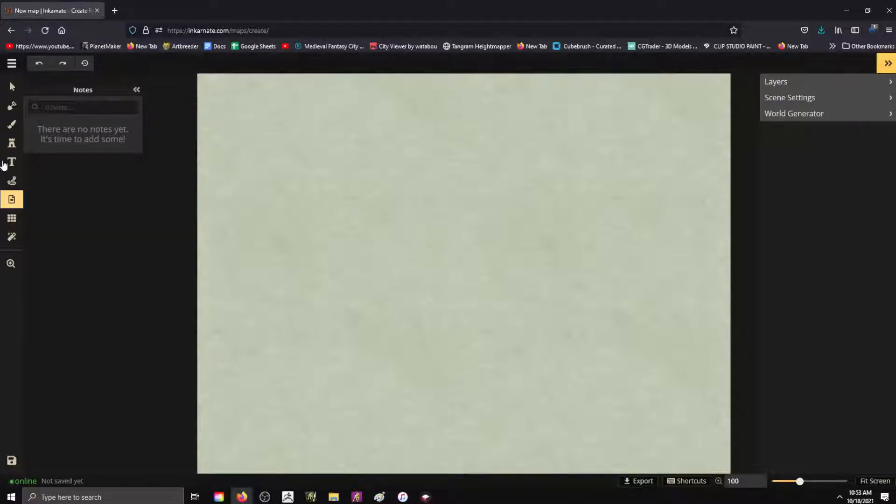
# Activate the Select tool and turn on its layer range filter.
pyautogui.click(12, 89)
pyautogui.click(11, 106)
pyautogui.click(10, 87)
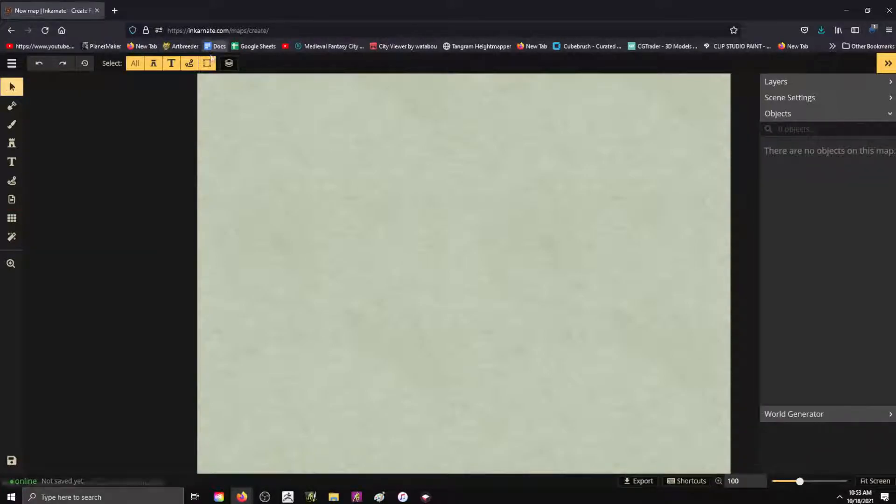
pyautogui.click(229, 63)
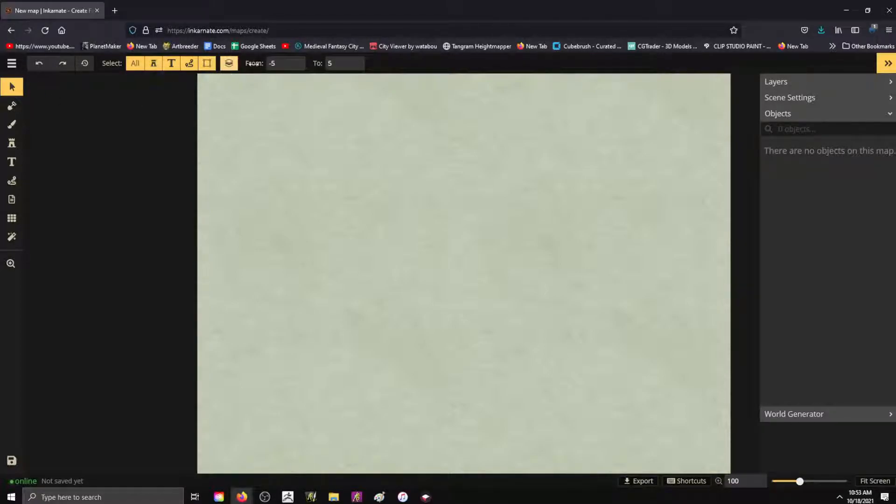
# Examine the options of the Mask, Brush, Stamp, Text, Path and Notes tools one after another.
pyautogui.click(12, 106)
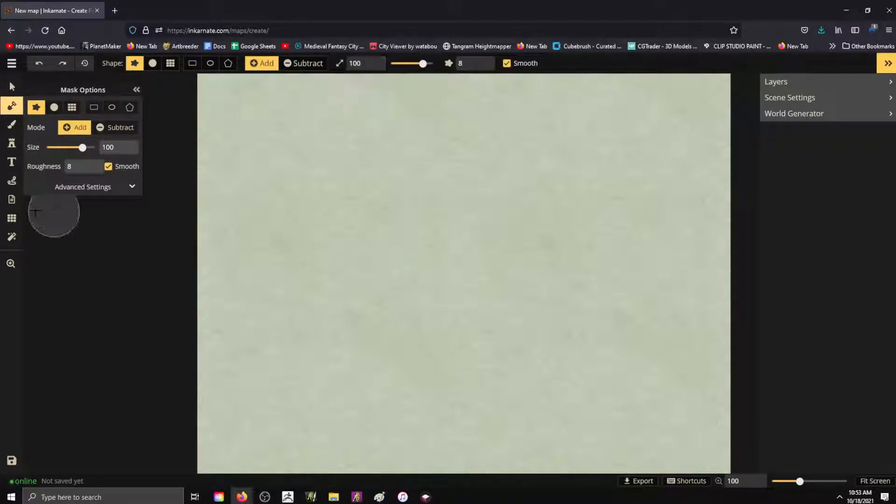
pyautogui.click(12, 124)
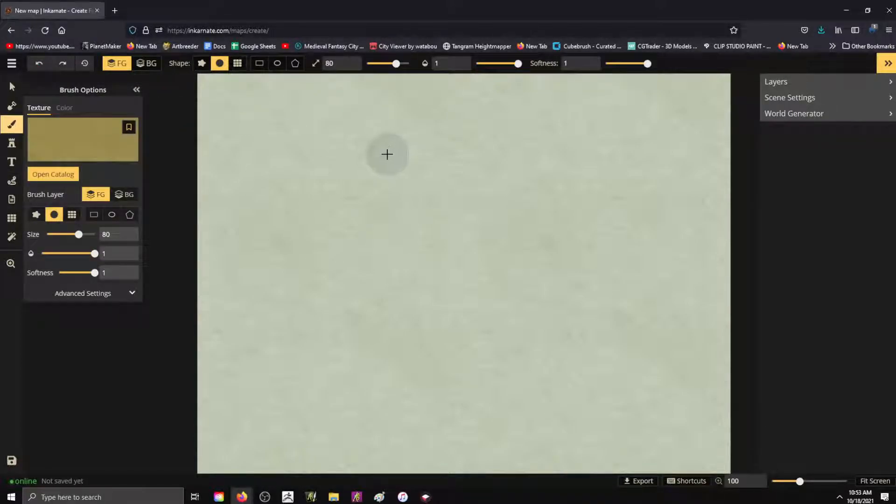
pyautogui.click(13, 144)
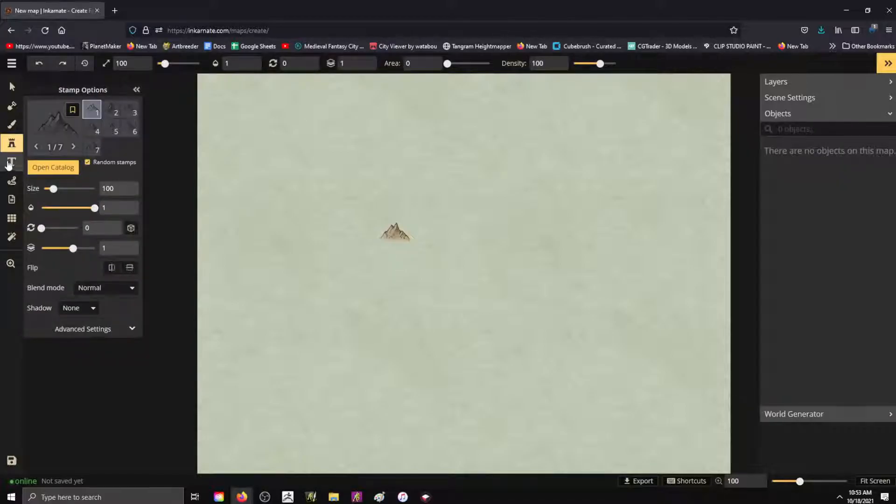
pyautogui.click(12, 162)
pyautogui.click(12, 180)
pyautogui.click(13, 201)
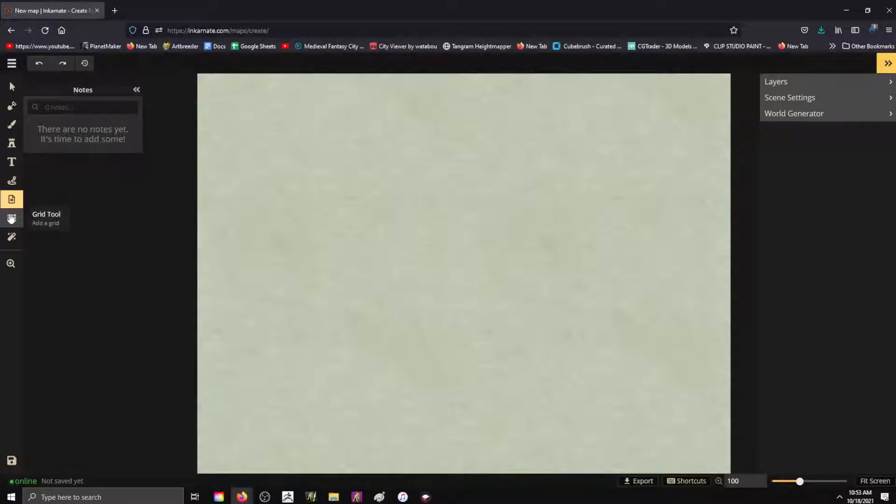
# Show the grid on the map with the Grid tool and hide it again.
pyautogui.click(12, 218)
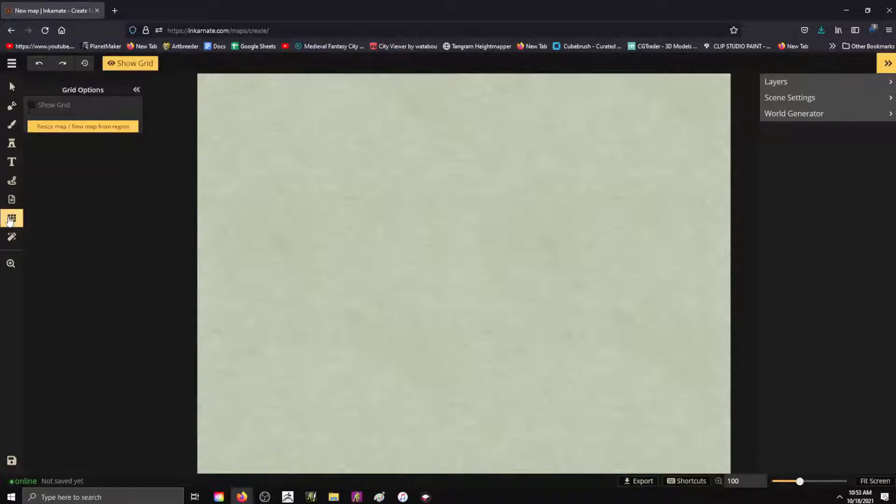
pyautogui.click(31, 108)
pyautogui.click(30, 108)
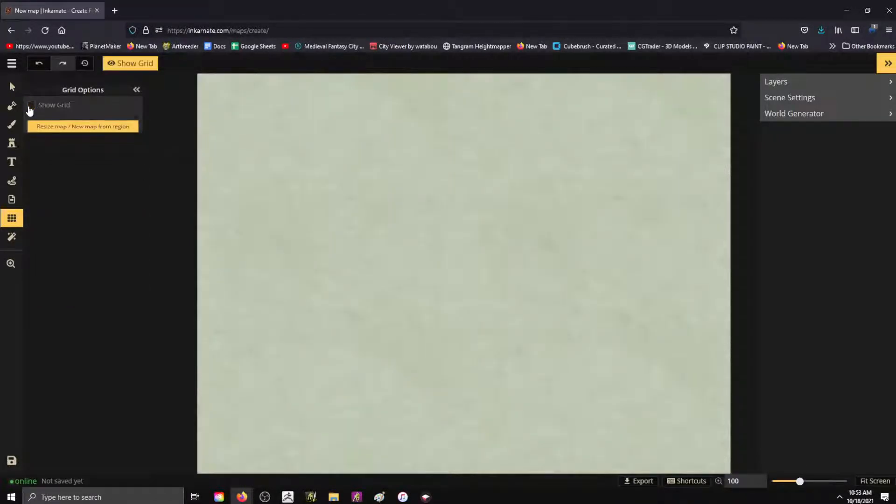
# Return to the Select tool and examine the Layers, Scene Settings and Objects sections.
pyautogui.click(11, 87)
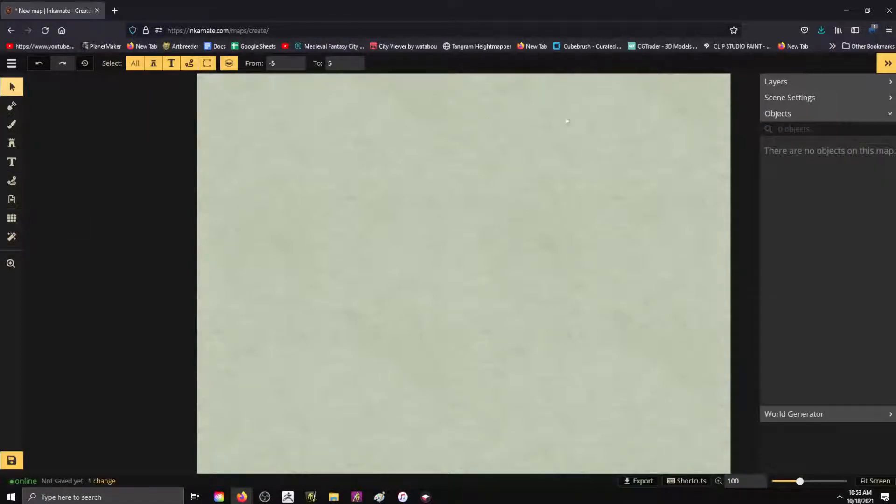
pyautogui.click(775, 82)
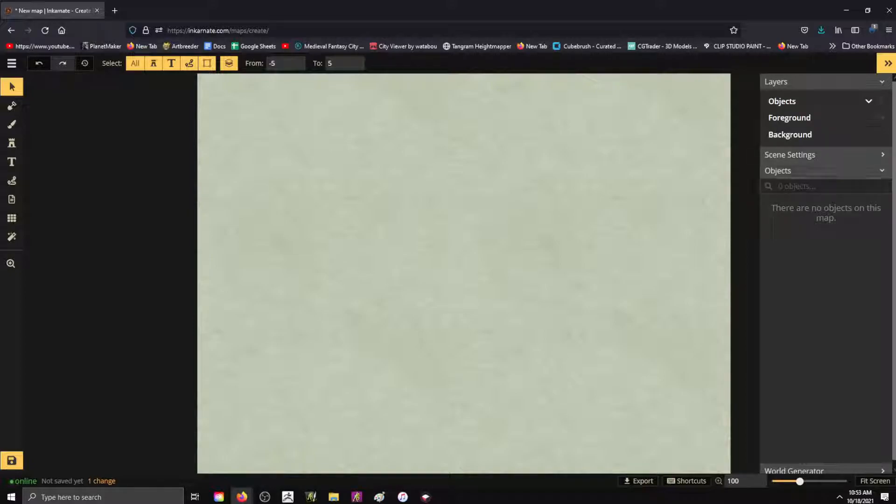
pyautogui.click(862, 157)
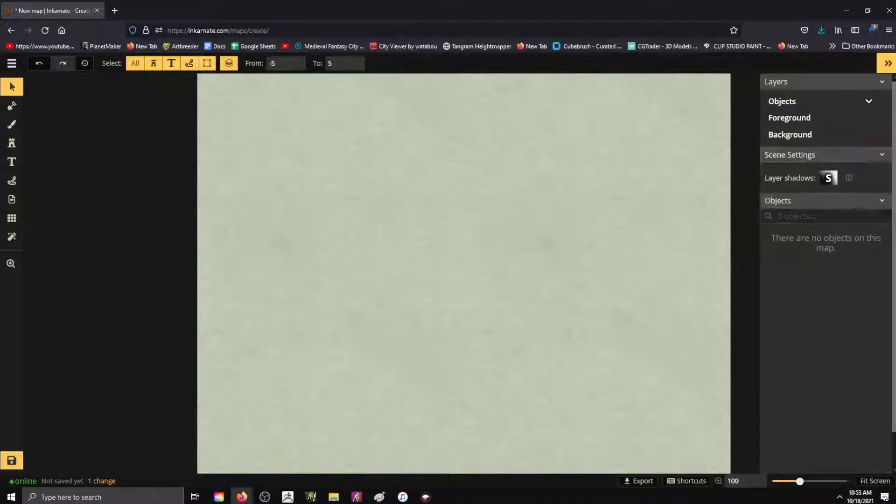
pyautogui.click(863, 200)
pyautogui.click(864, 200)
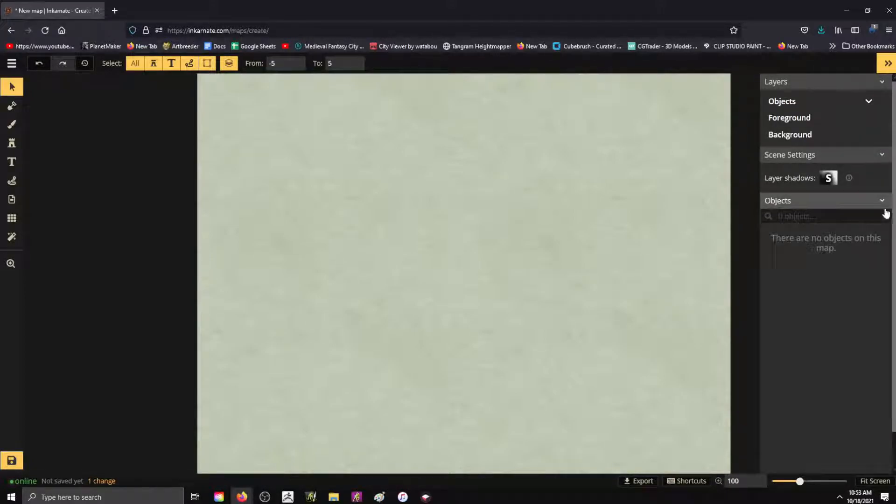
pyautogui.scroll(-1, 885, 208)
pyautogui.click(876, 163)
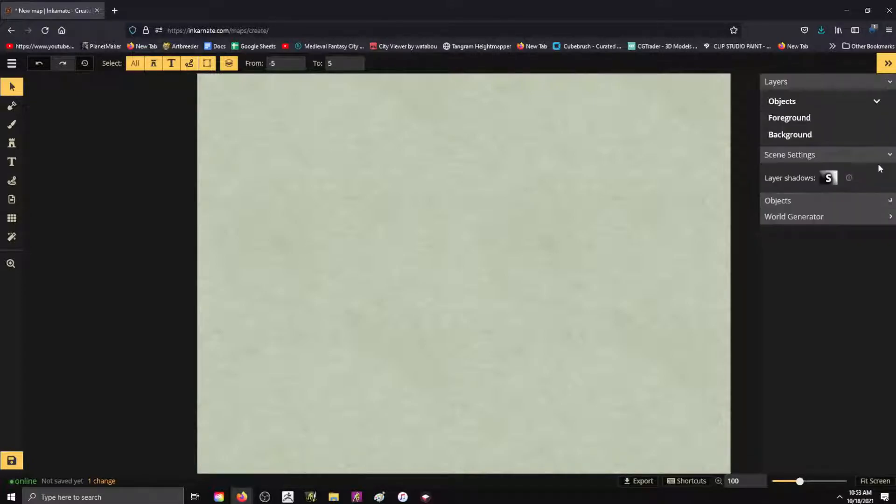
# Generate a random world with the World Generator, and generate another with the ocean share set to 56%.
pyautogui.click(872, 217)
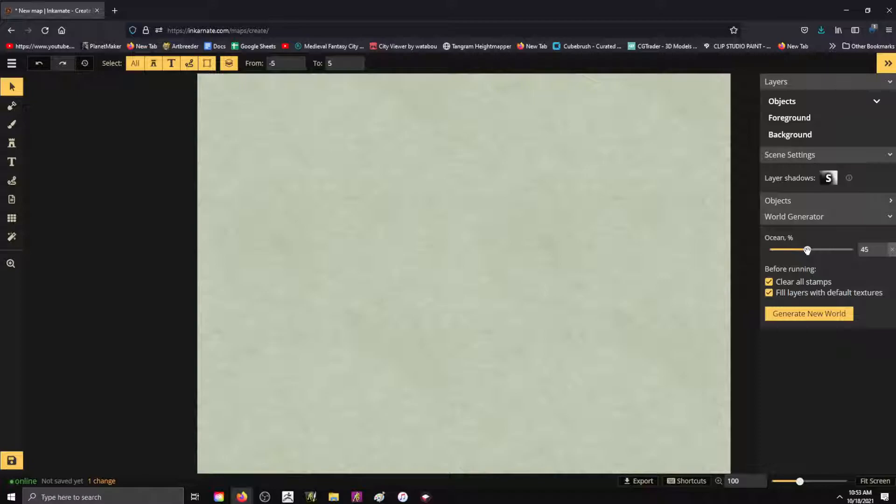
pyautogui.click(800, 316)
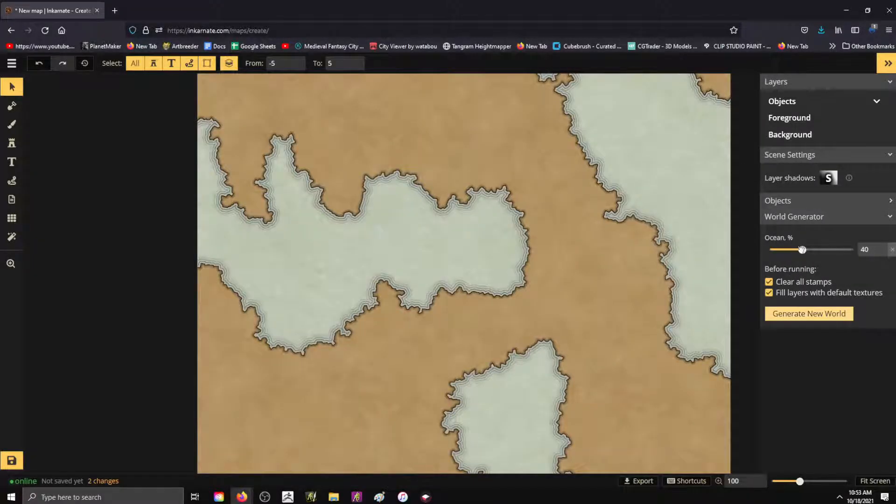
pyautogui.moveTo(802, 249); pyautogui.dragTo(816, 250)
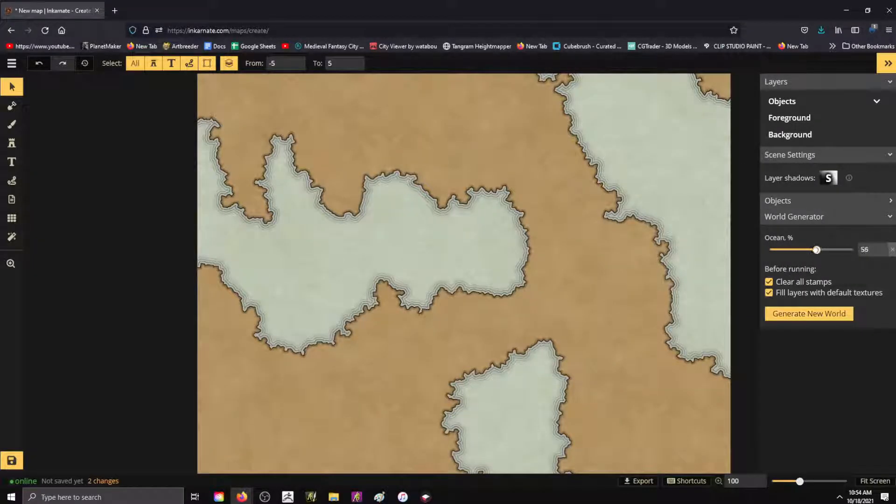
pyautogui.click(811, 315)
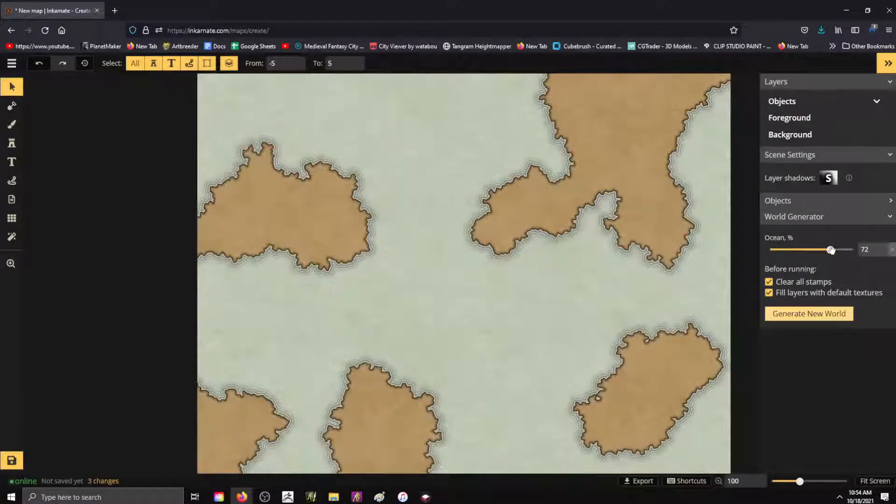
# Generate further random worlds with changed ocean shares, ending with 20% ocean.
pyautogui.moveTo(832, 255); pyautogui.dragTo(820, 257)
pyautogui.click(815, 317)
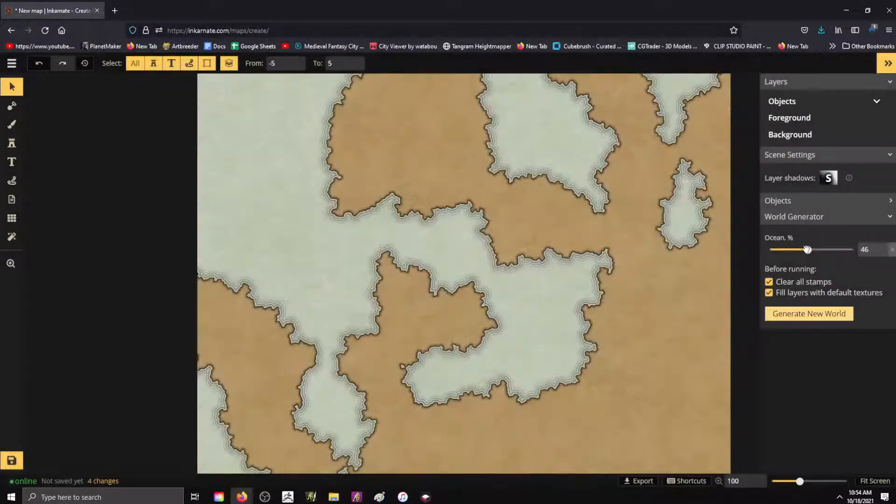
pyautogui.click(792, 317)
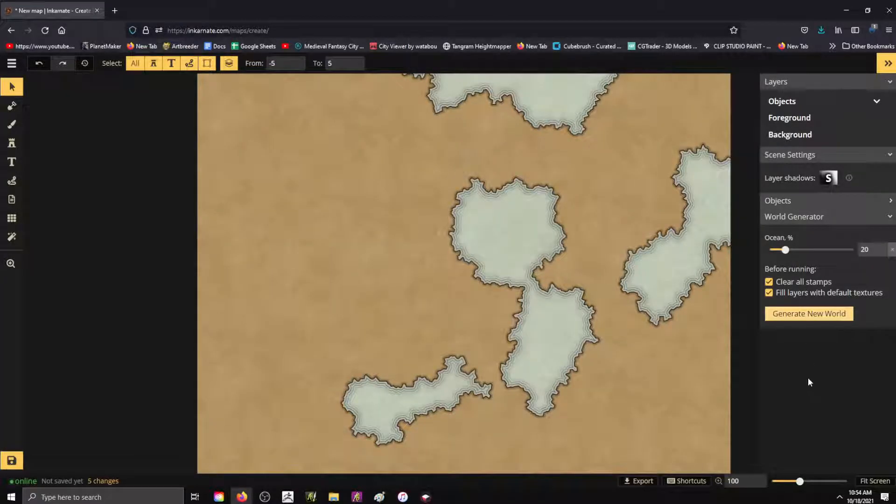
# Erase all the land from the map using the Mask tool in Subtract mode with a brush size of 200.
pyautogui.click(806, 83)
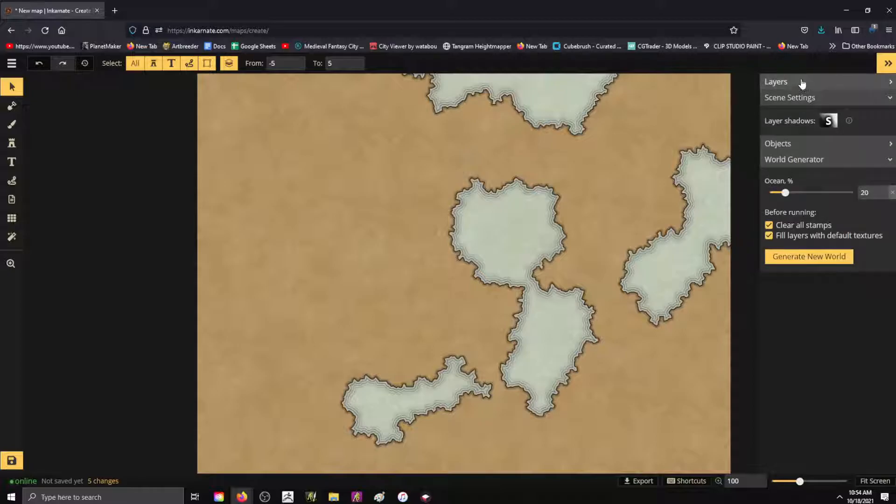
pyautogui.click(12, 106)
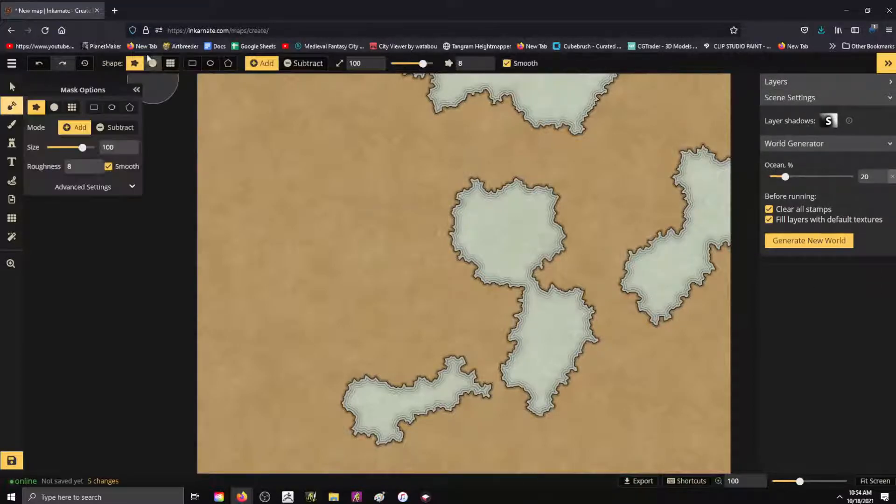
pyautogui.click(117, 127)
pyautogui.moveTo(65, 147); pyautogui.dragTo(97, 147)
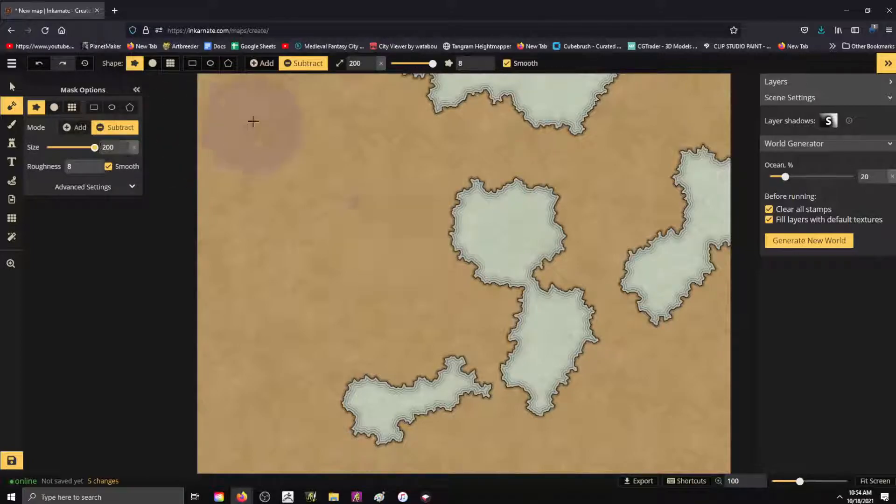
pyautogui.press('alt')
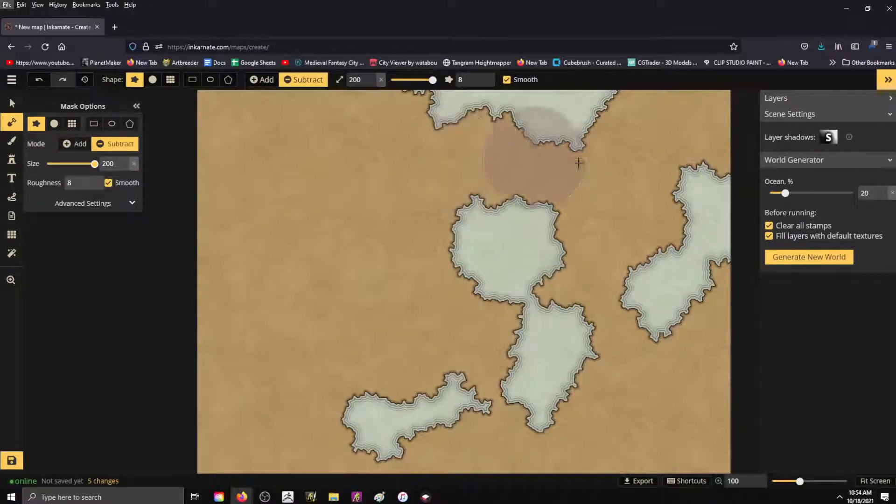
pyautogui.press('alt')
pyautogui.moveTo(294, 127)
pyautogui.mouseDown()
pyautogui.moveTo(721, 111)
pyautogui.moveTo(200, 130)
pyautogui.moveTo(511, 164)
pyautogui.moveTo(676, 250)
pyautogui.moveTo(266, 244)
pyautogui.moveTo(365, 275)
pyautogui.moveTo(740, 320)
pyautogui.moveTo(405, 361)
pyautogui.moveTo(224, 404)
pyautogui.moveTo(747, 402)
pyautogui.moveTo(470, 456)
pyautogui.moveTo(119, 448)
pyautogui.moveTo(168, 369)
pyautogui.mouseUp()
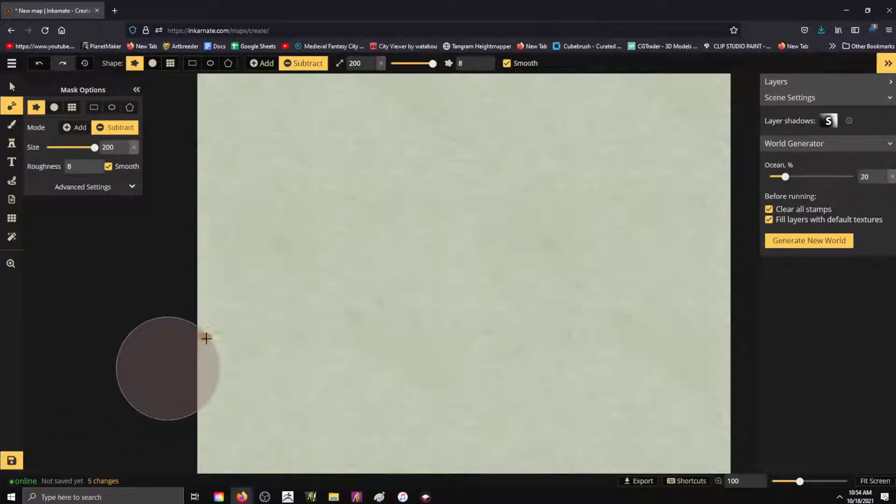
pyautogui.click(250, 297)
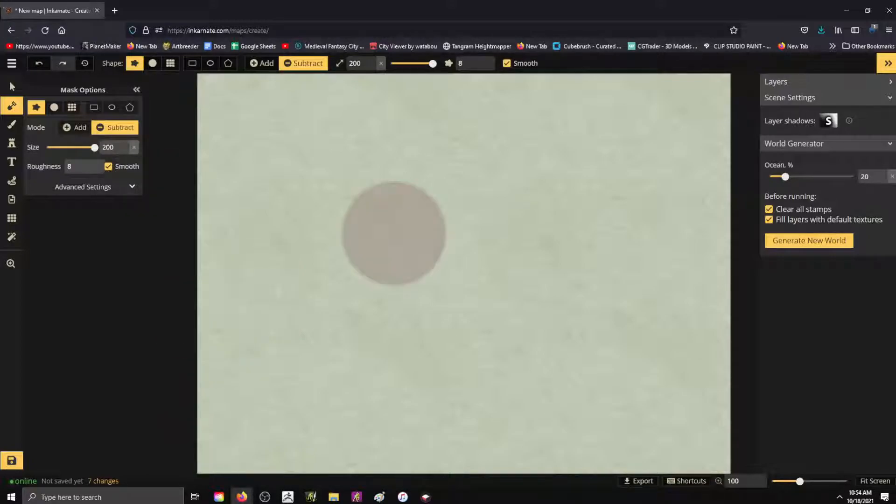
# Set the Brush tool to the brown parchment texture with the rough brush shape and dab it once on the foreground layer.
pyautogui.click(12, 124)
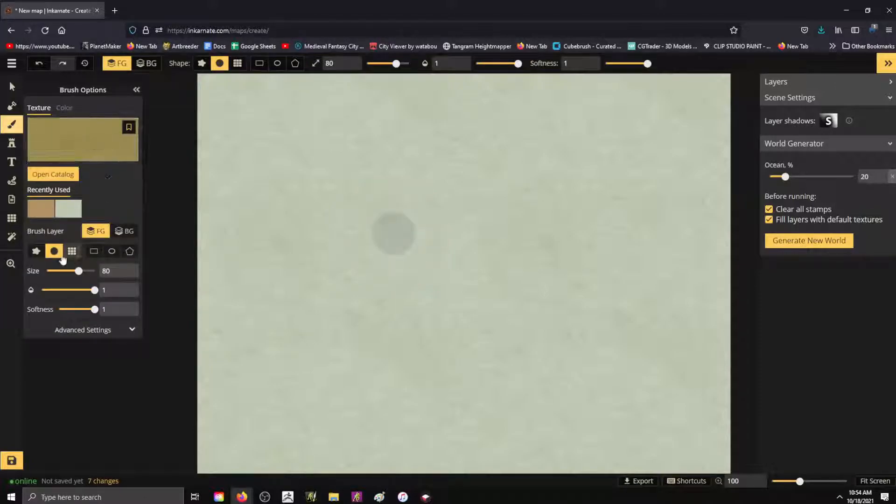
pyautogui.click(36, 212)
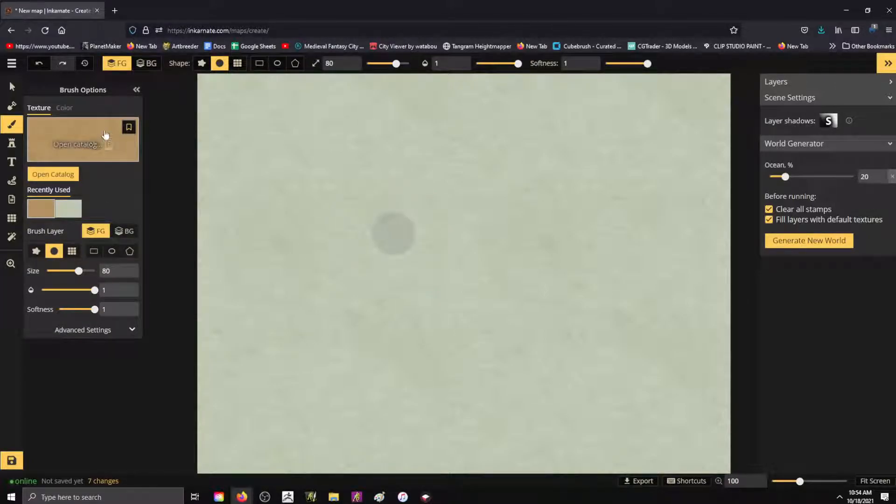
pyautogui.click(62, 211)
pyautogui.click(46, 210)
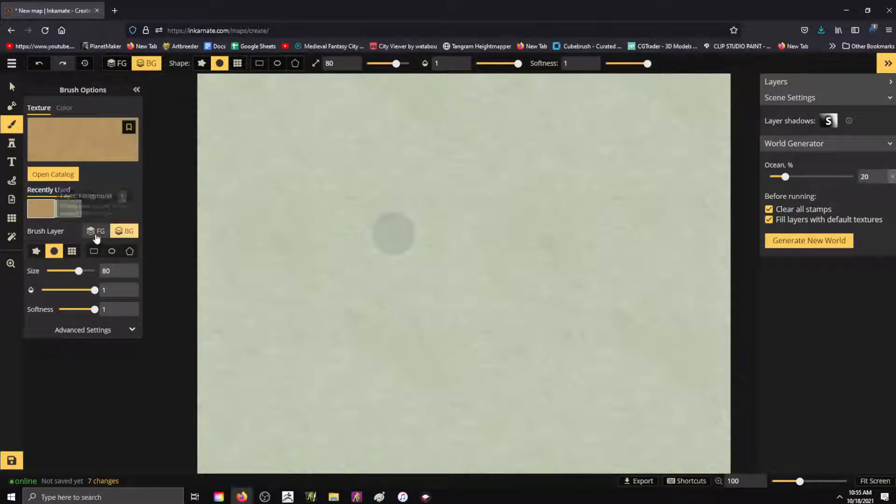
pyautogui.click(37, 254)
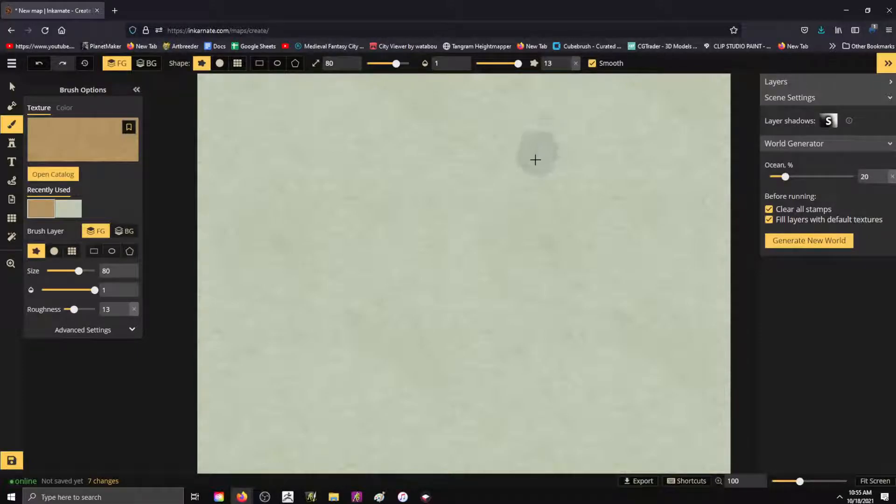
pyautogui.click(393, 233)
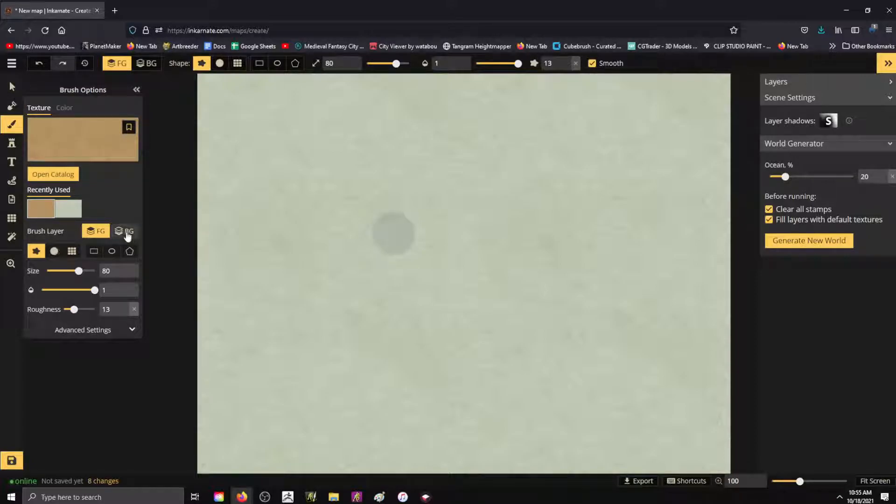
# Switch to the Mask tool in Add mode, try painting a patch of land at roughness 14, and undo the stroke.
pyautogui.click(12, 106)
pyautogui.click(74, 127)
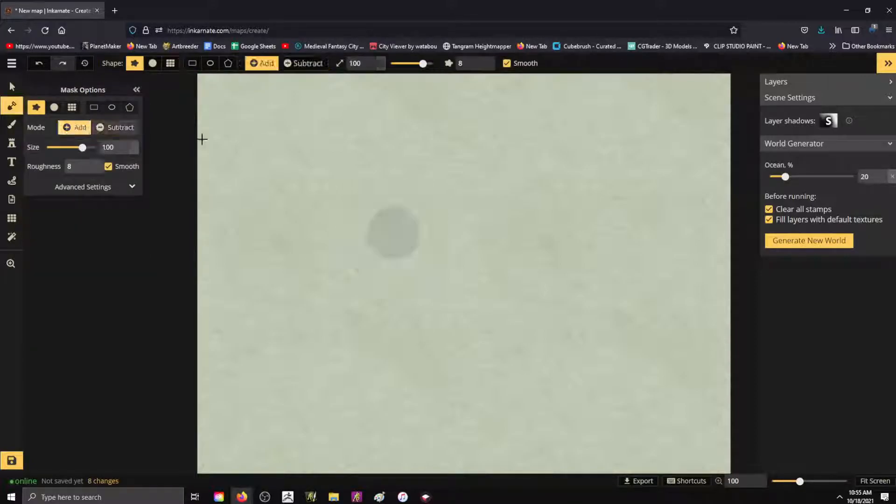
pyautogui.click(480, 60)
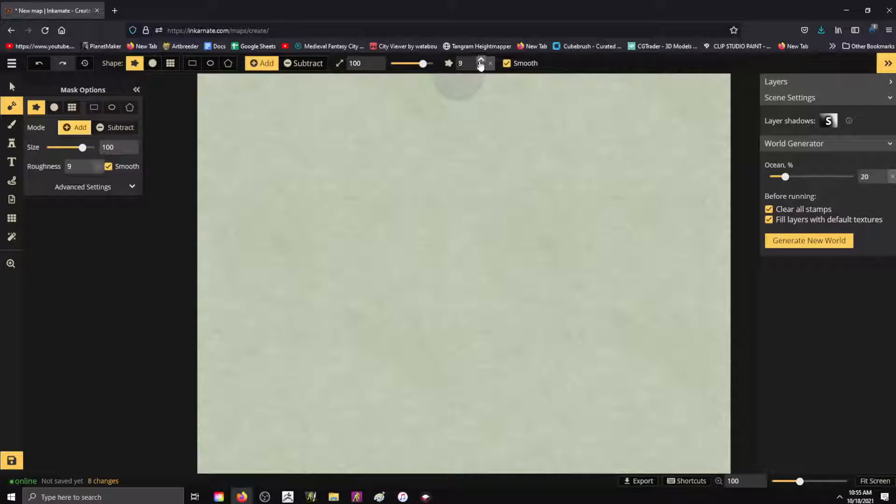
pyautogui.click(481, 61)
pyautogui.click(481, 61)
pyautogui.moveTo(387, 160)
pyautogui.mouseDown()
pyautogui.moveTo(455, 196)
pyautogui.moveTo(499, 196)
pyautogui.mouseUp()
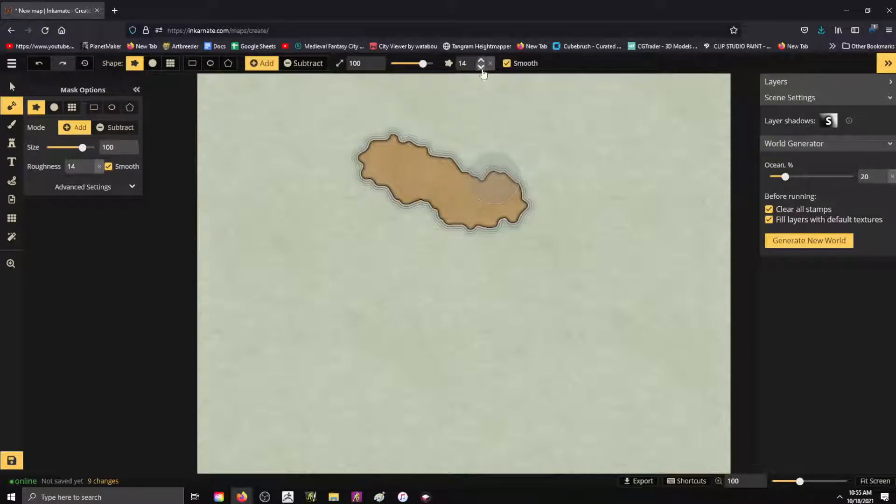
pyautogui.hotkey('ctrl', 'z')
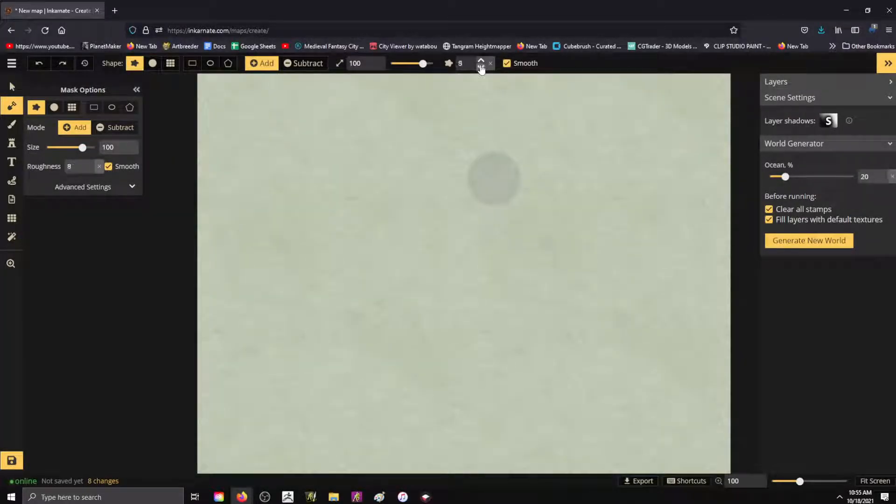
# Paint an irregular landmass across the upper centre of the map at roughness 6, and undo a trial stroke at its western end.
pyautogui.doubleClick(481, 68)
pyautogui.moveTo(407, 152)
pyautogui.mouseDown()
pyautogui.moveTo(425, 152)
pyautogui.moveTo(462, 196)
pyautogui.moveTo(515, 218)
pyautogui.moveTo(585, 268)
pyautogui.mouseUp()
pyautogui.moveTo(530, 186)
pyautogui.mouseDown()
pyautogui.moveTo(598, 186)
pyautogui.moveTo(626, 198)
pyautogui.mouseUp()
pyautogui.click(584, 232)
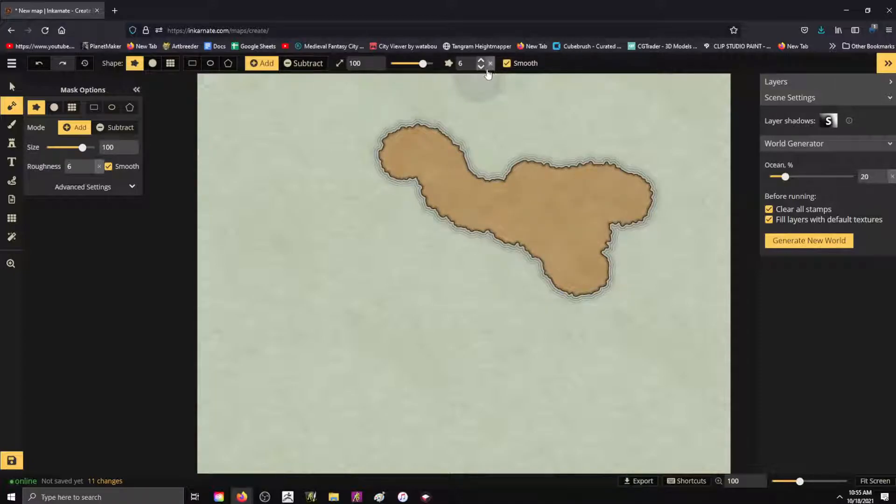
pyautogui.moveTo(424, 142)
pyautogui.mouseDown()
pyautogui.moveTo(336, 216)
pyautogui.moveTo(366, 222)
pyautogui.mouseUp()
pyautogui.hotkey('ctrl', 'z')
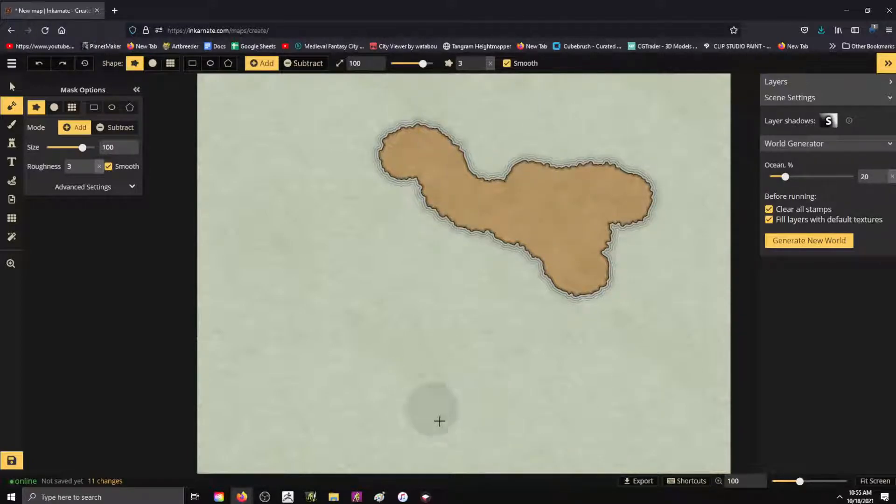
# Extend the landmass to the south and west at roughness 3 and add rounded bulges to its northern coast.
pyautogui.moveTo(444, 377)
pyautogui.mouseDown()
pyautogui.moveTo(501, 369)
pyautogui.moveTo(539, 376)
pyautogui.moveTo(533, 390)
pyautogui.moveTo(554, 397)
pyautogui.mouseUp()
pyautogui.moveTo(554, 345)
pyautogui.mouseDown()
pyautogui.moveTo(567, 297)
pyautogui.moveTo(550, 269)
pyautogui.mouseUp()
pyautogui.moveTo(456, 357)
pyautogui.mouseDown()
pyautogui.moveTo(425, 324)
pyautogui.moveTo(404, 269)
pyautogui.moveTo(362, 243)
pyautogui.moveTo(323, 266)
pyautogui.moveTo(337, 287)
pyautogui.moveTo(365, 189)
pyautogui.moveTo(399, 216)
pyautogui.moveTo(400, 179)
pyautogui.moveTo(420, 218)
pyautogui.moveTo(466, 254)
pyautogui.moveTo(531, 257)
pyautogui.moveTo(513, 327)
pyautogui.moveTo(526, 345)
pyautogui.moveTo(493, 313)
pyautogui.moveTo(487, 320)
pyautogui.moveTo(483, 297)
pyautogui.moveTo(464, 310)
pyautogui.mouseUp()
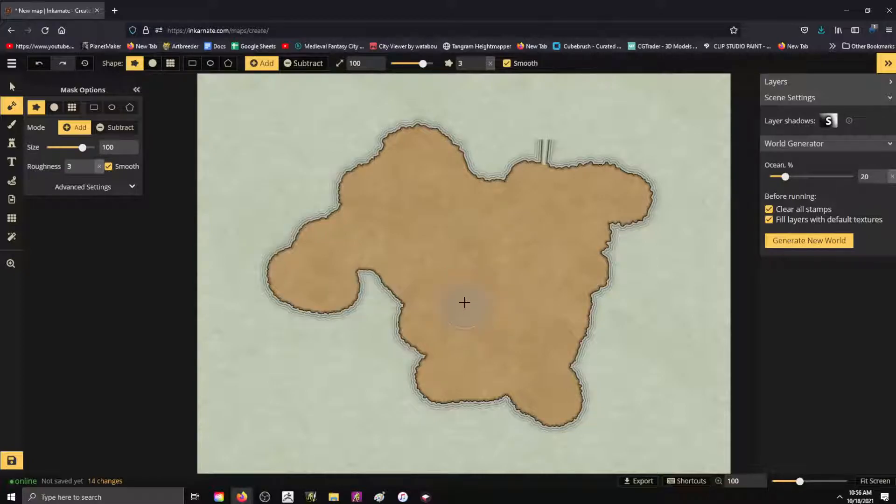
pyautogui.click(495, 169)
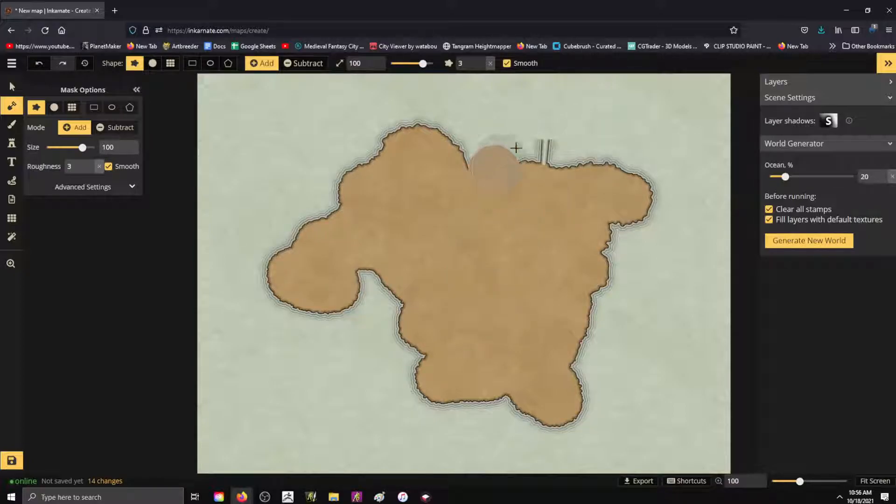
pyautogui.click(547, 155)
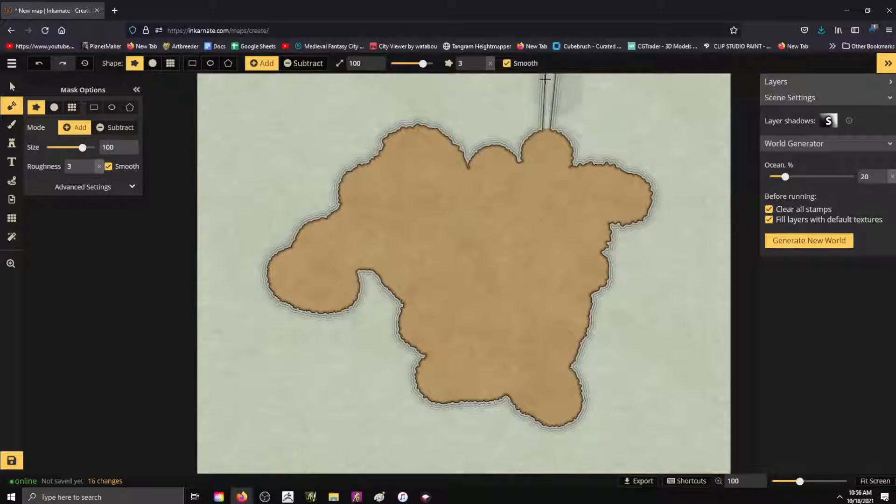
# Fill the northern part of the map with land out to the canvas edges and extend the southern coast at both ends.
pyautogui.click(545, 81)
pyautogui.click(556, 100)
pyautogui.moveTo(533, 115)
pyautogui.mouseDown()
pyautogui.moveTo(509, 147)
pyautogui.moveTo(617, 158)
pyautogui.moveTo(637, 172)
pyautogui.moveTo(637, 191)
pyautogui.moveTo(694, 275)
pyautogui.moveTo(691, 292)
pyautogui.moveTo(628, 302)
pyautogui.moveTo(604, 346)
pyautogui.moveTo(663, 304)
pyautogui.moveTo(669, 238)
pyautogui.moveTo(584, 219)
pyautogui.mouseUp()
pyautogui.moveTo(326, 213)
pyautogui.mouseDown()
pyautogui.moveTo(311, 223)
pyautogui.moveTo(232, 219)
pyautogui.moveTo(202, 235)
pyautogui.moveTo(210, 155)
pyautogui.moveTo(212, 82)
pyautogui.mouseUp()
pyautogui.moveTo(309, 77)
pyautogui.mouseDown()
pyautogui.moveTo(732, 77)
pyautogui.moveTo(516, 98)
pyautogui.moveTo(443, 138)
pyautogui.moveTo(230, 115)
pyautogui.moveTo(252, 177)
pyautogui.moveTo(314, 189)
pyautogui.moveTo(331, 213)
pyautogui.moveTo(392, 131)
pyautogui.moveTo(259, 150)
pyautogui.moveTo(284, 158)
pyautogui.moveTo(466, 102)
pyautogui.moveTo(465, 169)
pyautogui.moveTo(286, 178)
pyautogui.moveTo(215, 197)
pyautogui.mouseUp()
pyautogui.moveTo(538, 121)
pyautogui.mouseDown()
pyautogui.moveTo(670, 93)
pyautogui.moveTo(724, 132)
pyautogui.moveTo(558, 150)
pyautogui.moveTo(696, 168)
pyautogui.moveTo(681, 214)
pyautogui.moveTo(722, 262)
pyautogui.moveTo(702, 180)
pyautogui.moveTo(655, 164)
pyautogui.mouseUp()
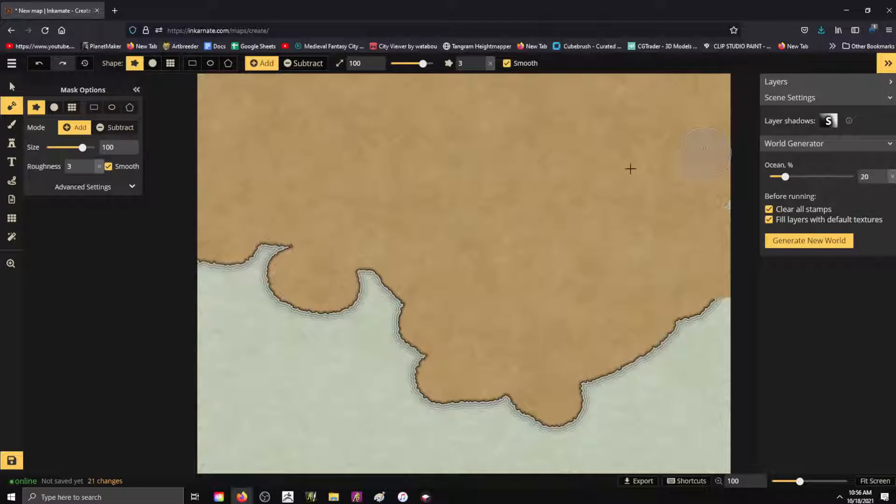
pyautogui.moveTo(205, 360)
pyautogui.mouseDown()
pyautogui.moveTo(290, 281)
pyautogui.moveTo(304, 244)
pyautogui.moveTo(214, 259)
pyautogui.moveTo(196, 333)
pyautogui.moveTo(251, 283)
pyautogui.moveTo(281, 274)
pyautogui.moveTo(268, 269)
pyautogui.moveTo(312, 252)
pyautogui.moveTo(344, 278)
pyautogui.moveTo(300, 313)
pyautogui.moveTo(341, 260)
pyautogui.moveTo(365, 251)
pyautogui.moveTo(353, 299)
pyautogui.moveTo(397, 343)
pyautogui.moveTo(420, 338)
pyautogui.moveTo(396, 280)
pyautogui.moveTo(412, 292)
pyautogui.mouseUp()
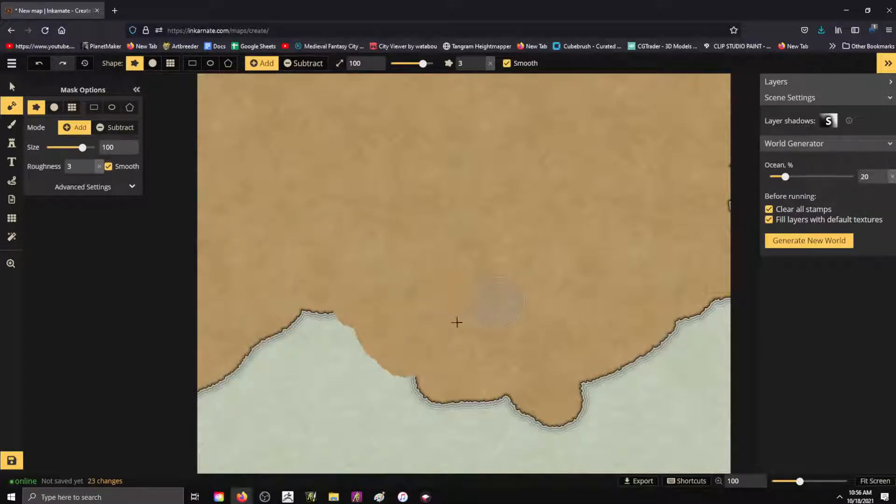
pyautogui.moveTo(612, 350)
pyautogui.mouseDown()
pyautogui.moveTo(622, 344)
pyautogui.moveTo(650, 364)
pyautogui.moveTo(638, 412)
pyautogui.moveTo(630, 344)
pyautogui.mouseUp()
# Reduce the mask brush size to 22 and paint small peninsulas along the western and central parts of the southern coast.
pyautogui.moveTo(82, 147); pyautogui.dragTo(61, 147)
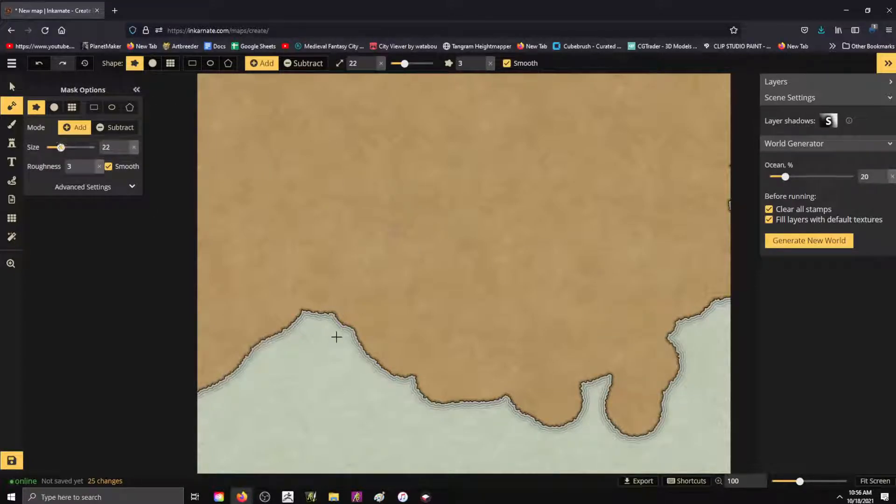
pyautogui.moveTo(372, 374)
pyautogui.mouseDown()
pyautogui.moveTo(375, 397)
pyautogui.moveTo(408, 367)
pyautogui.moveTo(366, 383)
pyautogui.moveTo(370, 337)
pyautogui.mouseUp()
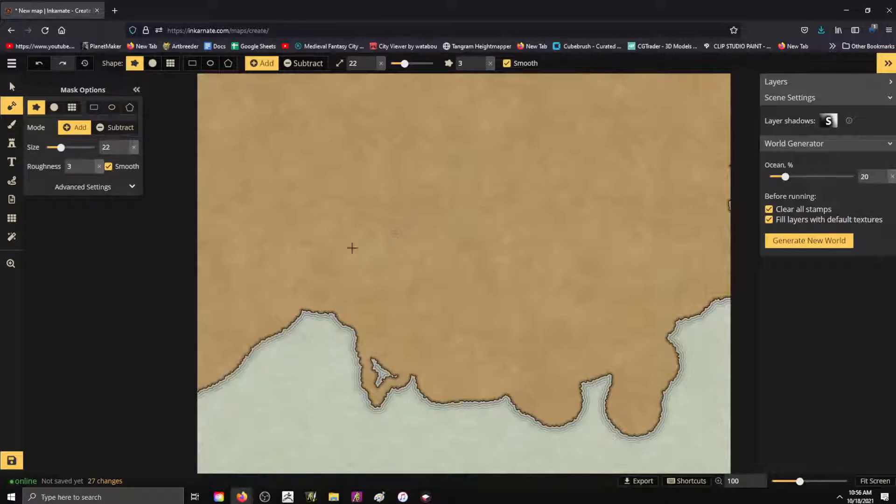
pyautogui.moveTo(393, 358); pyautogui.dragTo(382, 375)
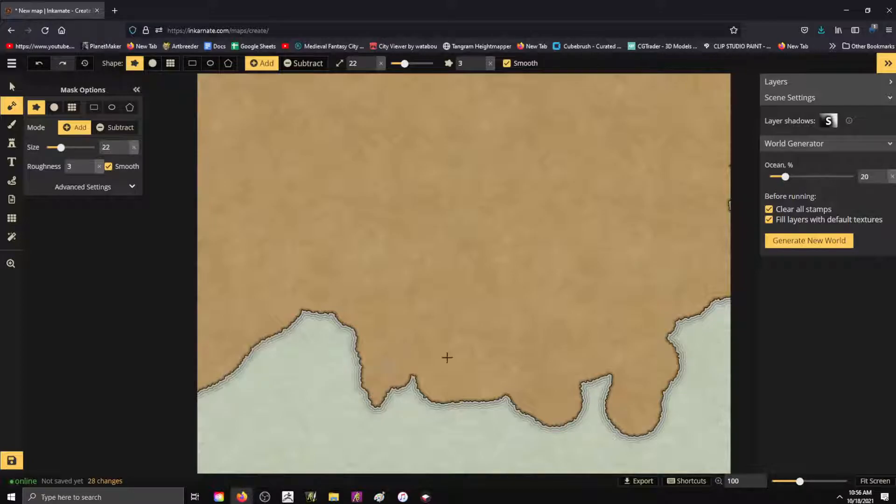
pyautogui.moveTo(451, 402)
pyautogui.mouseDown()
pyautogui.moveTo(460, 426)
pyautogui.moveTo(480, 432)
pyautogui.moveTo(506, 400)
pyautogui.moveTo(466, 405)
pyautogui.mouseUp()
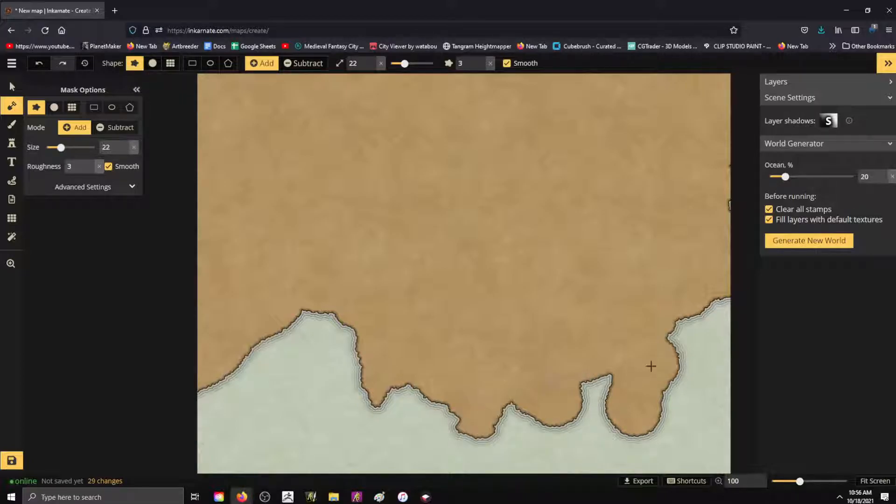
# Roughen the southeastern peninsula and nearby coast with jagged land, and paint a small island off the southern coast.
pyautogui.moveTo(660, 396)
pyautogui.mouseDown()
pyautogui.moveTo(695, 361)
pyautogui.moveTo(672, 342)
pyautogui.moveTo(707, 354)
pyautogui.moveTo(675, 383)
pyautogui.moveTo(665, 409)
pyautogui.moveTo(680, 442)
pyautogui.moveTo(637, 450)
pyautogui.moveTo(634, 423)
pyautogui.moveTo(645, 438)
pyautogui.mouseUp()
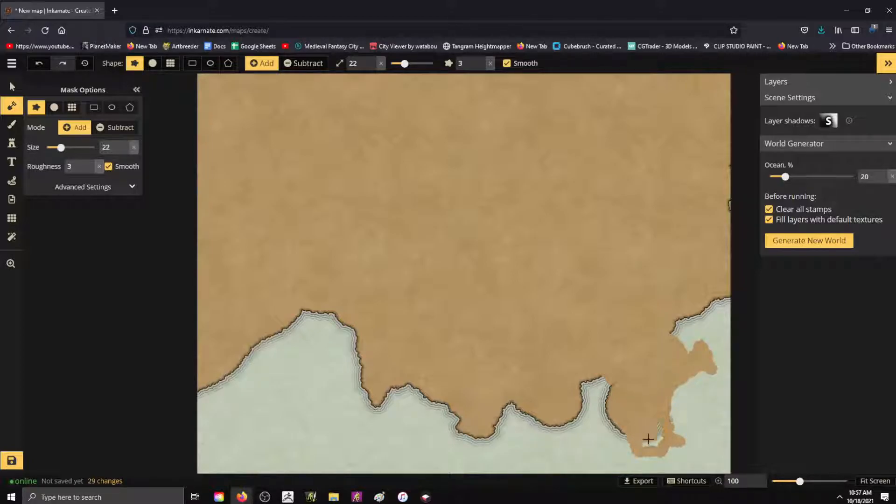
pyautogui.moveTo(614, 380)
pyautogui.mouseDown()
pyautogui.moveTo(602, 403)
pyautogui.moveTo(615, 396)
pyautogui.mouseUp()
pyautogui.moveTo(683, 403); pyautogui.dragTo(693, 372)
pyautogui.moveTo(702, 308); pyautogui.dragTo(713, 301)
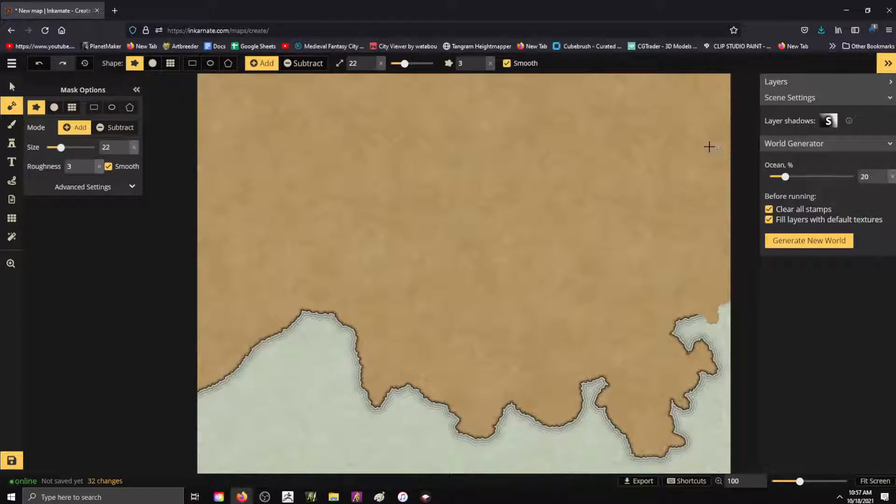
pyautogui.moveTo(558, 432)
pyautogui.mouseDown()
pyautogui.moveTo(575, 426)
pyautogui.moveTo(581, 406)
pyautogui.mouseUp()
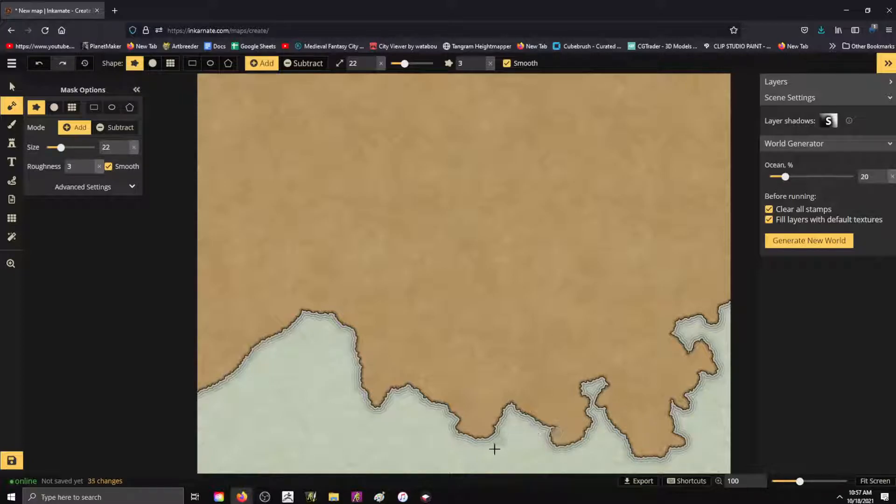
pyautogui.moveTo(355, 418)
pyautogui.mouseDown()
pyautogui.moveTo(375, 430)
pyautogui.moveTo(358, 426)
pyautogui.mouseUp()
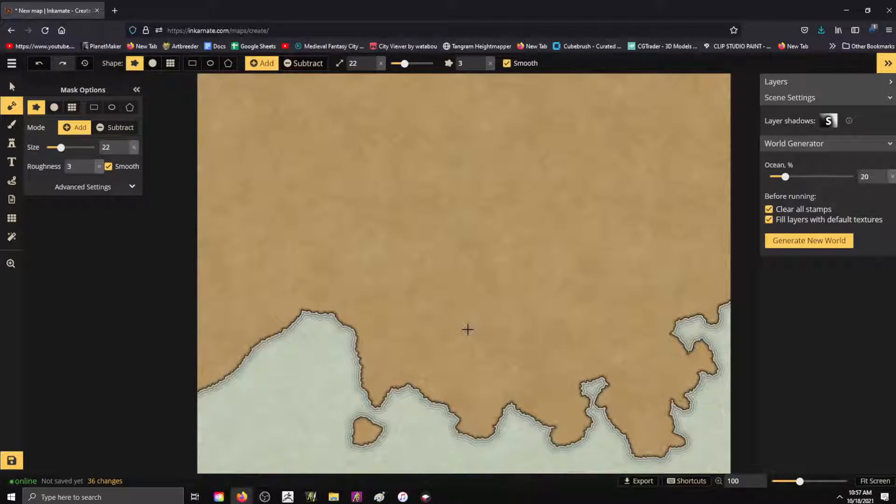
# Carve a long inlet northeast from the southwestern bay, widening at its head, in Subtract mode with a brush size of 29.
pyautogui.click(109, 127)
pyautogui.moveTo(83, 148); pyautogui.dragTo(64, 148)
pyautogui.moveTo(326, 319)
pyautogui.mouseDown()
pyautogui.moveTo(343, 281)
pyautogui.moveTo(367, 257)
pyautogui.moveTo(406, 250)
pyautogui.moveTo(471, 177)
pyautogui.mouseUp()
pyautogui.moveTo(419, 236)
pyautogui.mouseDown()
pyautogui.moveTo(454, 216)
pyautogui.moveTo(468, 185)
pyautogui.moveTo(440, 210)
pyautogui.moveTo(453, 189)
pyautogui.moveTo(442, 213)
pyautogui.moveTo(446, 194)
pyautogui.mouseUp()
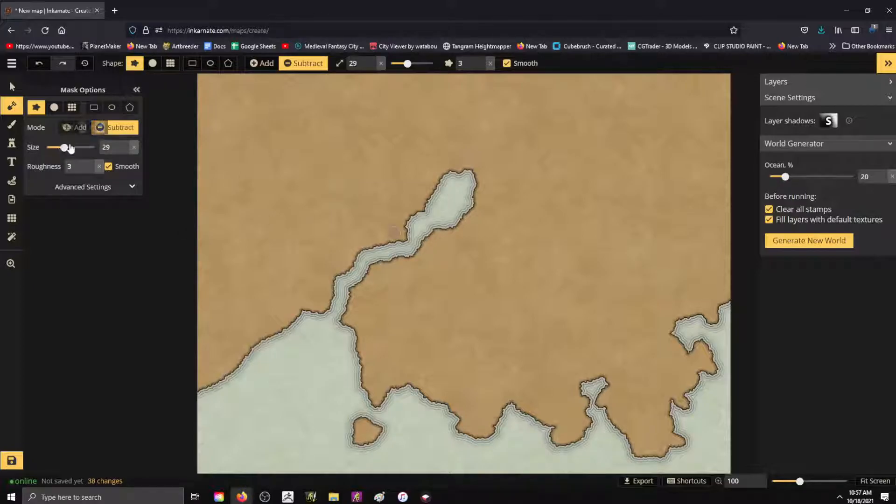
# Reduce the mask brush size to 10 and cut small pointed notches into the eastern side of the inlet's head.
pyautogui.moveTo(64, 148); pyautogui.dragTo(55, 148)
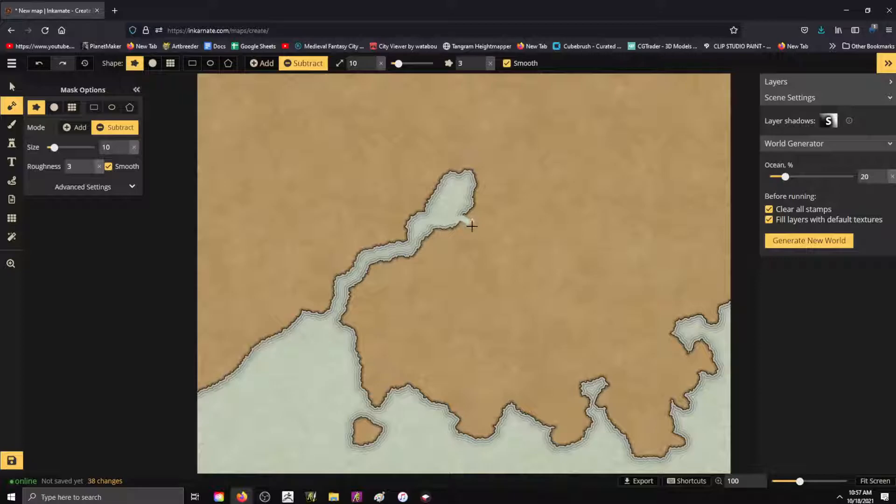
pyautogui.moveTo(467, 218); pyautogui.dragTo(475, 225)
pyautogui.moveTo(472, 180)
pyautogui.mouseDown()
pyautogui.moveTo(481, 176)
pyautogui.moveTo(448, 206)
pyautogui.mouseUp()
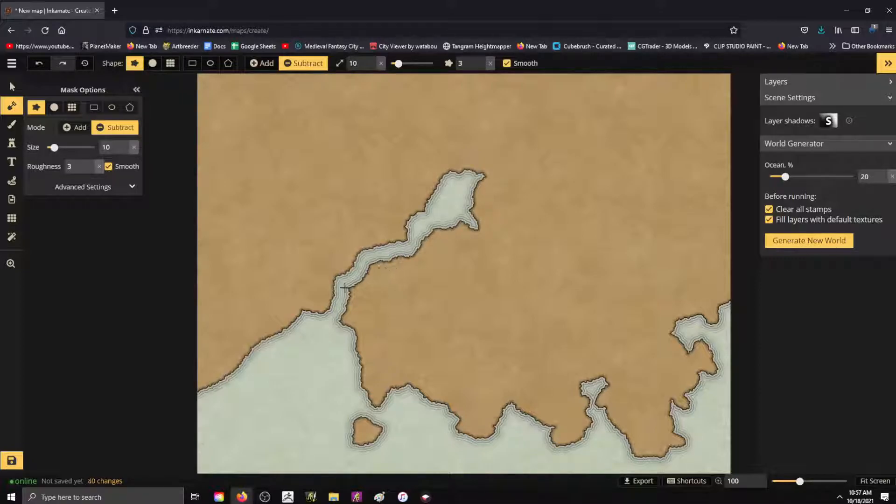
# Carve narrow channels along the inlet's southeastern shore to separate several small islands, and erode the shore between them.
pyautogui.moveTo(342, 327)
pyautogui.mouseDown()
pyautogui.moveTo(348, 300)
pyautogui.moveTo(368, 307)
pyautogui.moveTo(354, 332)
pyautogui.moveTo(379, 268)
pyautogui.moveTo(400, 254)
pyautogui.mouseUp()
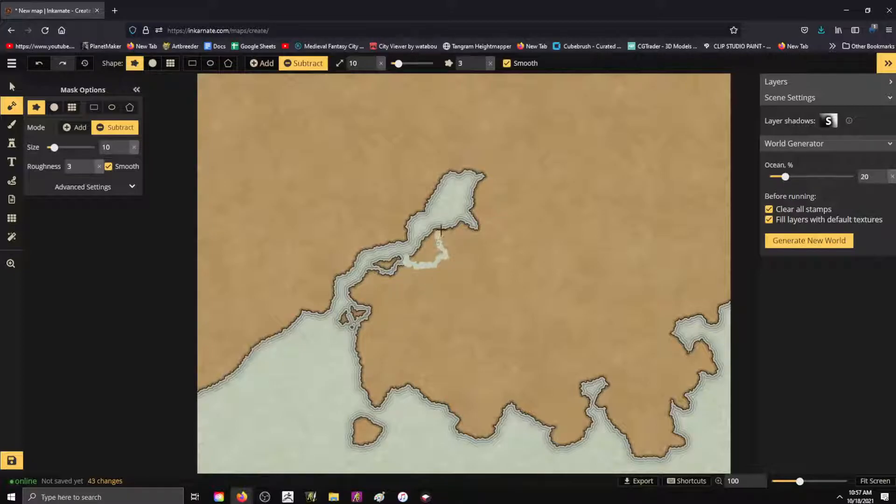
pyautogui.moveTo(436, 230)
pyautogui.mouseDown()
pyautogui.moveTo(425, 266)
pyautogui.moveTo(441, 252)
pyautogui.moveTo(431, 260)
pyautogui.moveTo(416, 246)
pyautogui.mouseUp()
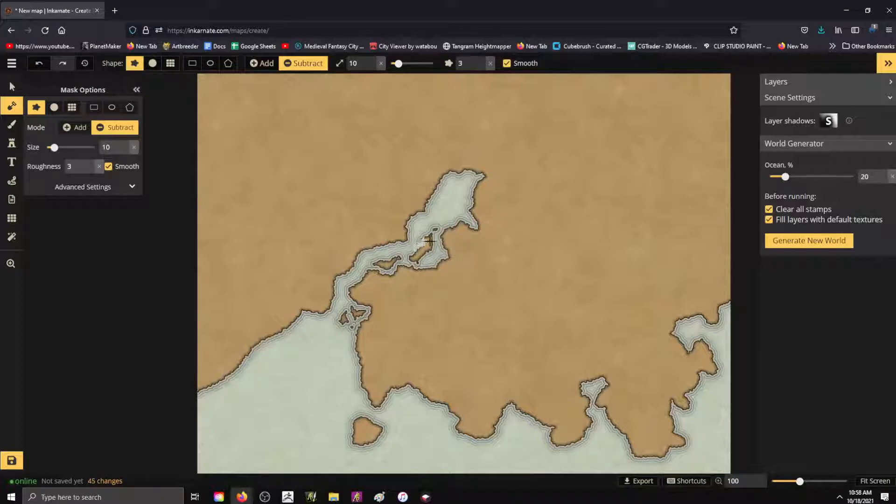
pyautogui.moveTo(418, 242); pyautogui.dragTo(397, 254)
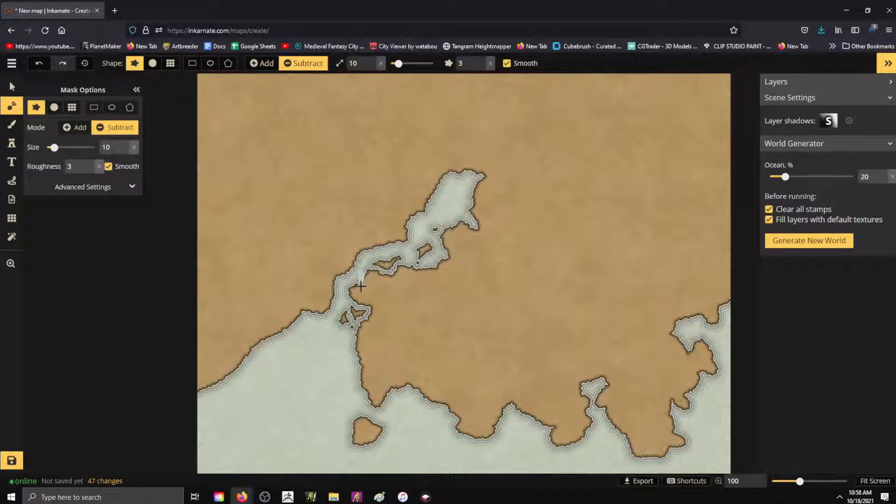
pyautogui.moveTo(357, 284); pyautogui.dragTo(343, 293)
# Cut side creeks into the inlet's western shore and narrow inlets into the bays along the southern coast.
pyautogui.moveTo(359, 263)
pyautogui.mouseDown()
pyautogui.moveTo(350, 261)
pyautogui.moveTo(352, 239)
pyautogui.moveTo(359, 256)
pyautogui.mouseUp()
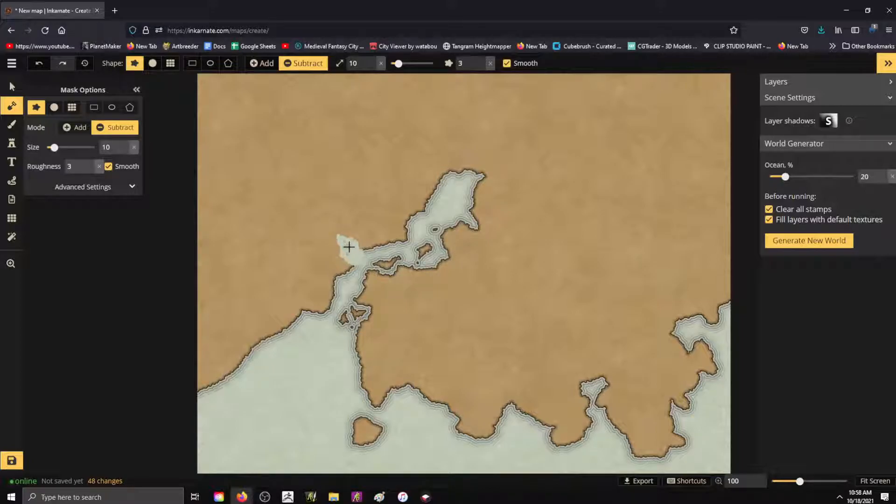
pyautogui.moveTo(348, 256); pyautogui.dragTo(348, 257)
pyautogui.moveTo(432, 189)
pyautogui.mouseDown()
pyautogui.moveTo(394, 184)
pyautogui.moveTo(432, 193)
pyautogui.moveTo(411, 193)
pyautogui.mouseUp()
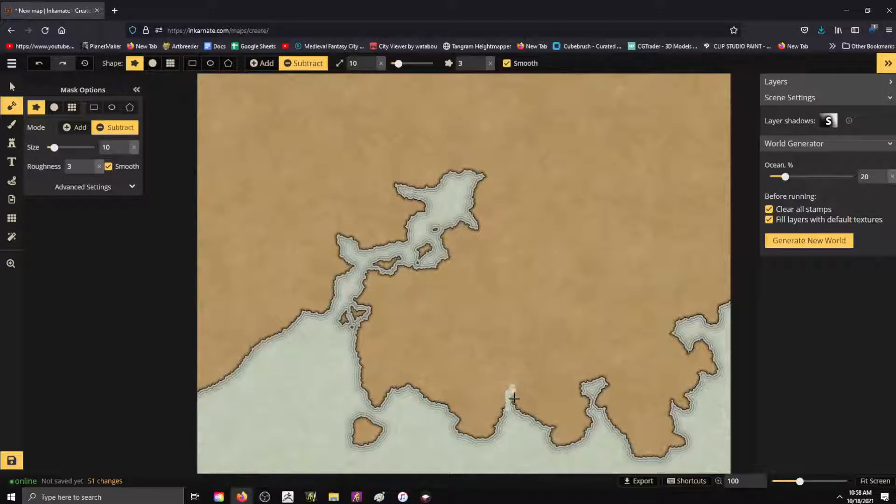
pyautogui.moveTo(602, 381)
pyautogui.mouseDown()
pyautogui.moveTo(614, 360)
pyautogui.moveTo(608, 382)
pyautogui.mouseUp()
pyautogui.moveTo(679, 334)
pyautogui.mouseDown()
pyautogui.moveTo(652, 308)
pyautogui.moveTo(657, 315)
pyautogui.mouseUp()
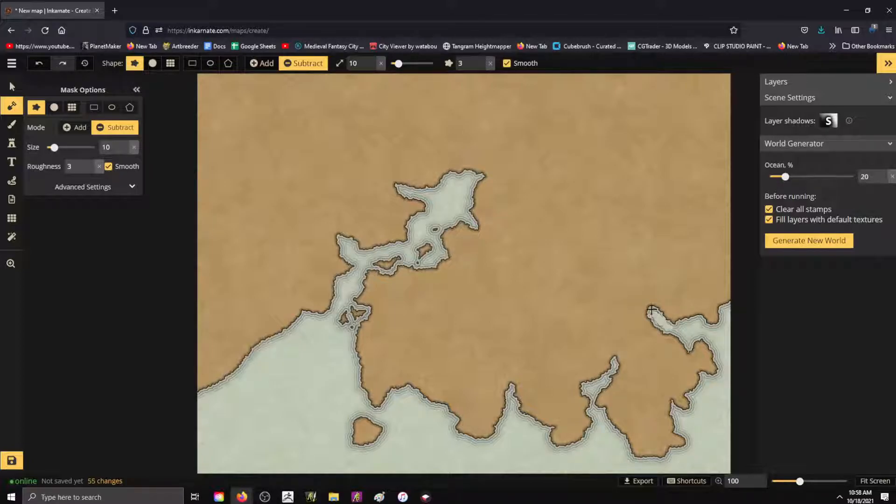
pyautogui.moveTo(410, 390)
pyautogui.mouseDown()
pyautogui.moveTo(432, 373)
pyautogui.moveTo(420, 403)
pyautogui.mouseUp()
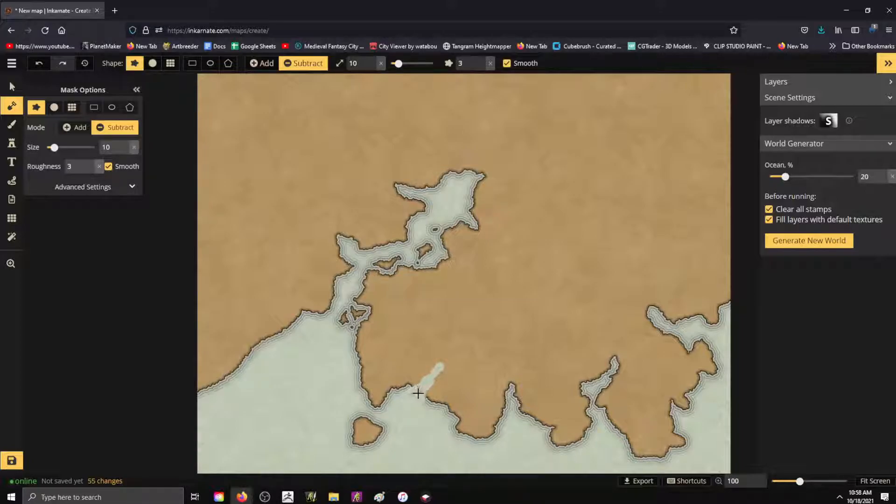
# Return the mask to Add mode and paint a jagged peninsula on the southwestern coast with a brush size of 22.
pyautogui.click(74, 127)
pyautogui.moveTo(266, 335)
pyautogui.mouseDown()
pyautogui.moveTo(293, 356)
pyautogui.moveTo(272, 370)
pyautogui.moveTo(231, 368)
pyautogui.mouseUp()
pyautogui.moveTo(268, 337)
pyautogui.mouseDown()
pyautogui.moveTo(248, 360)
pyautogui.moveTo(270, 359)
pyautogui.mouseUp()
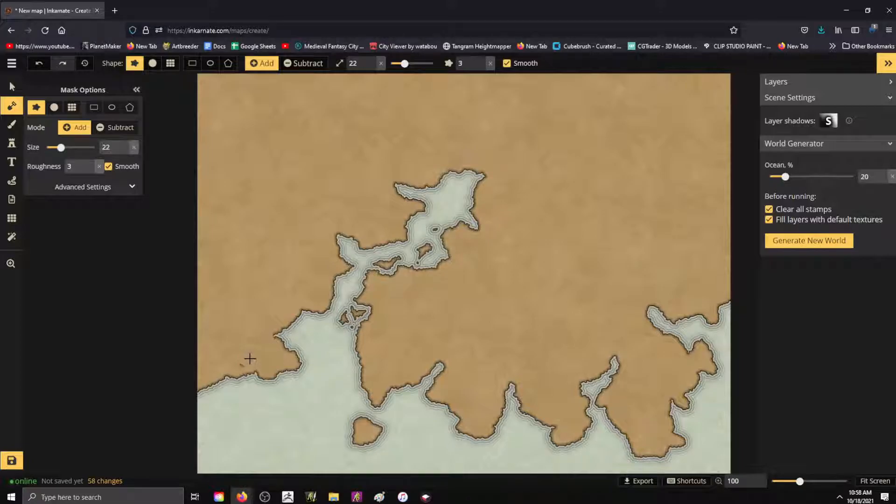
# Paint two small islands off the southwestern peninsula and one larger island just off the southern coast.
pyautogui.click(304, 388)
pyautogui.click(312, 397)
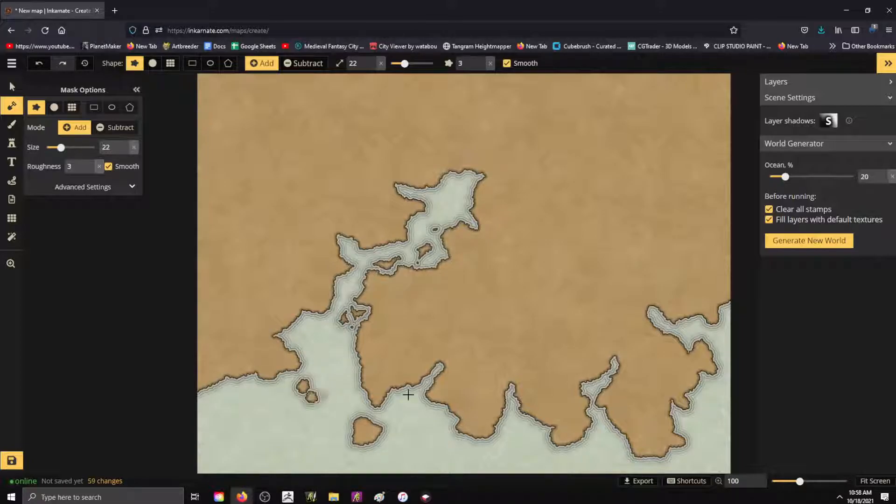
pyautogui.click(442, 427)
pyautogui.moveTo(429, 425); pyautogui.dragTo(442, 427)
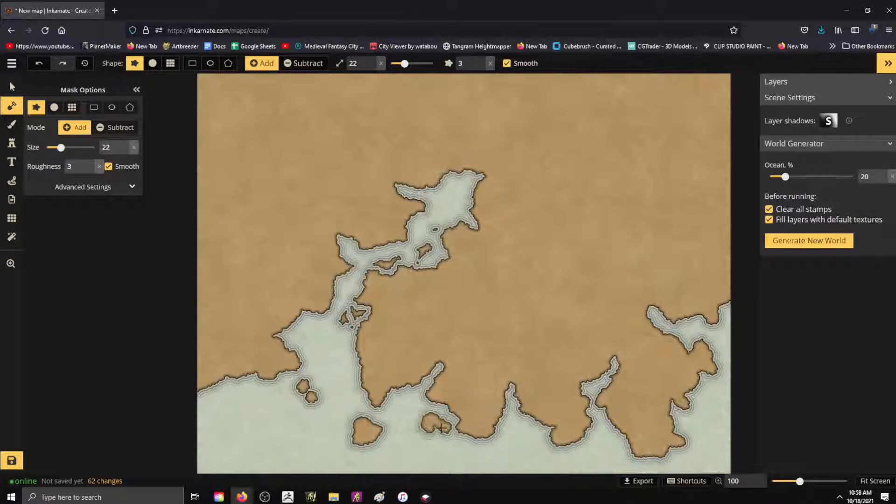
# Paint an irregular island off the southeastern coast with a smaller round islet south of it.
pyautogui.click(699, 428)
pyautogui.click(705, 427)
pyautogui.click(712, 413)
pyautogui.moveTo(720, 434); pyautogui.dragTo(718, 412)
pyautogui.click(714, 425)
pyautogui.click(701, 456)
pyautogui.scroll(-1, 716, 402)
pyautogui.scroll(4, 715, 409)
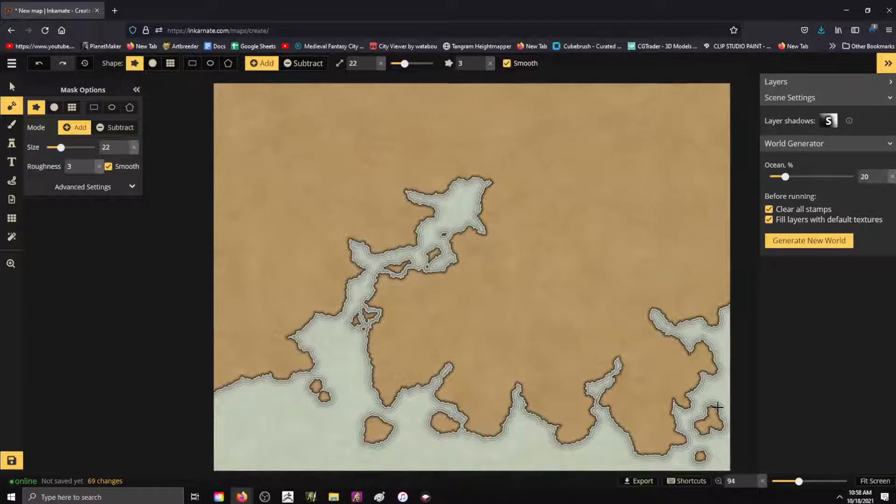
pyautogui.scroll(-5, 411, 292)
pyautogui.scroll(3, 611, 296)
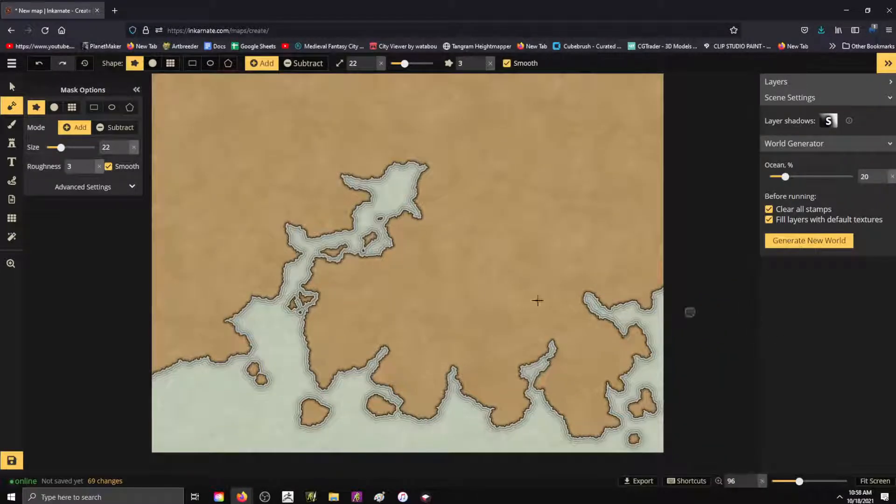
pyautogui.scroll(-2, 711, 333)
pyautogui.moveTo(799, 481)
pyautogui.mouseDown()
pyautogui.moveTo(827, 481)
pyautogui.moveTo(794, 481)
pyautogui.moveTo(804, 481)
pyautogui.mouseUp()
pyautogui.click(857, 484)
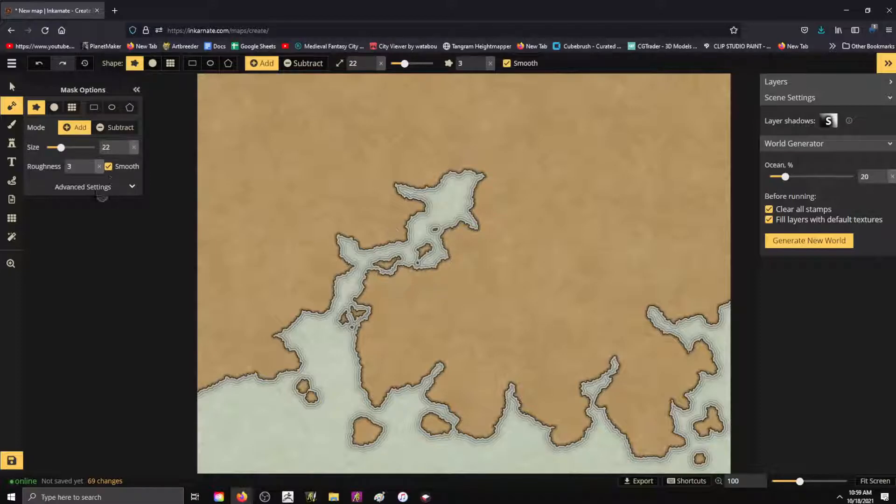
# Open the stamp catalog for the Stamp tool, expand all stamp sets and browse the Parchment World stamps.
pyautogui.click(10, 162)
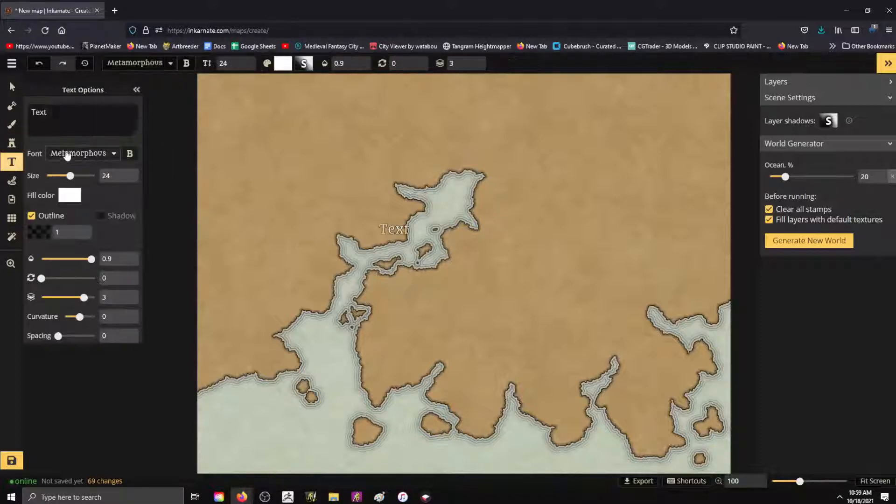
pyautogui.click(12, 143)
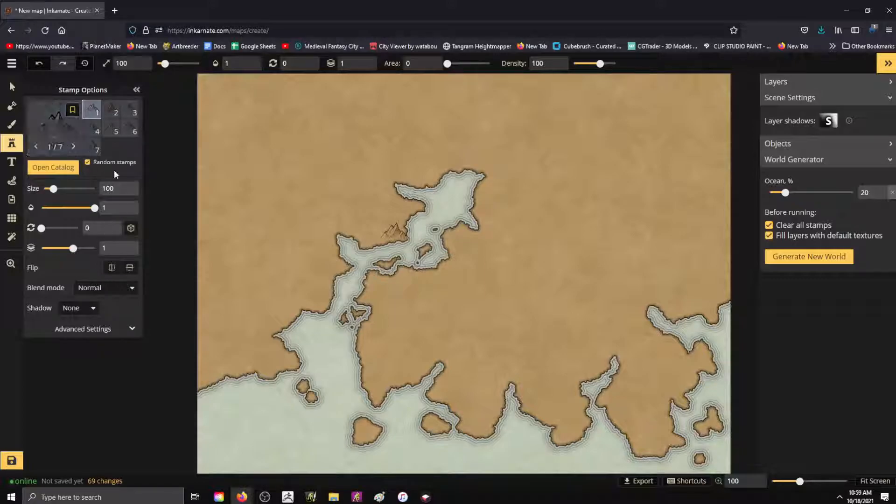
pyautogui.click(51, 168)
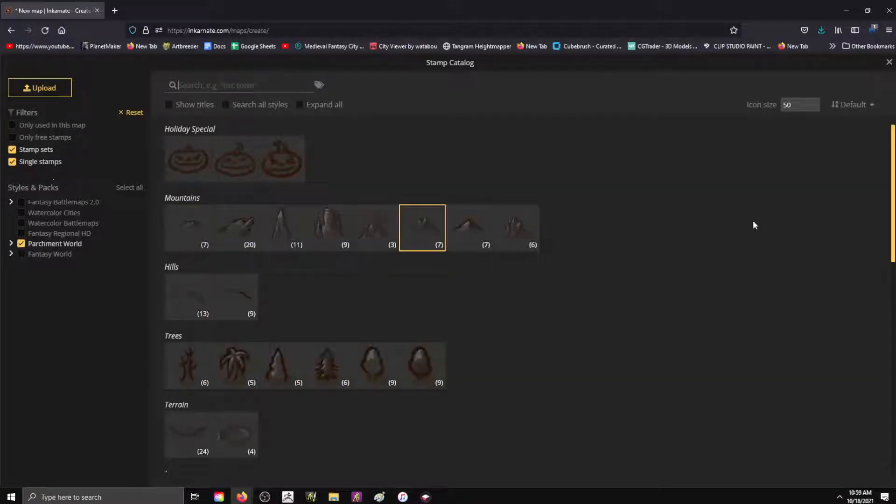
pyautogui.scroll(-9, 709, 229)
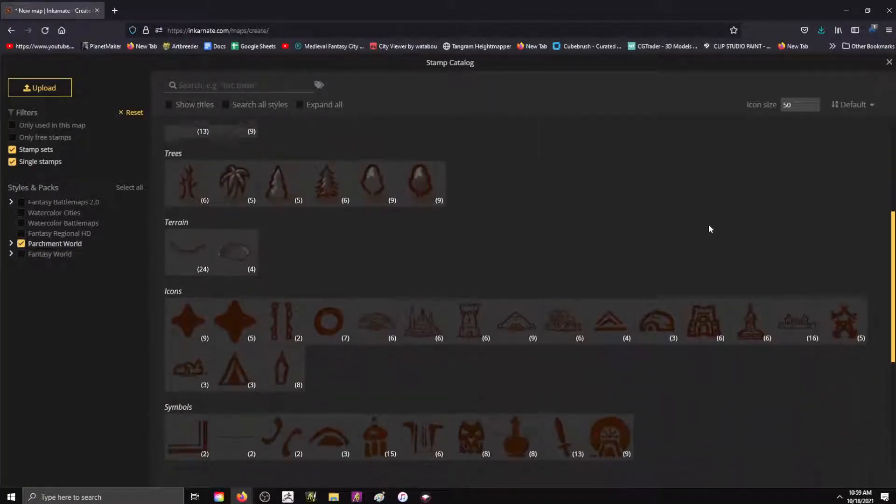
pyautogui.scroll(10, 711, 215)
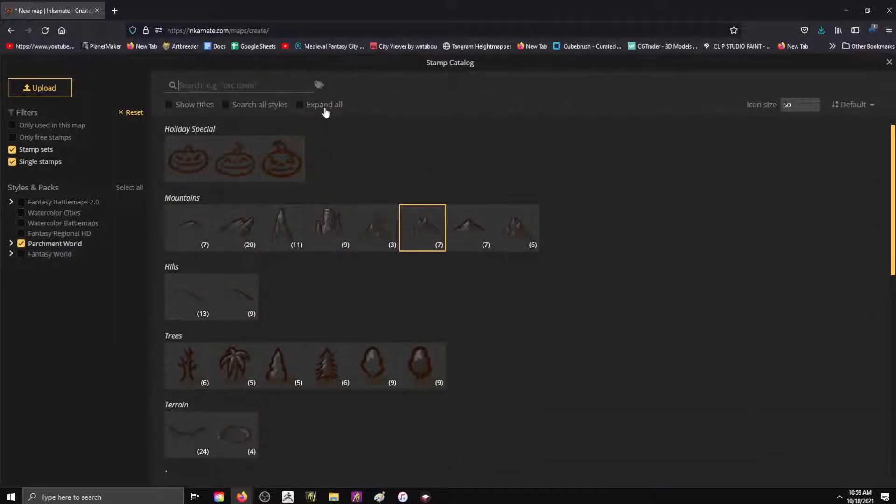
pyautogui.click(300, 105)
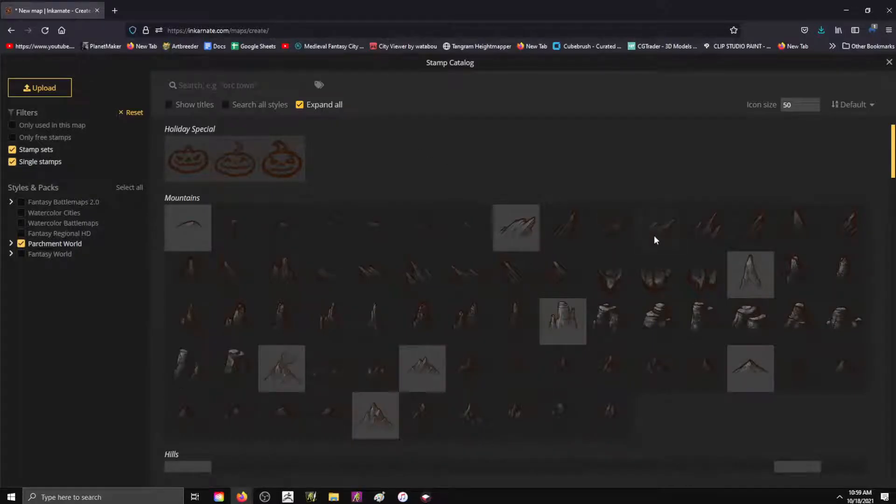
pyautogui.scroll(-20, 653, 240)
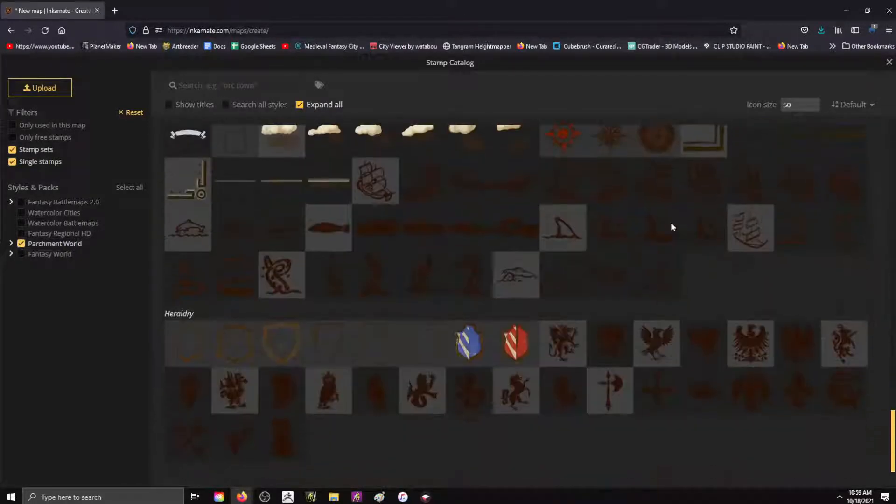
pyautogui.scroll(20, 672, 225)
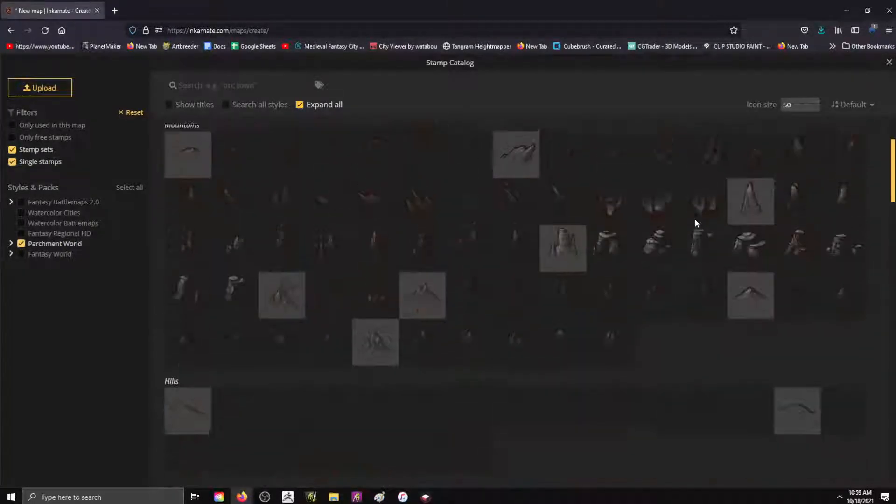
# Show stamp titles and enable searching all styles in the catalog, review the named stamps and close it.
pyautogui.click(202, 107)
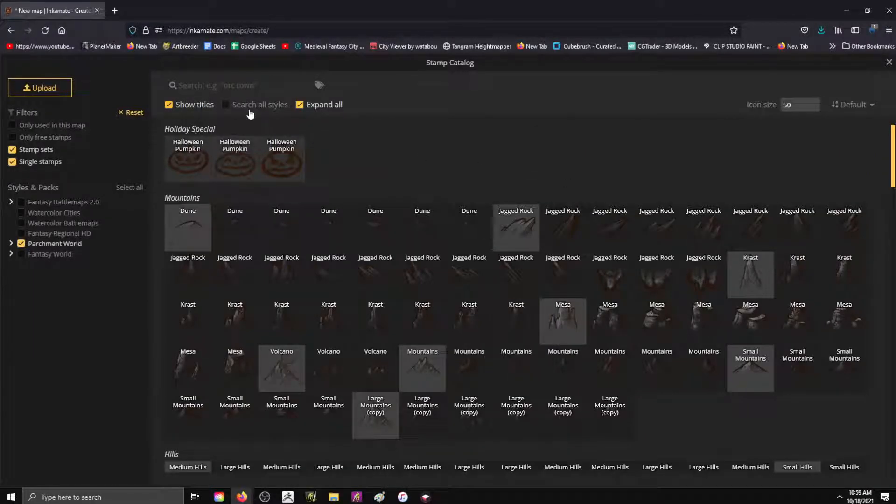
pyautogui.click(226, 105)
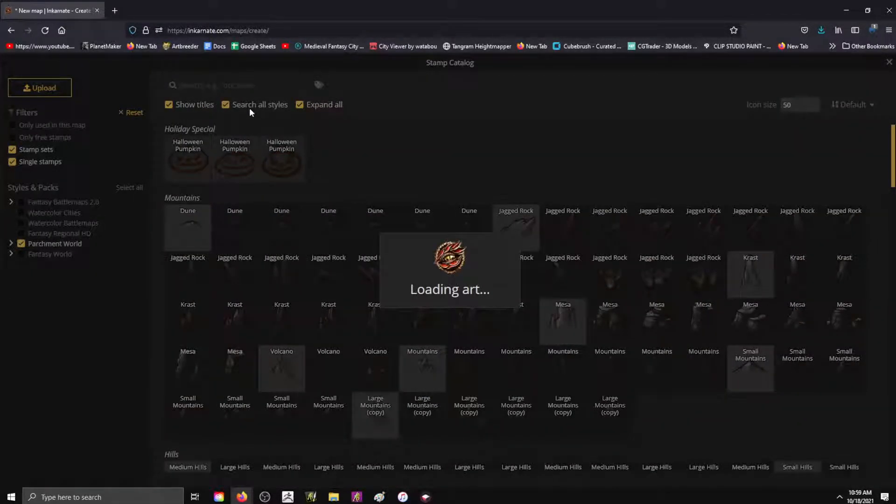
pyautogui.scroll(-15, 540, 166)
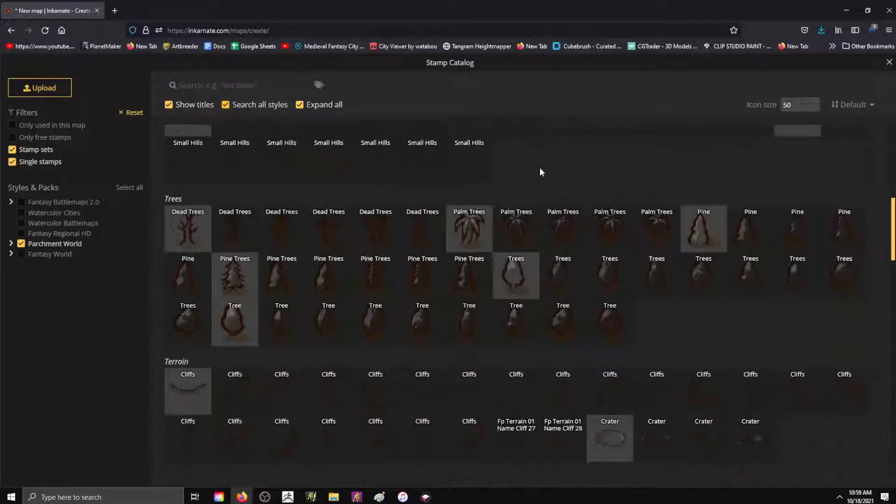
pyautogui.scroll(-3, 543, 164)
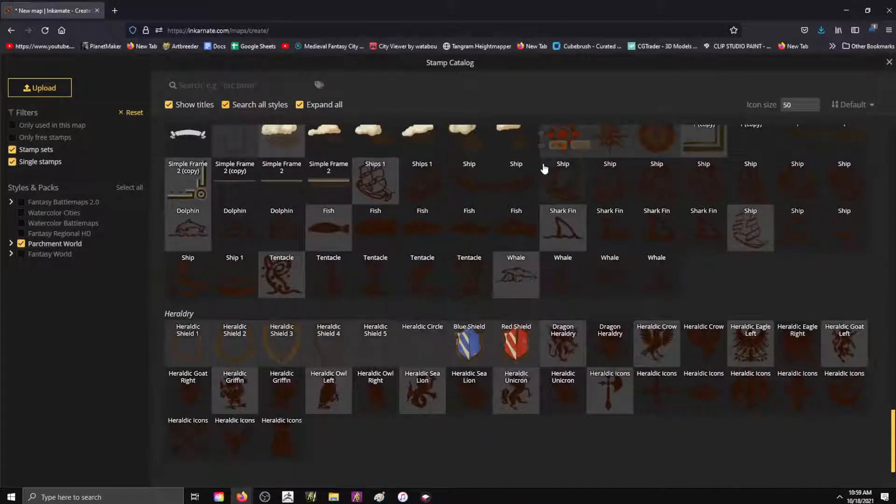
pyautogui.scroll(10, 551, 175)
pyautogui.scroll(5, 554, 183)
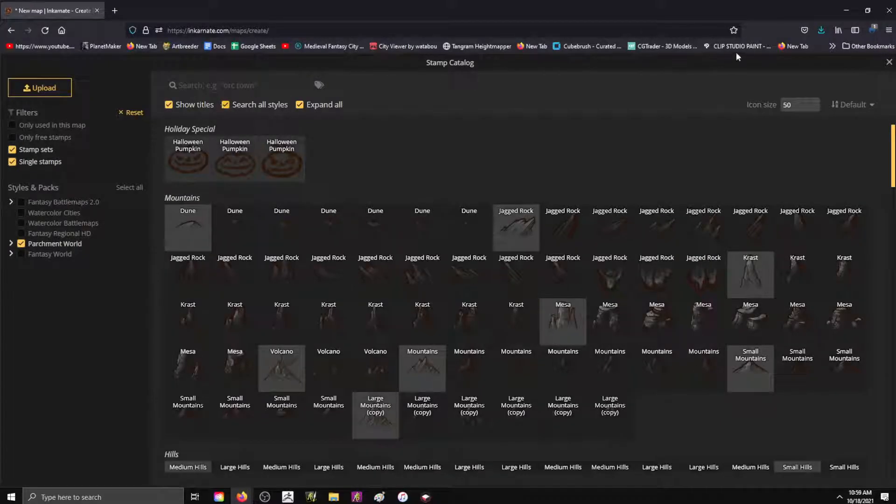
pyautogui.click(889, 63)
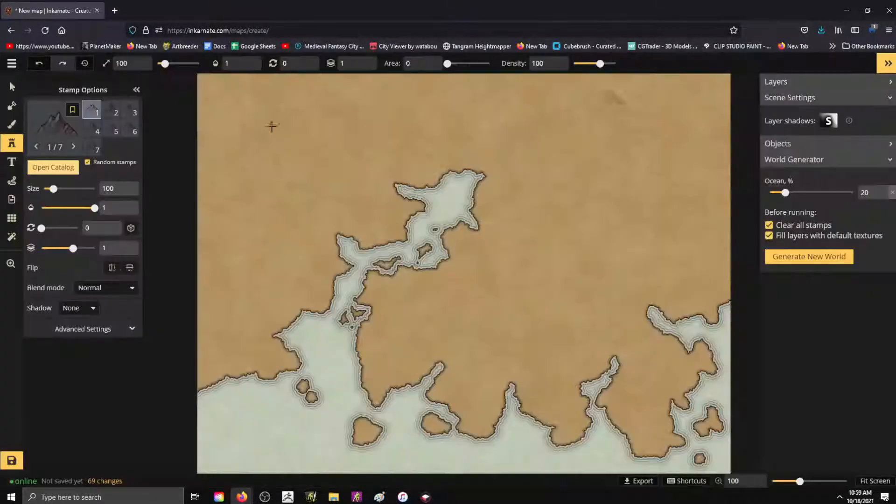
# Choose the second mountain stamp at size 52, try a short ridge near the southern coast and undo it.
pyautogui.click(110, 113)
pyautogui.moveTo(53, 189); pyautogui.dragTo(48, 189)
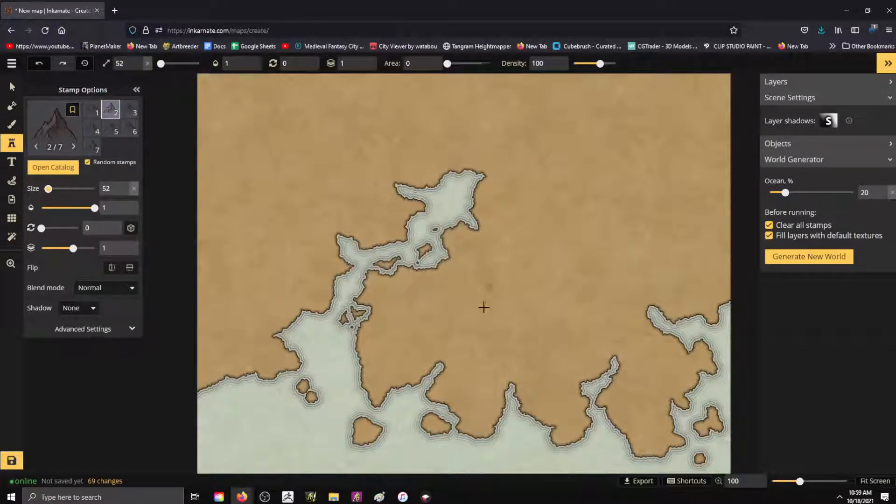
pyautogui.click(469, 344)
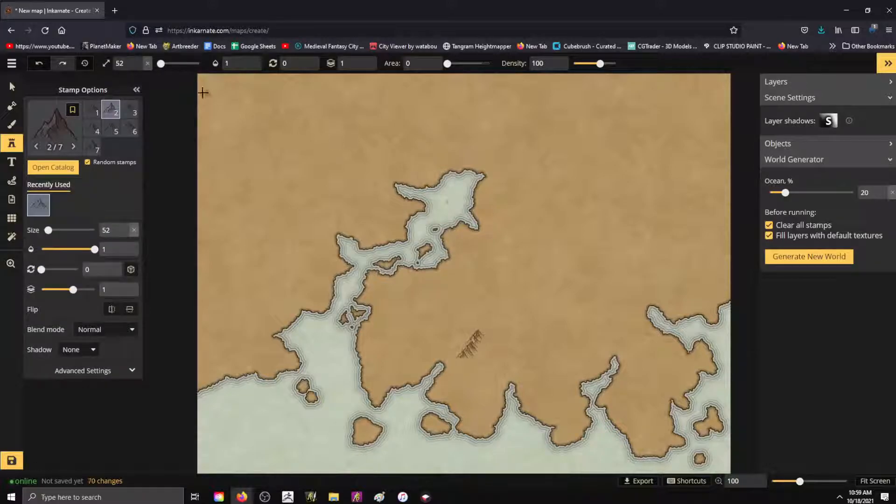
pyautogui.hotkey('ctrl', 'z')
pyautogui.press('f')
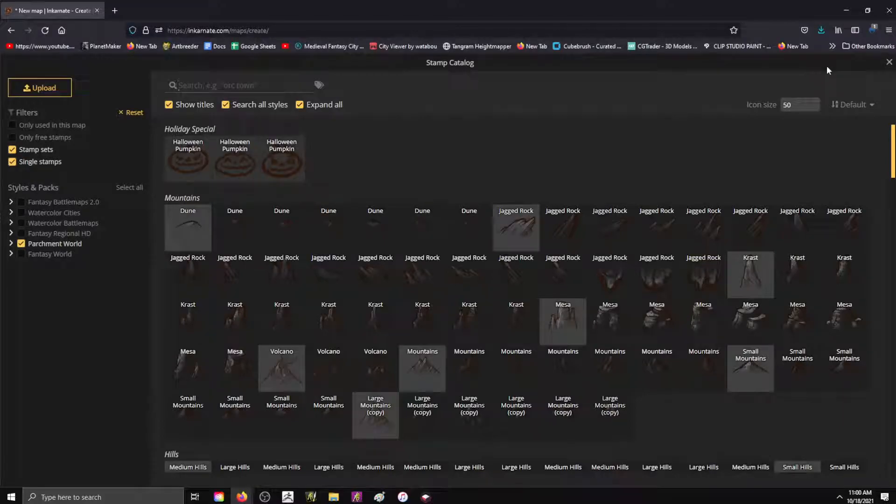
pyautogui.click(889, 62)
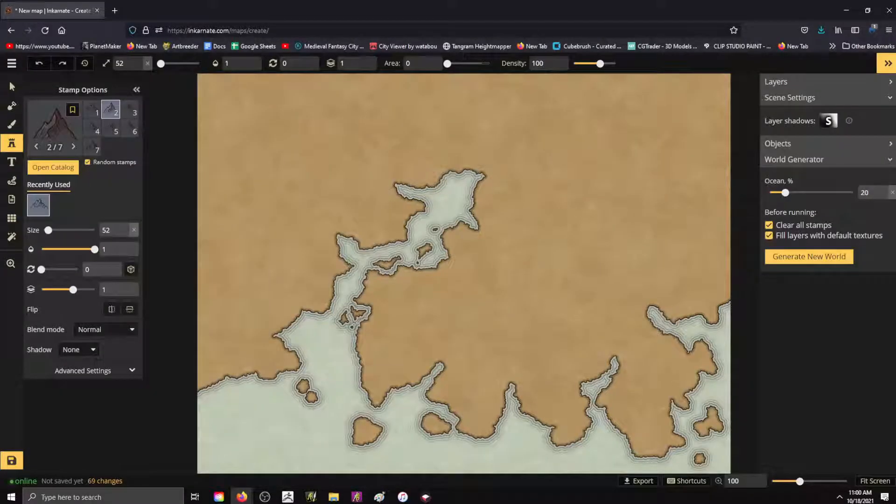
pyautogui.click(59, 126)
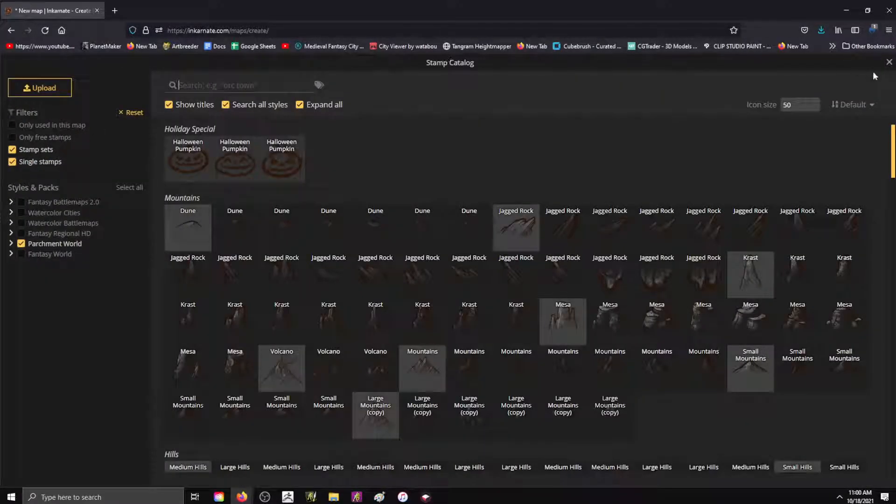
pyautogui.click(889, 62)
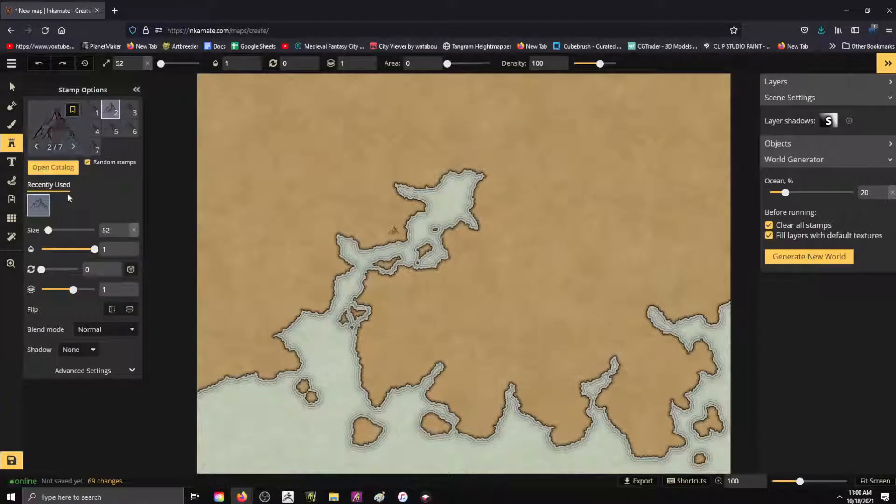
pyautogui.click(56, 125)
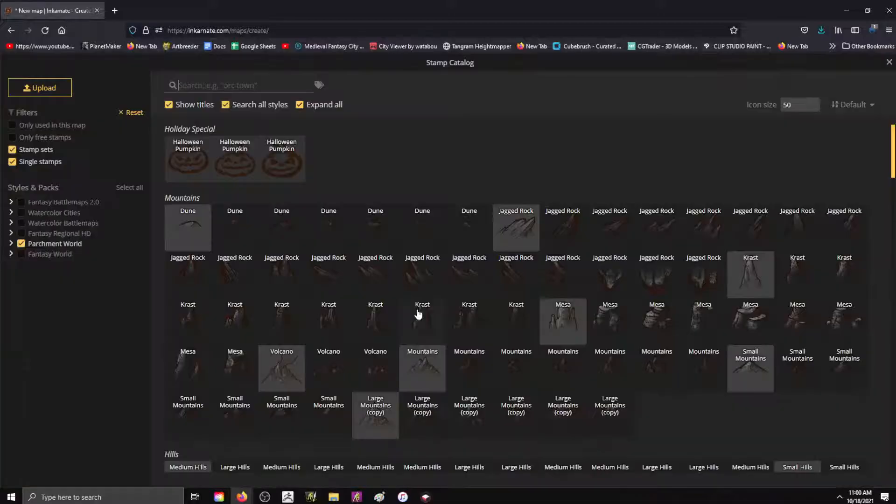
pyautogui.write('f')
pyautogui.click(889, 62)
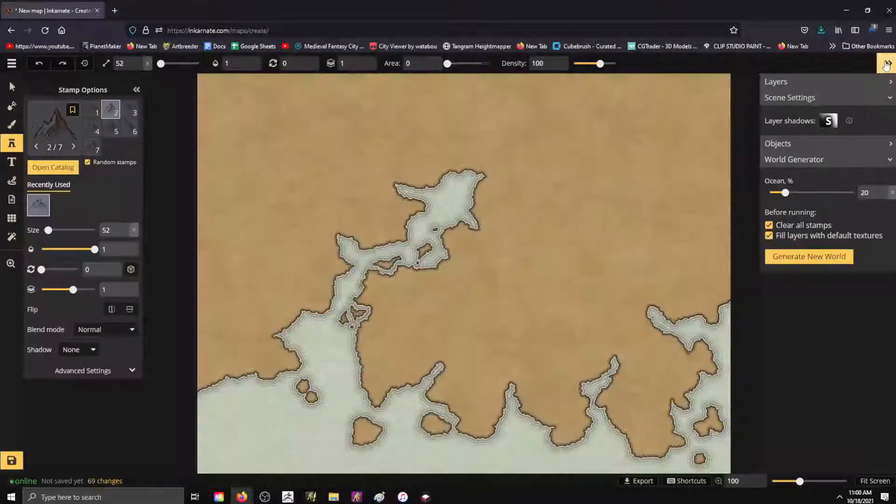
# Try stamping a short mountain ridge inland, southeast of the inlet, and undo all of its stamps.
pyautogui.click(434, 321)
pyautogui.click(434, 321)
pyautogui.click(434, 321)
pyautogui.click(447, 330)
pyautogui.moveTo(448, 330); pyautogui.dragTo(464, 304)
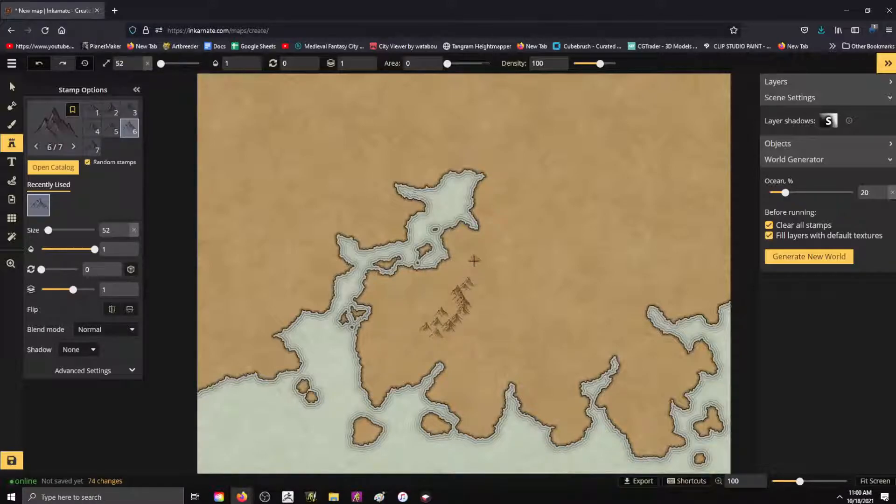
pyautogui.hotkey('ctrl', 'z')
pyautogui.hotkey('ctrl', 'z')
pyautogui.hotkey('ctrl', 'z')
pyautogui.hotkey('ctrl', 'z')
pyautogui.hotkey('ctrl', 'z')
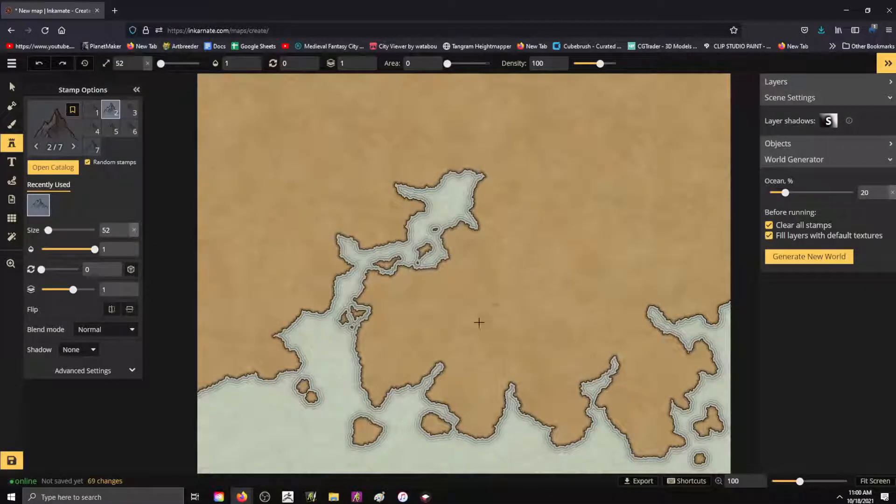
# Paint a long branching mountain range from near the southern coast northward, east of the inlet.
pyautogui.moveTo(420, 341)
pyautogui.mouseDown()
pyautogui.moveTo(456, 329)
pyautogui.moveTo(484, 300)
pyautogui.mouseUp()
pyautogui.moveTo(457, 333)
pyautogui.mouseDown()
pyautogui.moveTo(480, 357)
pyautogui.moveTo(469, 384)
pyautogui.mouseUp()
pyautogui.moveTo(473, 323)
pyautogui.mouseDown()
pyautogui.moveTo(490, 330)
pyautogui.moveTo(468, 309)
pyautogui.moveTo(507, 314)
pyautogui.moveTo(479, 302)
pyautogui.moveTo(510, 258)
pyautogui.moveTo(447, 283)
pyautogui.moveTo(485, 280)
pyautogui.moveTo(448, 309)
pyautogui.mouseUp()
pyautogui.moveTo(489, 275)
pyautogui.mouseDown()
pyautogui.moveTo(509, 252)
pyautogui.moveTo(522, 195)
pyautogui.moveTo(525, 223)
pyautogui.moveTo(548, 232)
pyautogui.moveTo(531, 217)
pyautogui.moveTo(539, 218)
pyautogui.moveTo(532, 226)
pyautogui.moveTo(562, 236)
pyautogui.moveTo(508, 223)
pyautogui.moveTo(501, 238)
pyautogui.moveTo(473, 240)
pyautogui.moveTo(498, 231)
pyautogui.moveTo(540, 145)
pyautogui.moveTo(532, 170)
pyautogui.moveTo(560, 162)
pyautogui.moveTo(541, 163)
pyautogui.moveTo(553, 155)
pyautogui.moveTo(556, 175)
pyautogui.moveTo(576, 181)
pyautogui.moveTo(555, 171)
pyautogui.mouseUp()
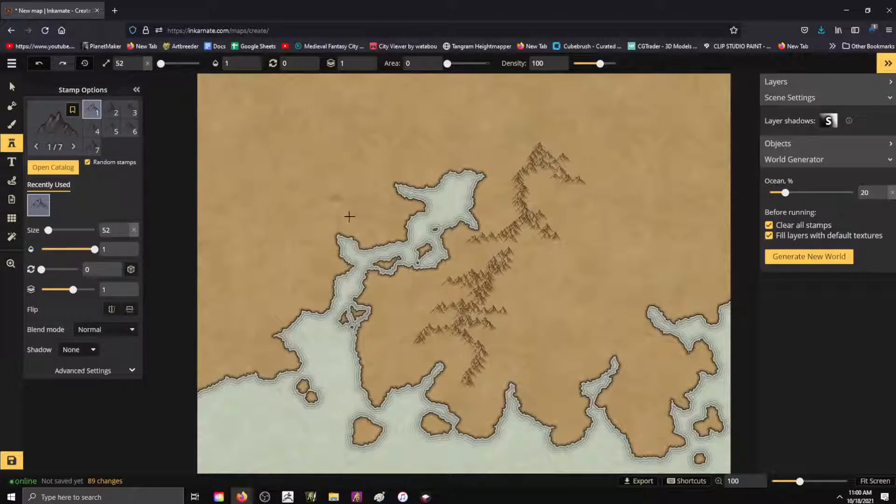
# Paint a branching mountain range northwest of the inlet's head and a second forked range farther southwest.
pyautogui.moveTo(374, 219)
pyautogui.mouseDown()
pyautogui.moveTo(351, 193)
pyautogui.moveTo(303, 198)
pyautogui.mouseUp()
pyautogui.moveTo(348, 178)
pyautogui.mouseDown()
pyautogui.moveTo(365, 160)
pyautogui.moveTo(385, 161)
pyautogui.moveTo(378, 158)
pyautogui.moveTo(394, 141)
pyautogui.moveTo(399, 155)
pyautogui.moveTo(431, 161)
pyautogui.mouseUp()
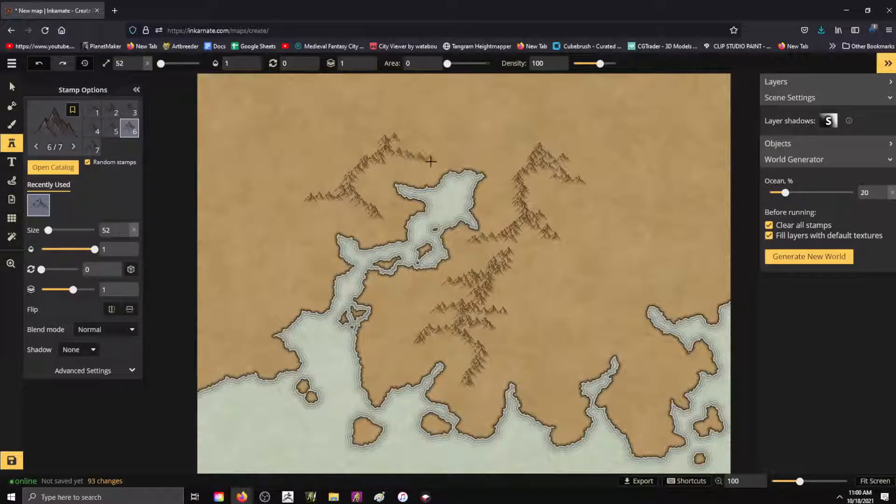
pyautogui.click(410, 128)
pyautogui.moveTo(288, 212)
pyautogui.mouseDown()
pyautogui.moveTo(277, 259)
pyautogui.moveTo(245, 297)
pyautogui.moveTo(276, 284)
pyautogui.moveTo(311, 296)
pyautogui.moveTo(285, 288)
pyautogui.mouseUp()
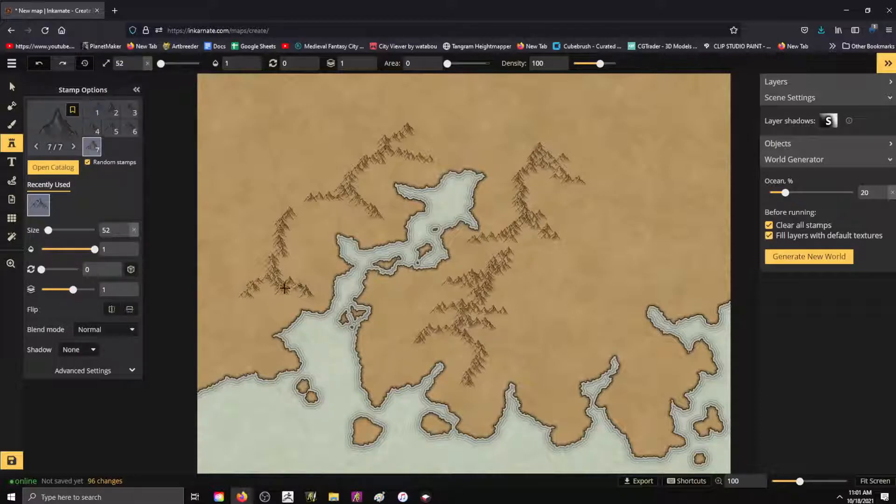
# Paint a branching mountain range at the map's northern edge and an arcing range across the southeastern peninsulas.
pyautogui.moveTo(507, 96)
pyautogui.mouseDown()
pyautogui.moveTo(543, 73)
pyautogui.moveTo(536, 106)
pyautogui.moveTo(507, 129)
pyautogui.moveTo(531, 112)
pyautogui.moveTo(513, 144)
pyautogui.mouseUp()
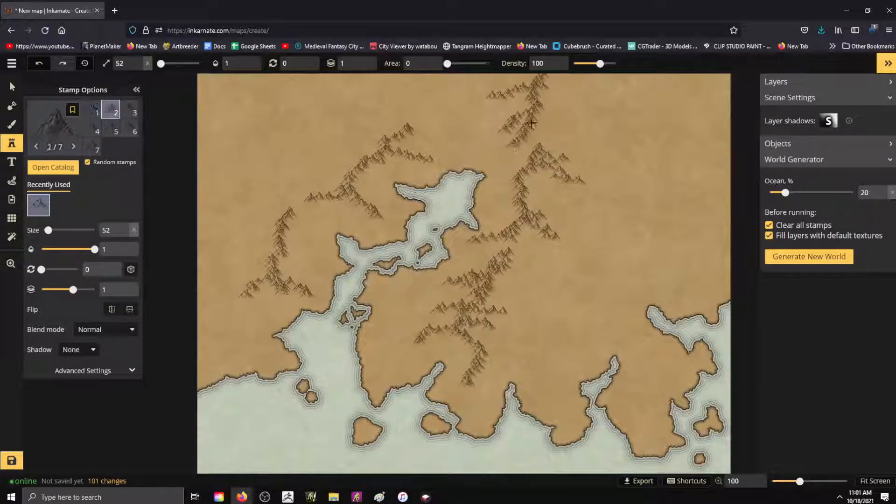
pyautogui.moveTo(652, 407)
pyautogui.mouseDown()
pyautogui.moveTo(658, 363)
pyautogui.moveTo(610, 318)
pyautogui.moveTo(616, 335)
pyautogui.moveTo(583, 339)
pyautogui.mouseUp()
pyautogui.moveTo(524, 357)
pyautogui.mouseDown()
pyautogui.moveTo(548, 358)
pyautogui.moveTo(562, 382)
pyautogui.moveTo(562, 356)
pyautogui.moveTo(588, 335)
pyautogui.moveTo(534, 343)
pyautogui.mouseUp()
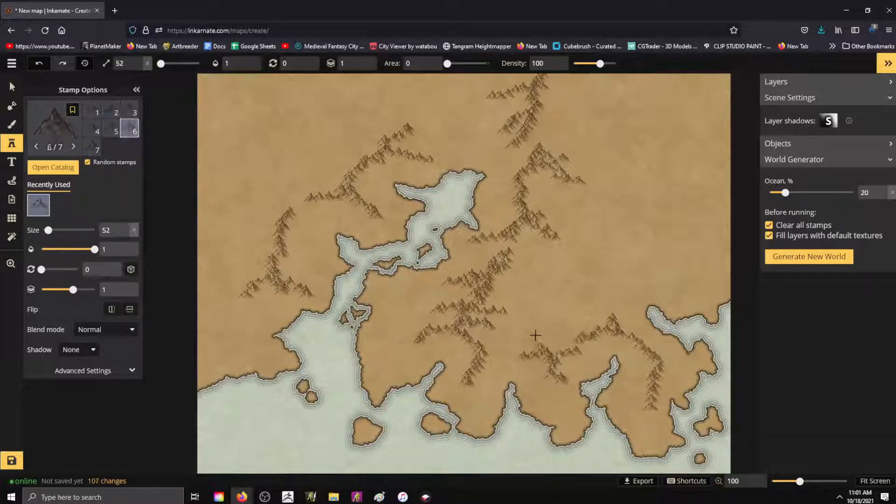
# Extend the southeastern spur of the mountain range east of the inlet's head southward with more mountain stamps.
pyautogui.moveTo(550, 238); pyautogui.dragTo(544, 261)
pyautogui.click(554, 254)
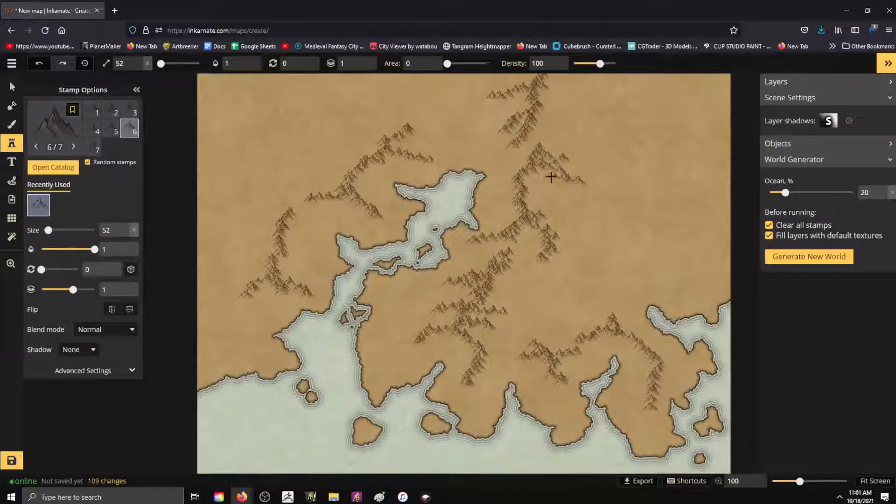
# Paint a southeastward mountain spur off the northern-edge range and a short eastward branch on the range just south of it.
pyautogui.moveTo(541, 113)
pyautogui.mouseDown()
pyautogui.moveTo(574, 126)
pyautogui.moveTo(543, 104)
pyautogui.moveTo(574, 126)
pyautogui.moveTo(571, 141)
pyautogui.moveTo(595, 134)
pyautogui.moveTo(618, 148)
pyautogui.mouseUp()
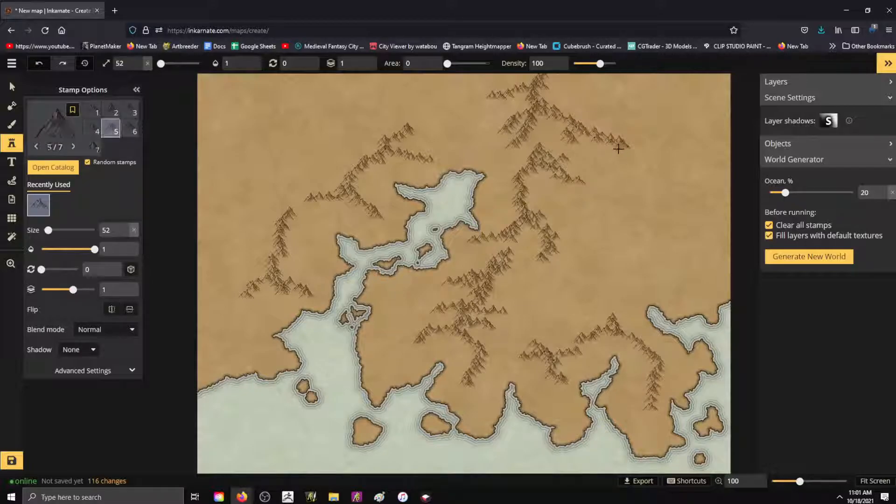
pyautogui.click(572, 253)
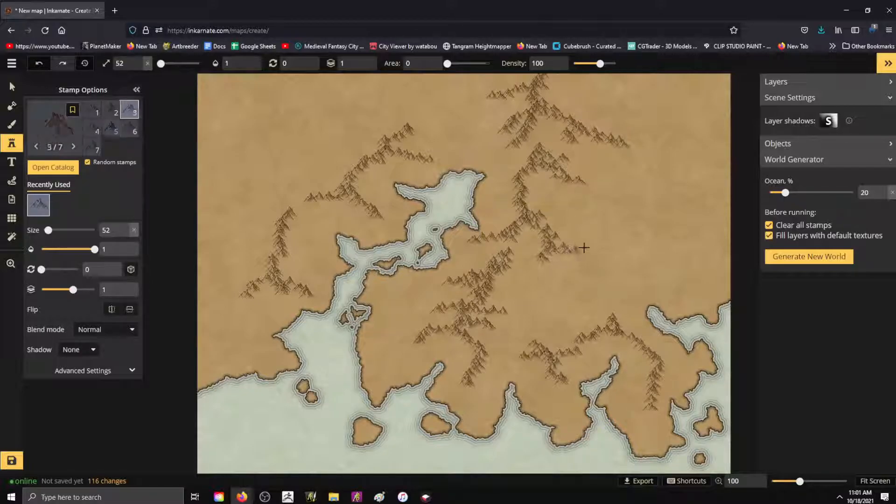
# Collapse the World Generator settings and expand the map's layer list.
pyautogui.click(888, 162)
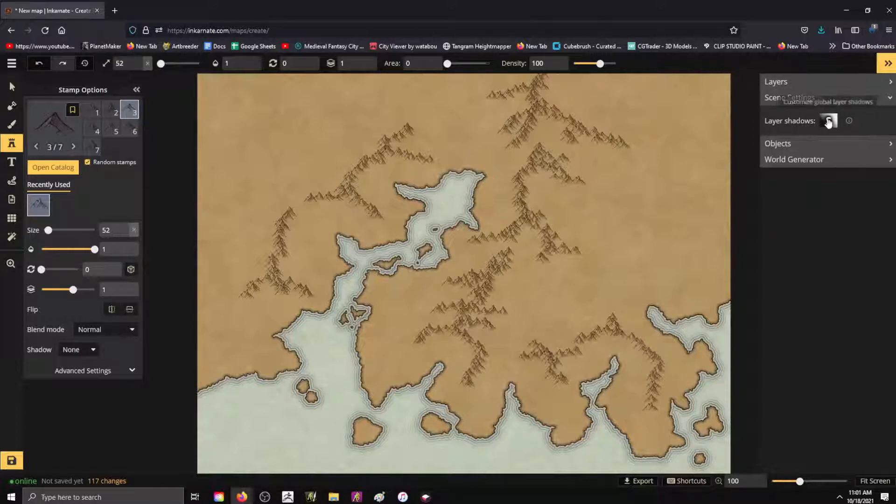
pyautogui.click(828, 122)
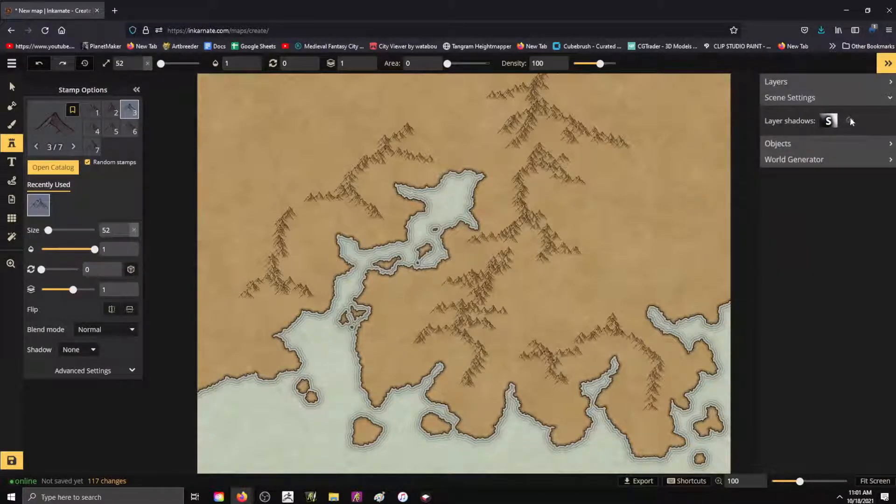
pyautogui.click(824, 82)
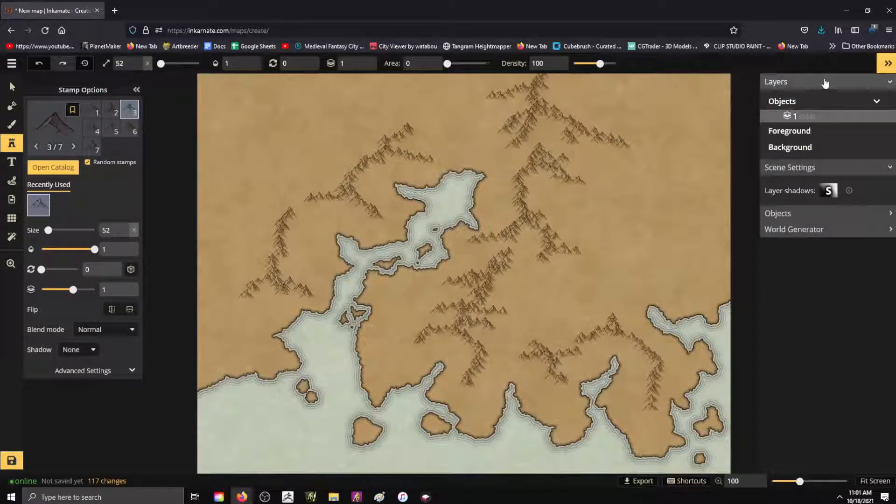
# Extend the central range's southeastern spur with mountain stamps and start a short range near the eastern edge, north of the eastern bay.
pyautogui.click(553, 162)
pyautogui.click(596, 191)
pyautogui.click(691, 278)
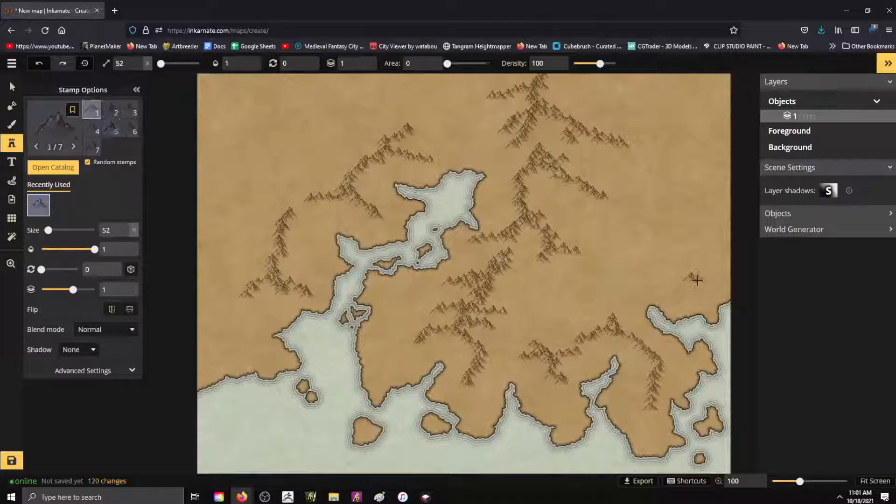
# Search the stamp catalog for "f" across all styles and look through the resulting stamps for suitable terrain.
pyautogui.click(47, 126)
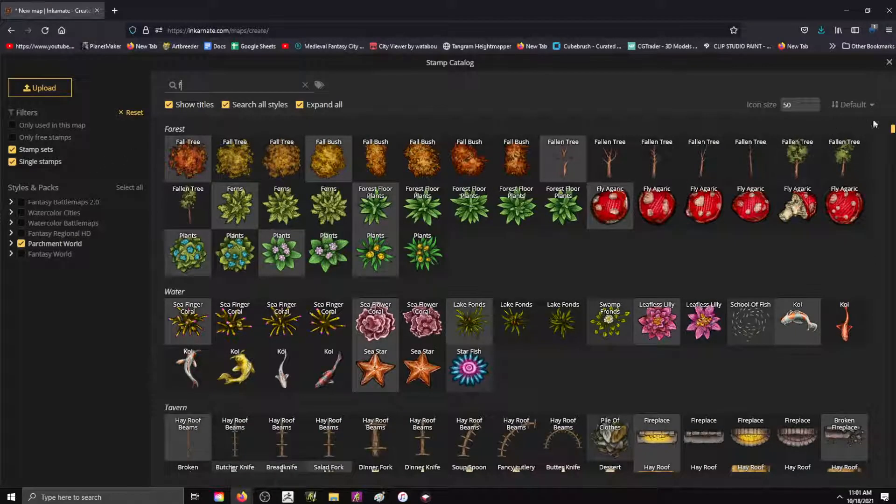
pyautogui.moveTo(892, 129); pyautogui.dragTo(892, 180)
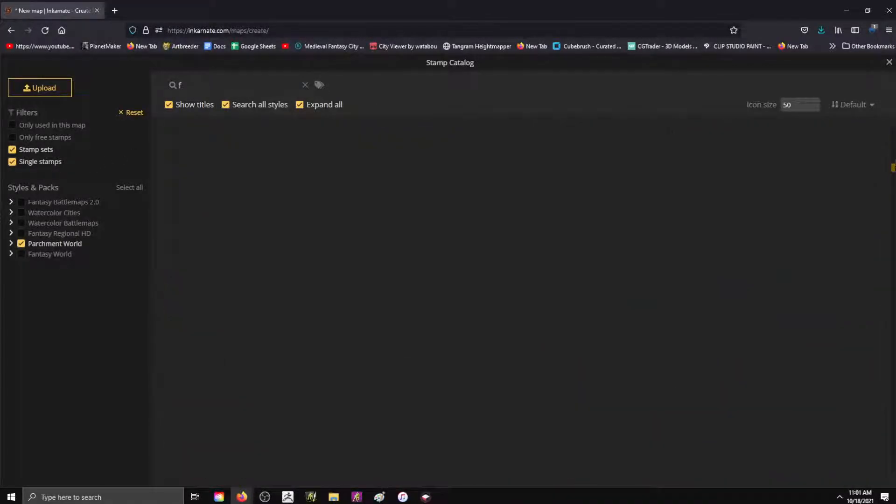
pyautogui.moveTo(887, 116); pyautogui.dragTo(893, 224)
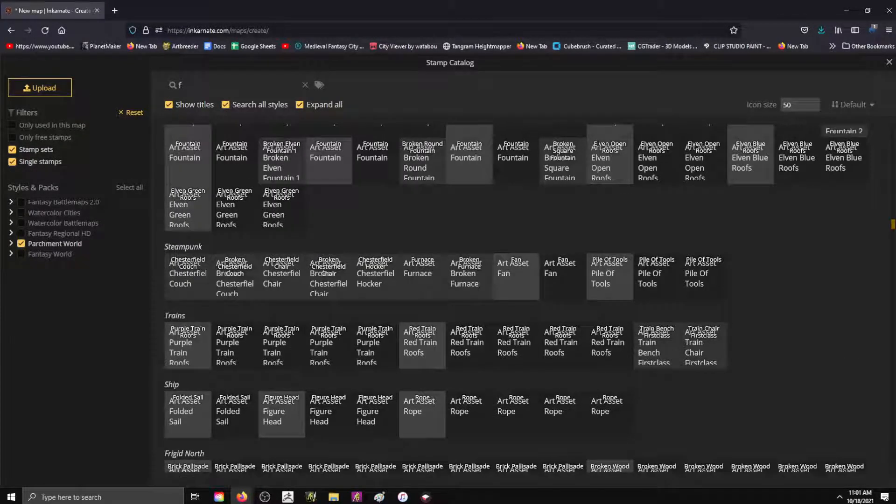
pyautogui.scroll(10, 662, 211)
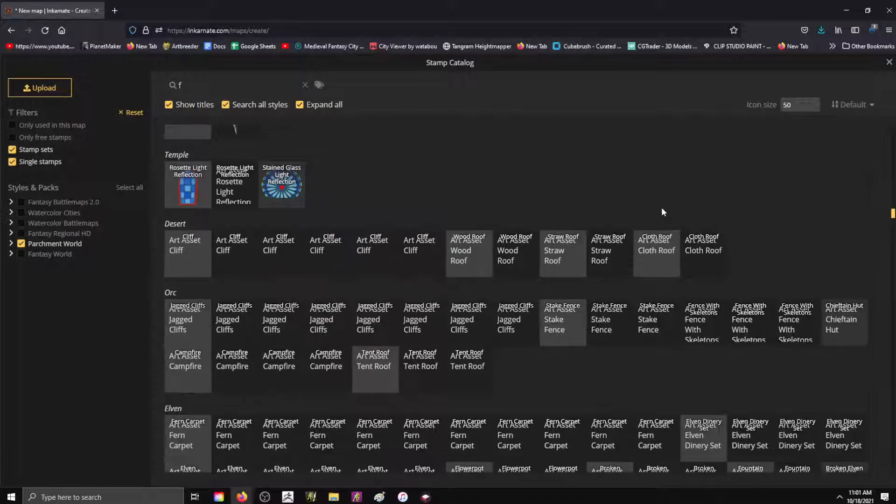
pyautogui.scroll(10, 662, 210)
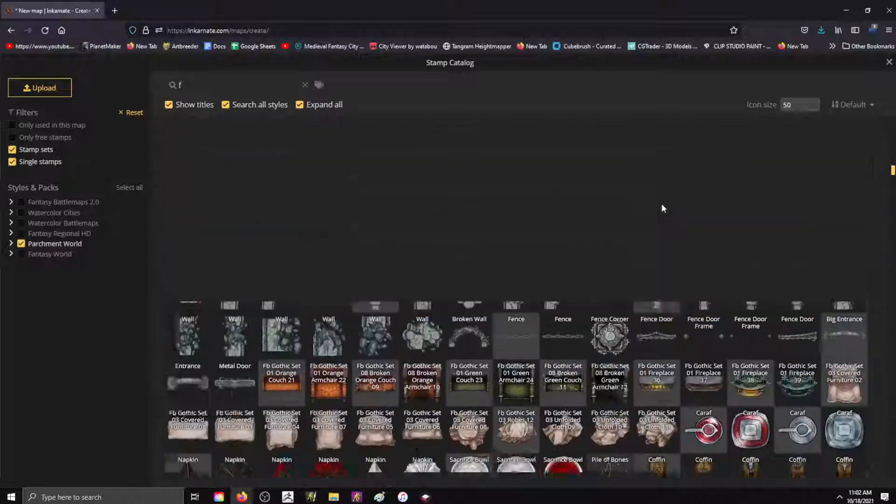
pyautogui.scroll(7, 663, 207)
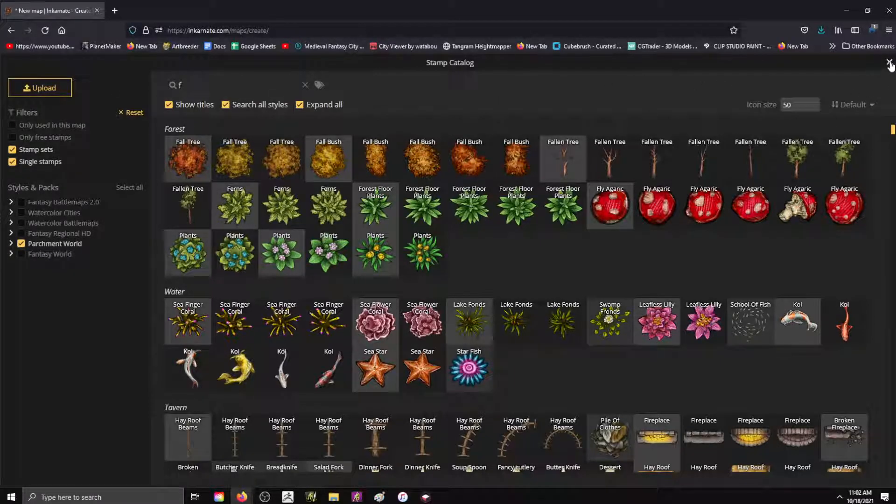
pyautogui.scroll(-20, 868, 136)
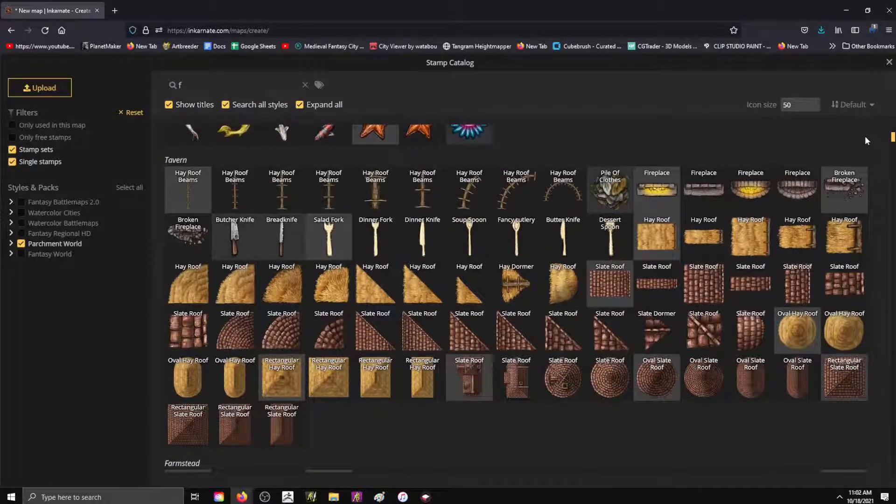
pyautogui.scroll(-10, 859, 134)
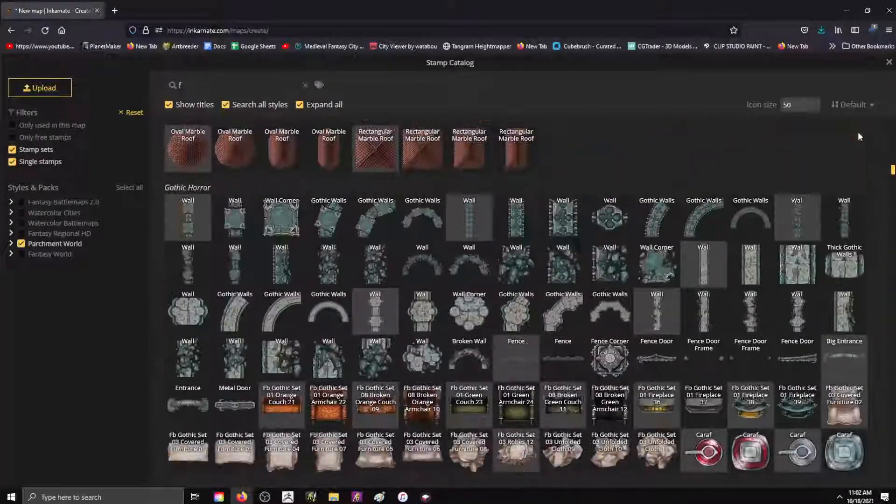
pyautogui.scroll(-7, 846, 130)
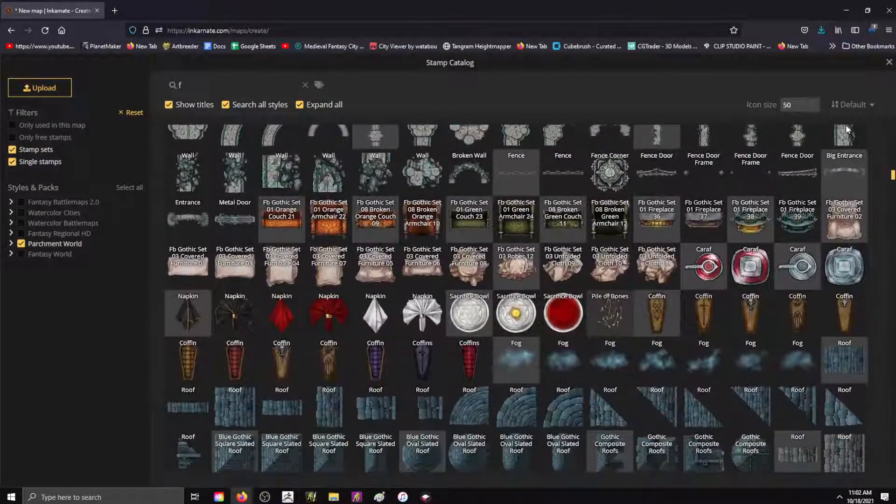
pyautogui.scroll(-4, 841, 120)
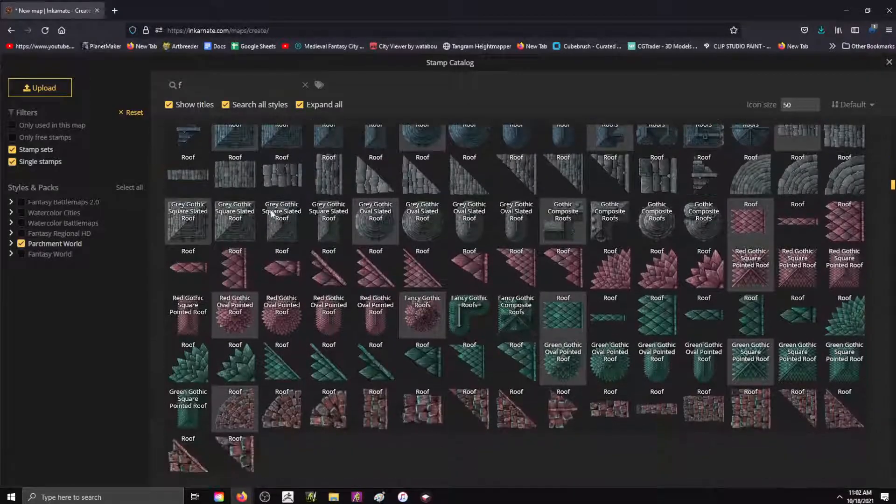
# Switch the stamp catalog's style from Parchment World to Fantasy World, look over the stamps and close the catalog.
pyautogui.click(21, 254)
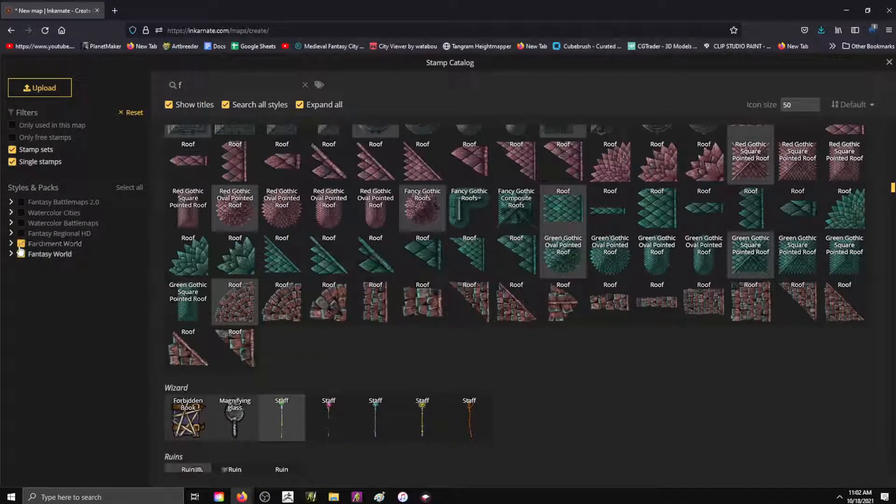
pyautogui.scroll(15, 860, 156)
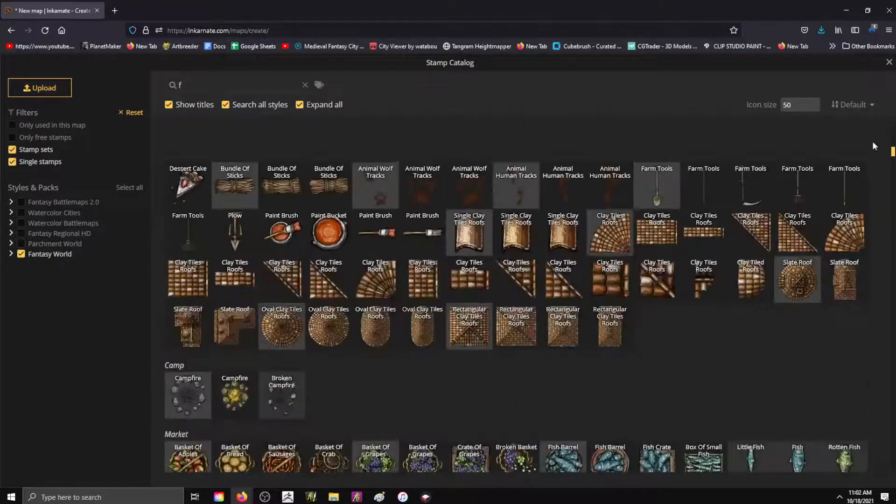
pyautogui.scroll(5, 872, 142)
pyautogui.click(889, 62)
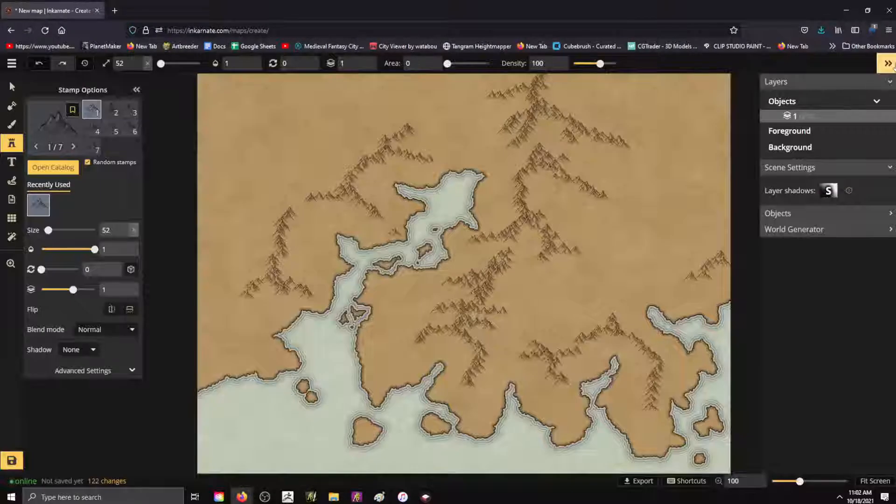
# Reopen the stamp catalog, clear the "f" search and filter the stamps by the #mountains tag.
pyautogui.click(61, 137)
pyautogui.scroll(-10, 674, 228)
pyautogui.scroll(10, 730, 230)
pyautogui.press('BackSpace')
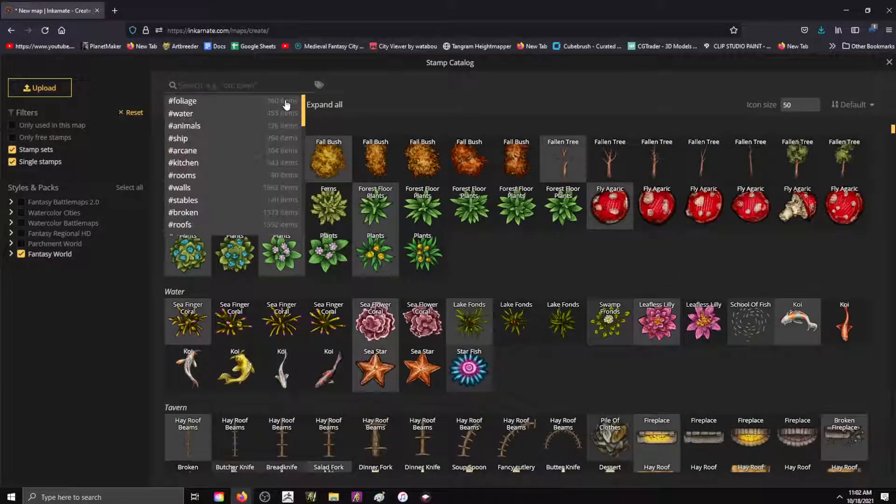
pyautogui.write('m')
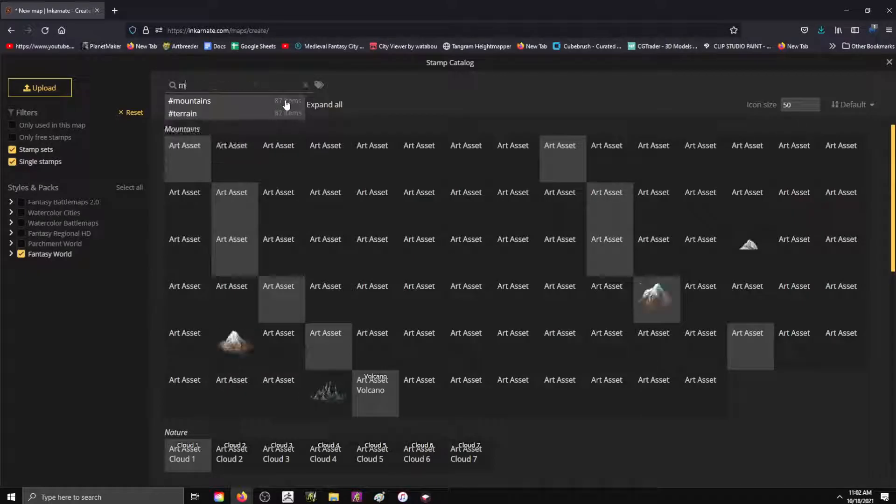
pyautogui.press('BackSpace')
pyautogui.write('m')
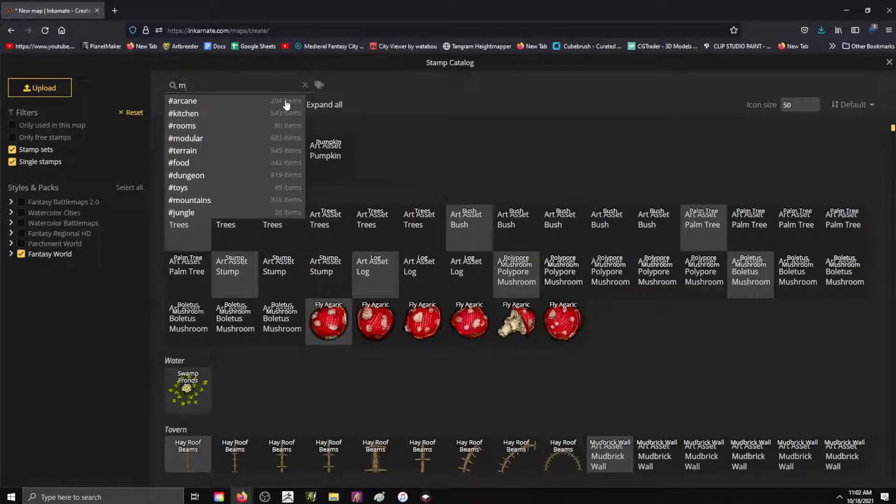
pyautogui.press('BackSpace')
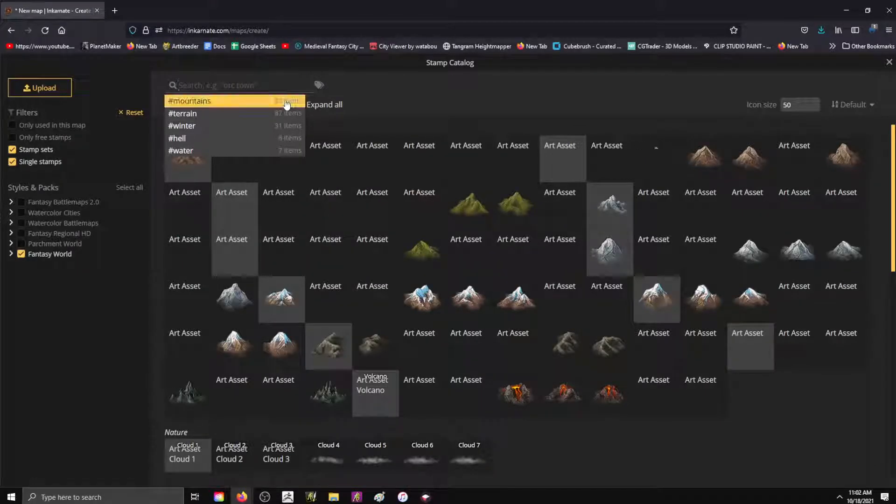
pyautogui.click(286, 102)
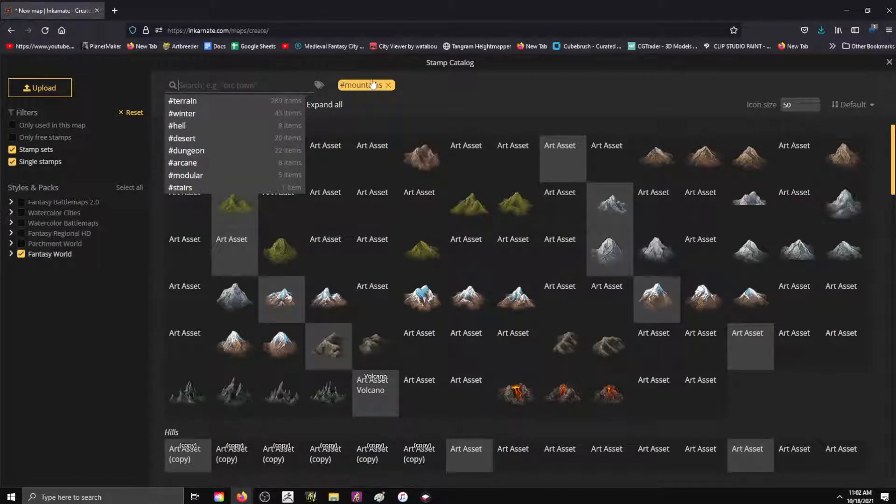
pyautogui.moveTo(892, 172)
pyautogui.mouseDown()
pyautogui.moveTo(894, 265)
pyautogui.moveTo(893, 171)
pyautogui.mouseUp()
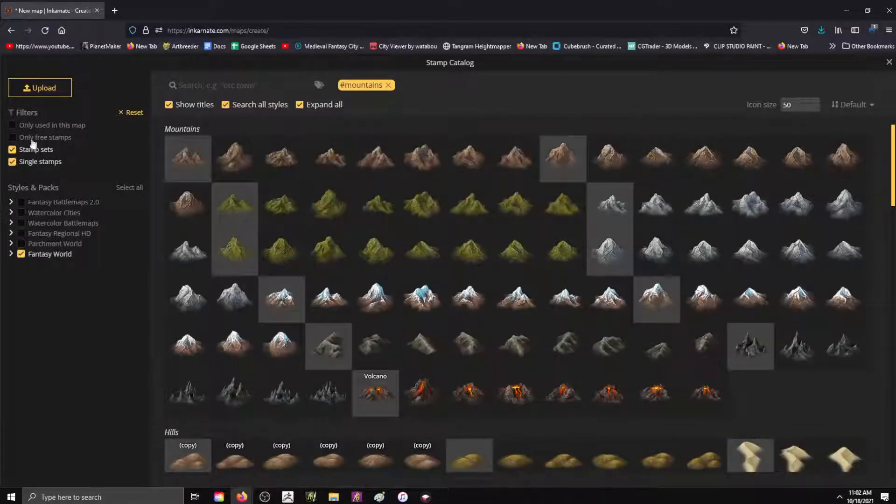
# Try the catalog's free-stamps, stamp-sets, single-stamps and used-in-this-map filters on the #mountains stamps.
pyautogui.click(12, 137)
pyautogui.click(13, 150)
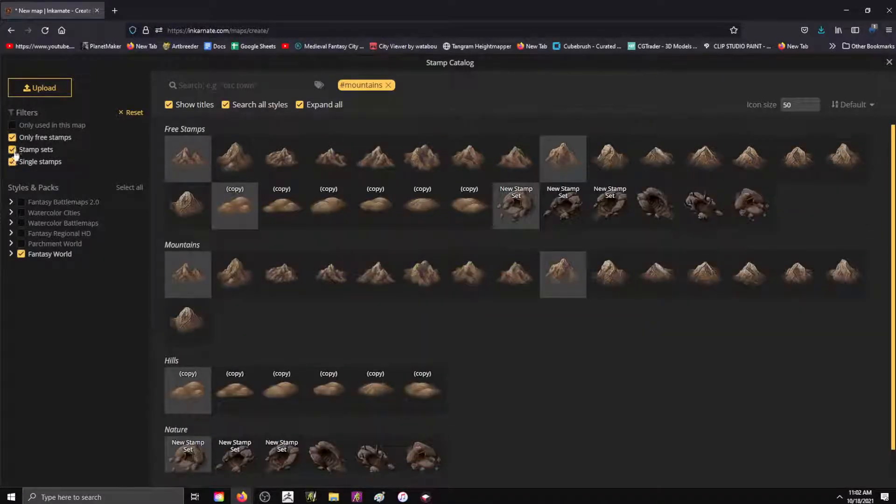
pyautogui.click(14, 162)
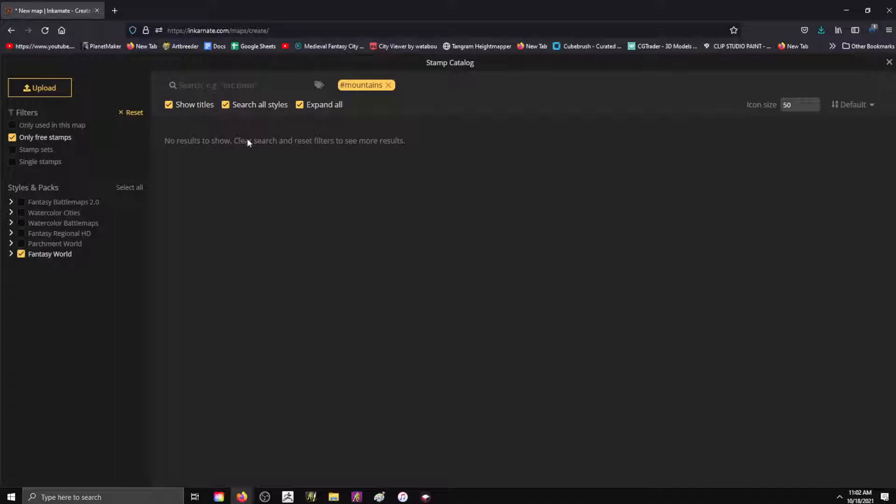
pyautogui.click(12, 126)
pyautogui.click(13, 137)
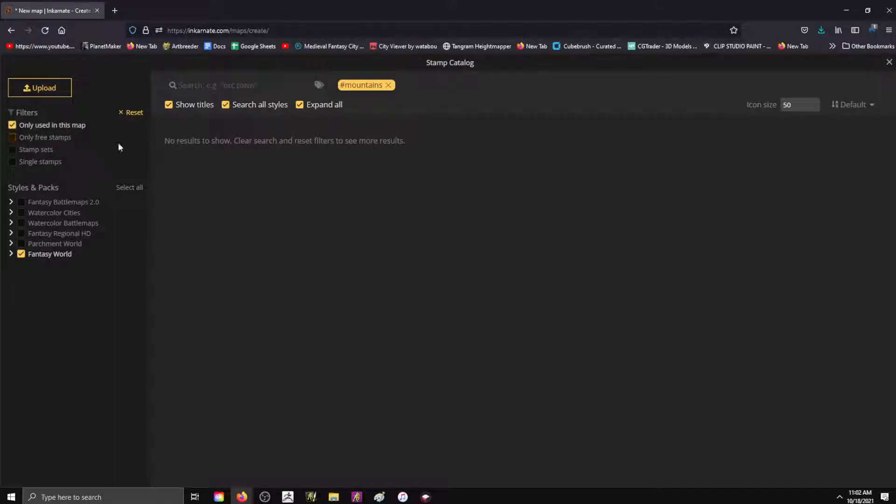
pyautogui.click(12, 125)
# Remove the #mountains tag and reset the stamp catalog's filters to the default Parchment World style.
pyautogui.click(388, 84)
pyautogui.click(26, 127)
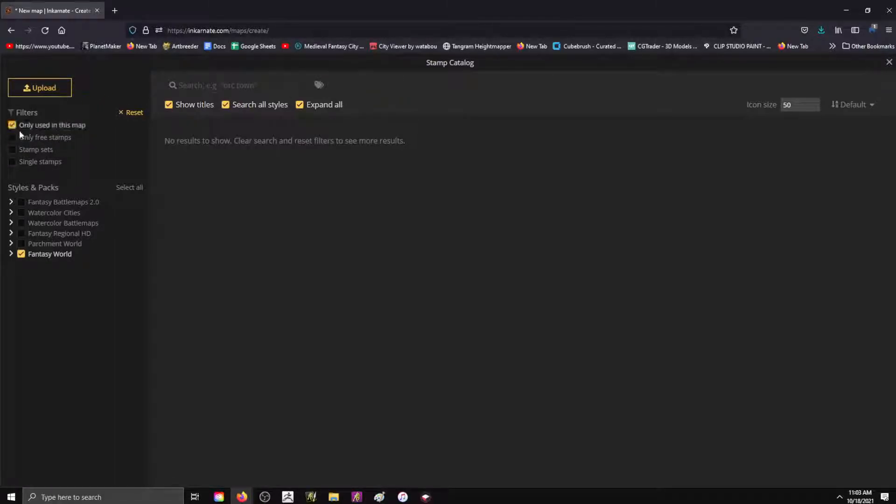
pyautogui.click(12, 138)
pyautogui.click(13, 150)
pyautogui.click(13, 162)
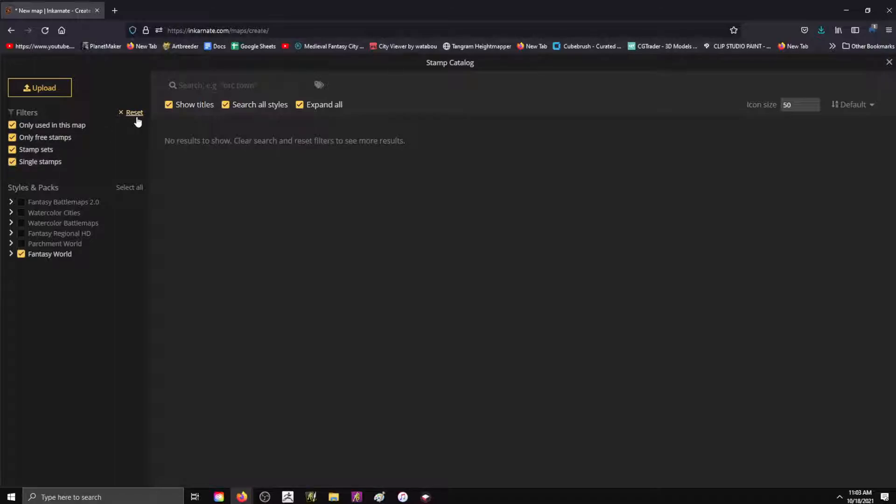
pyautogui.click(136, 117)
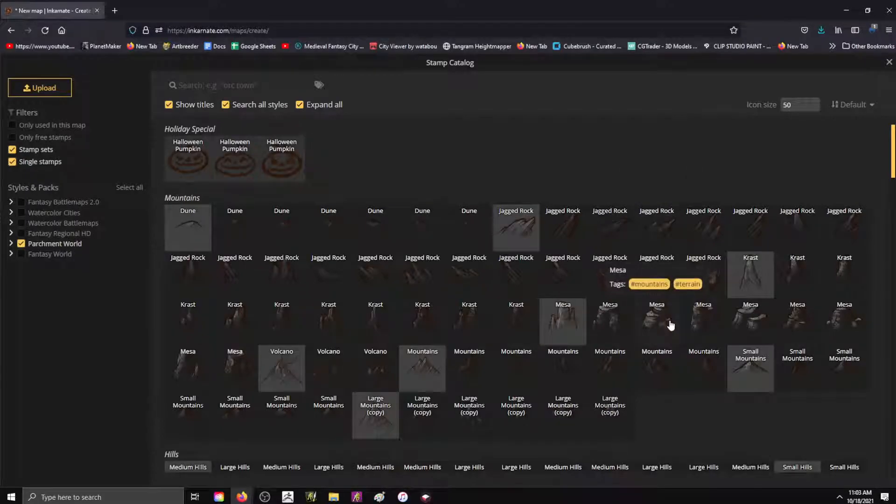
# Look over the Parchment World stamps and choose the Jagged Rock stamp set.
pyautogui.scroll(-7, 671, 325)
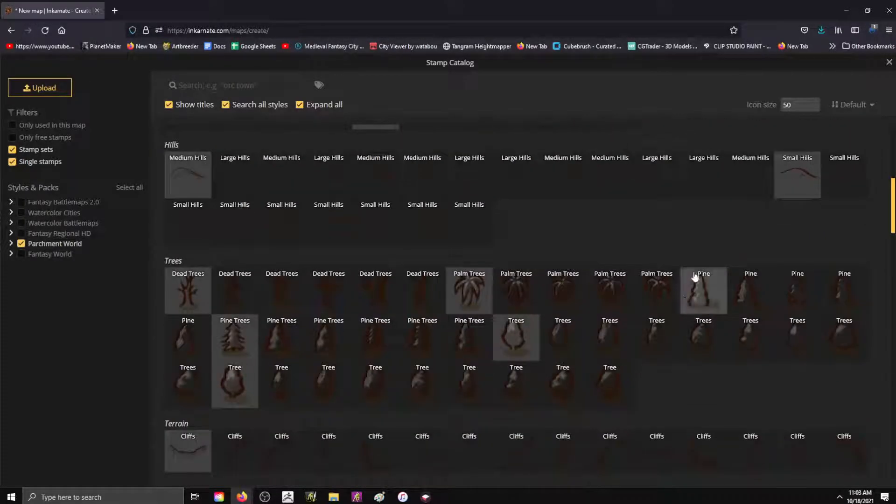
pyautogui.scroll(7, 714, 212)
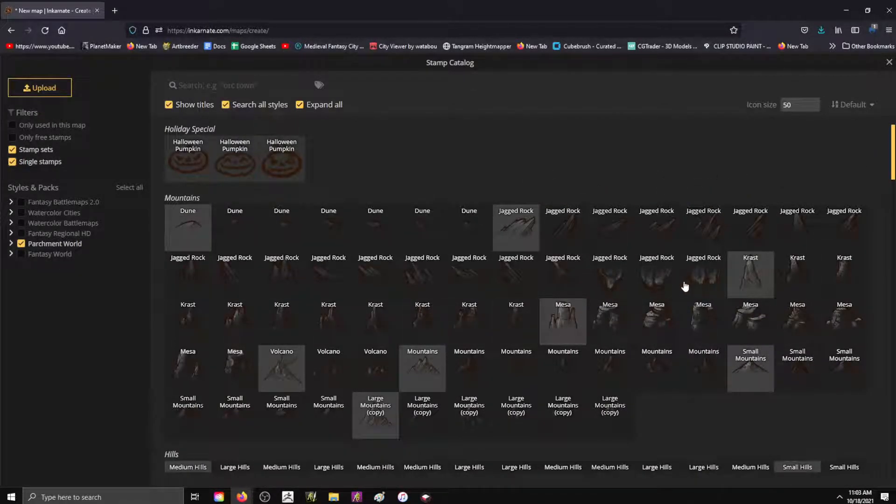
pyautogui.click(603, 282)
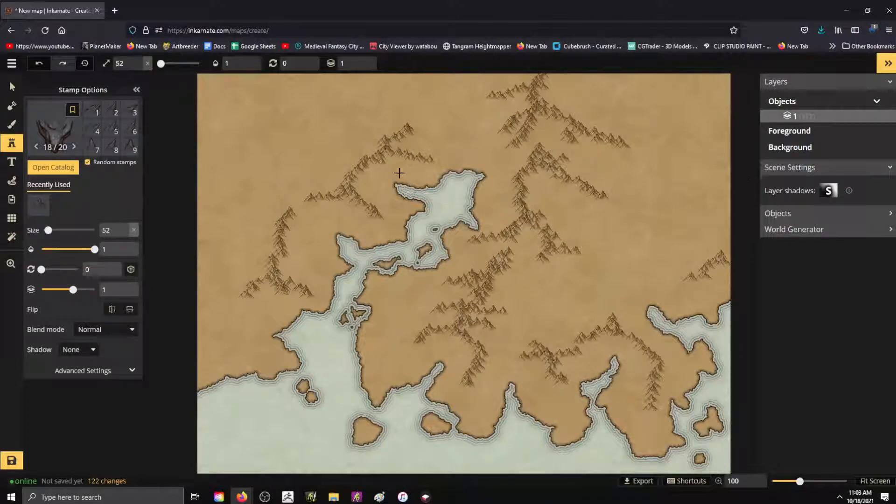
# Try placing a few Jagged Rock stamps between the inlet's head and the range to its east, and undo them.
pyautogui.click(492, 193)
pyautogui.click(502, 180)
pyautogui.click(510, 170)
pyautogui.click(499, 189)
pyautogui.hotkey('ctrl', 'z')
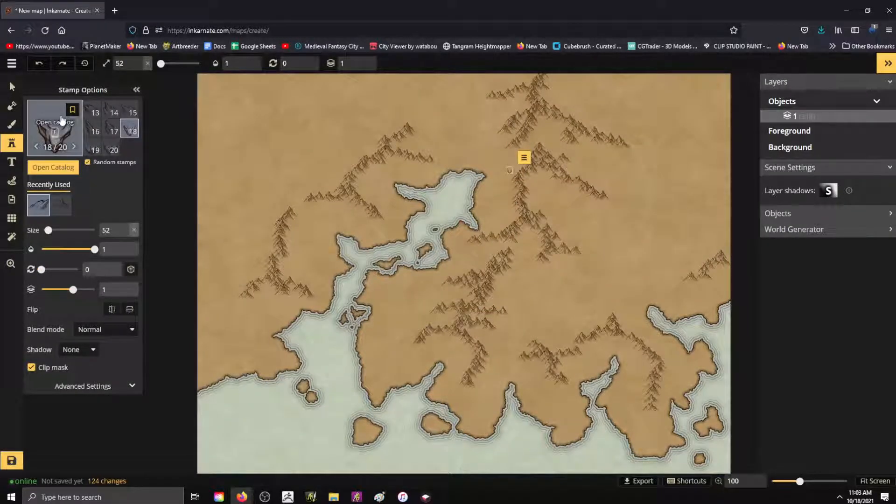
# Choose the Krast stamp set from the Parchment World stamps in the catalog.
pyautogui.click(58, 131)
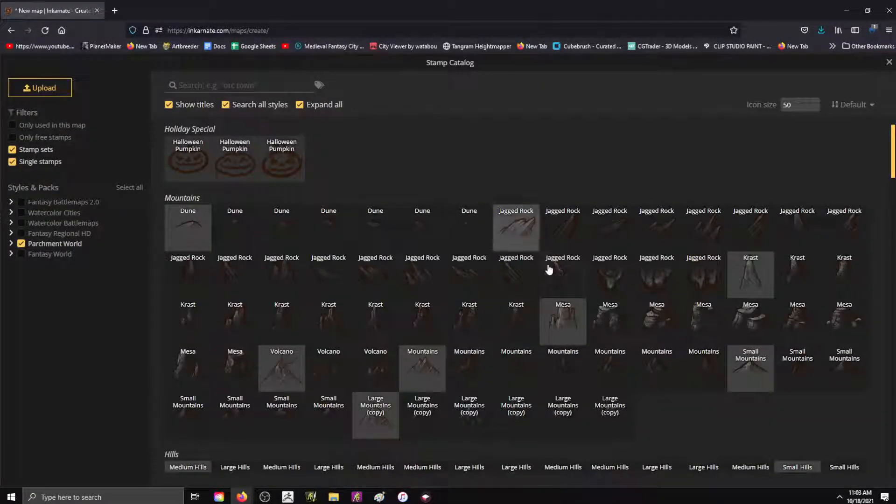
pyautogui.click(454, 318)
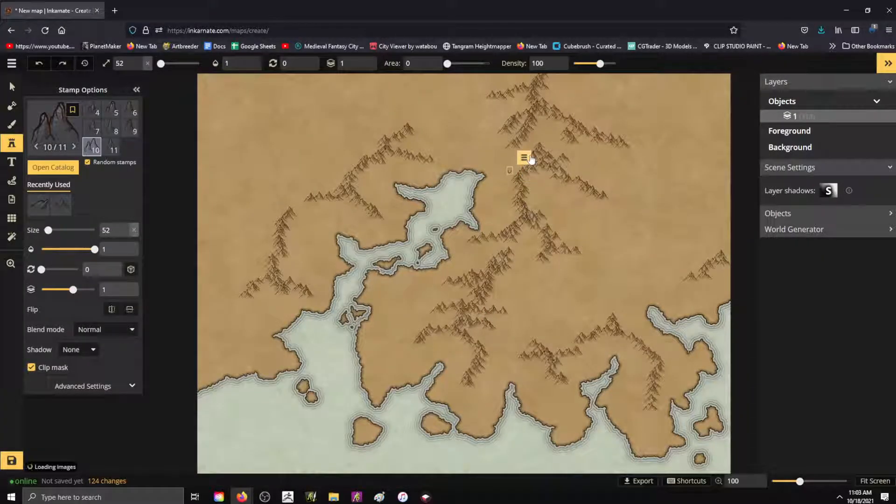
pyautogui.click(46, 136)
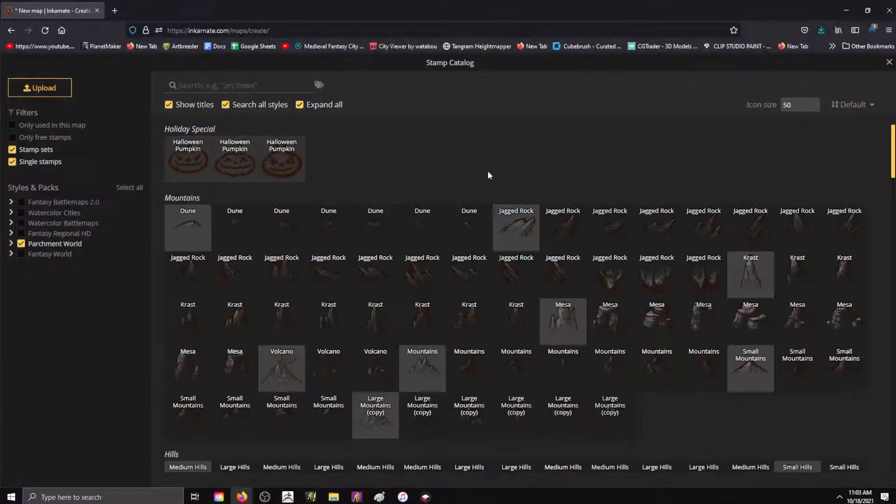
pyautogui.click(889, 62)
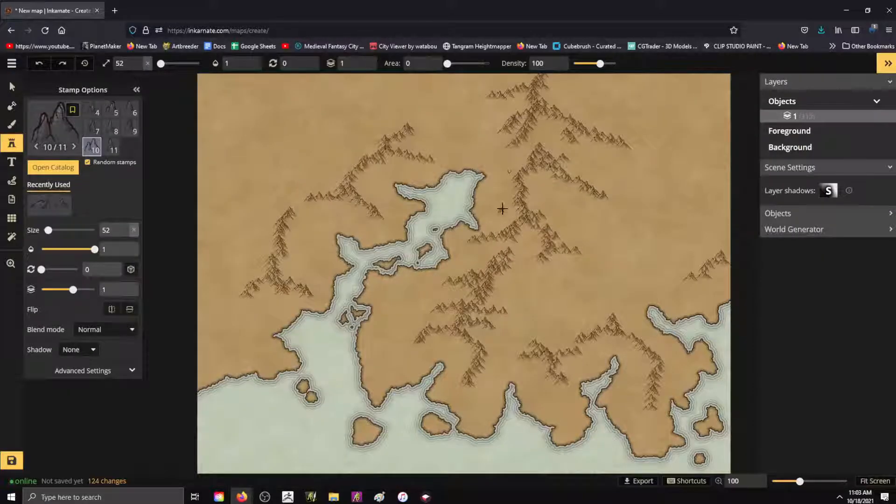
# Try Jagged Rock and Mountains stamps around the range east of the inlet's head, with the Jagged Rock rotated to 45 degrees.
pyautogui.hotkey('ctrl', 'z')
pyautogui.click(590, 185)
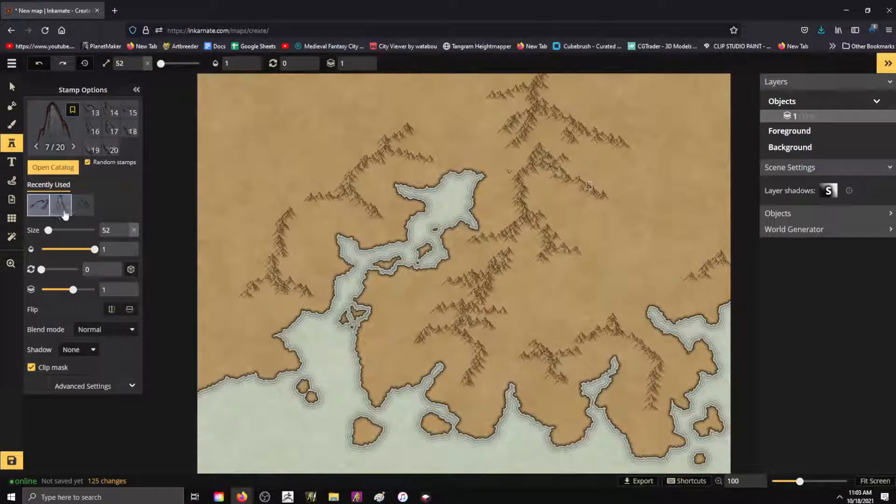
pyautogui.click(82, 204)
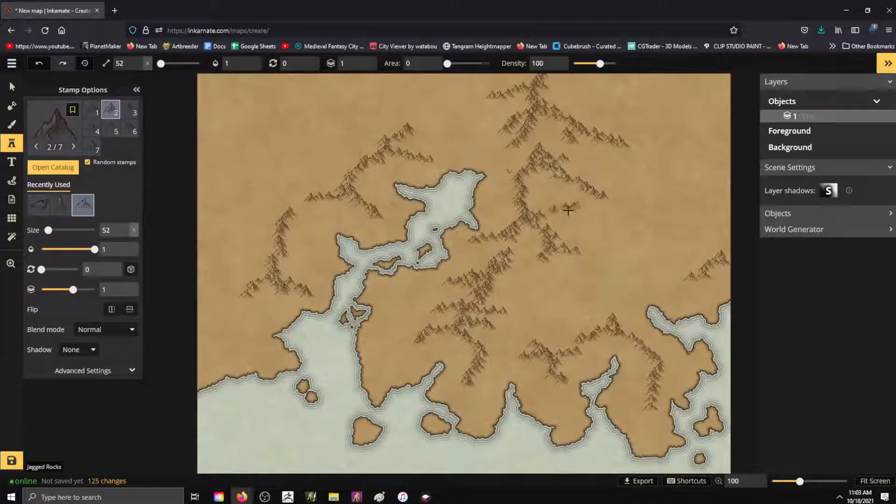
pyautogui.hotkey('ctrl', 'z')
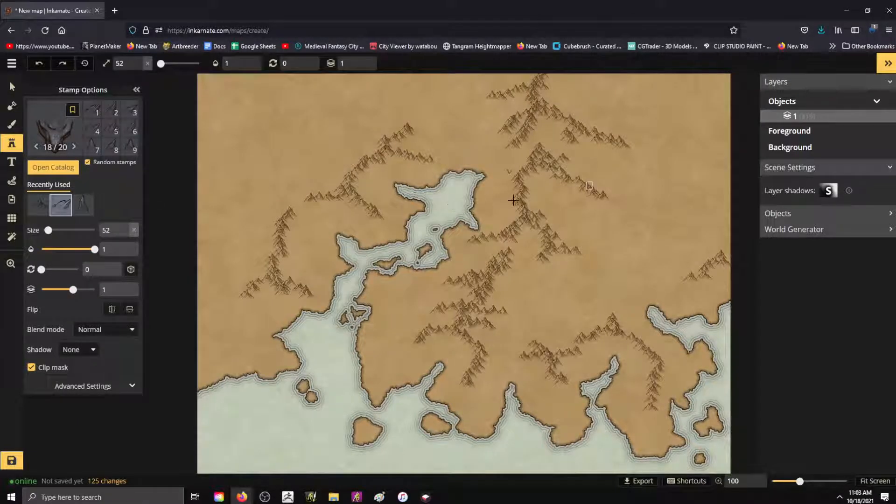
pyautogui.press('alt')
pyautogui.scroll(3, 563, 187)
pyautogui.press('alt')
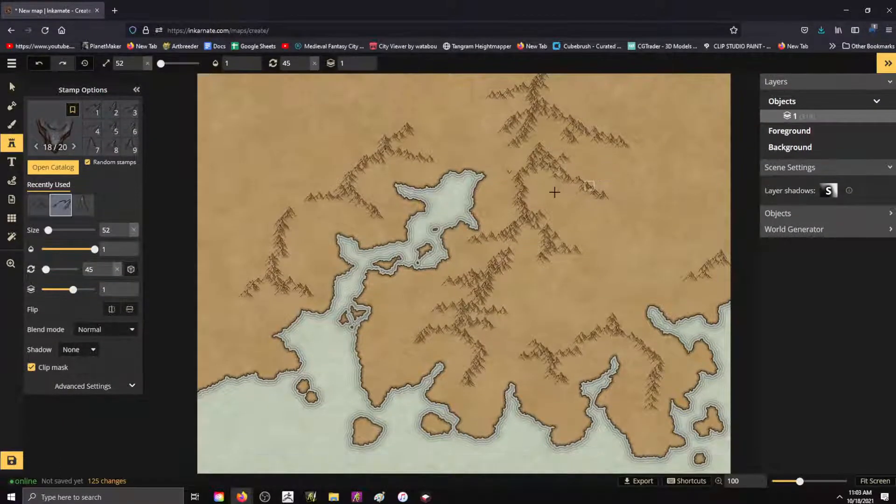
# Delete the stray Jagged Rock stamp between the inlet's head and the range to its east.
pyautogui.moveTo(803, 483); pyautogui.dragTo(811, 483)
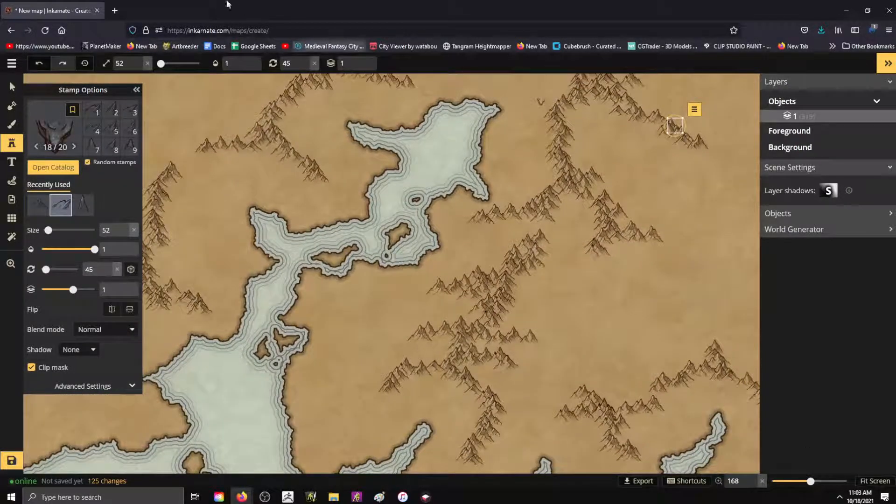
pyautogui.click(11, 85)
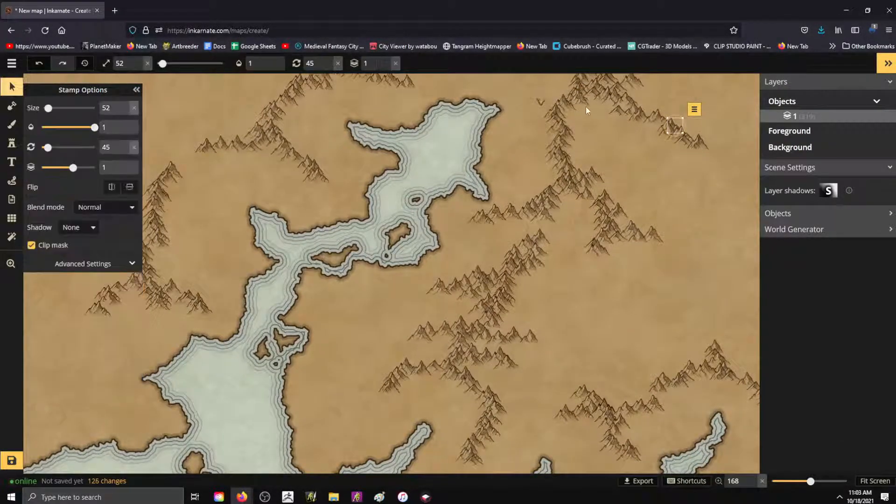
pyautogui.click(539, 100)
pyautogui.press('Delete')
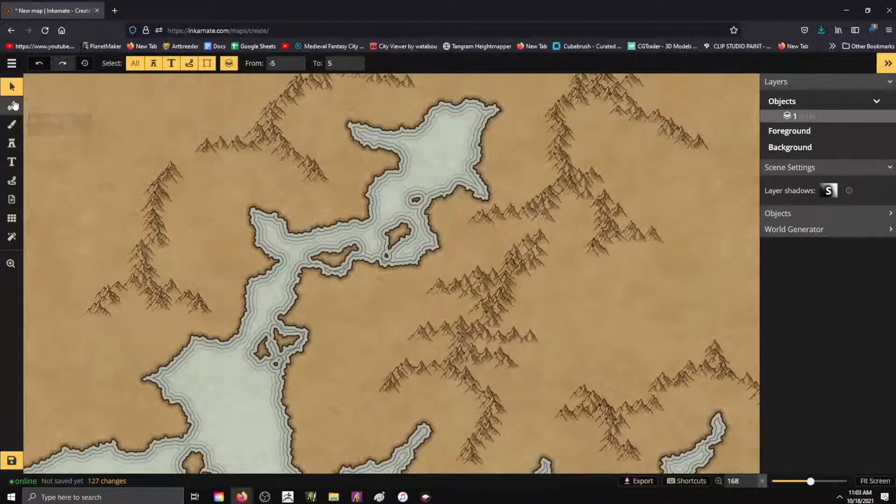
# Try a stroke of Krast stamps on the open land east of the central range, and undo it.
pyautogui.click(12, 145)
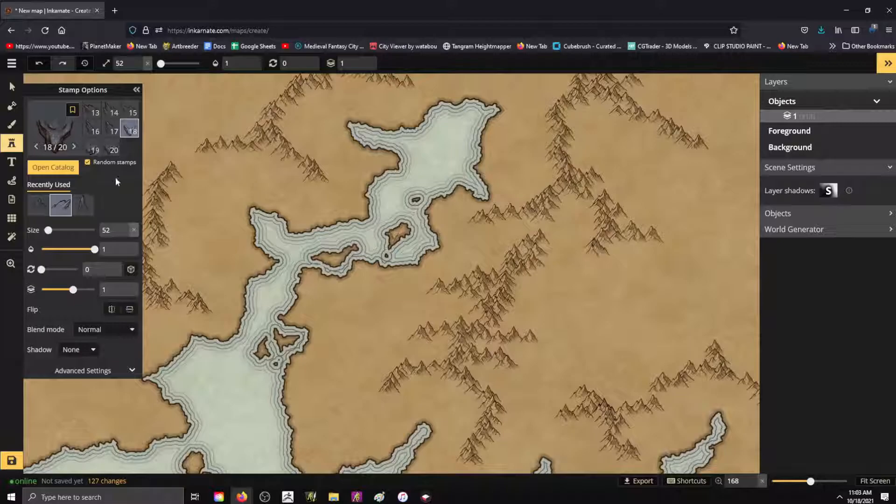
pyautogui.click(85, 210)
pyautogui.click(85, 209)
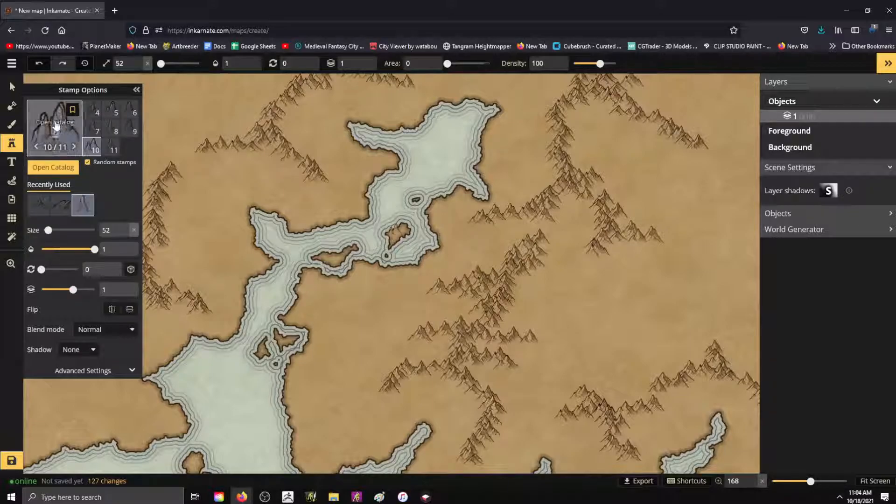
pyautogui.click(38, 202)
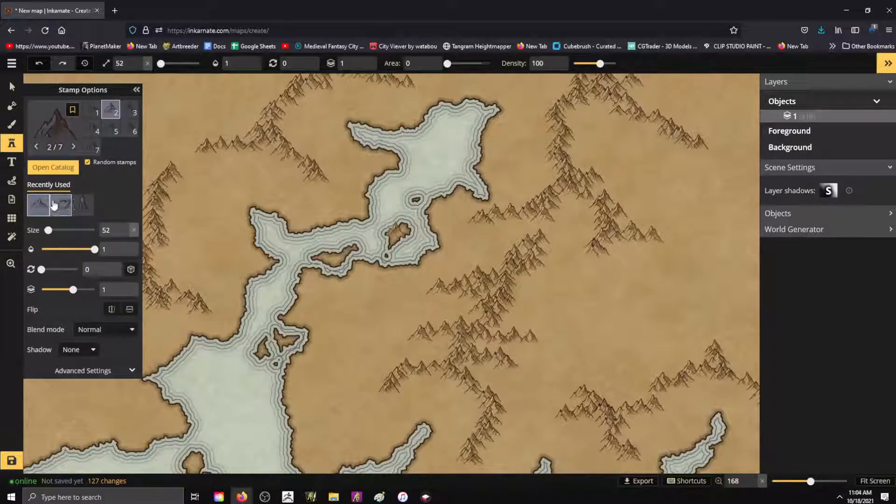
pyautogui.hotkey('ctrl', 'z')
pyautogui.moveTo(525, 250)
pyautogui.mouseDown()
pyautogui.moveTo(551, 252)
pyautogui.moveTo(582, 304)
pyautogui.mouseUp()
pyautogui.hotkey('ctrl', 'z')
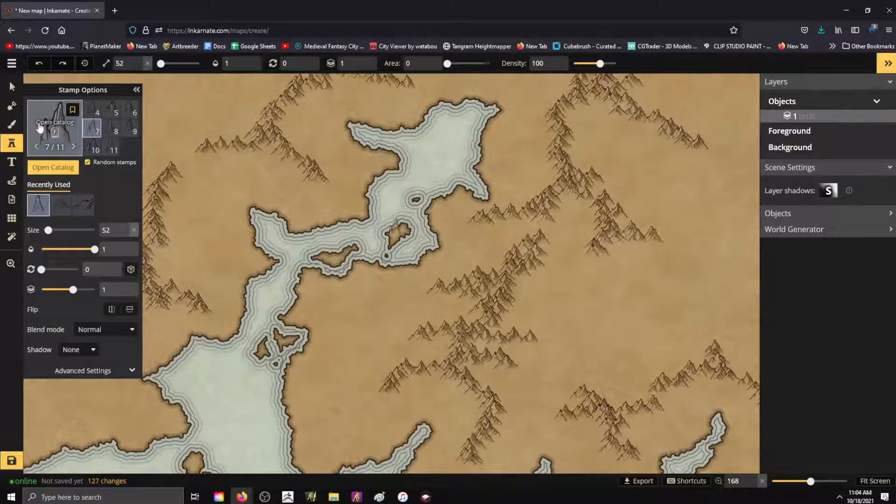
# Look through the Parchment World mountain, hill, tree and terrain stamps and choose the Mesa stamp set.
pyautogui.click(40, 129)
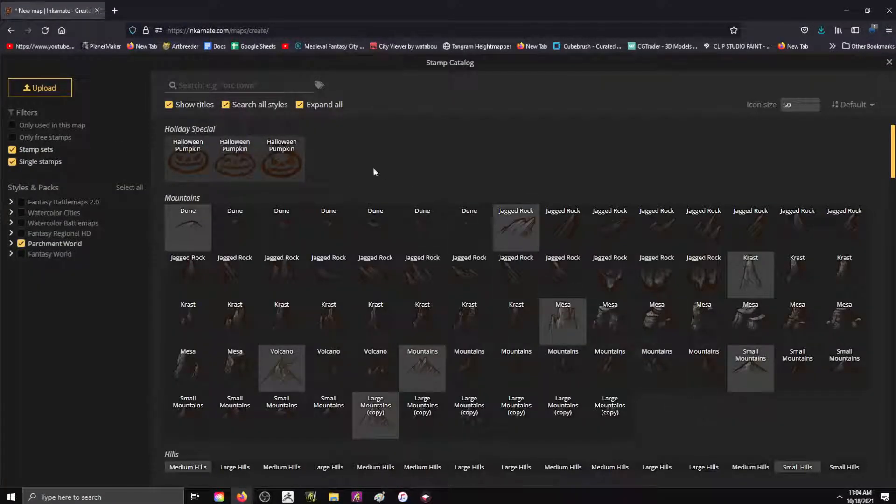
pyautogui.scroll(-3, 556, 200)
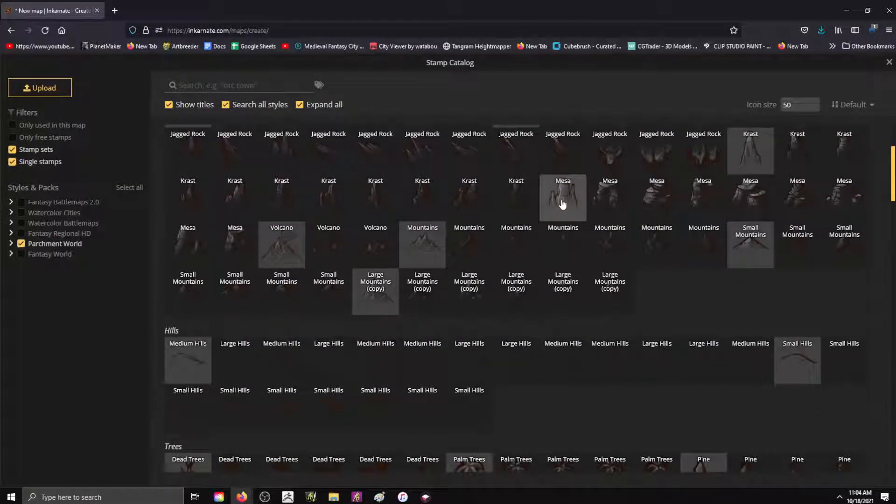
pyautogui.scroll(-7, 562, 204)
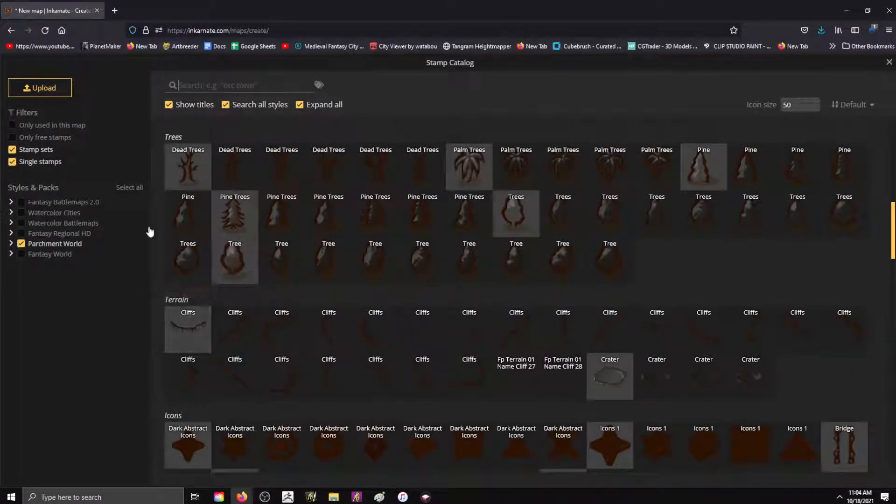
pyautogui.scroll(10, 553, 138)
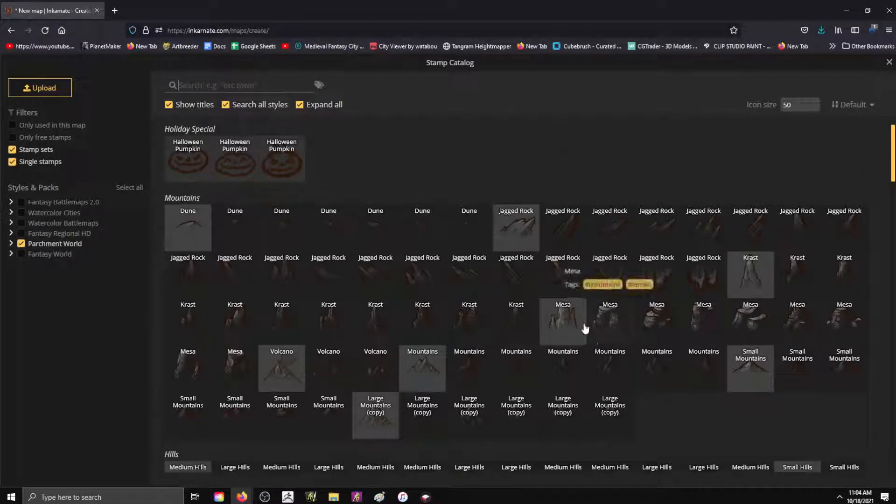
pyautogui.click(581, 323)
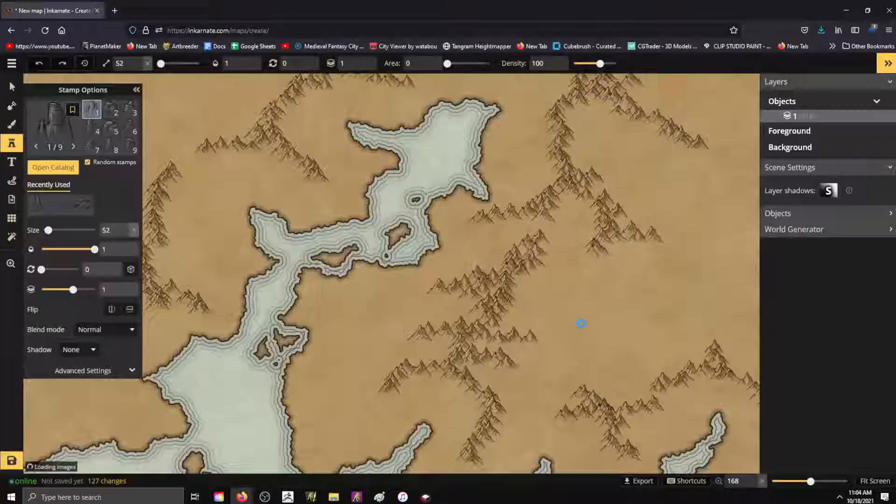
# Try placing Mesa stamps on the open land east of the central range, and undo them.
pyautogui.click(604, 287)
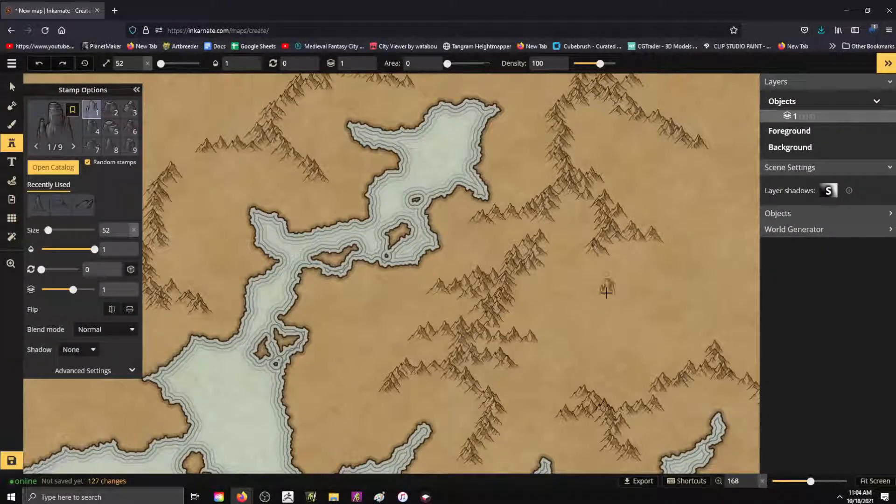
pyautogui.moveTo(618, 300); pyautogui.dragTo(654, 348)
pyautogui.hotkey('ctrl', 'z')
pyautogui.hotkey('ctrl', 'z')
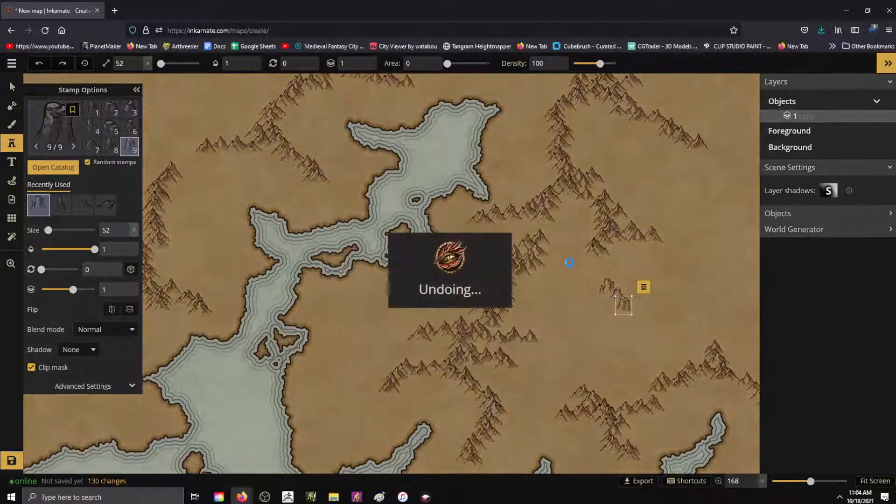
pyautogui.hotkey('ctrl', 'z')
pyautogui.hotkey('ctrl', 'z')
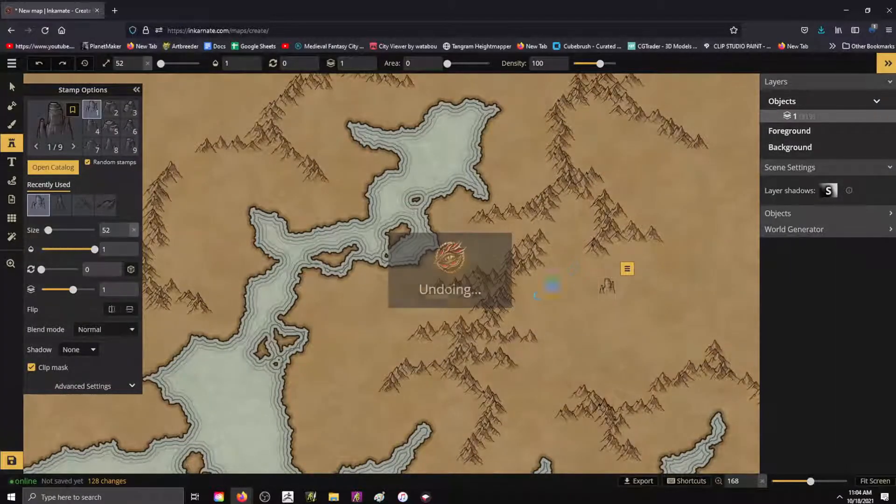
# Place a few Mesa stamps along the central range's eastern edge and set the stamp rotation to 330 degrees.
pyautogui.click(513, 315)
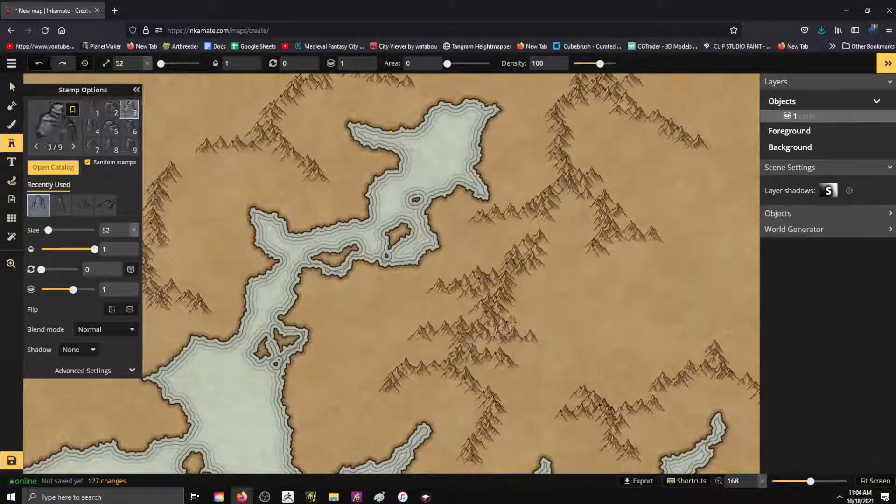
pyautogui.moveTo(512, 308); pyautogui.dragTo(539, 285)
pyautogui.scroll(-1, 641, 260)
pyautogui.press('alt')
pyautogui.scroll(-1, 668, 273)
pyautogui.scroll(-1, 546, 230)
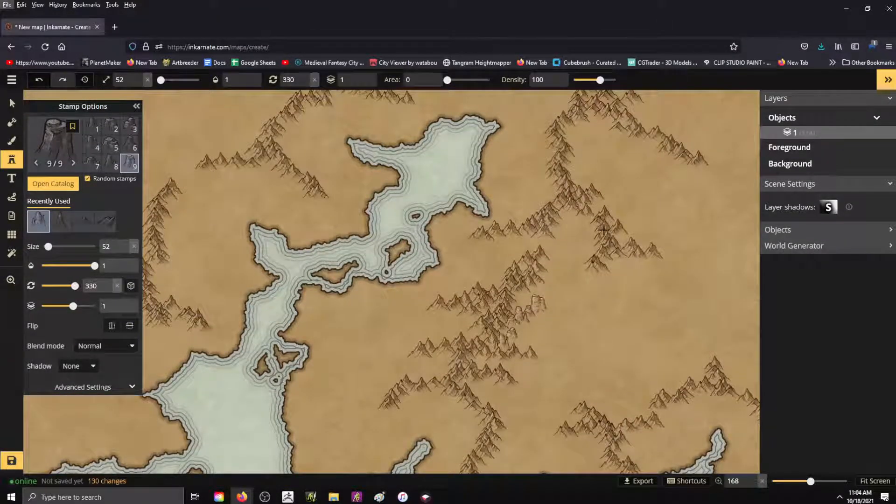
pyautogui.press('alt')
pyautogui.scroll(3, 603, 229)
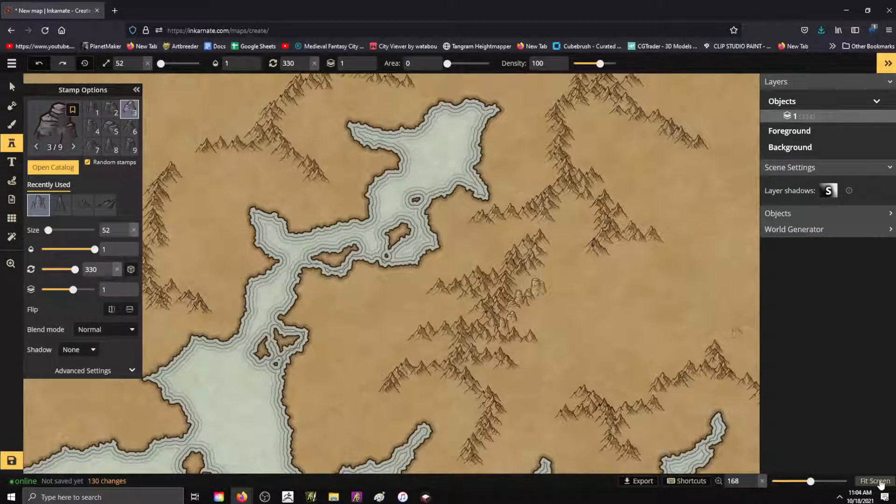
# Delete all mountain stamps from the map, including the remaining ones at its northern and eastern edges.
pyautogui.click(880, 483)
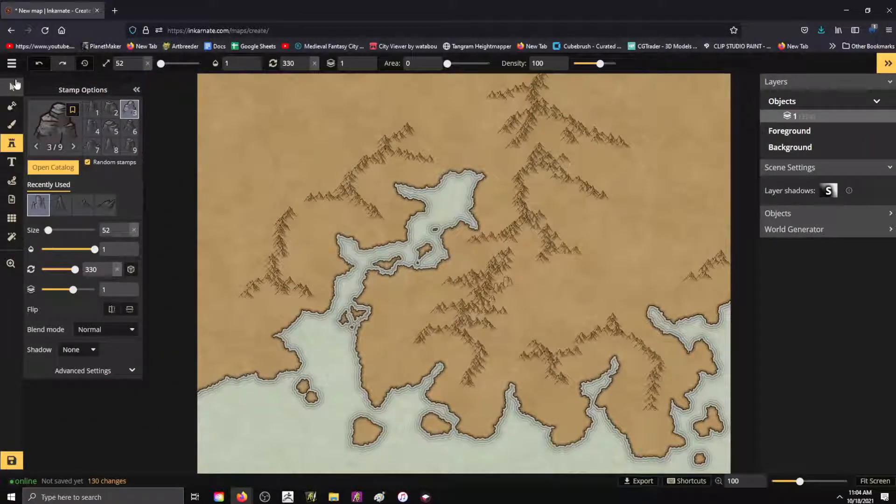
pyautogui.click(14, 84)
pyautogui.moveTo(236, 96)
pyautogui.mouseDown()
pyautogui.moveTo(569, 314)
pyautogui.moveTo(714, 427)
pyautogui.mouseUp()
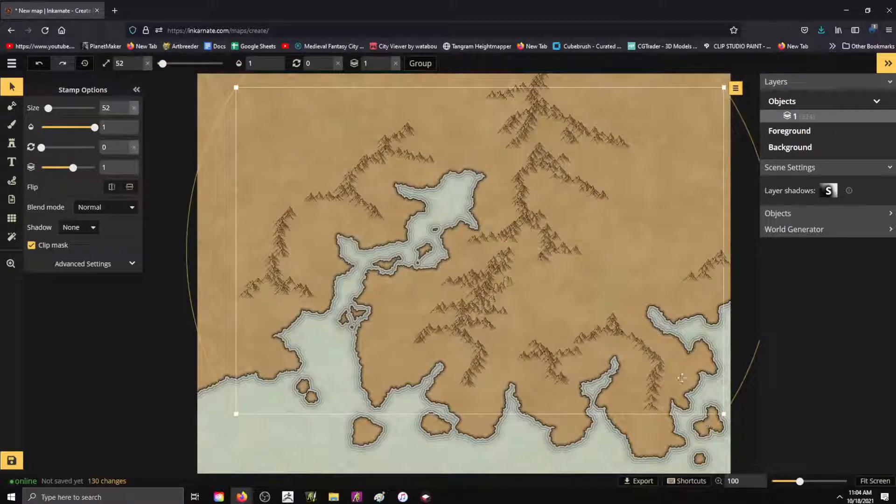
pyautogui.press('Delete')
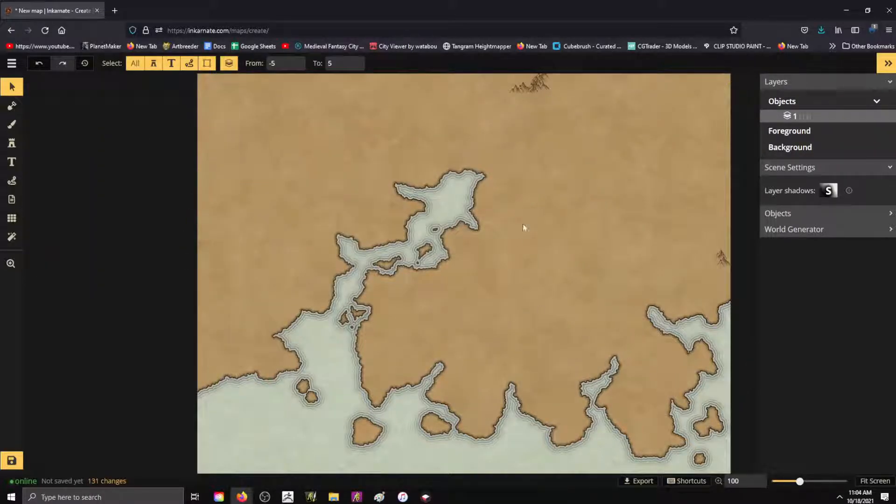
pyautogui.moveTo(670, 201); pyautogui.dragTo(456, 71)
pyautogui.press('Delete')
pyautogui.moveTo(684, 231); pyautogui.dragTo(762, 287)
pyautogui.press('Delete')
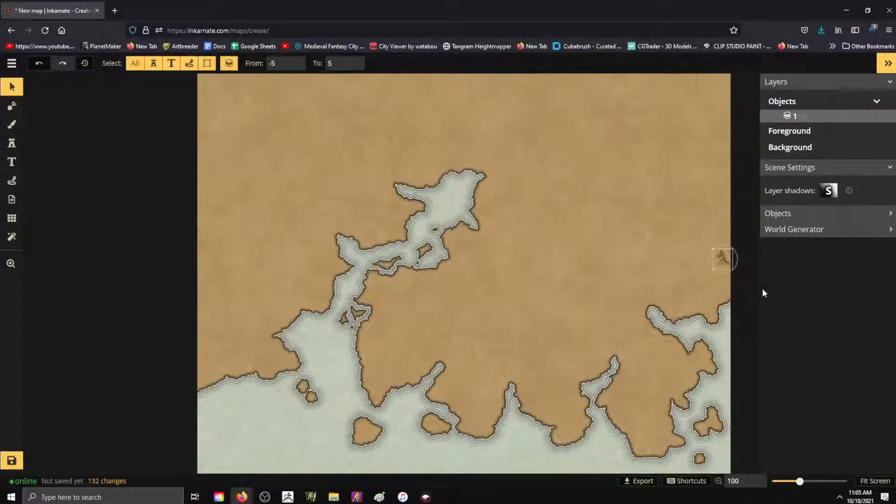
# Return to the Mesa stamp set, pick its sixth variant and set the stamp rotation to 30 degrees.
pyautogui.click(11, 124)
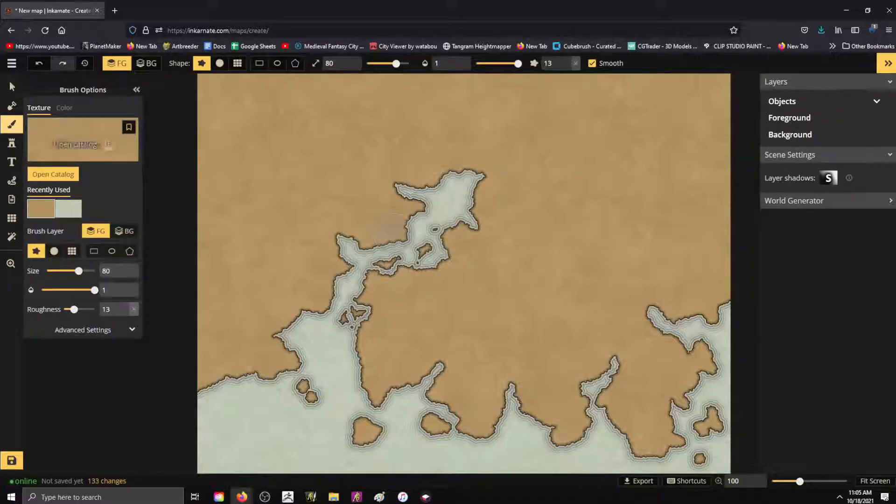
pyautogui.click(12, 143)
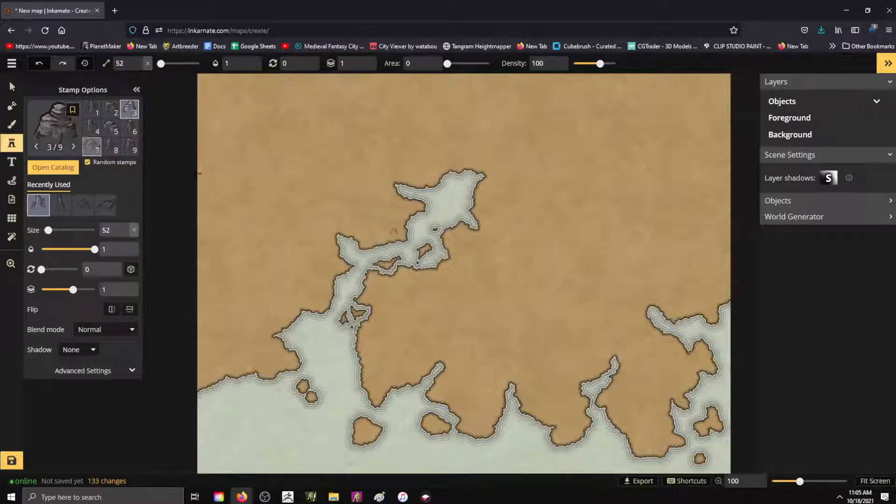
pyautogui.press('Right')
pyautogui.press('Right')
pyautogui.press('e')
pyautogui.press('e')
pyautogui.press('Right')
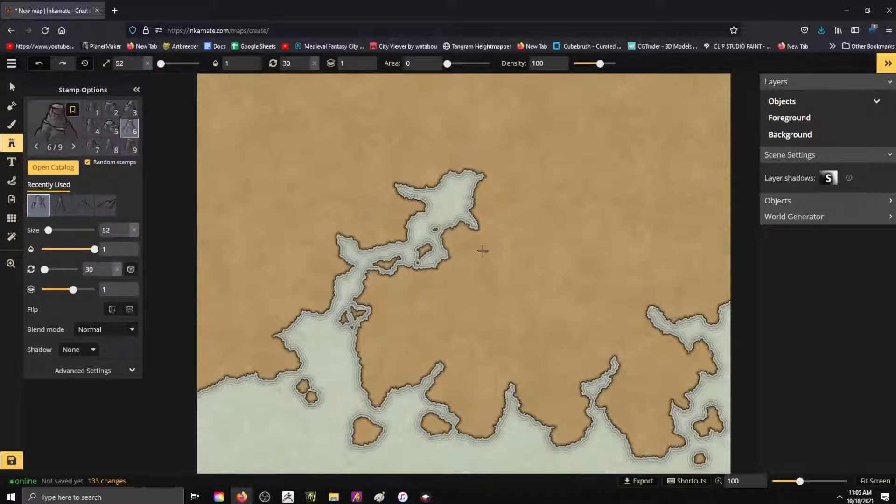
# Try a stroke of Mesa stamps at size 10 on the land southeast of the inlet's head, and undo it.
pyautogui.press('alt')
pyautogui.moveTo(800, 481); pyautogui.dragTo(813, 481)
pyautogui.moveTo(46, 230); pyautogui.dragTo(43, 230)
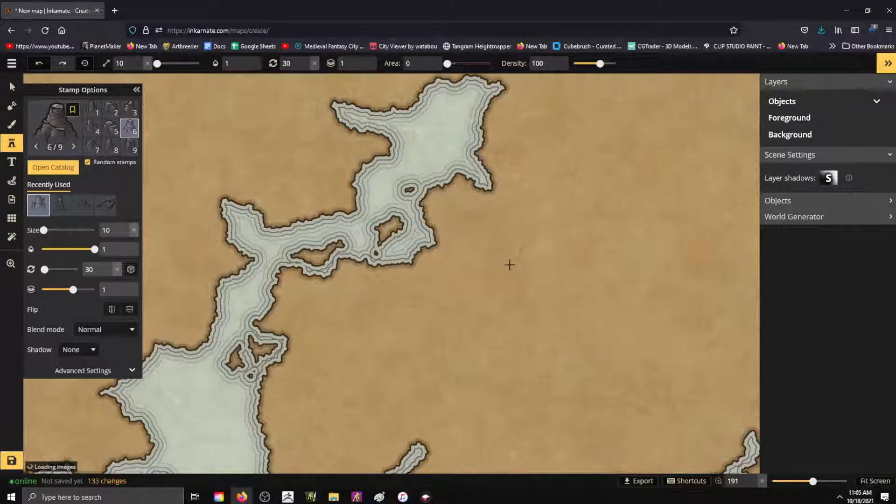
pyautogui.moveTo(509, 264); pyautogui.dragTo(531, 239)
pyautogui.hotkey('ctrl', 'z')
# Try a stroke of Mesa stamps at size 101 on the land southeast of the inlet's head, and undo it.
pyautogui.moveTo(45, 230); pyautogui.dragTo(54, 230)
pyautogui.moveTo(455, 321)
pyautogui.mouseDown()
pyautogui.moveTo(481, 287)
pyautogui.moveTo(551, 225)
pyautogui.mouseUp()
pyautogui.hotkey('ctrl', 'z')
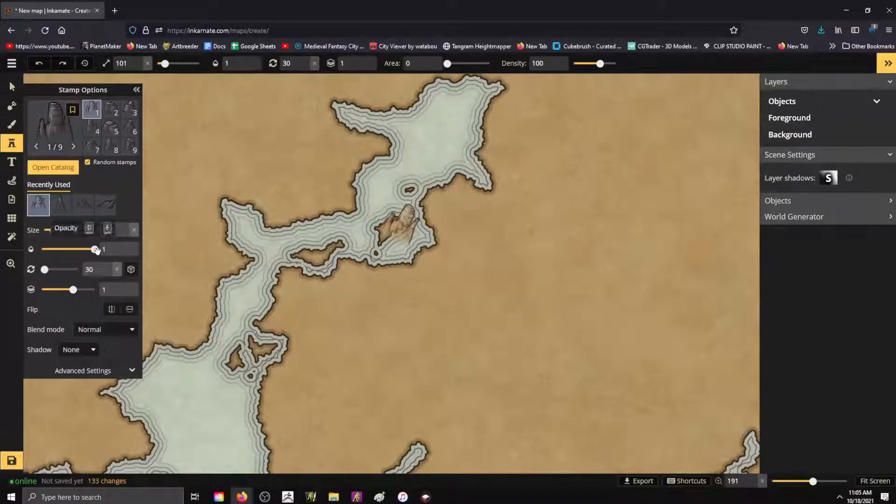
# Reset the Mesa stamp's rotation to 0 degrees and reduce its size to 36.
pyautogui.click(117, 270)
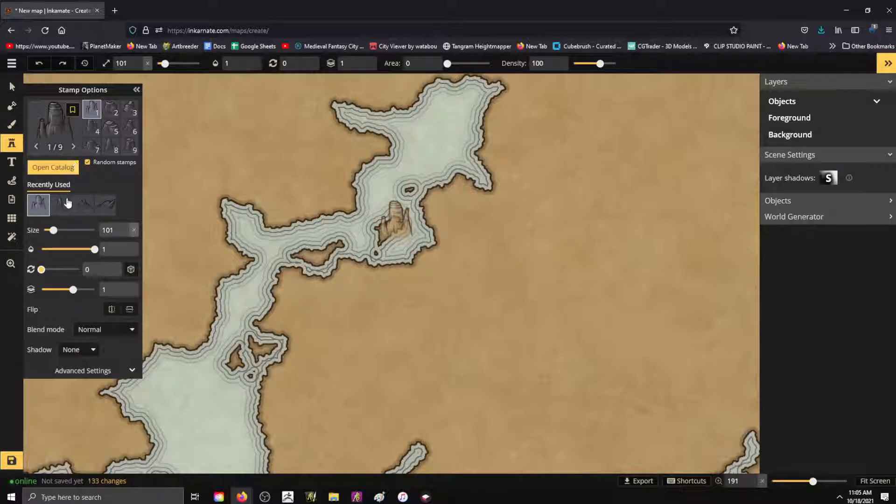
pyautogui.moveTo(53, 231); pyautogui.dragTo(49, 229)
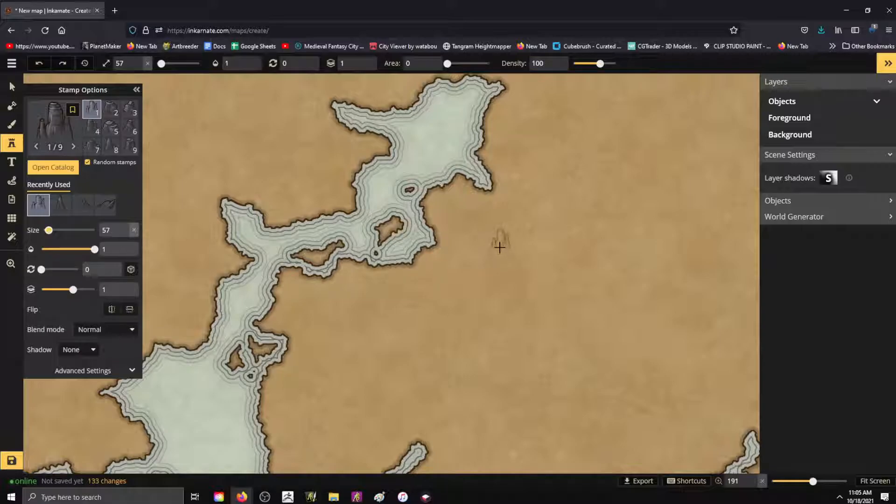
pyautogui.click(391, 226)
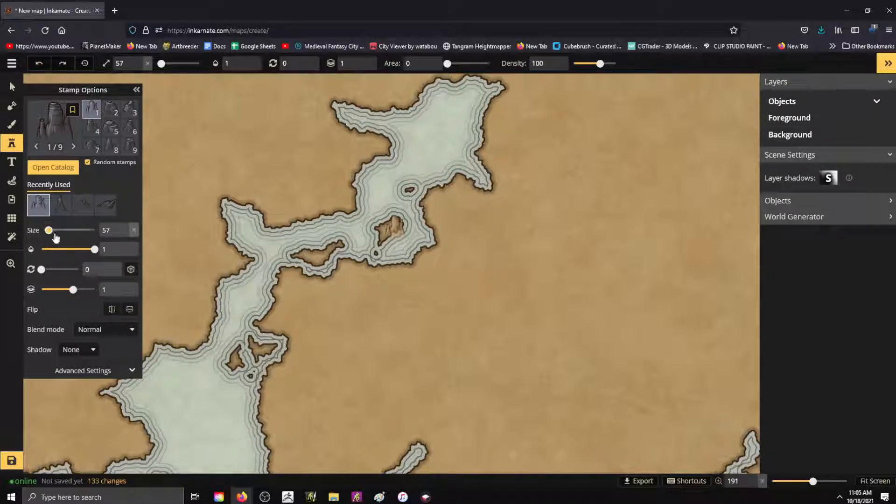
pyautogui.moveTo(50, 231); pyautogui.dragTo(49, 232)
pyautogui.scroll(-1, 508, 248)
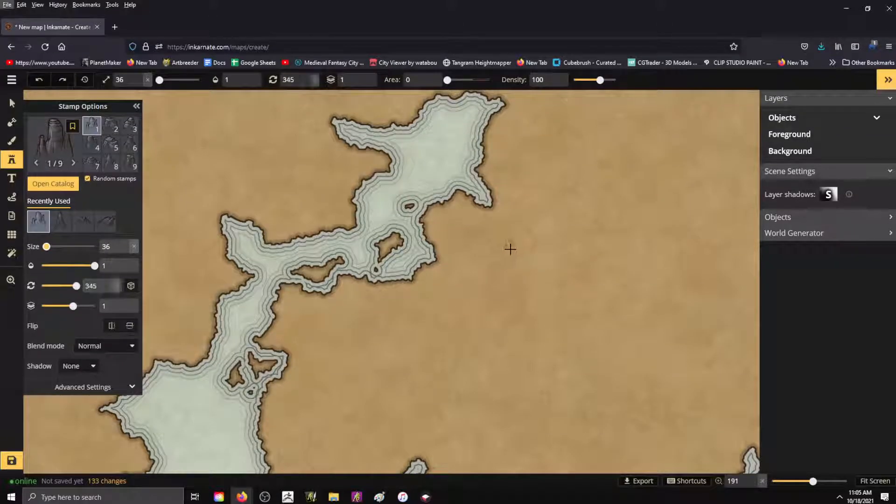
pyautogui.click(404, 224)
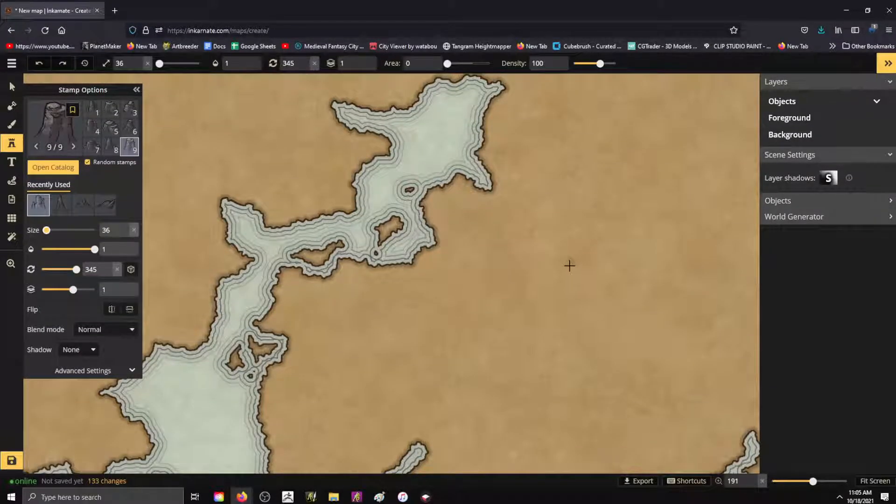
# Try a branching range of size-36 Mesa stamps at 0 degrees rotation on the land southeast of the inlet's head.
pyautogui.scroll(-5, 547, 256)
pyautogui.scroll(1, 550, 249)
pyautogui.scroll(4, 570, 243)
pyautogui.scroll(-5, 574, 244)
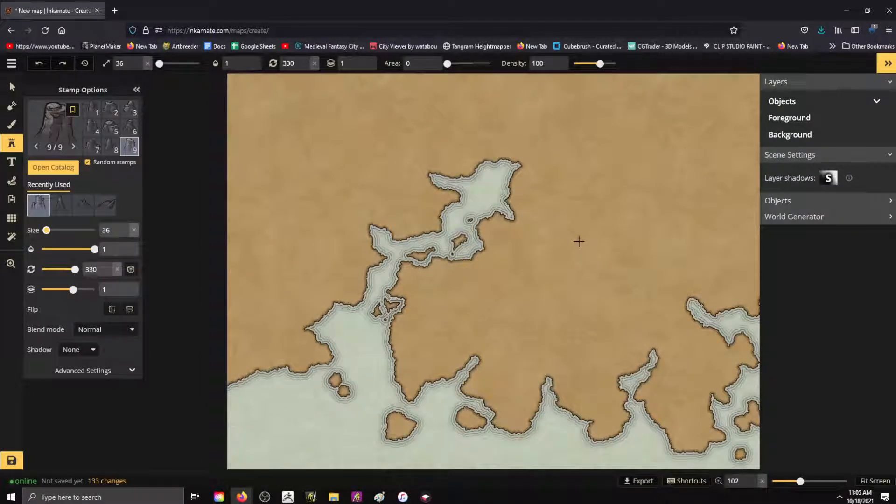
pyautogui.scroll(-1, 578, 241)
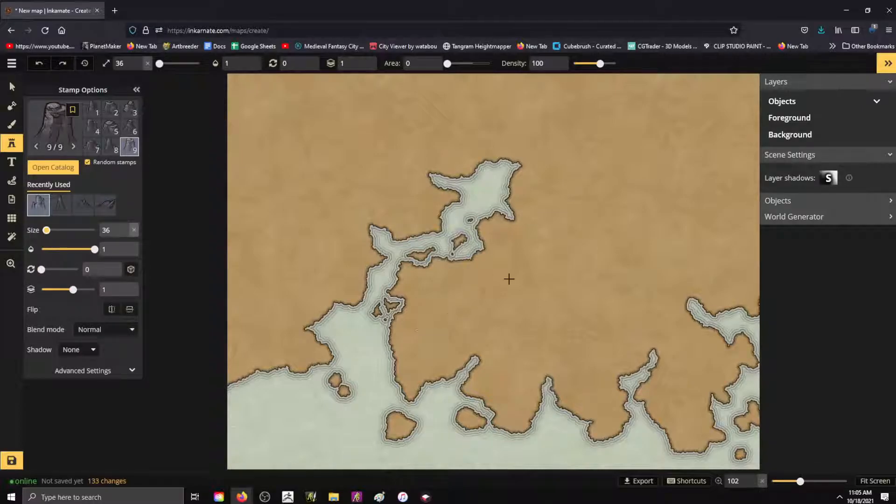
pyautogui.moveTo(456, 316); pyautogui.dragTo(480, 288)
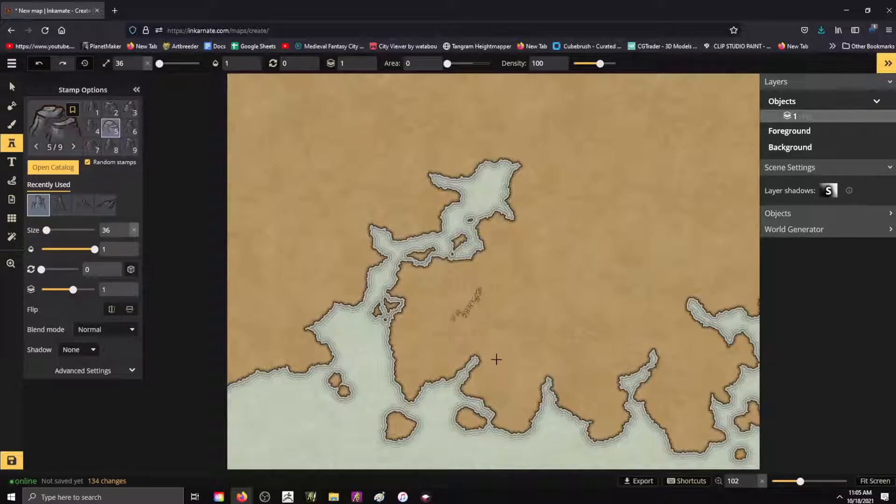
pyautogui.scroll(2, 495, 356)
pyautogui.scroll(5, 498, 326)
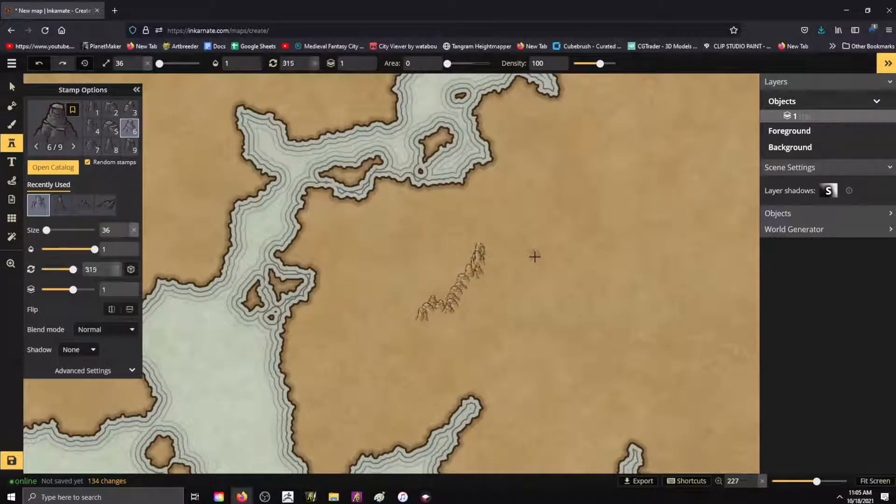
pyautogui.scroll(-1, 535, 256)
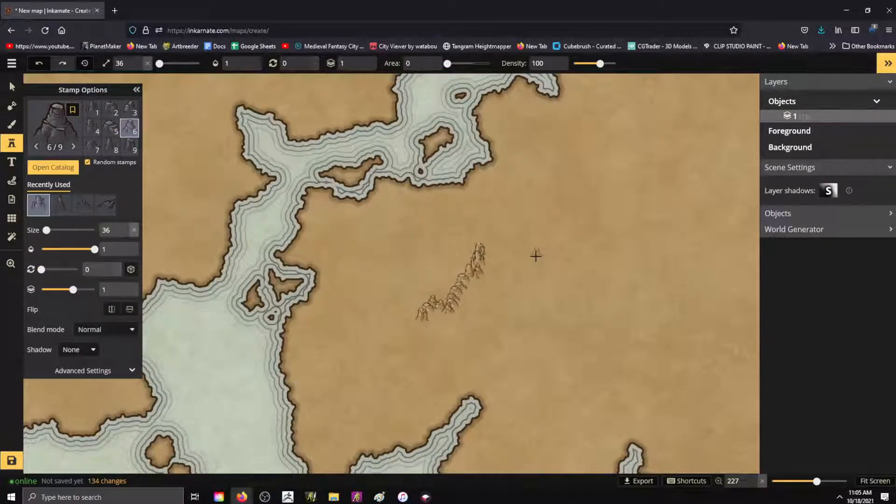
pyautogui.moveTo(528, 267)
pyautogui.mouseDown()
pyautogui.moveTo(536, 303)
pyautogui.moveTo(572, 350)
pyautogui.moveTo(546, 336)
pyautogui.moveTo(556, 370)
pyautogui.moveTo(542, 399)
pyautogui.moveTo(519, 416)
pyautogui.moveTo(520, 434)
pyautogui.moveTo(544, 410)
pyautogui.moveTo(543, 441)
pyautogui.moveTo(552, 398)
pyautogui.moveTo(607, 371)
pyautogui.mouseUp()
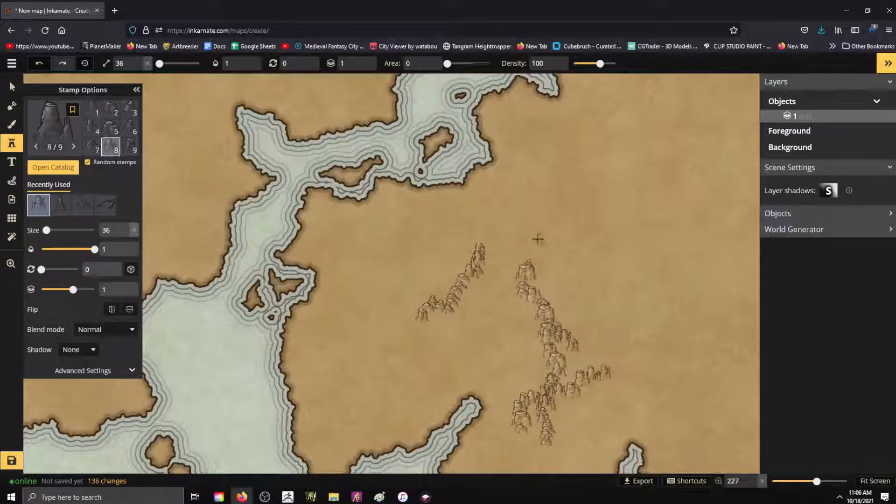
pyautogui.moveTo(536, 323)
pyautogui.mouseDown()
pyautogui.moveTo(515, 300)
pyautogui.moveTo(528, 307)
pyautogui.moveTo(515, 313)
pyautogui.moveTo(505, 300)
pyautogui.moveTo(519, 274)
pyautogui.moveTo(526, 318)
pyautogui.moveTo(497, 247)
pyautogui.moveTo(477, 243)
pyautogui.moveTo(512, 258)
pyautogui.moveTo(513, 222)
pyautogui.moveTo(547, 197)
pyautogui.moveTo(549, 169)
pyautogui.moveTo(555, 147)
pyautogui.mouseUp()
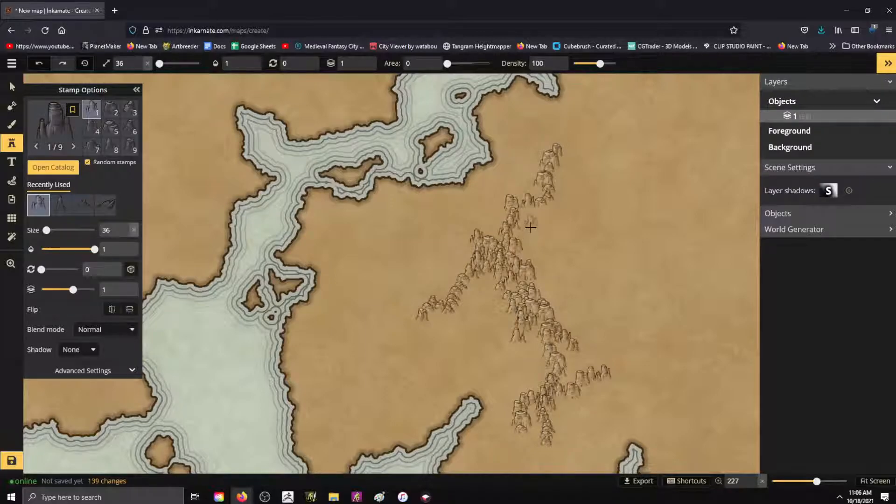
# Switch to the recently used 11-variant mountain stamps and try a curved range at size 36 east of the Mesa range.
pyautogui.scroll(-1, 576, 219)
pyautogui.scroll(-5, 576, 219)
pyautogui.scroll(3, 580, 198)
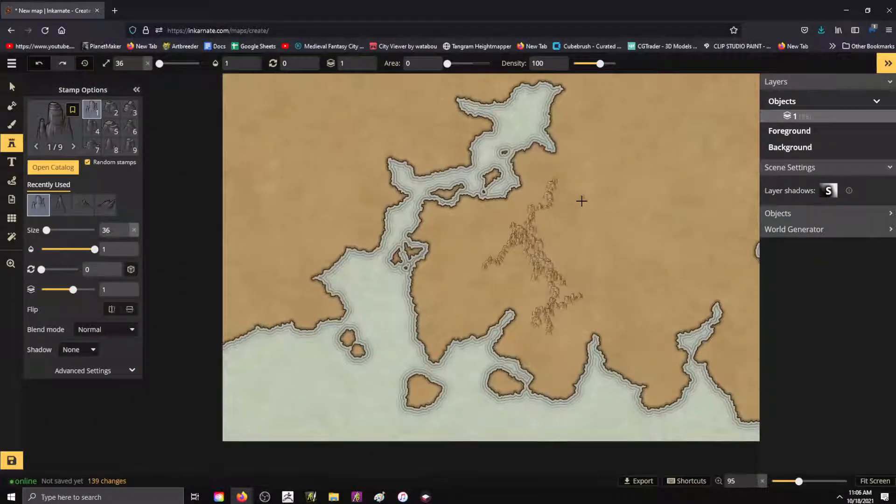
pyautogui.scroll(2, 582, 201)
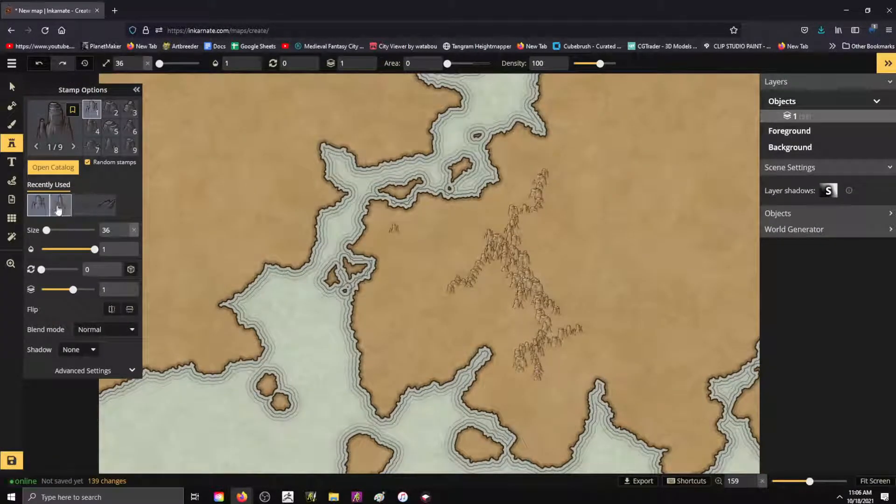
pyautogui.click(59, 208)
pyautogui.moveTo(692, 242)
pyautogui.mouseDown()
pyautogui.moveTo(634, 178)
pyautogui.moveTo(646, 195)
pyautogui.moveTo(599, 241)
pyautogui.moveTo(545, 254)
pyautogui.mouseUp()
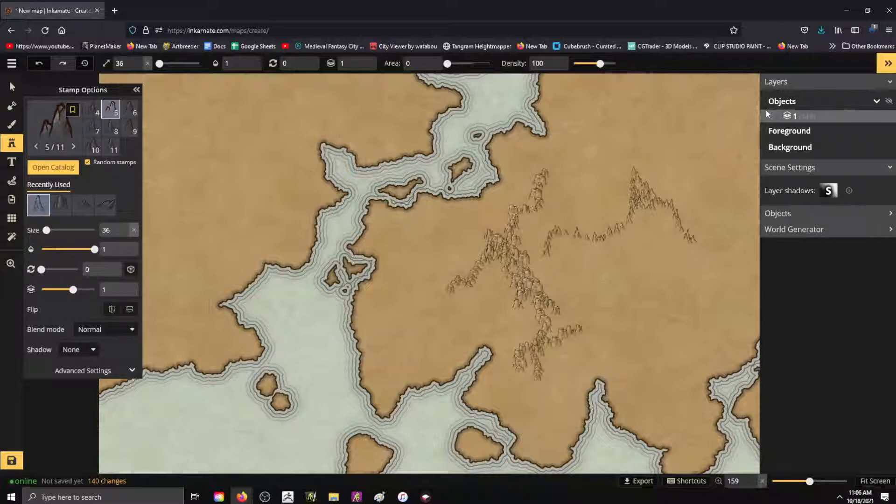
# Undo the trial Mesa and mountain strokes and the earlier deletions of the mountain ranges.
pyautogui.hotkey('ctrl', 'z')
pyautogui.hotkey('ctrl', 'z')
pyautogui.hotkey('ctrl', 'z')
pyautogui.hotkey('ctrl', 'z')
pyautogui.hotkey('ctrl', 'z')
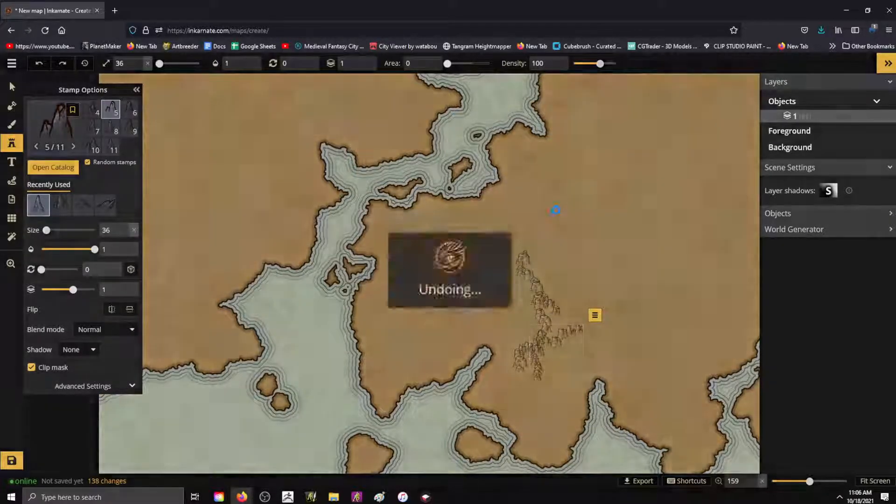
pyautogui.hotkey('ctrl', 'z')
pyautogui.hotkey('ctrl', 'z')
pyautogui.hotkey('ctrl', 'z')
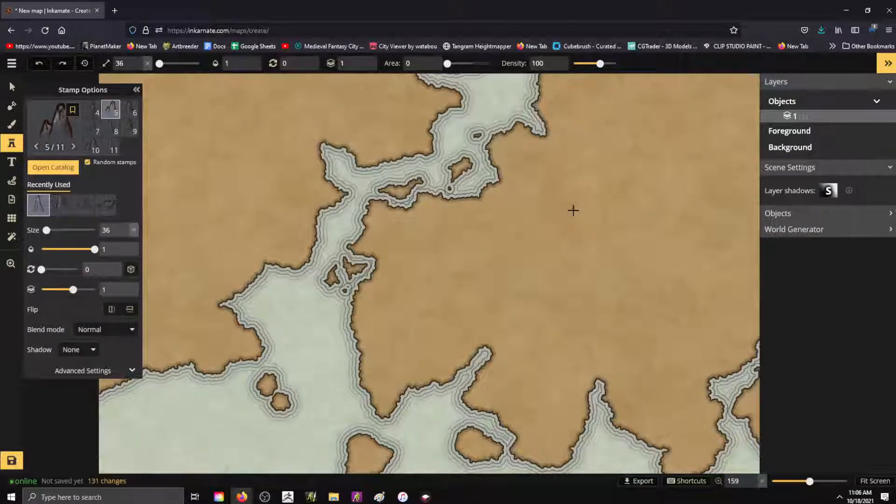
pyautogui.hotkey('ctrl', 'z')
pyautogui.hotkey('ctrl', 'z')
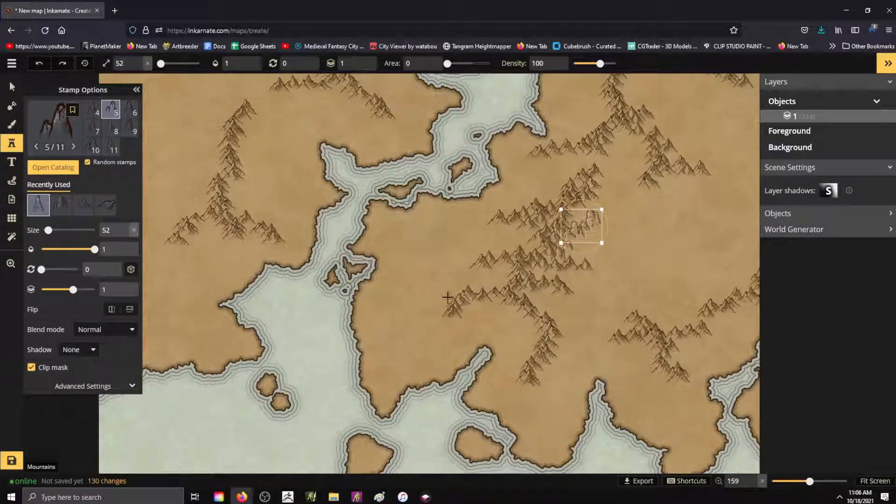
pyautogui.press('alt')
pyautogui.scroll(-2, 452, 274)
pyautogui.scroll(1, 451, 274)
pyautogui.scroll(2, 452, 275)
pyautogui.scroll(-2, 451, 274)
pyautogui.scroll(1, 616, 269)
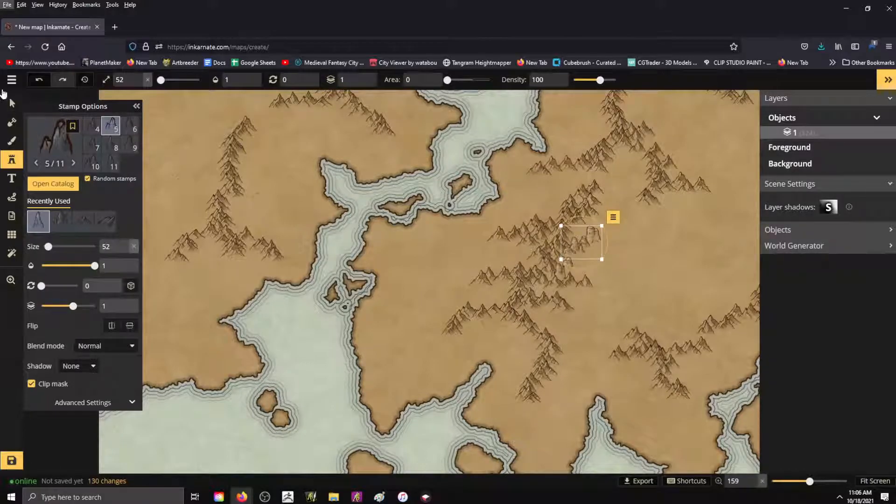
# Try single 11-variant mountain stamps at size 52 in the central range and on the land northwest of the inlet.
pyautogui.click(16, 104)
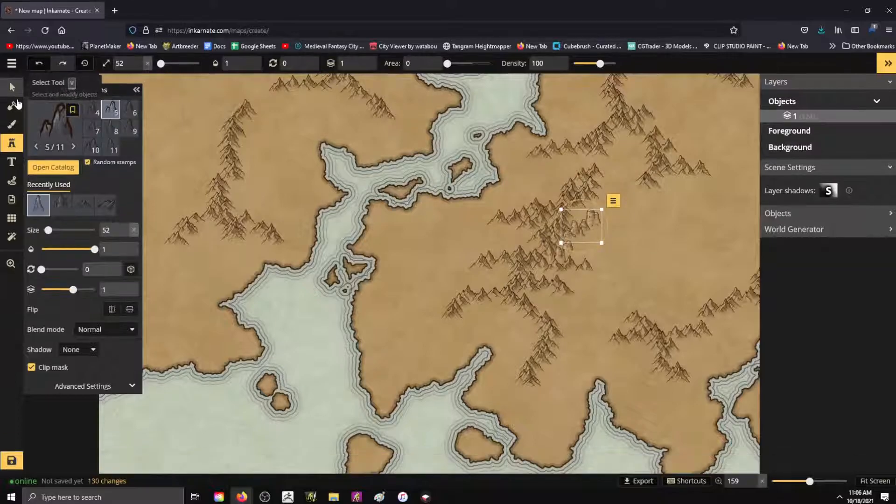
pyautogui.click(567, 203)
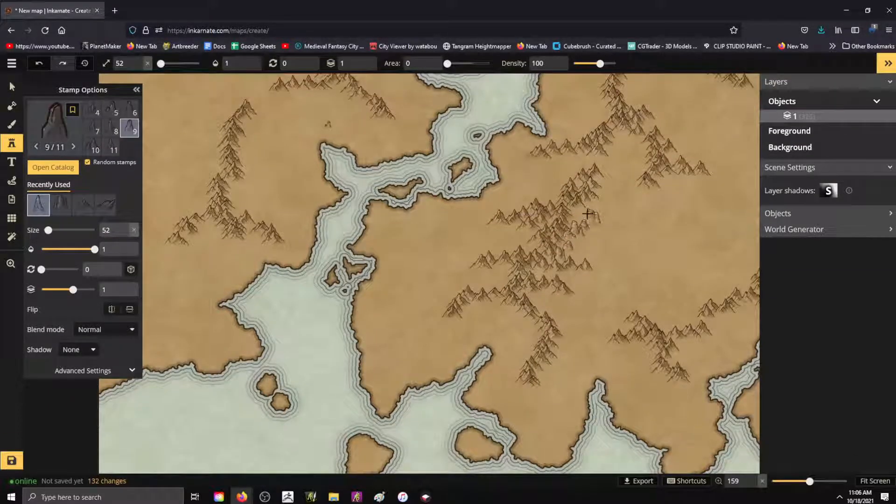
pyautogui.click(468, 273)
pyautogui.press('alt')
pyautogui.click(61, 223)
pyautogui.click(394, 227)
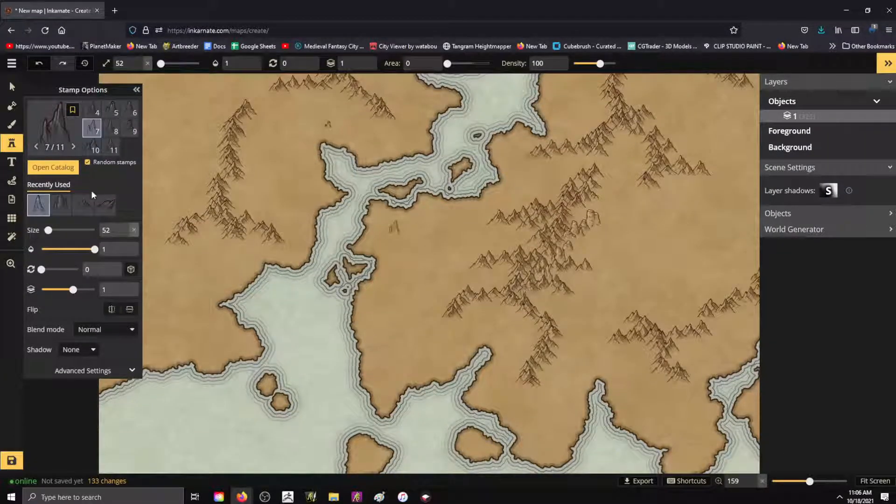
# Switch back to the Mesa stamps and try size-52 mesas along the central and southeastern mountain ranges.
pyautogui.click(61, 204)
pyautogui.click(535, 299)
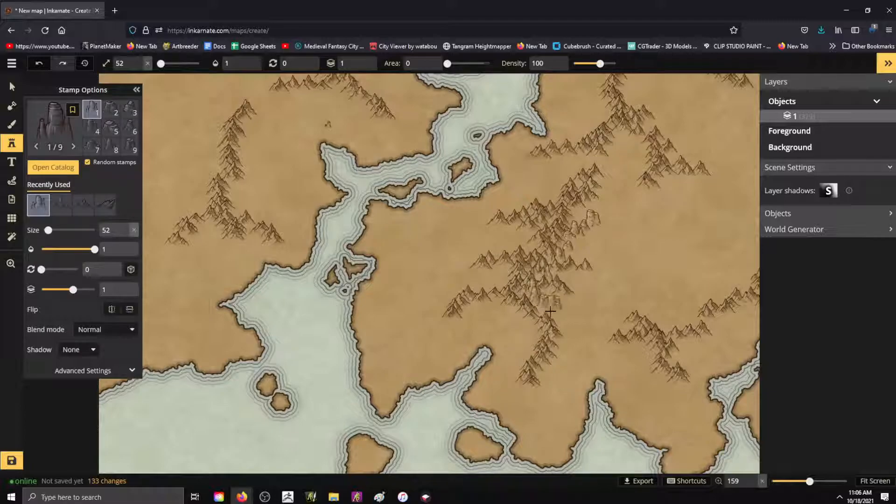
pyautogui.click(518, 312)
pyautogui.moveTo(639, 347); pyautogui.dragTo(663, 349)
pyautogui.click(684, 344)
pyautogui.moveTo(608, 195)
pyautogui.mouseDown()
pyautogui.moveTo(595, 187)
pyautogui.moveTo(559, 221)
pyautogui.mouseUp()
pyautogui.click(560, 242)
pyautogui.click(410, 244)
pyautogui.scroll(-3, 411, 243)
pyautogui.scroll(-2, 628, 143)
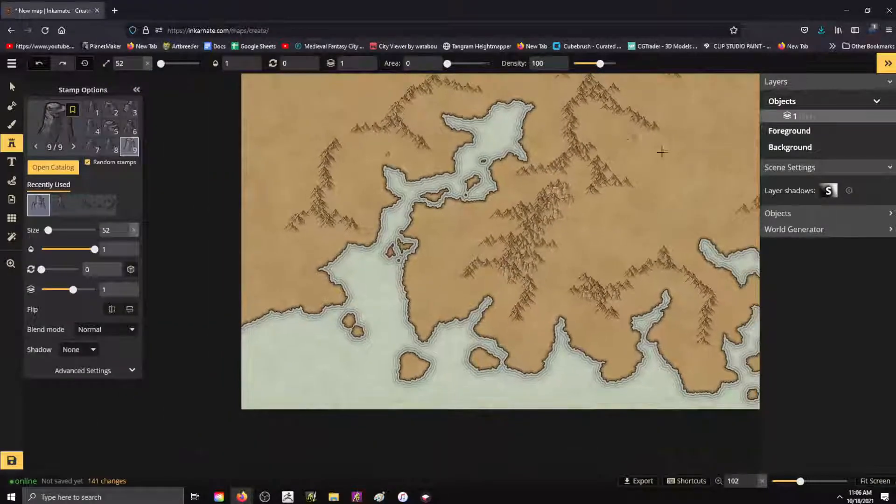
# Undo the added Mesa stamps and the 11-variant mountain stamps in and around the central range.
pyautogui.hotkey('ctrl', 'z')
pyautogui.hotkey('ctrl', 'z')
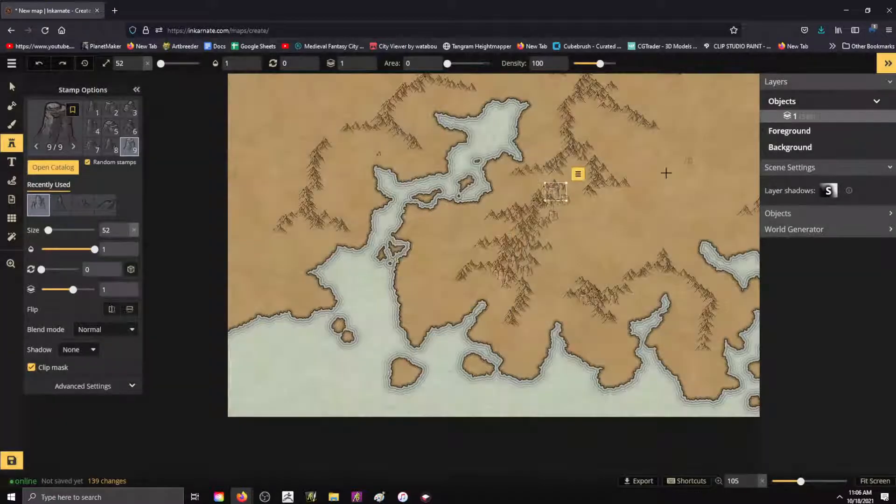
pyautogui.hotkey('ctrl', 'z')
pyautogui.hotkey('ctrl', 'z')
pyautogui.hotkey('ctrl', 'z')
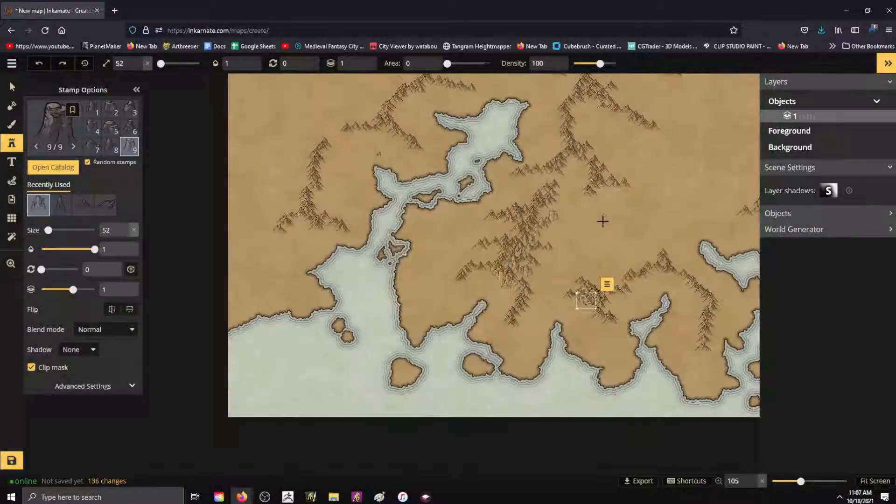
pyautogui.hotkey('ctrl', 'z')
pyautogui.hotkey('ctrl', 'z')
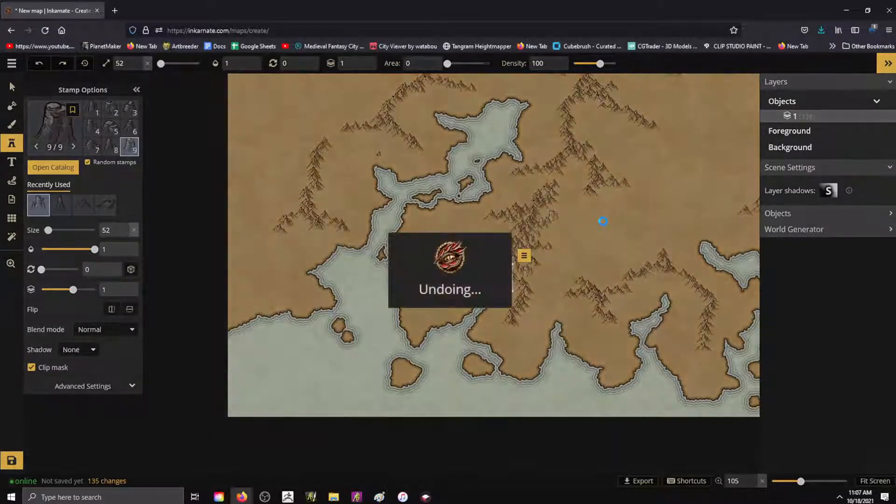
pyautogui.hotkey('ctrl', 'z')
pyautogui.hotkey('ctrl', 'z')
pyautogui.hotkey('ctrl', 'z')
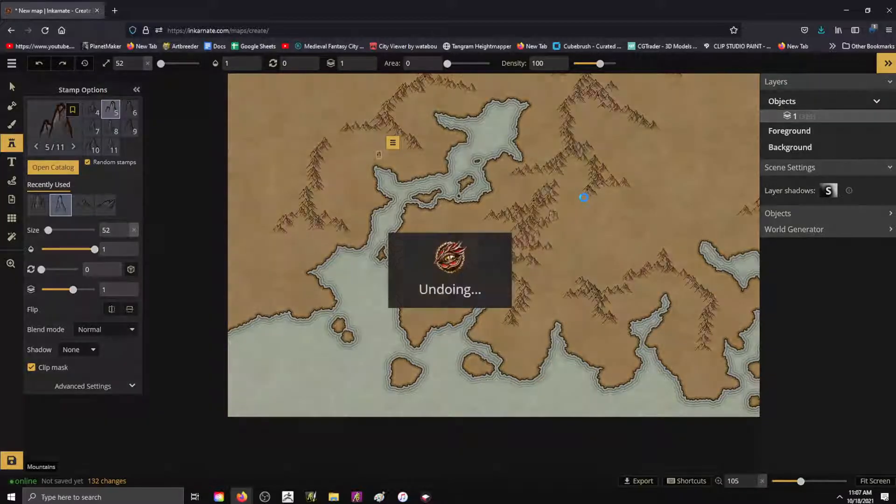
pyautogui.hotkey('ctrl', 'z')
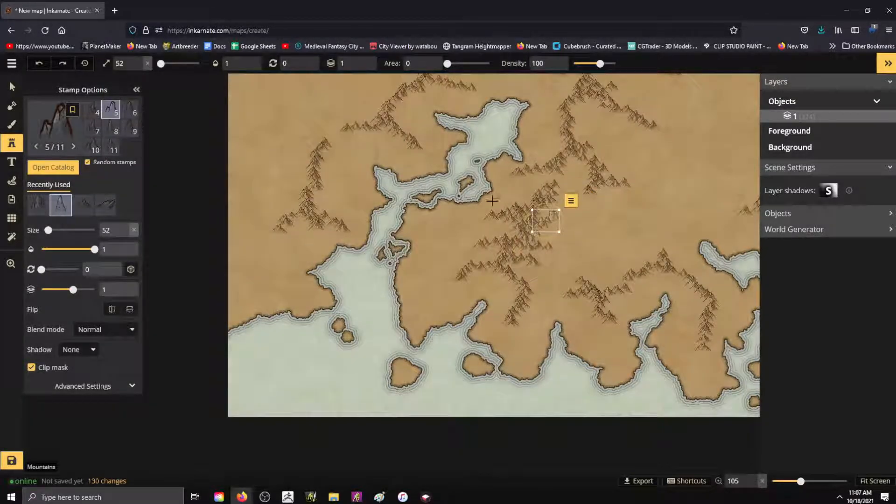
pyautogui.hotkey('ctrl', 'z')
# Place a size-52 Mesa stamp rotated 15 degrees near the southeastern coast, and set the stamp rotation to 30 degrees.
pyautogui.press('alt')
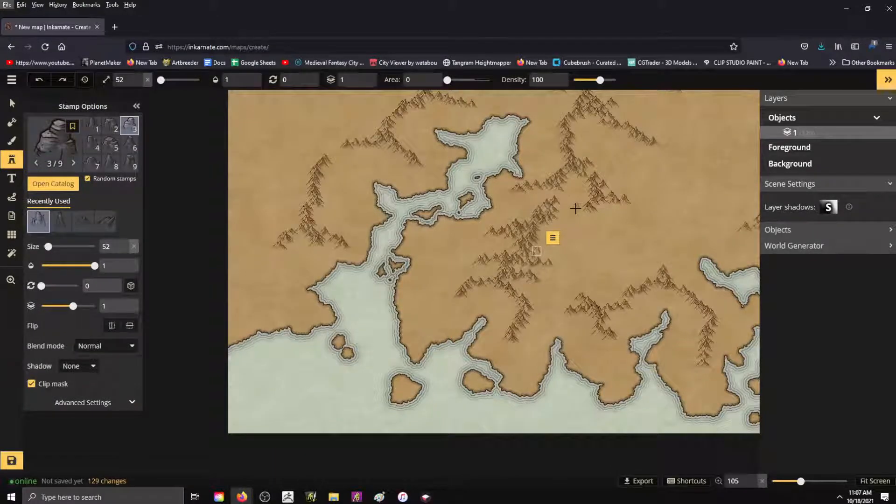
pyautogui.scroll(-1, 575, 209)
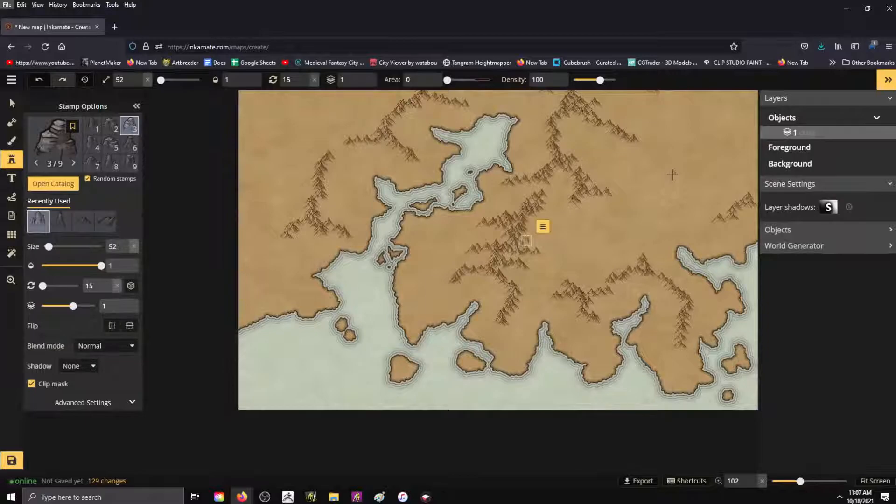
pyautogui.press('alt')
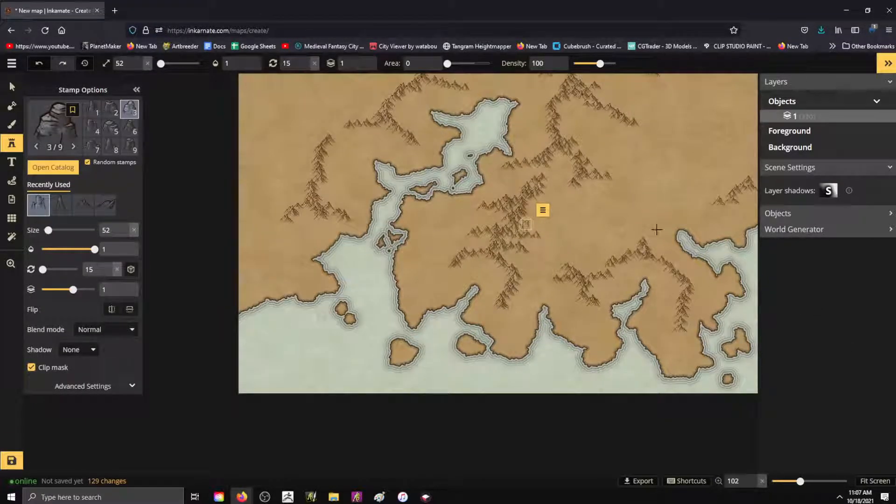
pyautogui.click(699, 324)
pyautogui.press('alt')
pyautogui.press('alt')
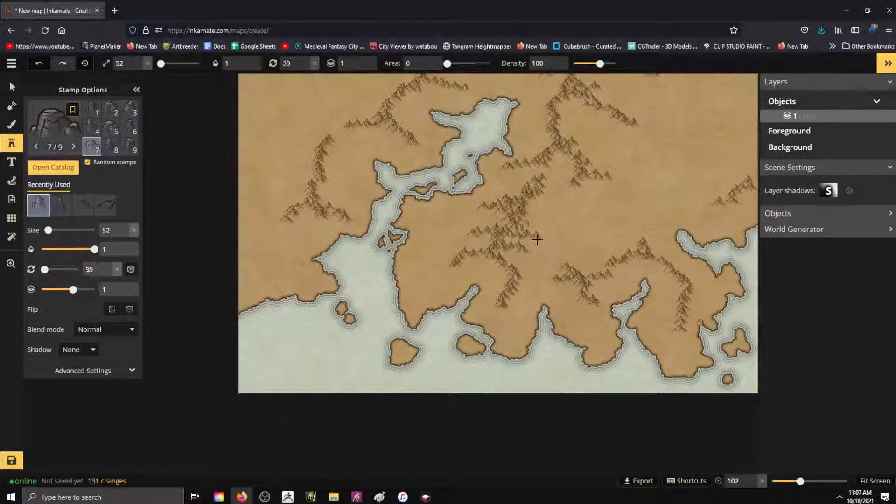
# Delete the stray Mesa stamp and the mountain stamp beside it on the eastern side of the central range.
pyautogui.scroll(5, 543, 239)
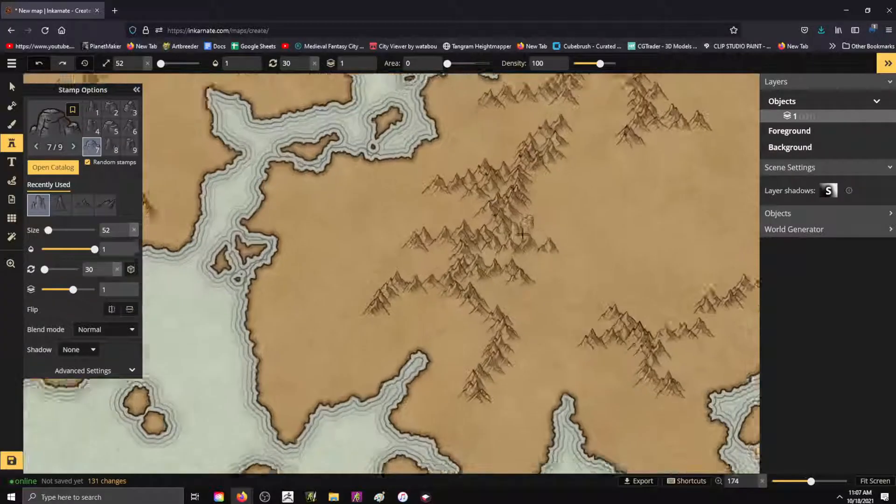
pyautogui.click(12, 86)
pyautogui.click(527, 223)
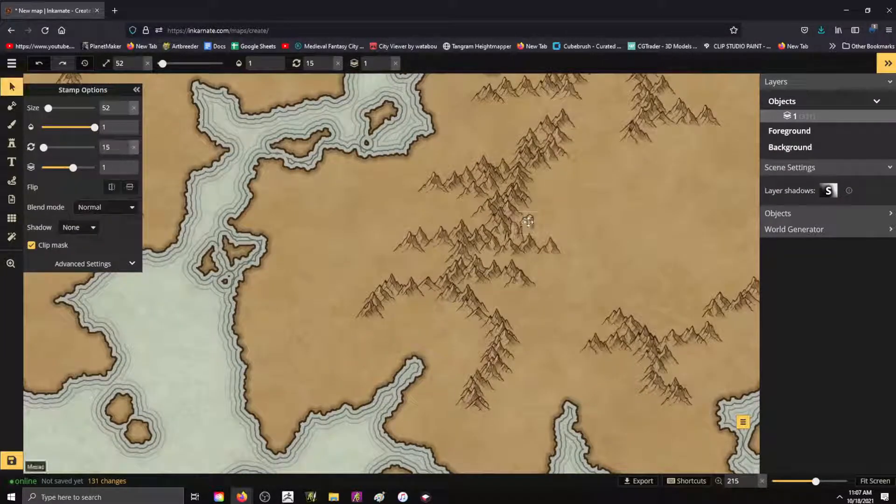
pyautogui.press('Delete')
pyautogui.click(514, 234)
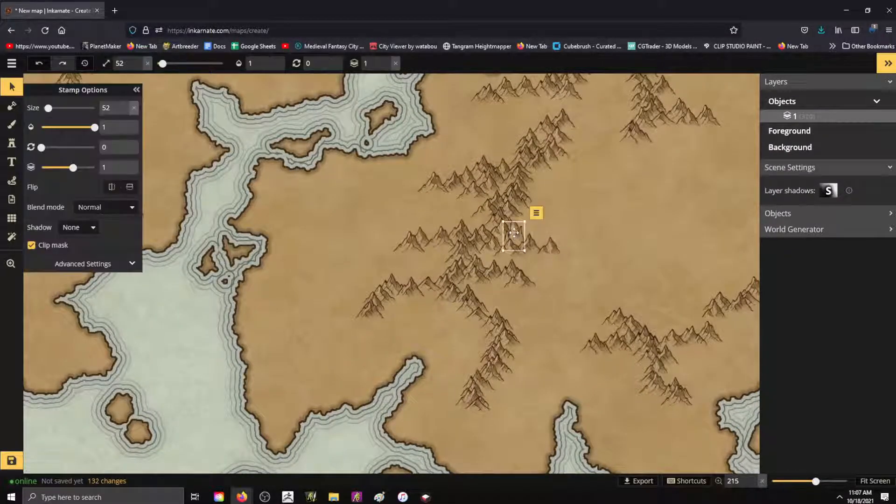
pyautogui.press('Delete')
pyautogui.scroll(-5, 514, 232)
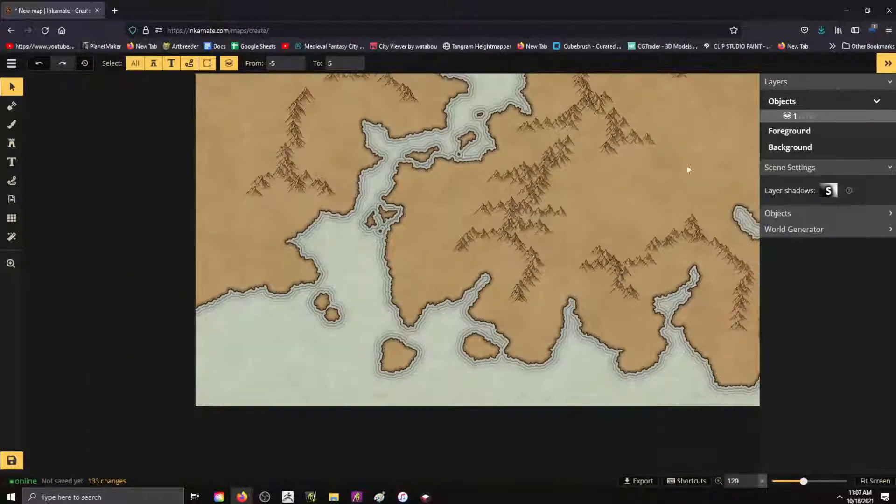
pyautogui.scroll(-2, 504, 342)
pyautogui.scroll(-2, 644, 146)
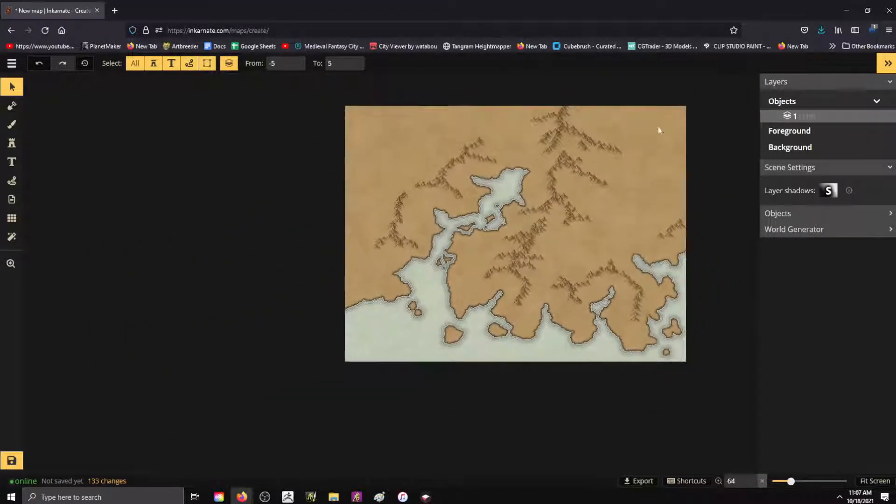
pyautogui.scroll(4, 649, 114)
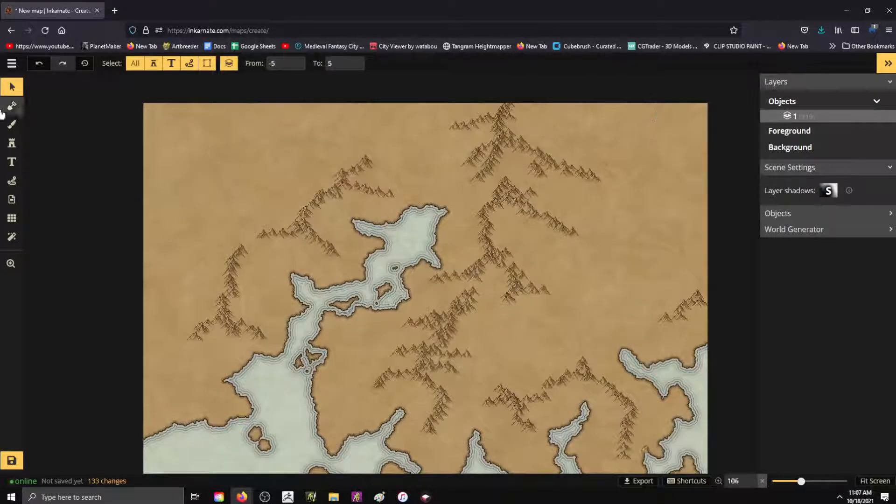
# Switch to the seven-variant mountain stamps and set the stamp size to 32.
pyautogui.click(13, 147)
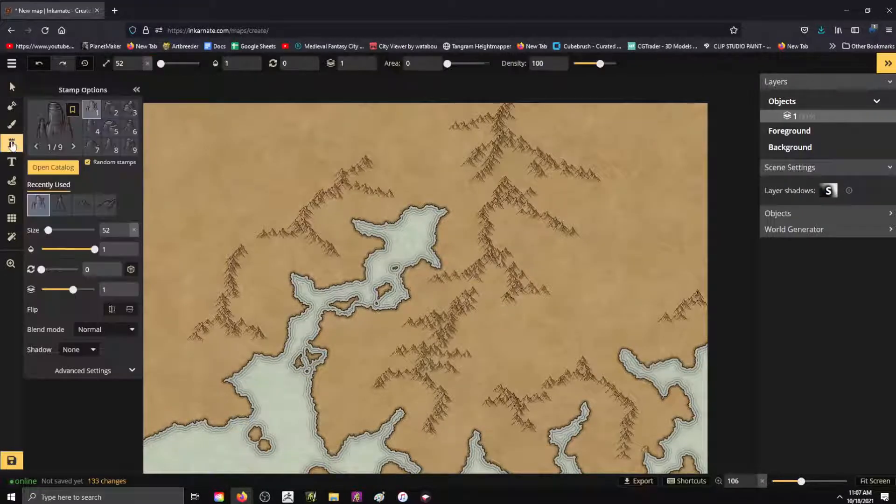
pyautogui.click(82, 205)
pyautogui.click(394, 230)
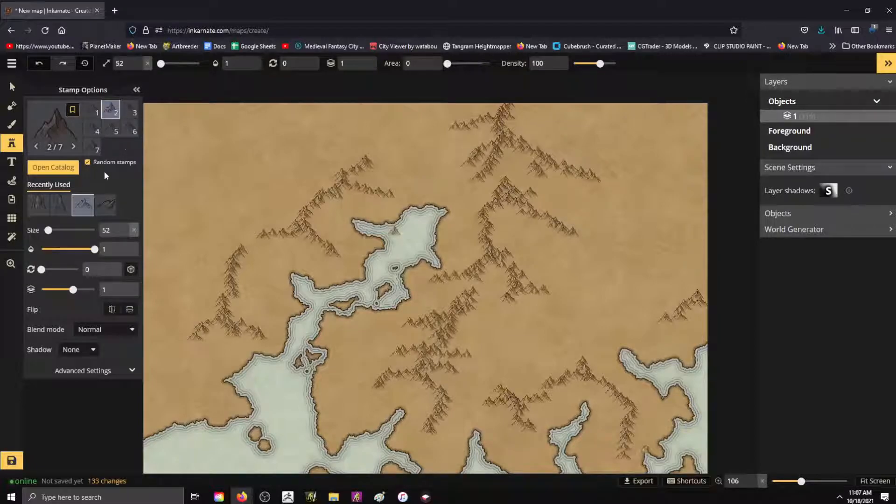
pyautogui.click(92, 111)
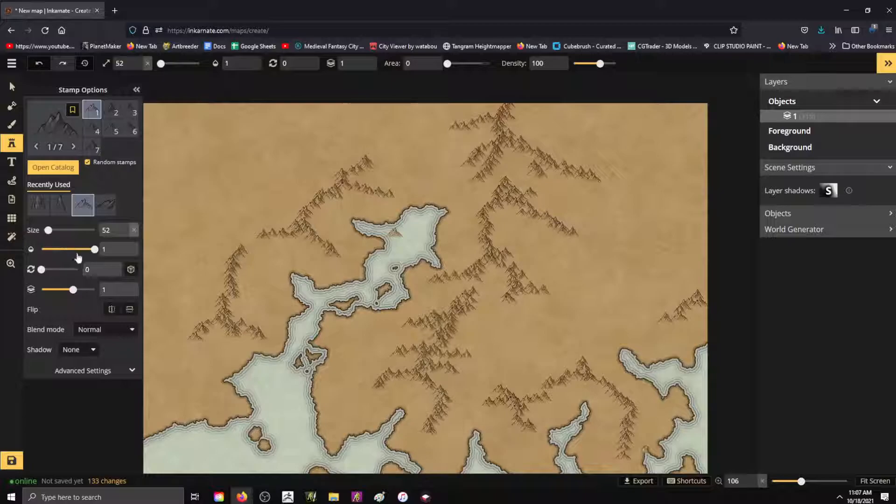
pyautogui.click(126, 235)
pyautogui.click(126, 234)
pyautogui.click(126, 235)
pyautogui.click(126, 234)
pyautogui.click(125, 234)
pyautogui.click(125, 235)
# Undo the first size-32 mountain stroke on the northernmost range and stamp a replacement near its crest.
pyautogui.click(509, 125)
pyautogui.hotkey('ctrl', 'z')
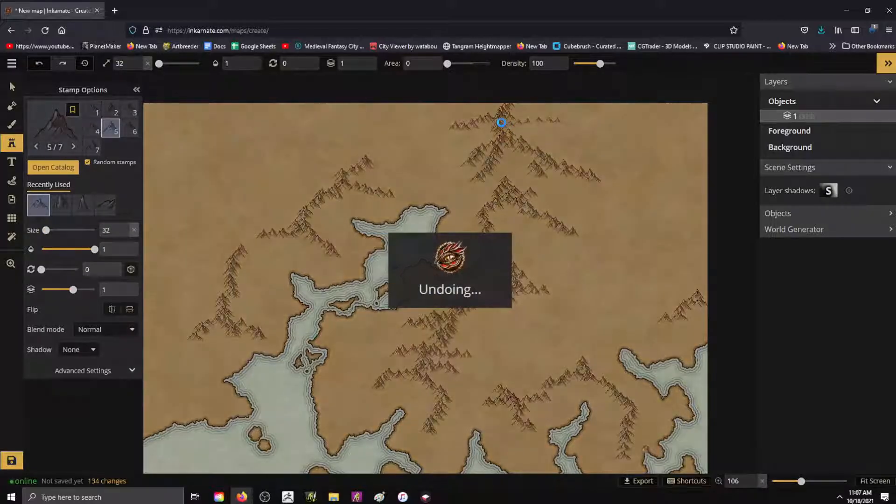
pyautogui.click(504, 125)
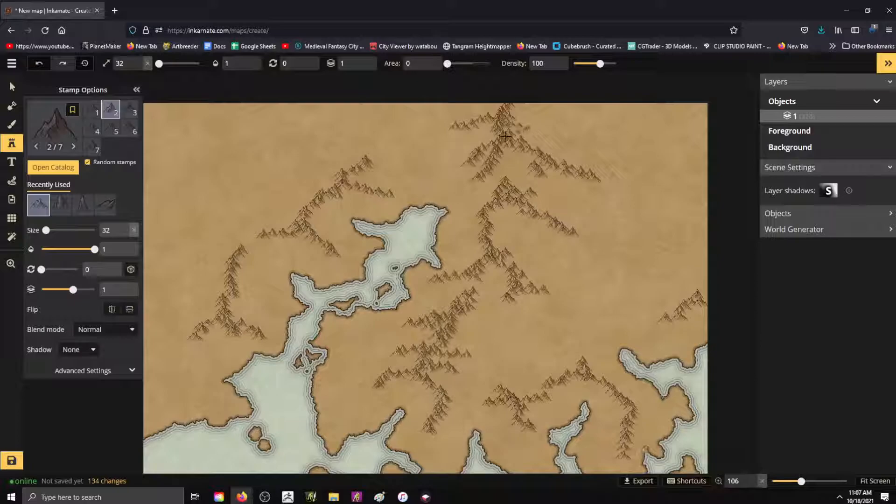
# Try size-32 mountain strokes along the northernmost range's eastern arm and the north-central range, and change the size to 20.
pyautogui.moveTo(538, 147)
pyautogui.mouseDown()
pyautogui.moveTo(622, 179)
pyautogui.moveTo(587, 185)
pyautogui.moveTo(605, 202)
pyautogui.moveTo(587, 176)
pyautogui.moveTo(551, 167)
pyautogui.moveTo(561, 193)
pyautogui.moveTo(530, 195)
pyautogui.moveTo(506, 213)
pyautogui.moveTo(483, 195)
pyautogui.moveTo(469, 208)
pyautogui.moveTo(483, 232)
pyautogui.mouseUp()
pyautogui.moveTo(519, 208)
pyautogui.mouseDown()
pyautogui.moveTo(517, 229)
pyautogui.moveTo(541, 227)
pyautogui.moveTo(508, 275)
pyautogui.mouseUp()
pyautogui.moveTo(116, 231); pyautogui.dragTo(97, 233)
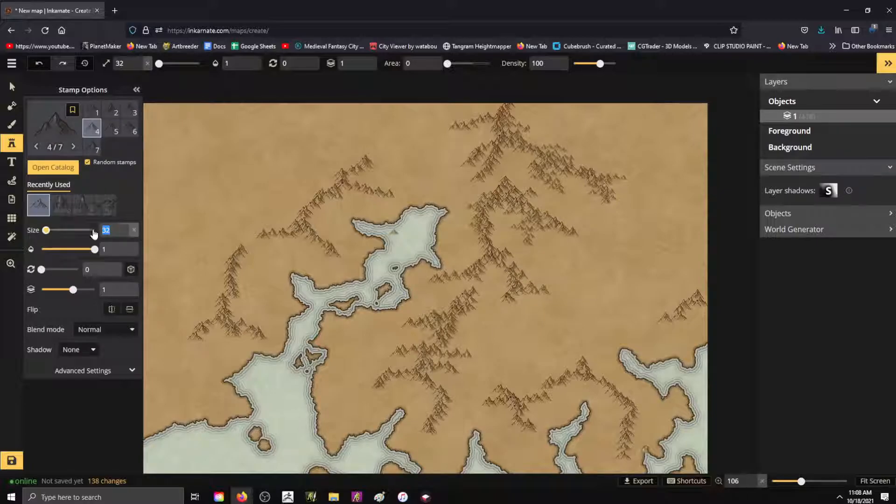
pyautogui.write('20')
# Undo the latest mountain strokes and size change, and stamp size-32 mountains along the northernmost range's eastern arm.
pyautogui.hotkey('ctrl', 'z')
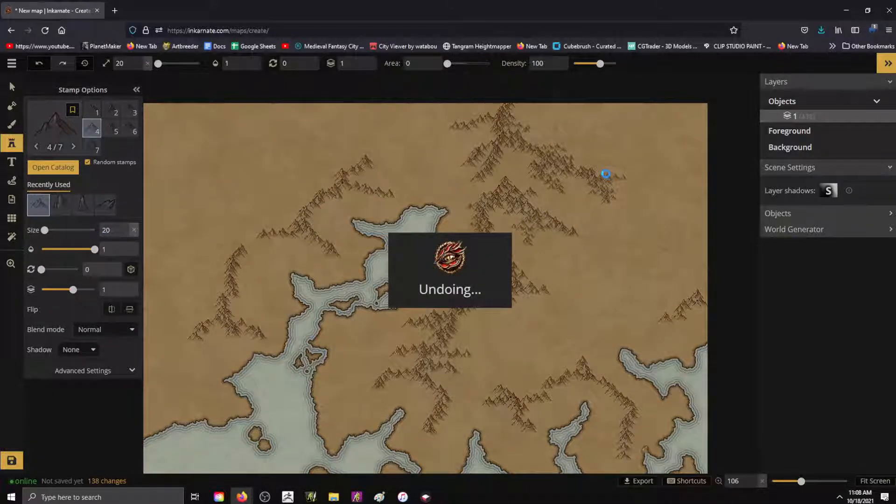
pyautogui.hotkey('ctrl', 'z')
pyautogui.hotkey('ctrl', 'z')
pyautogui.hotkey('ctrl', 'z')
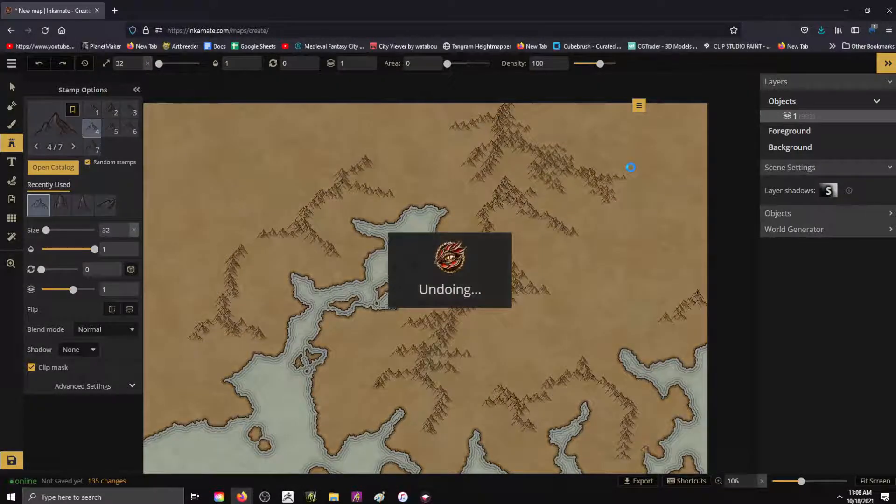
pyautogui.moveTo(561, 165)
pyautogui.mouseDown()
pyautogui.moveTo(587, 193)
pyautogui.moveTo(591, 185)
pyautogui.mouseUp()
pyautogui.click(604, 184)
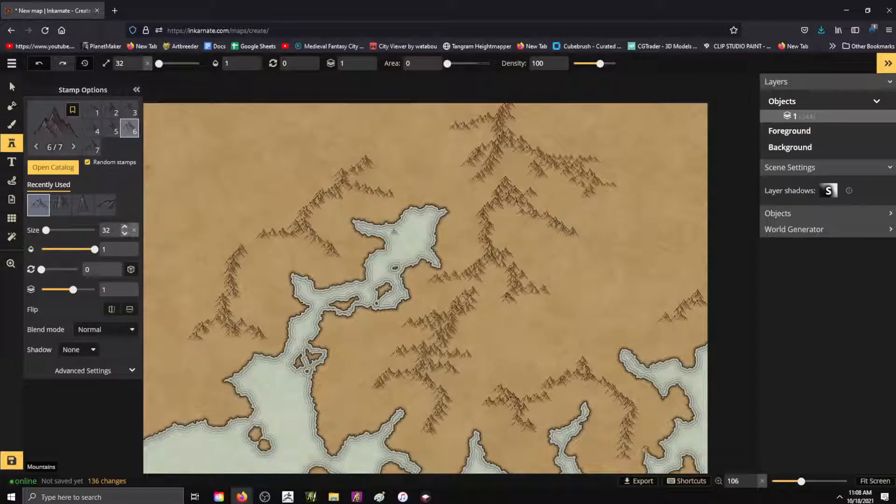
# Try size-15 mountain stamps below the eastern end of the north-central range and undo them.
pyautogui.doubleClick(99, 231)
pyautogui.write('15')
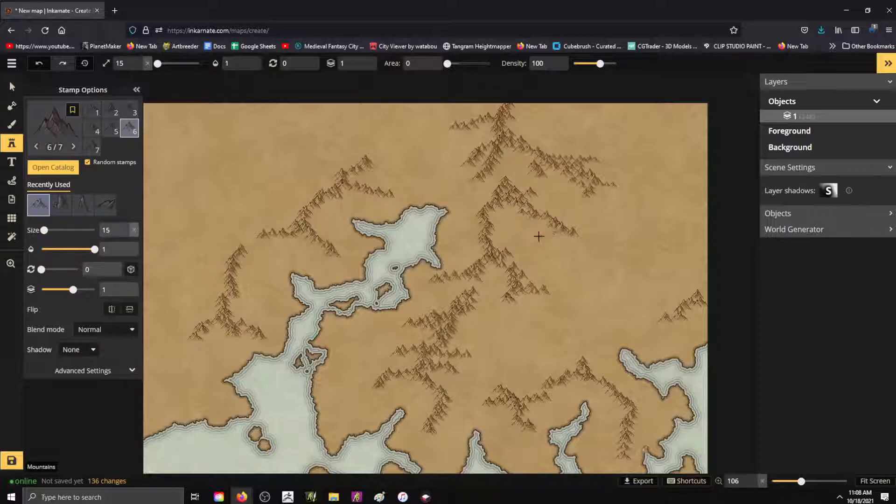
pyautogui.moveTo(567, 243); pyautogui.dragTo(571, 242)
pyautogui.hotkey('ctrl', 'z')
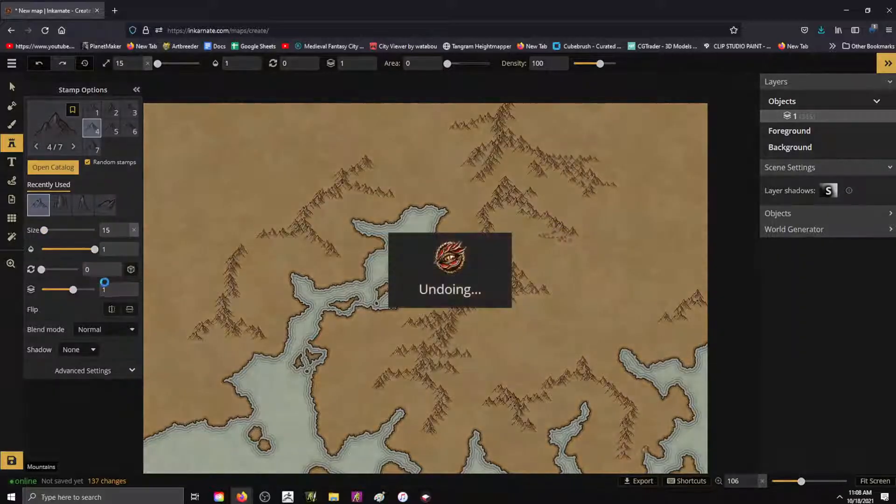
# Try size-20 mountain stamps at the eastern ends of the north-central and northernmost ranges, and undo them.
pyautogui.moveTo(112, 231); pyautogui.dragTo(84, 233)
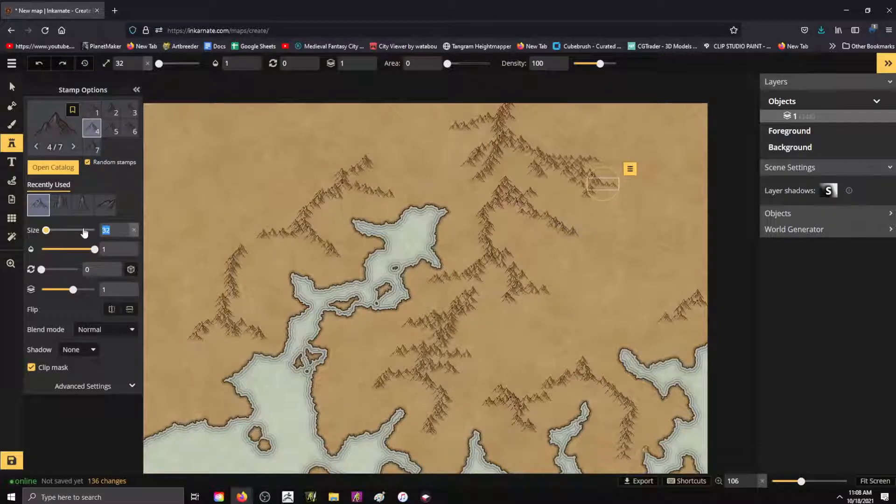
pyautogui.write('20')
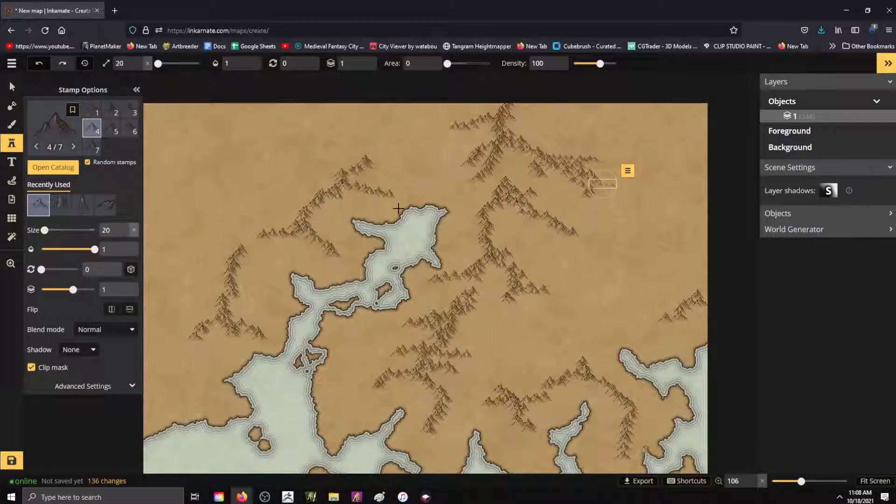
pyautogui.moveTo(561, 236); pyautogui.dragTo(569, 245)
pyautogui.click(572, 232)
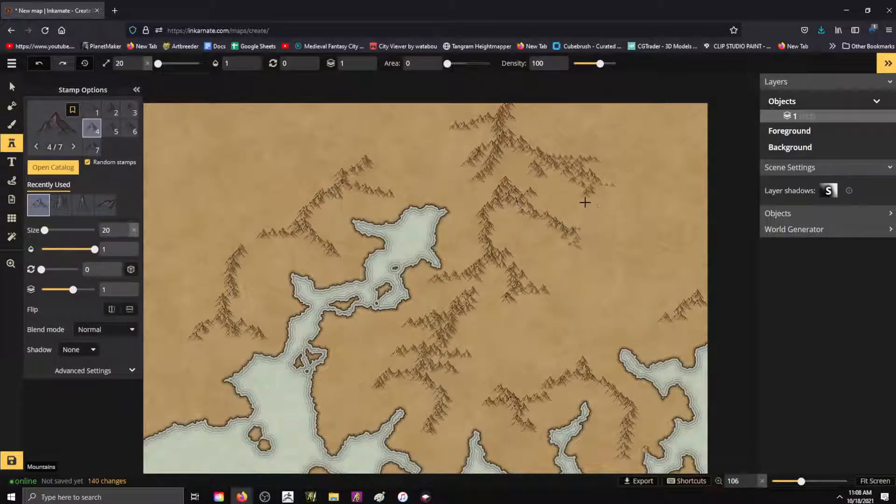
pyautogui.hotkey('ctrl', 'z')
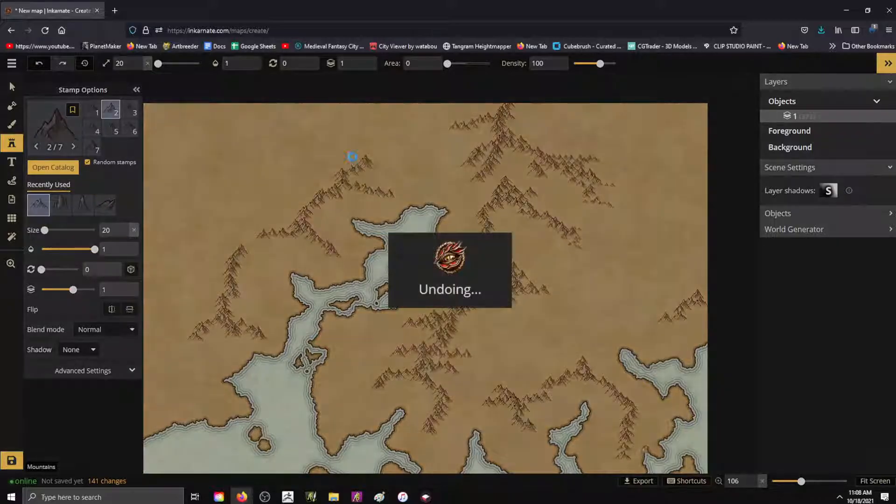
pyautogui.hotkey('ctrl', 'z')
pyautogui.hotkey('ctrl', 'z')
pyautogui.hotkey('ctrl', 'z')
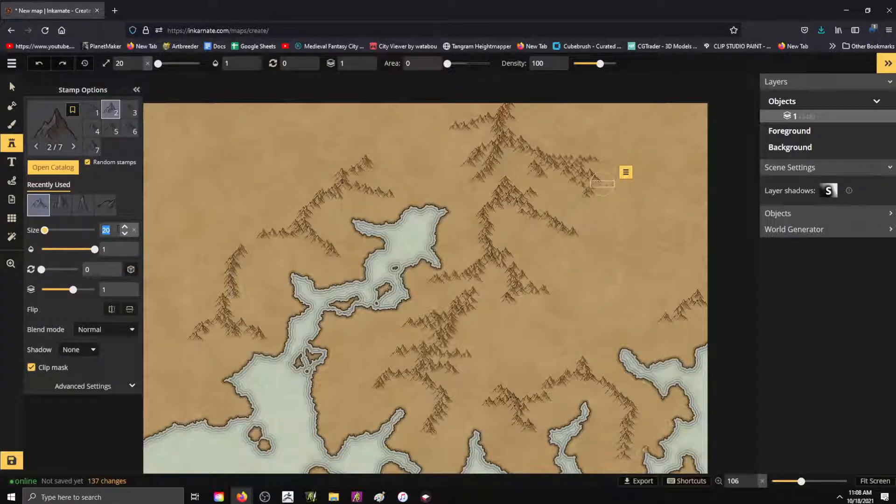
# Set the stamp size to 25 and try mountains along the lower slopes and eastern end of the north-central range.
pyautogui.write('25')
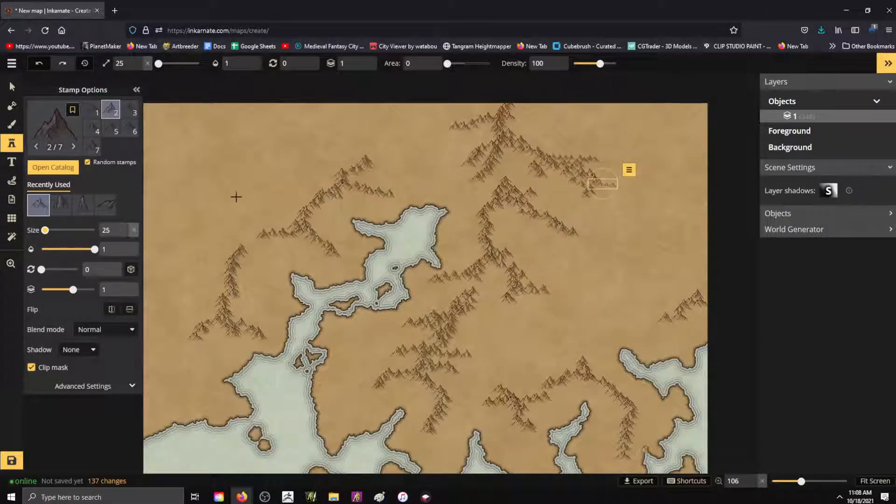
pyautogui.click(555, 219)
pyautogui.click(544, 218)
pyautogui.click(539, 220)
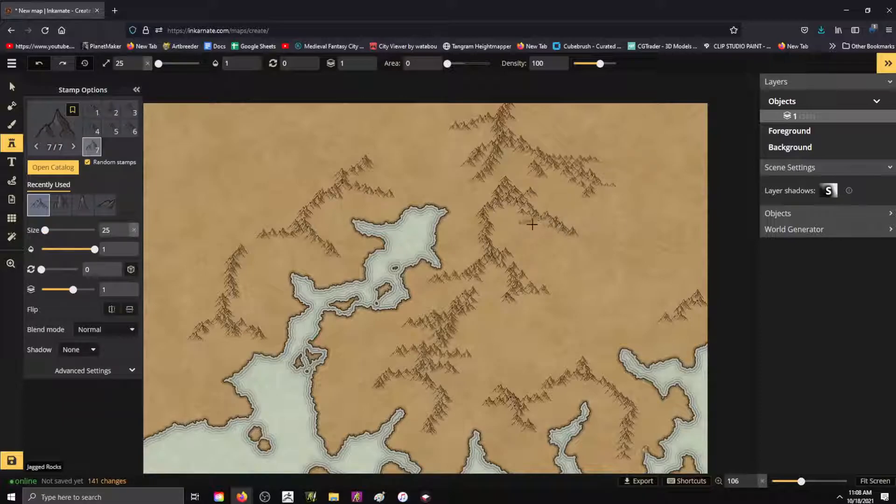
pyautogui.click(552, 224)
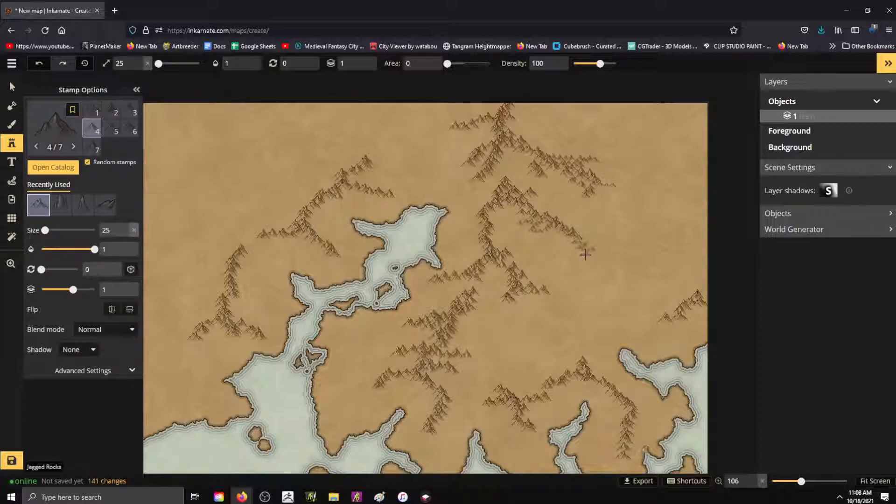
pyautogui.click(599, 262)
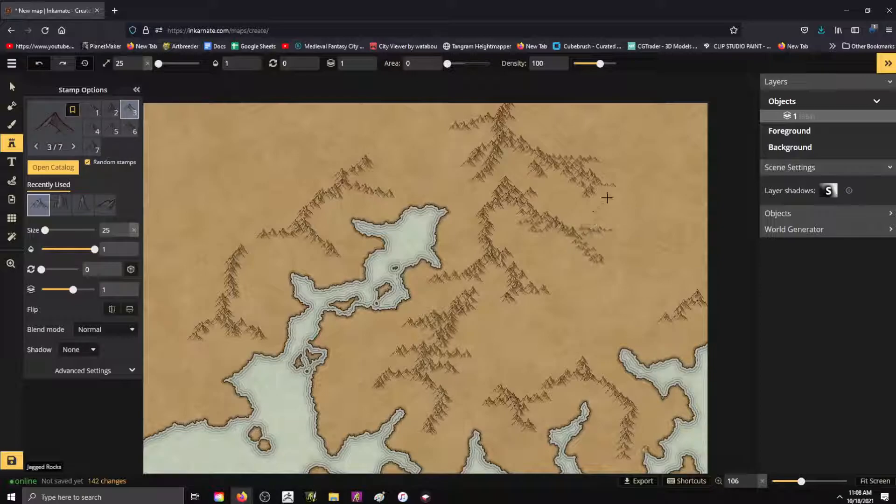
# Undo the trial strokes and extend the eastern ends of the north-central and northernmost ranges with size-25 mountains.
pyautogui.hotkey('ctrl', 'z')
pyautogui.hotkey('ctrl', 'z')
pyautogui.click(561, 235)
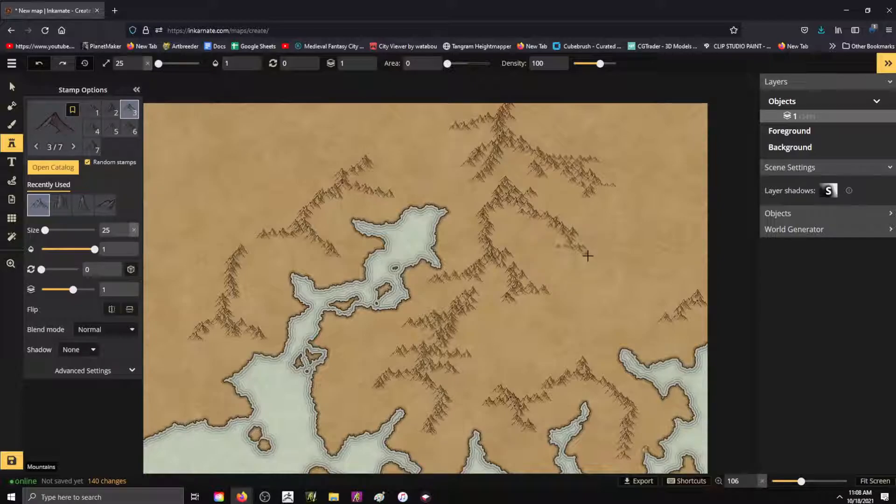
pyautogui.click(602, 257)
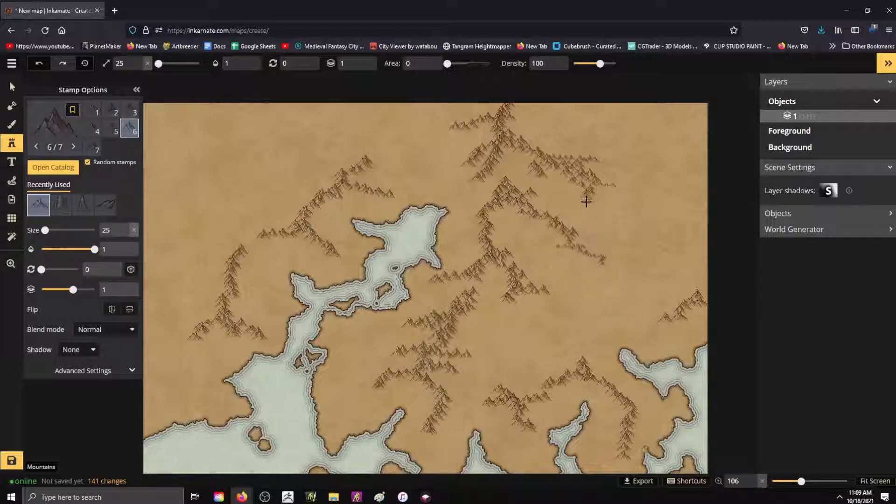
pyautogui.click(604, 205)
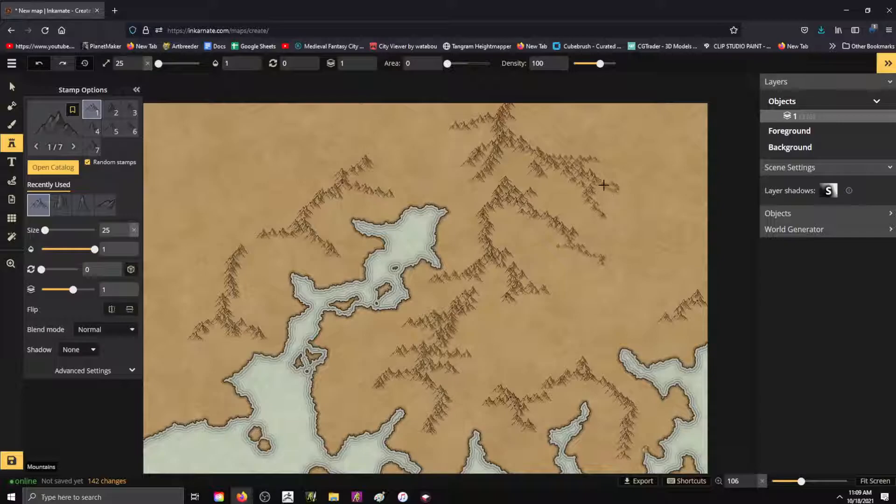
pyautogui.click(647, 200)
# Extend the range at the map's eastern edge southwest toward the inlet and thicken its slopes with size-25 mountains.
pyautogui.click(646, 325)
pyautogui.moveTo(678, 317)
pyautogui.mouseDown()
pyautogui.moveTo(684, 311)
pyautogui.moveTo(693, 320)
pyautogui.mouseUp()
pyautogui.click(696, 325)
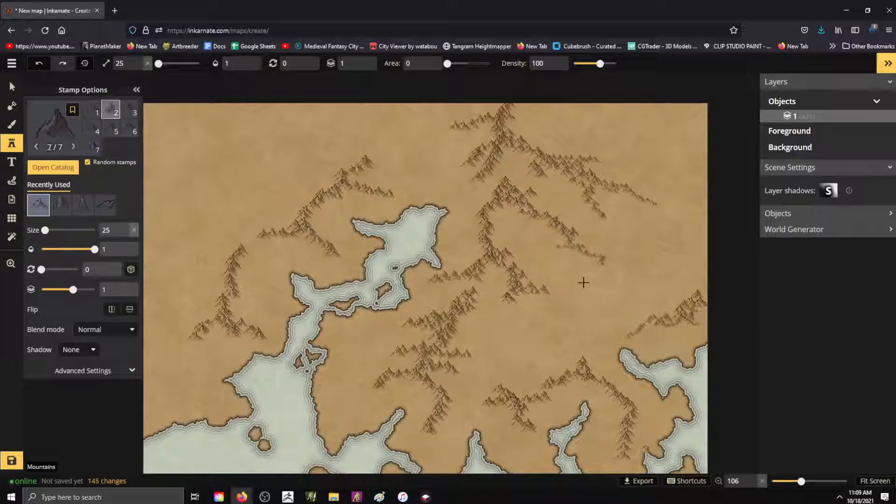
# Add size-25 mountains beneath the north-central range's eastern arm and lengthen its two southeastern spurs.
pyautogui.click(517, 212)
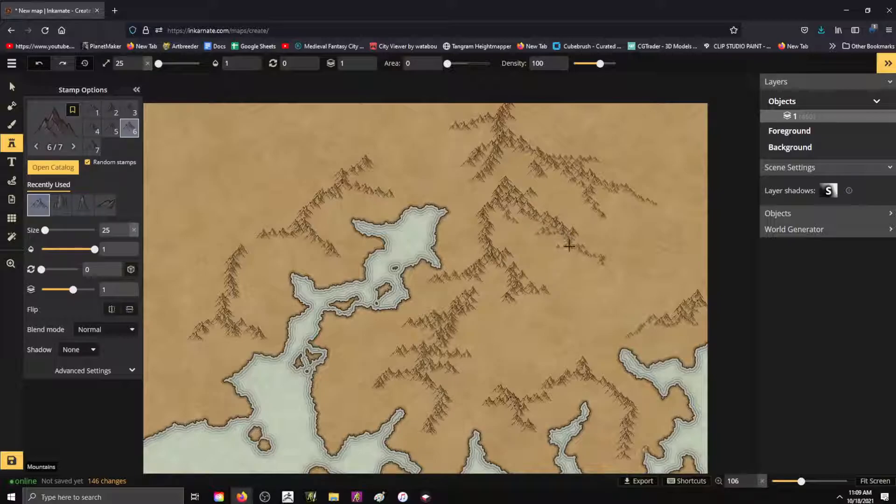
pyautogui.click(511, 304)
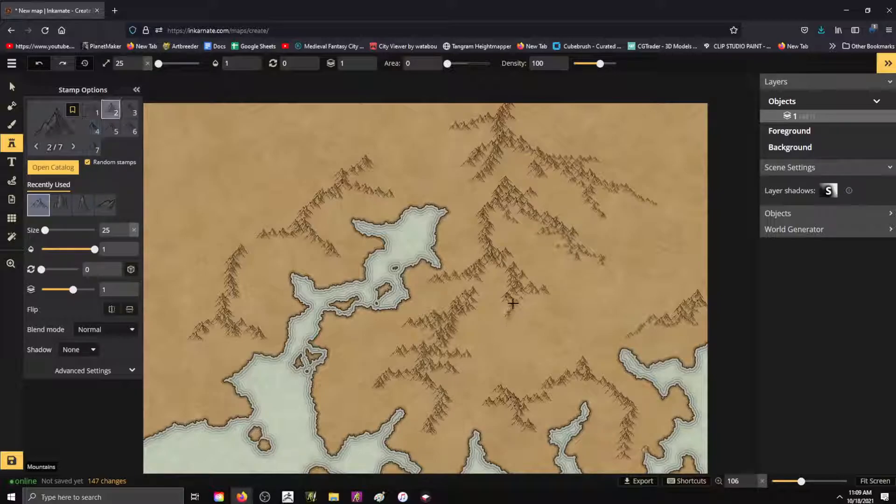
pyautogui.click(566, 305)
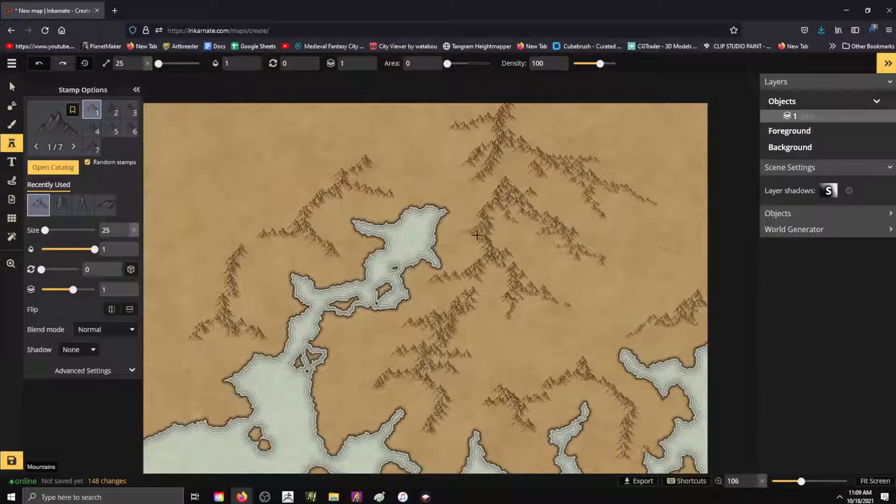
# Thicken the western flank and northwestern shoulder of the north-central range with size-25 mountains.
pyautogui.click(487, 257)
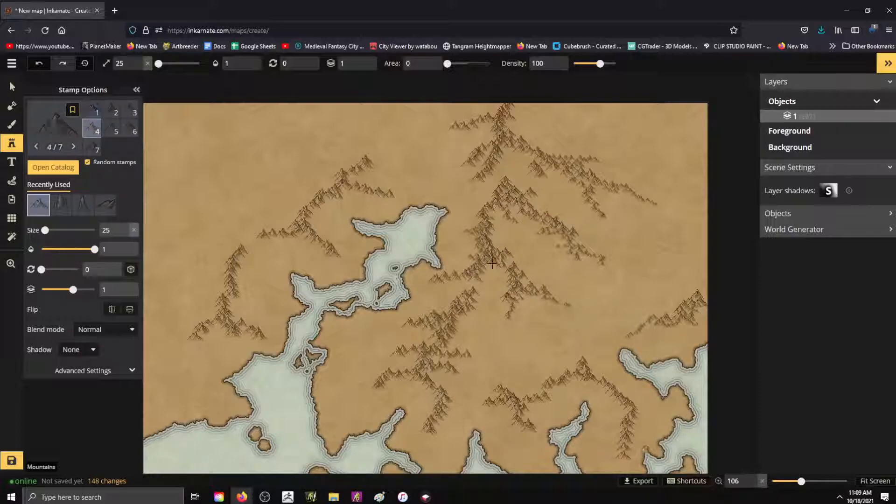
pyautogui.click(485, 193)
pyautogui.click(478, 198)
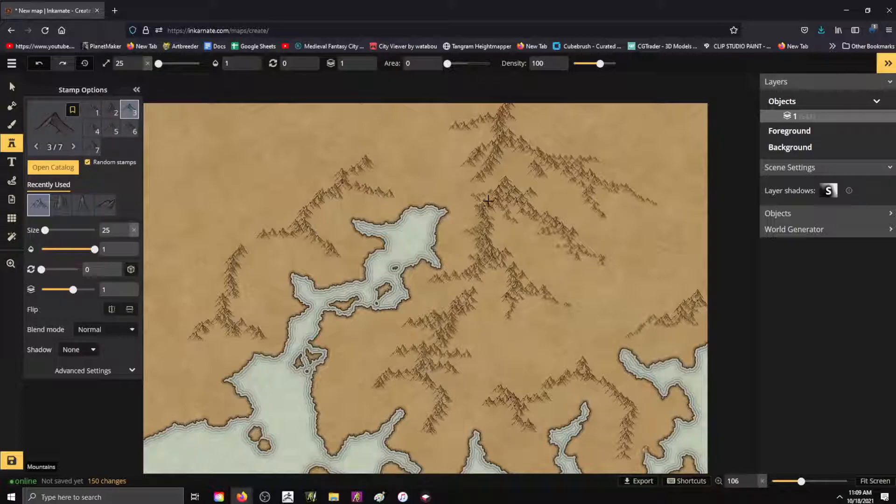
# Thicken the southwestern spur of the northernmost mountain range and extend its western arm with size-25 mountains.
pyautogui.click(495, 173)
pyautogui.click(485, 180)
pyautogui.click(495, 158)
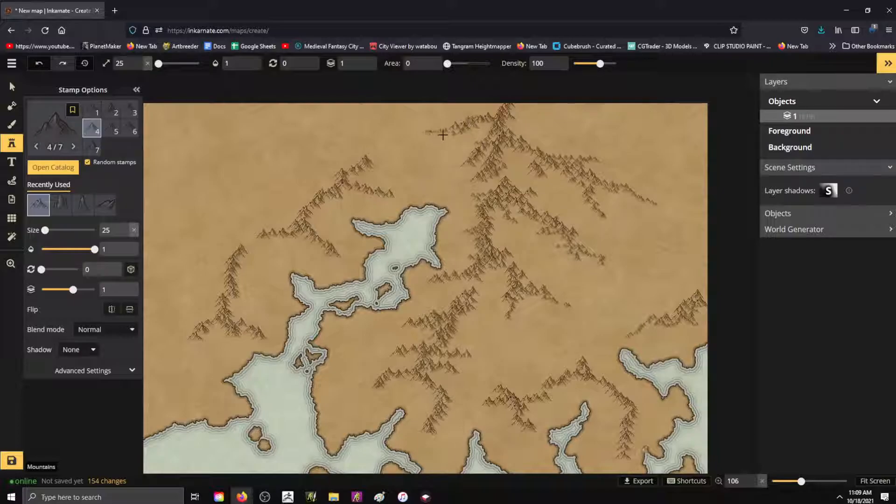
pyautogui.click(473, 131)
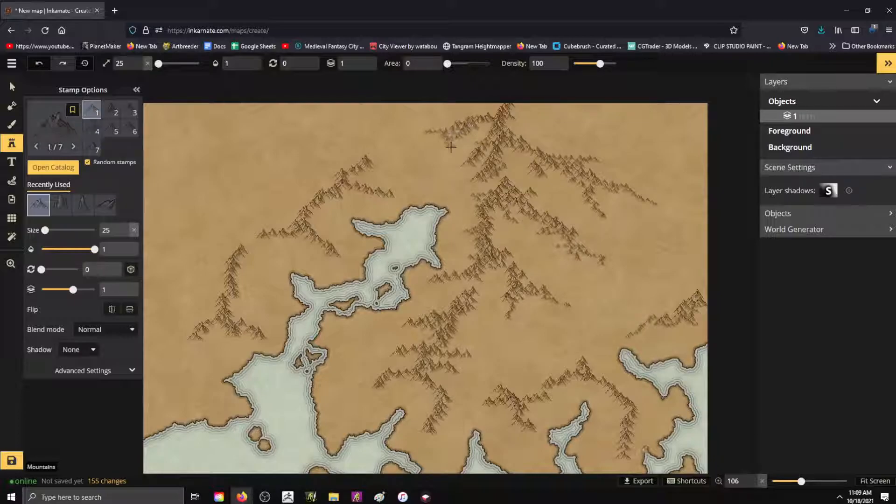
# Extend the northwestern range's northeastern end and thicken its central slopes and southeastern spur with size-25 mountains.
pyautogui.moveTo(375, 164); pyautogui.dragTo(405, 153)
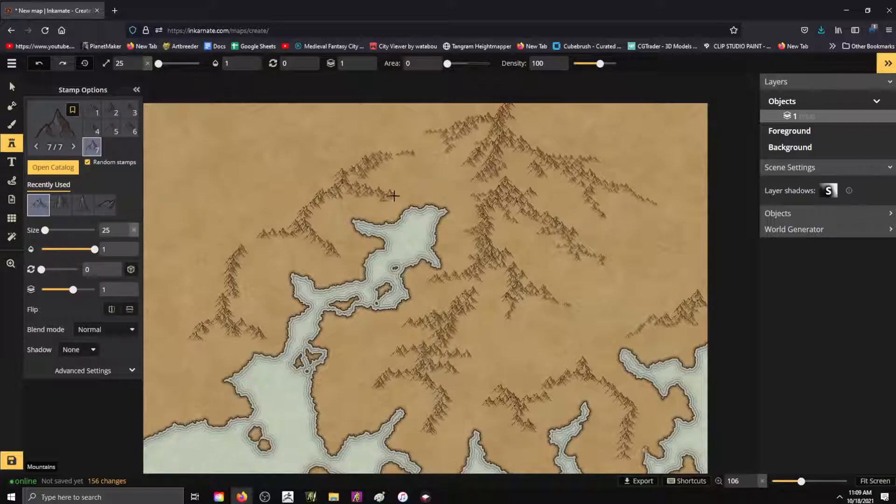
pyautogui.click(342, 175)
pyautogui.moveTo(334, 194)
pyautogui.mouseDown()
pyautogui.moveTo(352, 207)
pyautogui.moveTo(327, 203)
pyautogui.mouseUp()
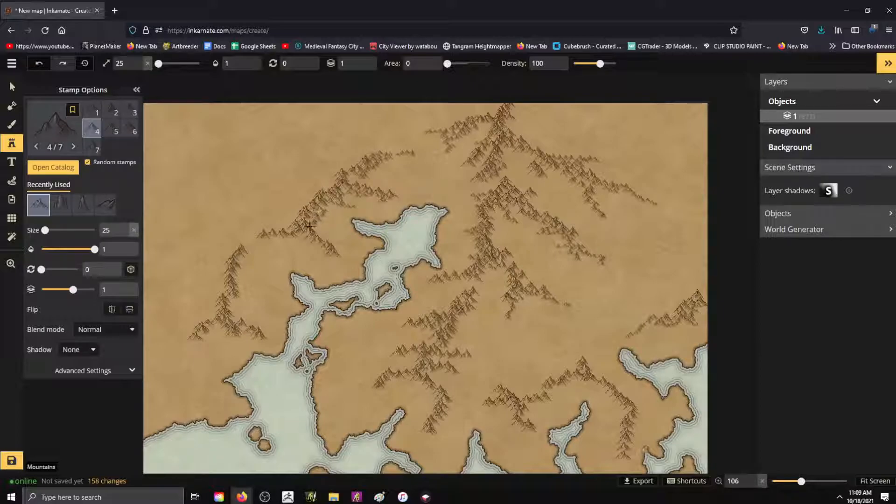
pyautogui.click(335, 259)
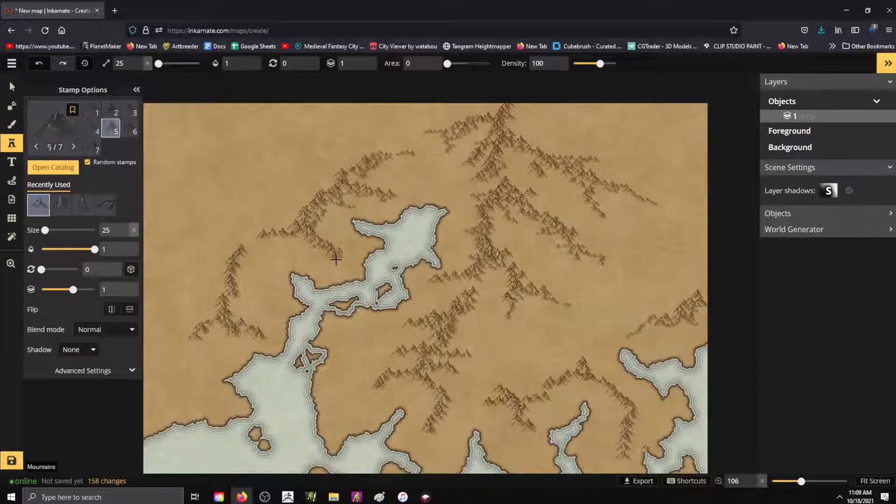
# Thicken the far western range with new eastern spurs and add small spurs along the northwestern range's eastern side, using size-25 mountains.
pyautogui.moveTo(248, 250)
pyautogui.mouseDown()
pyautogui.moveTo(223, 283)
pyautogui.moveTo(231, 282)
pyautogui.moveTo(230, 307)
pyautogui.moveTo(270, 344)
pyautogui.mouseUp()
pyautogui.moveTo(238, 300)
pyautogui.mouseDown()
pyautogui.moveTo(268, 310)
pyautogui.moveTo(245, 303)
pyautogui.moveTo(266, 281)
pyautogui.mouseUp()
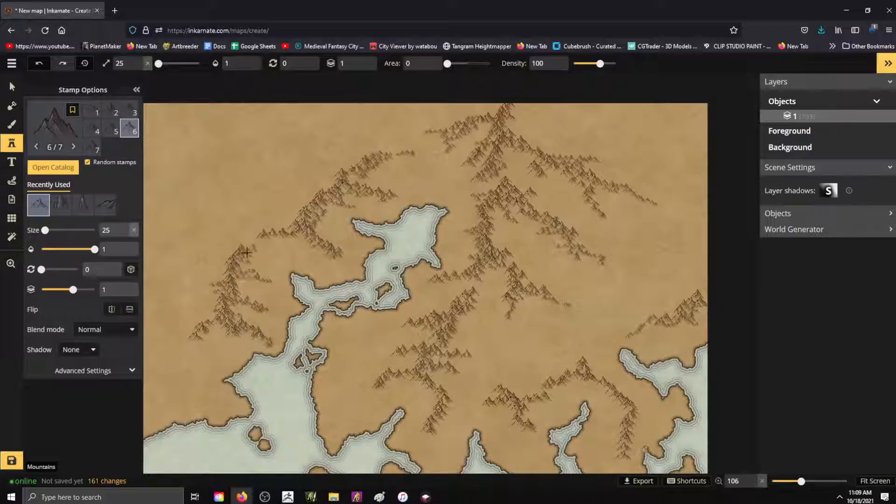
pyautogui.moveTo(322, 217); pyautogui.dragTo(334, 223)
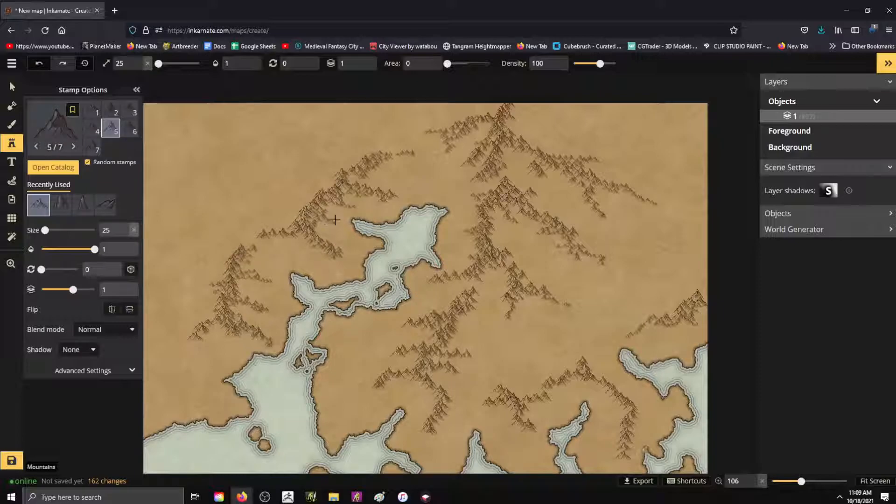
pyautogui.click(374, 181)
pyautogui.moveTo(383, 171); pyautogui.dragTo(404, 181)
# Thicken the south-central range and extend its western spurs and southern tail with size-25 mountains.
pyautogui.moveTo(376, 354)
pyautogui.mouseDown()
pyautogui.moveTo(390, 342)
pyautogui.moveTo(418, 357)
pyautogui.moveTo(408, 323)
pyautogui.moveTo(392, 327)
pyautogui.moveTo(440, 334)
pyautogui.moveTo(433, 341)
pyautogui.moveTo(449, 351)
pyautogui.moveTo(436, 361)
pyautogui.moveTo(477, 360)
pyautogui.moveTo(430, 377)
pyautogui.moveTo(461, 398)
pyautogui.moveTo(436, 434)
pyautogui.moveTo(441, 452)
pyautogui.moveTo(433, 416)
pyautogui.mouseUp()
pyautogui.moveTo(358, 386); pyautogui.dragTo(379, 374)
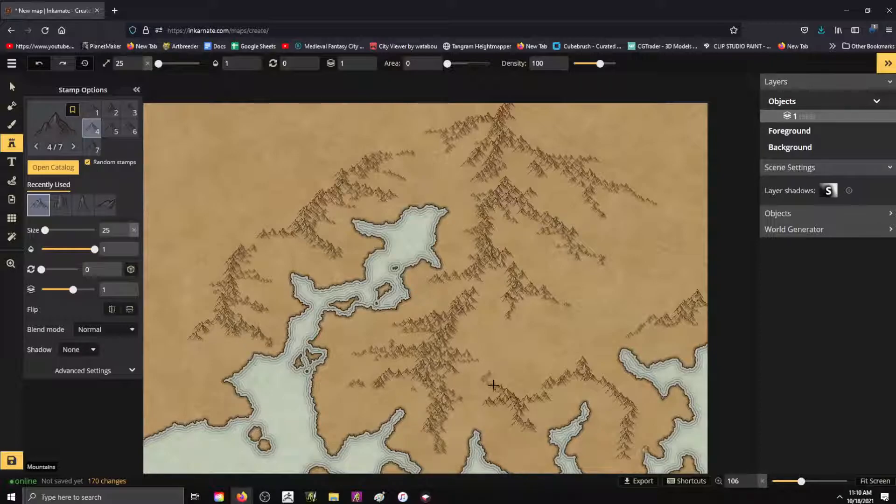
# Fill out the range between the two southern inlets with size-25 mountains, extending it south to the coast and adding a northern spur.
pyautogui.click(522, 393)
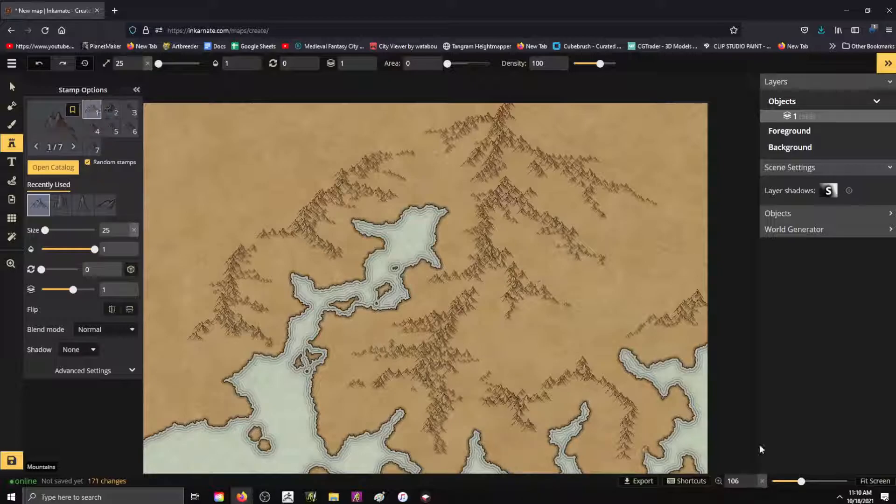
pyautogui.scroll(-2, 686, 368)
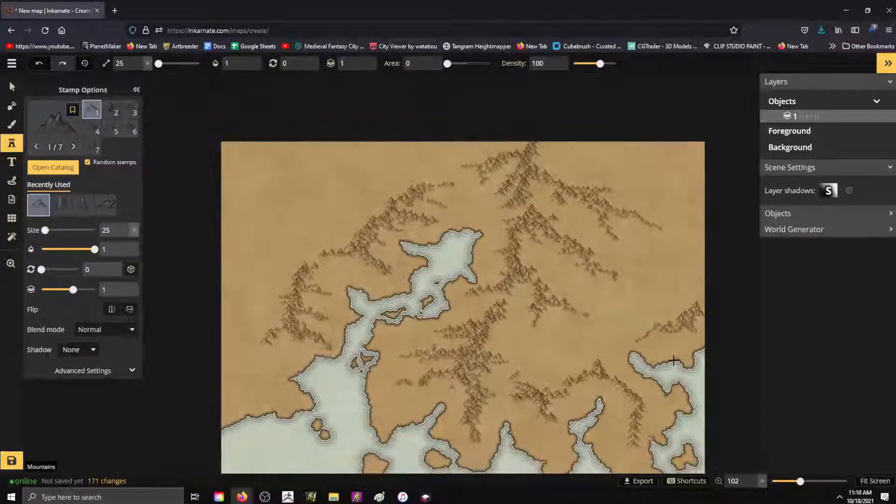
pyautogui.click(877, 481)
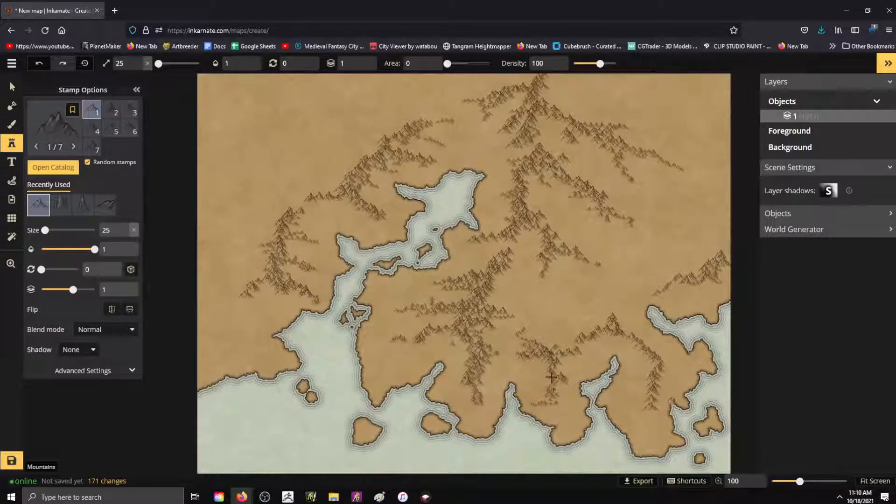
pyautogui.click(551, 400)
pyautogui.moveTo(557, 414); pyautogui.dragTo(565, 426)
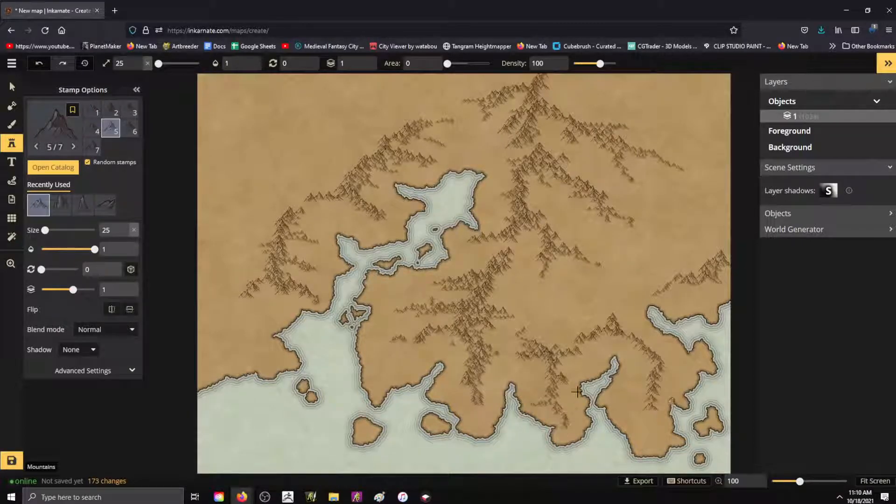
pyautogui.moveTo(549, 331); pyautogui.dragTo(558, 318)
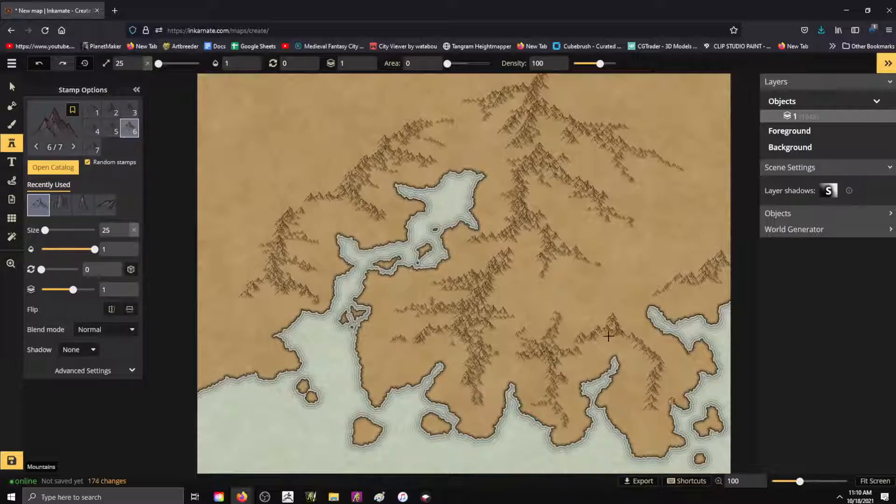
# Thicken the southeastern range's southern end, stamp size-25 mountains on the small eastern island, and undo the stray stamps at the map edge.
pyautogui.moveTo(642, 377); pyautogui.dragTo(647, 405)
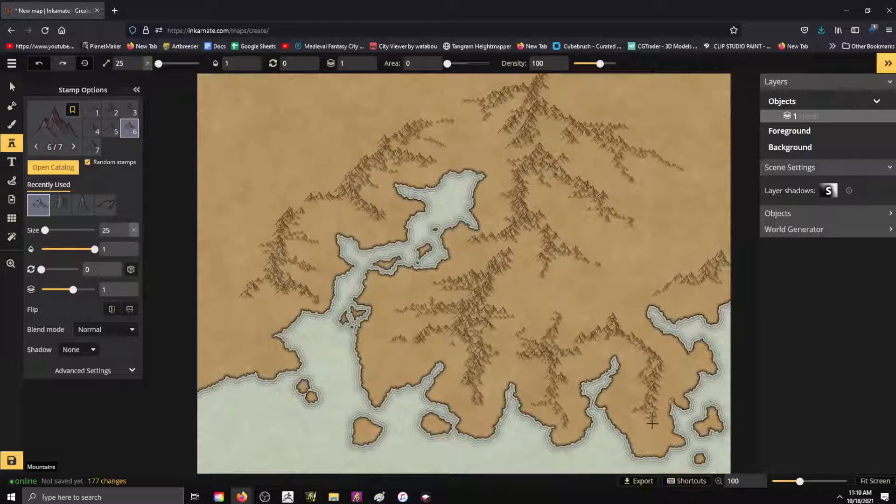
pyautogui.moveTo(691, 426); pyautogui.dragTo(713, 417)
pyautogui.click(713, 417)
pyautogui.click(728, 366)
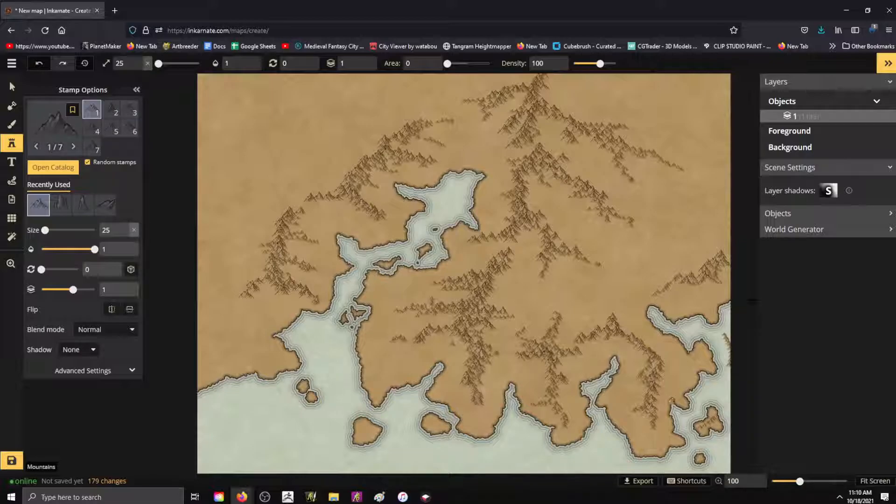
pyautogui.hotkey('ctrl', 'z')
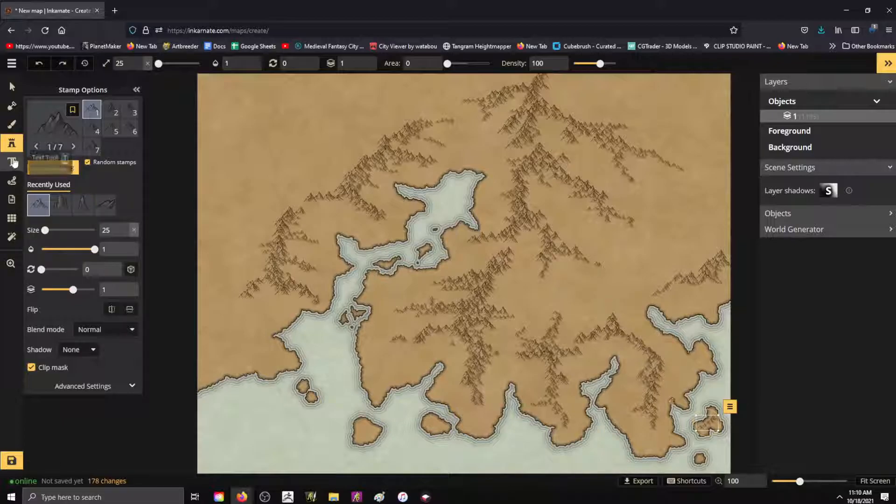
pyautogui.click(14, 180)
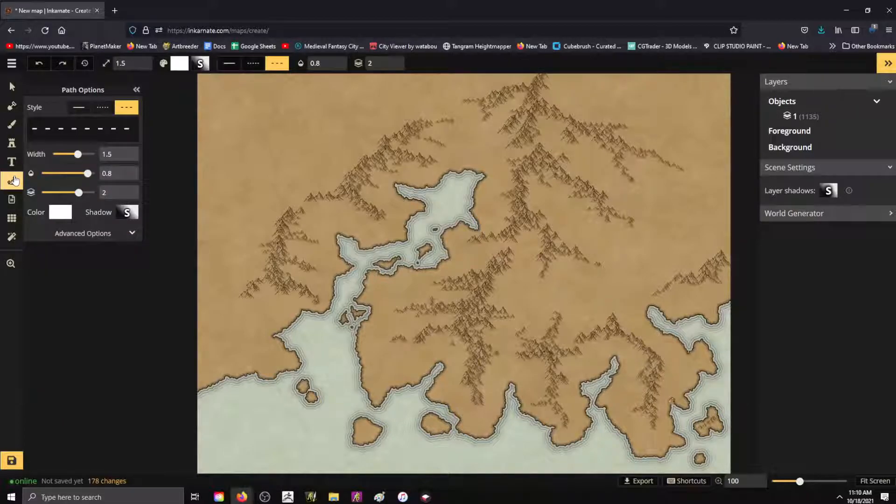
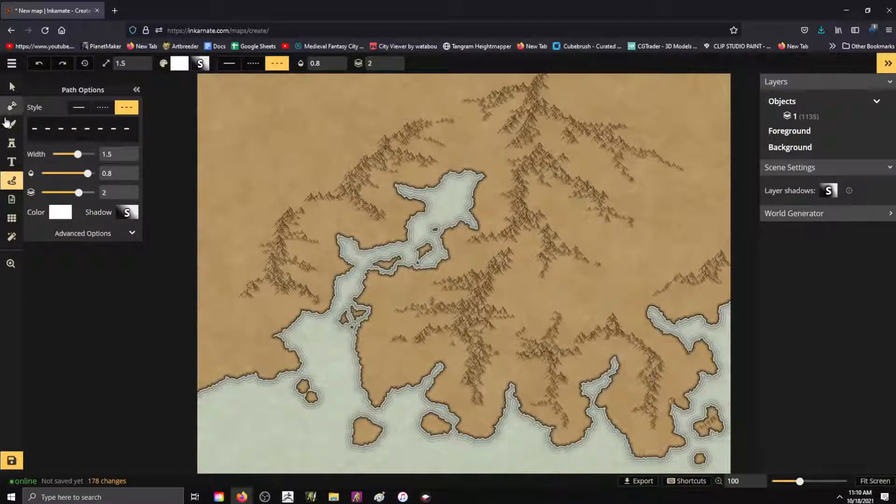
pyautogui.click(8, 144)
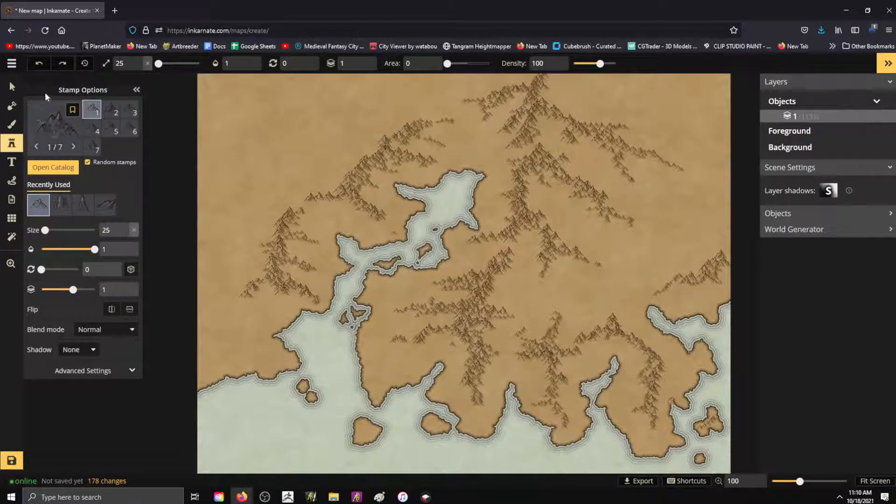
pyautogui.click(14, 125)
pyautogui.click(15, 103)
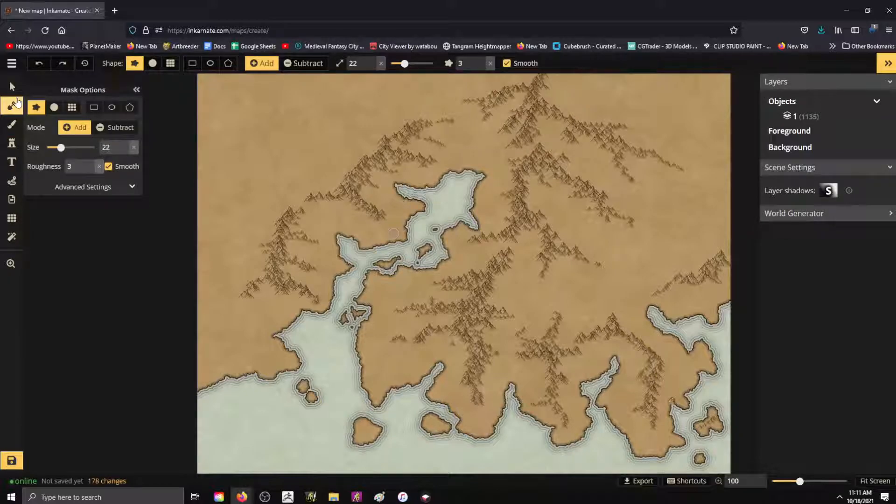
pyautogui.click(18, 141)
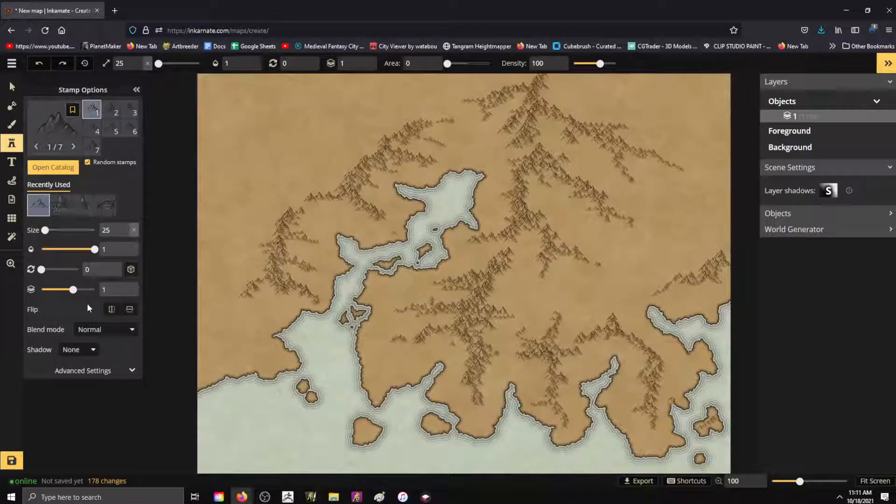
pyautogui.click(12, 162)
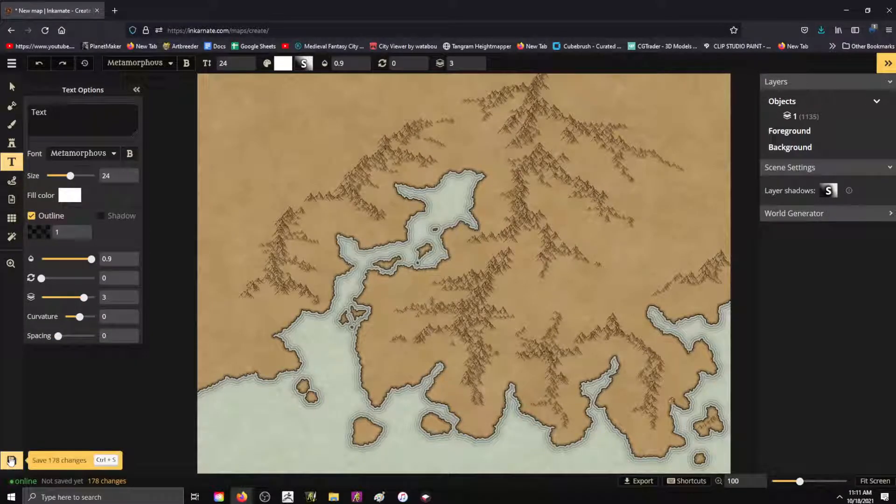
# Save the map under the name "avant novis stream".
pyautogui.click(11, 460)
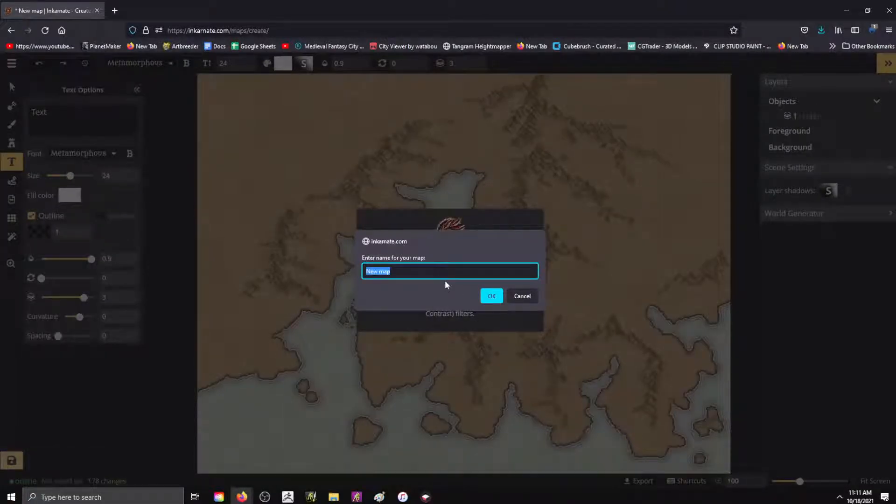
pyautogui.write('avant novis ')
pyautogui.write('orbis')
pyautogui.press('Return')
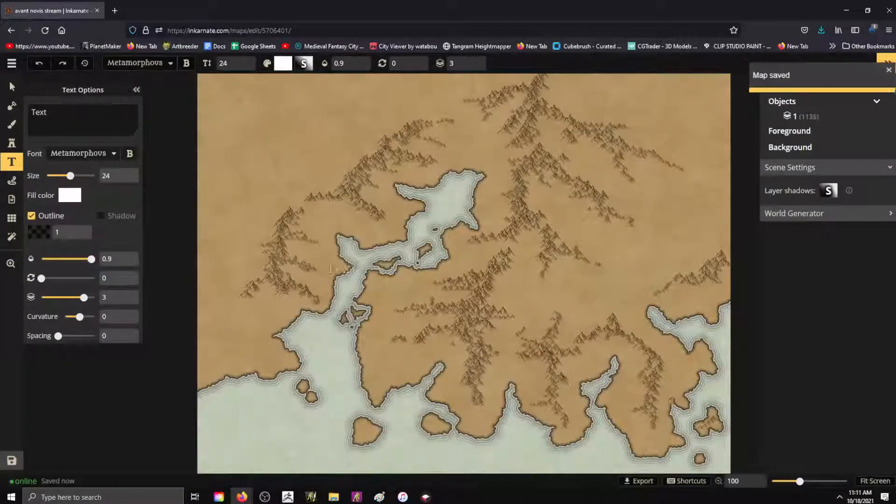
# Add a small bump of land to the northern water body's eastern shore with the mask tool at size 2.
pyautogui.click(12, 142)
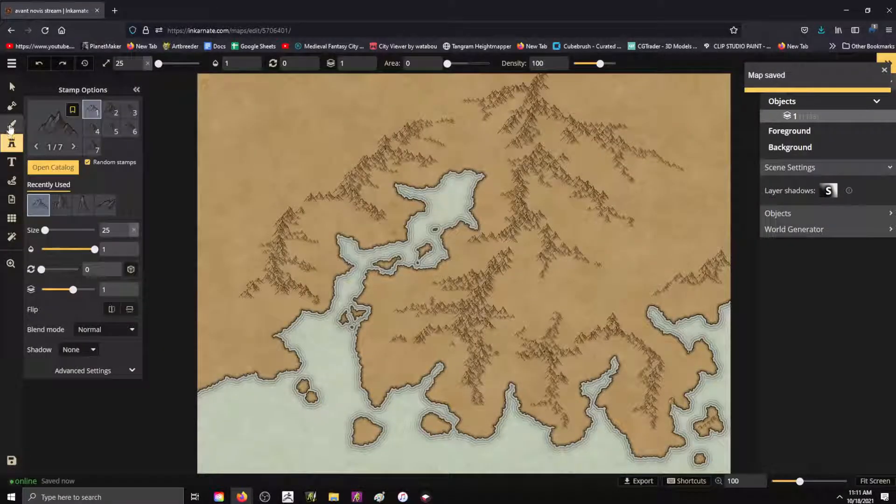
pyautogui.click(11, 125)
pyautogui.click(15, 107)
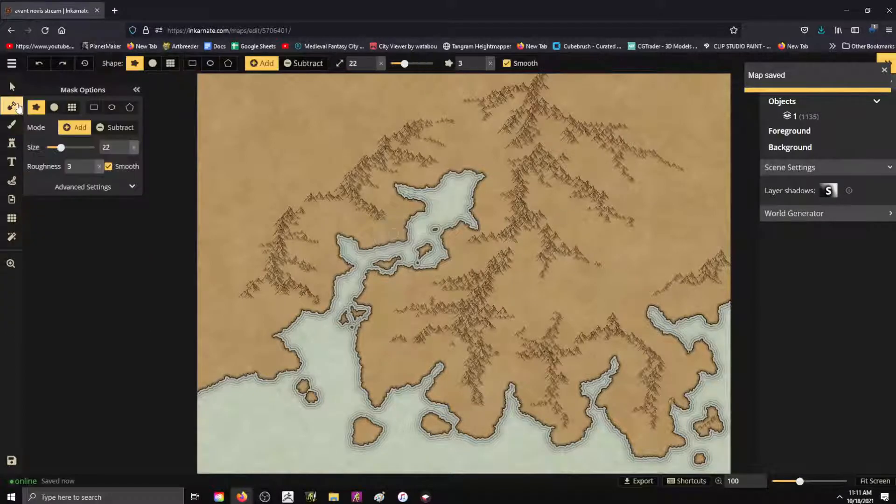
pyautogui.click(12, 125)
pyautogui.click(16, 107)
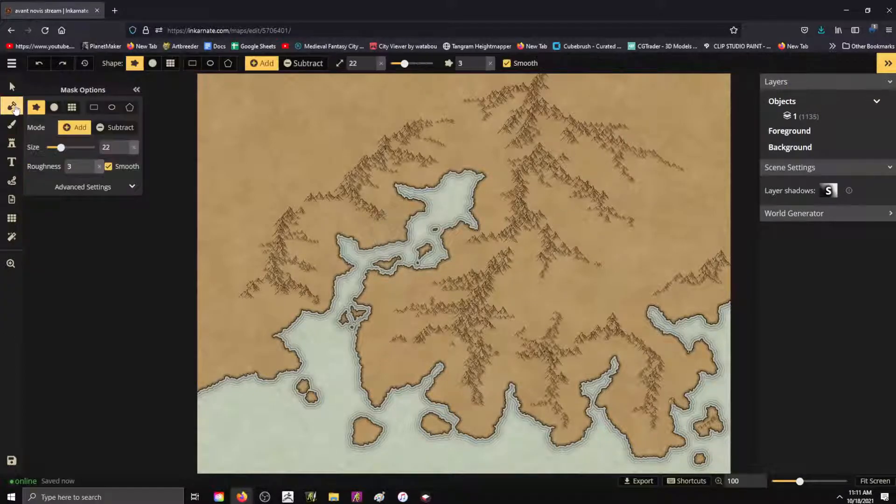
pyautogui.moveTo(59, 153); pyautogui.dragTo(53, 153)
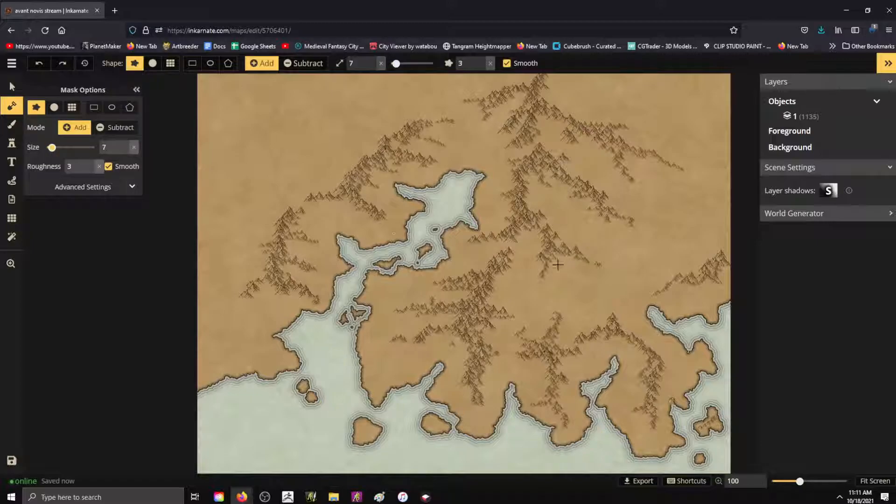
pyautogui.scroll(2, 465, 210)
pyautogui.scroll(12, 463, 208)
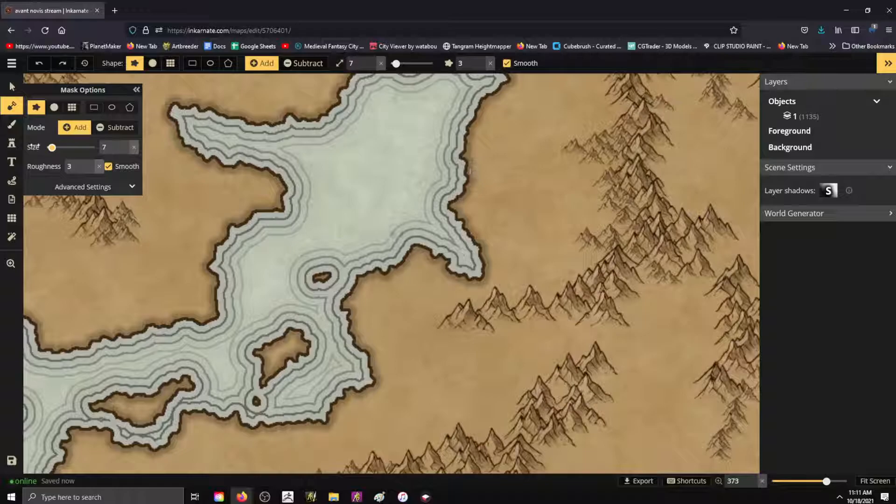
pyautogui.moveTo(52, 148); pyautogui.dragTo(47, 148)
pyautogui.moveTo(471, 171)
pyautogui.mouseDown()
pyautogui.moveTo(460, 170)
pyautogui.moveTo(480, 177)
pyautogui.mouseUp()
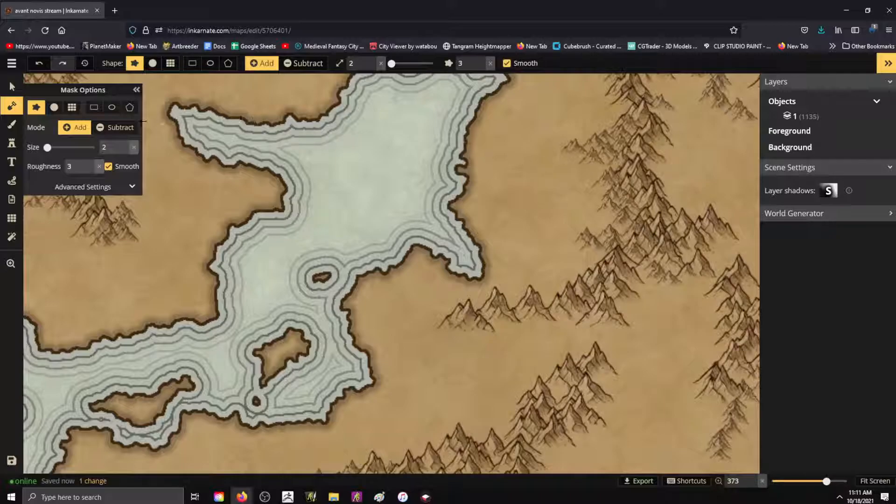
# Undo a size-10 subtract stroke and carve two size-2 rivers inland from the northern water body's eastern shore and southeastern tip toward the mountains.
pyautogui.click(126, 128)
pyautogui.moveTo(467, 183); pyautogui.dragTo(480, 184)
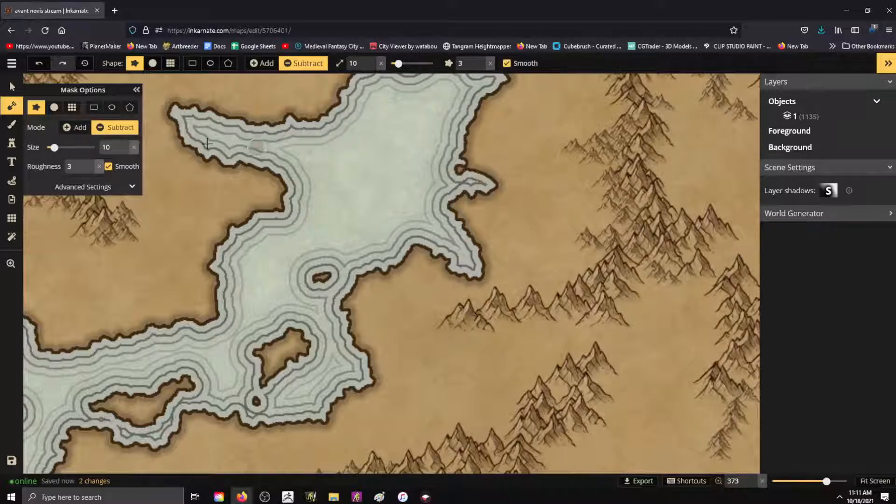
pyautogui.hotkey('ctrl', 'z')
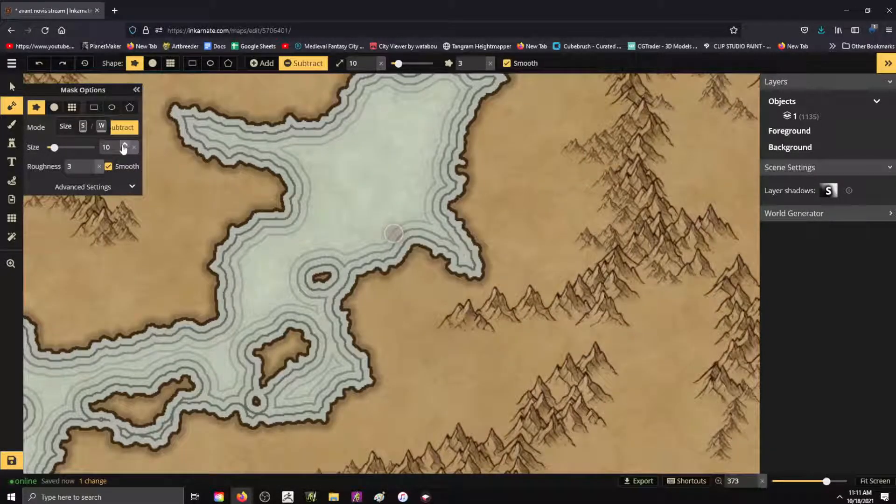
pyautogui.doubleClick(107, 148)
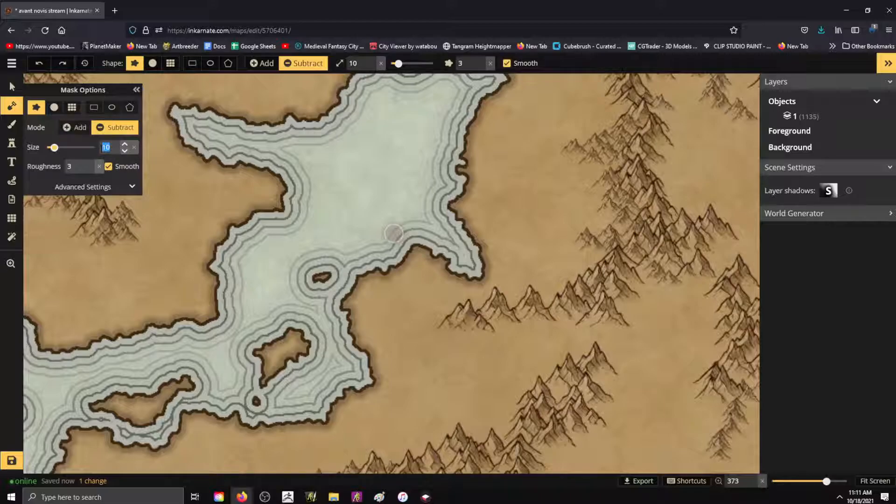
pyautogui.write('2')
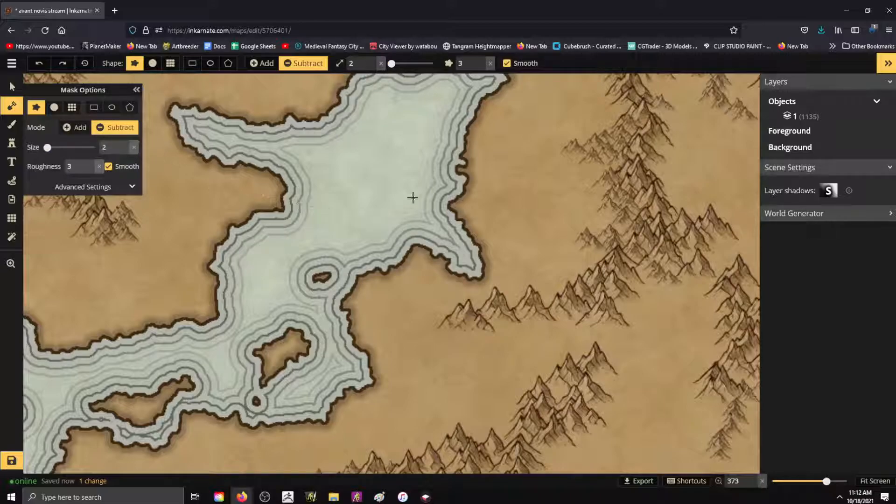
pyautogui.moveTo(459, 180)
pyautogui.mouseDown()
pyautogui.moveTo(492, 195)
pyautogui.moveTo(524, 203)
pyautogui.moveTo(568, 182)
pyautogui.moveTo(591, 189)
pyautogui.mouseUp()
pyautogui.moveTo(470, 262)
pyautogui.mouseDown()
pyautogui.moveTo(513, 287)
pyautogui.moveTo(514, 300)
pyautogui.mouseUp()
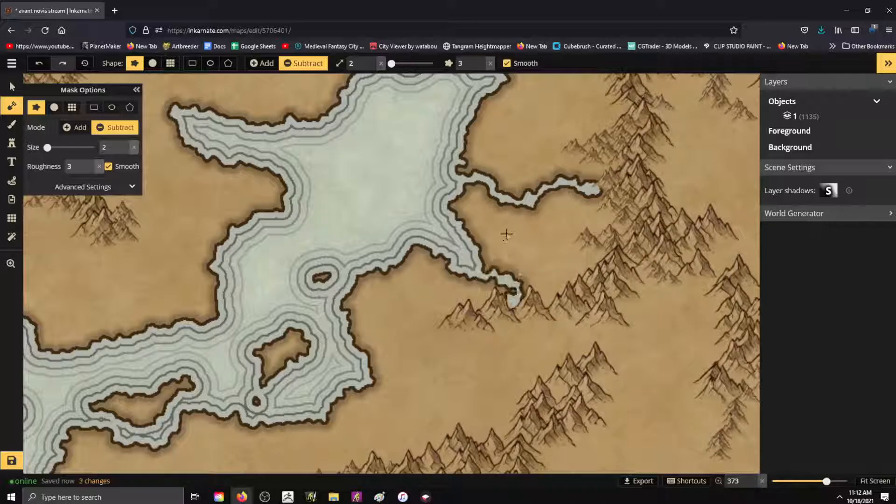
# Carve a small pond into the land between the northern water body's two eastern rivers with the size-2 subtract mask.
pyautogui.press('x')
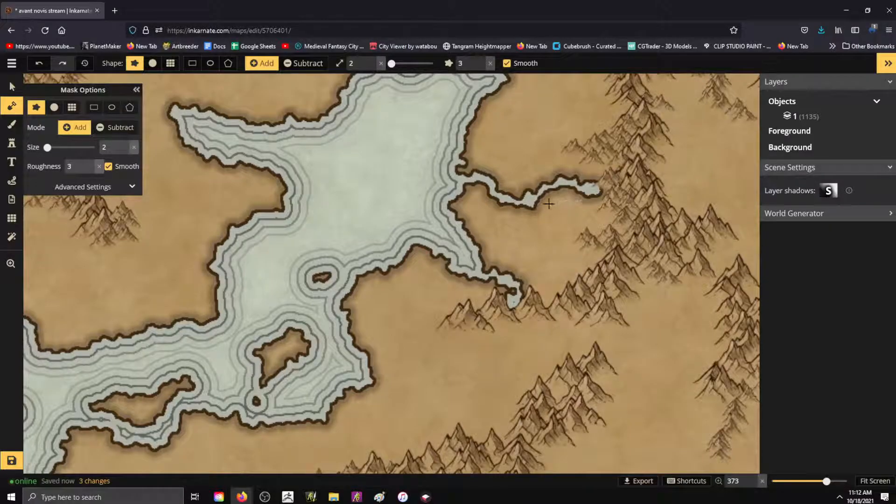
pyautogui.press('alt')
pyautogui.press('alt')
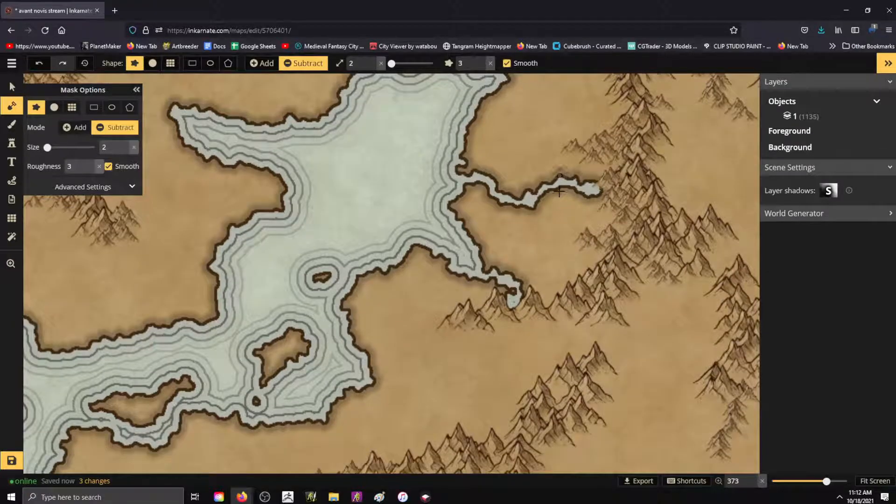
pyautogui.press('x')
pyautogui.press('Escape')
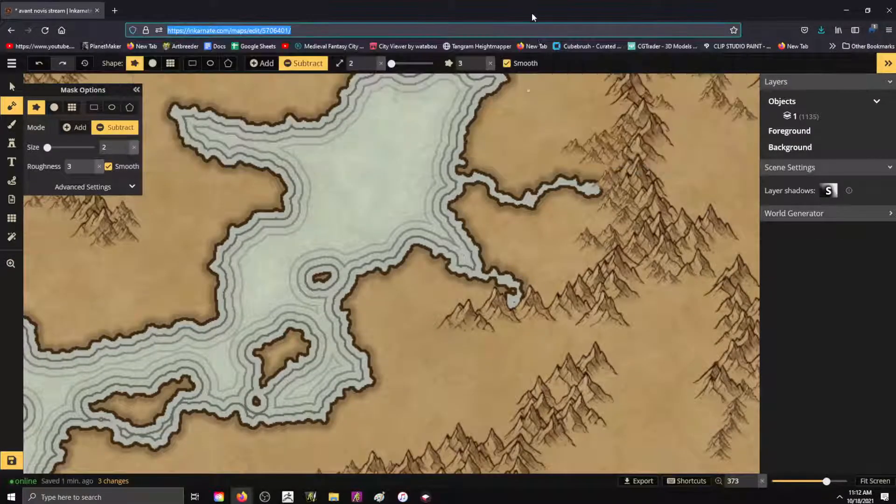
pyautogui.click(534, 225)
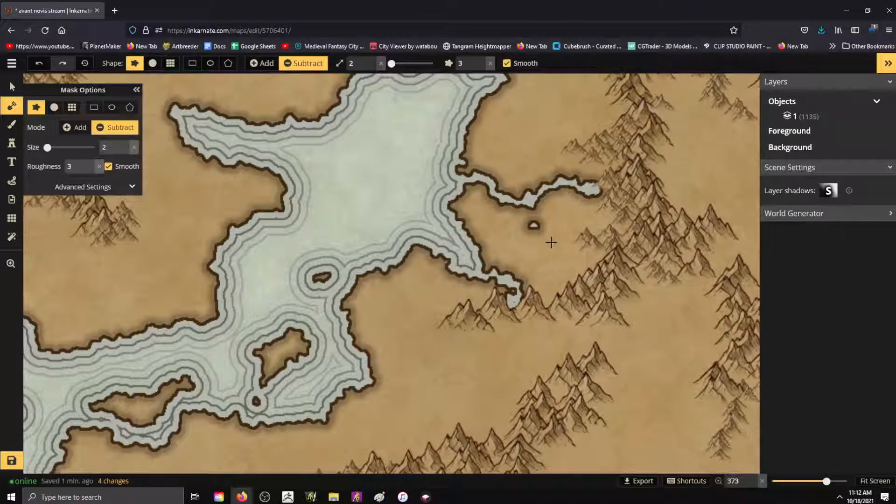
pyautogui.press('ctrl')
pyautogui.press('ctrl')
pyautogui.press('ctrl')
# Carve size-2 rivers from the northern water body's southeastern corner to the central mountains and from its northwestern arm to the northwestern range.
pyautogui.scroll(-4, 588, 229)
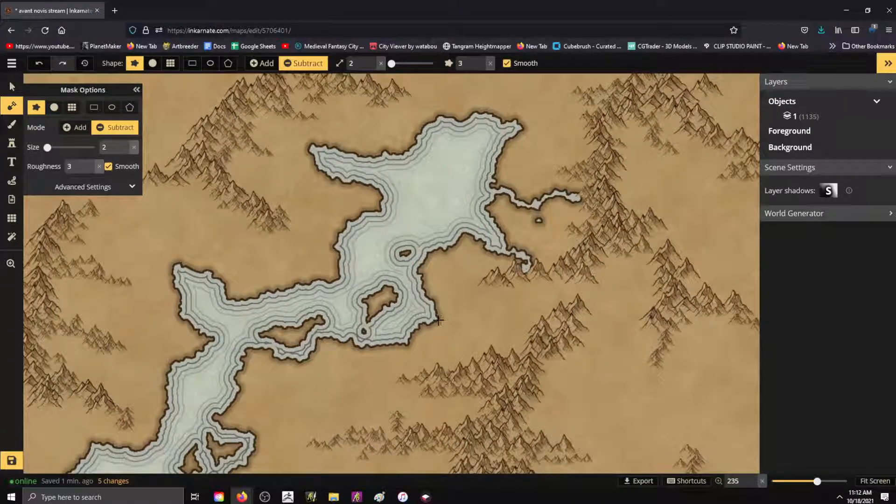
pyautogui.moveTo(449, 327); pyautogui.dragTo(478, 358)
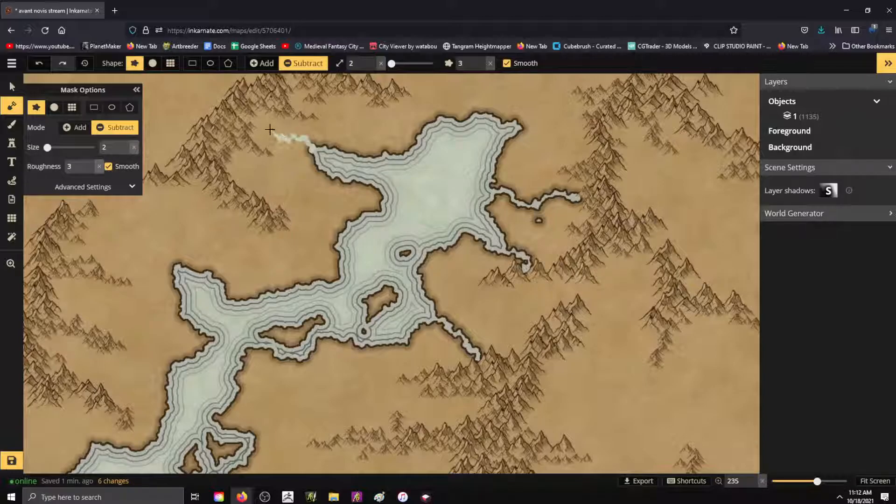
pyautogui.moveTo(238, 110); pyautogui.dragTo(238, 111)
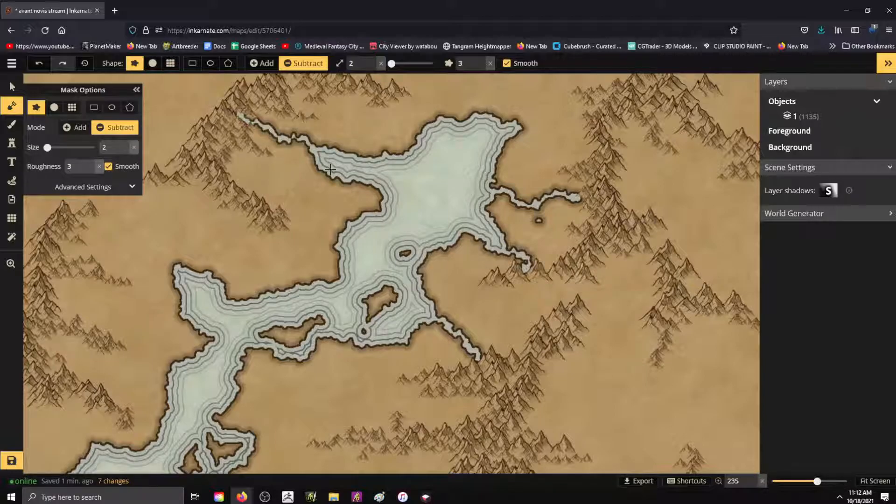
# Carve size-2 rivers from the strait's eastern inlet and the southern coast's narrow inlet to the central range, and set the mask size to 1.
pyautogui.scroll(-3, 528, 211)
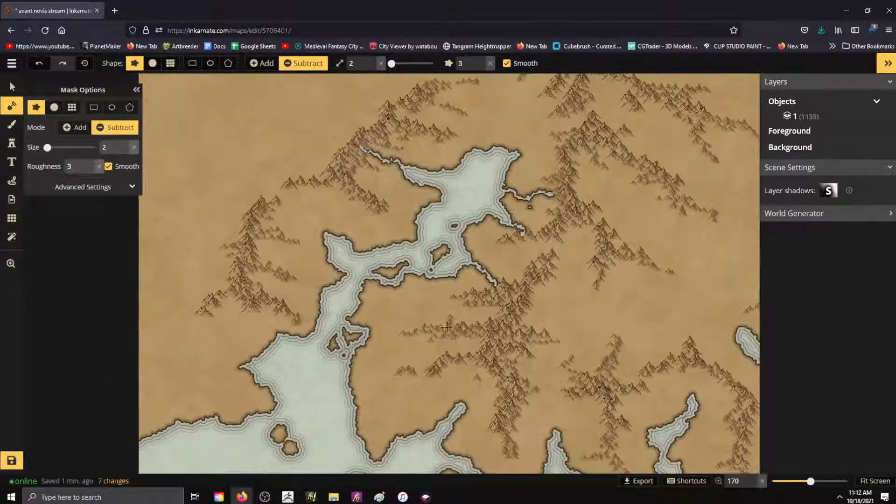
pyautogui.scroll(5, 379, 424)
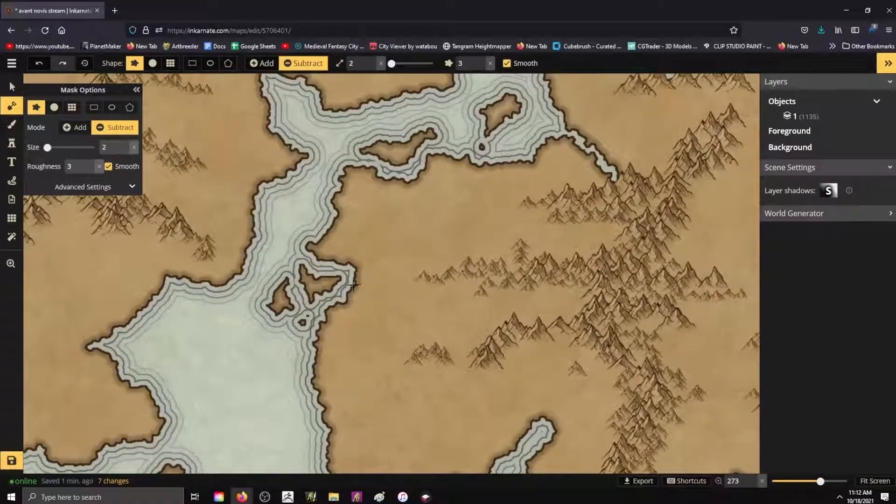
pyautogui.moveTo(376, 292)
pyautogui.mouseDown()
pyautogui.moveTo(433, 321)
pyautogui.moveTo(496, 312)
pyautogui.mouseUp()
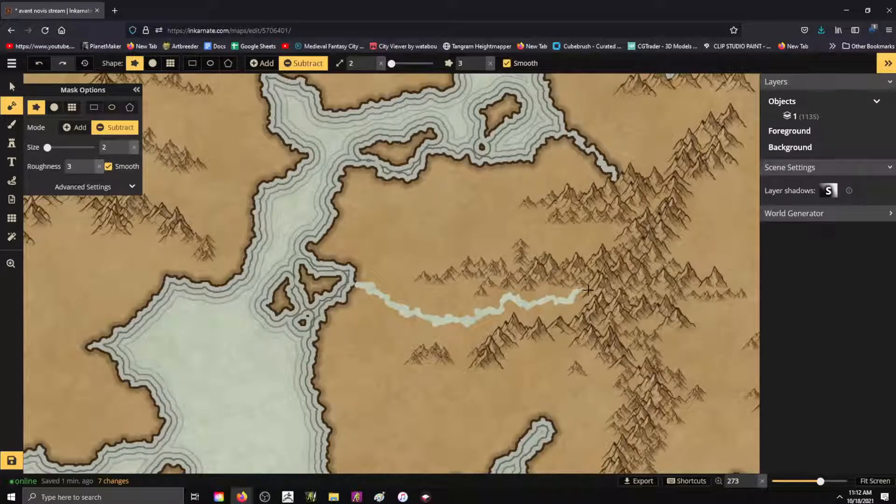
pyautogui.moveTo(588, 290); pyautogui.dragTo(588, 290)
pyautogui.moveTo(603, 352)
pyautogui.mouseDown()
pyautogui.moveTo(584, 397)
pyautogui.moveTo(537, 423)
pyautogui.mouseUp()
pyautogui.moveTo(590, 389); pyautogui.dragTo(553, 418)
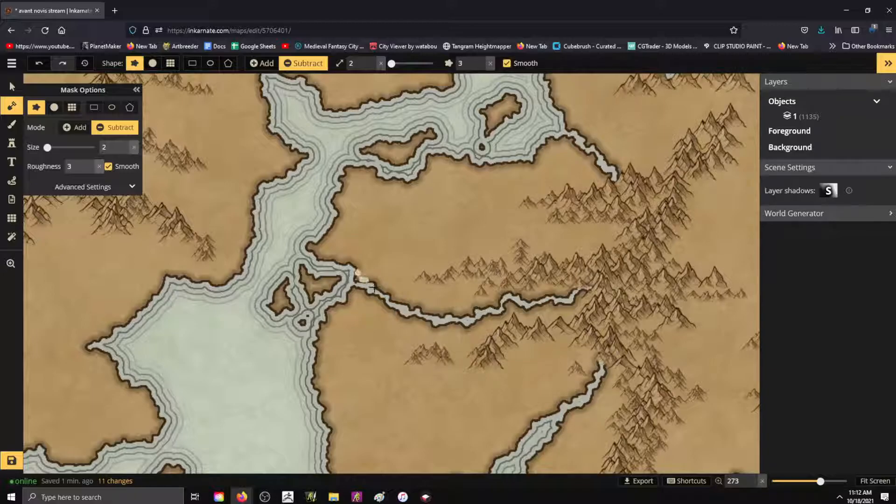
pyautogui.write('1')
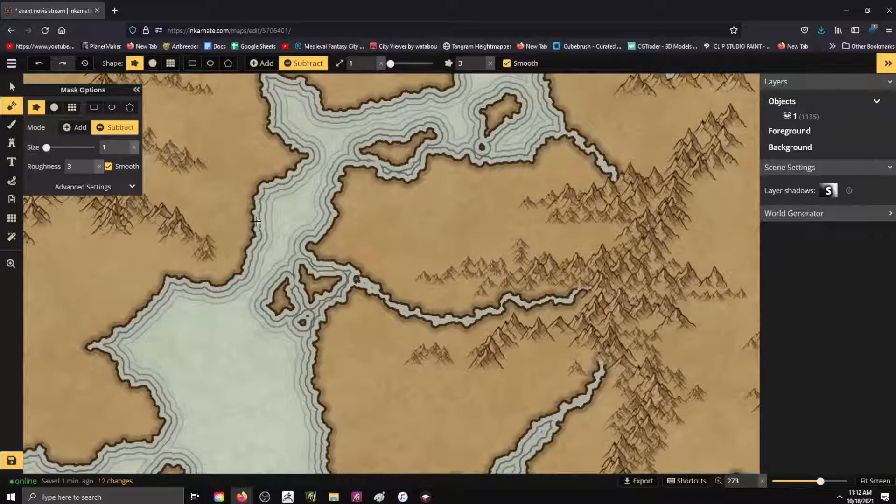
pyautogui.moveTo(217, 207)
pyautogui.mouseDown()
pyautogui.moveTo(192, 203)
pyautogui.moveTo(135, 162)
pyautogui.mouseUp()
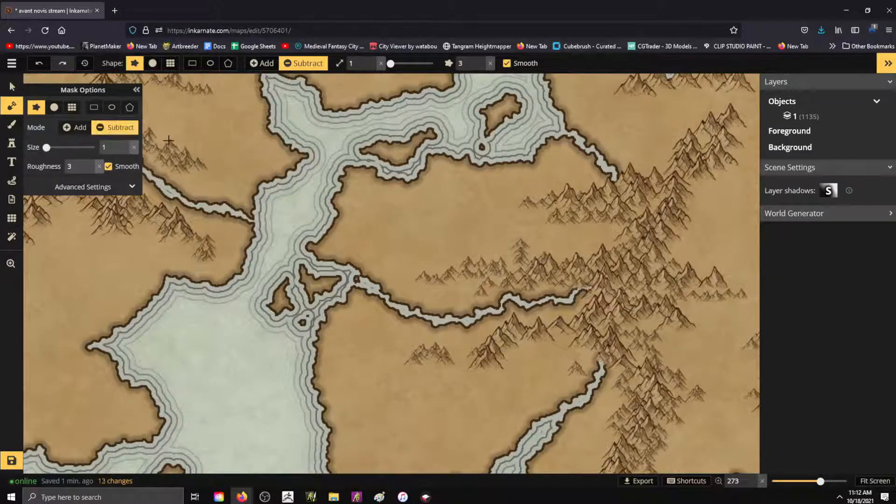
pyautogui.scroll(-1, 665, 279)
pyautogui.scroll(-4, 664, 278)
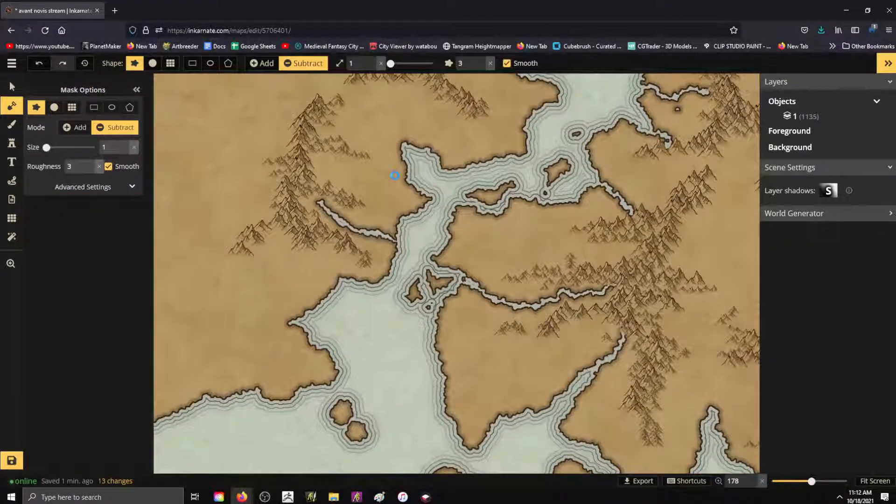
pyautogui.hotkey('ctrl', 'z')
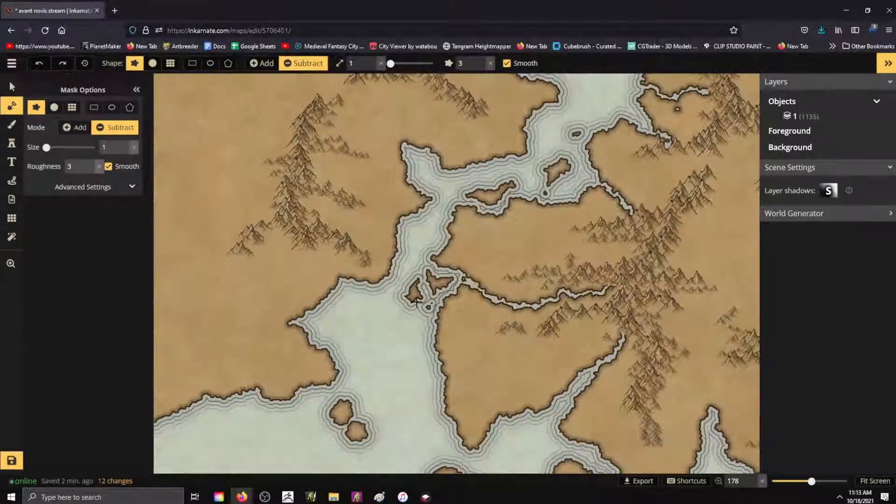
# Carve size-1 rivers from the western bay's corner to the western range and from the two southeastern inlets up to the nearby mountains.
pyautogui.moveTo(313, 317); pyautogui.dragTo(290, 276)
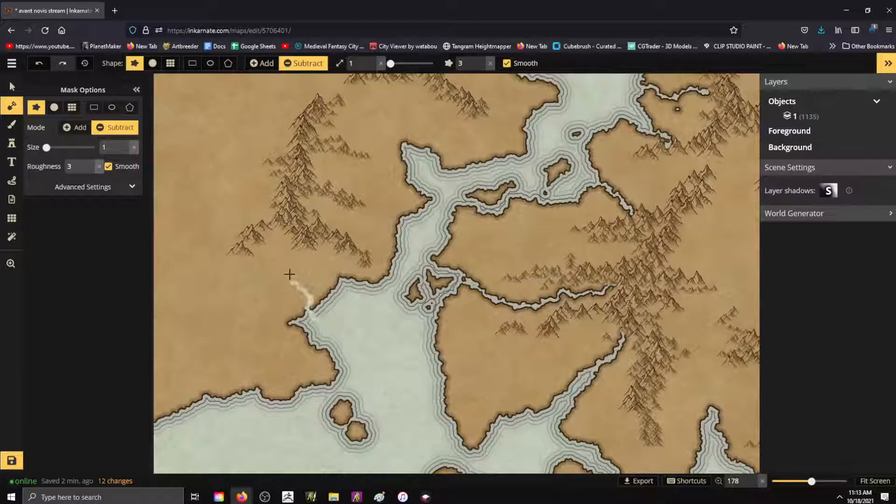
pyautogui.moveTo(281, 232); pyautogui.dragTo(280, 232)
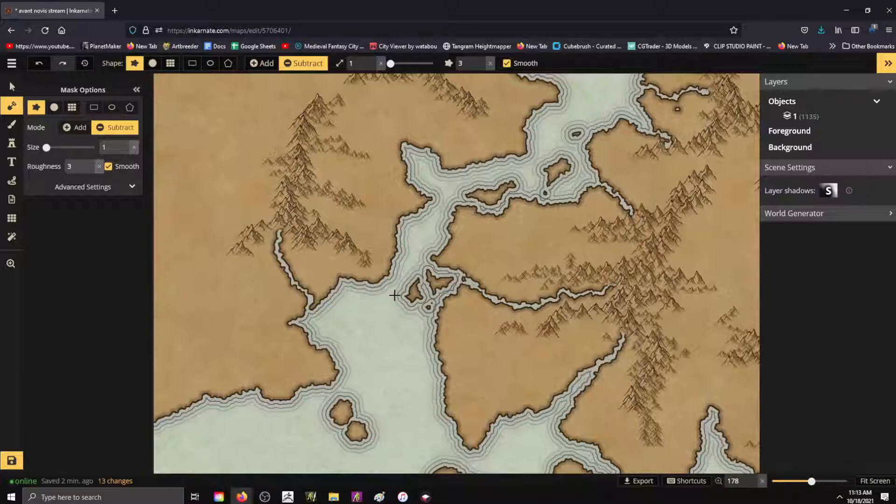
pyautogui.scroll(-3, 244, 211)
pyautogui.scroll(2, 623, 338)
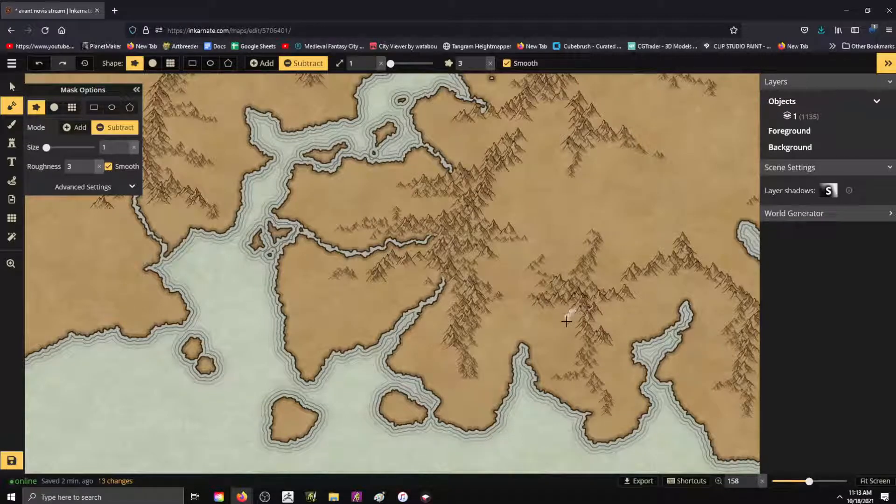
pyautogui.moveTo(524, 349); pyautogui.dragTo(523, 349)
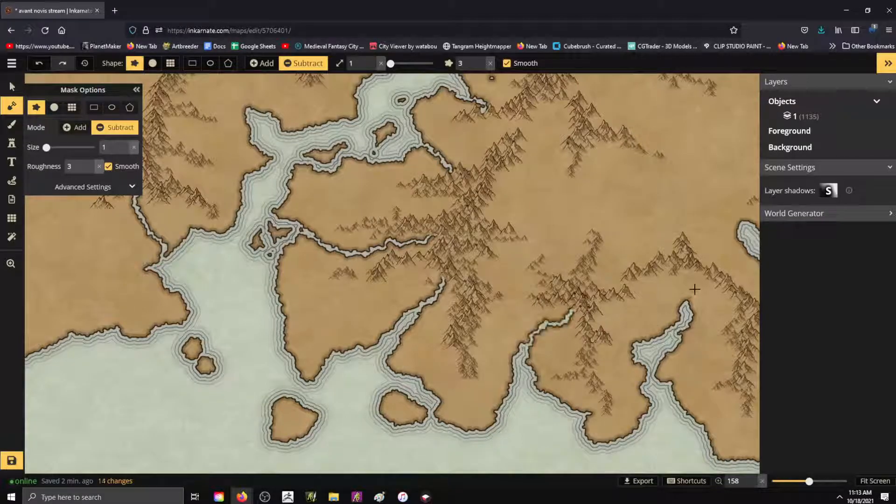
pyautogui.moveTo(694, 274); pyautogui.dragTo(694, 275)
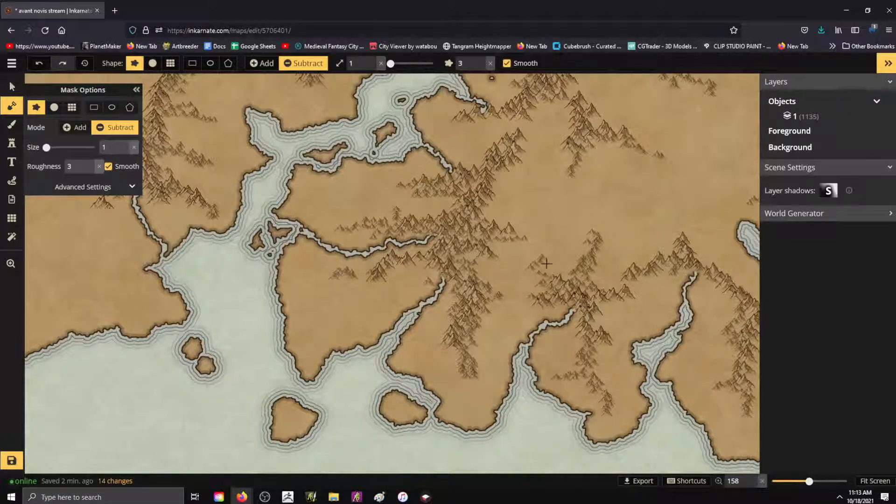
# Fill the bay at the map's eastern edge with land, using the mask's Add mode at size 31.
pyautogui.scroll(-3, 407, 276)
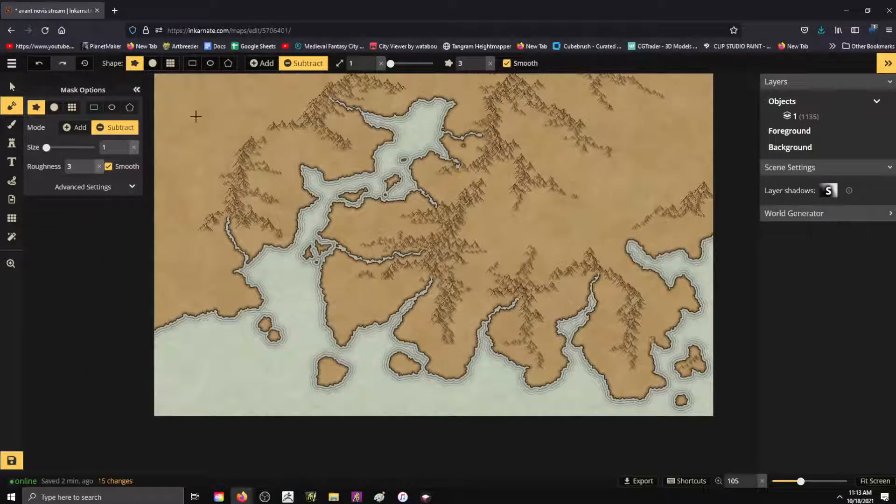
pyautogui.scroll(-1, 582, 211)
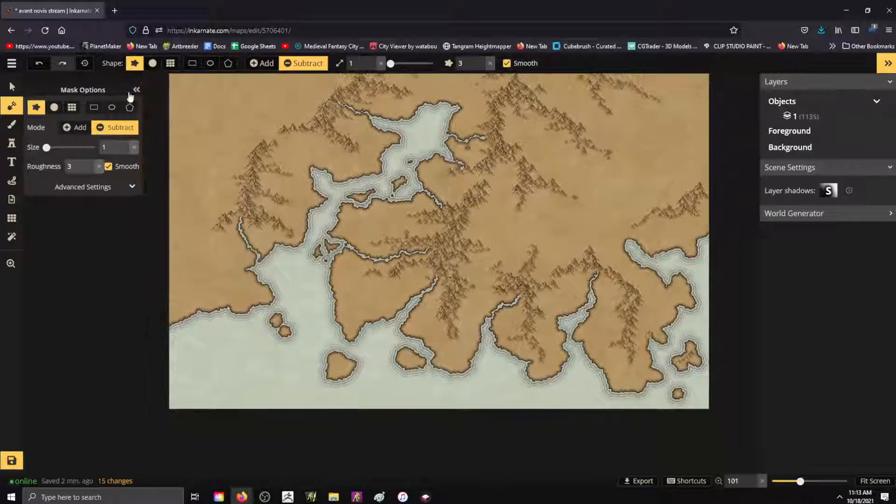
pyautogui.click(74, 127)
pyautogui.moveTo(46, 147); pyautogui.dragTo(66, 147)
pyautogui.moveTo(671, 256)
pyautogui.mouseDown()
pyautogui.moveTo(620, 241)
pyautogui.moveTo(635, 257)
pyautogui.moveTo(610, 249)
pyautogui.moveTo(665, 262)
pyautogui.moveTo(669, 278)
pyautogui.moveTo(712, 301)
pyautogui.moveTo(730, 297)
pyautogui.moveTo(691, 316)
pyautogui.moveTo(704, 275)
pyautogui.moveTo(684, 247)
pyautogui.mouseUp()
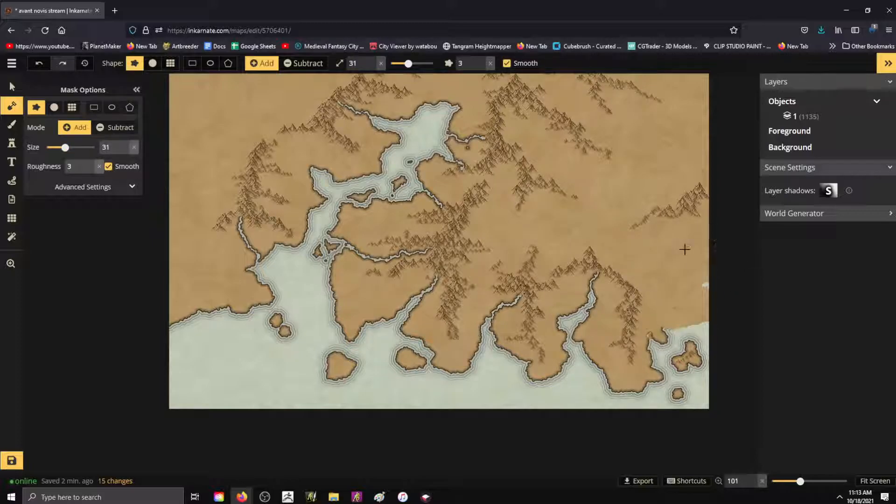
pyautogui.moveTo(684, 294)
pyautogui.mouseDown()
pyautogui.moveTo(699, 314)
pyautogui.moveTo(669, 328)
pyautogui.moveTo(670, 337)
pyautogui.moveTo(697, 324)
pyautogui.moveTo(703, 329)
pyautogui.moveTo(693, 344)
pyautogui.moveTo(727, 344)
pyautogui.mouseUp()
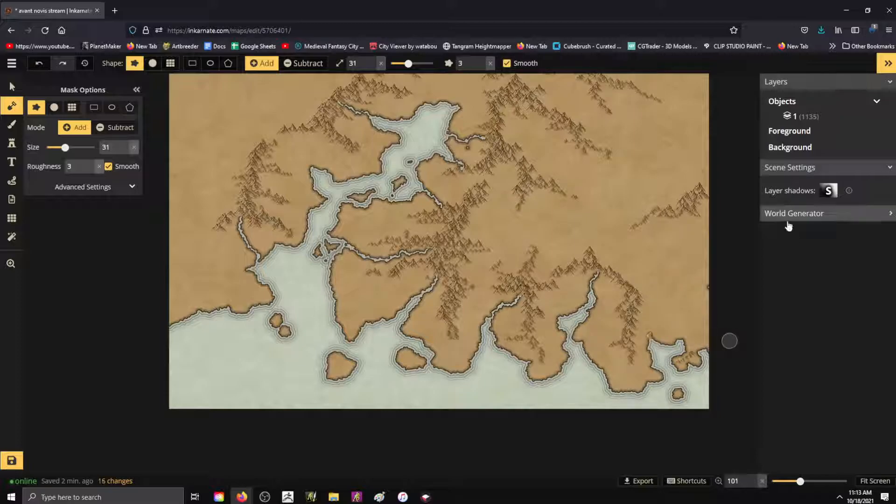
# Choose the Parchment Stained 3 texture for the foreground brush.
pyautogui.scroll(-4, 507, 405)
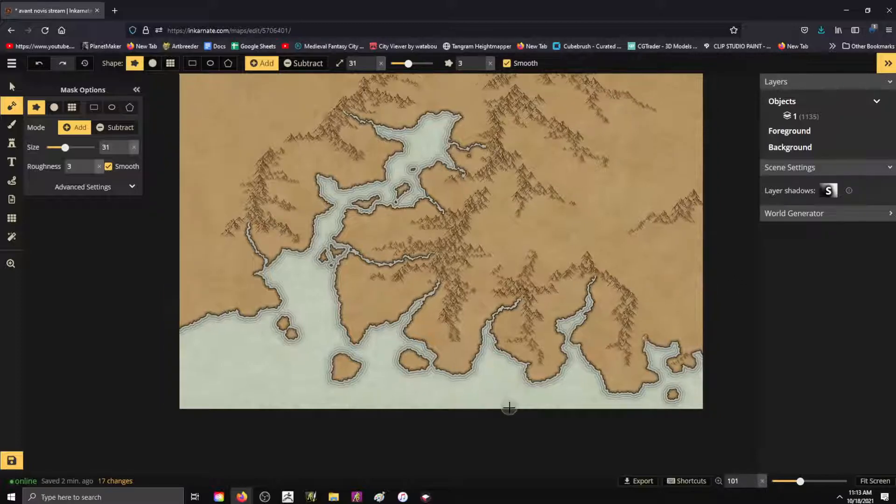
pyautogui.scroll(2, 657, 121)
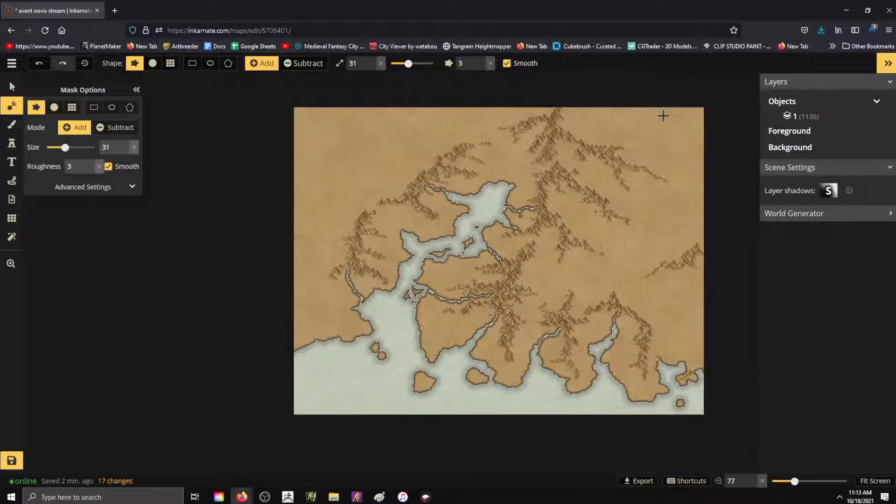
pyautogui.scroll(2, 314, 156)
pyautogui.scroll(-2, 231, 140)
pyautogui.scroll(1, 754, 183)
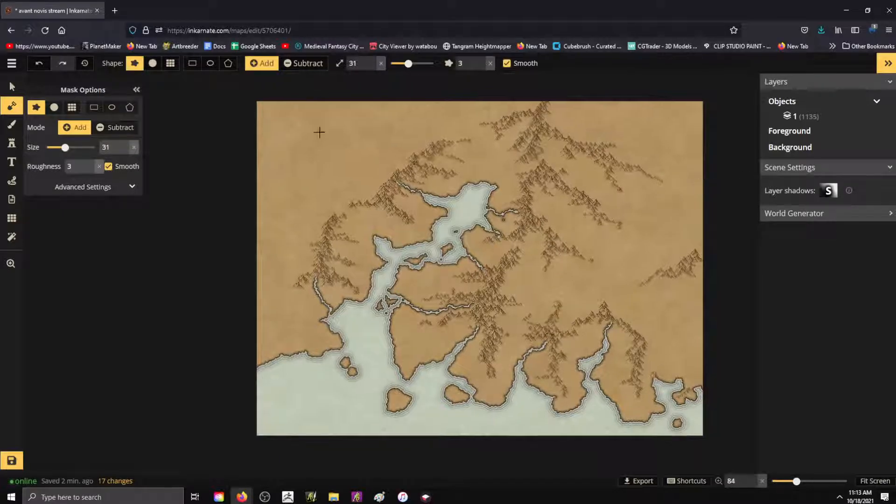
pyautogui.click(12, 124)
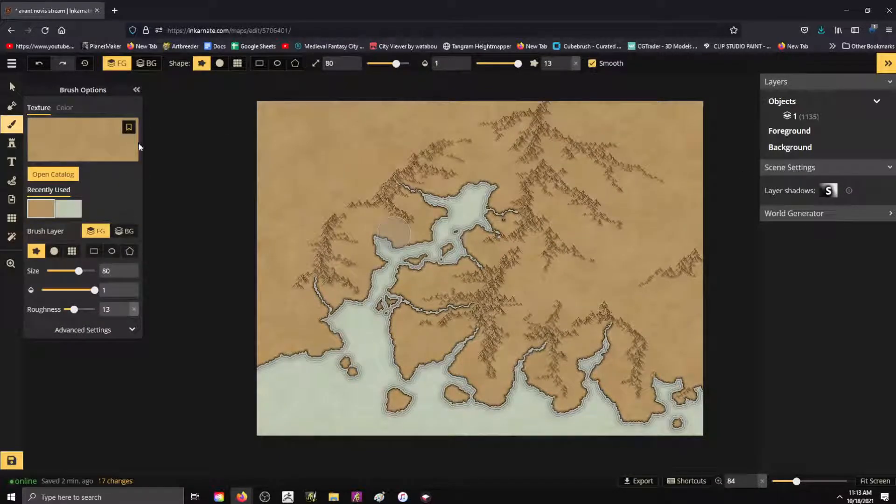
pyautogui.click(53, 174)
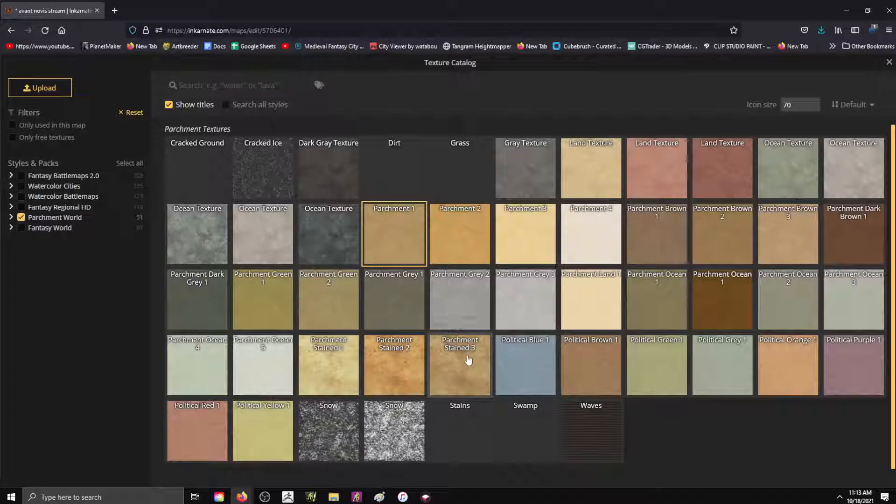
pyautogui.click(229, 105)
pyautogui.click(459, 348)
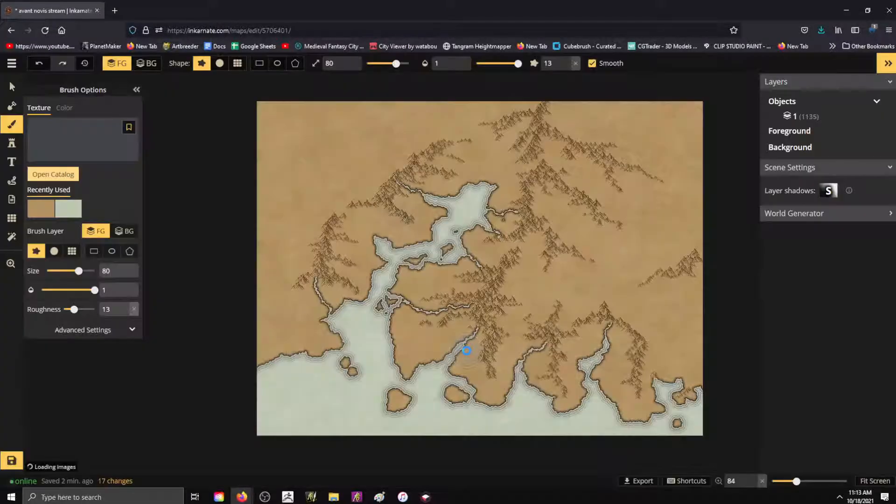
# Paint the stained parchment texture over the western, northern and eastern land beyond the mountains at size 80 and opacity 1.
pyautogui.moveTo(338, 154)
pyautogui.mouseDown()
pyautogui.moveTo(378, 124)
pyautogui.moveTo(336, 115)
pyautogui.moveTo(256, 120)
pyautogui.moveTo(286, 135)
pyautogui.moveTo(296, 156)
pyautogui.moveTo(316, 157)
pyautogui.moveTo(271, 184)
pyautogui.moveTo(261, 207)
pyautogui.moveTo(284, 209)
pyautogui.moveTo(304, 174)
pyautogui.mouseUp()
pyautogui.moveTo(269, 220)
pyautogui.mouseDown()
pyautogui.moveTo(260, 282)
pyautogui.moveTo(250, 213)
pyautogui.mouseUp()
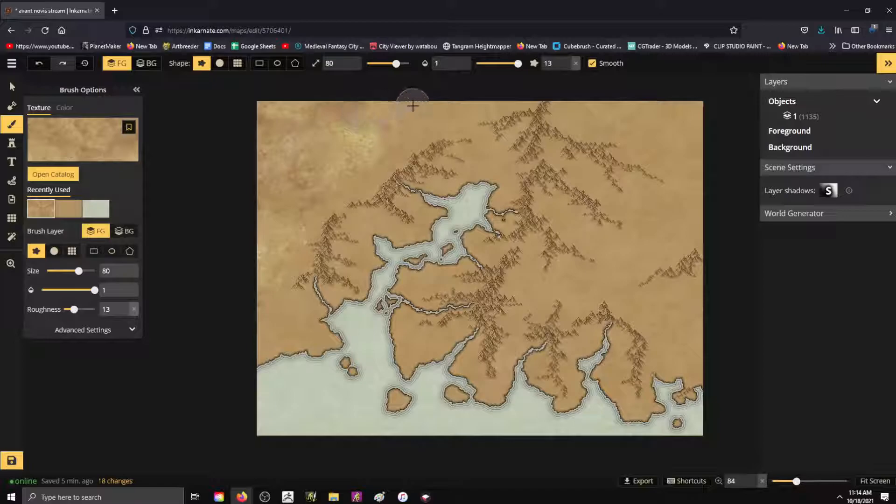
pyautogui.moveTo(741, 164)
pyautogui.mouseDown()
pyautogui.moveTo(659, 212)
pyautogui.moveTo(703, 175)
pyautogui.moveTo(705, 151)
pyautogui.moveTo(684, 107)
pyautogui.moveTo(573, 115)
pyautogui.moveTo(647, 110)
pyautogui.moveTo(714, 133)
pyautogui.mouseUp()
pyautogui.moveTo(726, 285)
pyautogui.mouseDown()
pyautogui.moveTo(684, 314)
pyautogui.moveTo(710, 348)
pyautogui.moveTo(664, 317)
pyautogui.mouseUp()
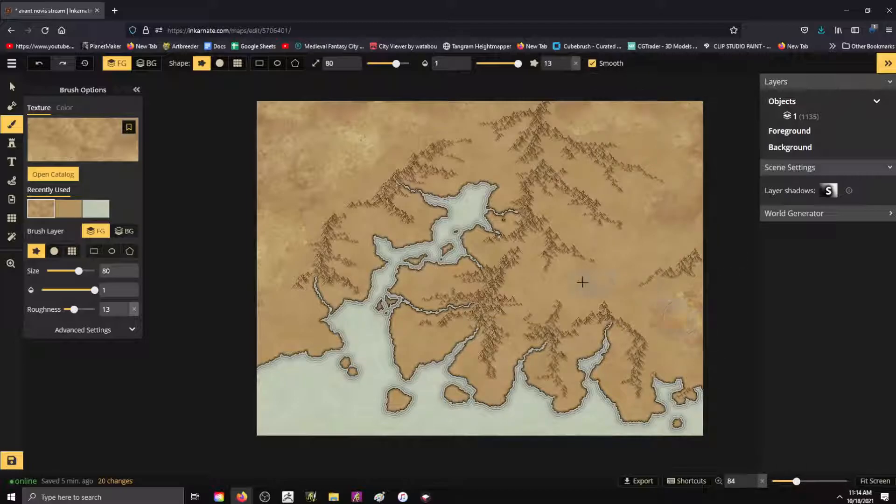
pyautogui.moveTo(644, 248)
pyautogui.mouseDown()
pyautogui.moveTo(654, 219)
pyautogui.moveTo(643, 206)
pyautogui.moveTo(669, 216)
pyautogui.moveTo(703, 211)
pyautogui.moveTo(696, 123)
pyautogui.moveTo(658, 163)
pyautogui.mouseUp()
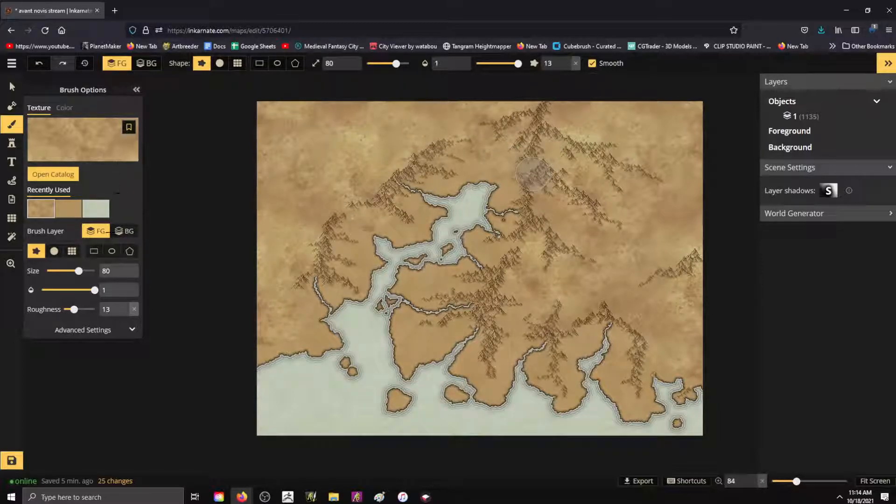
# Lower the brush opacity to 0.35 and paint the stained texture lightly over the land around the central waterway.
pyautogui.moveTo(93, 294); pyautogui.dragTo(61, 292)
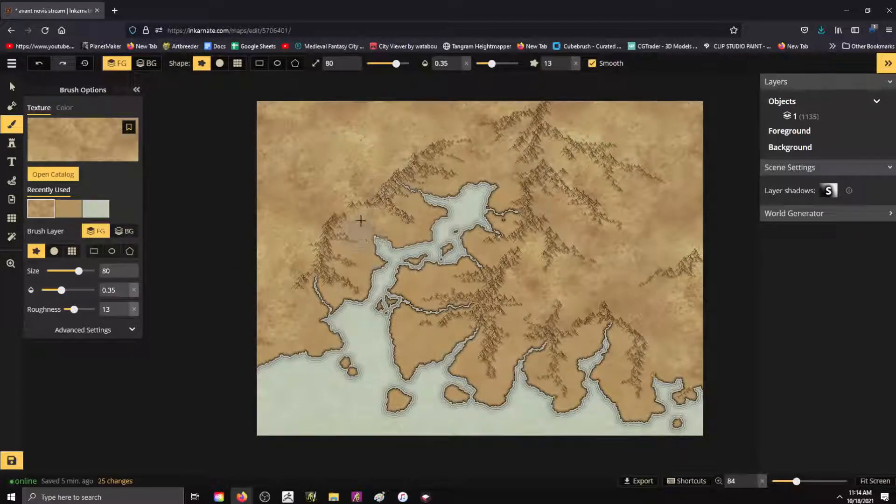
pyautogui.moveTo(428, 263); pyautogui.dragTo(417, 289)
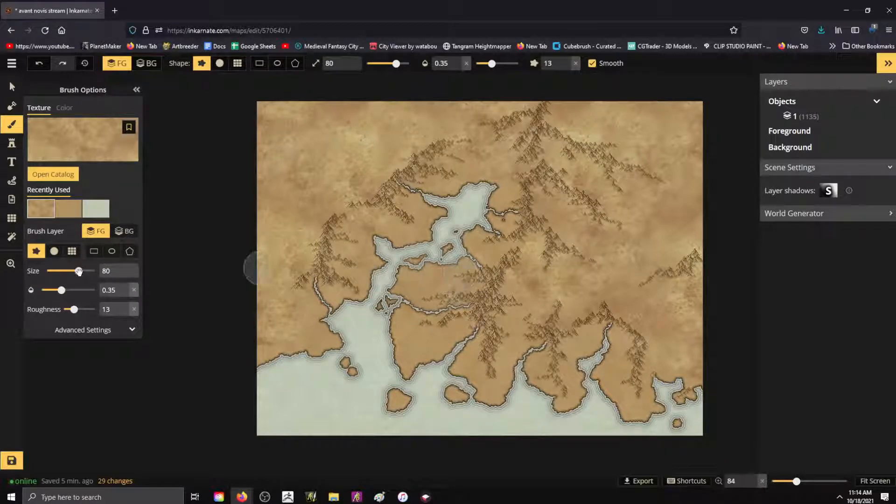
# Raise the brush opacity to 0.54 and paint the stained texture over the land around the southeastern mountains.
pyautogui.moveTo(61, 290); pyautogui.dragTo(71, 290)
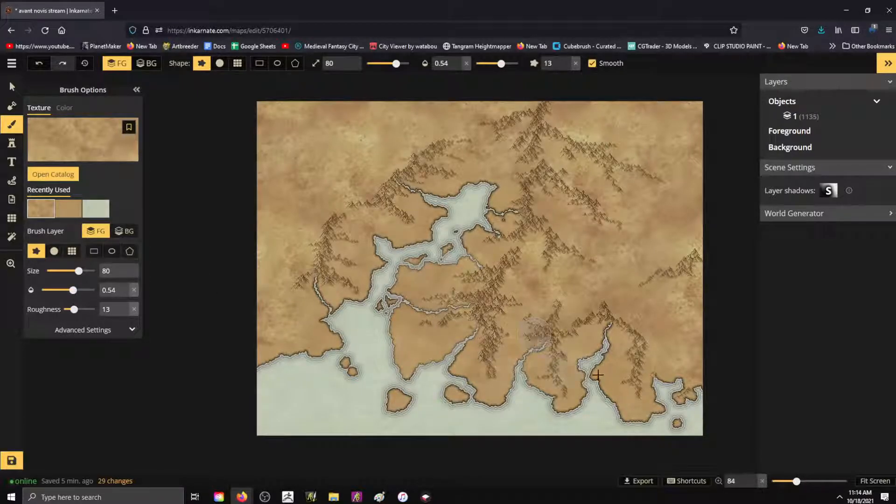
pyautogui.click(599, 316)
pyautogui.click(593, 315)
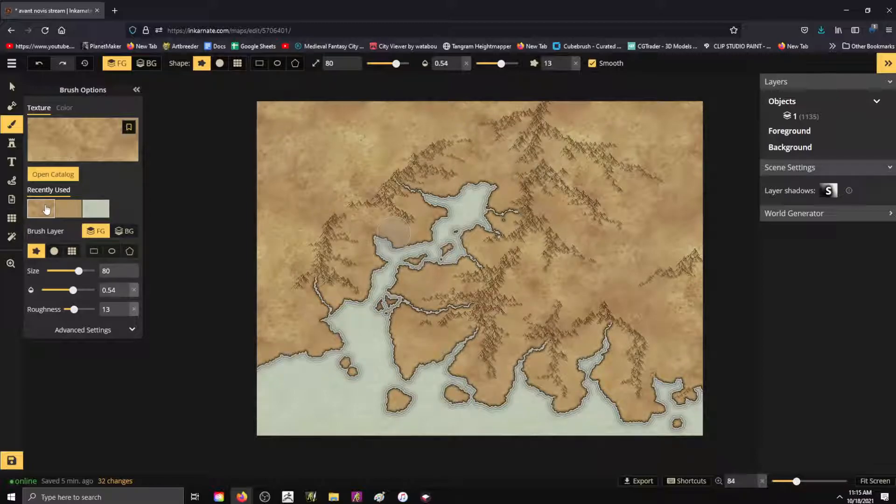
# Choose the Parchment Stained 1 texture for the foreground brush and lower its opacity to 0.2, undoing the test stroke.
pyautogui.click(47, 174)
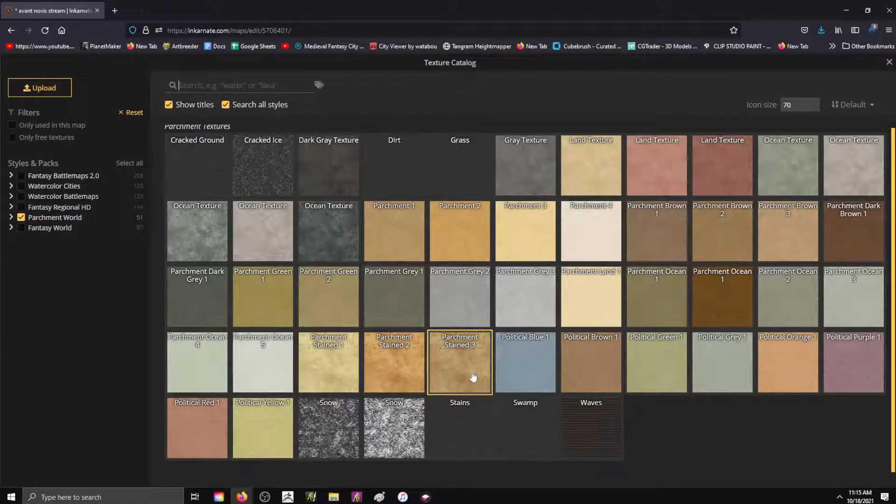
pyautogui.click(346, 386)
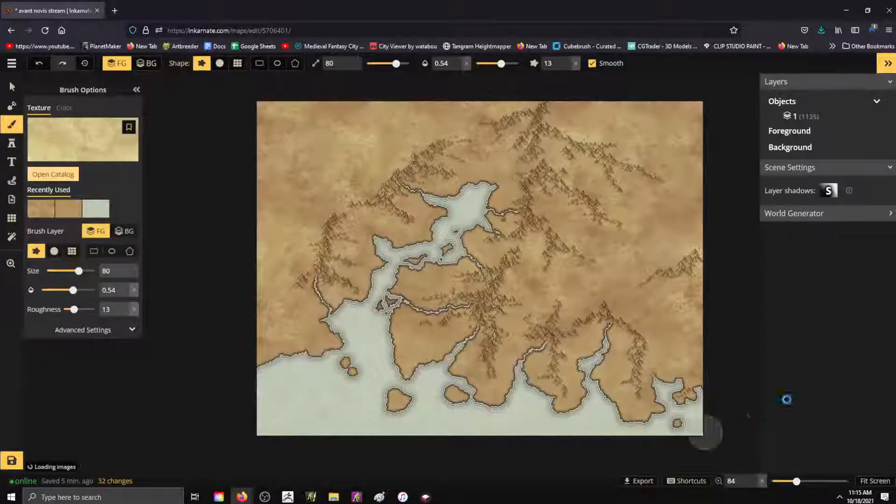
pyautogui.moveTo(589, 231)
pyautogui.mouseDown()
pyautogui.moveTo(618, 256)
pyautogui.moveTo(634, 246)
pyautogui.mouseUp()
pyautogui.hotkey('ctrl', 'z')
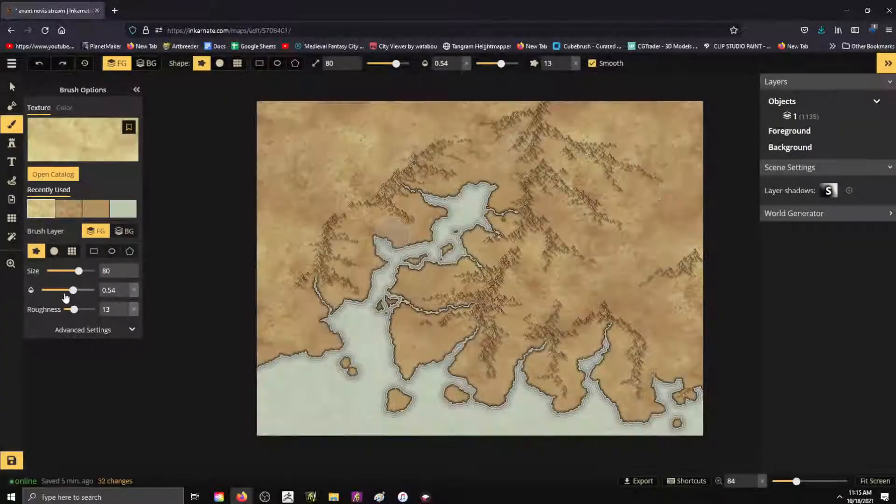
pyautogui.moveTo(66, 298); pyautogui.dragTo(51, 299)
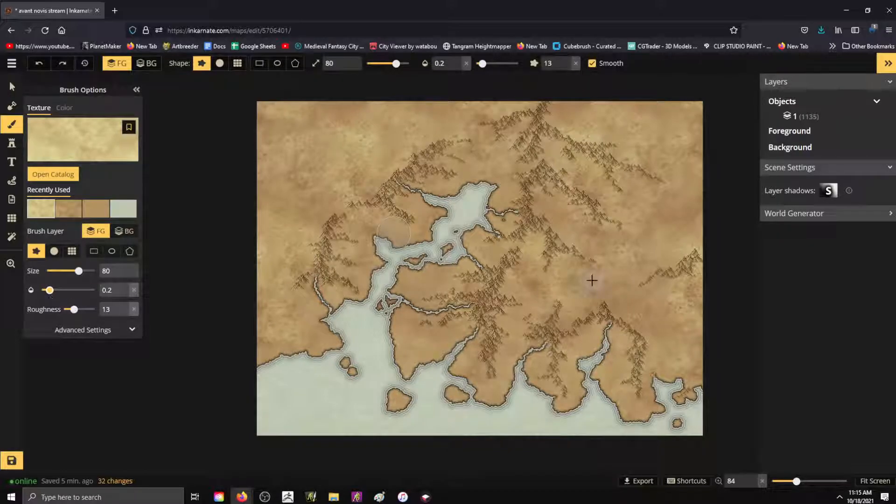
# Paint the lighter stained parchment texture over the eastern plains, the eastern coast and the northern land at size 80.
pyautogui.moveTo(588, 289)
pyautogui.mouseDown()
pyautogui.moveTo(684, 219)
pyautogui.moveTo(690, 169)
pyautogui.moveTo(678, 139)
pyautogui.moveTo(586, 111)
pyautogui.moveTo(653, 95)
pyautogui.moveTo(713, 107)
pyautogui.moveTo(661, 102)
pyautogui.moveTo(661, 128)
pyautogui.moveTo(706, 151)
pyautogui.moveTo(698, 206)
pyautogui.moveTo(636, 219)
pyautogui.moveTo(651, 233)
pyautogui.moveTo(686, 208)
pyautogui.moveTo(664, 213)
pyautogui.moveTo(658, 226)
pyautogui.moveTo(686, 219)
pyautogui.moveTo(671, 224)
pyautogui.moveTo(682, 211)
pyautogui.moveTo(691, 217)
pyautogui.moveTo(635, 241)
pyautogui.moveTo(637, 253)
pyautogui.moveTo(604, 286)
pyautogui.mouseUp()
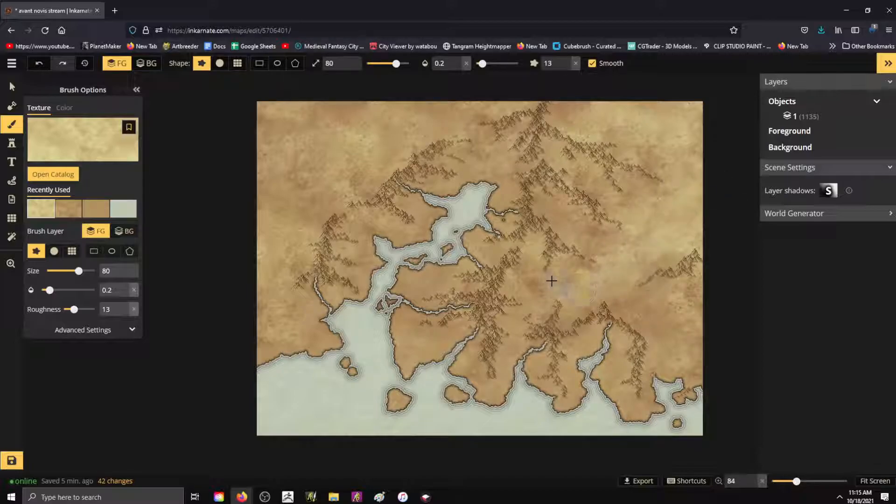
pyautogui.moveTo(656, 225)
pyautogui.mouseDown()
pyautogui.moveTo(634, 240)
pyautogui.moveTo(653, 229)
pyautogui.moveTo(653, 196)
pyautogui.moveTo(663, 212)
pyautogui.mouseUp()
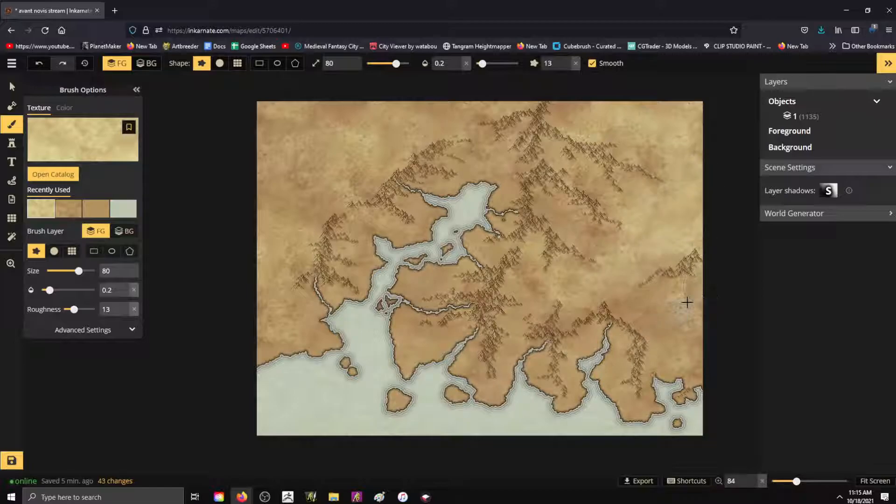
pyautogui.moveTo(683, 297)
pyautogui.mouseDown()
pyautogui.moveTo(659, 318)
pyautogui.moveTo(678, 340)
pyautogui.moveTo(717, 317)
pyautogui.mouseUp()
pyautogui.moveTo(276, 108)
pyautogui.mouseDown()
pyautogui.moveTo(322, 165)
pyautogui.moveTo(369, 136)
pyautogui.moveTo(385, 113)
pyautogui.moveTo(315, 104)
pyautogui.moveTo(311, 129)
pyautogui.moveTo(258, 157)
pyautogui.moveTo(277, 209)
pyautogui.moveTo(305, 210)
pyautogui.moveTo(274, 252)
pyautogui.moveTo(267, 307)
pyautogui.moveTo(272, 216)
pyautogui.moveTo(311, 178)
pyautogui.moveTo(296, 185)
pyautogui.moveTo(286, 168)
pyautogui.moveTo(266, 164)
pyautogui.moveTo(295, 99)
pyautogui.moveTo(307, 120)
pyautogui.moveTo(374, 109)
pyautogui.moveTo(268, 110)
pyautogui.moveTo(298, 110)
pyautogui.moveTo(344, 143)
pyautogui.moveTo(385, 138)
pyautogui.moveTo(401, 120)
pyautogui.moveTo(326, 193)
pyautogui.moveTo(438, 119)
pyautogui.moveTo(446, 103)
pyautogui.moveTo(473, 98)
pyautogui.moveTo(444, 124)
pyautogui.moveTo(460, 125)
pyautogui.moveTo(472, 106)
pyautogui.moveTo(488, 117)
pyautogui.mouseUp()
pyautogui.moveTo(629, 116); pyautogui.dragTo(675, 138)
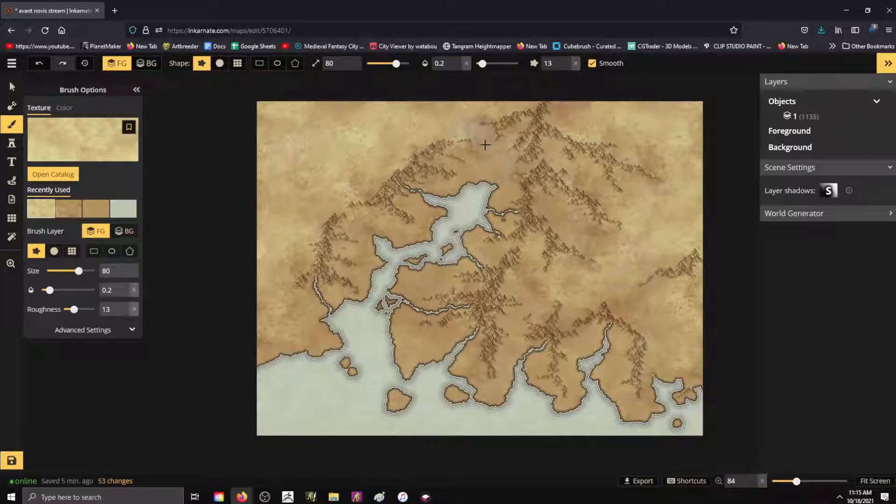
pyautogui.moveTo(487, 165)
pyautogui.mouseDown()
pyautogui.moveTo(443, 111)
pyautogui.moveTo(336, 144)
pyautogui.mouseUp()
pyautogui.moveTo(617, 245); pyautogui.dragTo(531, 299)
pyautogui.moveTo(654, 256)
pyautogui.mouseDown()
pyautogui.moveTo(573, 219)
pyautogui.moveTo(618, 251)
pyautogui.moveTo(574, 224)
pyautogui.moveTo(630, 245)
pyautogui.moveTo(614, 255)
pyautogui.moveTo(656, 237)
pyautogui.moveTo(578, 234)
pyautogui.moveTo(567, 219)
pyautogui.moveTo(582, 217)
pyautogui.moveTo(608, 296)
pyautogui.mouseUp()
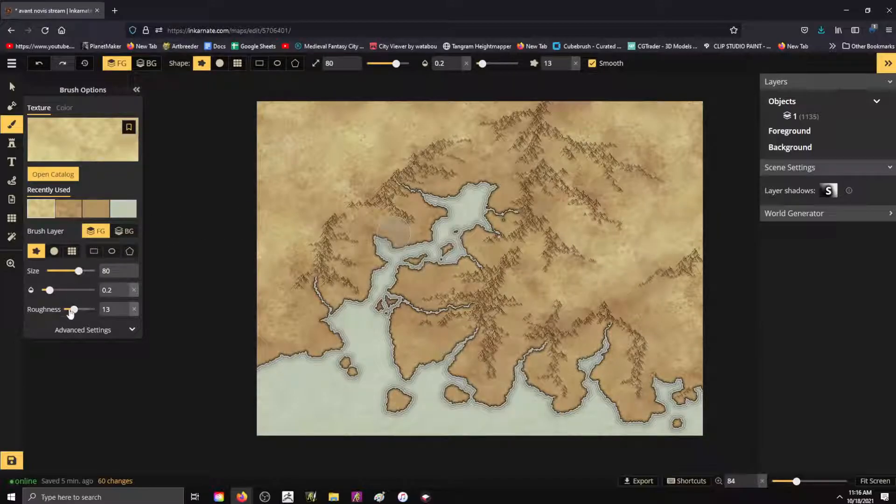
# Set the brush to opacity 0.19 and roughness 10 and paint Parchment Stained 3 along the northern and northwestern mountains.
pyautogui.moveTo(46, 290); pyautogui.dragTo(45, 290)
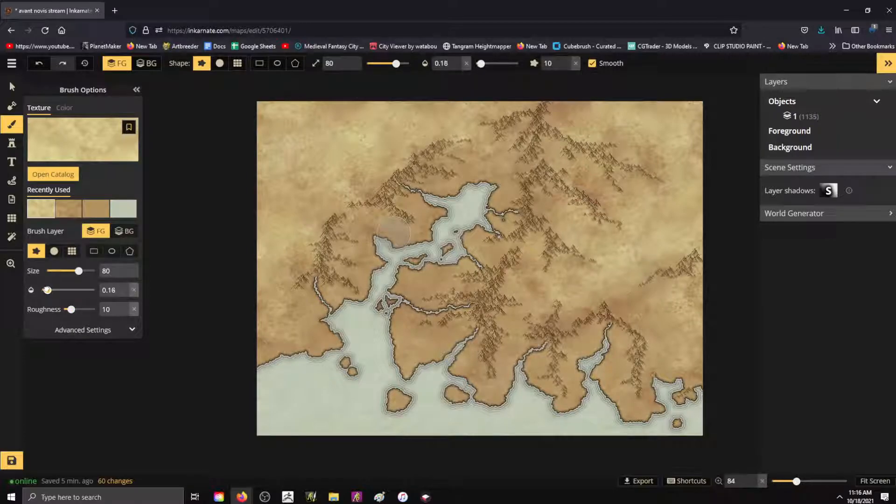
pyautogui.click(75, 209)
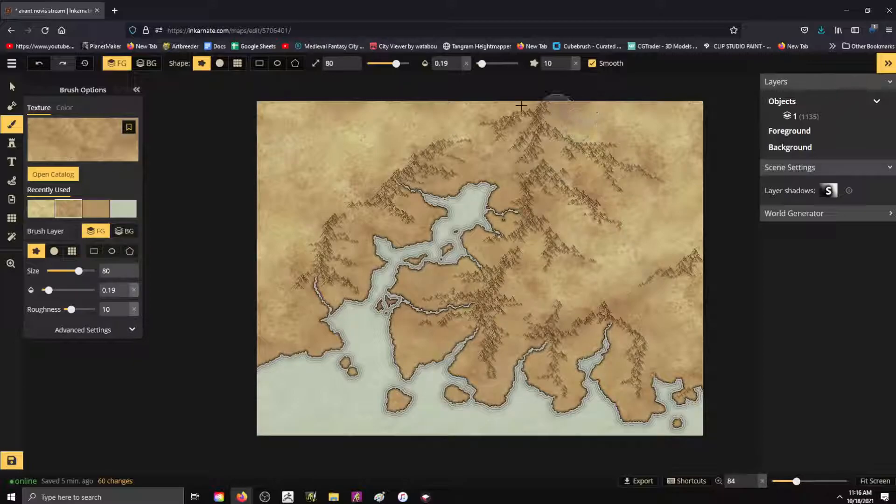
pyautogui.moveTo(338, 200)
pyautogui.mouseDown()
pyautogui.moveTo(375, 185)
pyautogui.moveTo(380, 197)
pyautogui.moveTo(351, 199)
pyautogui.moveTo(421, 149)
pyautogui.mouseUp()
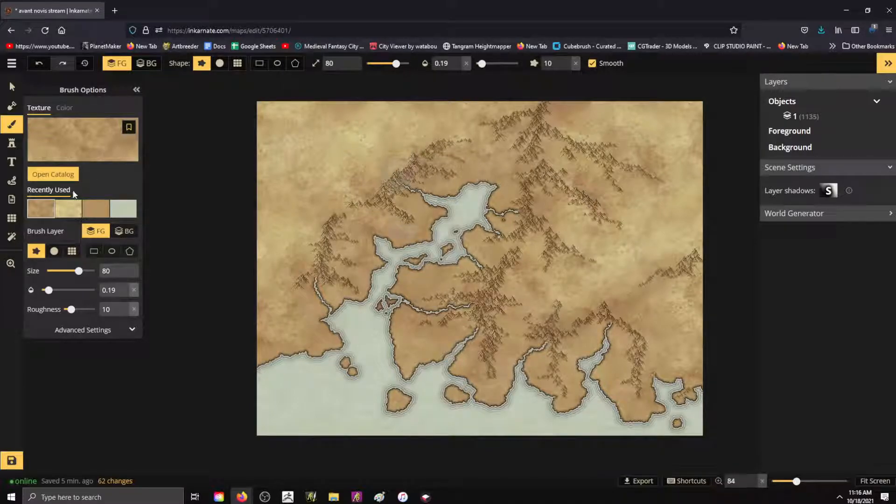
# Switch back to the Parchment Stained 1 texture and paint it over the northwestern, northern and eastern land at opacity 0.19.
pyautogui.click(76, 173)
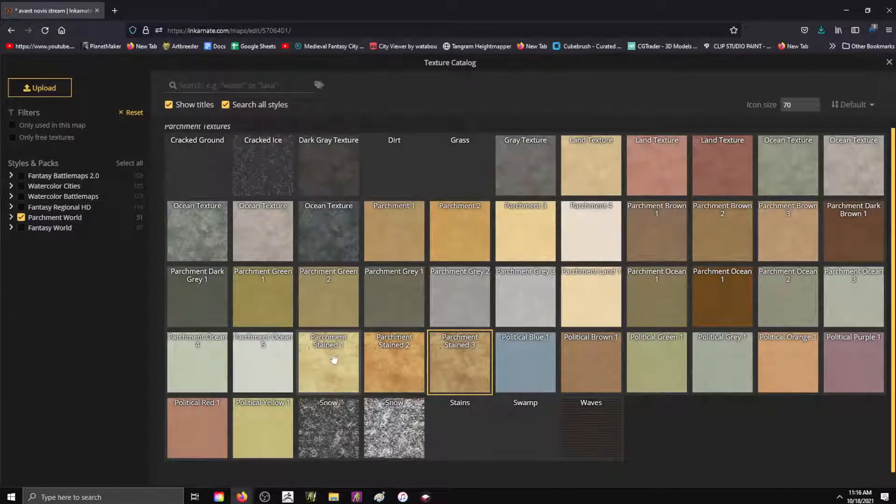
pyautogui.click(330, 354)
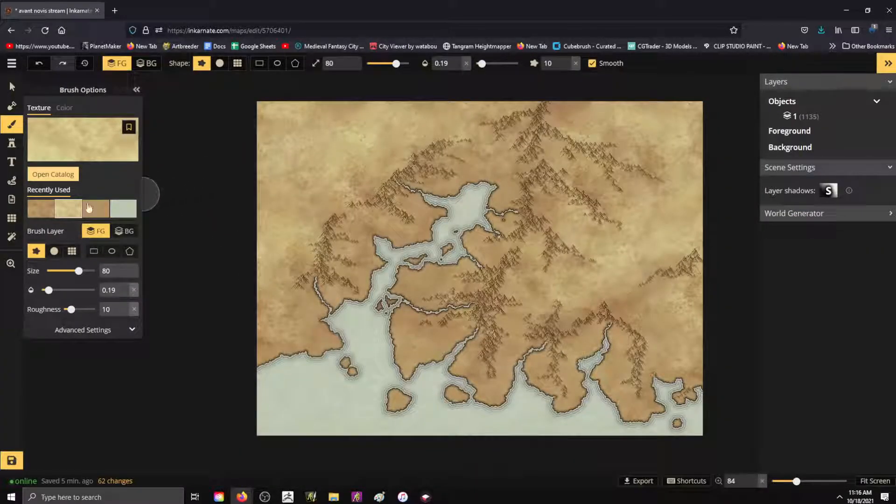
pyautogui.moveTo(306, 115)
pyautogui.mouseDown()
pyautogui.moveTo(237, 122)
pyautogui.moveTo(273, 125)
pyautogui.moveTo(325, 102)
pyautogui.mouseUp()
pyautogui.moveTo(247, 105)
pyautogui.mouseDown()
pyautogui.moveTo(356, 106)
pyautogui.moveTo(244, 113)
pyautogui.moveTo(271, 114)
pyautogui.moveTo(263, 142)
pyautogui.moveTo(284, 140)
pyautogui.moveTo(293, 149)
pyautogui.moveTo(287, 157)
pyautogui.moveTo(285, 130)
pyautogui.moveTo(281, 204)
pyautogui.moveTo(261, 211)
pyautogui.moveTo(266, 177)
pyautogui.moveTo(379, 121)
pyautogui.mouseUp()
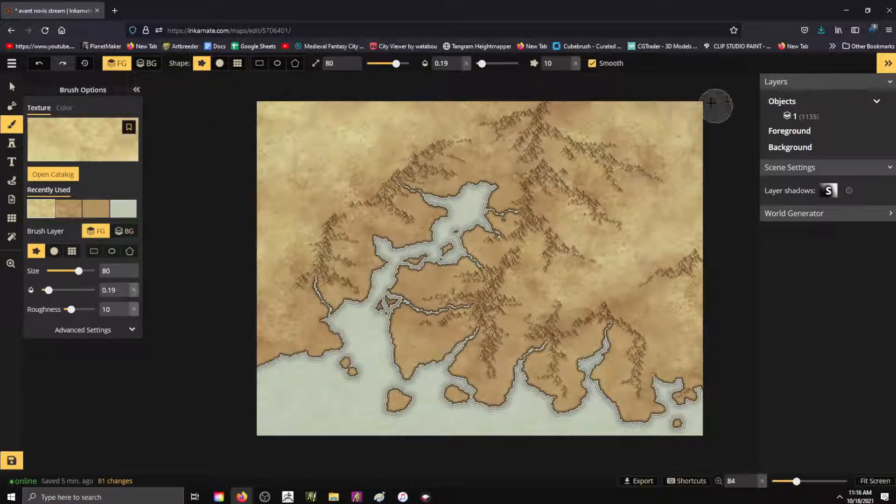
pyautogui.moveTo(575, 107)
pyautogui.mouseDown()
pyautogui.moveTo(685, 129)
pyautogui.moveTo(701, 153)
pyautogui.moveTo(718, 208)
pyautogui.moveTo(724, 303)
pyautogui.moveTo(661, 333)
pyautogui.moveTo(648, 309)
pyautogui.mouseUp()
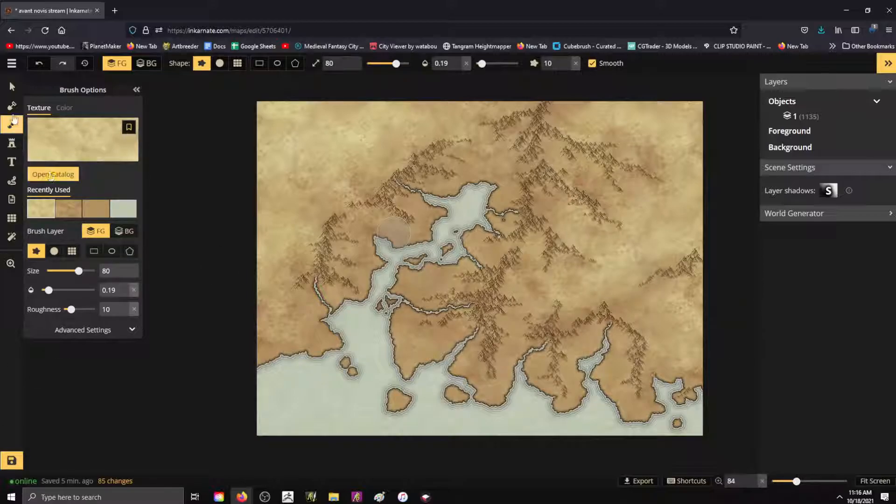
# Switch to the Stamp tool and choose the Dune stamp set from the Parchment World catalog.
pyautogui.click(11, 142)
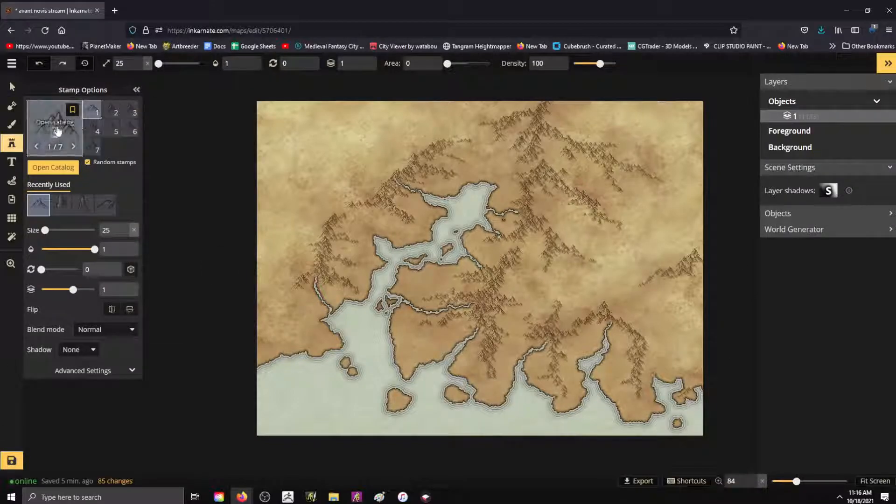
pyautogui.click(69, 172)
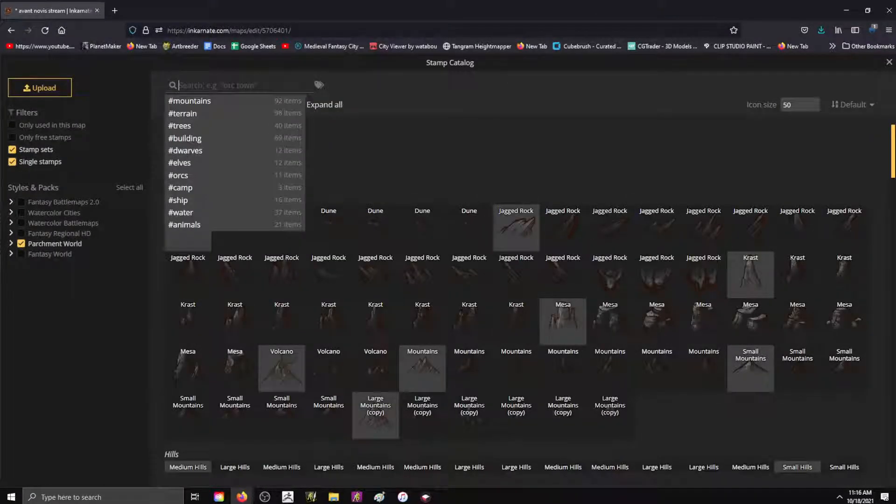
pyautogui.click(411, 86)
pyautogui.click(189, 226)
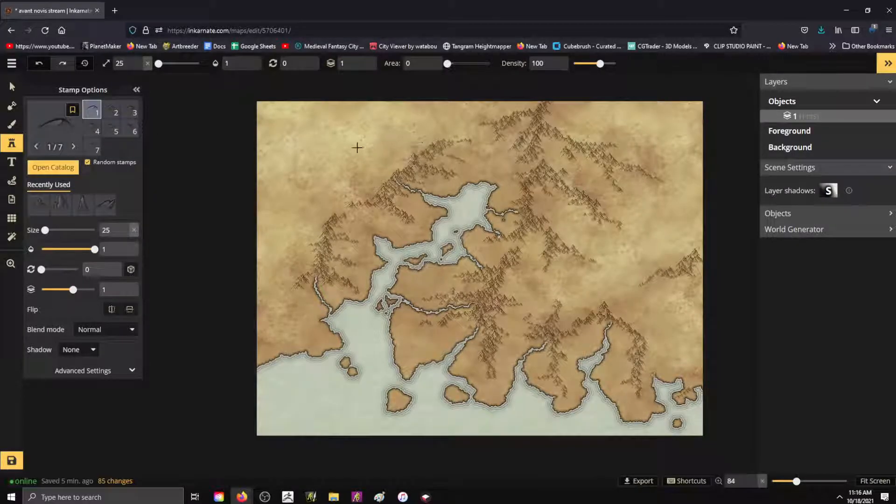
# Try placing dune stamps on the northern land at sizes 25 and 116, undoing both trials.
pyautogui.click(450, 135)
pyautogui.hotkey('ctrl', 'z')
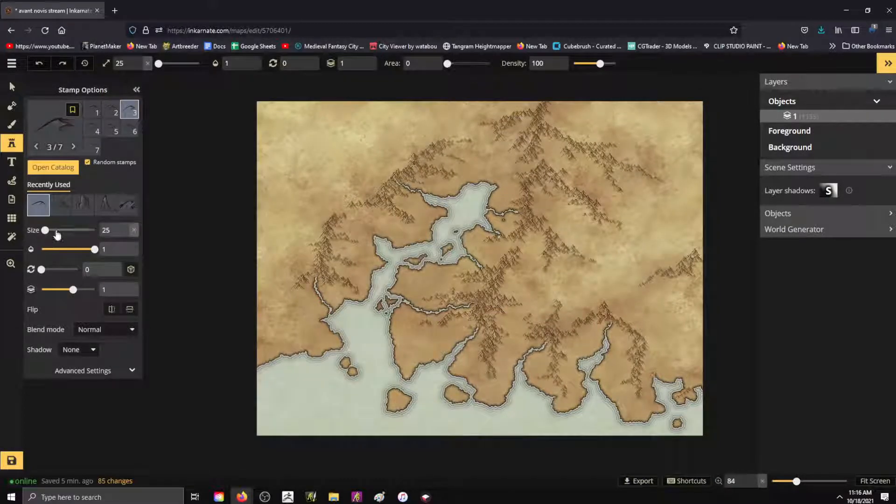
pyautogui.click(54, 231)
pyautogui.moveTo(378, 143); pyautogui.dragTo(329, 153)
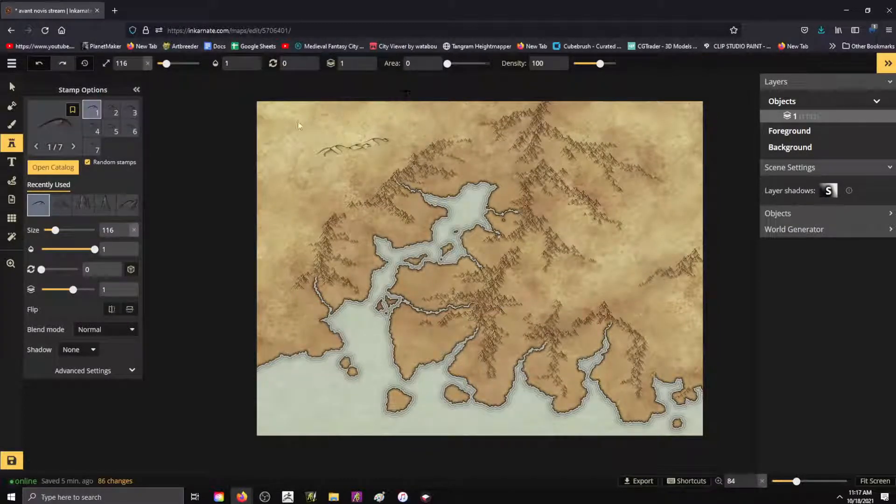
pyautogui.hotkey('ctrl', 'z')
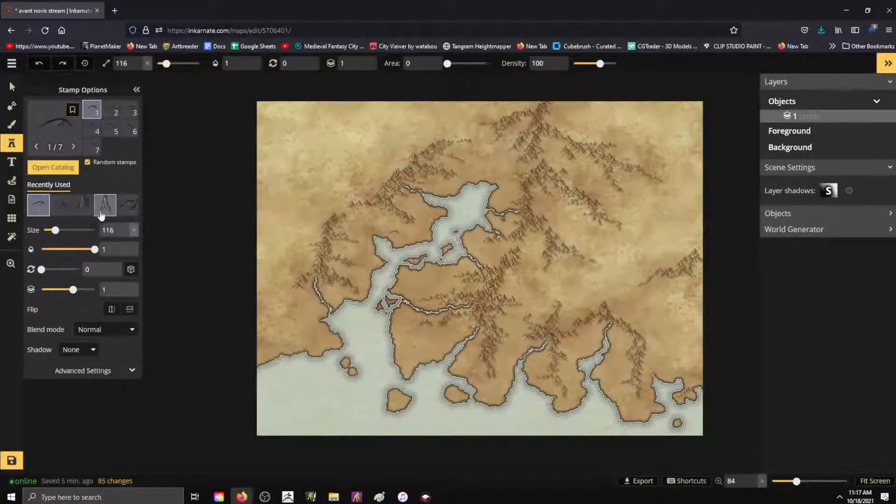
# Try a short row of dune stamps at size 42 on the northwestern land and undo it.
pyautogui.moveTo(55, 229); pyautogui.dragTo(49, 230)
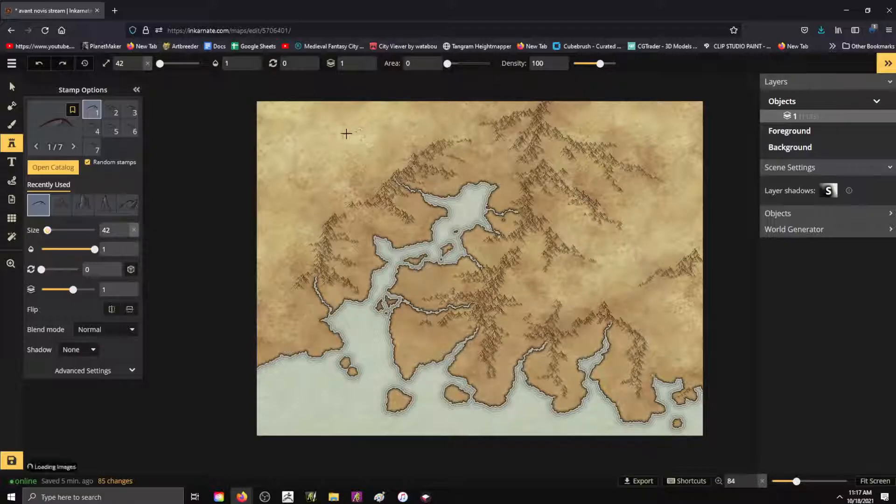
pyautogui.click(330, 136)
pyautogui.scroll(3, 303, 131)
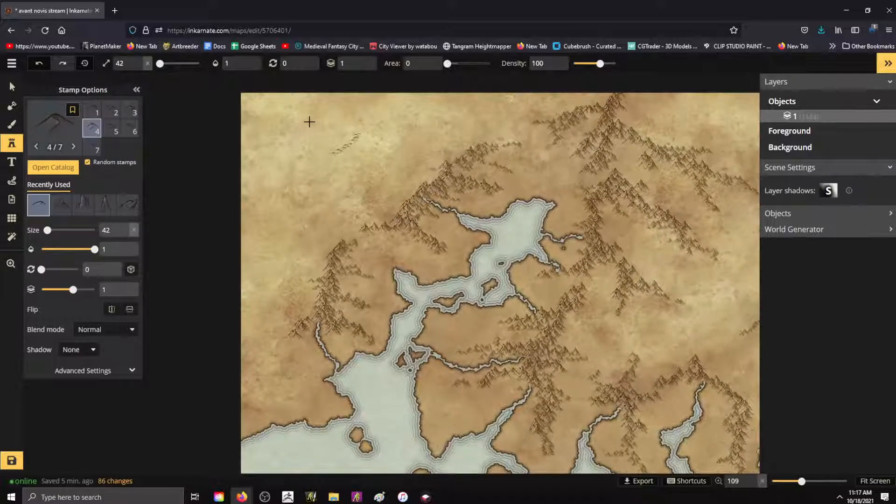
pyautogui.scroll(3, 306, 116)
pyautogui.scroll(2, 434, 178)
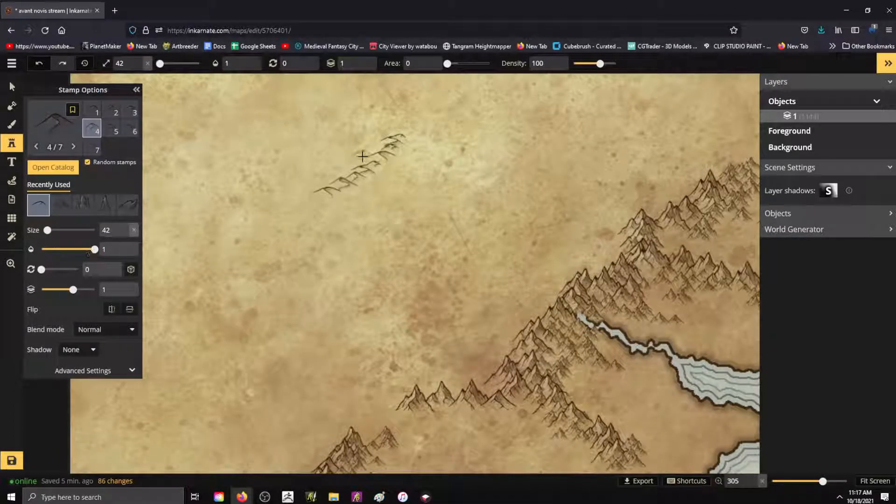
pyautogui.hotkey('ctrl', 'z')
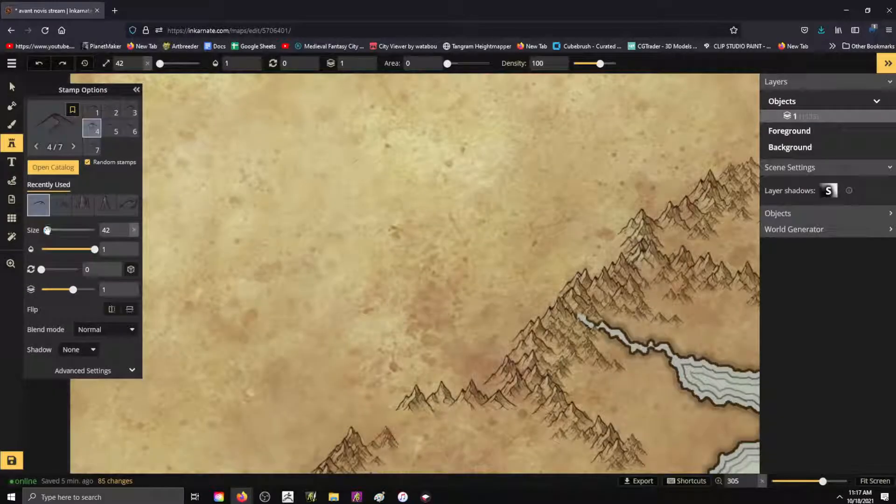
# Try a long diagonal row of dune stamps at size 77 beyond the northwestern mountains.
pyautogui.moveTo(47, 230); pyautogui.dragTo(51, 230)
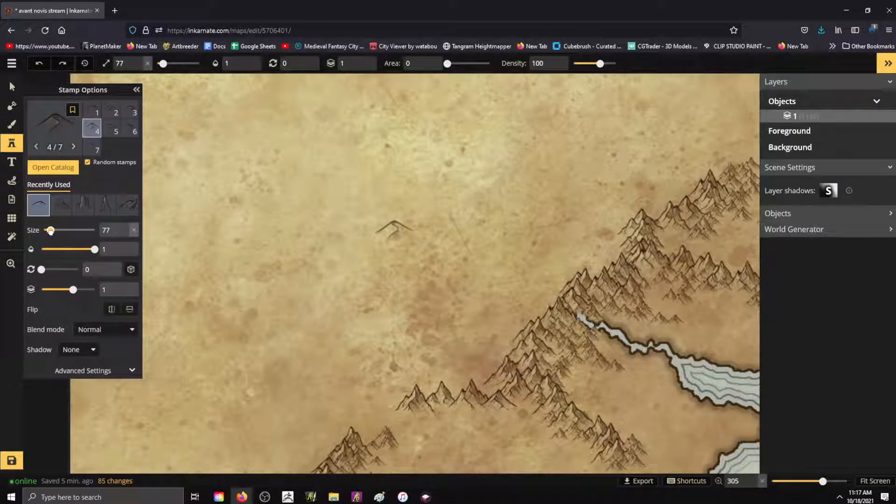
pyautogui.moveTo(484, 208)
pyautogui.mouseDown()
pyautogui.moveTo(376, 286)
pyautogui.moveTo(254, 340)
pyautogui.moveTo(235, 337)
pyautogui.mouseUp()
pyautogui.moveTo(403, 284); pyautogui.dragTo(453, 290)
pyautogui.scroll(-2, 556, 214)
pyautogui.scroll(-5, 555, 215)
pyautogui.hotkey('ctrl', 'z')
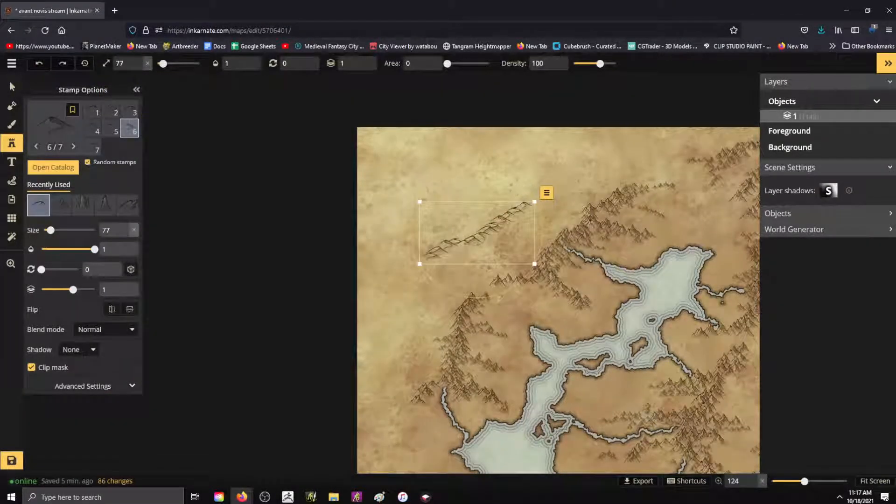
# Set the stamp size to 50 with the dune row selected, and delete the row after moving it northwest.
pyautogui.moveTo(112, 230); pyautogui.dragTo(94, 230)
pyautogui.write('50')
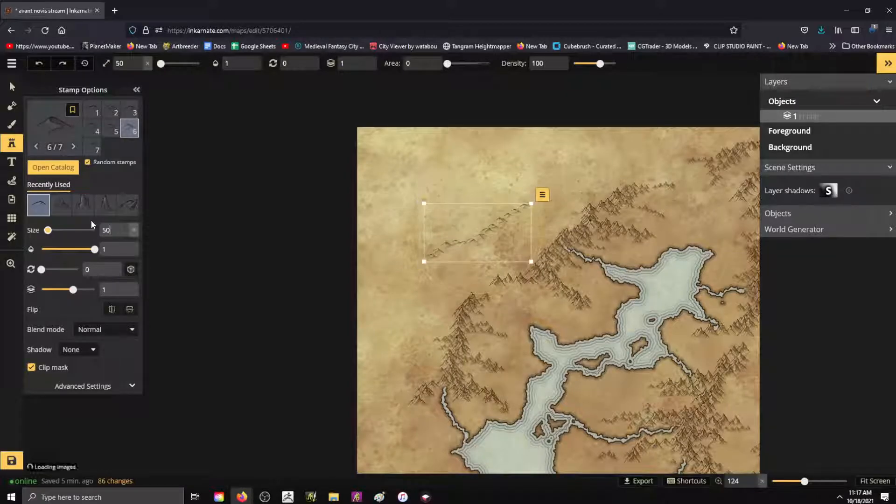
pyautogui.moveTo(481, 219); pyautogui.dragTo(421, 180)
pyautogui.press('Delete')
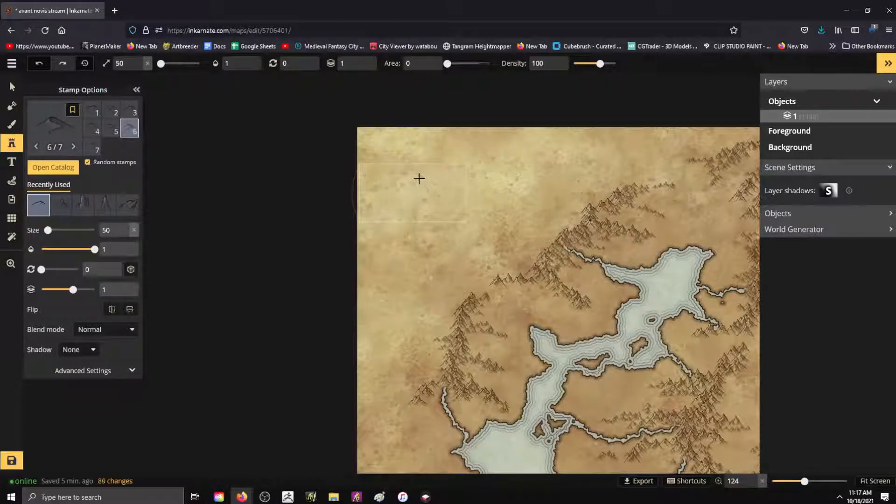
# Stamp a cluster of dunes at size 50 on the open land in the map's northwestern corner.
pyautogui.click(457, 172)
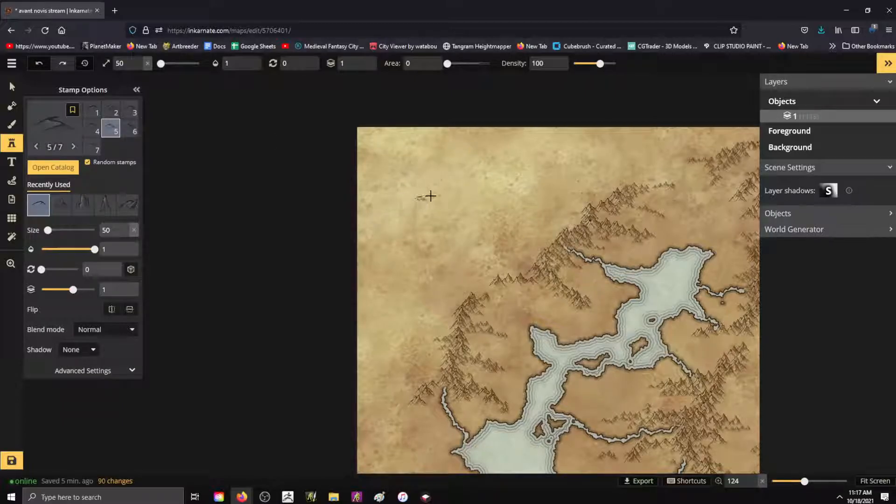
pyautogui.click(443, 185)
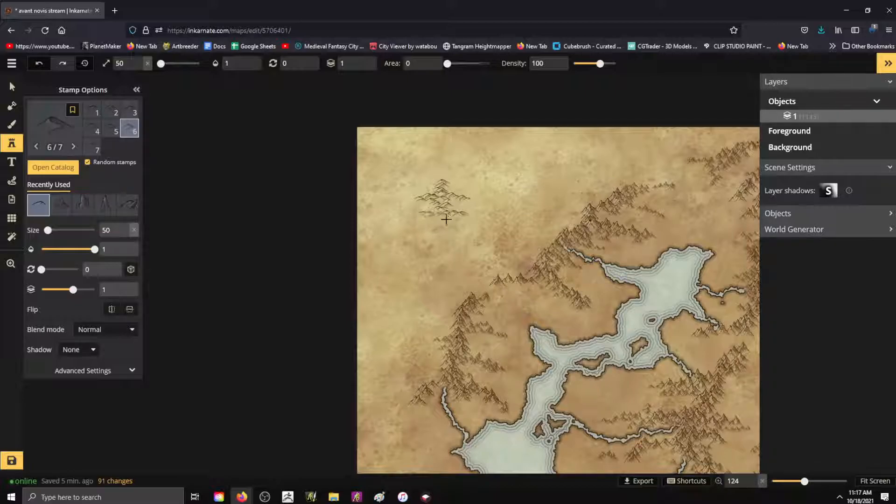
pyautogui.click(412, 243)
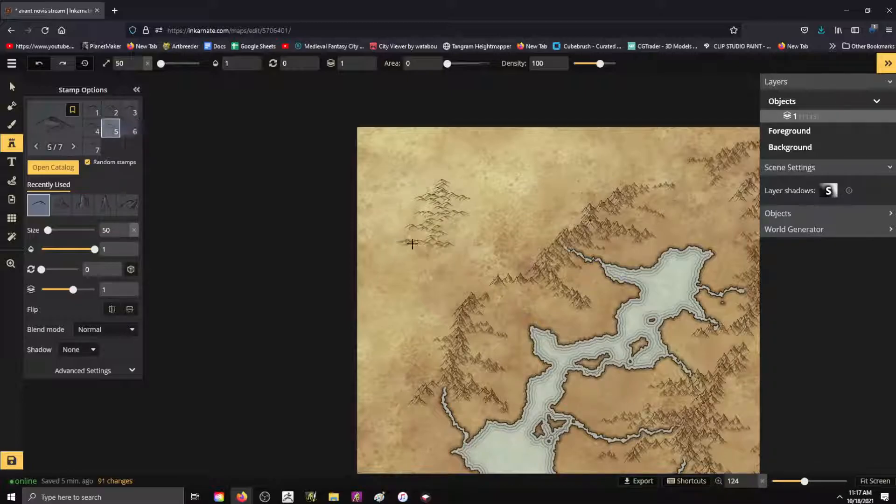
pyautogui.click(400, 183)
# Switch to Google Earth Pro and dismiss its start-up tips.
pyautogui.press('super')
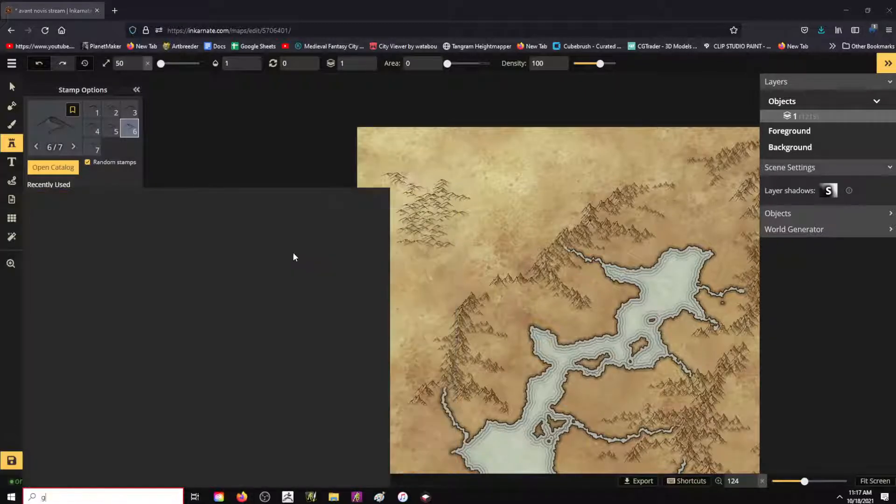
pyautogui.write('goo')
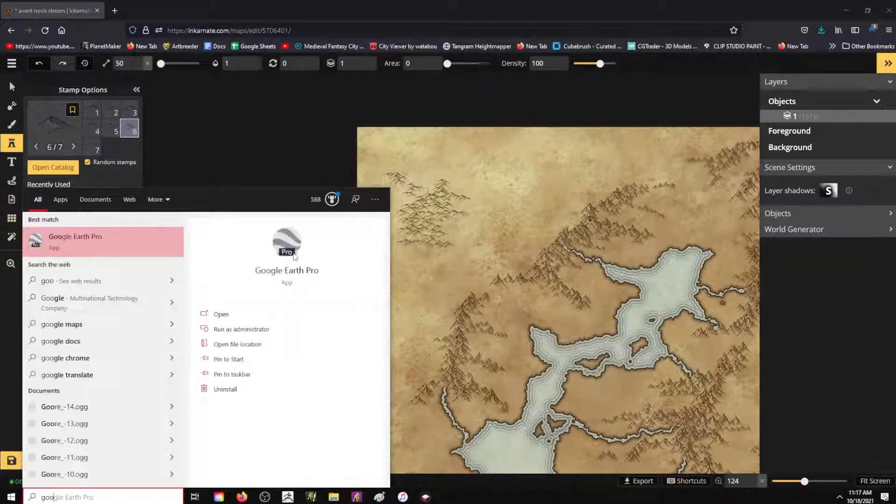
pyautogui.click(293, 256)
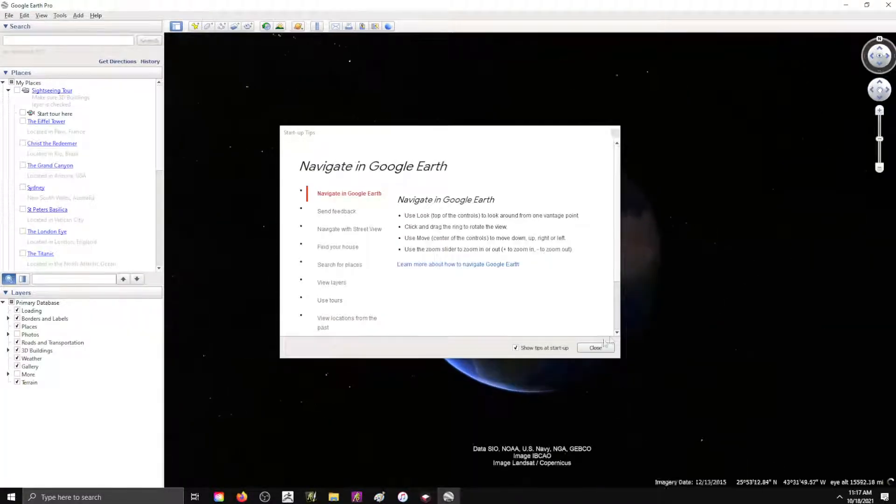
pyautogui.click(596, 348)
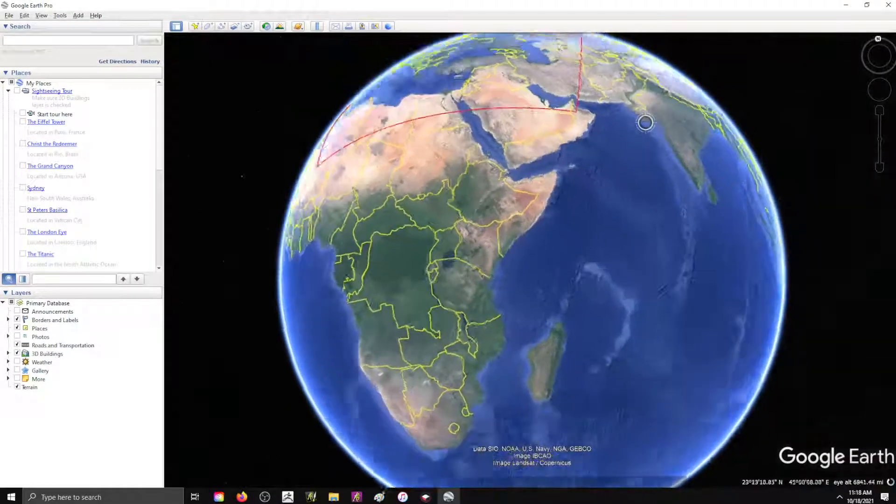
# Examine the dune patterns in the Sahara west of the Nile, from a regional view down to individual ridges.
pyautogui.moveTo(434, 149); pyautogui.dragTo(614, 274)
pyautogui.scroll(2, 558, 243)
pyautogui.scroll(8, 560, 242)
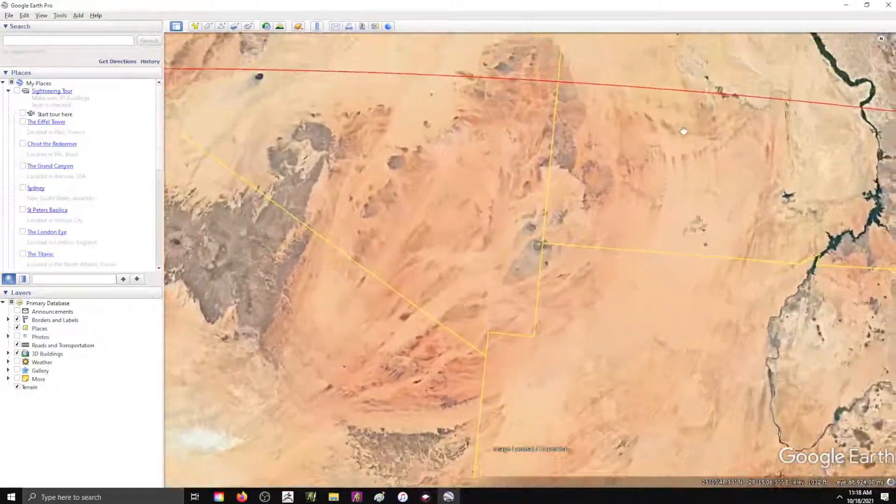
pyautogui.moveTo(683, 131); pyautogui.dragTo(612, 210)
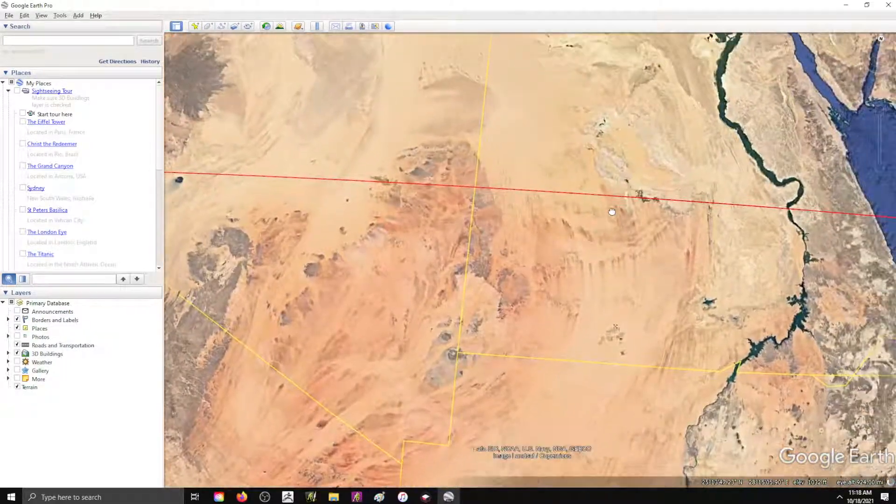
pyautogui.scroll(3, 652, 388)
pyautogui.scroll(2, 611, 181)
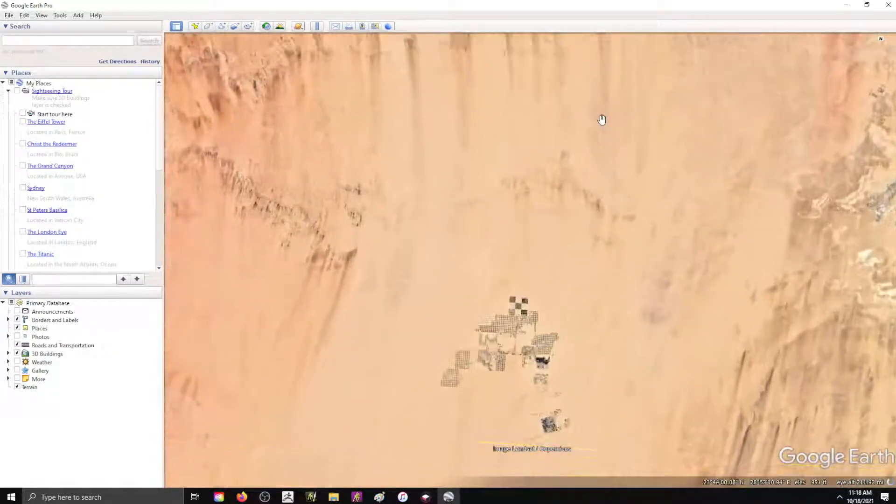
pyautogui.scroll(3, 533, 265)
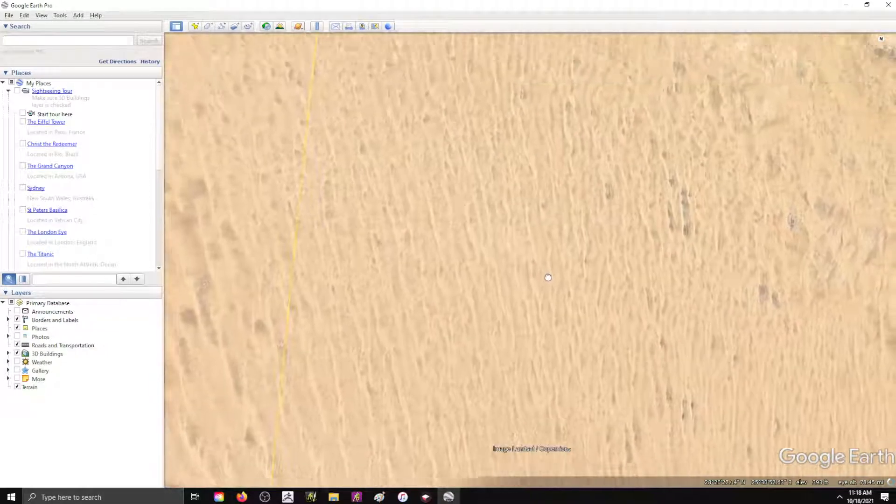
pyautogui.moveTo(548, 274); pyautogui.dragTo(472, 328)
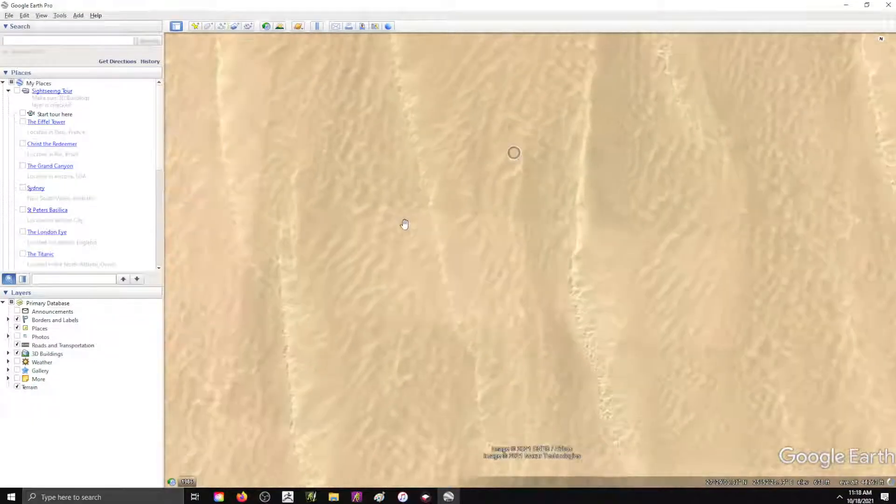
pyautogui.scroll(-3, 511, 243)
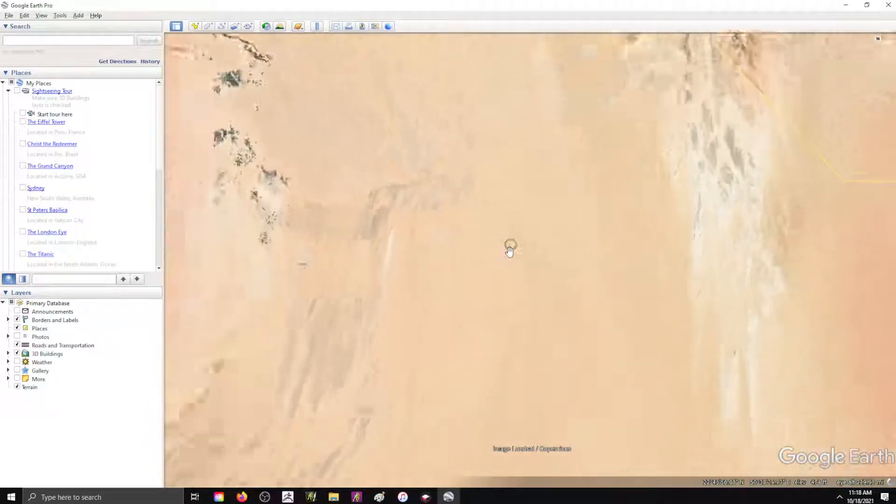
# Examine the shape and spacing of the Arabian dune ridges near the Oman border, and return to the Inkarnate map.
pyautogui.scroll(8, 518, 186)
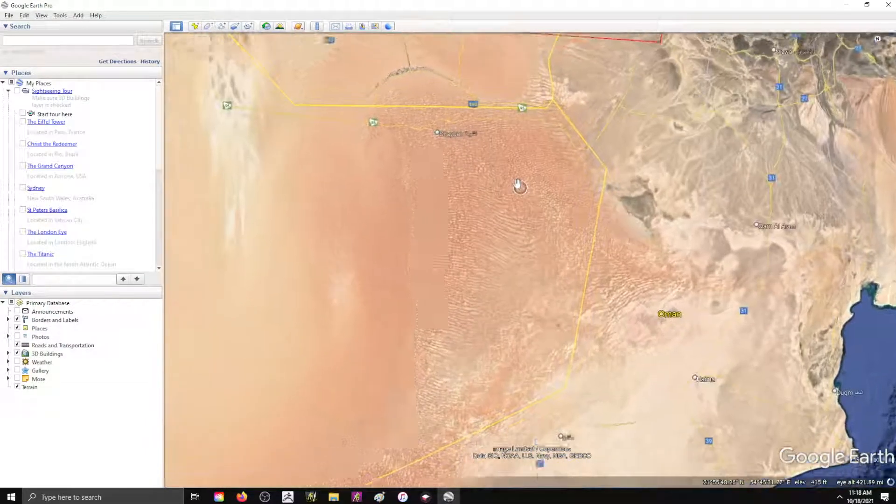
pyautogui.scroll(10, 481, 198)
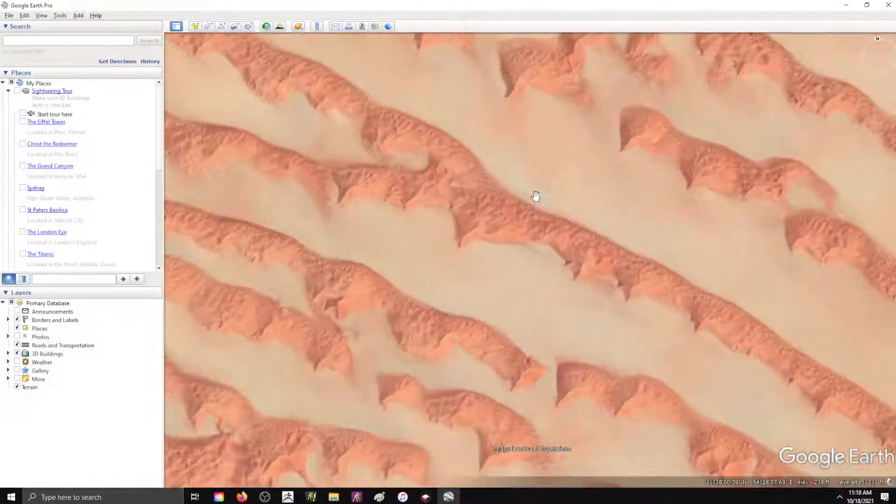
pyautogui.moveTo(536, 196); pyautogui.dragTo(813, 330)
pyautogui.scroll(-2, 728, 287)
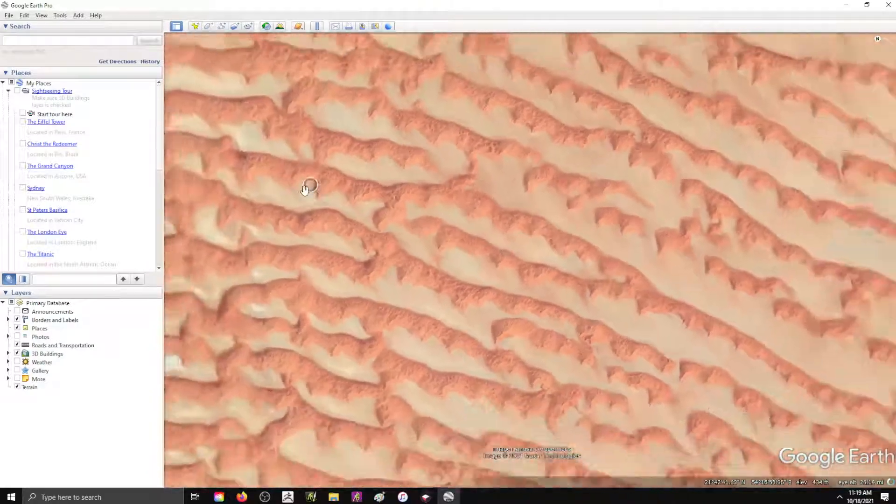
pyautogui.scroll(-6, 490, 144)
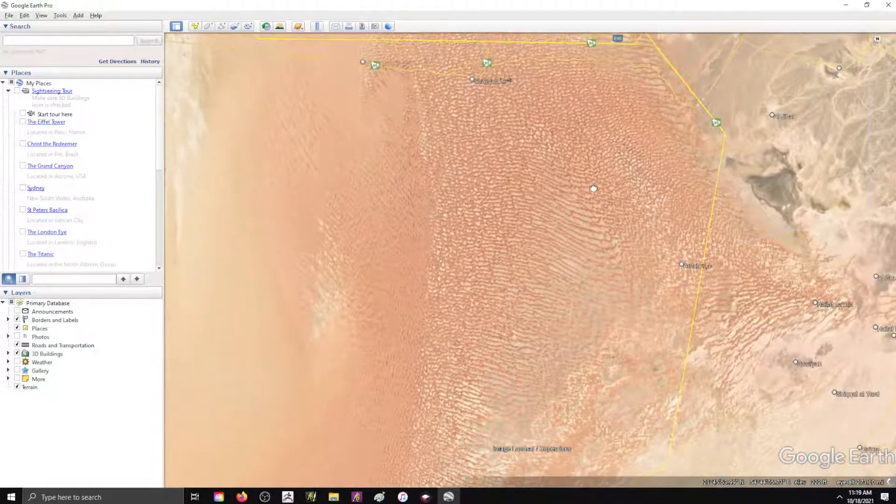
pyautogui.moveTo(593, 188); pyautogui.dragTo(595, 204)
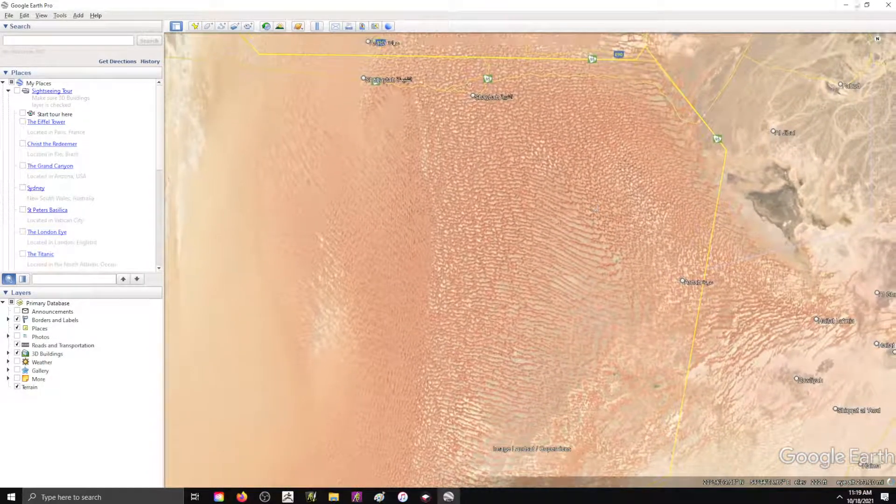
pyautogui.click(846, 5)
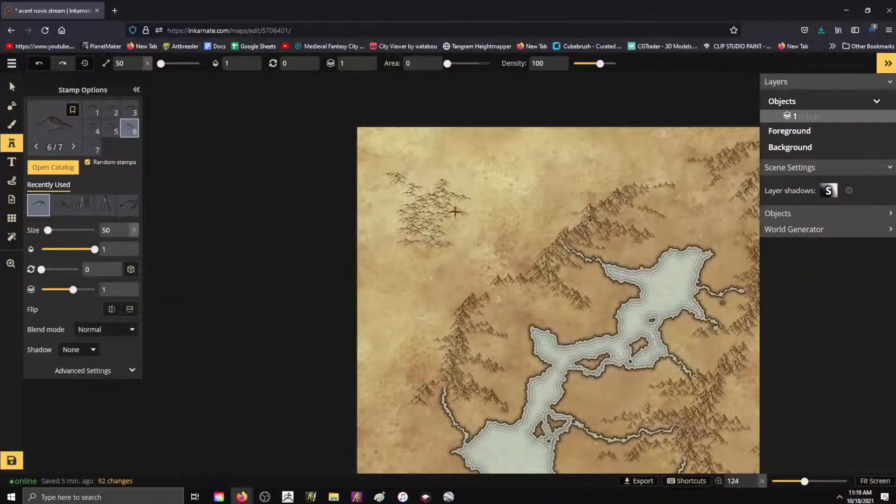
# Try long winding rows of dune stamps at size 50 across the northern land, extending east and west of the existing cluster.
pyautogui.moveTo(507, 189); pyautogui.dragTo(562, 192)
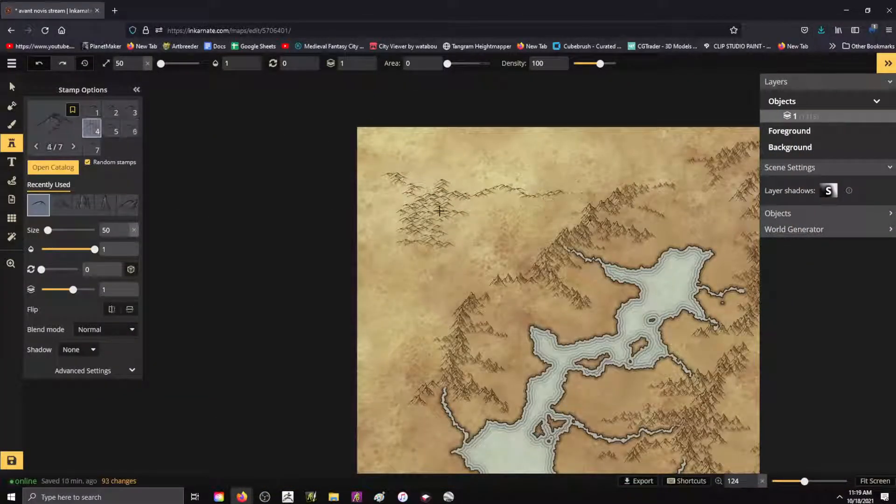
pyautogui.moveTo(469, 216); pyautogui.dragTo(535, 212)
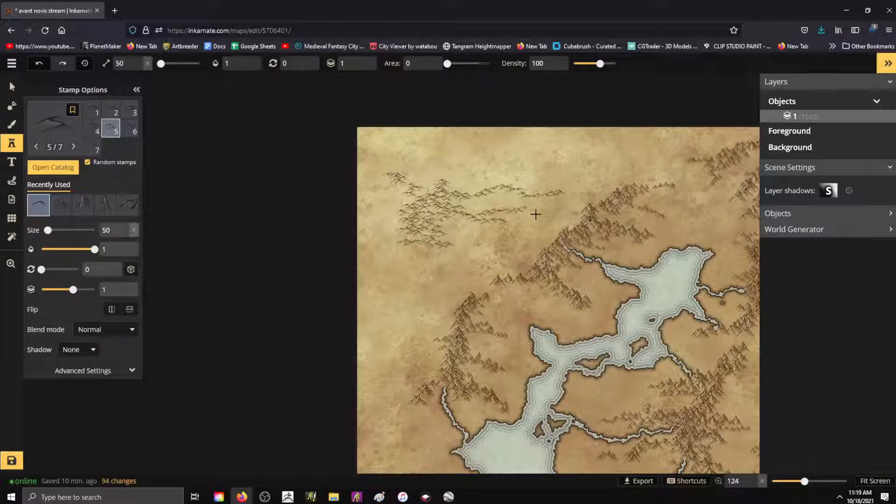
pyautogui.moveTo(441, 251); pyautogui.dragTo(490, 263)
pyautogui.moveTo(459, 154)
pyautogui.mouseDown()
pyautogui.moveTo(568, 153)
pyautogui.moveTo(505, 158)
pyautogui.moveTo(555, 172)
pyautogui.moveTo(525, 174)
pyautogui.moveTo(547, 181)
pyautogui.moveTo(593, 179)
pyautogui.moveTo(573, 158)
pyautogui.moveTo(635, 152)
pyautogui.mouseUp()
pyautogui.click(613, 139)
pyautogui.moveTo(459, 157)
pyautogui.mouseDown()
pyautogui.moveTo(421, 166)
pyautogui.moveTo(372, 151)
pyautogui.mouseUp()
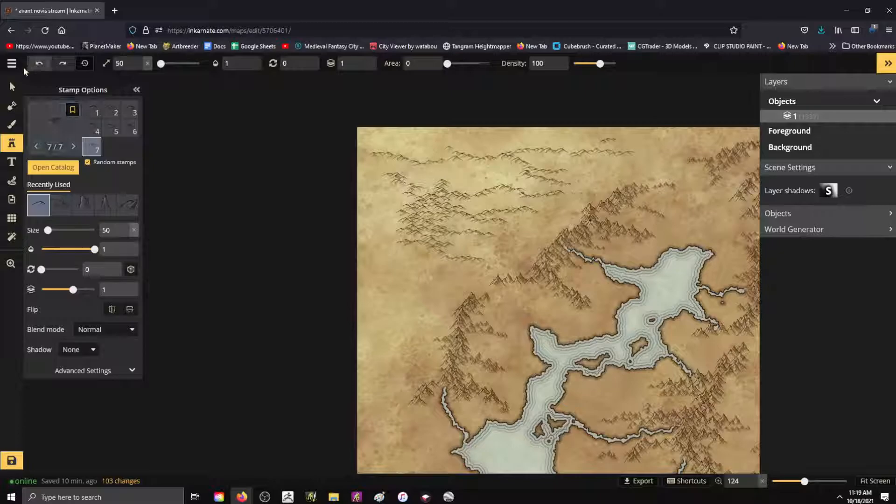
# Delete the dune cluster and row sections in the map's northwestern corner.
pyautogui.click(11, 86)
pyautogui.moveTo(310, 119); pyautogui.dragTo(479, 250)
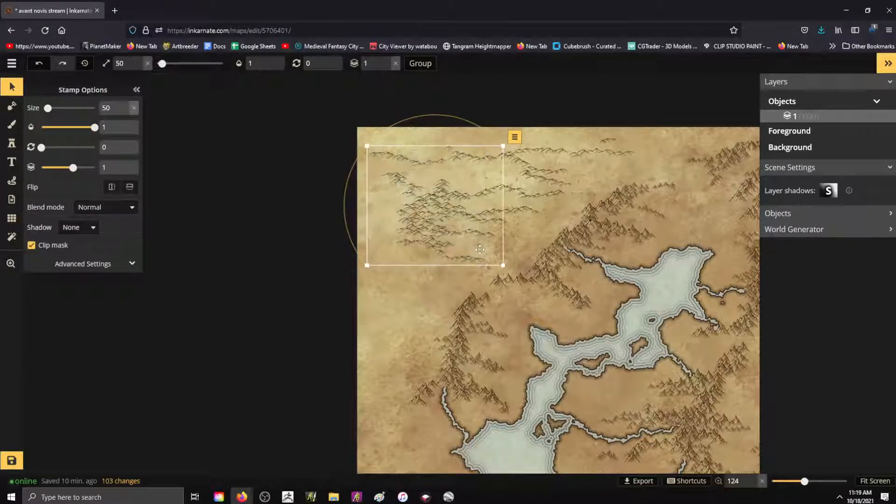
pyautogui.press('Delete')
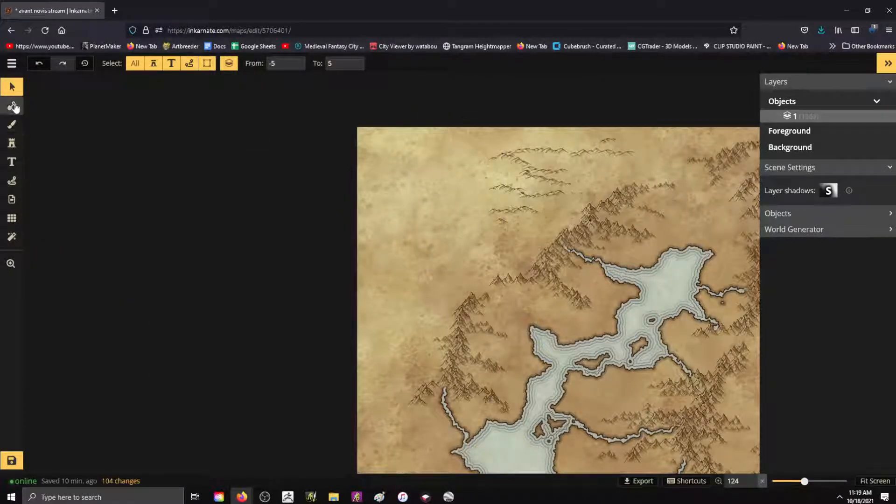
# Try a dense field of branching dune rows at size 50 from the map's northern edge down to its western edge.
pyautogui.click(12, 123)
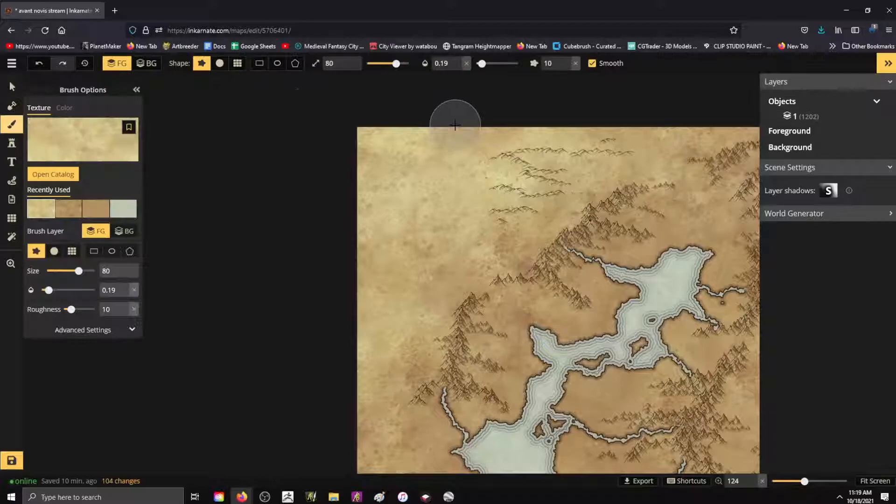
pyautogui.click(12, 143)
pyautogui.click(392, 169)
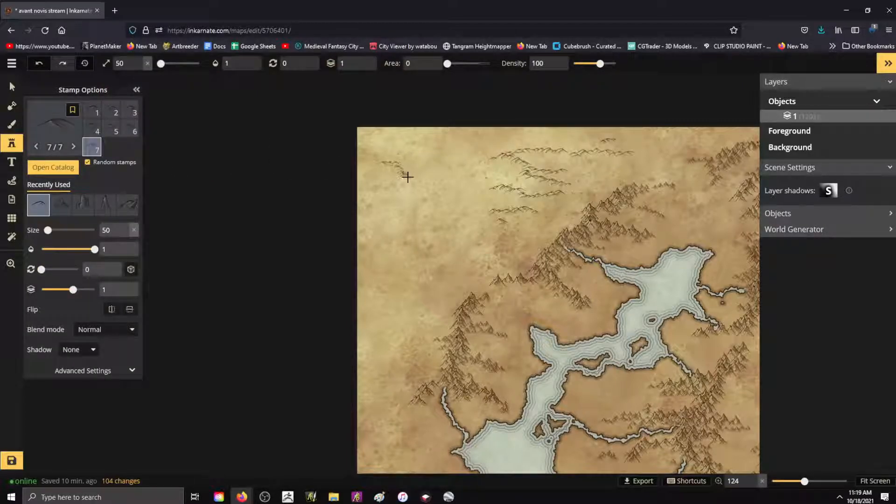
pyautogui.moveTo(417, 175)
pyautogui.mouseDown()
pyautogui.moveTo(438, 168)
pyautogui.moveTo(413, 180)
pyautogui.moveTo(423, 178)
pyautogui.moveTo(435, 194)
pyautogui.moveTo(376, 198)
pyautogui.moveTo(461, 210)
pyautogui.mouseUp()
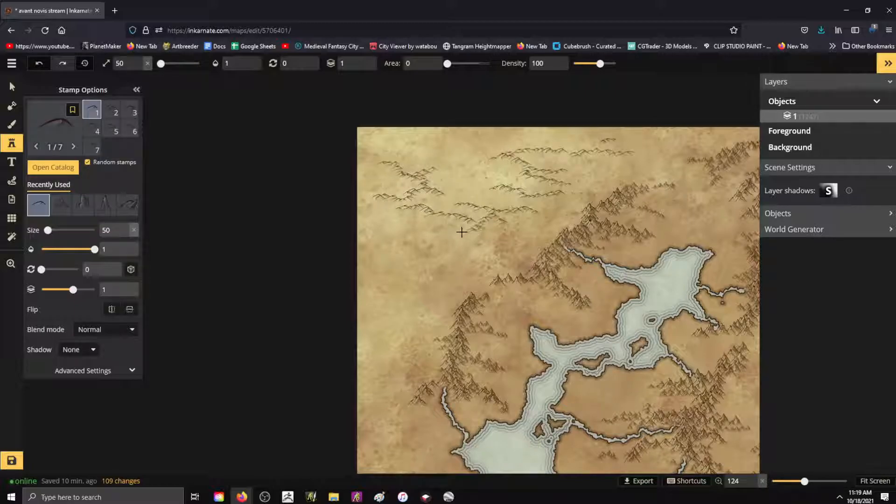
pyautogui.moveTo(419, 147)
pyautogui.mouseDown()
pyautogui.moveTo(514, 177)
pyautogui.moveTo(434, 206)
pyautogui.moveTo(433, 227)
pyautogui.moveTo(415, 234)
pyautogui.moveTo(413, 253)
pyautogui.moveTo(437, 269)
pyautogui.moveTo(399, 267)
pyautogui.moveTo(393, 301)
pyautogui.moveTo(370, 306)
pyautogui.mouseUp()
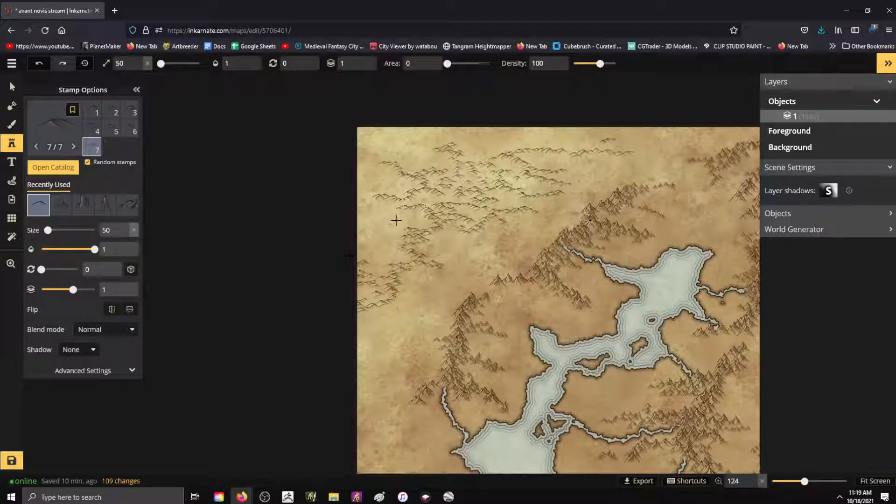
pyautogui.moveTo(462, 199)
pyautogui.mouseDown()
pyautogui.moveTo(501, 193)
pyautogui.moveTo(419, 185)
pyautogui.moveTo(491, 161)
pyautogui.moveTo(511, 134)
pyautogui.moveTo(489, 131)
pyautogui.moveTo(522, 130)
pyautogui.mouseUp()
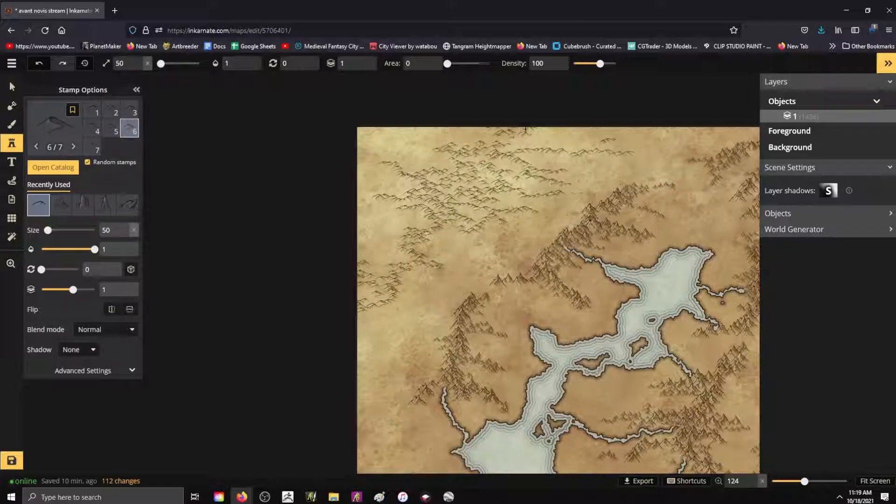
pyautogui.moveTo(359, 139)
pyautogui.mouseDown()
pyautogui.moveTo(373, 154)
pyautogui.moveTo(417, 156)
pyautogui.moveTo(361, 181)
pyautogui.moveTo(361, 221)
pyautogui.moveTo(369, 228)
pyautogui.moveTo(339, 242)
pyautogui.moveTo(403, 192)
pyautogui.moveTo(423, 217)
pyautogui.moveTo(392, 229)
pyautogui.moveTo(404, 169)
pyautogui.moveTo(455, 131)
pyautogui.moveTo(504, 138)
pyautogui.moveTo(452, 167)
pyautogui.mouseUp()
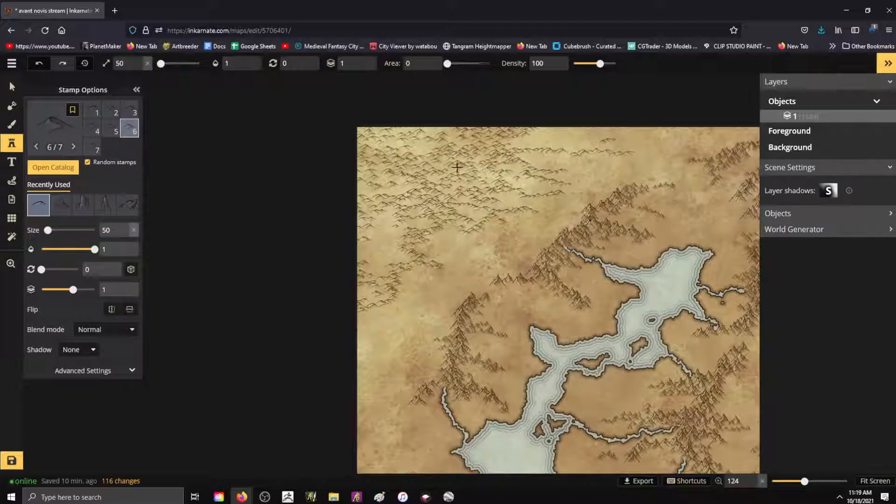
pyautogui.moveTo(522, 150)
pyautogui.mouseDown()
pyautogui.moveTo(478, 163)
pyautogui.moveTo(422, 162)
pyautogui.mouseUp()
# Delete the dense block of dunes in the map's northwestern corner.
pyautogui.press('alt')
pyautogui.scroll(-5, 286, 151)
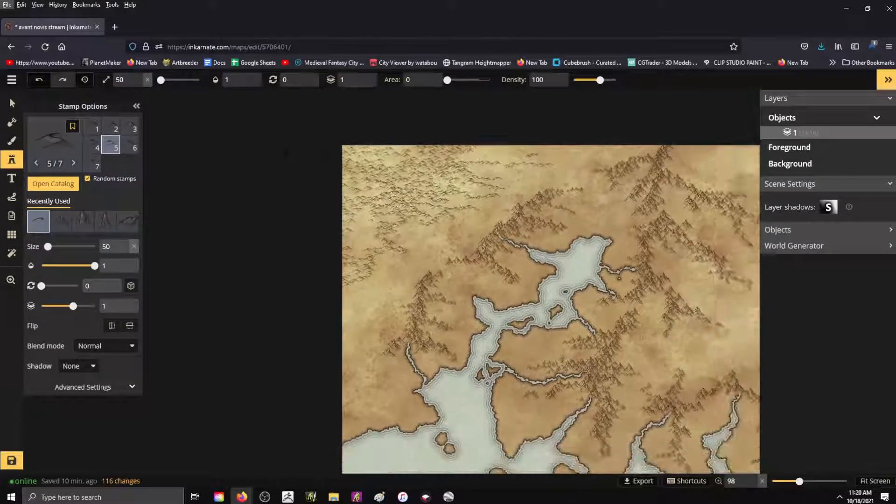
pyautogui.press('alt')
pyautogui.scroll(4, 305, 142)
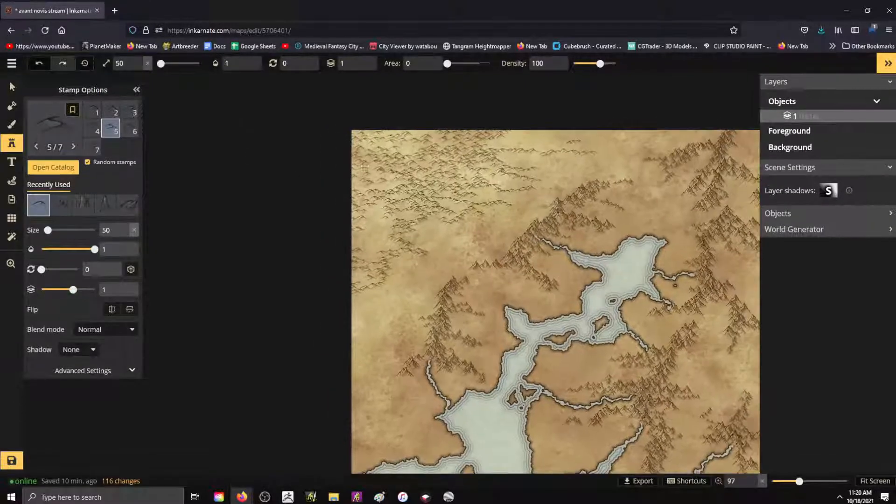
pyautogui.click(12, 87)
pyautogui.moveTo(315, 104); pyautogui.dragTo(456, 265)
pyautogui.press('Delete')
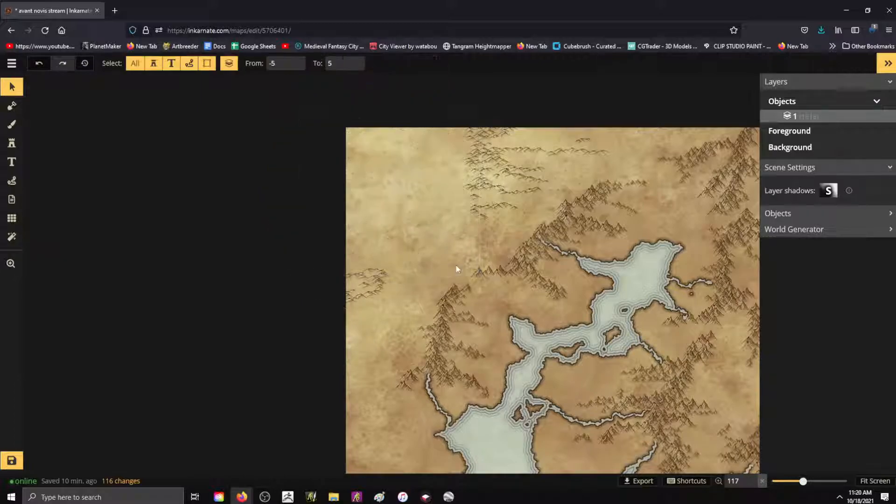
# Delete the remaining dune groups along the northern edge and on the western edge of the map.
pyautogui.moveTo(461, 76); pyautogui.dragTo(537, 210)
pyautogui.press('Delete')
pyautogui.moveTo(541, 83); pyautogui.dragTo(617, 158)
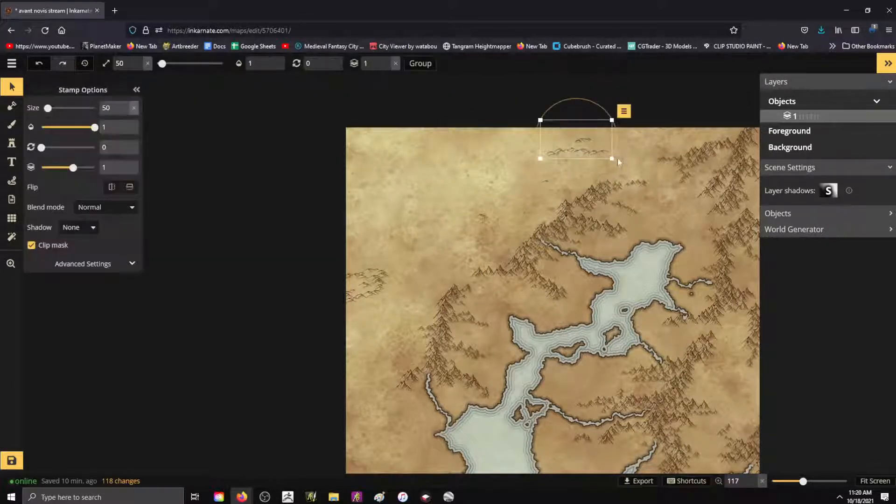
pyautogui.press('Delete')
pyautogui.moveTo(274, 222); pyautogui.dragTo(396, 320)
pyautogui.press('Delete')
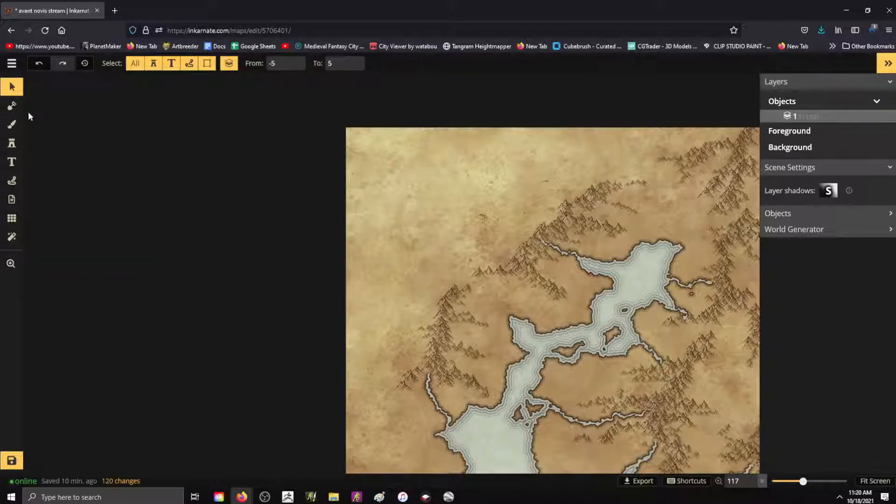
# Stamp loose, spaced dune rows at size 50 in the open desert northwest of the western mountain arc.
pyautogui.click(12, 124)
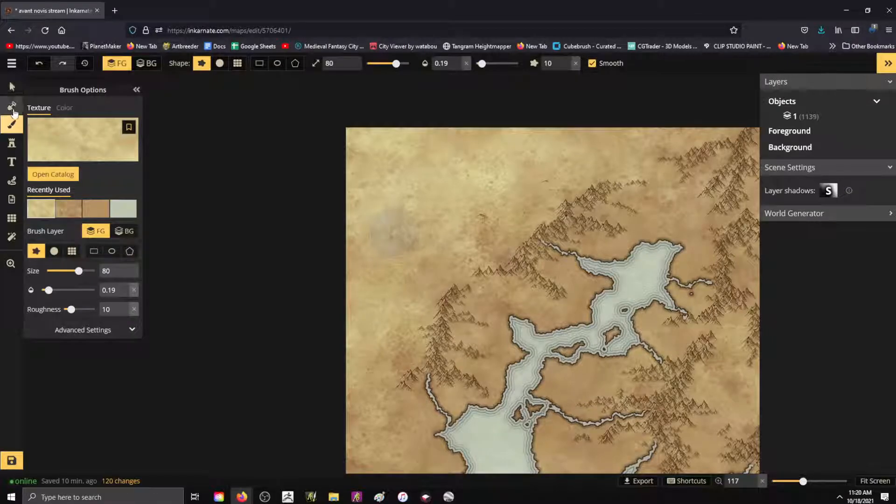
pyautogui.click(12, 143)
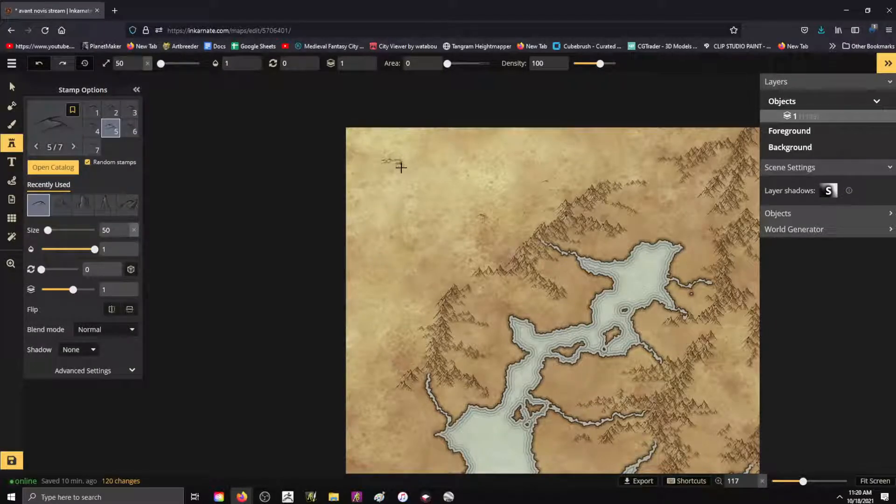
pyautogui.click(441, 174)
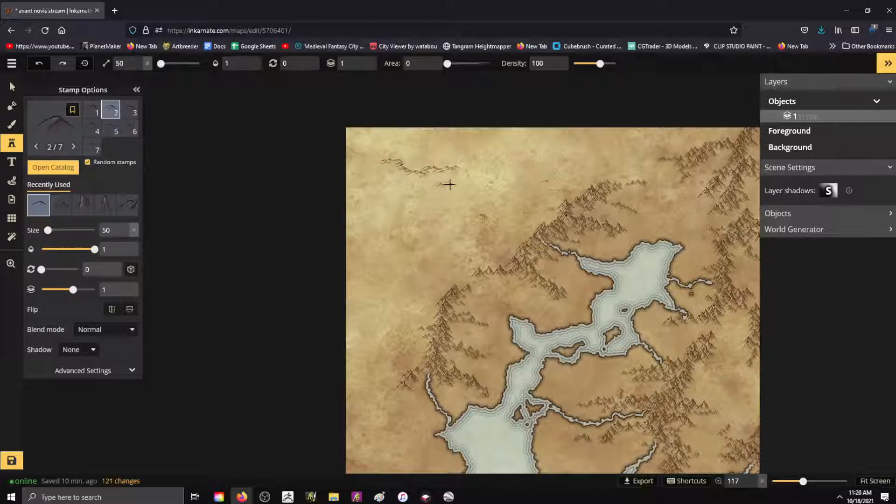
pyautogui.moveTo(488, 208); pyautogui.dragTo(542, 198)
pyautogui.click(499, 179)
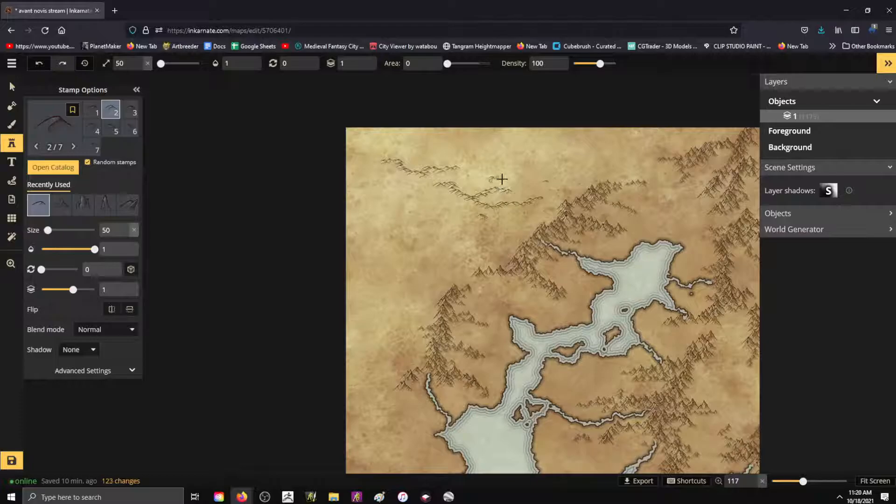
# Add scattered dune rows along the map's northern edge and across the northwestern corner to the western edge.
pyautogui.moveTo(413, 136); pyautogui.dragTo(472, 136)
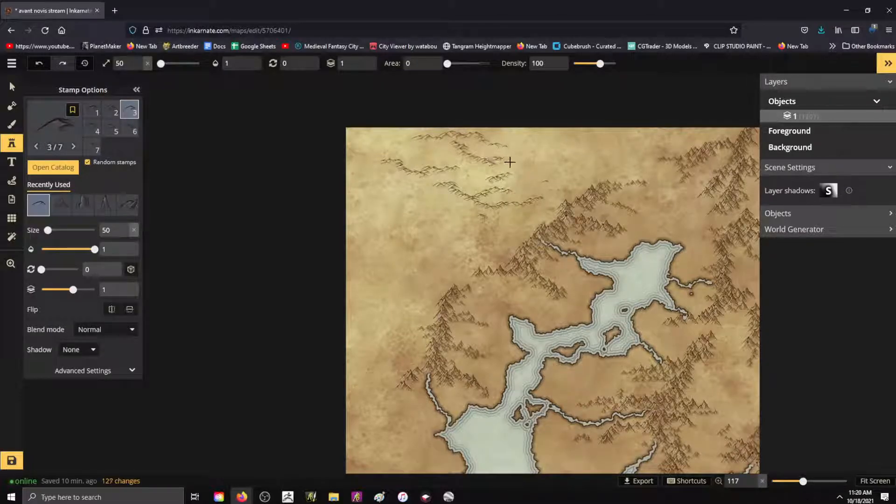
pyautogui.click(507, 160)
pyautogui.moveTo(553, 139); pyautogui.dragTo(559, 139)
pyautogui.moveTo(467, 149)
pyautogui.mouseDown()
pyautogui.moveTo(428, 155)
pyautogui.moveTo(398, 176)
pyautogui.mouseUp()
pyautogui.moveTo(383, 181)
pyautogui.mouseDown()
pyautogui.moveTo(412, 201)
pyautogui.moveTo(356, 229)
pyautogui.mouseUp()
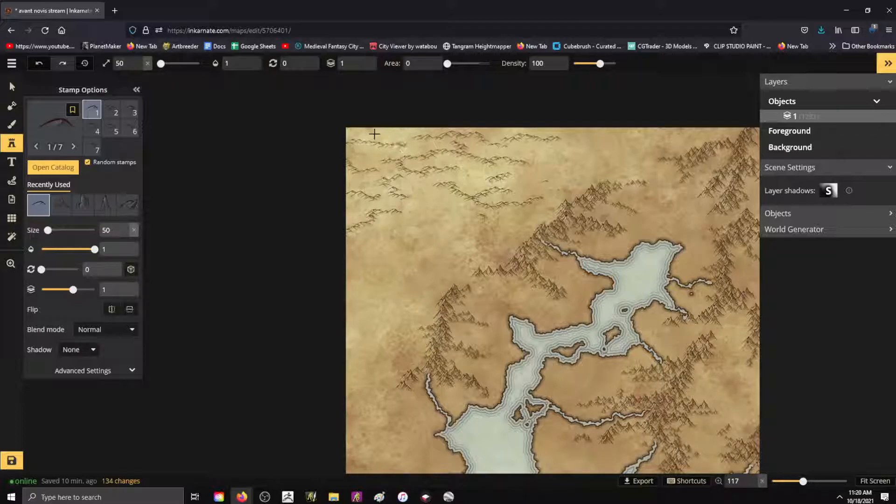
# Extend the dune field south with short rows along the western edge, down to the western mountains.
pyautogui.click(415, 199)
pyautogui.moveTo(420, 202); pyautogui.dragTo(469, 219)
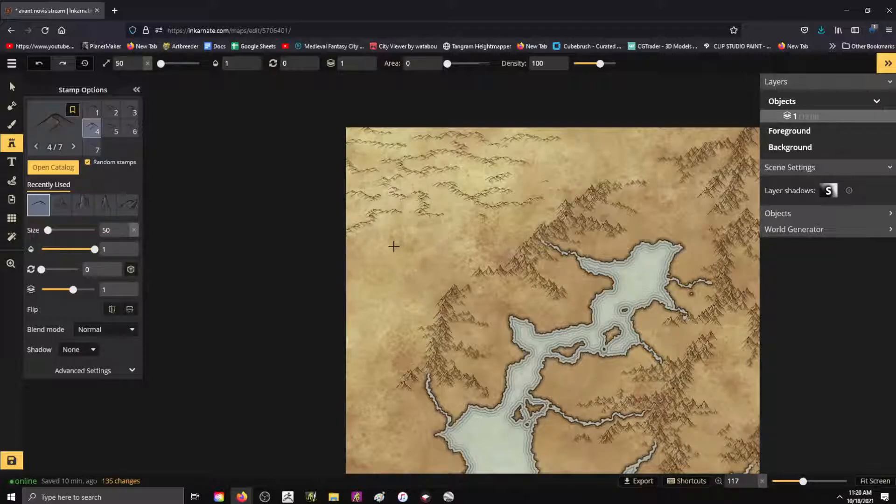
pyautogui.click(344, 272)
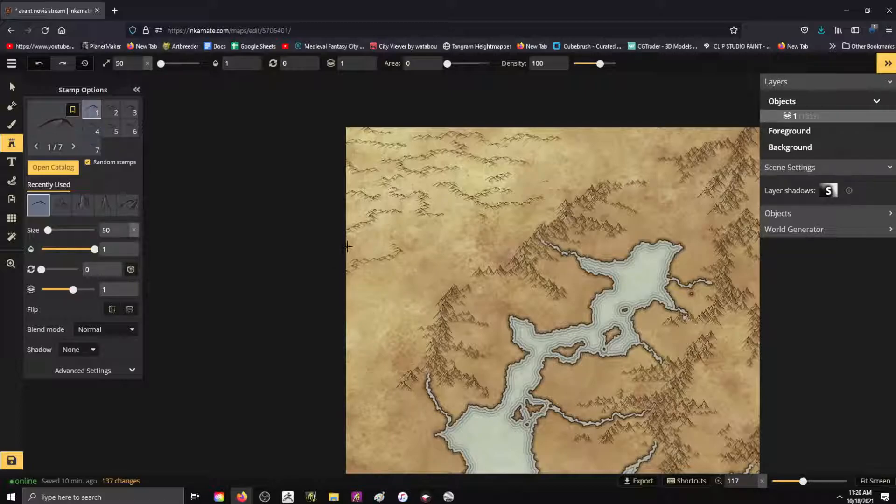
pyautogui.click(362, 299)
pyautogui.moveTo(349, 320)
pyautogui.mouseDown()
pyautogui.moveTo(368, 321)
pyautogui.moveTo(356, 287)
pyautogui.moveTo(369, 358)
pyautogui.mouseUp()
pyautogui.click(365, 334)
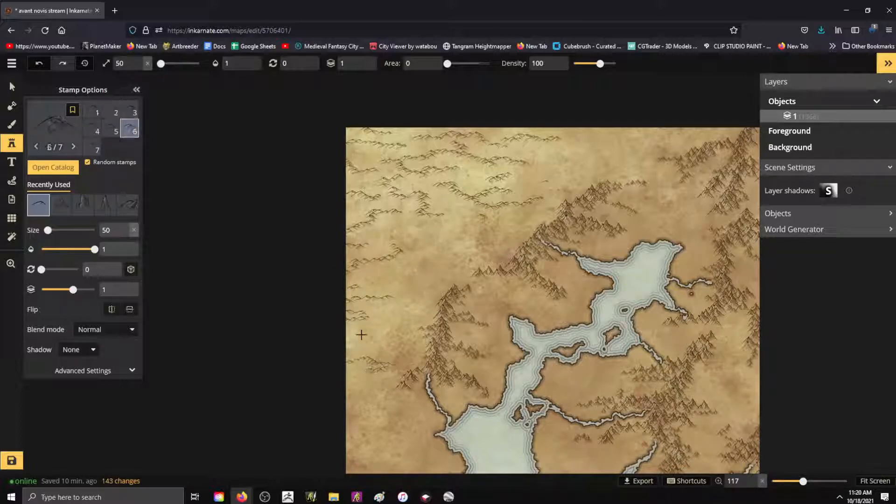
pyautogui.click(380, 292)
# Stamp scattered dune rows at size 50 in the map's northeastern corner, beyond the northern mountain branches.
pyautogui.scroll(-4, 161, 167)
pyautogui.scroll(-2, 156, 150)
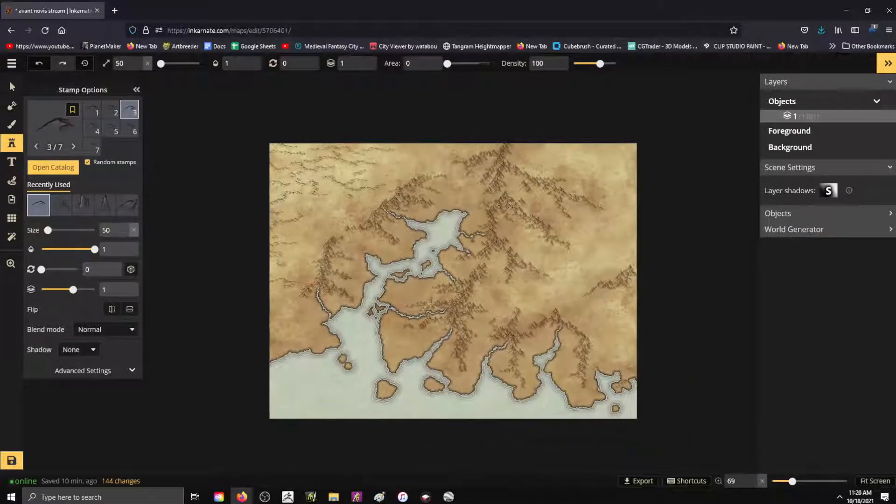
pyautogui.scroll(7, 683, 143)
pyautogui.scroll(2, 534, 158)
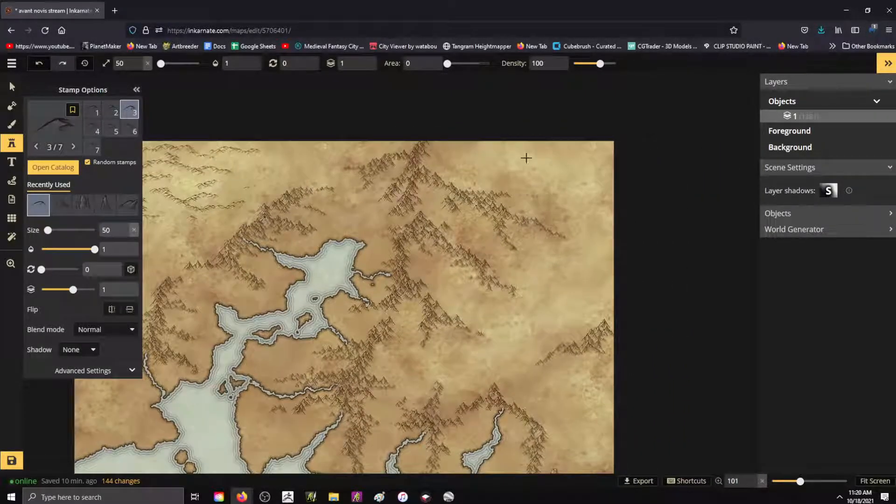
pyautogui.click(527, 159)
pyautogui.click(556, 179)
pyautogui.click(587, 170)
pyautogui.click(606, 152)
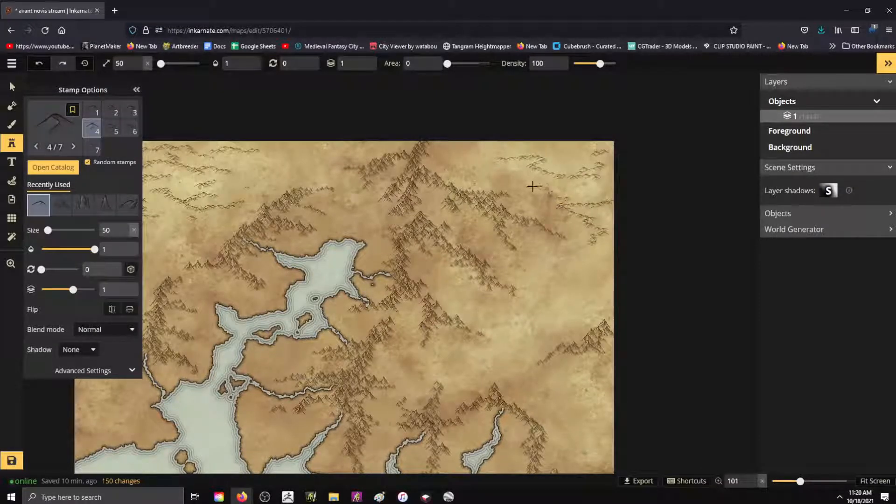
# Continue the dune rows down the eastern side, both north and south of the small eastern-edge mountain range.
pyautogui.moveTo(562, 288)
pyautogui.mouseDown()
pyautogui.moveTo(552, 311)
pyautogui.moveTo(518, 323)
pyautogui.mouseUp()
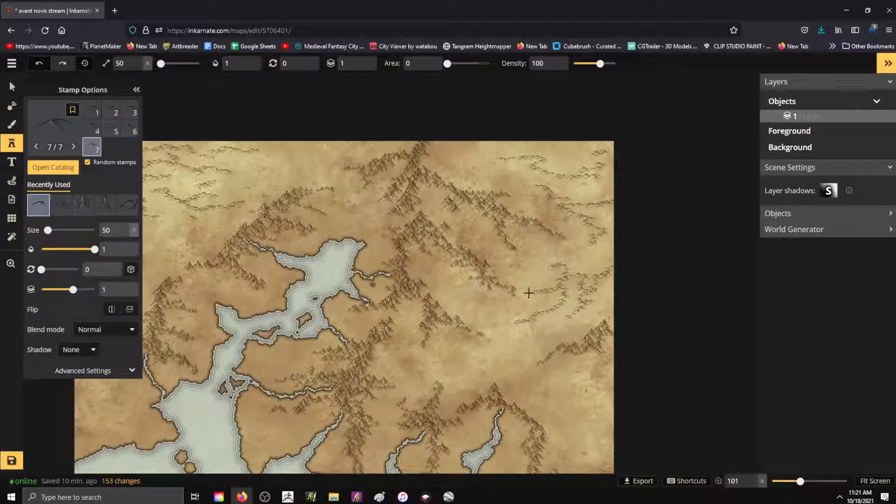
pyautogui.moveTo(528, 293); pyautogui.dragTo(553, 274)
pyautogui.click(505, 354)
pyautogui.moveTo(602, 376)
pyautogui.mouseDown()
pyautogui.moveTo(585, 409)
pyautogui.moveTo(567, 423)
pyautogui.mouseUp()
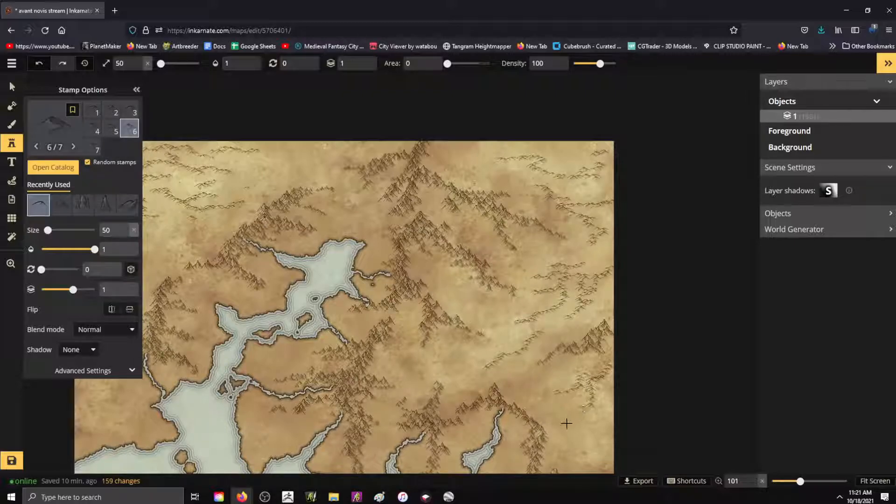
pyautogui.moveTo(608, 444); pyautogui.dragTo(610, 460)
# Choose the Parchment Dark Brown 1 texture for the foreground brush.
pyautogui.scroll(-2, 602, 178)
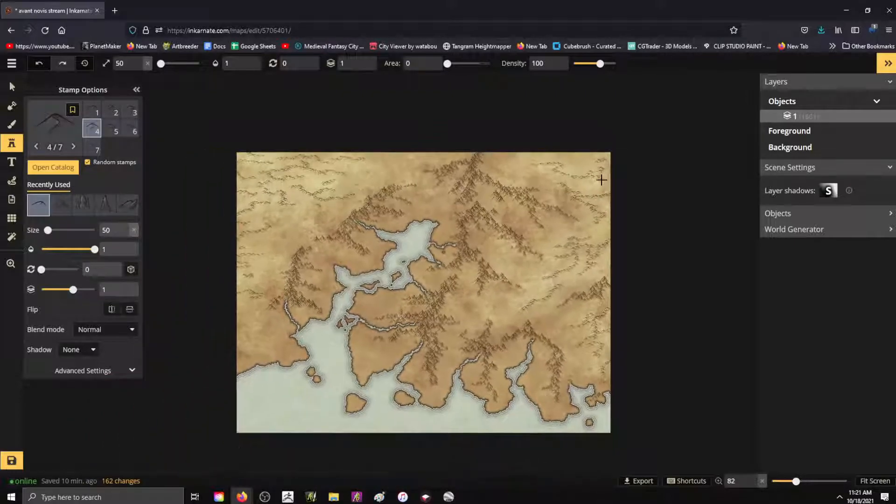
pyautogui.scroll(-1, 606, 174)
pyautogui.scroll(3, 424, 164)
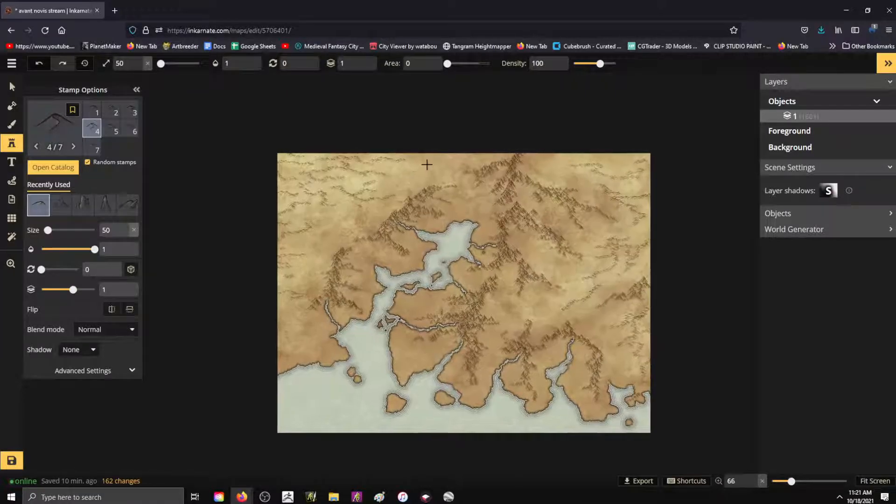
pyautogui.click(13, 131)
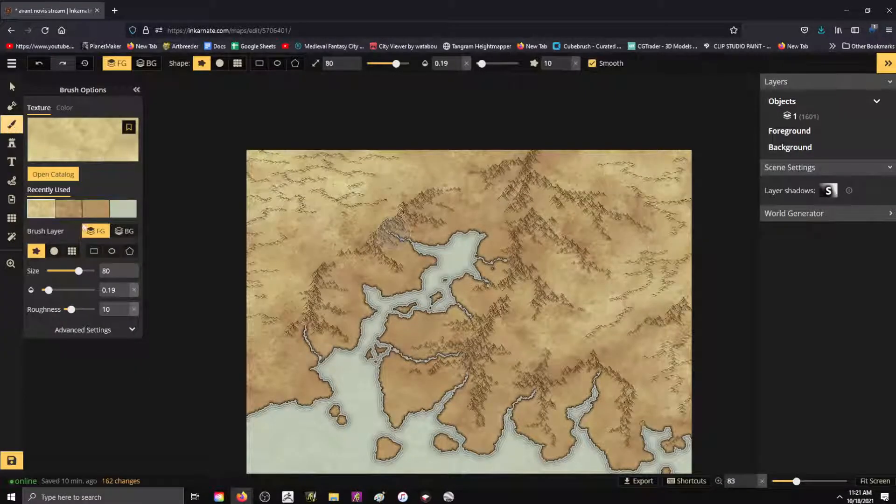
pyautogui.click(66, 174)
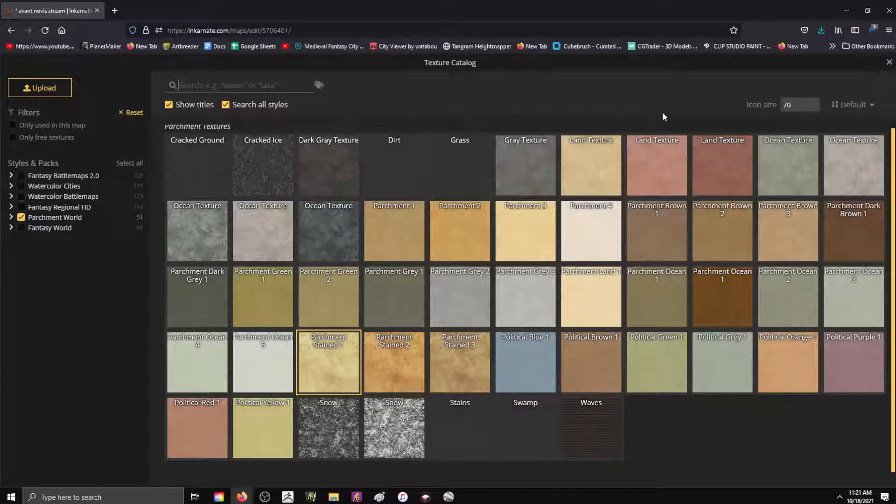
pyautogui.click(868, 248)
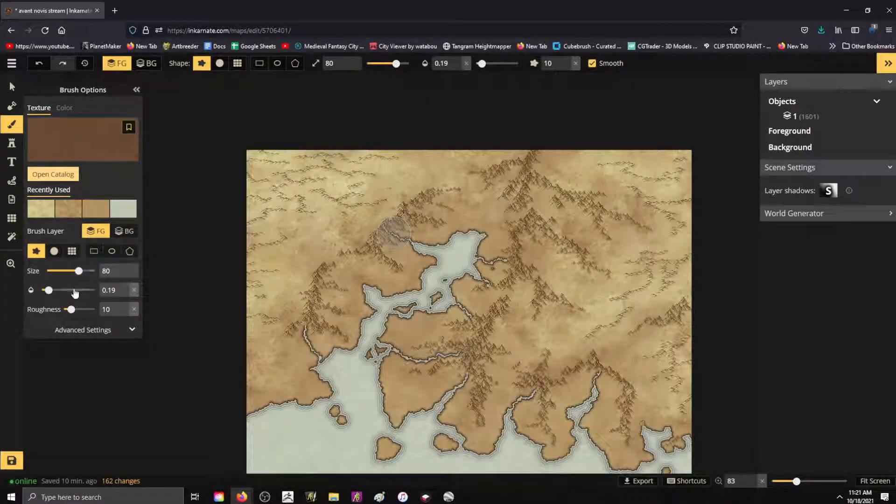
# Try shading the northwestern mountains with the dark brown foreground brush at 0.15 opacity, testing a roughness of 3, and undo the strokes.
pyautogui.moveTo(48, 290); pyautogui.dragTo(45, 290)
pyautogui.scroll(3, 428, 170)
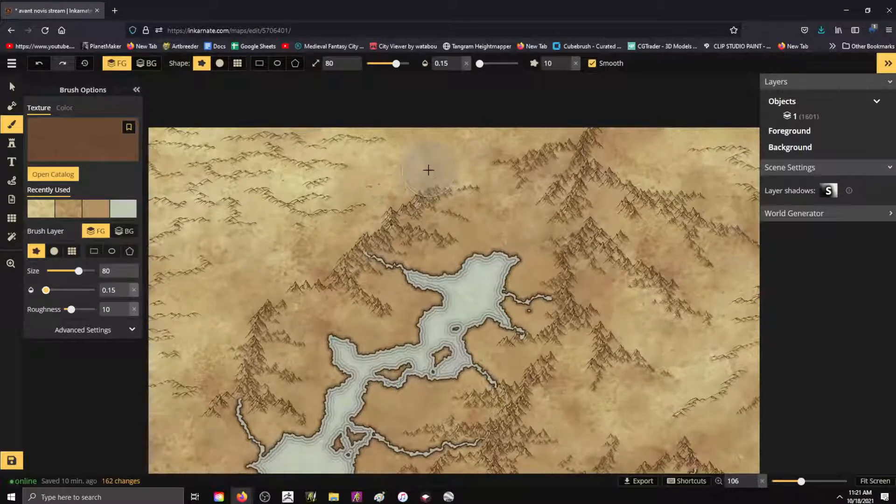
pyautogui.scroll(3, 428, 170)
pyautogui.moveTo(428, 196); pyautogui.dragTo(380, 213)
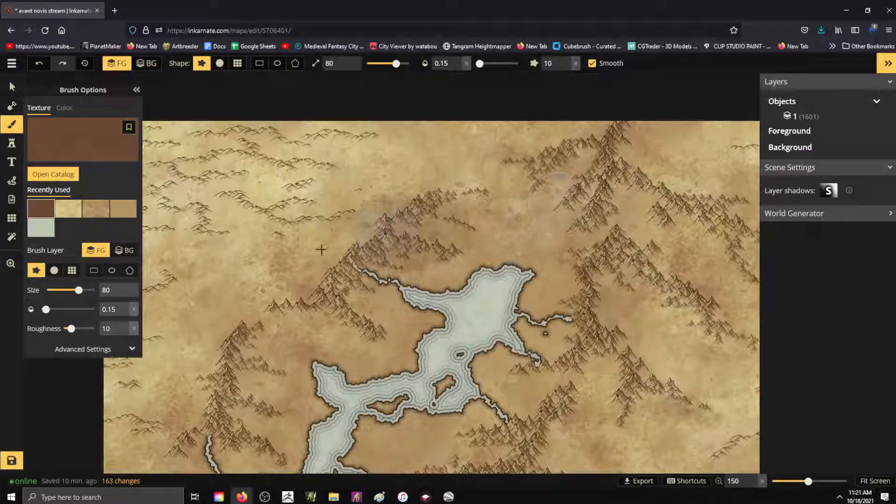
pyautogui.hotkey('ctrl', 'z')
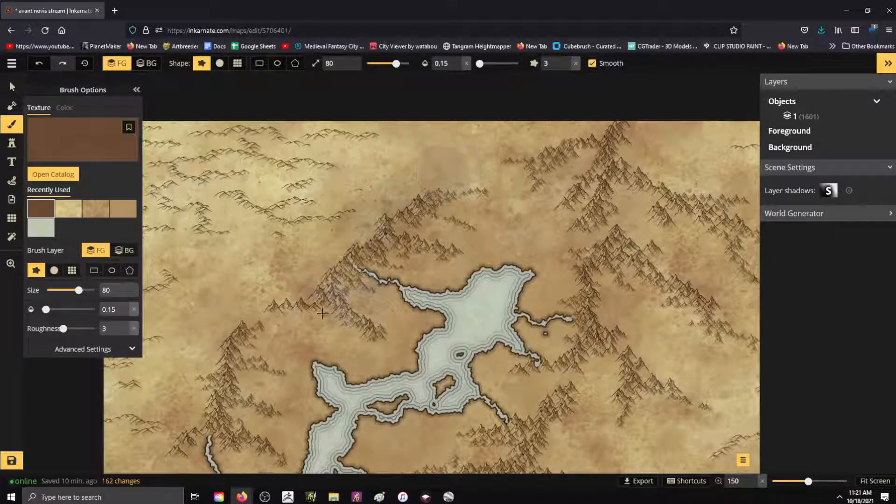
pyautogui.hotkey('ctrl', 'z')
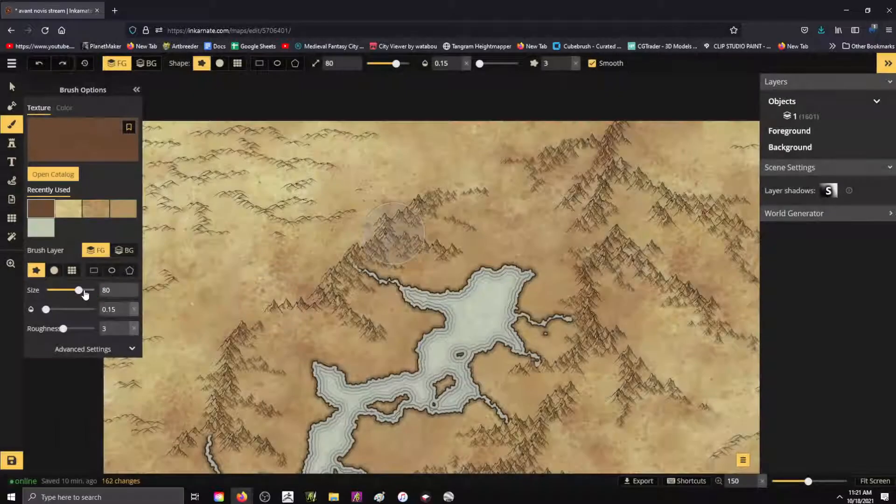
# Try the grid-shaped brush at 0.15 opacity for brown shading around the northern mountains, and undo the painted marks.
pyautogui.click(73, 274)
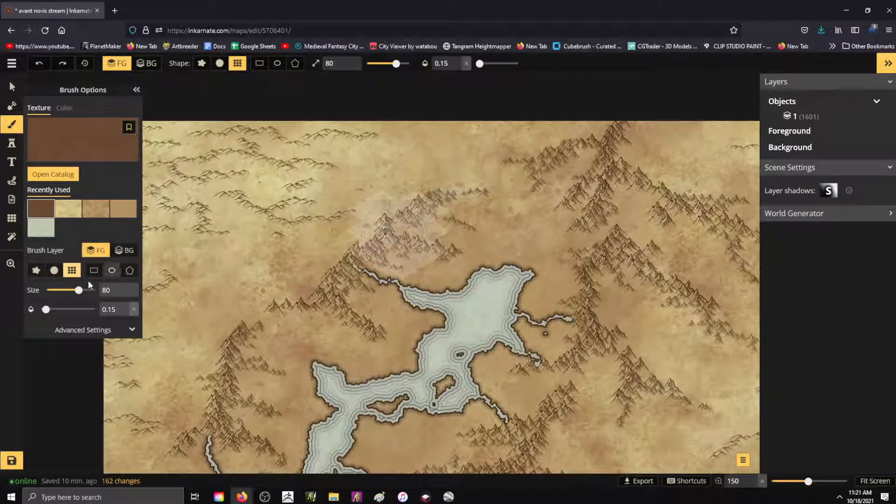
pyautogui.click(469, 165)
pyautogui.click(393, 217)
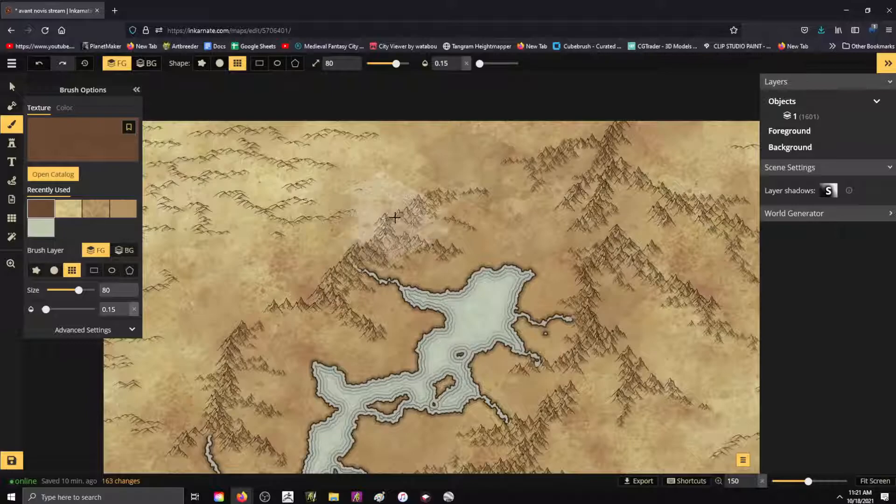
pyautogui.hotkey('ctrl', 'z')
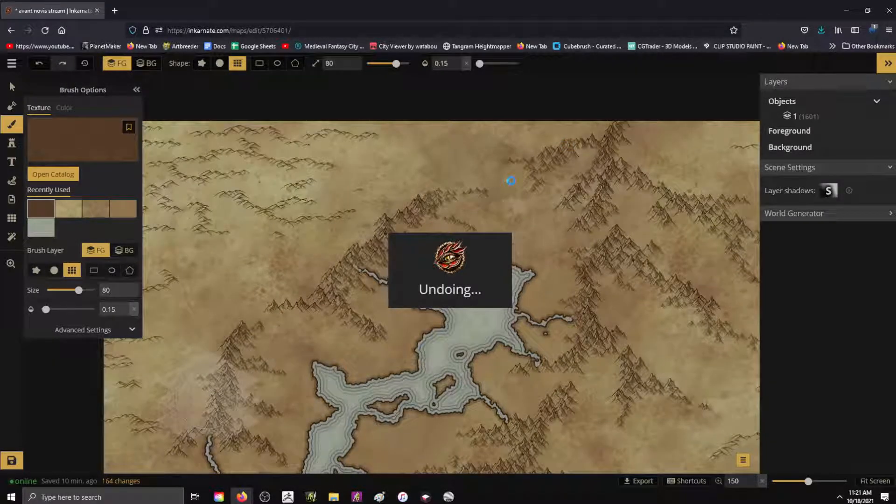
pyautogui.hotkey('ctrl', 'z')
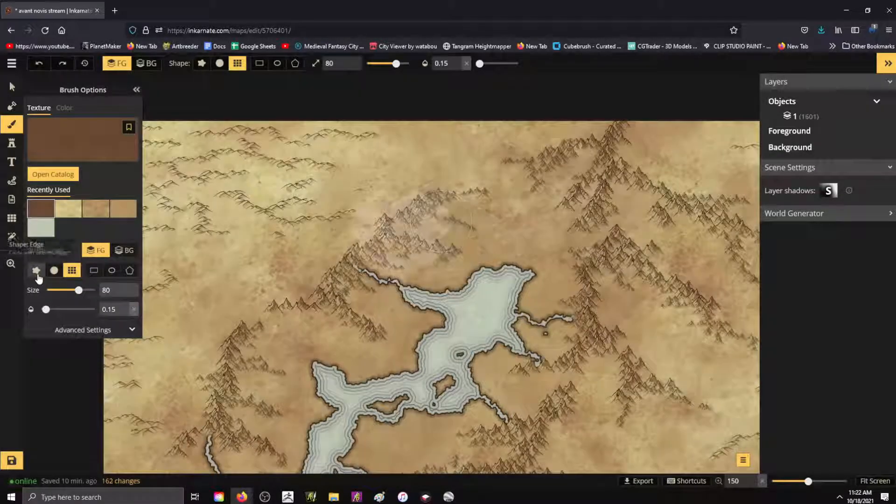
# Shade the western, northeastern, central and southern mountain ranges in dark brown with the Edge-shaped brush at 0.1 opacity.
pyautogui.click(36, 270)
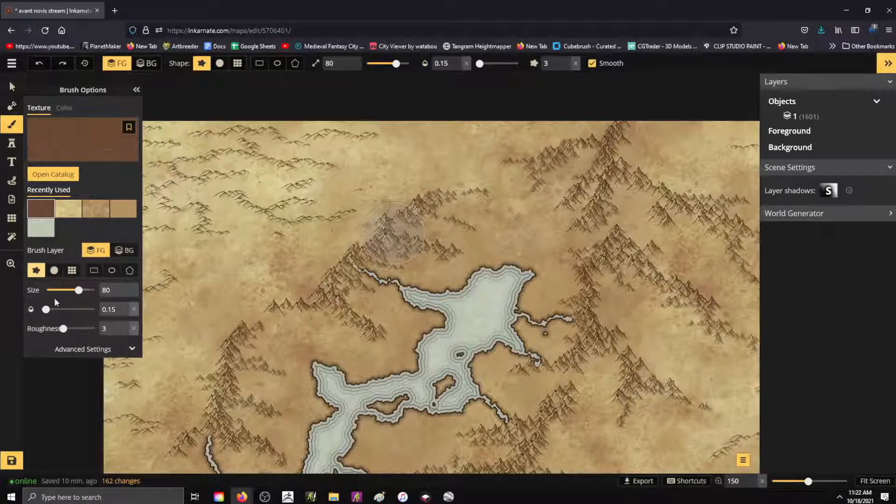
pyautogui.moveTo(52, 308); pyautogui.dragTo(47, 309)
pyautogui.moveTo(398, 217)
pyautogui.mouseDown()
pyautogui.moveTo(481, 191)
pyautogui.moveTo(366, 242)
pyautogui.moveTo(347, 284)
pyautogui.moveTo(276, 315)
pyautogui.moveTo(243, 354)
pyautogui.moveTo(231, 416)
pyautogui.mouseUp()
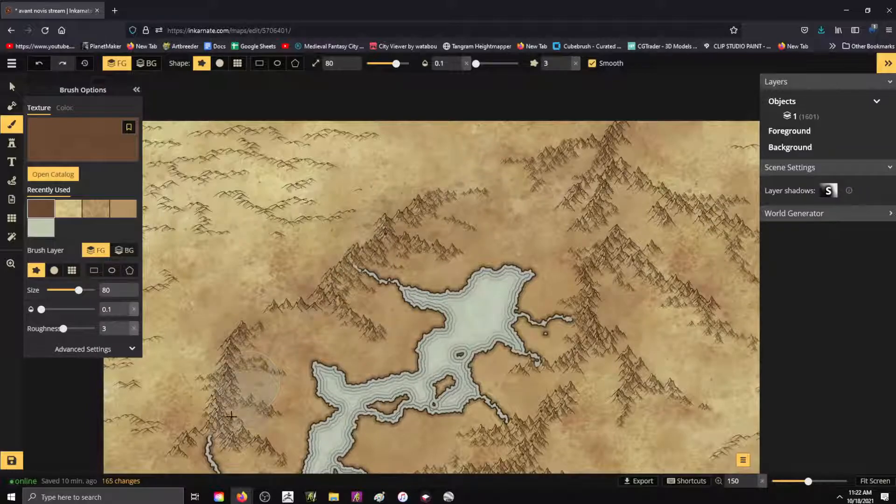
pyautogui.moveTo(589, 161)
pyautogui.mouseDown()
pyautogui.moveTo(548, 179)
pyautogui.moveTo(632, 137)
pyautogui.moveTo(675, 185)
pyautogui.moveTo(653, 165)
pyautogui.mouseUp()
pyautogui.scroll(-3, 467, 110)
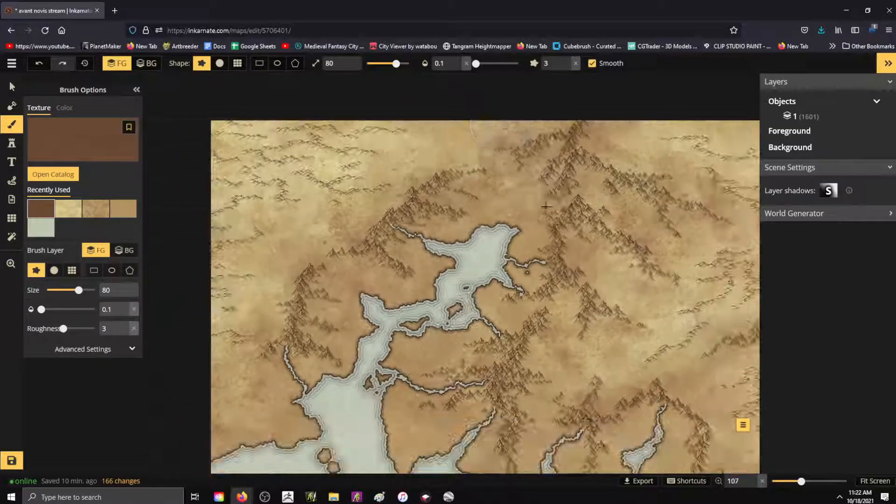
pyautogui.moveTo(635, 264); pyautogui.dragTo(673, 262)
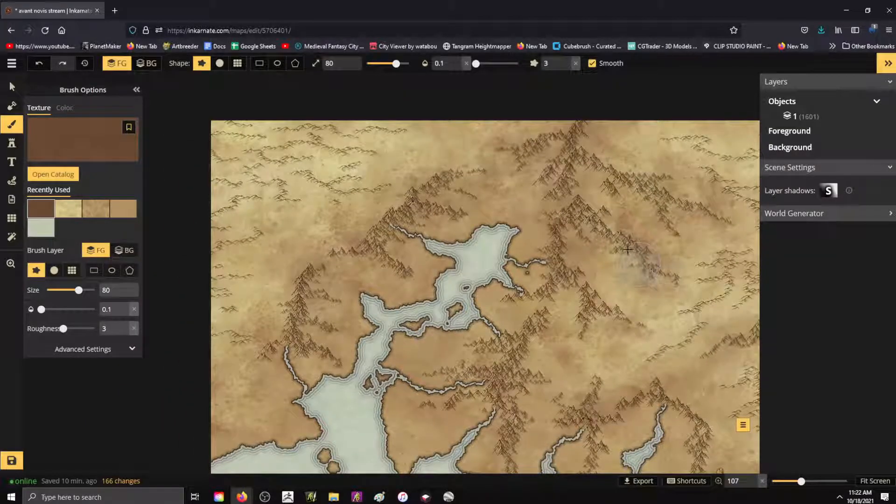
pyautogui.moveTo(560, 234); pyautogui.dragTo(559, 297)
pyautogui.moveTo(488, 357)
pyautogui.mouseDown()
pyautogui.moveTo(504, 387)
pyautogui.moveTo(486, 392)
pyautogui.moveTo(493, 385)
pyautogui.mouseUp()
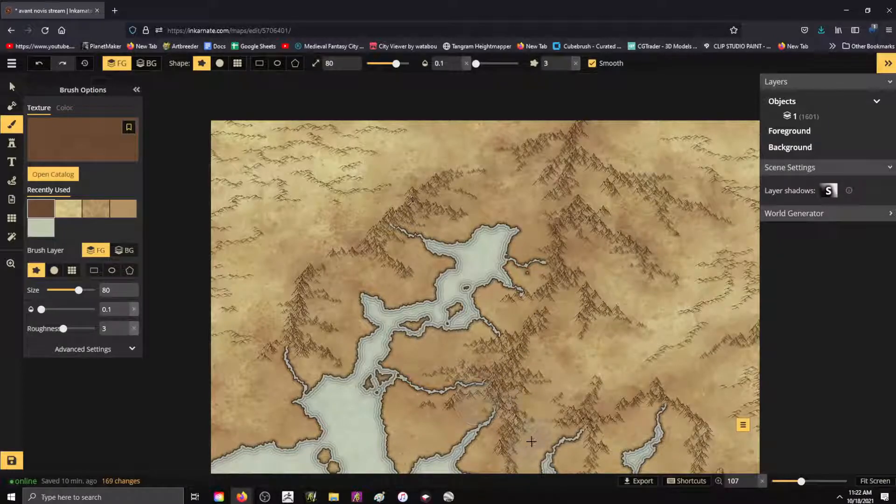
pyautogui.scroll(-2, 573, 361)
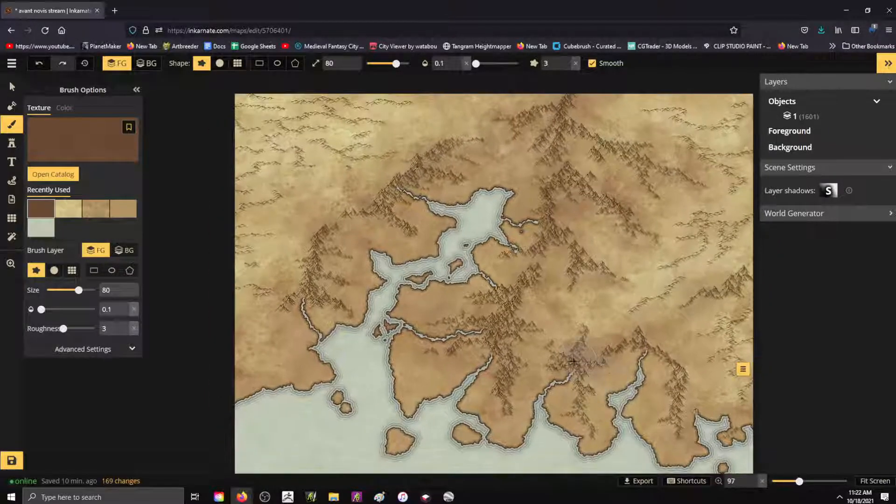
pyautogui.moveTo(573, 362)
pyautogui.mouseDown()
pyautogui.moveTo(584, 344)
pyautogui.moveTo(588, 416)
pyautogui.mouseUp()
pyautogui.moveTo(606, 359)
pyautogui.mouseDown()
pyautogui.moveTo(640, 345)
pyautogui.moveTo(671, 370)
pyautogui.moveTo(668, 422)
pyautogui.moveTo(650, 375)
pyautogui.moveTo(624, 360)
pyautogui.moveTo(575, 367)
pyautogui.moveTo(572, 342)
pyautogui.mouseUp()
pyautogui.moveTo(505, 339)
pyautogui.mouseDown()
pyautogui.moveTo(493, 315)
pyautogui.moveTo(467, 317)
pyautogui.moveTo(487, 309)
pyautogui.moveTo(475, 338)
pyautogui.moveTo(445, 274)
pyautogui.moveTo(319, 262)
pyautogui.moveTo(299, 270)
pyautogui.moveTo(327, 293)
pyautogui.moveTo(313, 247)
pyautogui.moveTo(307, 259)
pyautogui.moveTo(341, 230)
pyautogui.moveTo(381, 217)
pyautogui.moveTo(426, 167)
pyautogui.moveTo(460, 155)
pyautogui.moveTo(430, 167)
pyautogui.mouseUp()
# Deepen the dark brown shading along the northern, eastern, central and western mountains with the soft round brush at 0.22 opacity.
pyautogui.click(54, 271)
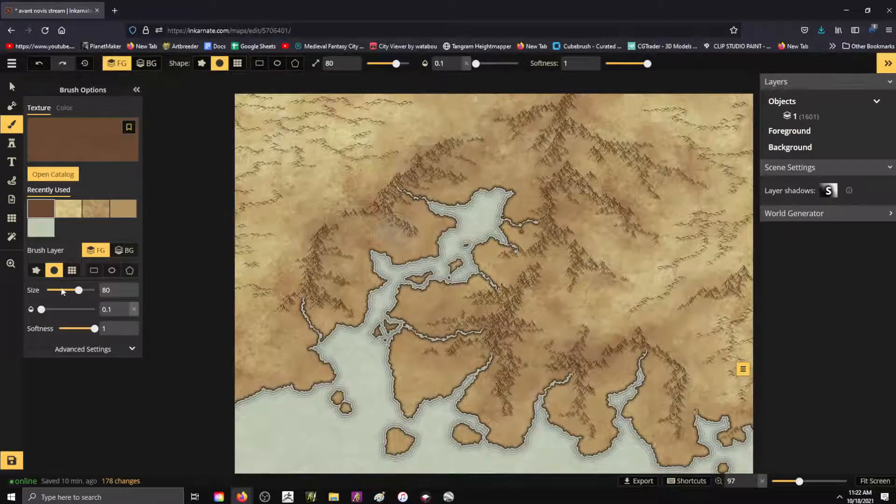
pyautogui.moveTo(42, 309); pyautogui.dragTo(49, 309)
pyautogui.moveTo(448, 9); pyautogui.dragTo(216, 1)
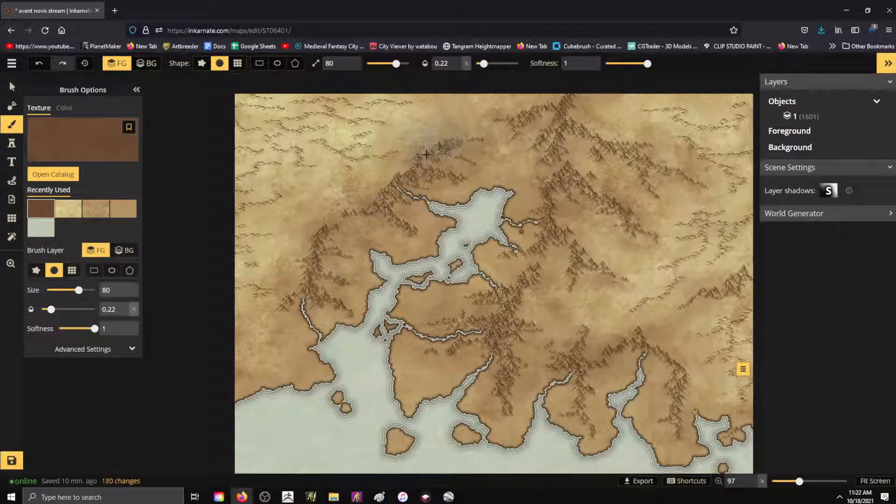
pyautogui.moveTo(436, 167)
pyautogui.mouseDown()
pyautogui.moveTo(463, 162)
pyautogui.moveTo(434, 169)
pyautogui.mouseUp()
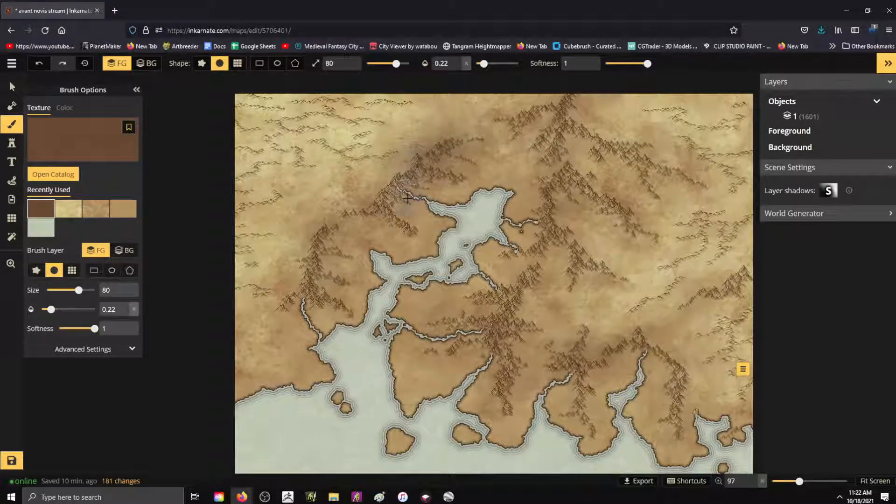
pyautogui.moveTo(391, 220)
pyautogui.mouseDown()
pyautogui.moveTo(402, 210)
pyautogui.moveTo(394, 187)
pyautogui.moveTo(401, 219)
pyautogui.mouseUp()
pyautogui.moveTo(573, 139)
pyautogui.mouseDown()
pyautogui.moveTo(544, 100)
pyautogui.moveTo(474, 100)
pyautogui.moveTo(519, 149)
pyautogui.mouseUp()
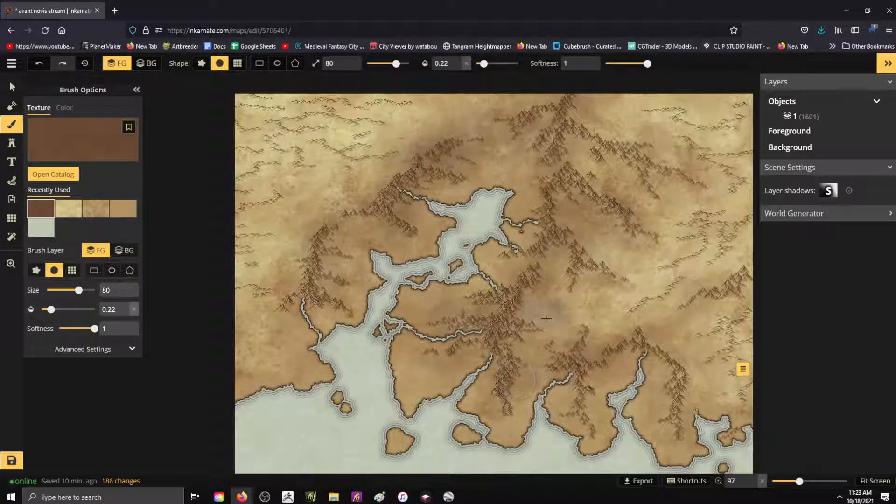
pyautogui.moveTo(499, 266); pyautogui.dragTo(479, 282)
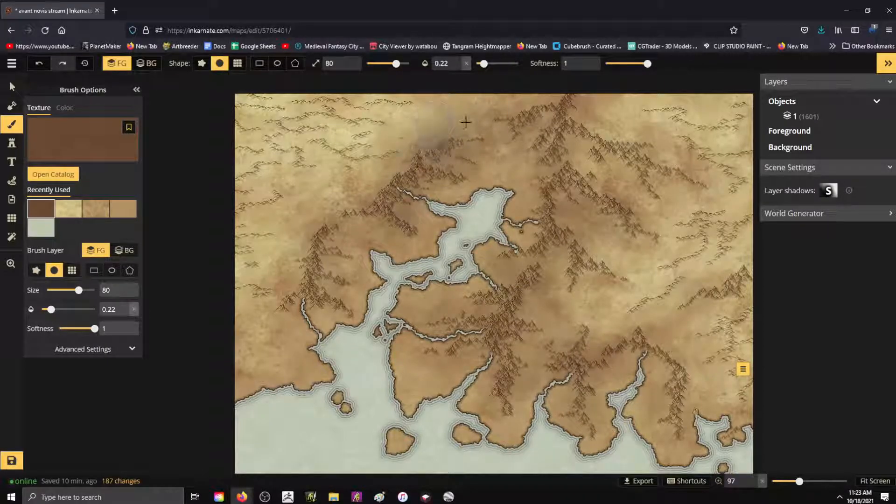
pyautogui.moveTo(427, 161); pyautogui.dragTo(409, 181)
pyautogui.moveTo(317, 222)
pyautogui.mouseDown()
pyautogui.moveTo(347, 219)
pyautogui.moveTo(328, 198)
pyautogui.moveTo(337, 181)
pyautogui.moveTo(332, 194)
pyautogui.moveTo(287, 206)
pyautogui.moveTo(298, 258)
pyautogui.moveTo(319, 283)
pyautogui.moveTo(306, 257)
pyautogui.moveTo(315, 273)
pyautogui.mouseUp()
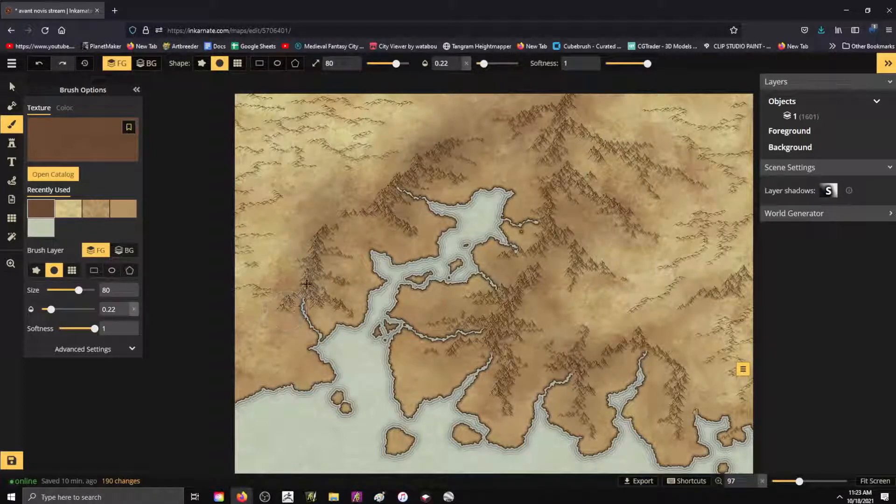
pyautogui.moveTo(296, 337); pyautogui.dragTo(258, 350)
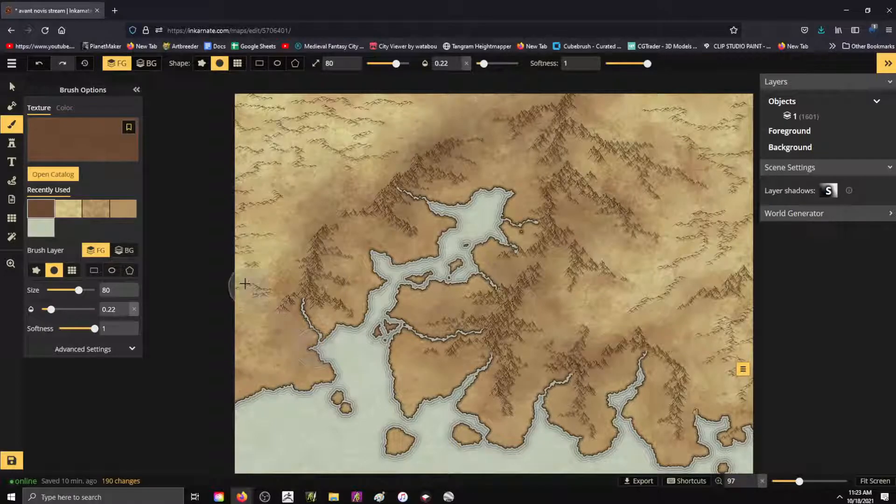
# Blend the edges of the mountain shading with the Parchment Stained 3 texture, raising the brush opacity to 0.3.
pyautogui.click(96, 209)
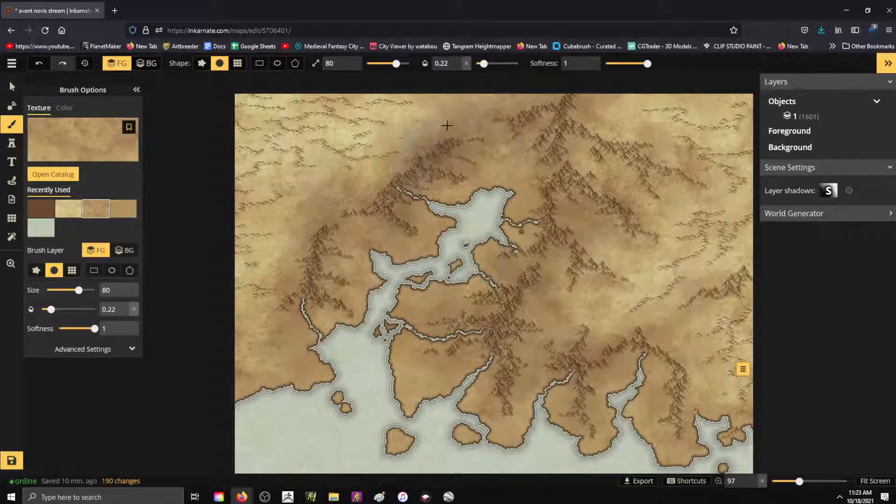
pyautogui.moveTo(449, 119)
pyautogui.mouseDown()
pyautogui.moveTo(469, 117)
pyautogui.moveTo(412, 125)
pyautogui.moveTo(404, 148)
pyautogui.moveTo(465, 118)
pyautogui.moveTo(446, 123)
pyautogui.moveTo(470, 118)
pyautogui.mouseUp()
pyautogui.moveTo(51, 309); pyautogui.dragTo(57, 309)
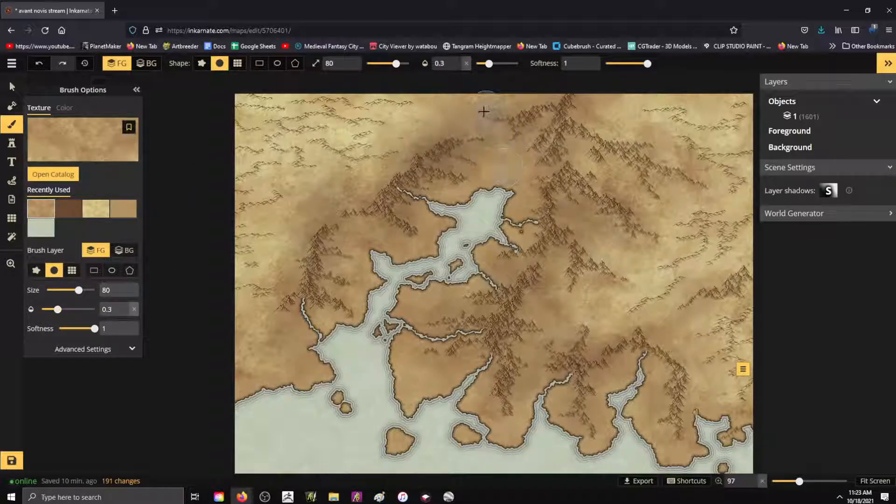
pyautogui.moveTo(449, 126)
pyautogui.mouseDown()
pyautogui.moveTo(499, 105)
pyautogui.moveTo(523, 117)
pyautogui.moveTo(423, 133)
pyautogui.mouseUp()
pyautogui.moveTo(328, 201); pyautogui.dragTo(334, 208)
pyautogui.moveTo(557, 286); pyautogui.dragTo(582, 307)
pyautogui.moveTo(596, 337); pyautogui.dragTo(626, 330)
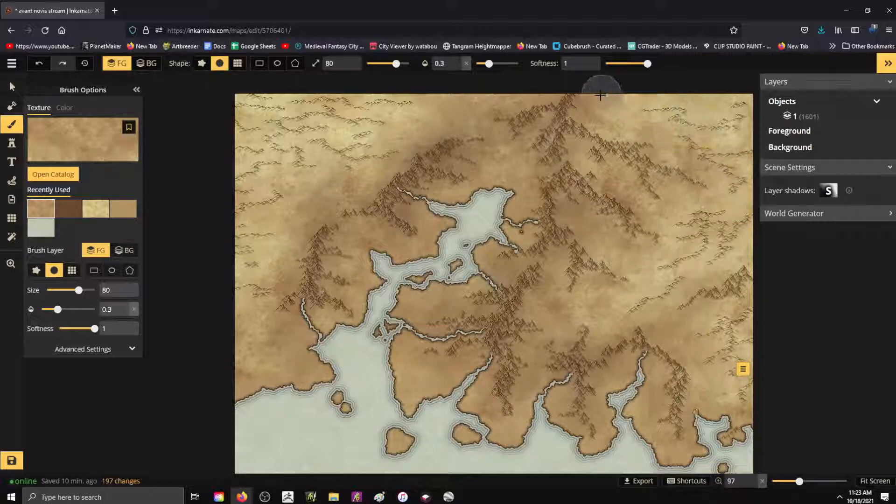
pyautogui.moveTo(459, 139); pyautogui.dragTo(463, 97)
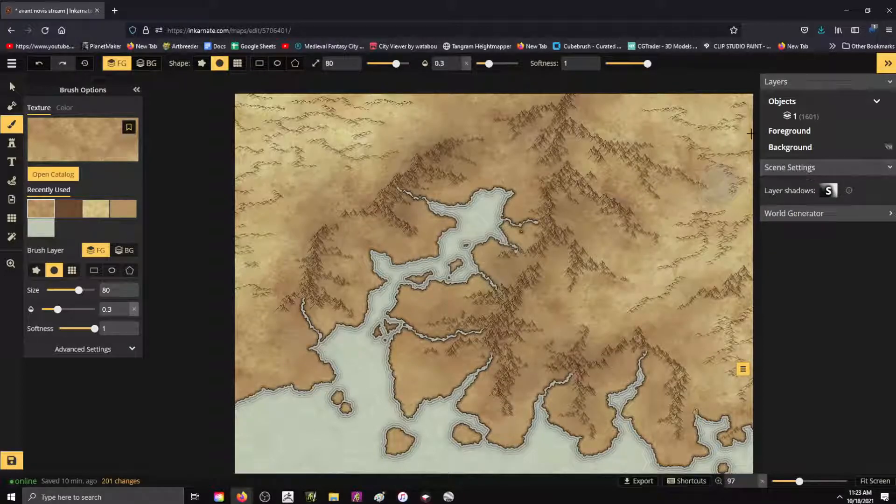
# Open the texture catalog and look through the textures tagged #wood.
pyautogui.click(53, 175)
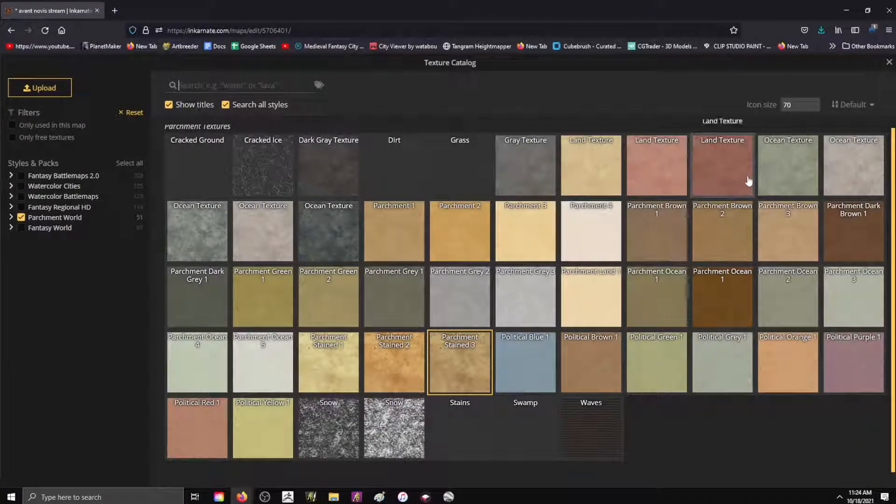
pyautogui.scroll(1, 802, 444)
pyautogui.write('5')
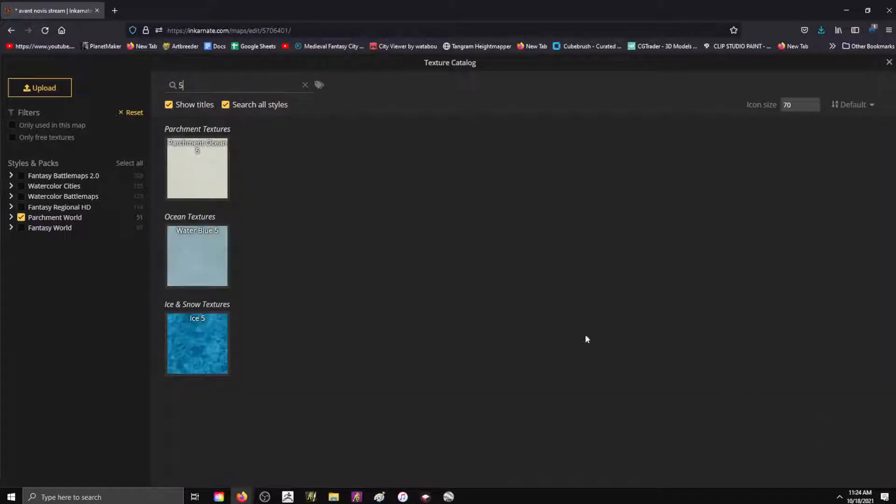
pyautogui.press('BackSpace')
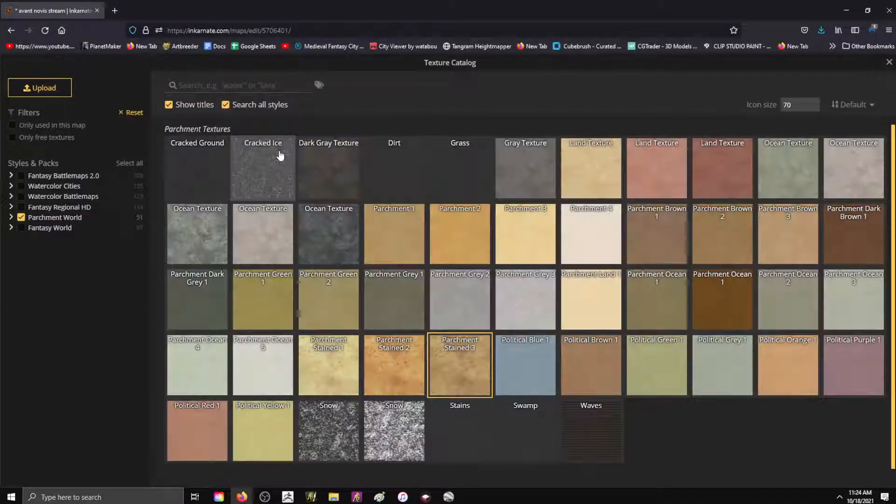
pyautogui.write('#')
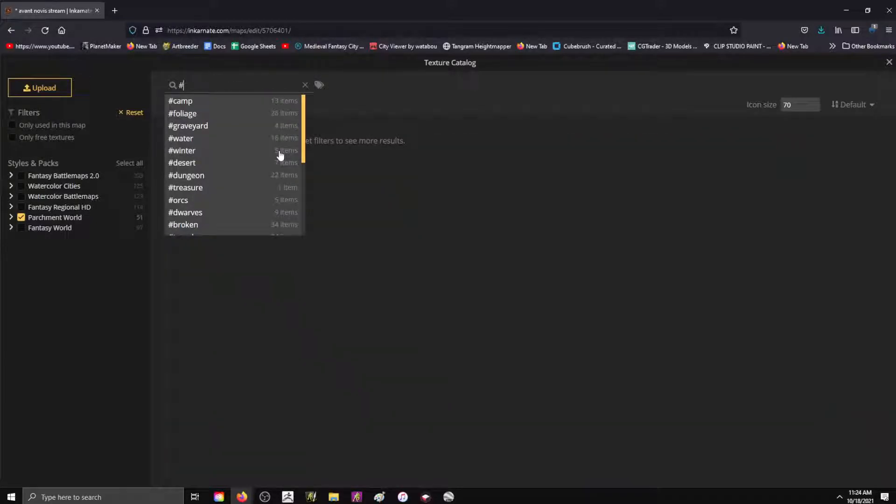
pyautogui.scroll(-3, 276, 177)
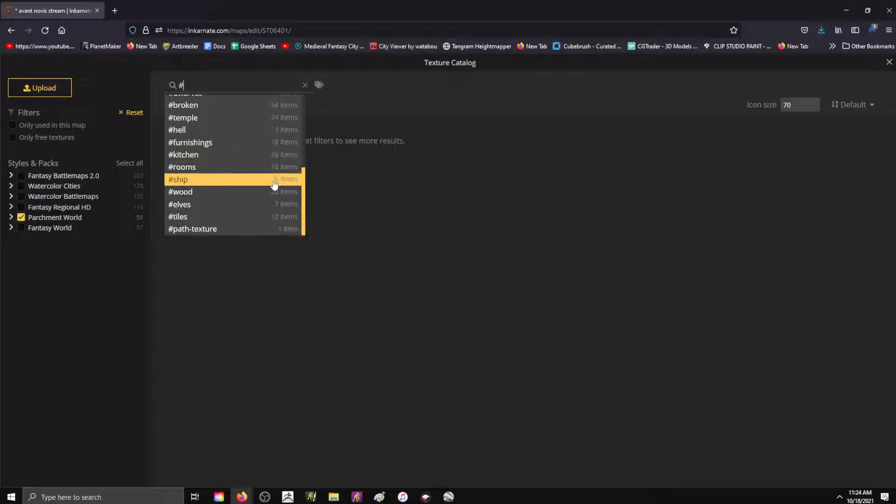
pyautogui.click(258, 201)
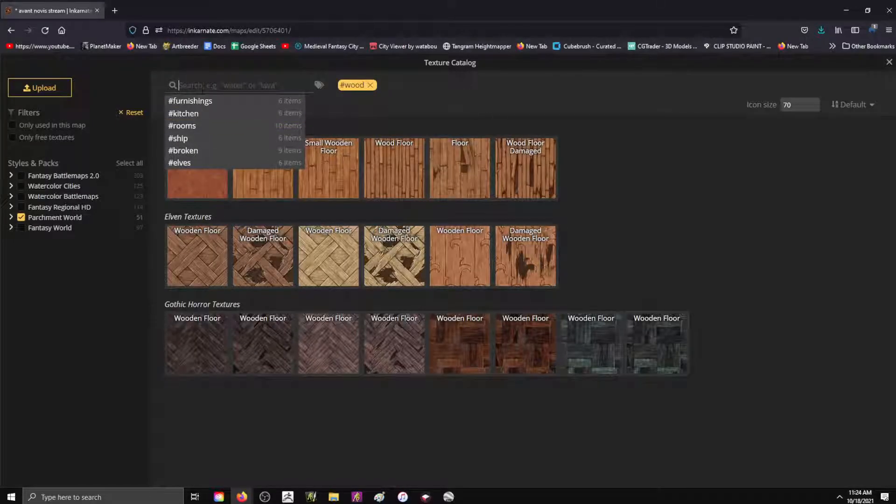
# Search the texture catalog for #forest with the #wood tag filter removed.
pyautogui.write('#')
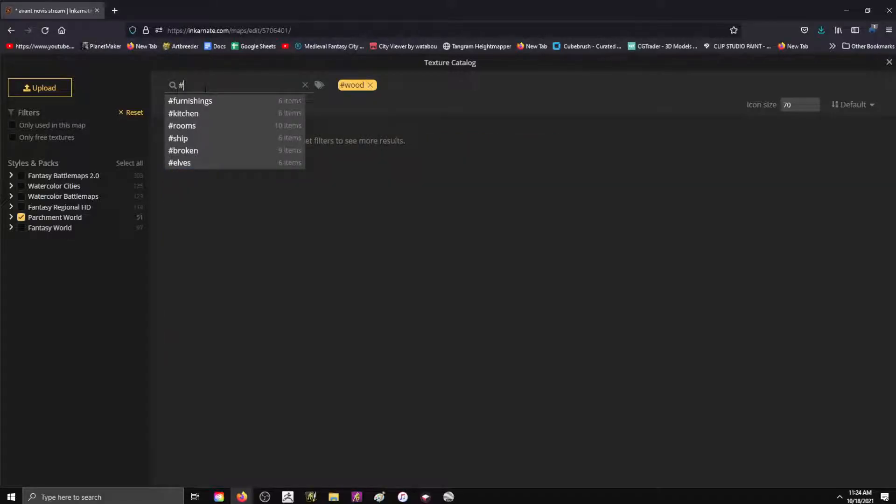
pyautogui.write('forest')
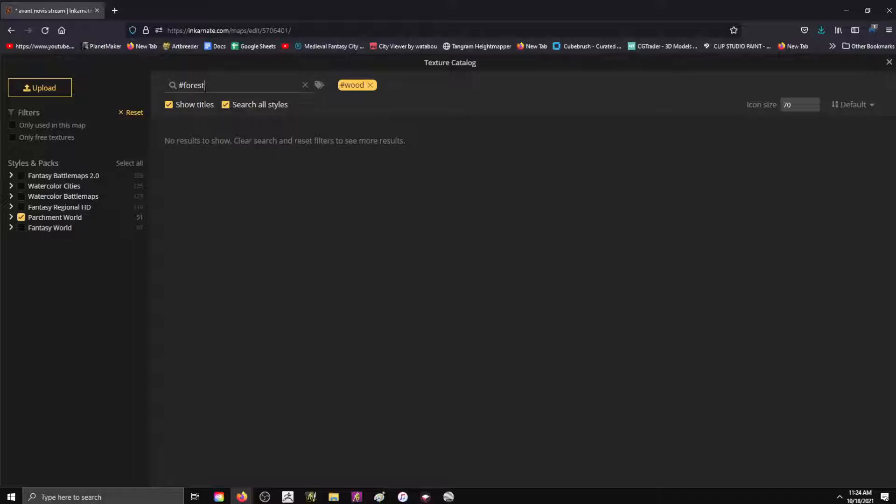
pyautogui.click(371, 85)
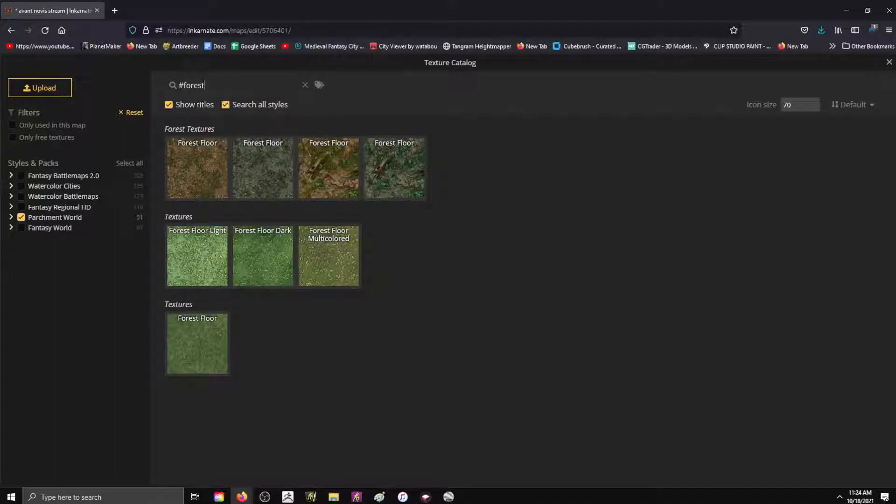
# Search the texture catalog for #green and choose the Green Ground texture for the brush.
pyautogui.click(206, 86)
pyautogui.write('#')
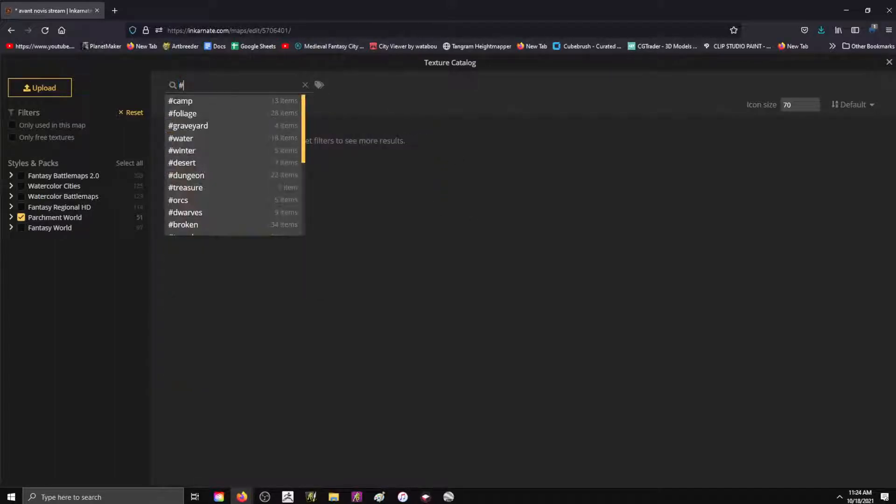
pyautogui.write('green')
pyautogui.press('BackSpace')
pyautogui.press('BackSpace')
pyautogui.press('BackSpace')
pyautogui.press('BackSpace')
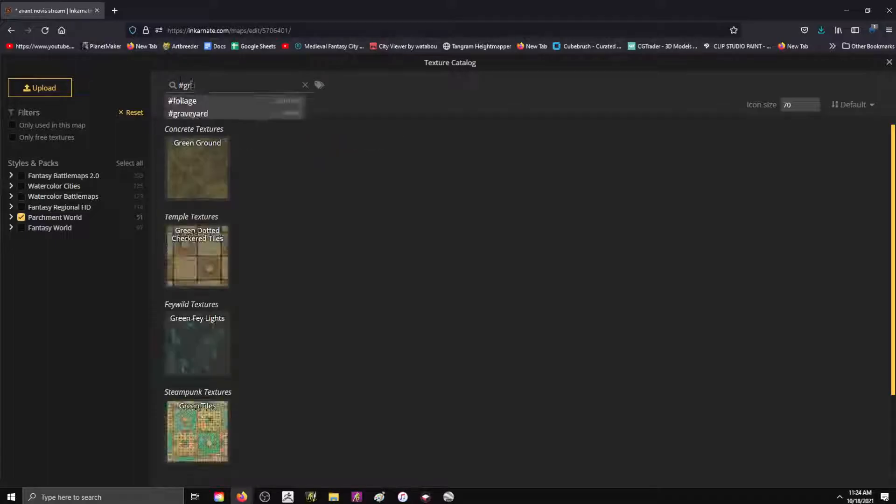
pyautogui.write('een')
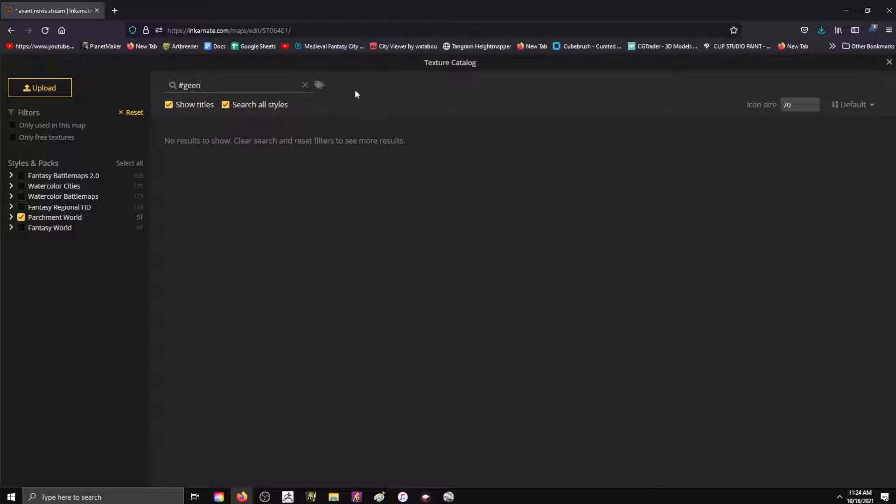
pyautogui.press('BackSpace')
pyautogui.press('BackSpace')
pyautogui.write('reen')
pyautogui.click(201, 180)
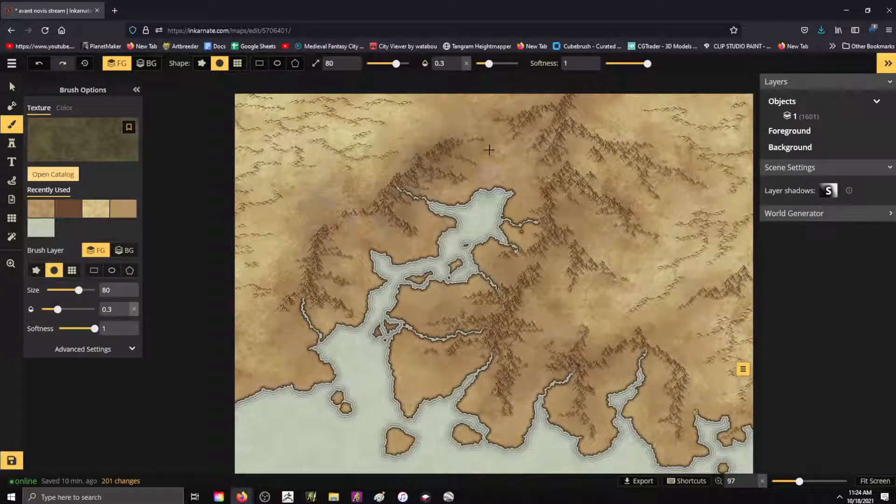
# Paint Green Ground softly around the northern, western and eastern shores of the northern lake at 0.3 opacity.
pyautogui.moveTo(529, 199); pyautogui.dragTo(530, 223)
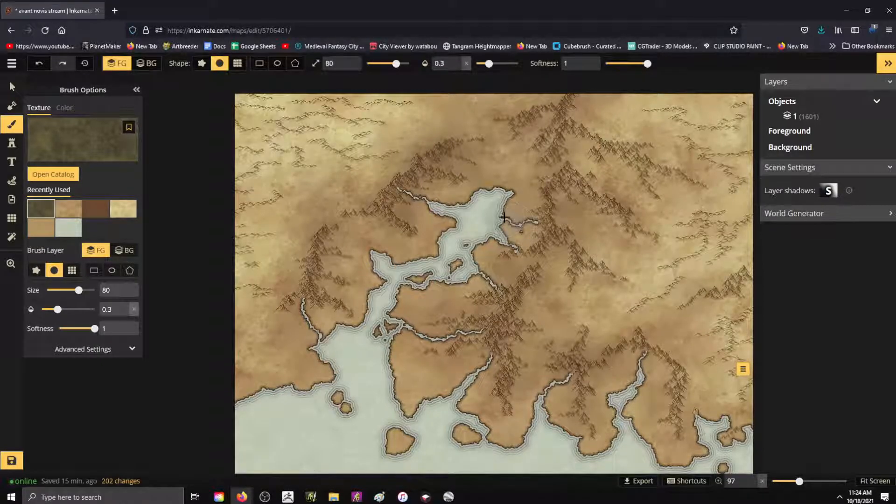
pyautogui.scroll(3, 502, 196)
pyautogui.scroll(2, 502, 184)
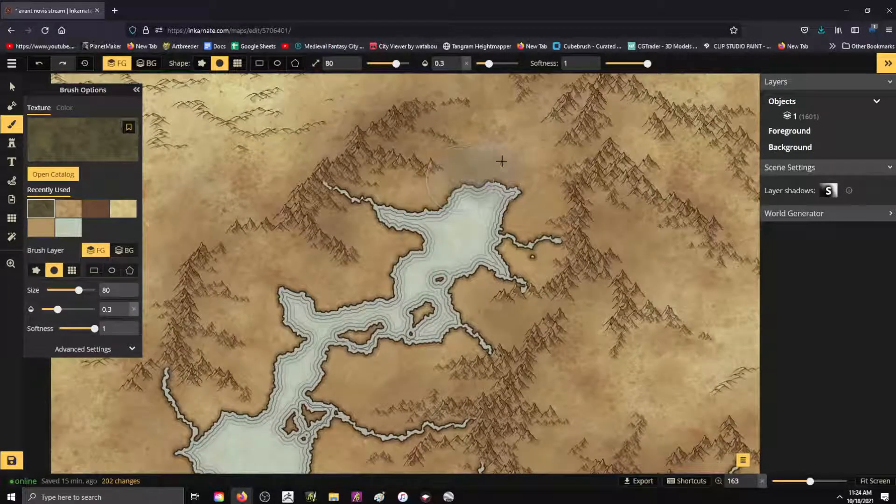
pyautogui.moveTo(530, 214)
pyautogui.mouseDown()
pyautogui.moveTo(505, 240)
pyautogui.moveTo(471, 205)
pyautogui.moveTo(410, 215)
pyautogui.mouseUp()
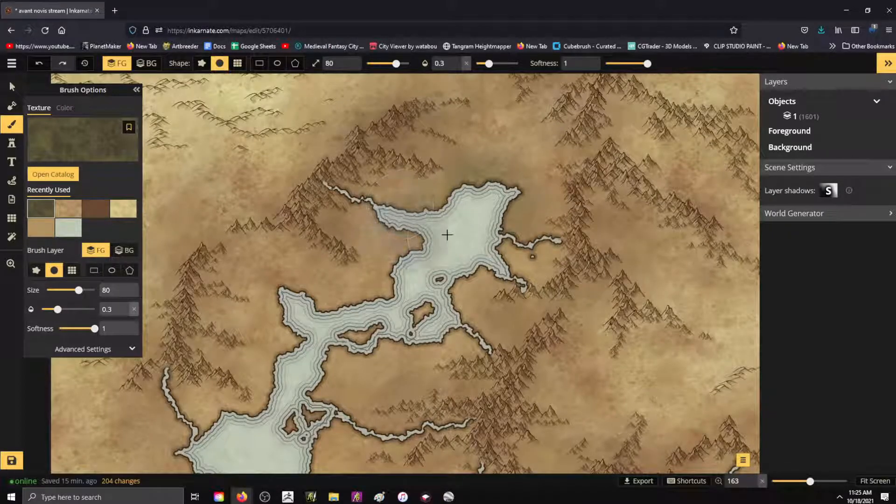
pyautogui.moveTo(471, 294); pyautogui.dragTo(473, 299)
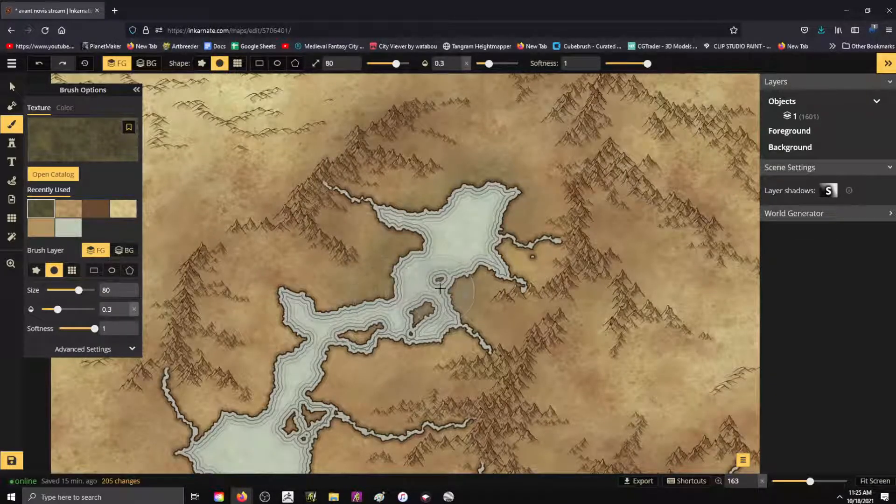
# Expand the advanced brush settings and extend the Green Ground shading across the lowlands on both sides of the river channel.
pyautogui.click(126, 355)
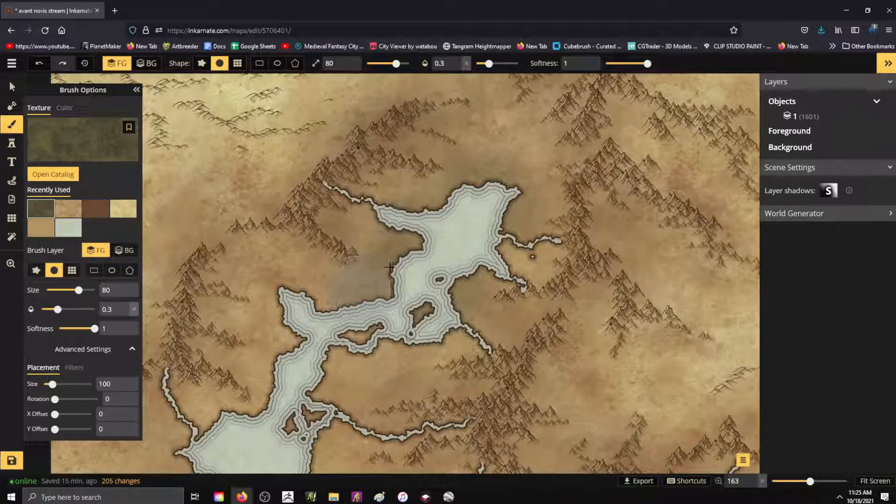
pyautogui.moveTo(483, 186)
pyautogui.mouseDown()
pyautogui.moveTo(484, 175)
pyautogui.moveTo(485, 283)
pyautogui.moveTo(518, 262)
pyautogui.moveTo(516, 135)
pyautogui.moveTo(492, 189)
pyautogui.moveTo(505, 229)
pyautogui.moveTo(421, 366)
pyautogui.moveTo(378, 363)
pyautogui.moveTo(364, 319)
pyautogui.moveTo(413, 283)
pyautogui.moveTo(306, 322)
pyautogui.moveTo(292, 335)
pyautogui.moveTo(320, 342)
pyautogui.moveTo(296, 369)
pyautogui.moveTo(283, 343)
pyautogui.moveTo(286, 268)
pyautogui.moveTo(289, 374)
pyautogui.moveTo(244, 397)
pyautogui.moveTo(287, 455)
pyautogui.moveTo(312, 450)
pyautogui.mouseUp()
pyautogui.scroll(-3, 489, 233)
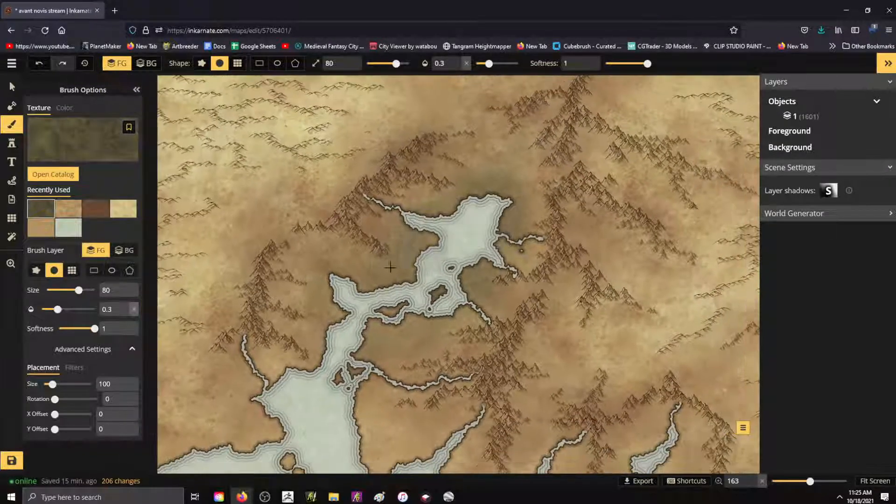
pyautogui.scroll(3, 378, 297)
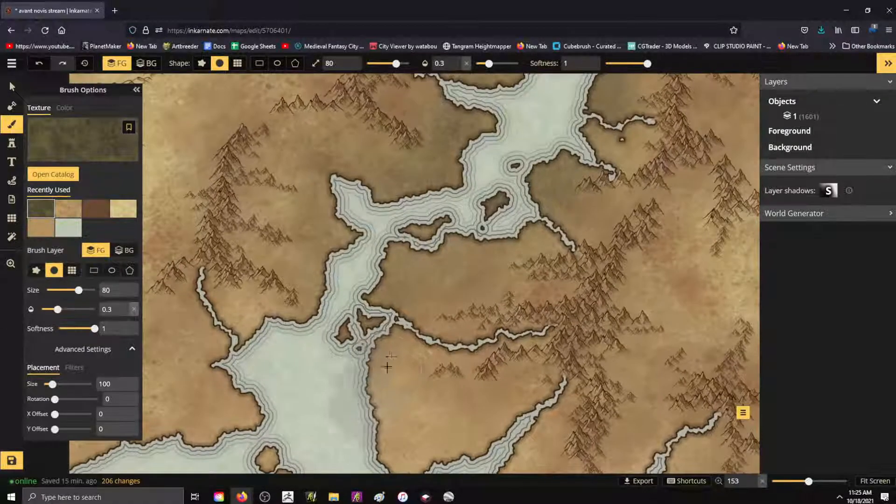
pyautogui.moveTo(388, 367)
pyautogui.mouseDown()
pyautogui.moveTo(410, 417)
pyautogui.moveTo(396, 379)
pyautogui.moveTo(432, 238)
pyautogui.mouseUp()
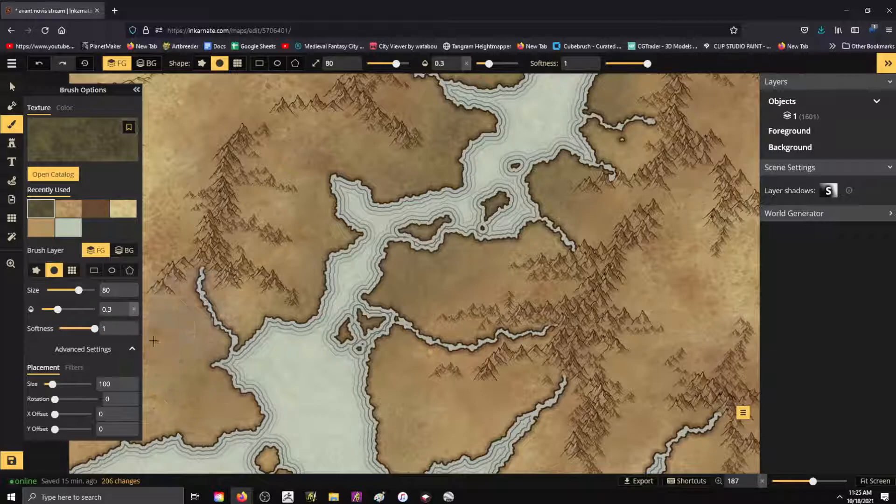
# Deepen the Green Ground shading north and east of the lake and on the lowland south of the channel.
pyautogui.scroll(-5, 440, 291)
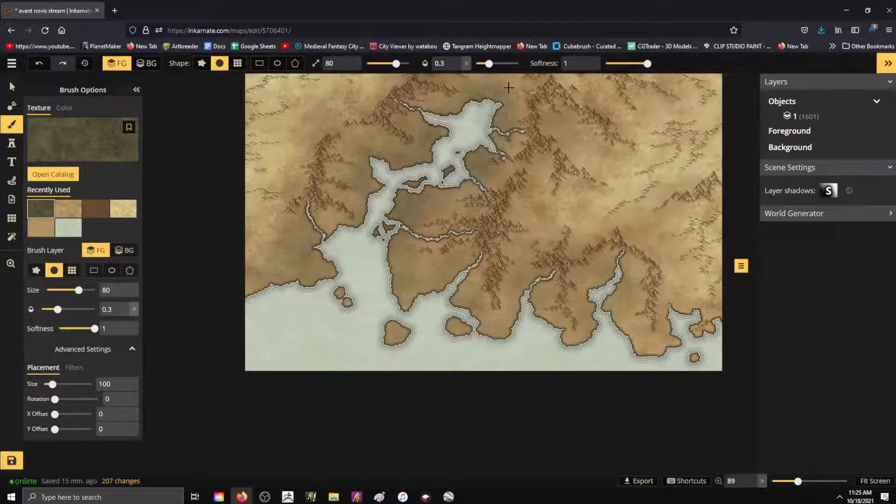
pyautogui.scroll(-3, 584, 300)
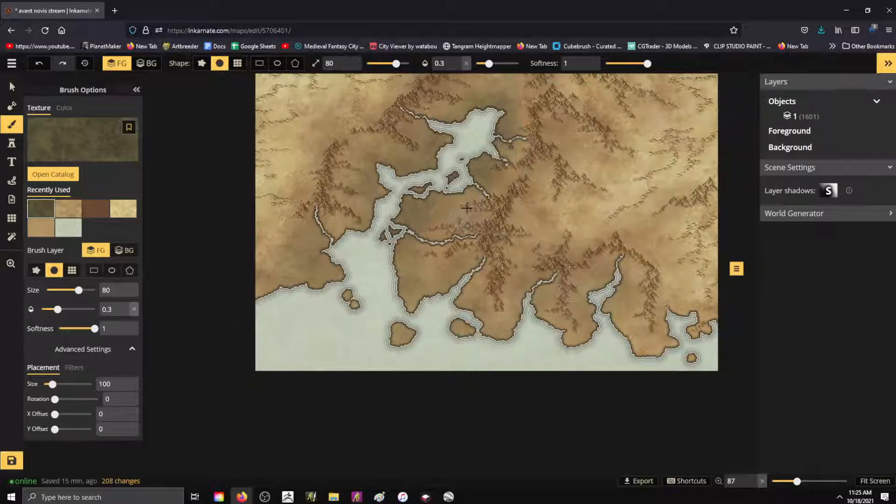
pyautogui.scroll(-2, 616, 158)
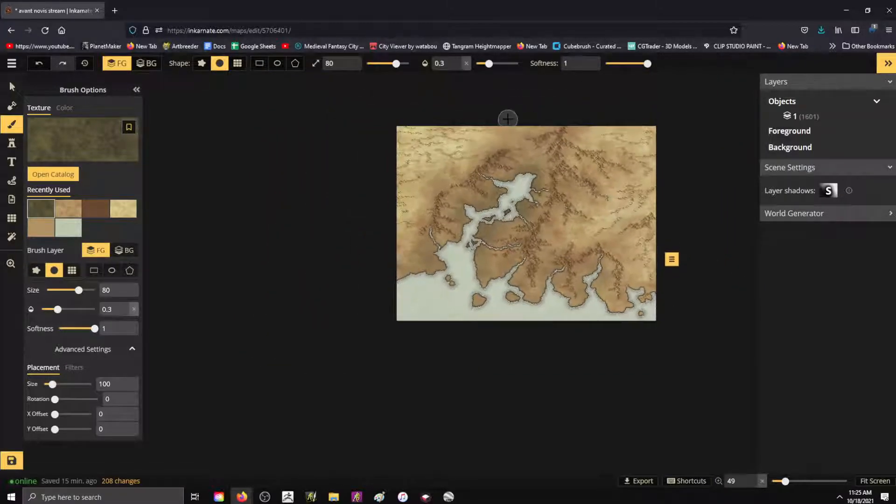
pyautogui.scroll(3, 576, 186)
pyautogui.scroll(4, 573, 187)
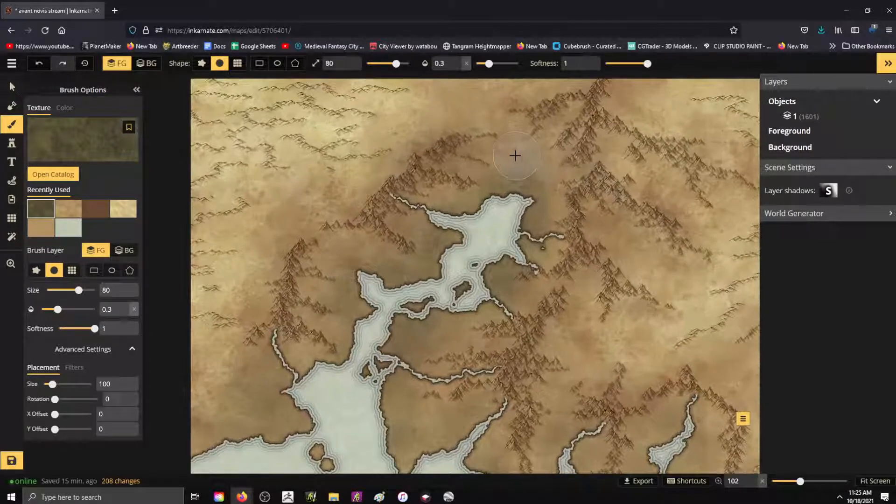
pyautogui.moveTo(498, 163)
pyautogui.mouseDown()
pyautogui.moveTo(524, 152)
pyautogui.moveTo(523, 183)
pyautogui.mouseUp()
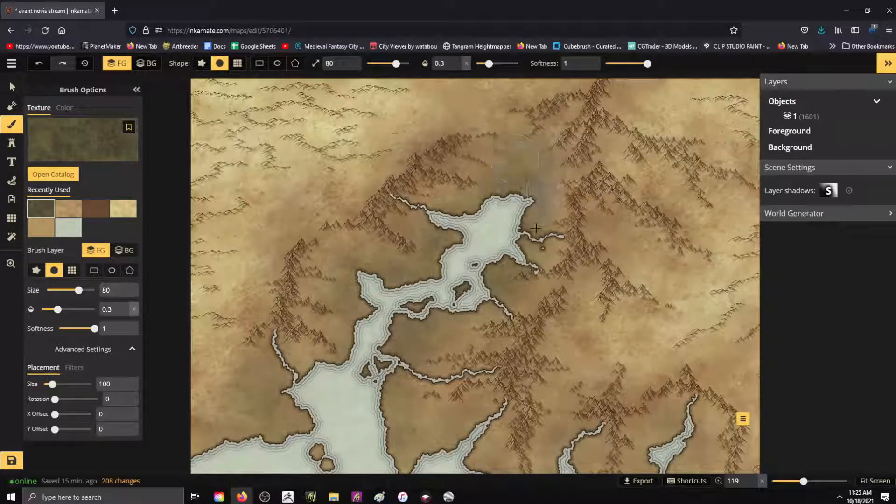
pyautogui.moveTo(477, 302)
pyautogui.mouseDown()
pyautogui.moveTo(411, 322)
pyautogui.moveTo(406, 345)
pyautogui.moveTo(425, 318)
pyautogui.moveTo(410, 331)
pyautogui.mouseUp()
# Choose the Green Dry texture from the catalog's #green results for the brush.
pyautogui.click(44, 176)
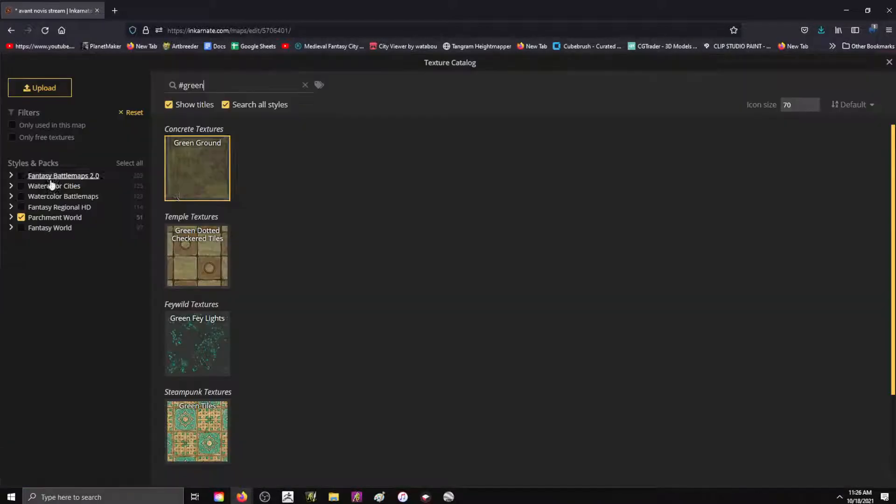
pyautogui.scroll(-2, 178, 266)
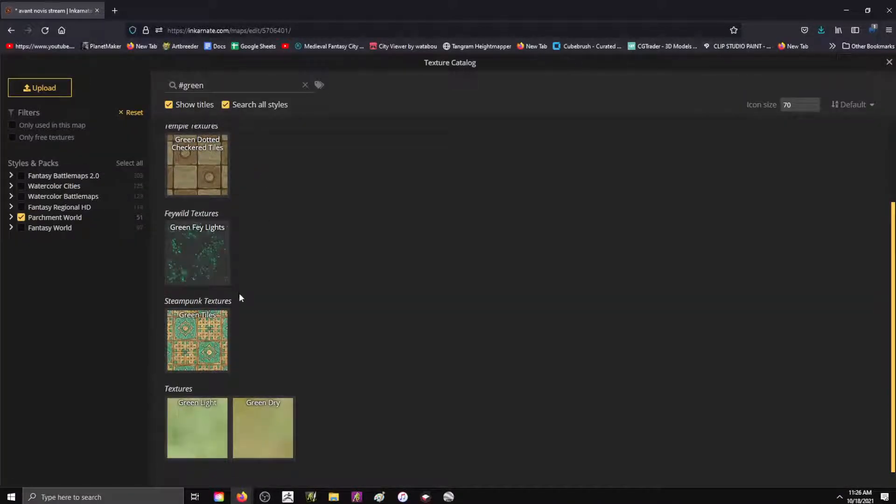
pyautogui.click(256, 443)
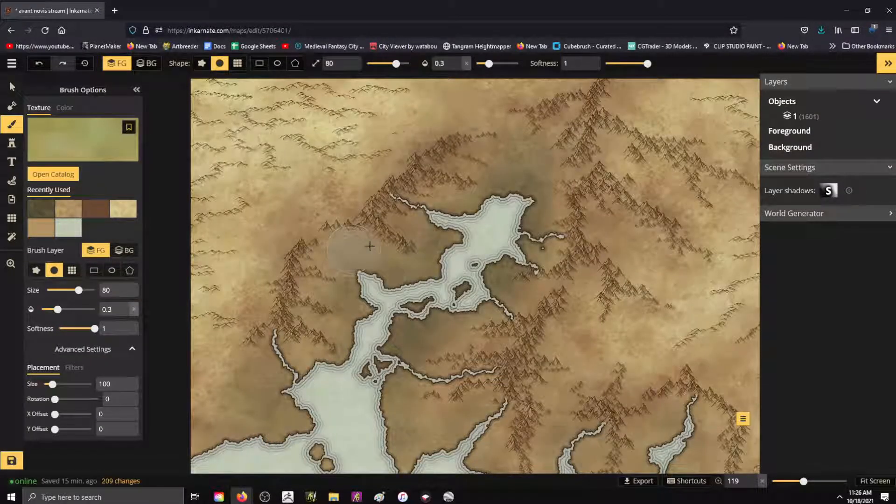
# Blend Green Dry over the lowlands west of the lake, then along its northern and eastern shores at 0.3 opacity.
pyautogui.moveTo(369, 231)
pyautogui.mouseDown()
pyautogui.moveTo(397, 238)
pyautogui.moveTo(410, 216)
pyautogui.moveTo(392, 226)
pyautogui.moveTo(400, 214)
pyautogui.mouseUp()
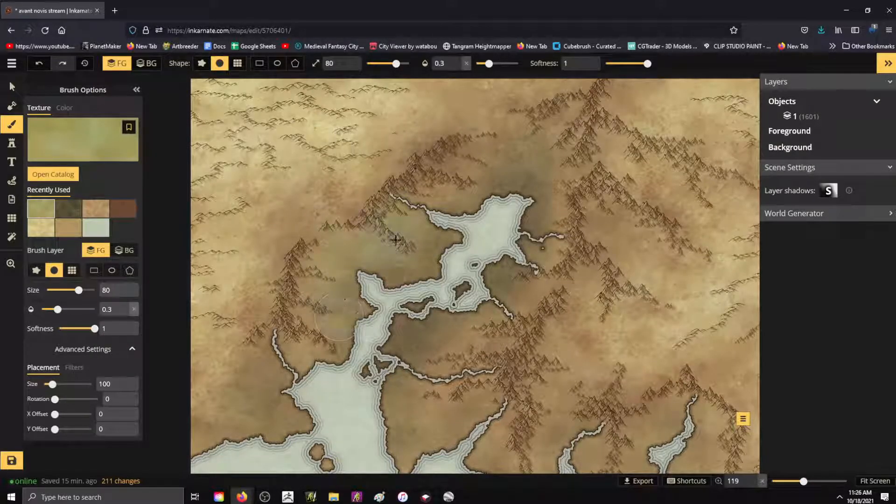
pyautogui.moveTo(397, 257)
pyautogui.mouseDown()
pyautogui.moveTo(466, 165)
pyautogui.moveTo(476, 191)
pyautogui.moveTo(467, 200)
pyautogui.moveTo(481, 177)
pyautogui.moveTo(465, 177)
pyautogui.moveTo(499, 155)
pyautogui.moveTo(480, 154)
pyautogui.moveTo(519, 143)
pyautogui.moveTo(536, 150)
pyautogui.moveTo(548, 184)
pyautogui.moveTo(549, 137)
pyautogui.moveTo(542, 137)
pyautogui.moveTo(569, 151)
pyautogui.moveTo(555, 185)
pyautogui.moveTo(538, 175)
pyautogui.moveTo(533, 132)
pyautogui.moveTo(550, 217)
pyautogui.moveTo(533, 292)
pyautogui.moveTo(510, 304)
pyautogui.moveTo(544, 279)
pyautogui.moveTo(539, 296)
pyautogui.moveTo(467, 340)
pyautogui.moveTo(440, 338)
pyautogui.moveTo(486, 333)
pyautogui.moveTo(491, 344)
pyautogui.moveTo(439, 380)
pyautogui.moveTo(431, 415)
pyautogui.moveTo(413, 420)
pyautogui.moveTo(494, 396)
pyautogui.moveTo(449, 361)
pyautogui.moveTo(460, 373)
pyautogui.moveTo(495, 357)
pyautogui.moveTo(435, 354)
pyautogui.moveTo(503, 326)
pyautogui.moveTo(483, 354)
pyautogui.moveTo(475, 346)
pyautogui.moveTo(391, 351)
pyautogui.moveTo(464, 344)
pyautogui.moveTo(456, 364)
pyautogui.mouseUp()
pyautogui.moveTo(378, 258)
pyautogui.mouseDown()
pyautogui.moveTo(340, 250)
pyautogui.moveTo(320, 306)
pyautogui.moveTo(337, 290)
pyautogui.mouseUp()
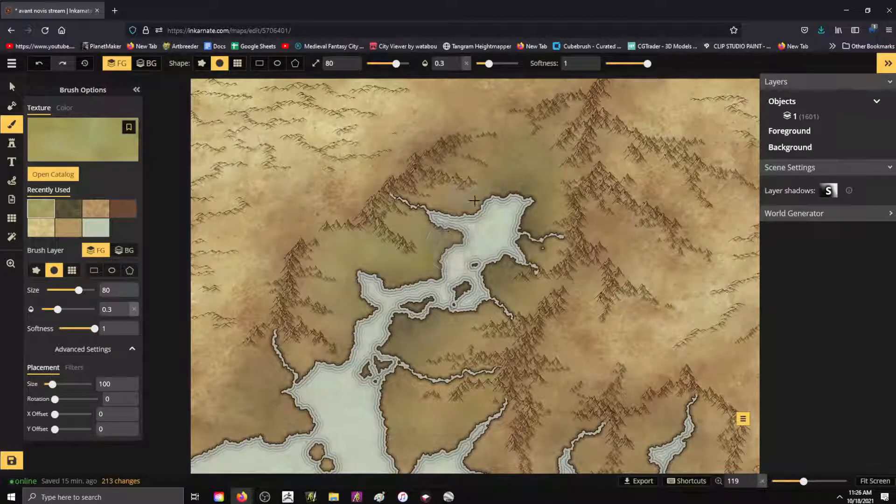
pyautogui.moveTo(525, 269)
pyautogui.mouseDown()
pyautogui.moveTo(499, 285)
pyautogui.moveTo(516, 286)
pyautogui.moveTo(511, 277)
pyautogui.moveTo(511, 293)
pyautogui.moveTo(514, 283)
pyautogui.mouseUp()
pyautogui.moveTo(551, 254); pyautogui.dragTo(560, 247)
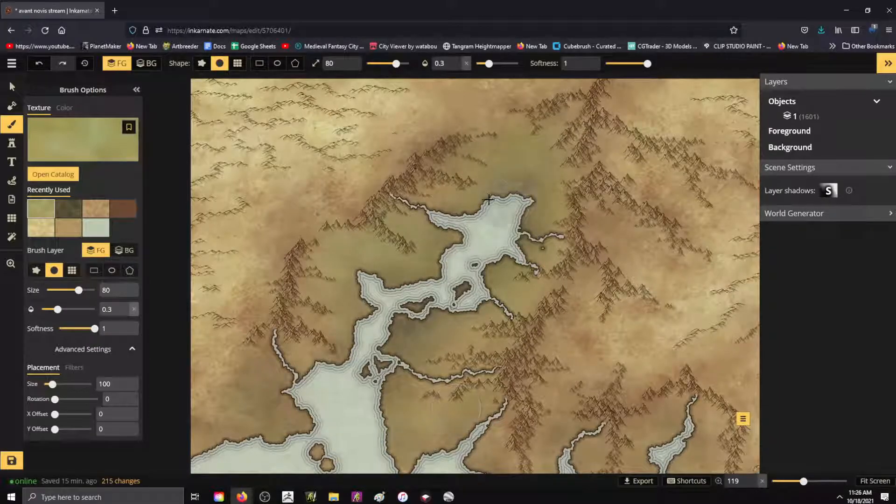
# Paint Green Dry over the southern peninsulas and the lowland between the channel and the central river.
pyautogui.scroll(-2, 474, 199)
pyautogui.scroll(-2, 474, 199)
pyautogui.scroll(4, 514, 426)
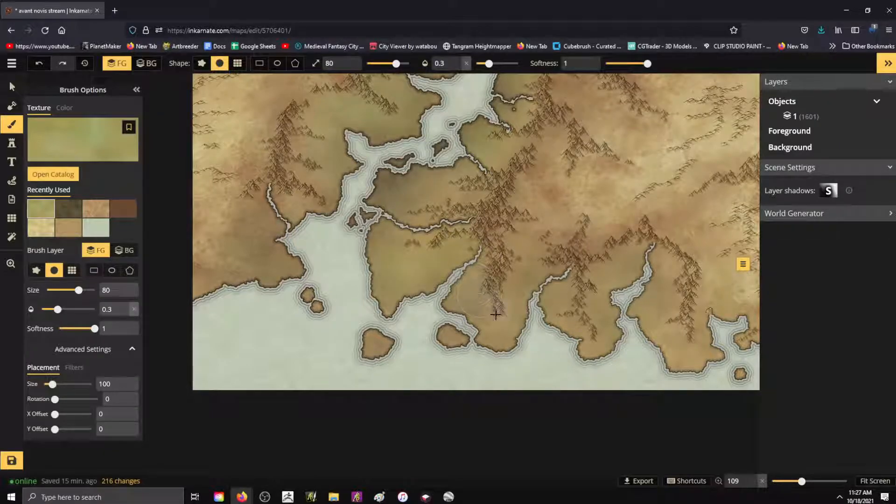
pyautogui.moveTo(373, 169); pyautogui.dragTo(442, 181)
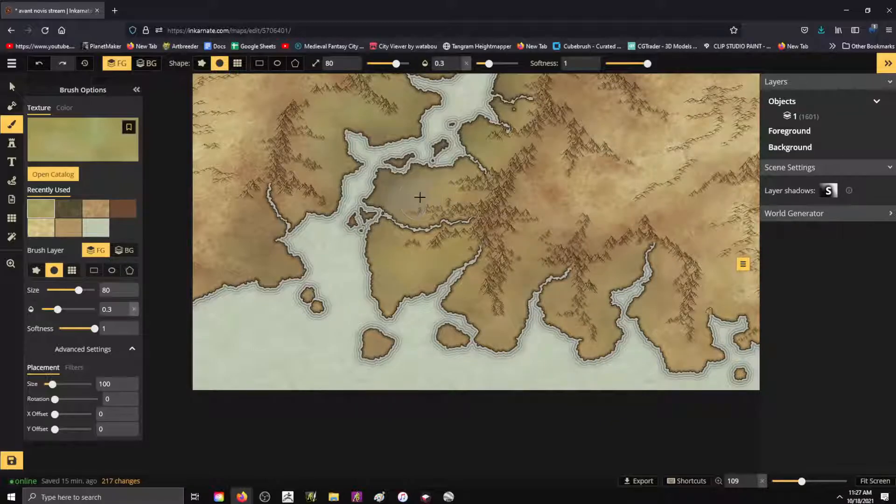
# Strengthen the Green Dry coverage around the lake, along the western lowlands and beside the central mountains.
pyautogui.scroll(-3, 572, 353)
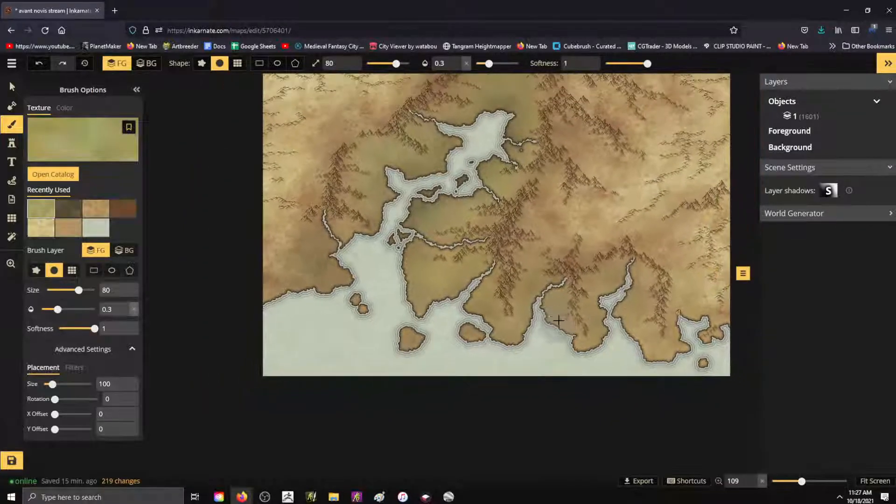
pyautogui.scroll(5, 453, 100)
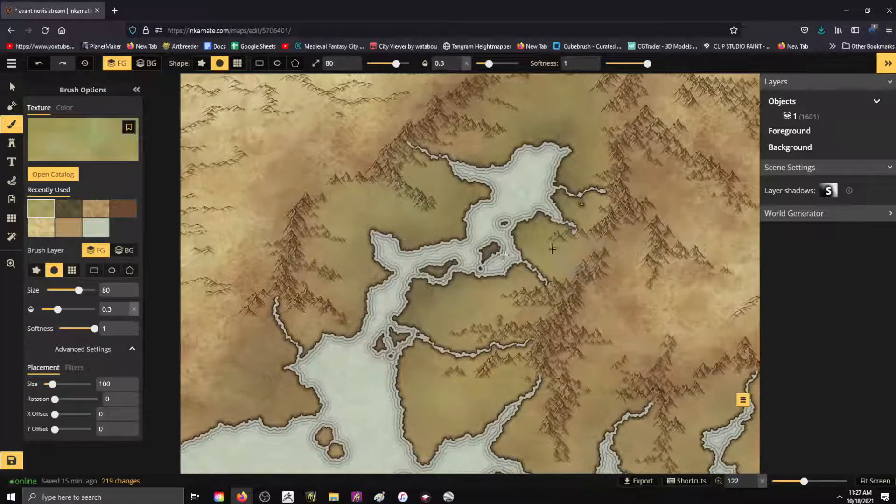
pyautogui.moveTo(539, 248)
pyautogui.mouseDown()
pyautogui.moveTo(551, 231)
pyautogui.moveTo(540, 229)
pyautogui.moveTo(531, 244)
pyautogui.moveTo(558, 252)
pyautogui.mouseUp()
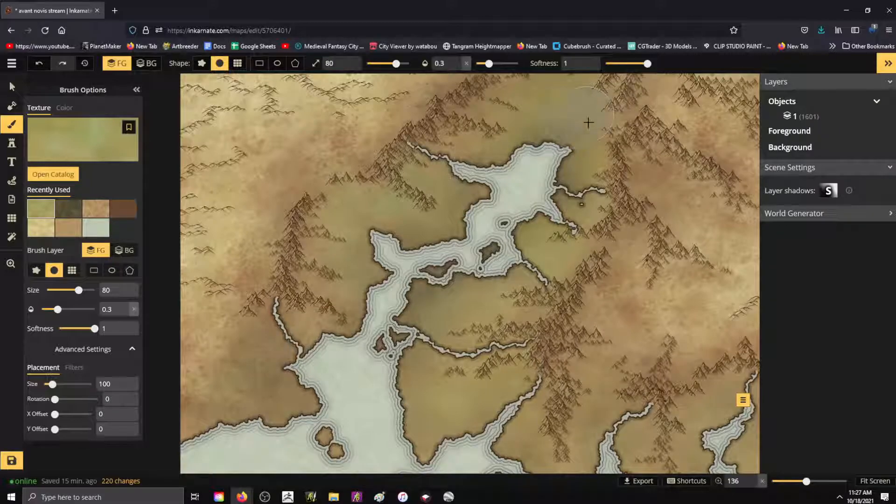
pyautogui.moveTo(592, 147)
pyautogui.mouseDown()
pyautogui.moveTo(583, 117)
pyautogui.moveTo(534, 125)
pyautogui.moveTo(457, 165)
pyautogui.moveTo(598, 142)
pyautogui.moveTo(567, 277)
pyautogui.moveTo(434, 279)
pyautogui.mouseUp()
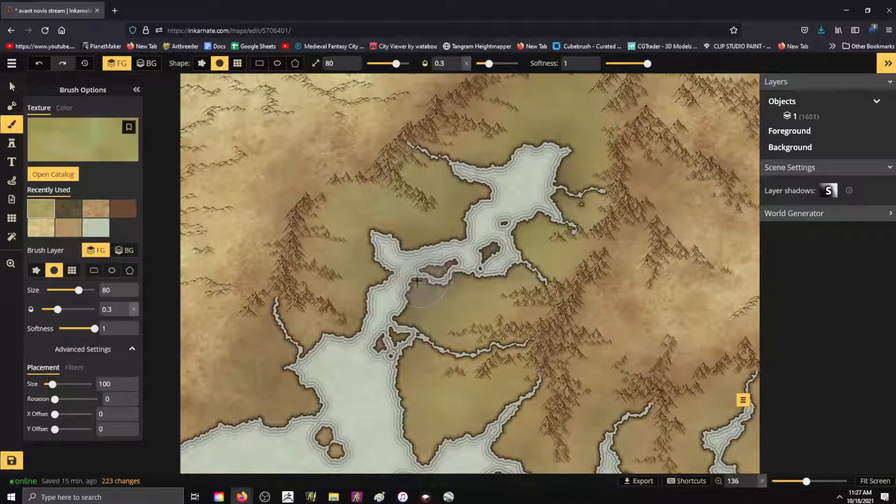
pyautogui.moveTo(356, 271); pyautogui.dragTo(449, 273)
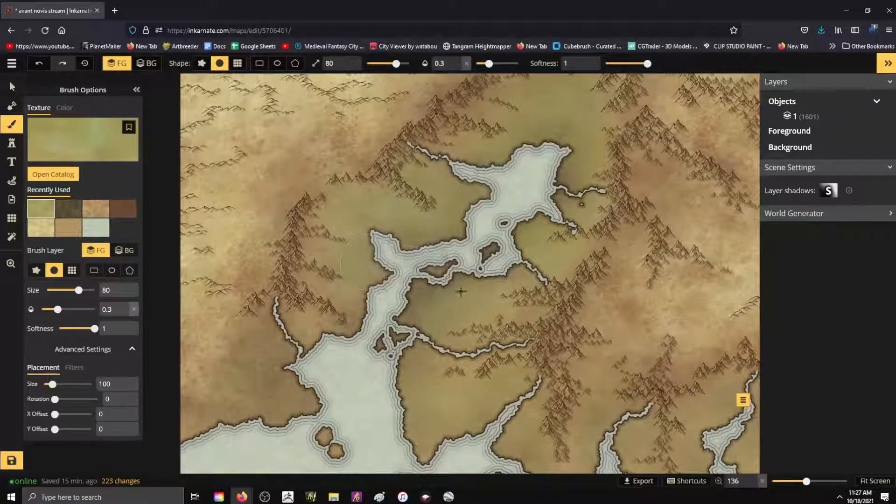
pyautogui.moveTo(601, 182); pyautogui.dragTo(568, 145)
pyautogui.moveTo(387, 194)
pyautogui.mouseDown()
pyautogui.moveTo(473, 209)
pyautogui.moveTo(477, 149)
pyautogui.mouseUp()
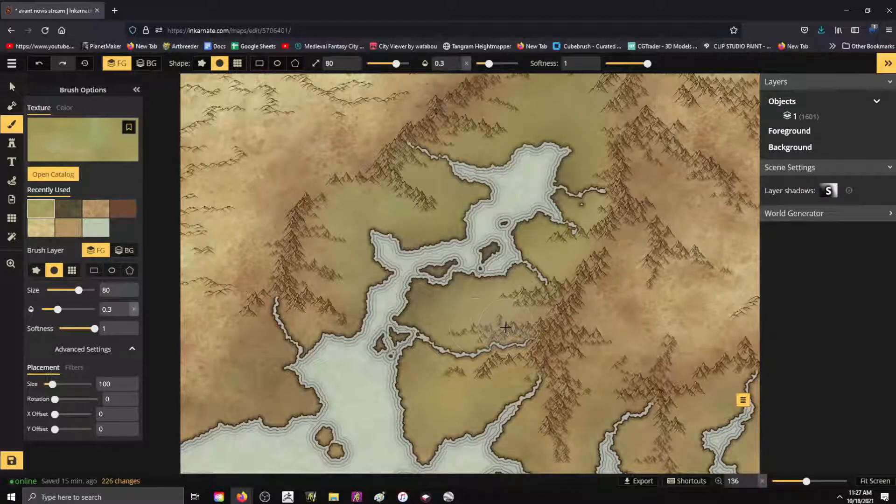
pyautogui.moveTo(522, 321)
pyautogui.mouseDown()
pyautogui.moveTo(498, 322)
pyautogui.moveTo(521, 322)
pyautogui.mouseUp()
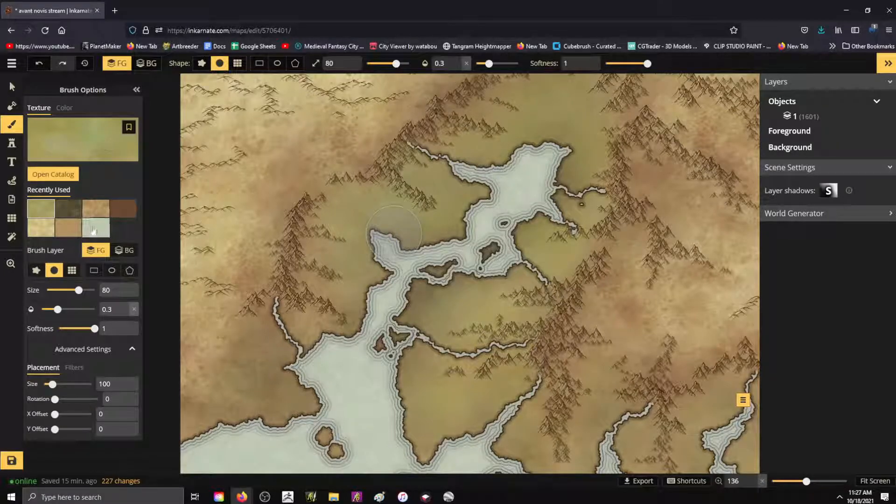
# Blend the light brown texture over the central mountains at size 80, then shade their western foothills with dark reddish brown at size 16.
pyautogui.click(96, 208)
pyautogui.moveTo(501, 303)
pyautogui.mouseDown()
pyautogui.moveTo(576, 296)
pyautogui.moveTo(541, 299)
pyautogui.moveTo(574, 303)
pyautogui.mouseUp()
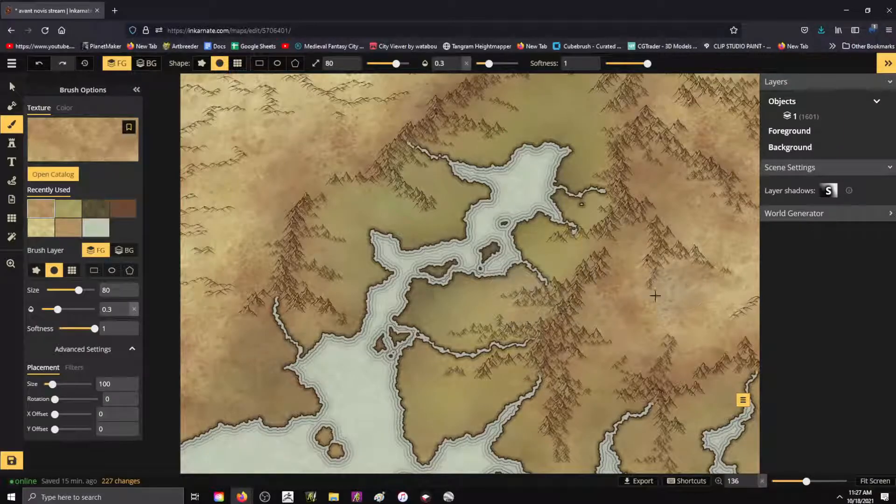
pyautogui.moveTo(78, 290); pyautogui.dragTo(59, 291)
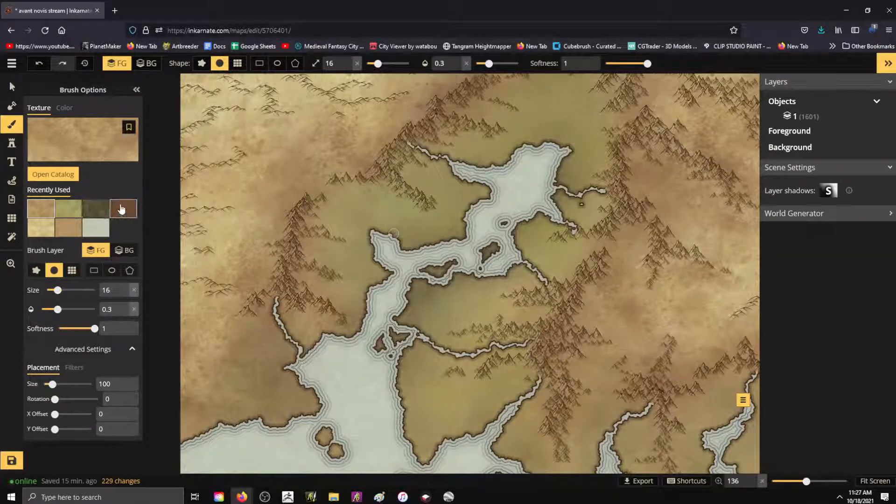
pyautogui.click(123, 208)
pyautogui.moveTo(467, 369)
pyautogui.mouseDown()
pyautogui.moveTo(533, 362)
pyautogui.moveTo(482, 370)
pyautogui.mouseUp()
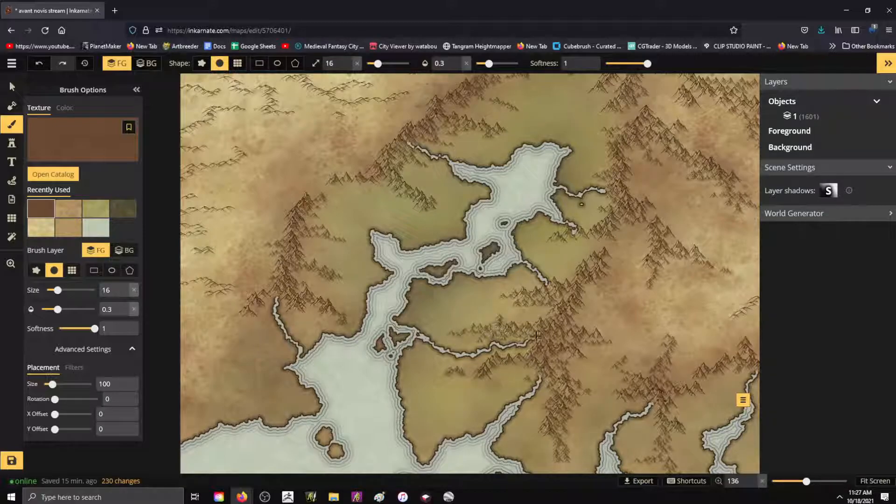
pyautogui.moveTo(524, 295); pyautogui.dragTo(548, 305)
# Shade the mountains east of the lake and the foothills northwest of it with dark reddish brown at 0.26 opacity.
pyautogui.click(49, 310)
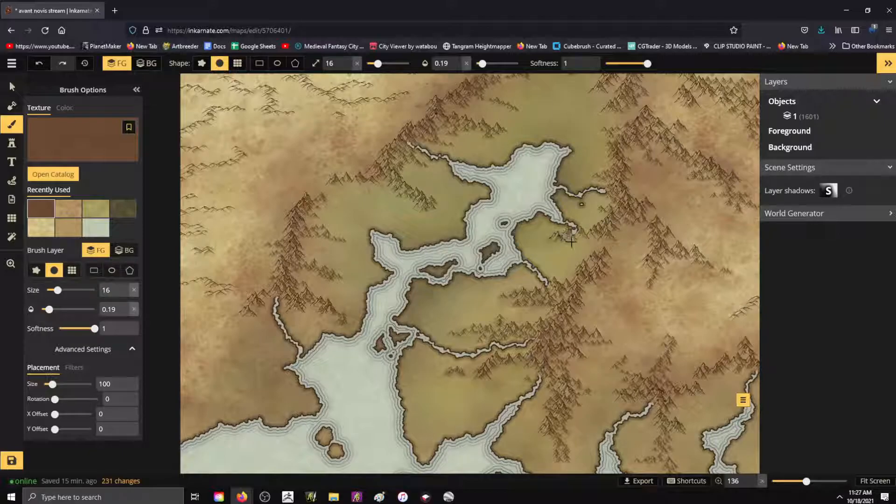
pyautogui.click(51, 309)
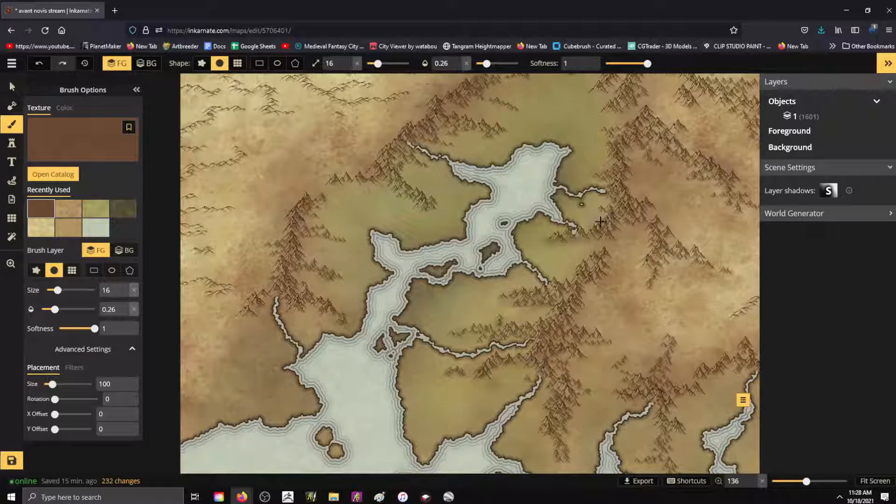
pyautogui.moveTo(610, 182); pyautogui.dragTo(604, 243)
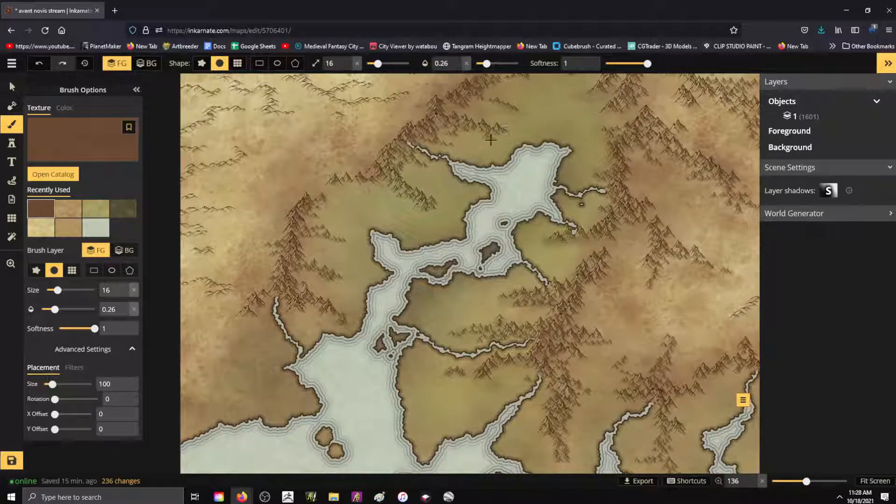
pyautogui.click(411, 174)
pyautogui.click(417, 182)
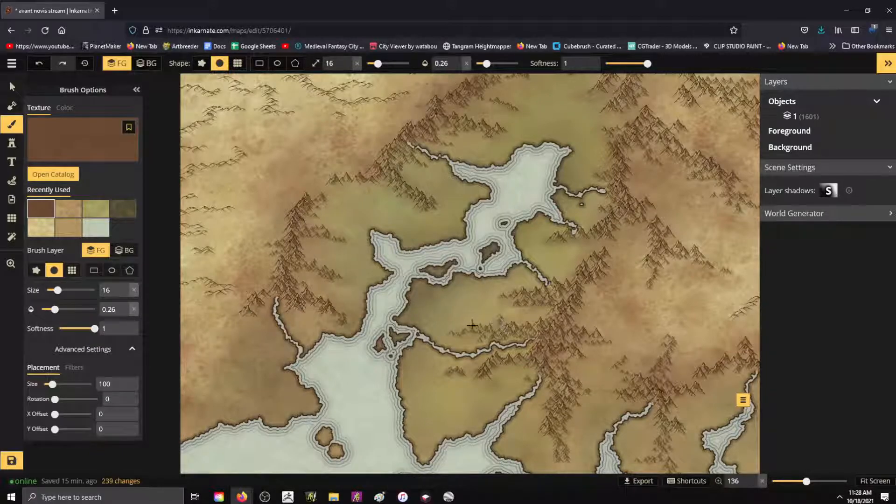
# Darken the foothills on both sides of the central river and the southern end of the central range with reddish brown.
pyautogui.moveTo(490, 325); pyautogui.dragTo(489, 320)
pyautogui.click(492, 378)
pyautogui.moveTo(578, 387); pyautogui.dragTo(552, 414)
pyautogui.scroll(-3, 565, 319)
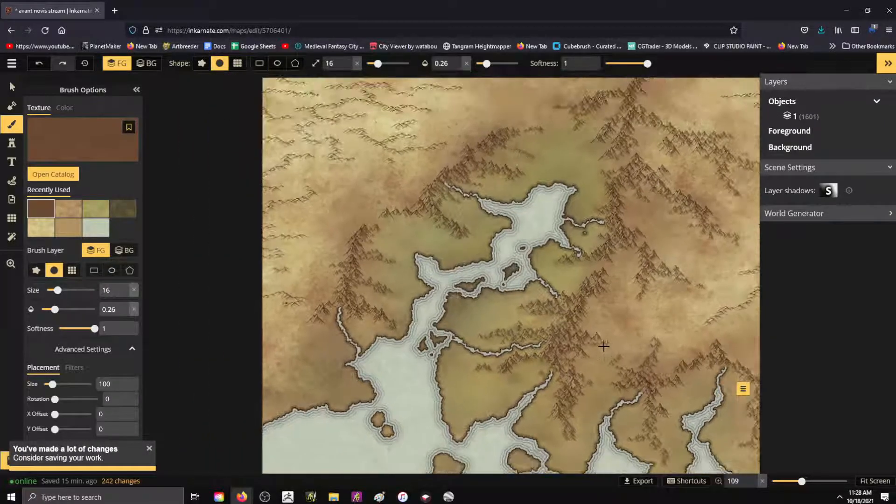
pyautogui.scroll(2, 580, 136)
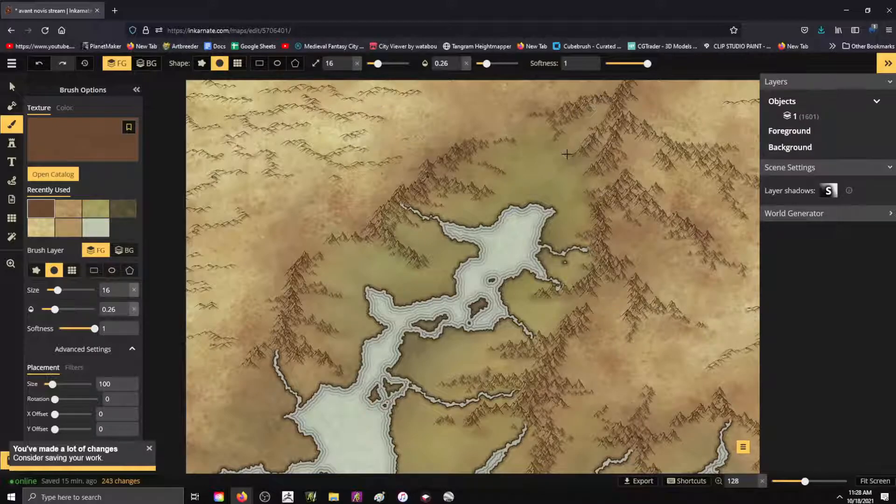
pyautogui.scroll(-5, 566, 154)
pyautogui.scroll(3, 634, 262)
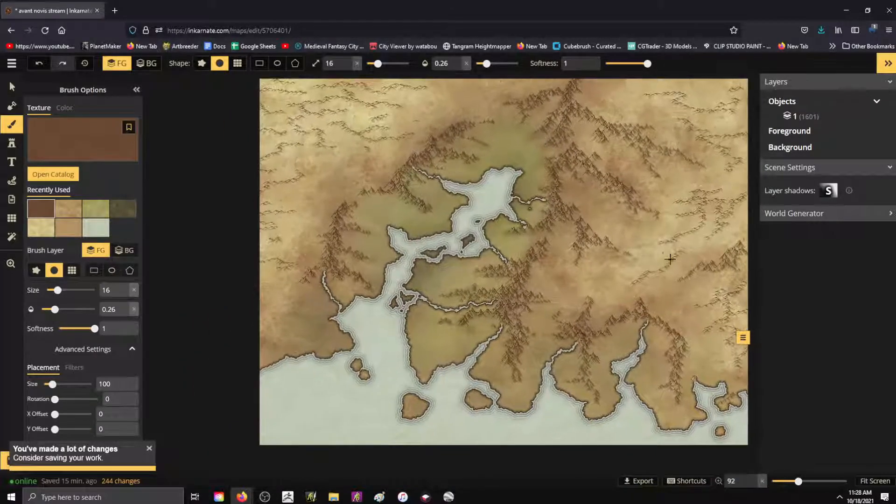
# Dab the dark green texture on the lake's eastern shore at size 16 and 0.42 opacity.
pyautogui.click(70, 210)
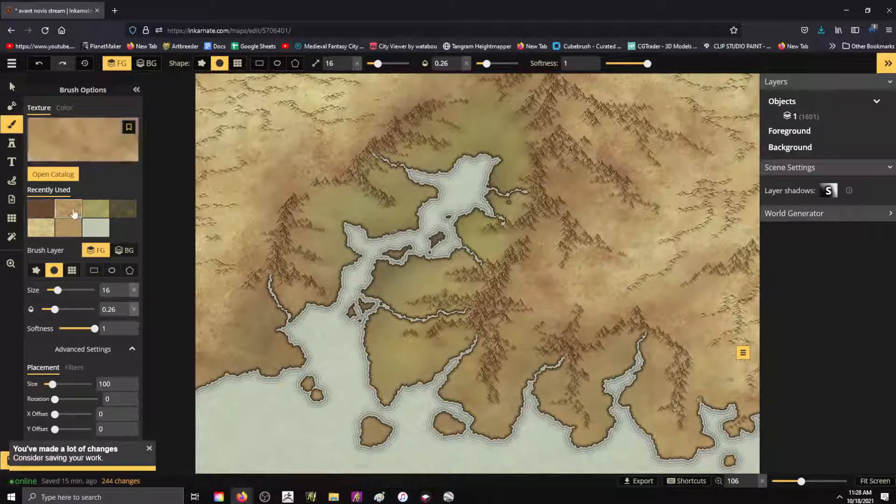
pyautogui.click(123, 208)
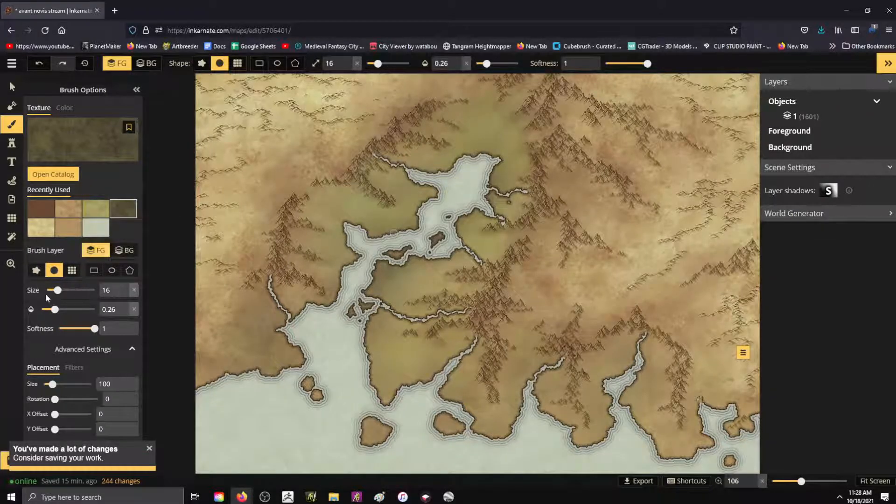
pyautogui.moveTo(59, 310); pyautogui.dragTo(67, 309)
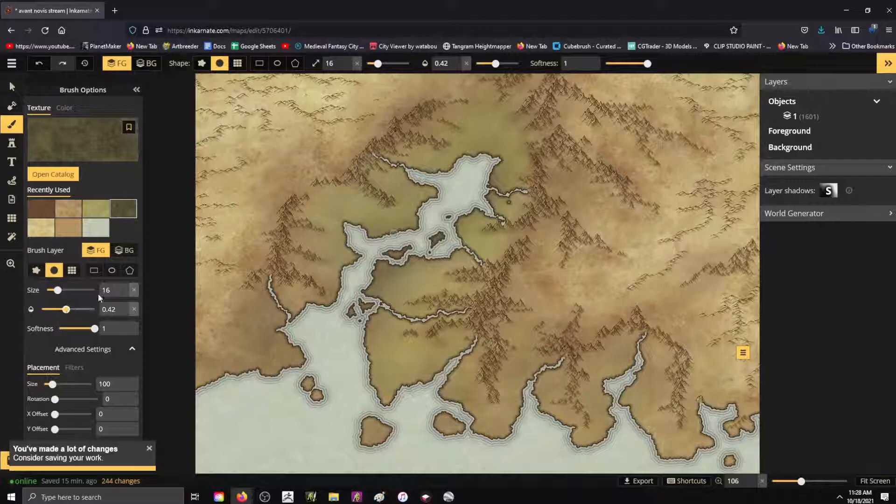
pyautogui.click(486, 179)
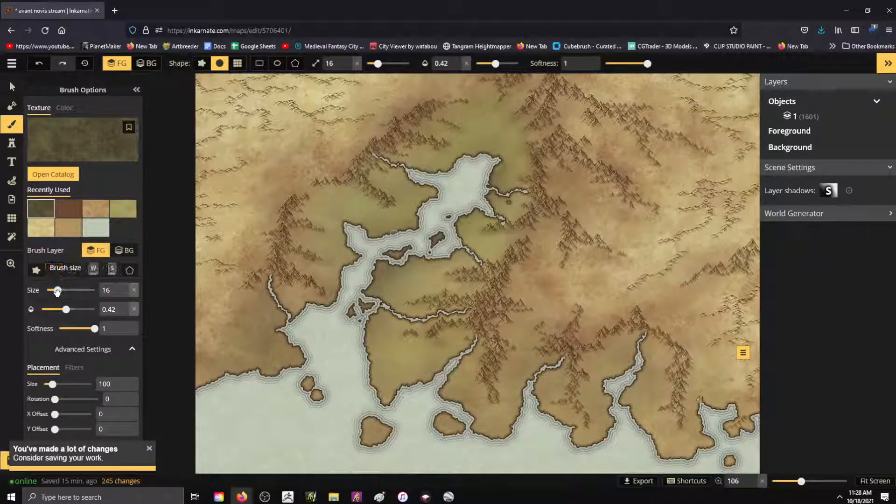
# Paint dark green along the channel's shores and islands with a rough-edged brush at size 52, undoing the first stroke over the lake.
pyautogui.moveTo(57, 290); pyautogui.dragTo(72, 290)
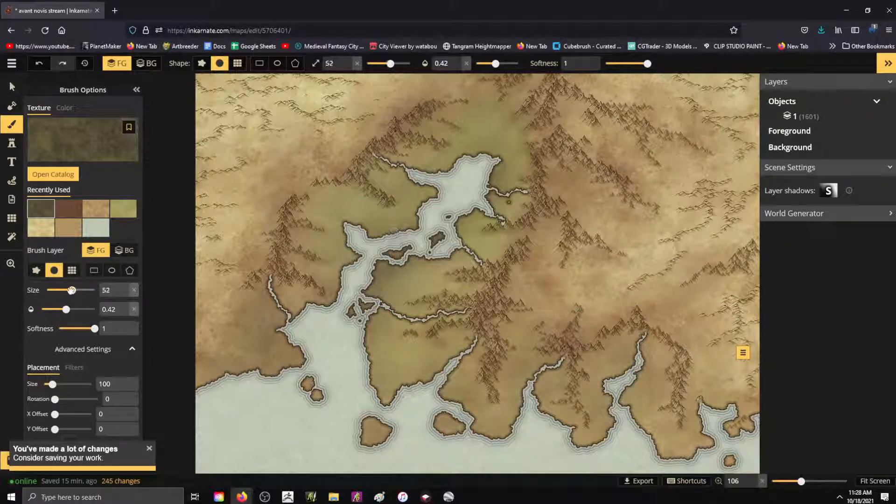
pyautogui.click(36, 270)
pyautogui.moveTo(434, 168)
pyautogui.mouseDown()
pyautogui.moveTo(468, 173)
pyautogui.moveTo(507, 148)
pyautogui.moveTo(459, 181)
pyautogui.mouseUp()
pyautogui.hotkey('ctrl', 'z')
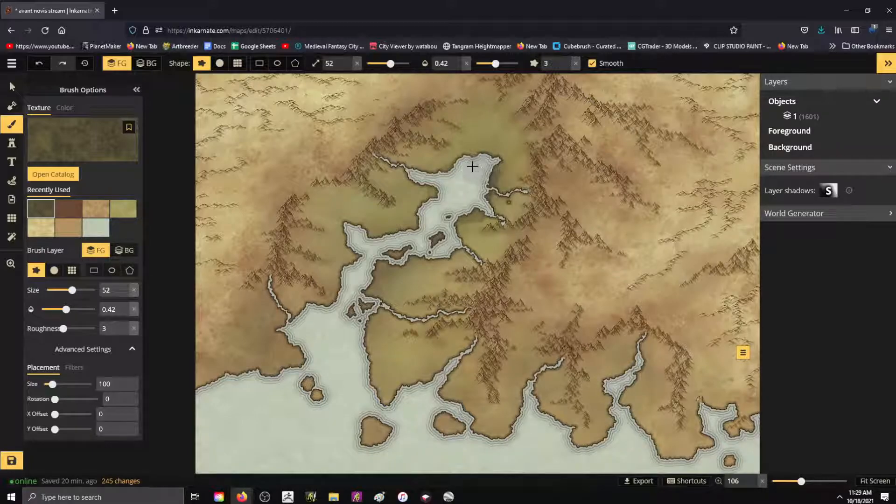
pyautogui.moveTo(427, 225)
pyautogui.mouseDown()
pyautogui.moveTo(450, 241)
pyautogui.moveTo(443, 252)
pyautogui.moveTo(406, 242)
pyautogui.moveTo(376, 249)
pyautogui.moveTo(359, 268)
pyautogui.moveTo(359, 374)
pyautogui.moveTo(365, 361)
pyautogui.mouseUp()
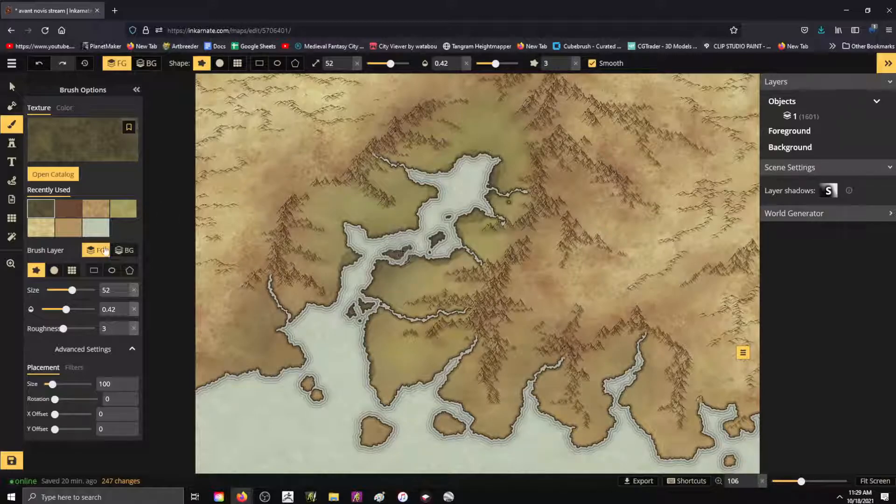
# Blend dark green along the lake's western and eastern shores with a soft round brush at 0.22 opacity.
pyautogui.click(54, 272)
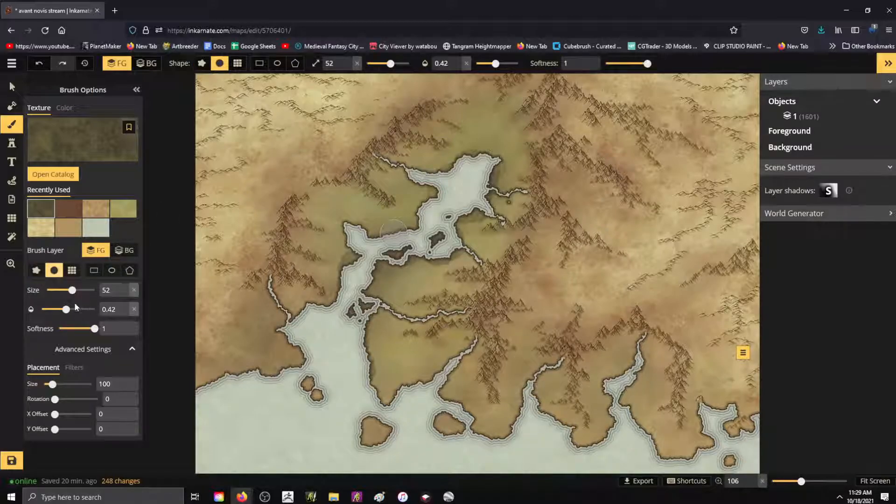
pyautogui.moveTo(66, 309); pyautogui.dragTo(52, 309)
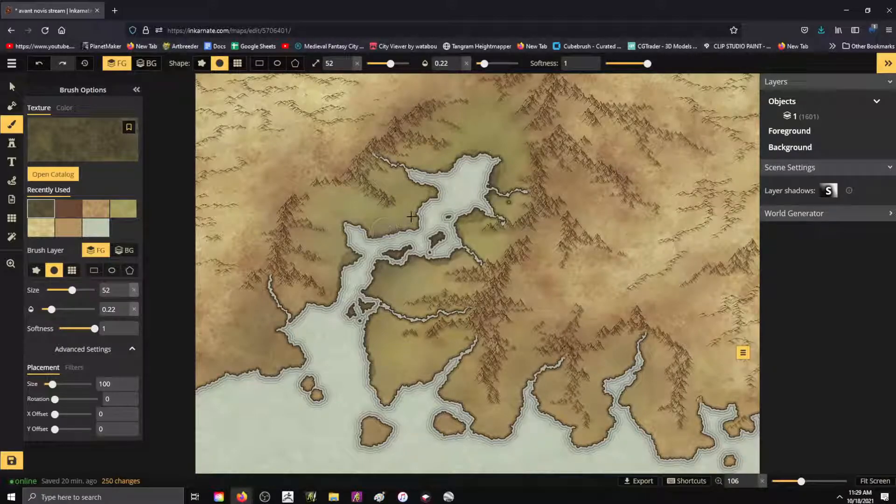
pyautogui.moveTo(433, 190); pyautogui.dragTo(427, 194)
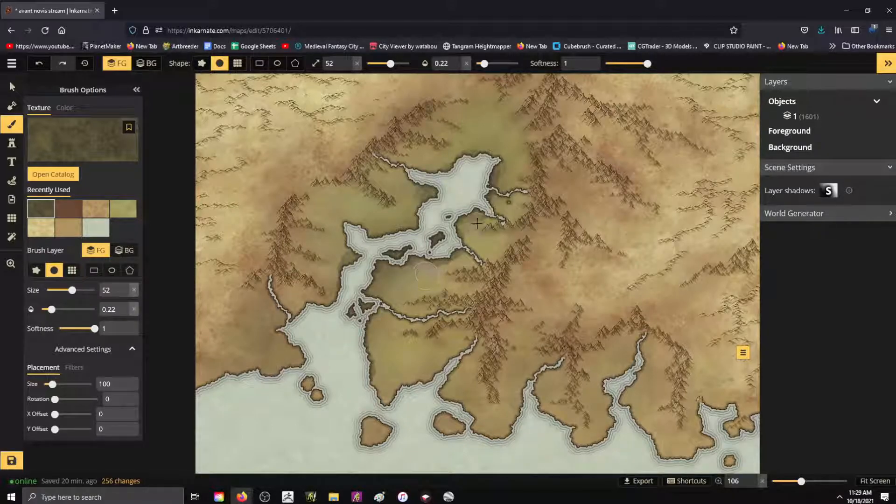
pyautogui.moveTo(471, 225)
pyautogui.mouseDown()
pyautogui.moveTo(479, 223)
pyautogui.moveTo(461, 234)
pyautogui.moveTo(491, 189)
pyautogui.mouseUp()
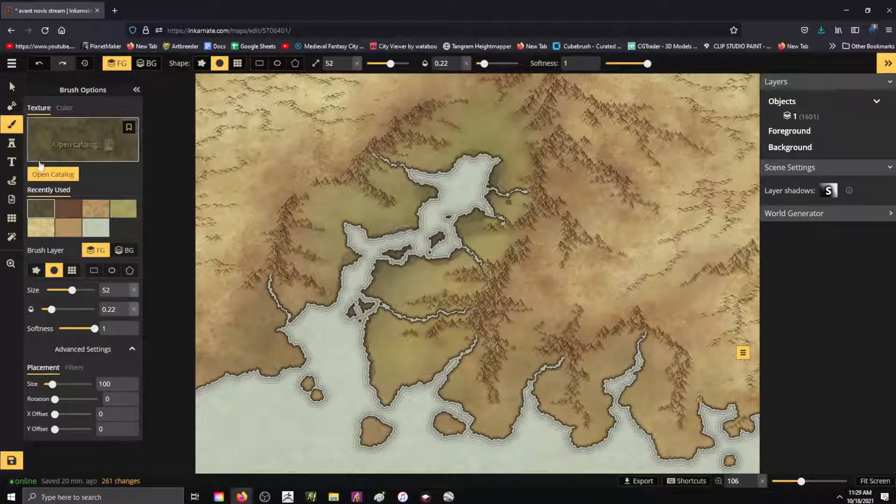
# Lighten the lowlands east of the lake and south of the channel with the pale parchment texture.
pyautogui.click(41, 227)
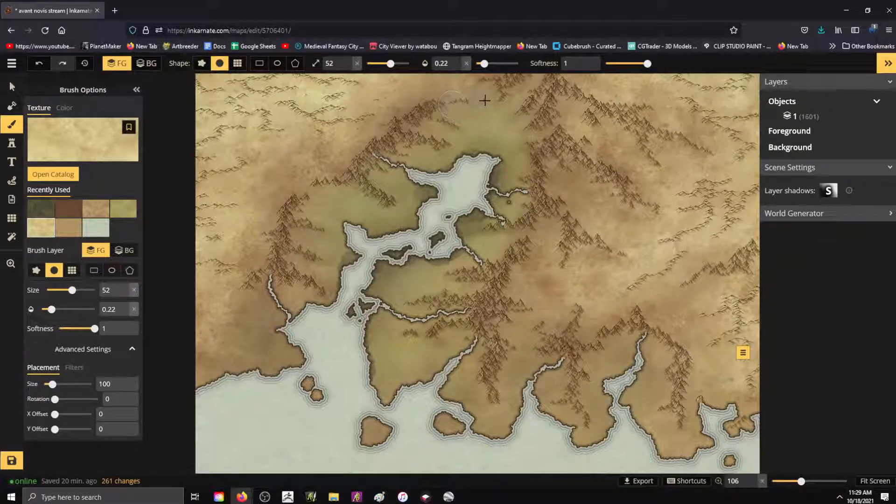
pyautogui.moveTo(513, 174)
pyautogui.mouseDown()
pyautogui.moveTo(503, 169)
pyautogui.moveTo(504, 189)
pyautogui.mouseUp()
pyautogui.moveTo(487, 239)
pyautogui.mouseDown()
pyautogui.moveTo(475, 224)
pyautogui.moveTo(471, 237)
pyautogui.moveTo(475, 224)
pyautogui.mouseUp()
pyautogui.moveTo(505, 249)
pyautogui.mouseDown()
pyautogui.moveTo(494, 318)
pyautogui.moveTo(443, 279)
pyautogui.moveTo(463, 256)
pyautogui.moveTo(408, 270)
pyautogui.moveTo(398, 281)
pyautogui.moveTo(415, 275)
pyautogui.moveTo(384, 301)
pyautogui.moveTo(416, 305)
pyautogui.mouseUp()
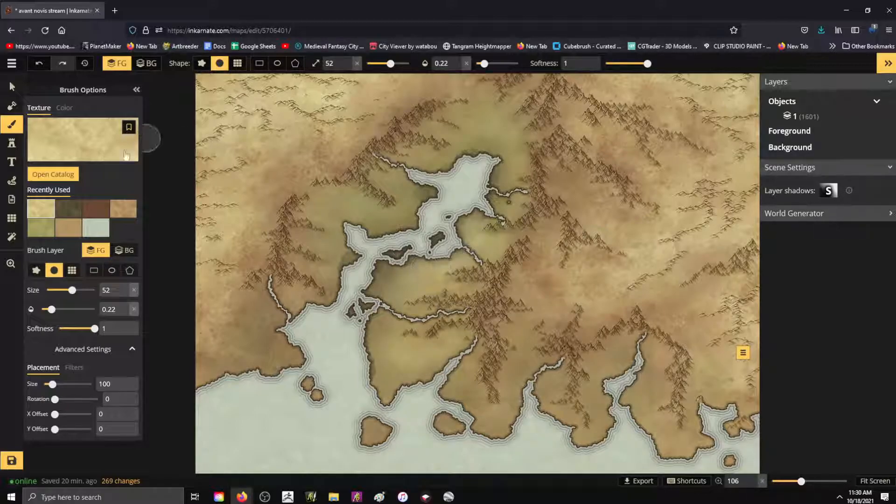
# Blend Green Dry back over the lowland along the channel's southern shore.
pyautogui.click(41, 227)
pyautogui.moveTo(483, 264)
pyautogui.mouseDown()
pyautogui.moveTo(440, 265)
pyautogui.moveTo(460, 258)
pyautogui.moveTo(440, 264)
pyautogui.mouseUp()
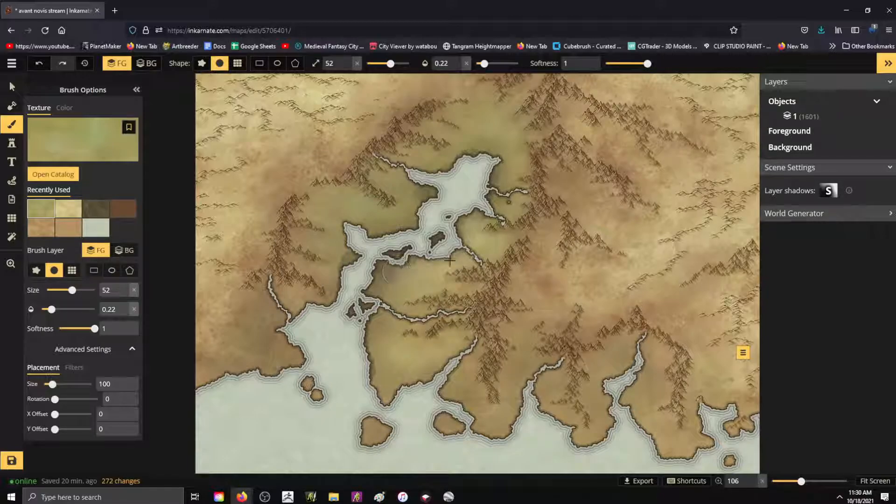
pyautogui.moveTo(434, 263); pyautogui.dragTo(451, 261)
# Soften the southern peninsulas with the pale parchment texture, working eastward from the central range.
pyautogui.click(68, 208)
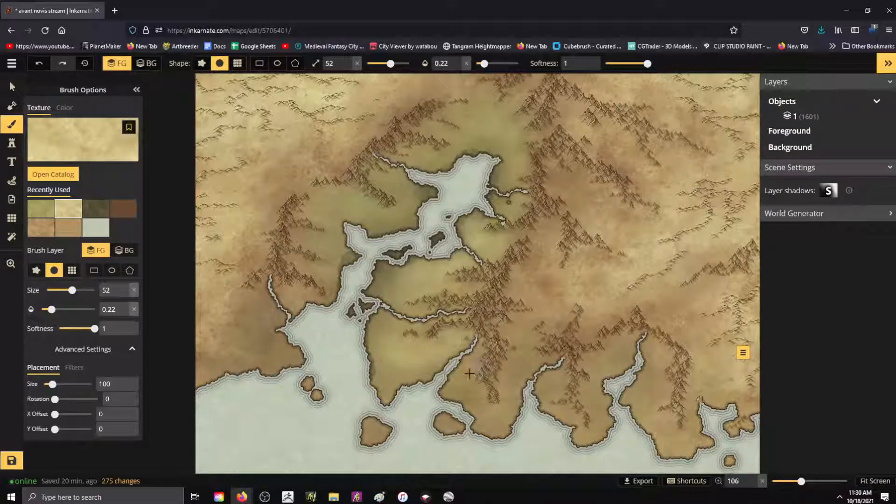
pyautogui.moveTo(510, 370); pyautogui.dragTo(521, 370)
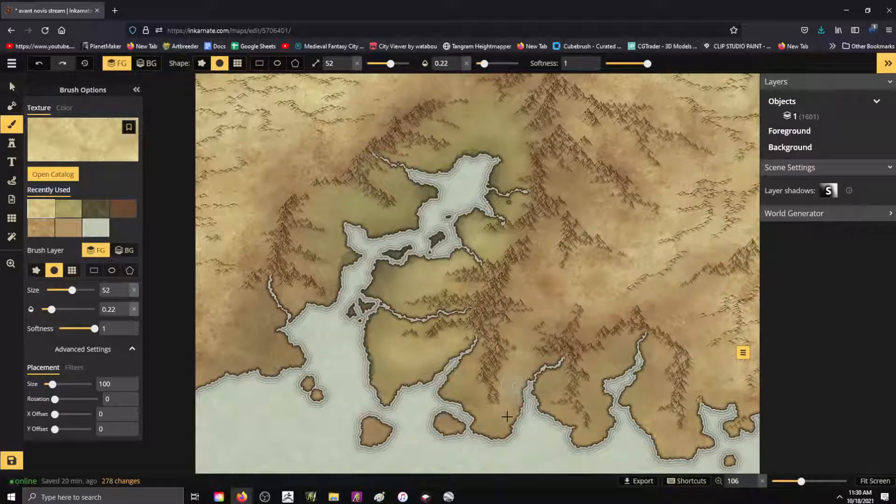
pyautogui.click(461, 382)
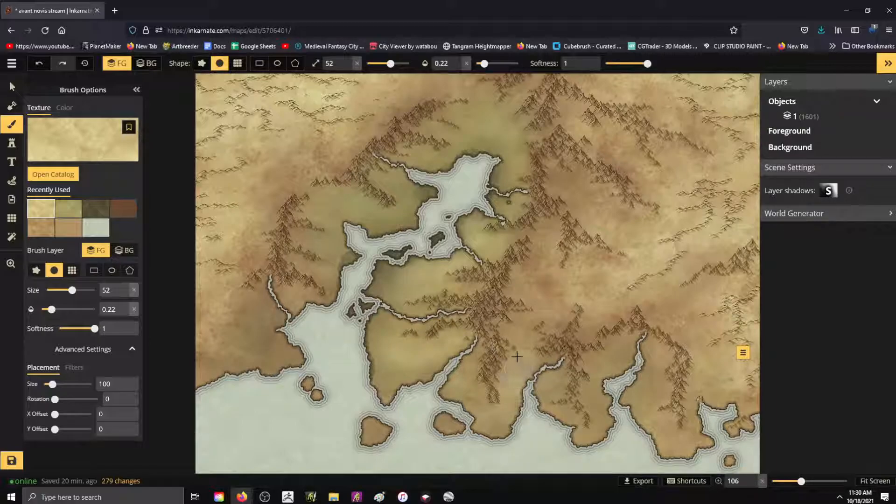
pyautogui.moveTo(525, 382)
pyautogui.mouseDown()
pyautogui.moveTo(528, 423)
pyautogui.moveTo(564, 432)
pyautogui.moveTo(599, 384)
pyautogui.mouseUp()
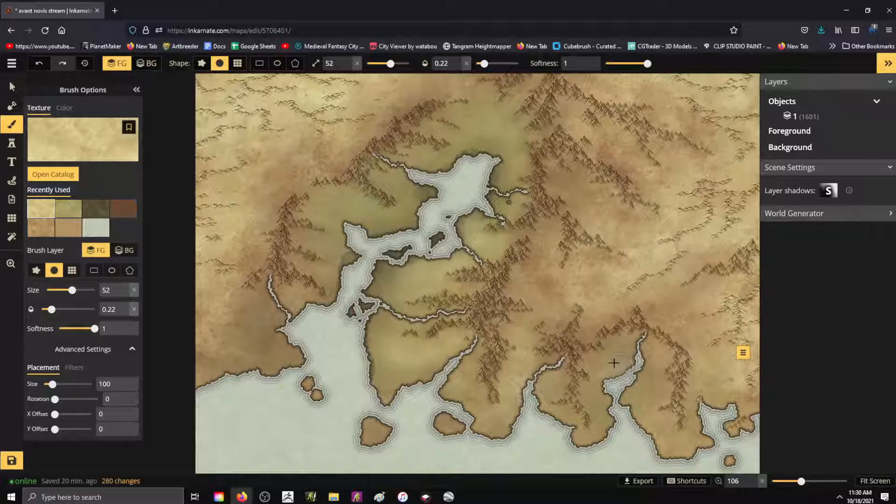
pyautogui.moveTo(635, 409); pyautogui.dragTo(648, 409)
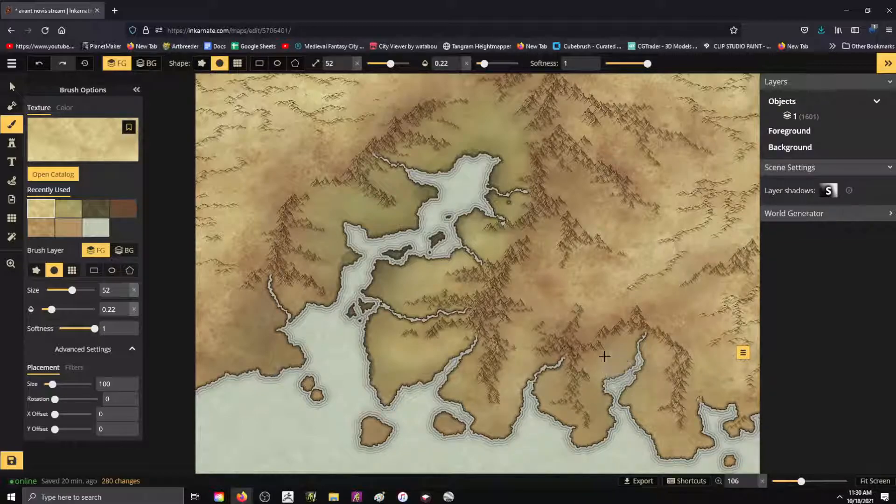
# Brush pale parchment over the northwestern hills, the lake's eastern shore and both banks of the channel.
pyautogui.moveTo(282, 91); pyautogui.dragTo(220, 238)
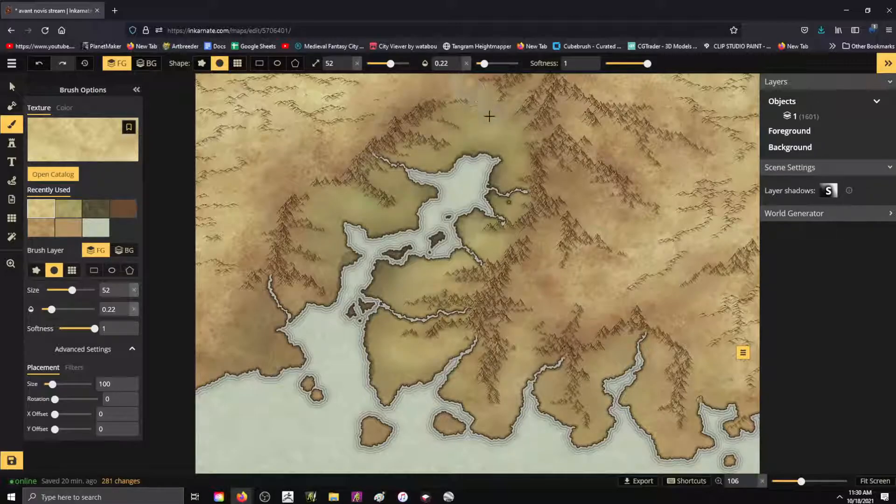
pyautogui.moveTo(498, 167); pyautogui.dragTo(498, 179)
pyautogui.moveTo(388, 277); pyautogui.dragTo(386, 279)
pyautogui.moveTo(345, 256); pyautogui.dragTo(340, 259)
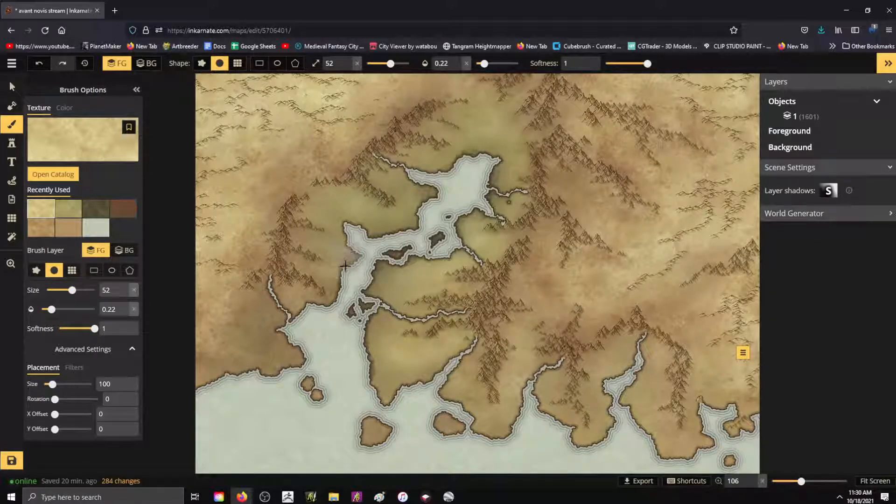
pyautogui.moveTo(338, 265); pyautogui.dragTo(363, 249)
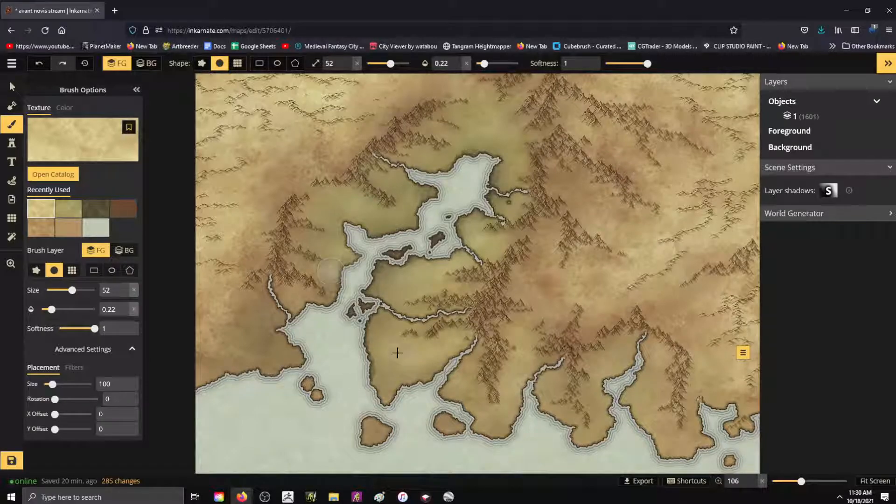
# Lighten the dark lowlands along the southwestern coast with the pale parchment texture.
pyautogui.moveTo(273, 359); pyautogui.dragTo(239, 370)
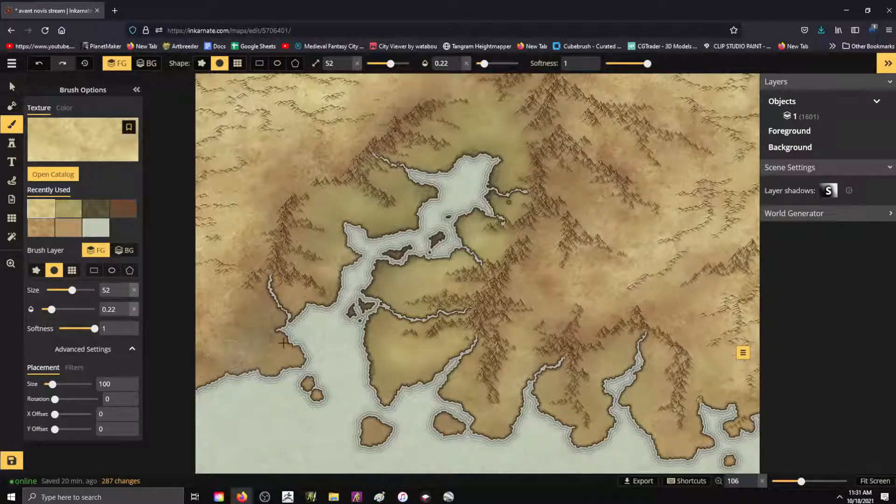
pyautogui.moveTo(203, 311)
pyautogui.mouseDown()
pyautogui.moveTo(233, 351)
pyautogui.moveTo(232, 386)
pyautogui.mouseUp()
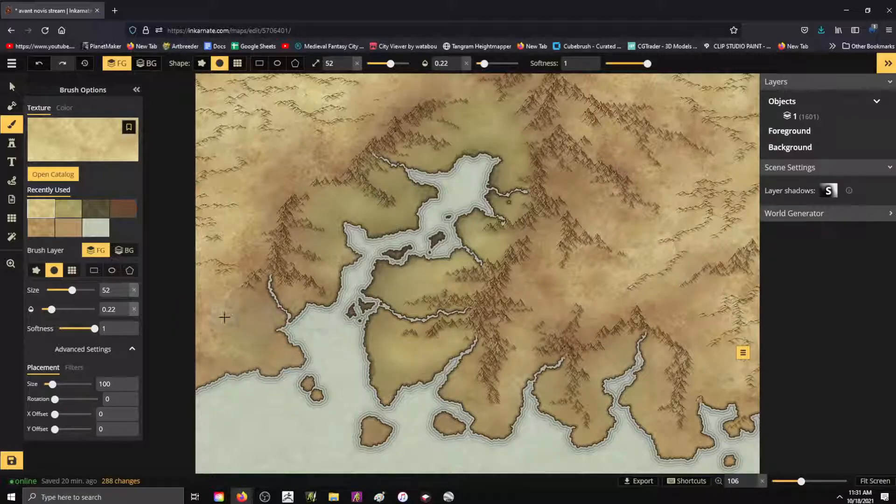
pyautogui.moveTo(215, 335)
pyautogui.mouseDown()
pyautogui.moveTo(194, 353)
pyautogui.moveTo(204, 359)
pyautogui.moveTo(170, 378)
pyautogui.moveTo(240, 371)
pyautogui.moveTo(186, 376)
pyautogui.moveTo(230, 375)
pyautogui.mouseUp()
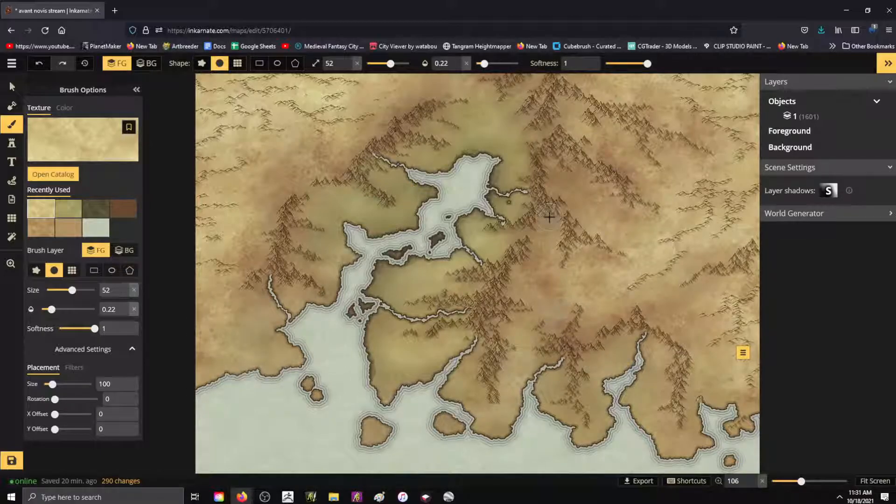
# Brush the darker brown parchment texture over the lake's eastern shore and the southern peninsulas and mountains.
pyautogui.scroll(-3, 541, 210)
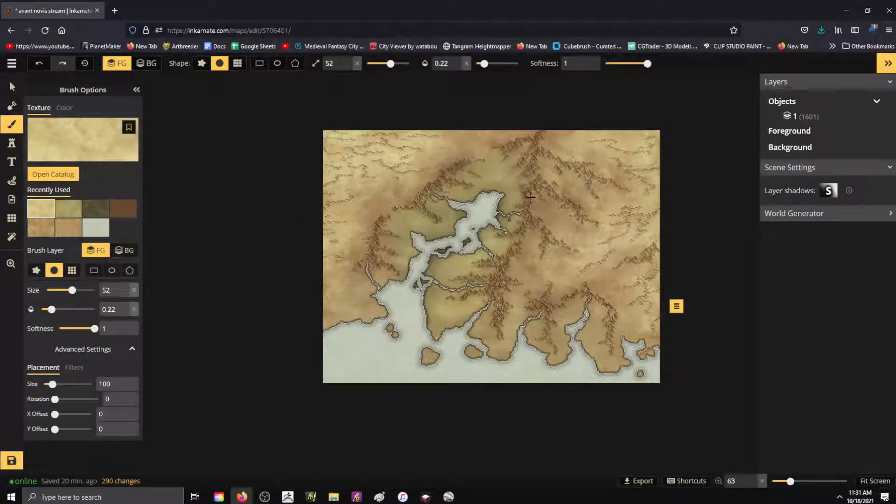
pyautogui.scroll(1, 469, 200)
pyautogui.scroll(2, 468, 199)
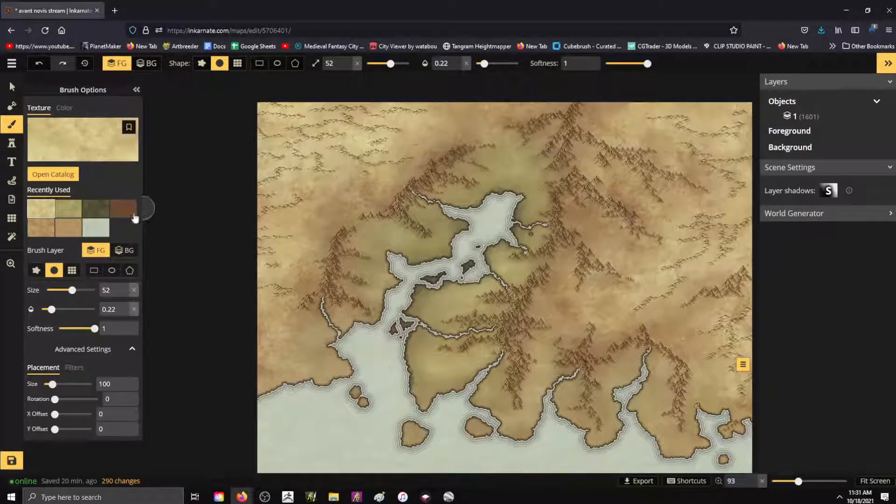
pyautogui.click(50, 231)
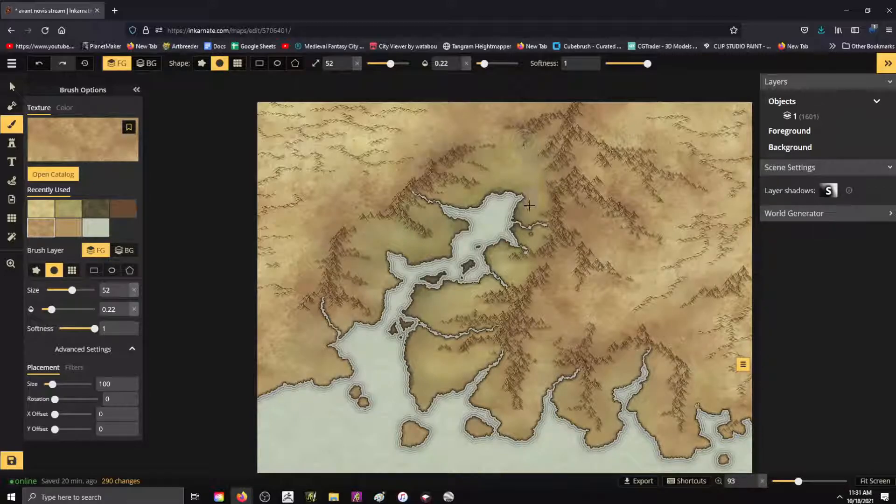
pyautogui.moveTo(528, 204); pyautogui.dragTo(540, 211)
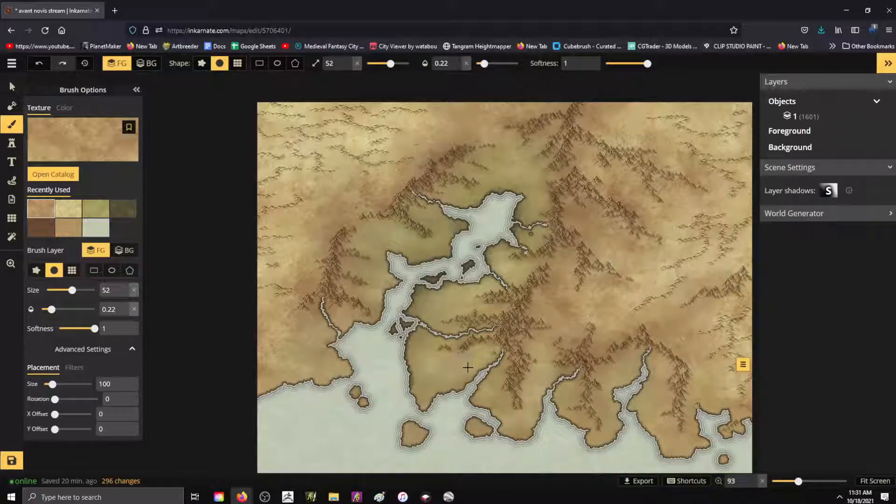
pyautogui.moveTo(526, 395); pyautogui.dragTo(543, 384)
pyautogui.moveTo(616, 363); pyautogui.dragTo(624, 382)
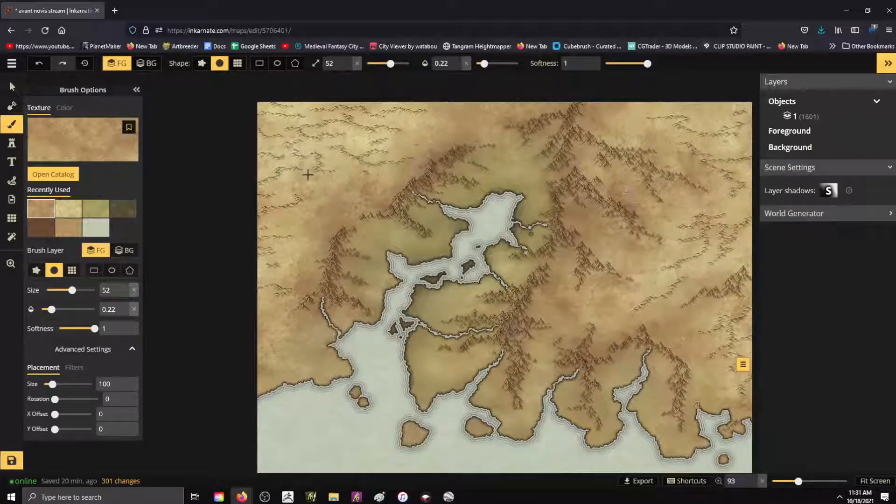
# Browse the Parchment World stamps in the stamp catalog for settlement icons.
pyautogui.click(12, 143)
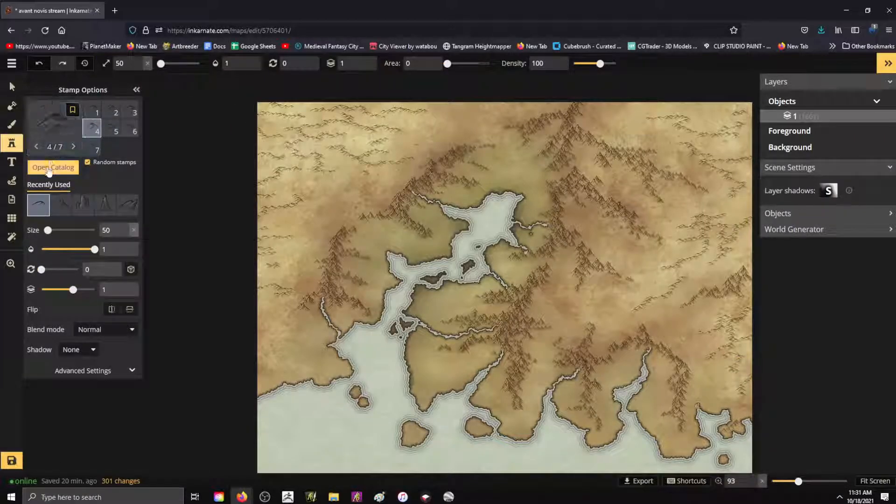
pyautogui.click(53, 167)
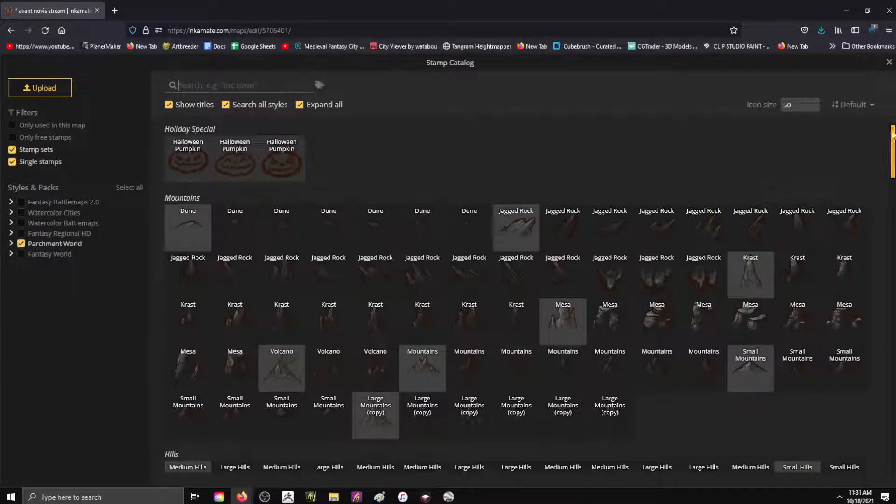
pyautogui.scroll(-2, 892, 155)
pyautogui.scroll(-10, 892, 155)
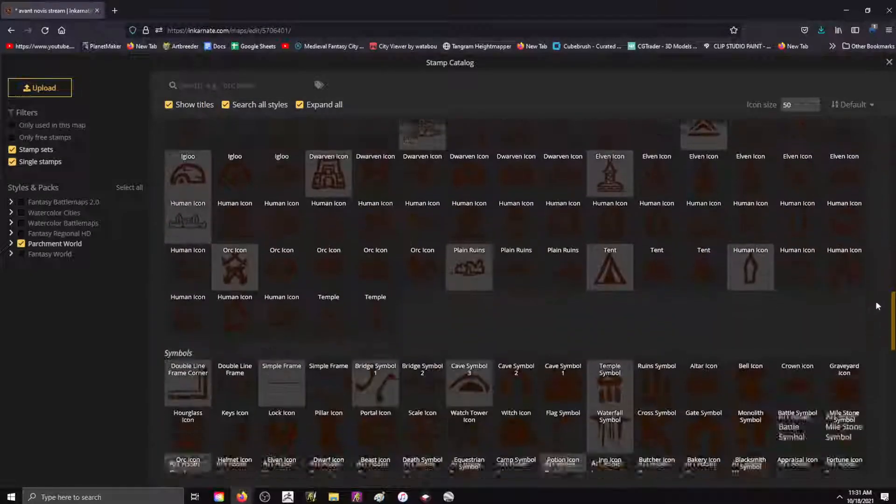
pyautogui.moveTo(866, 364); pyautogui.dragTo(875, 122)
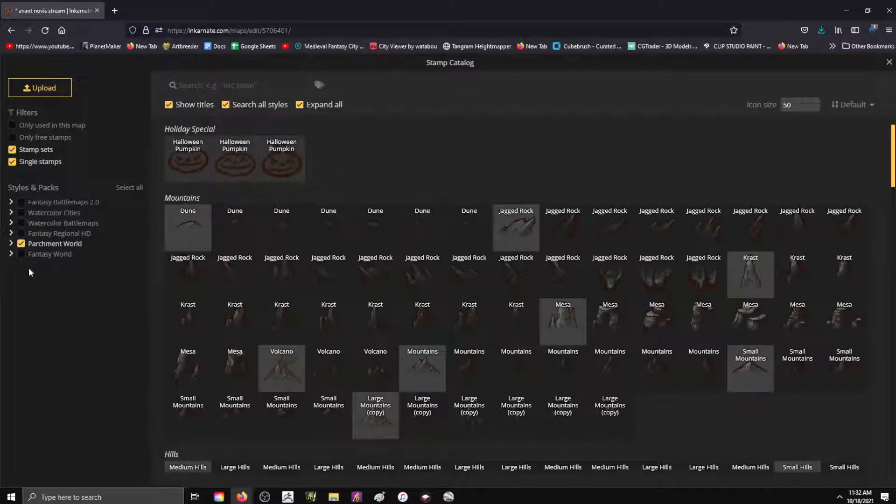
# Include the Fantasy World and Fantasy Regional HD packs in the stamp catalog and look through their stamps.
pyautogui.click(21, 255)
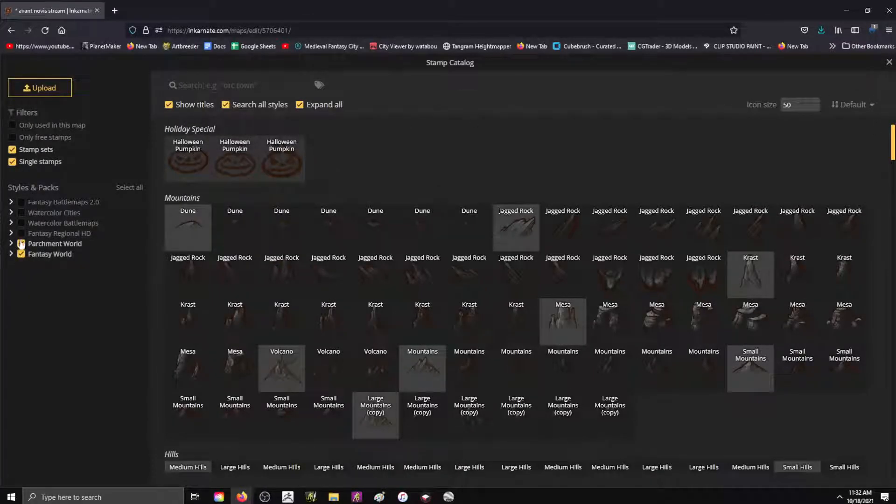
pyautogui.click(21, 234)
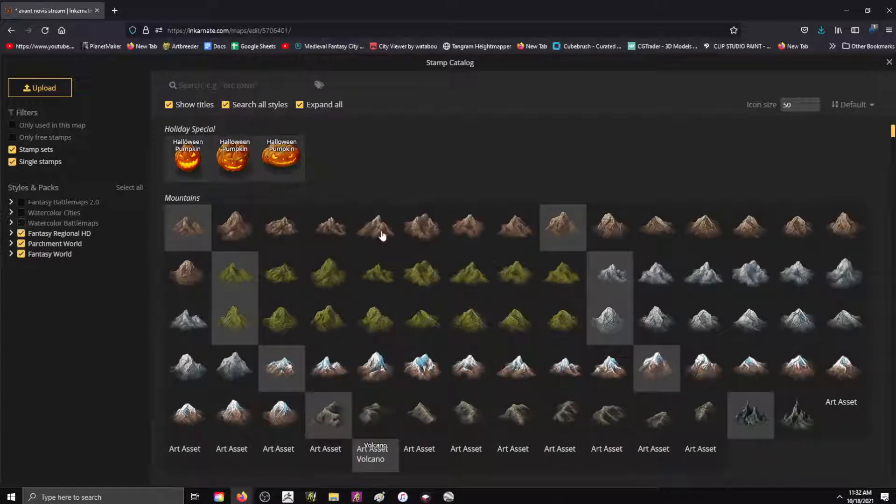
pyautogui.moveTo(892, 133); pyautogui.dragTo(894, 188)
pyautogui.scroll(-15, 513, 299)
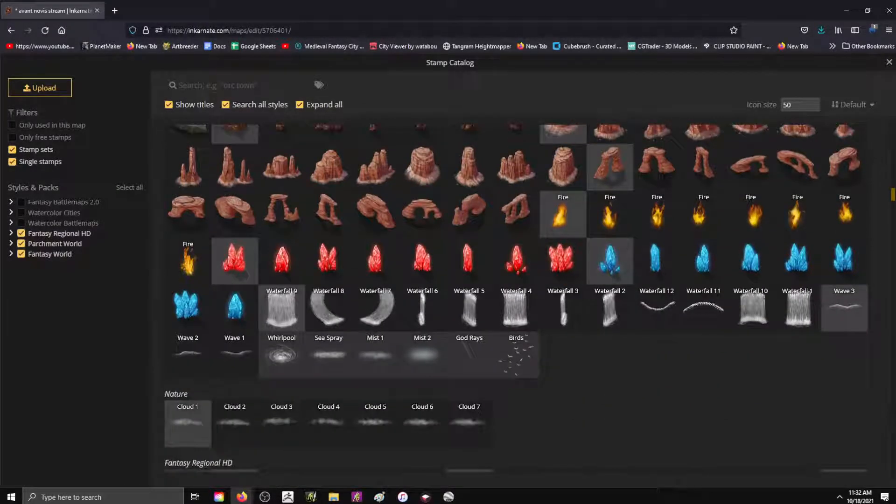
pyautogui.scroll(-10, 513, 299)
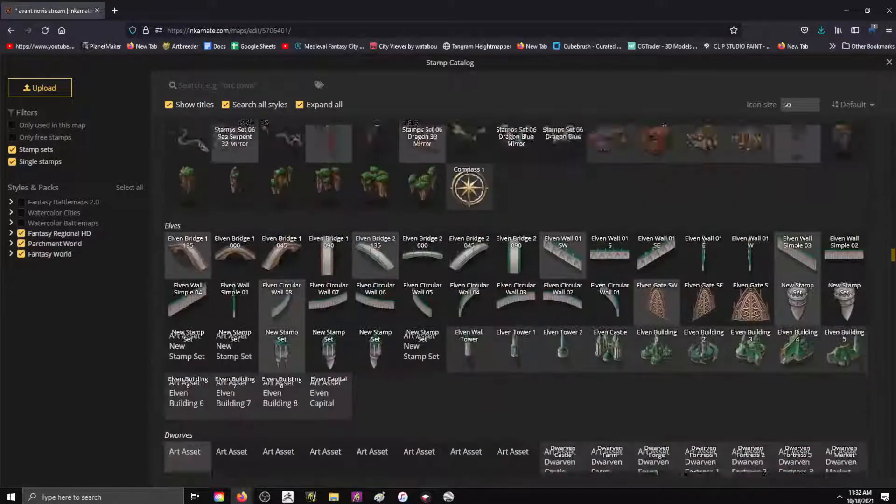
pyautogui.moveTo(893, 256); pyautogui.dragTo(876, 112)
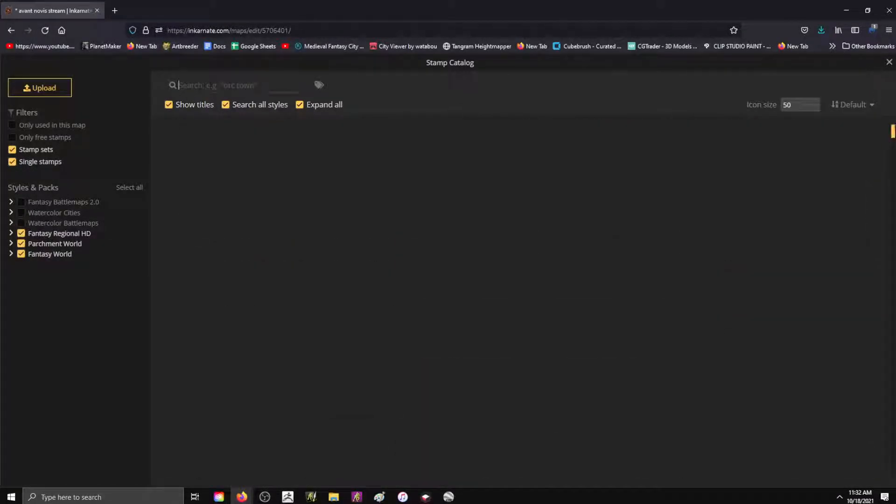
# Search the stamp catalog for #desert and look through the desert buildings.
pyautogui.click(179, 85)
pyautogui.write('#des')
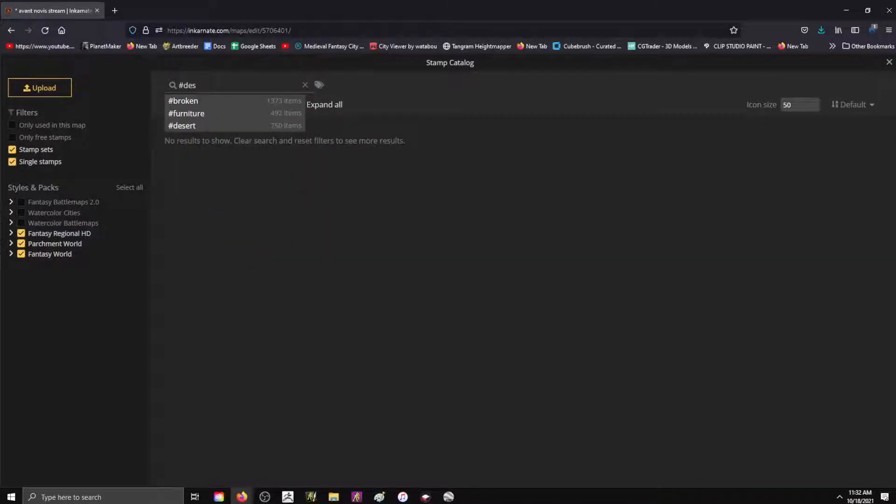
pyautogui.write('ert')
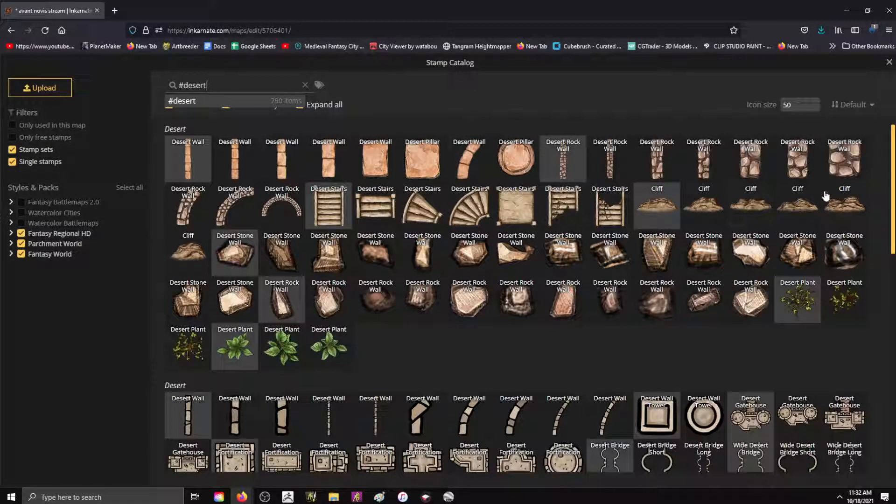
pyautogui.moveTo(895, 161); pyautogui.dragTo(893, 393)
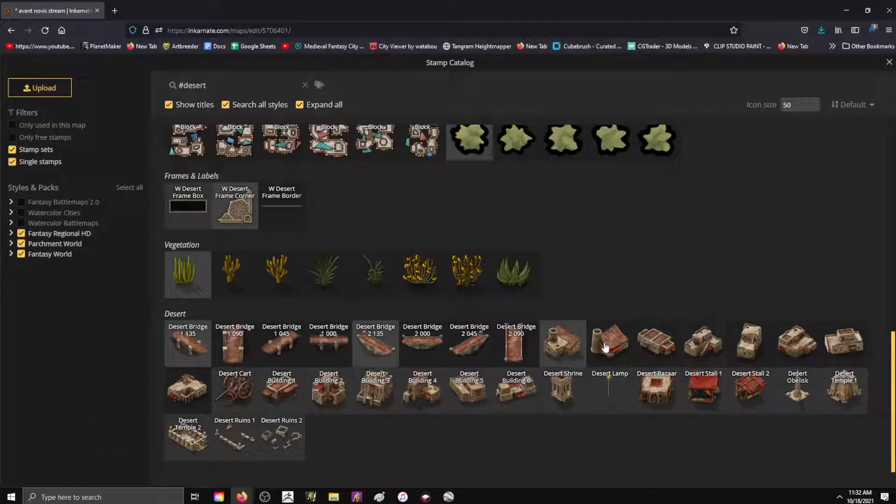
# Narrow the stamp search to "#desert city".
pyautogui.click(208, 86)
pyautogui.press('BackSpace')
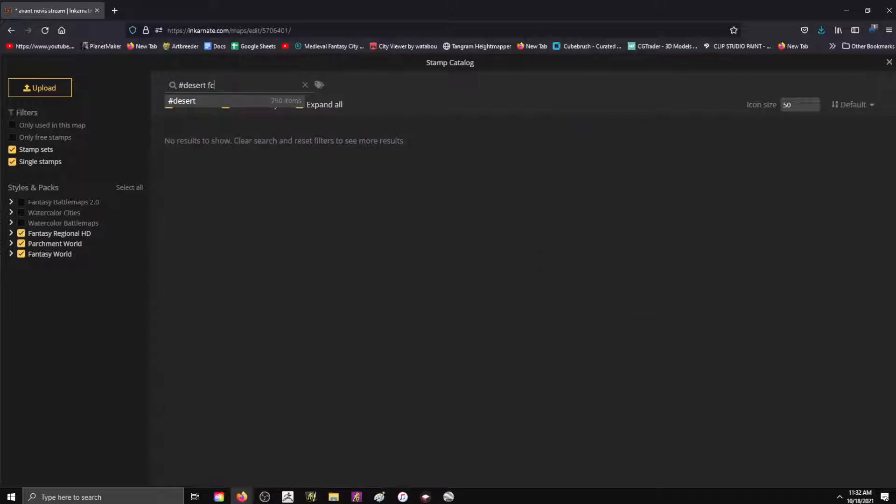
pyautogui.write('cit')
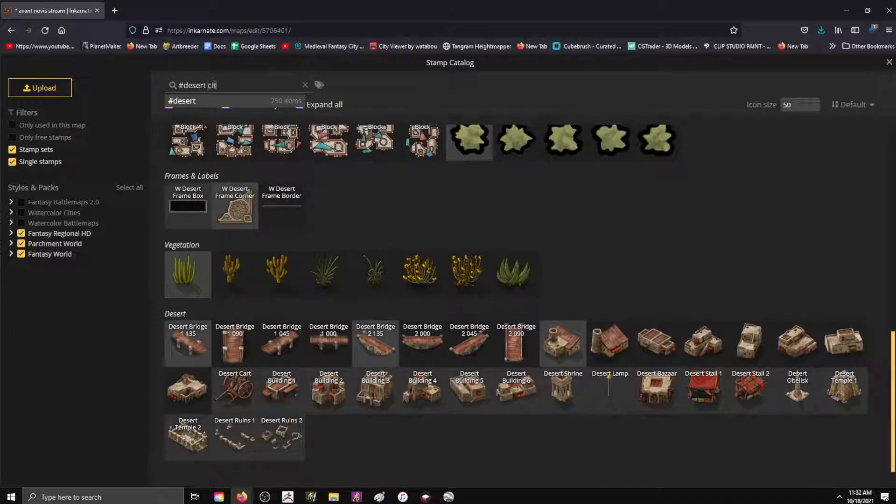
pyautogui.write('y')
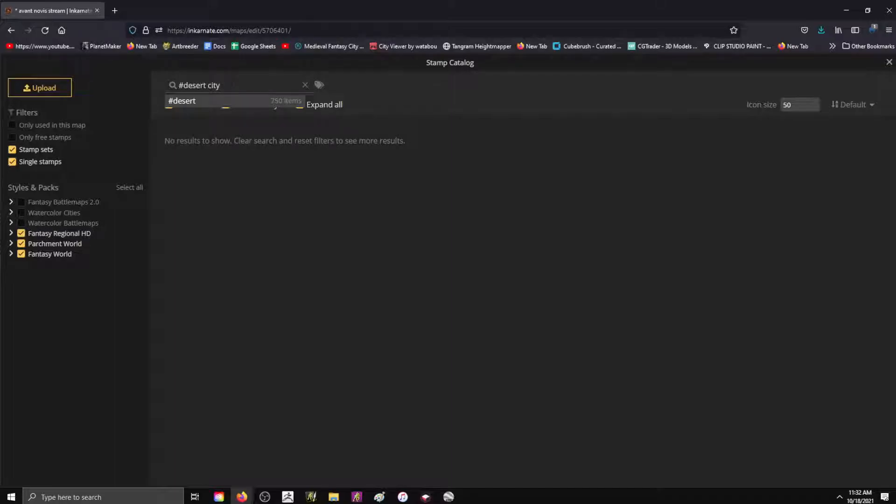
# Search the stamp catalog for #city instead.
pyautogui.press('BackSpace')
pyautogui.press('BackSpace')
pyautogui.press('BackSpace')
pyautogui.press('BackSpace')
pyautogui.press('BackSpace')
pyautogui.press('BackSpace')
pyautogui.press('BackSpace')
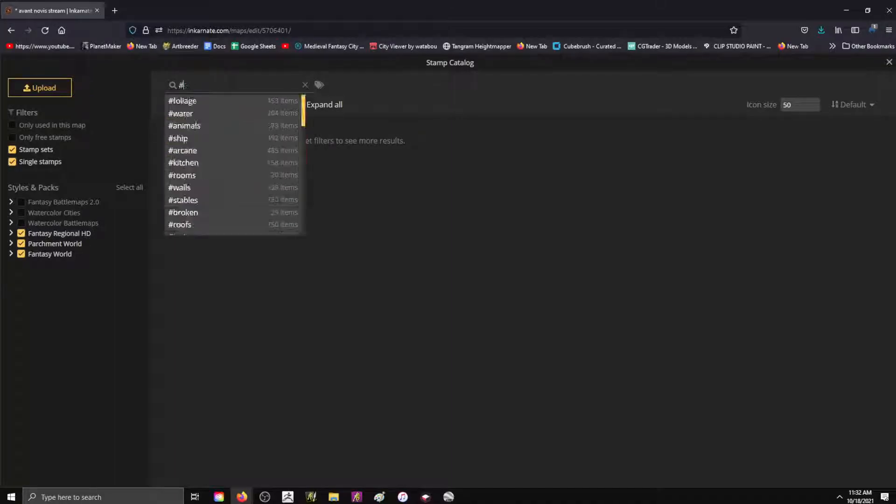
pyautogui.write('city')
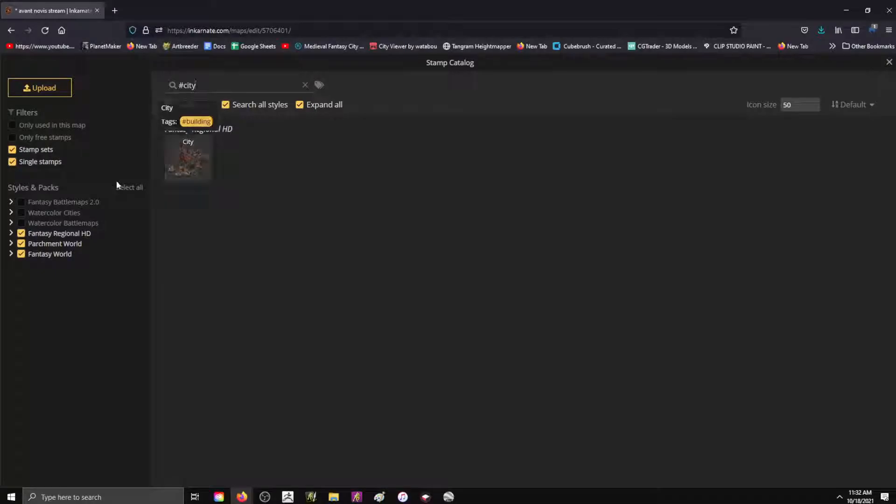
# Include the Watercolor Battlemaps, Watercolor Cities and Fantasy Battlemaps 2.0 packs in the stamp catalog.
pyautogui.click(21, 223)
pyautogui.click(21, 212)
pyautogui.click(21, 201)
pyautogui.click(196, 85)
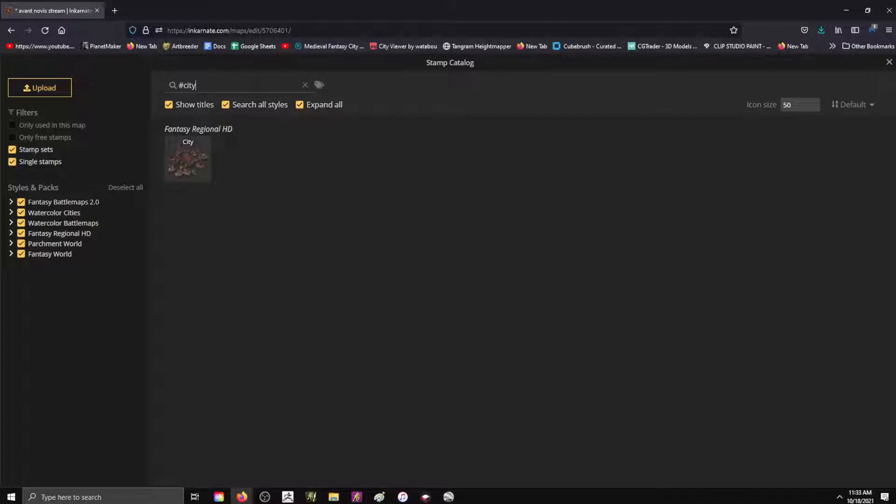
# Try the Fantasy Regional HD City stamp on the land north of the lake and undo its placement.
pyautogui.click(195, 136)
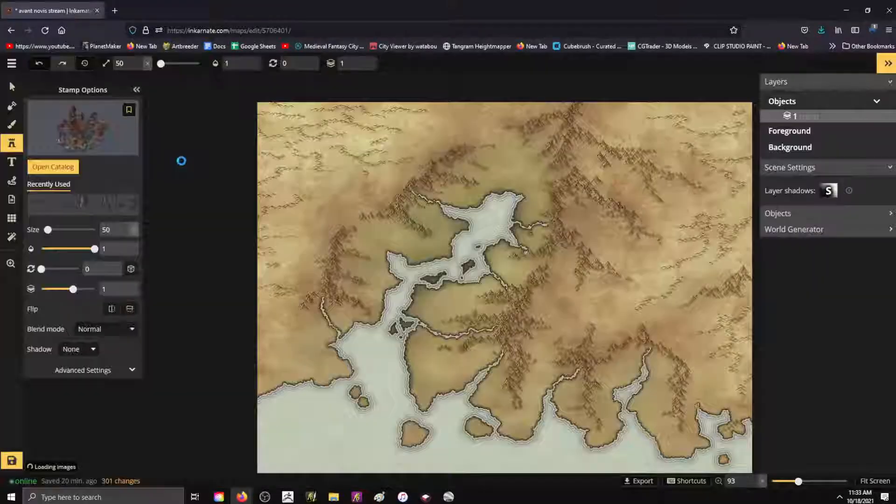
pyautogui.click(519, 153)
pyautogui.hotkey('ctrl', 'z')
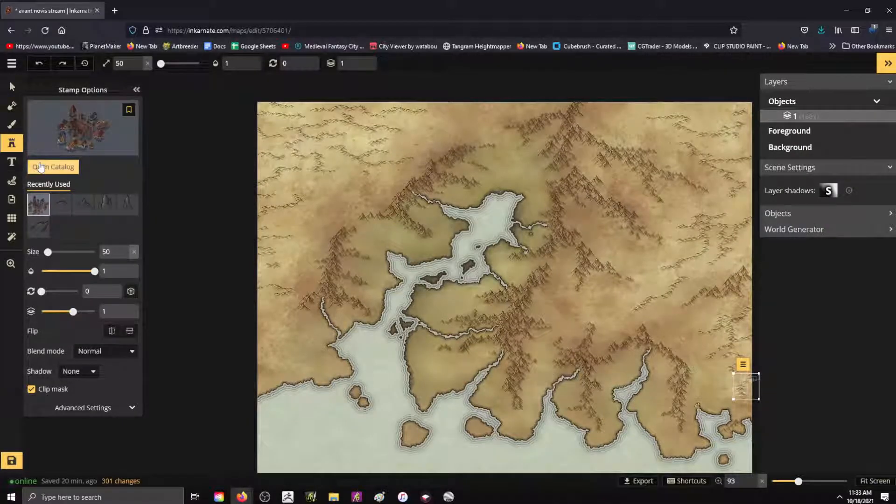
# Search the stamp catalog for #desert, choose the Desert Building 2 stamp and set its rotation to 75.
pyautogui.click(47, 166)
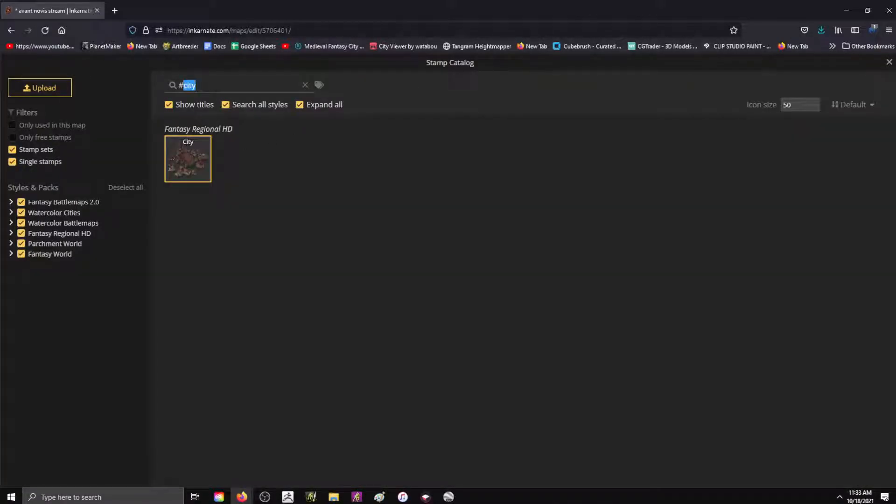
pyautogui.press('BackSpace')
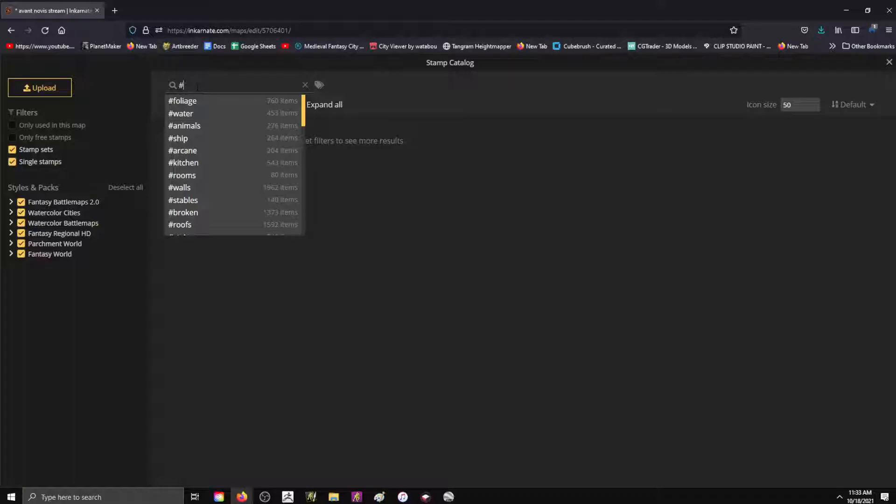
pyautogui.write('desert')
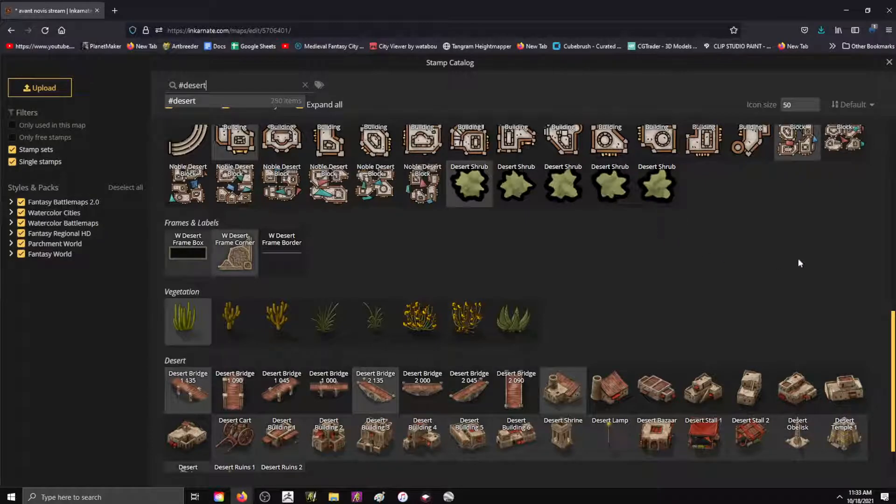
pyautogui.scroll(-1, 855, 324)
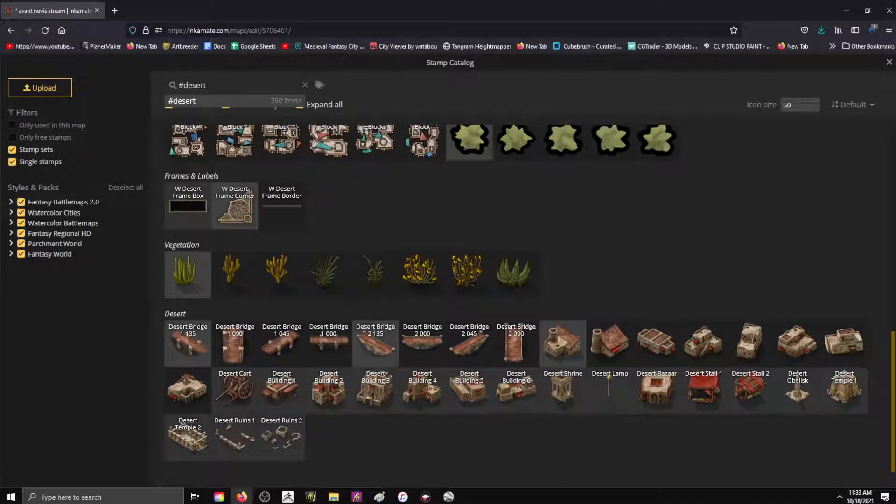
pyautogui.click(329, 388)
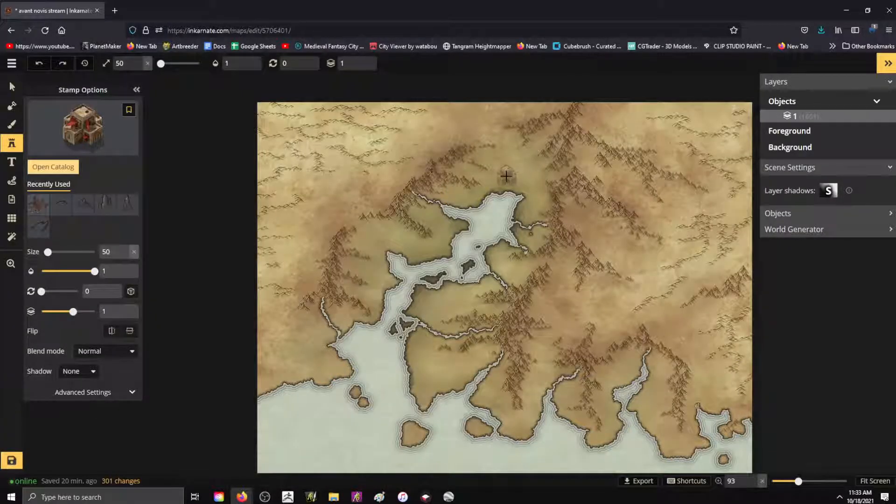
pyautogui.press('alt')
pyautogui.scroll(5, 508, 174)
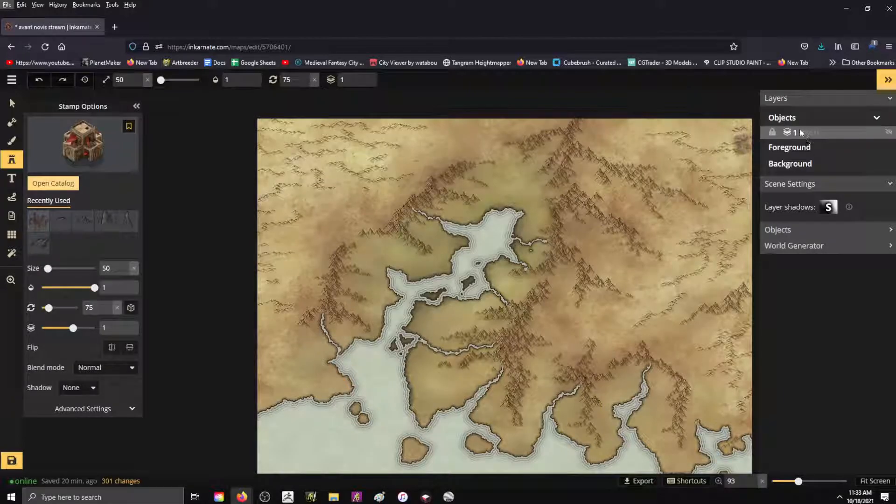
# Hide the Foreground layer to check the objects against the background, and show it again.
pyautogui.click(807, 152)
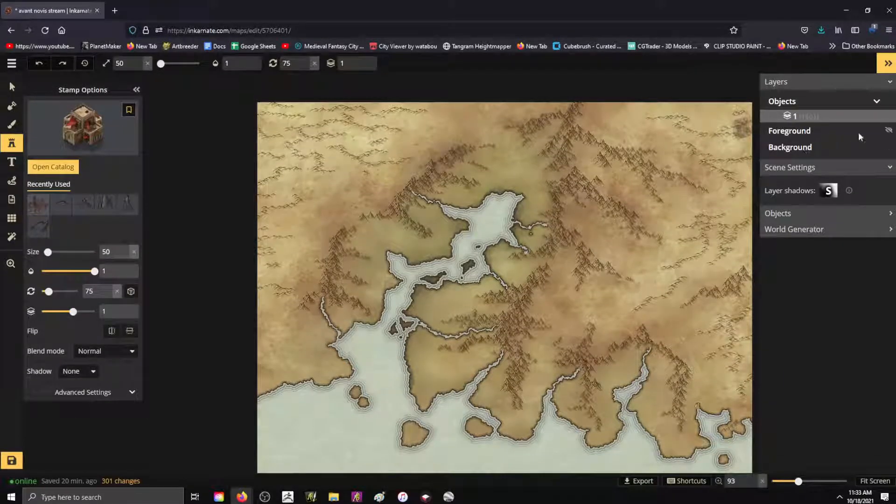
pyautogui.moveTo(889, 136)
pyautogui.click(888, 130)
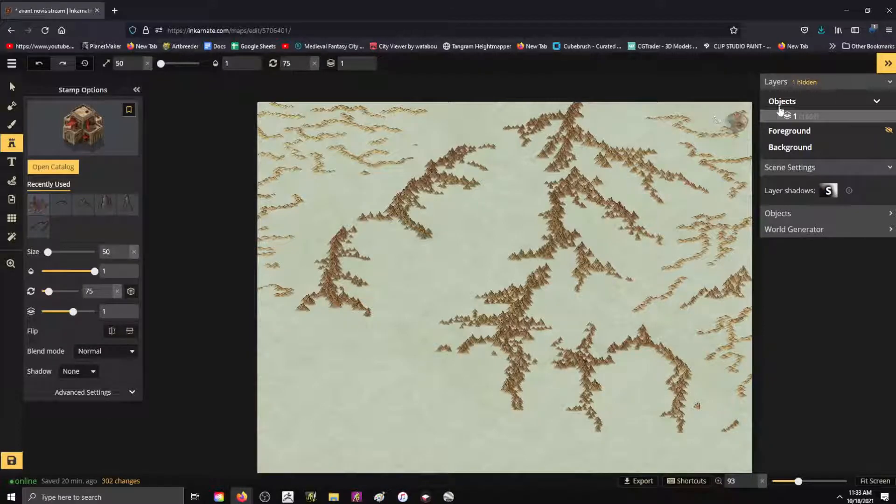
pyautogui.click(888, 130)
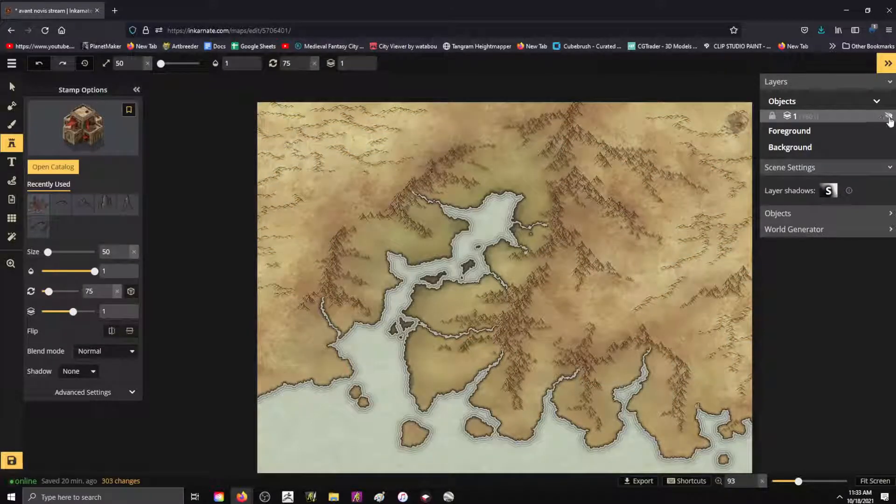
pyautogui.click(875, 102)
pyautogui.click(874, 104)
pyautogui.press('alt')
pyautogui.scroll(20, 505, 183)
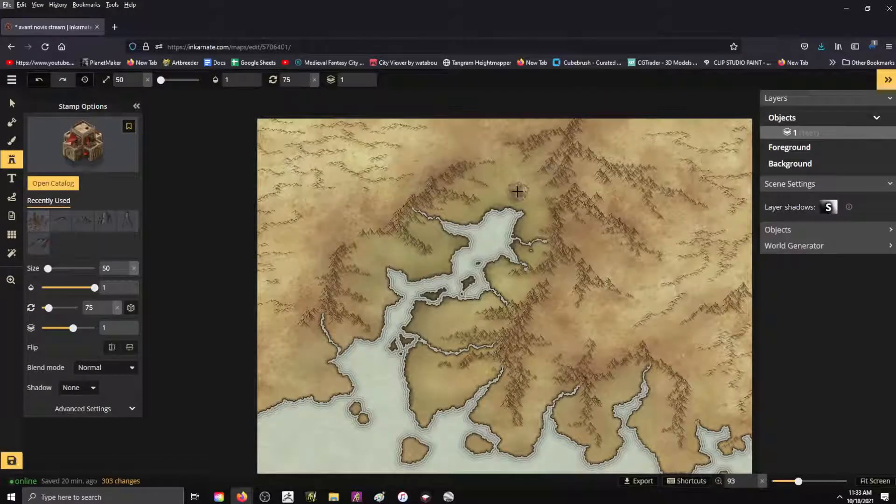
# Set the stamp rotation to 0, place the Desert Building 2 stamp on the land north of the lake, and reduce its size to 20.
pyautogui.click(394, 246)
pyautogui.click(89, 308)
pyautogui.write('0')
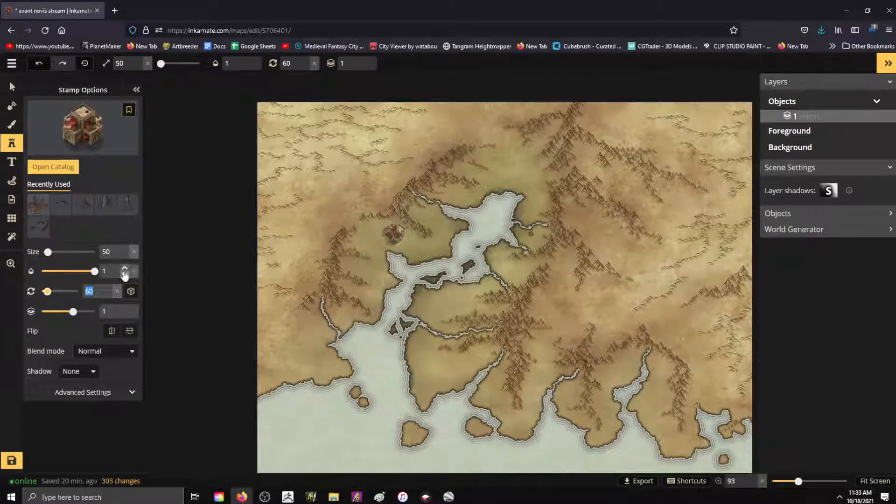
pyautogui.scroll(5, 510, 179)
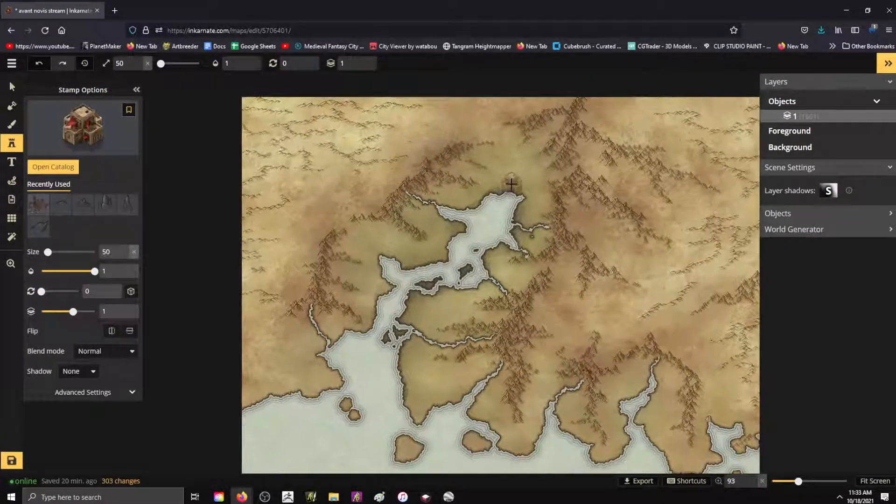
pyautogui.scroll(15, 510, 179)
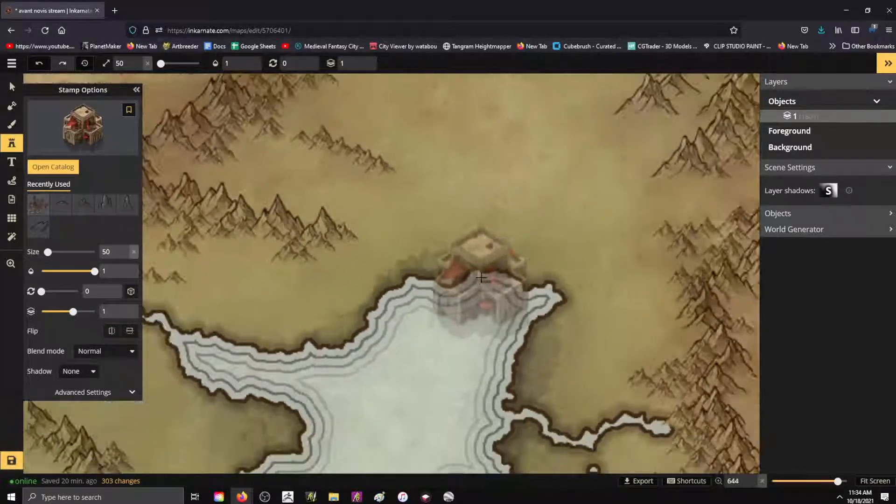
pyautogui.click(499, 191)
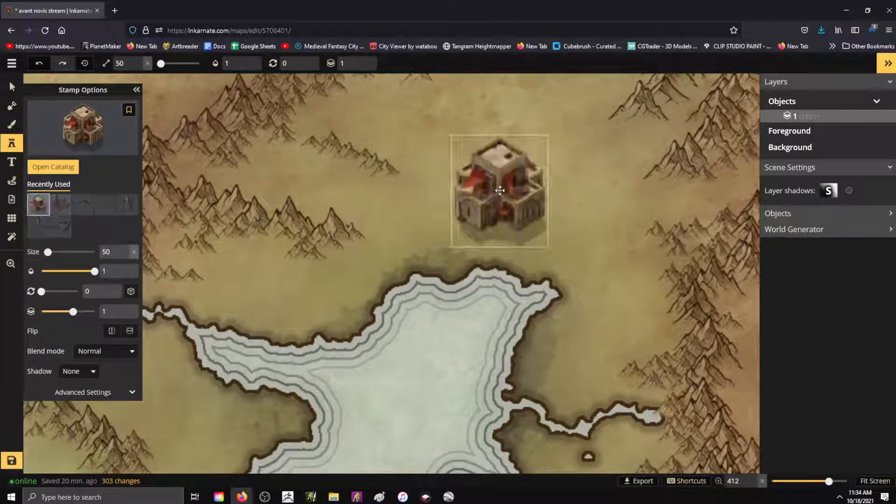
pyautogui.moveTo(546, 137); pyautogui.dragTo(469, 203)
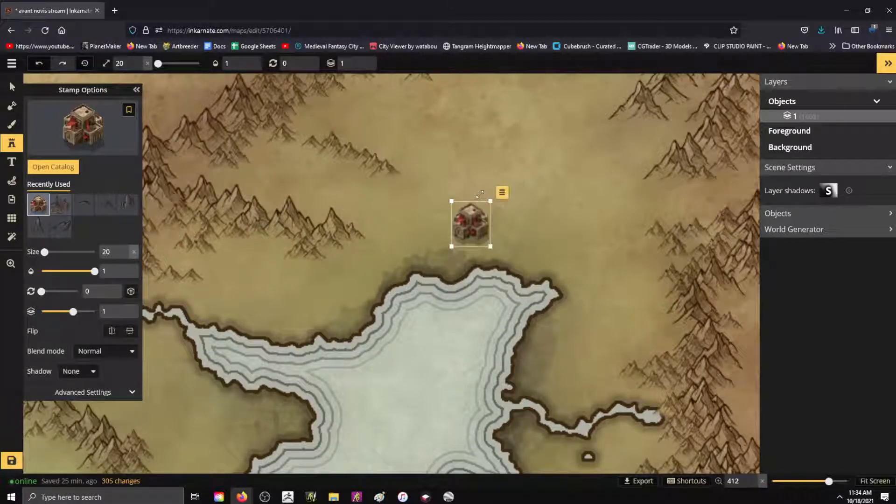
# Add a Desert Building 6 stamp against the southeast side of the first building, sized 11 and rotated to 339.
pyautogui.click(86, 141)
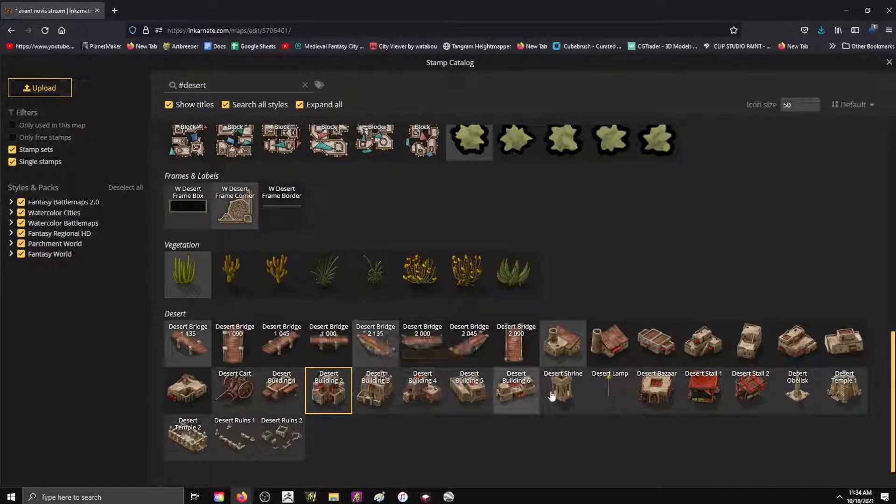
pyautogui.click(517, 392)
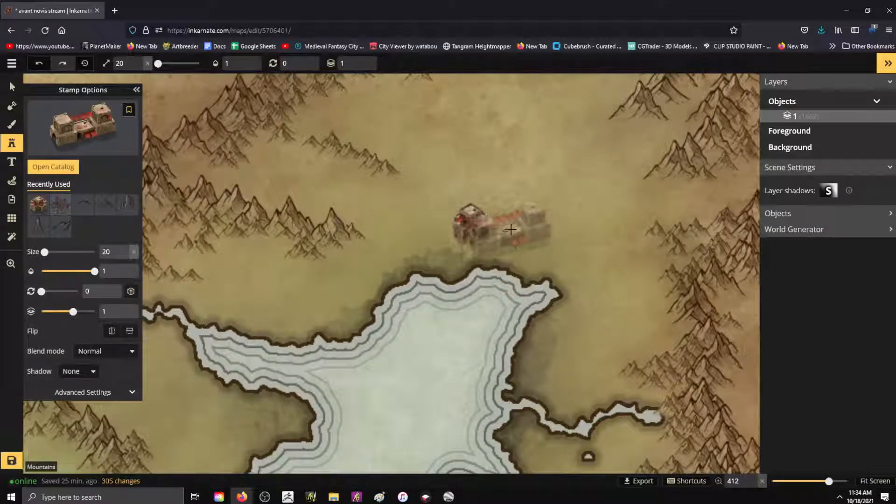
pyautogui.click(522, 212)
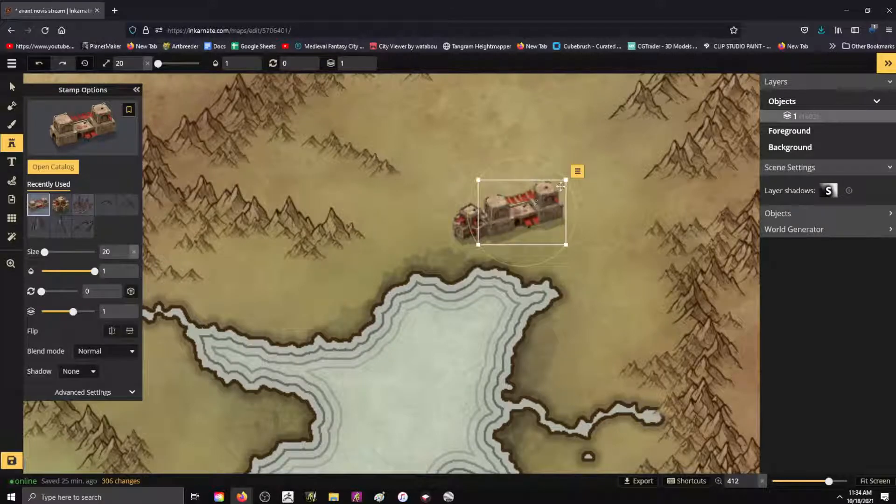
pyautogui.moveTo(566, 179); pyautogui.dragTo(530, 203)
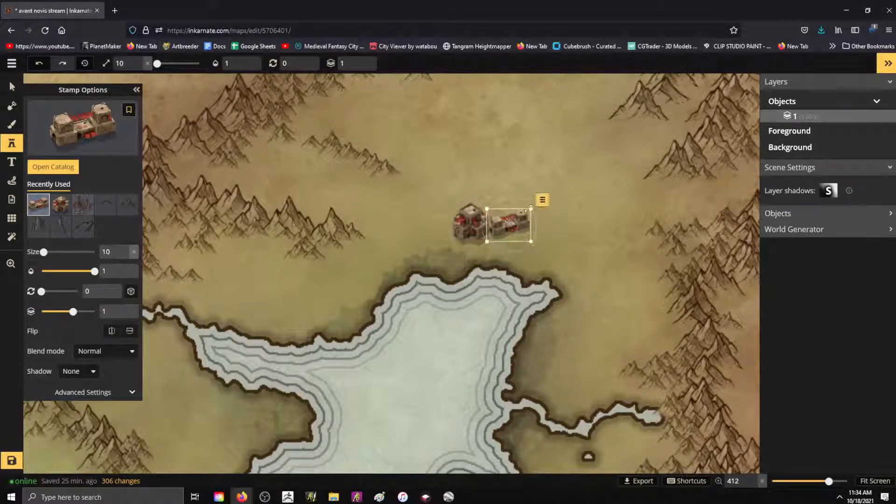
pyautogui.scroll(1, 509, 225)
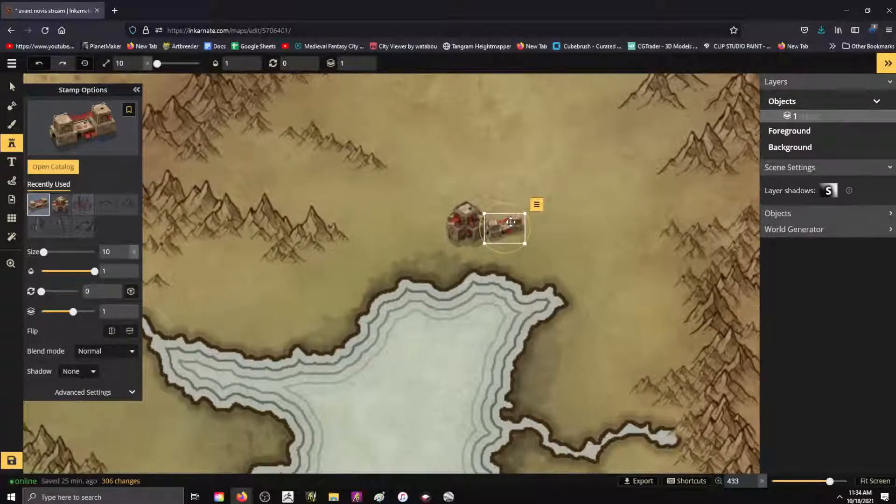
pyautogui.scroll(-1, 515, 223)
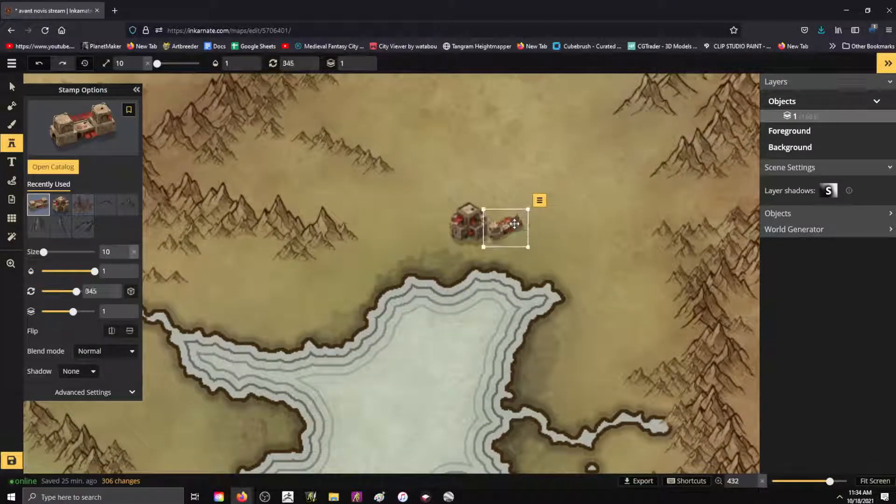
pyautogui.moveTo(514, 223); pyautogui.dragTo(522, 262)
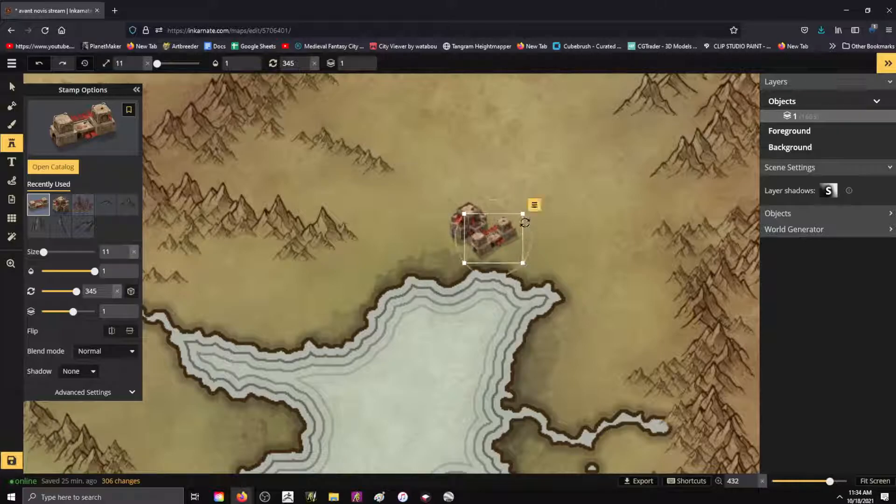
pyautogui.moveTo(514, 209); pyautogui.dragTo(487, 227)
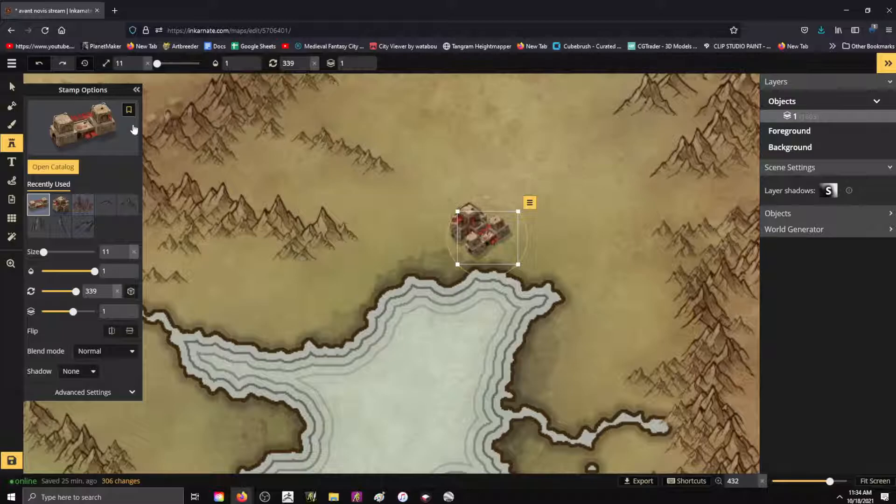
# Place the third building of the eight-piece desert building set, at size 11, on the southwest side of the cluster.
pyautogui.click(97, 127)
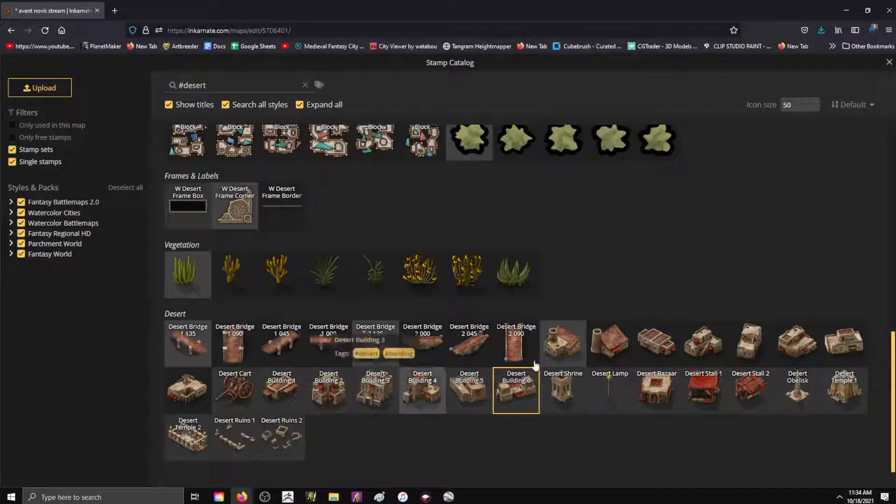
pyautogui.click(655, 345)
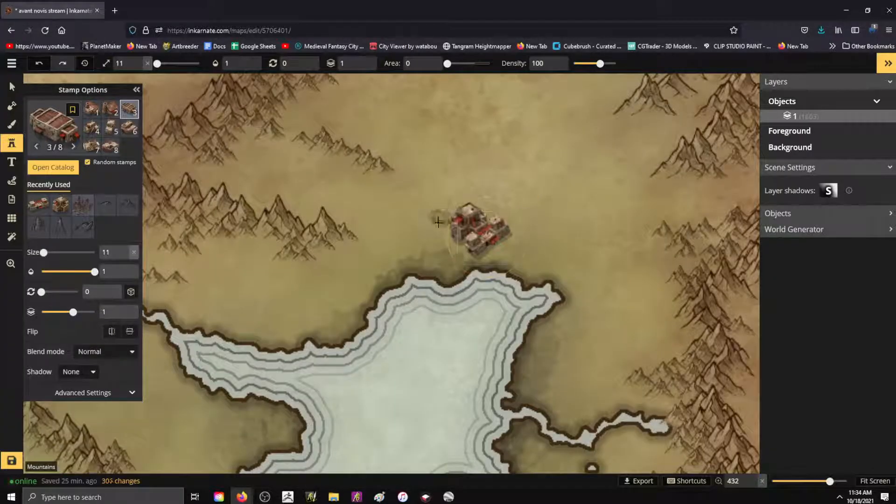
pyautogui.click(450, 243)
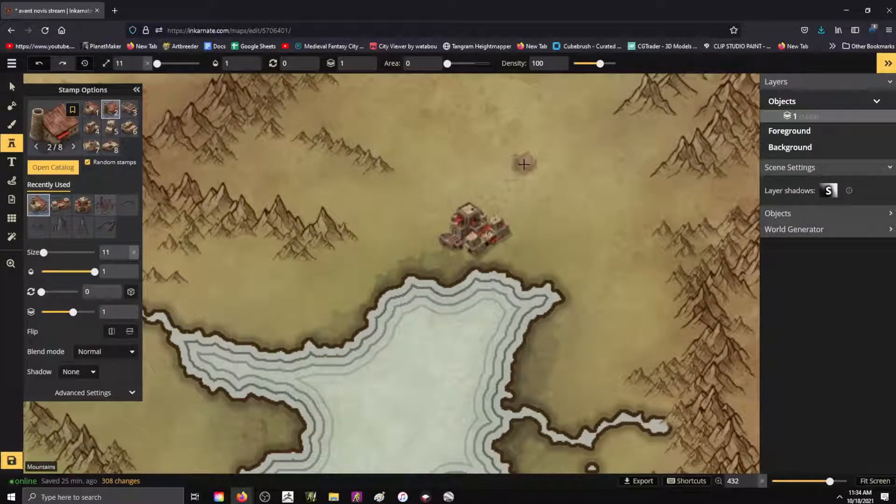
pyautogui.moveTo(43, 252); pyautogui.dragTo(44, 255)
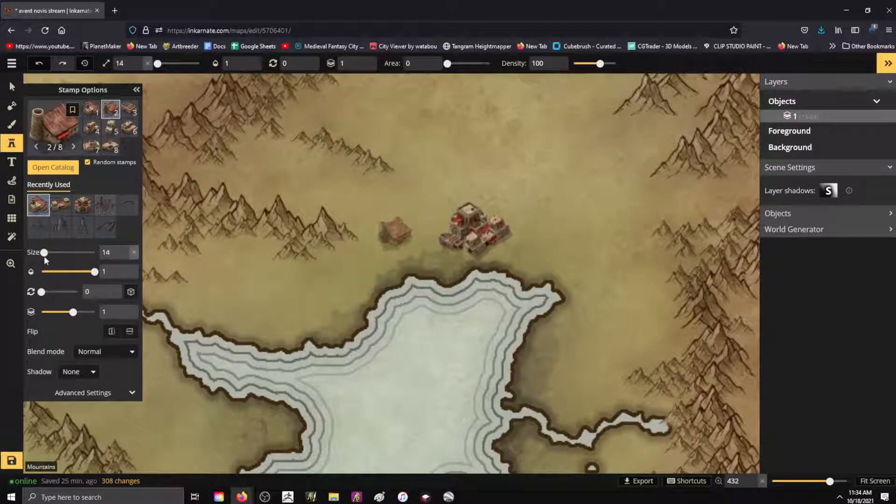
# Select the tall building at the back of the cluster and reduce its size to 17.
pyautogui.click(11, 86)
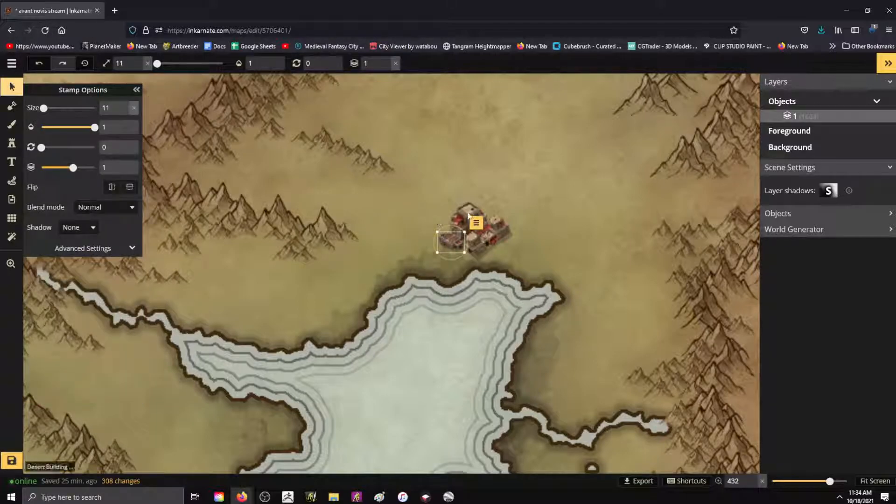
pyautogui.click(470, 217)
pyautogui.moveTo(487, 196); pyautogui.dragTo(484, 204)
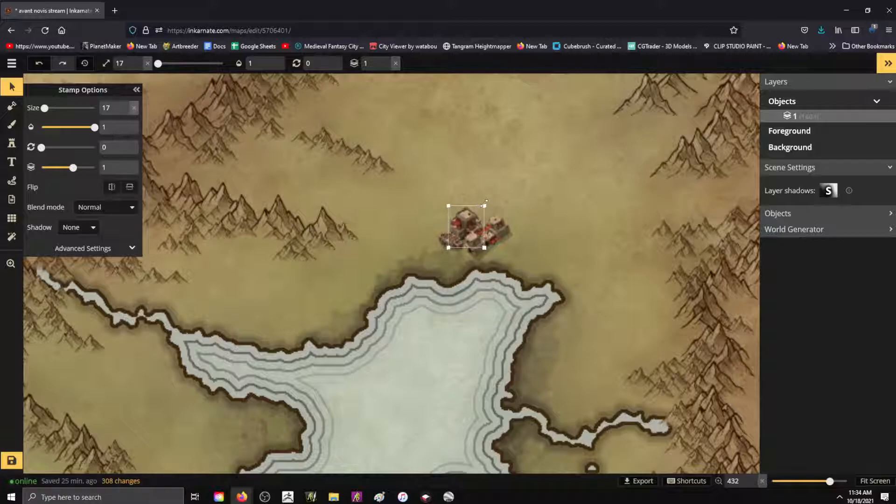
# Enlarge the southwest building to size 17, rotate it to 6, and fit it against the cluster.
pyautogui.click(421, 258)
pyautogui.click(454, 243)
pyautogui.moveTo(473, 223); pyautogui.dragTo(448, 242)
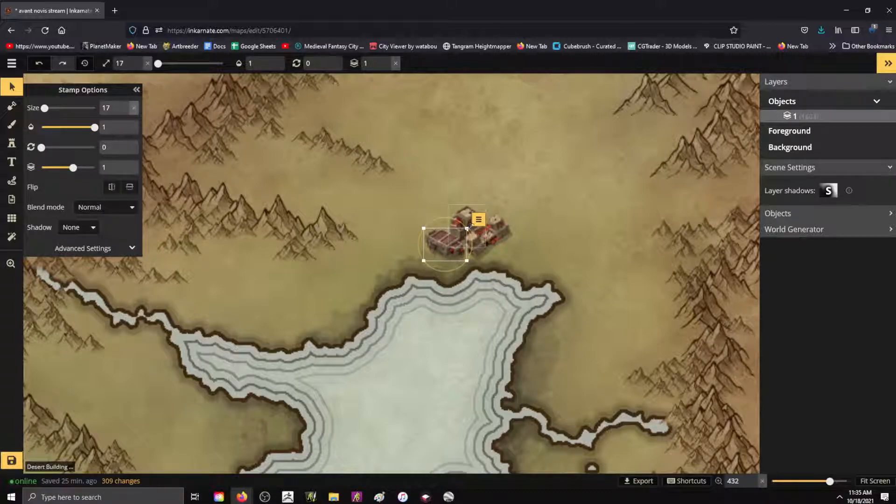
pyautogui.moveTo(468, 263); pyautogui.dragTo(444, 247)
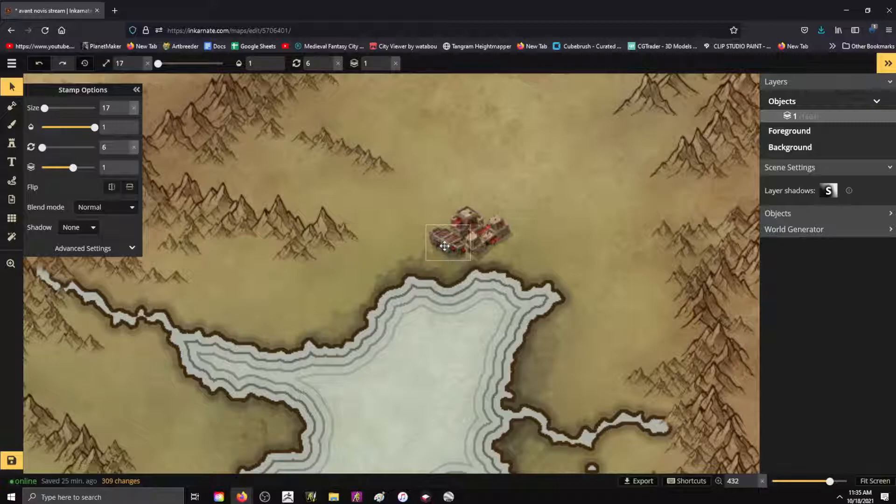
pyautogui.click(540, 233)
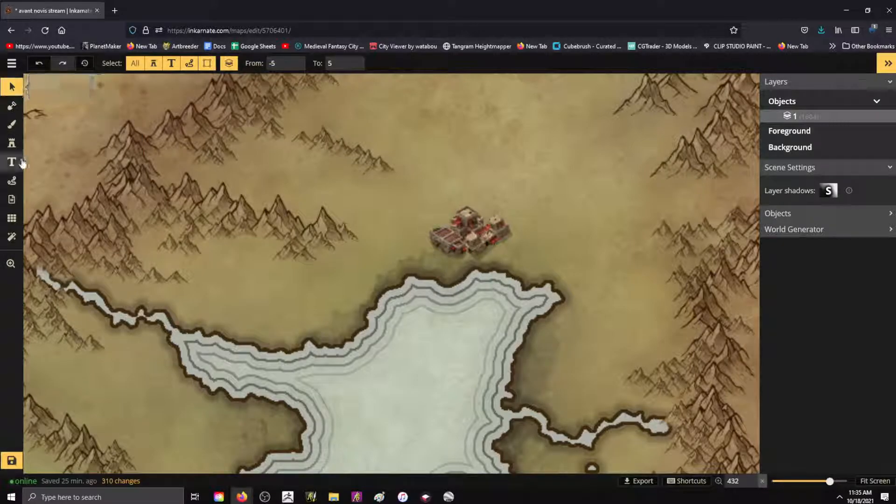
# Add a Desert Building 5 stamp on the southeast side of the cluster, sized 15 and rotated to 349.
pyautogui.click(11, 142)
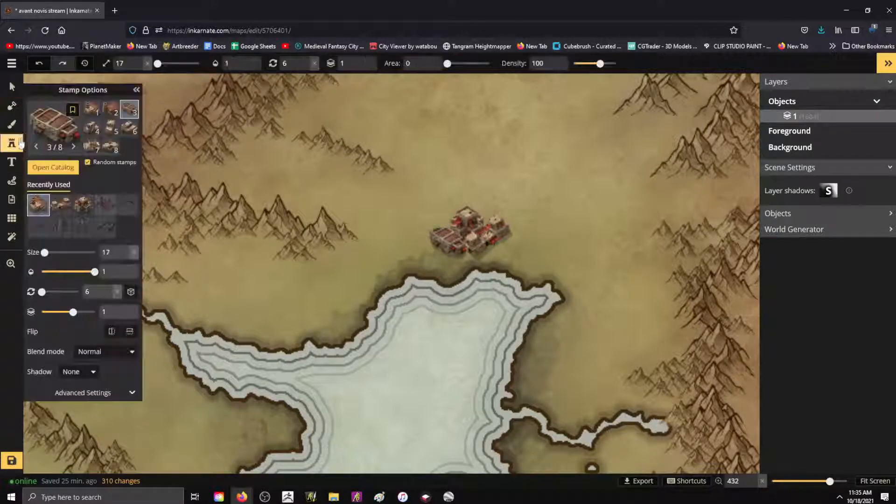
pyautogui.click(60, 130)
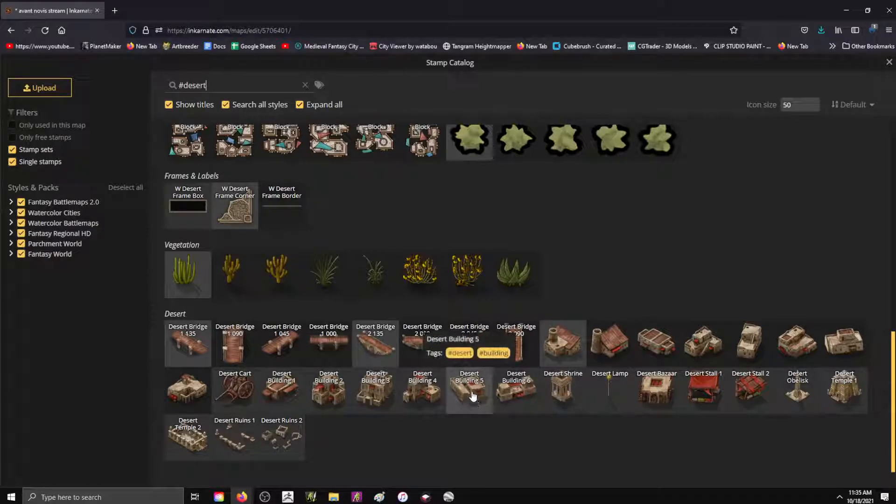
pyautogui.click(456, 390)
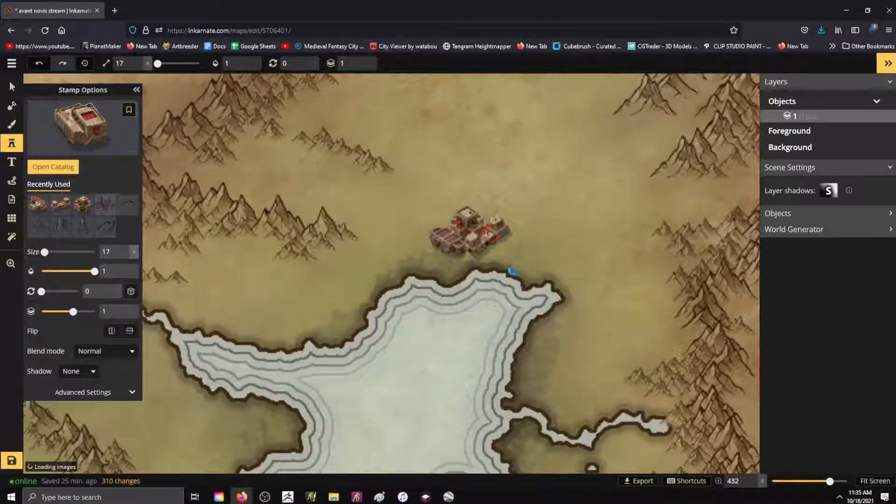
pyautogui.click(519, 250)
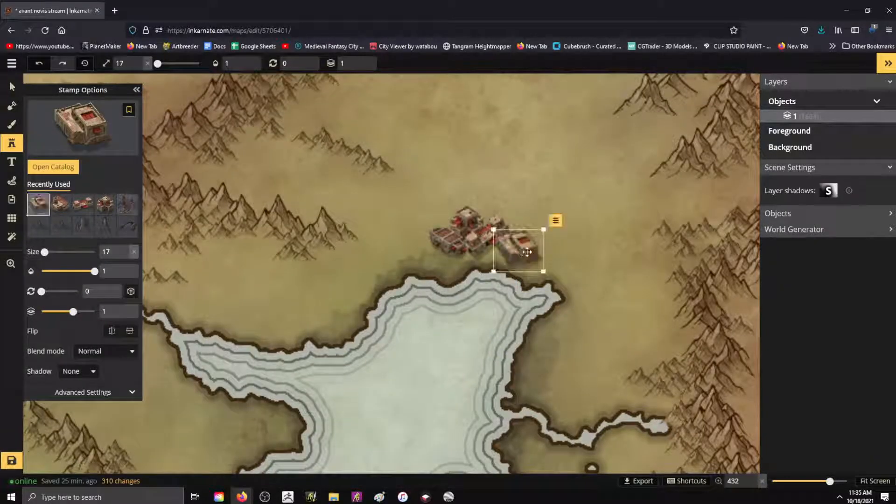
pyautogui.moveTo(551, 259); pyautogui.dragTo(536, 230)
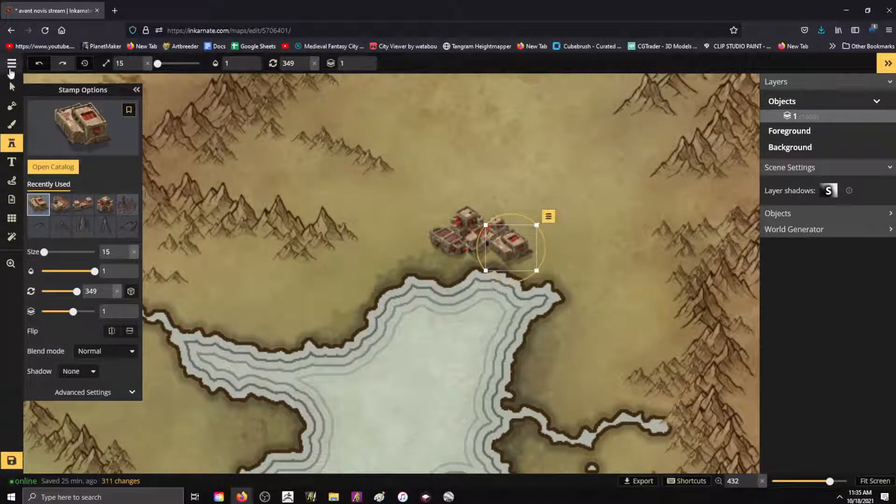
# Group all the desert buildings north of the lake and move the group up to layer 2.
pyautogui.moveTo(431, 155); pyautogui.dragTo(545, 262)
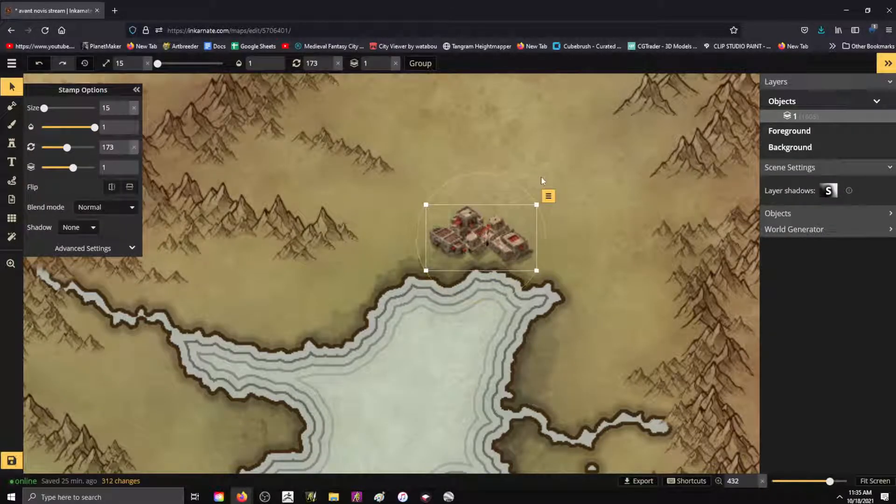
pyautogui.scroll(-6, 584, 158)
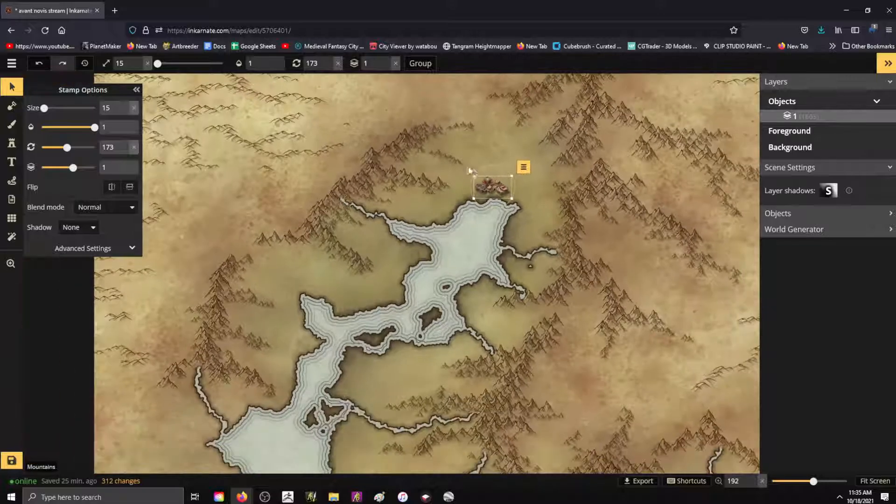
pyautogui.scroll(2, 513, 193)
pyautogui.click(523, 158)
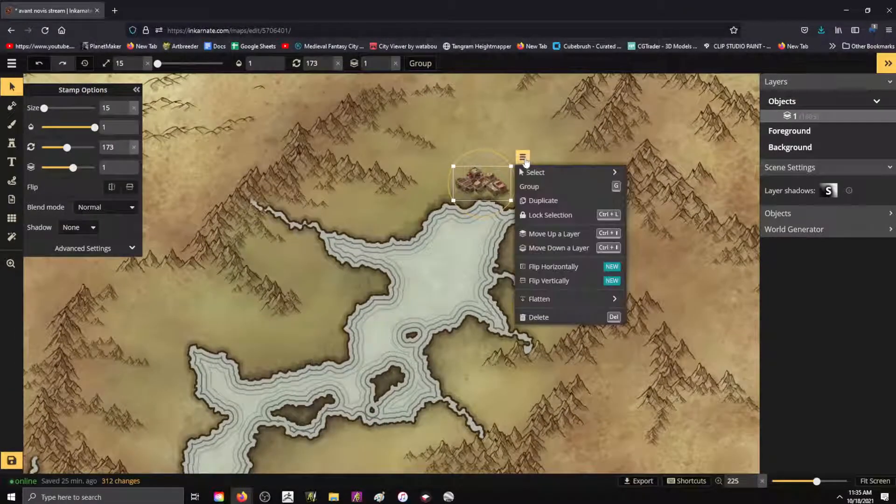
pyautogui.click(556, 187)
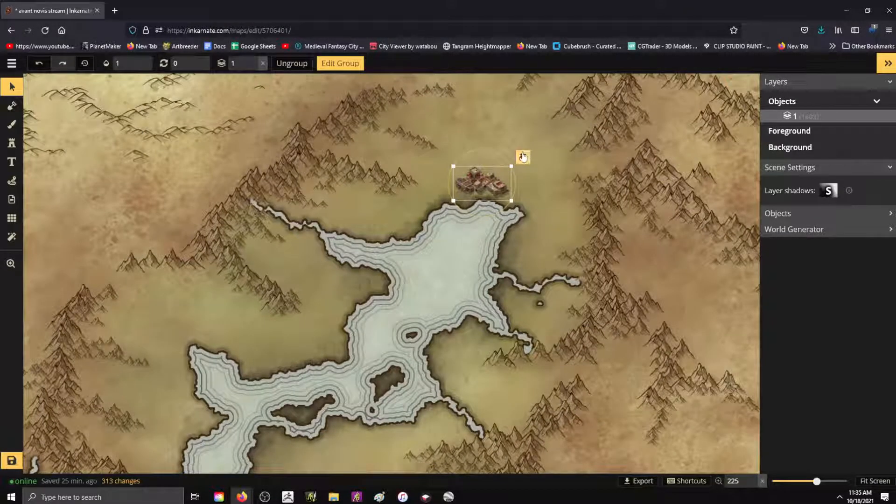
pyautogui.click(523, 157)
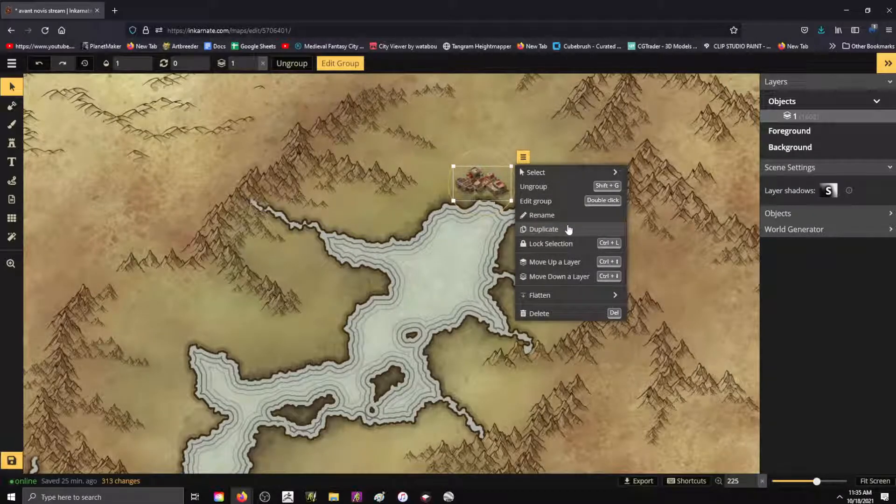
pyautogui.click(566, 262)
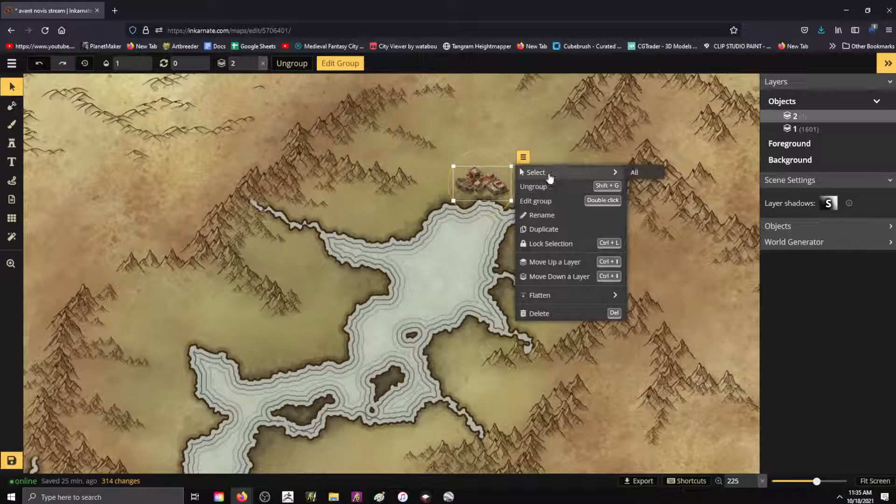
# Duplicate the city group, place a smaller copy on the lake's southeast shore, and reselect the original group.
pyautogui.moveTo(561, 174)
pyautogui.click(543, 229)
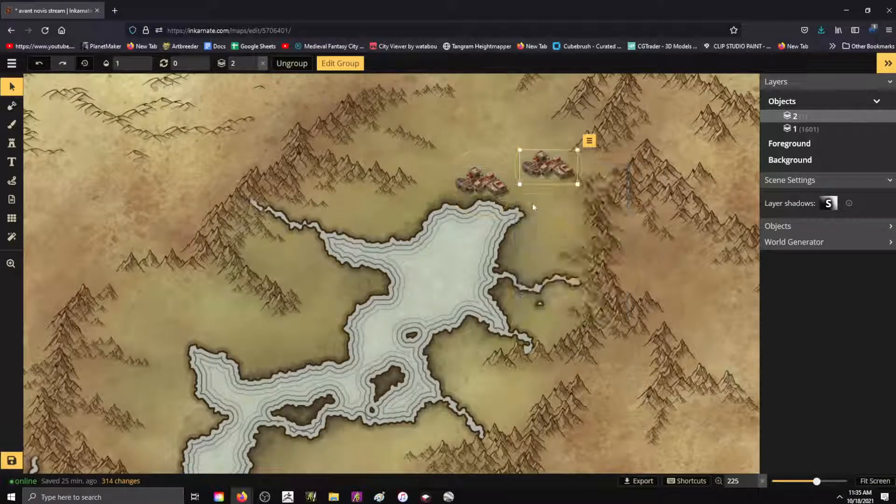
pyautogui.moveTo(553, 163); pyautogui.dragTo(476, 323)
pyautogui.click(474, 185)
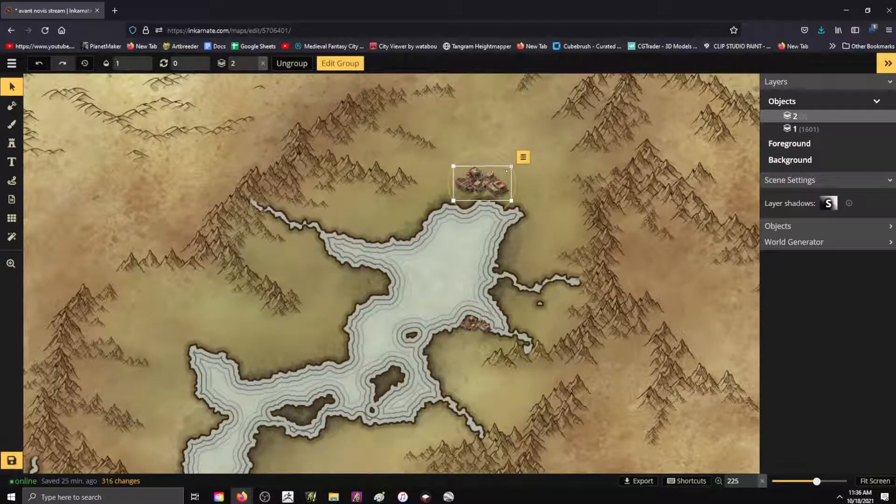
# Shrink the original city group and move it down against the lake's northern shore.
pyautogui.moveTo(509, 169); pyautogui.dragTo(493, 177)
pyautogui.moveTo(483, 181); pyautogui.dragTo(473, 194)
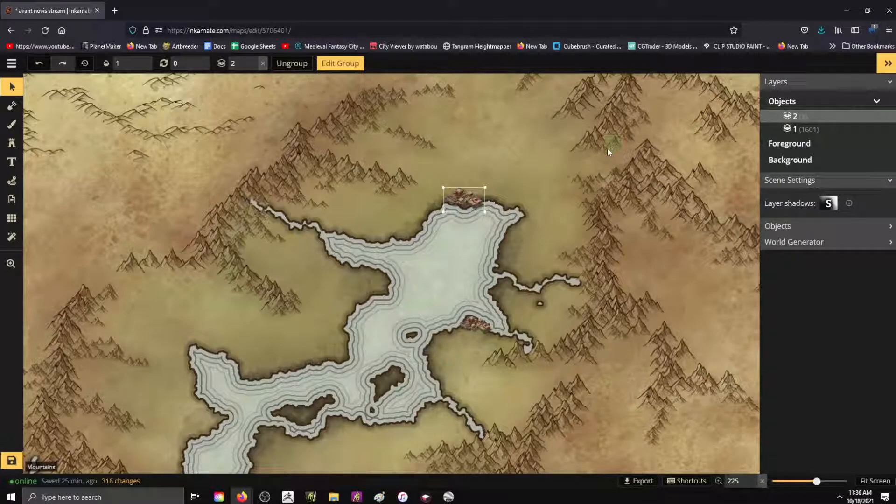
pyautogui.click(578, 143)
pyautogui.press('alt')
pyautogui.scroll(-2, 538, 135)
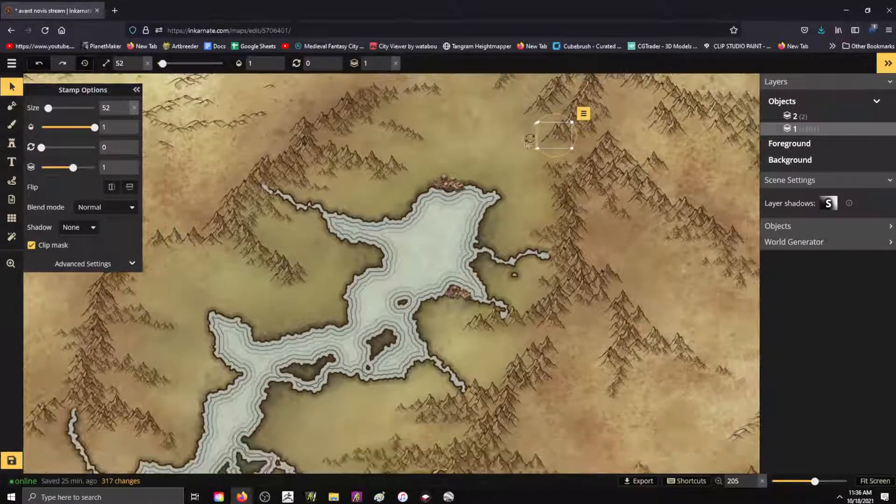
pyautogui.scroll(-2, 497, 143)
pyautogui.scroll(3, 506, 143)
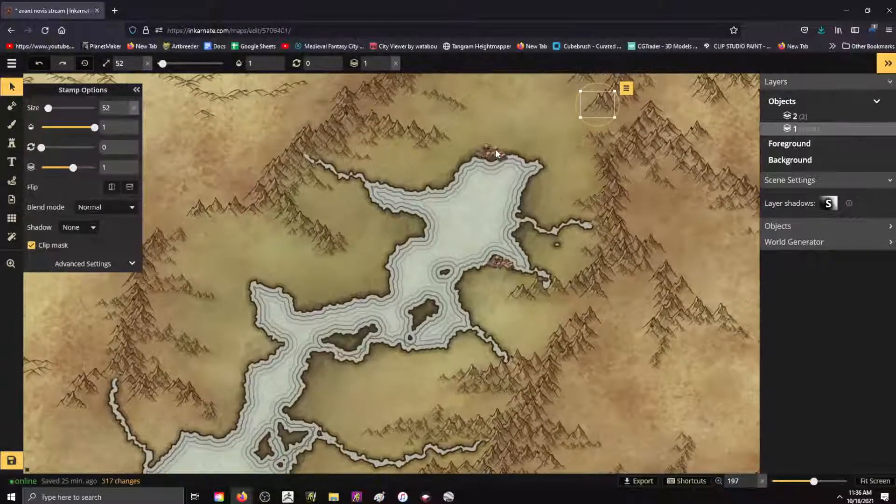
# Open the scene's layer shadow settings and reset the blur to 15.
pyautogui.click(495, 151)
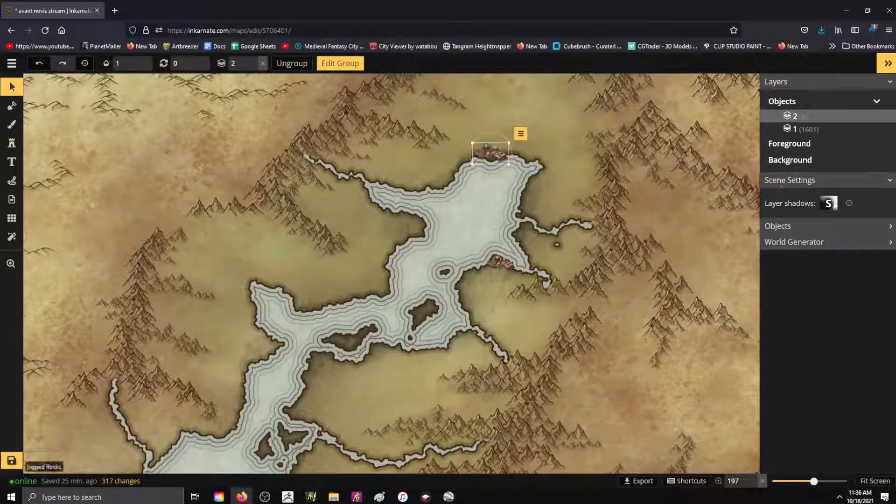
pyautogui.click(826, 205)
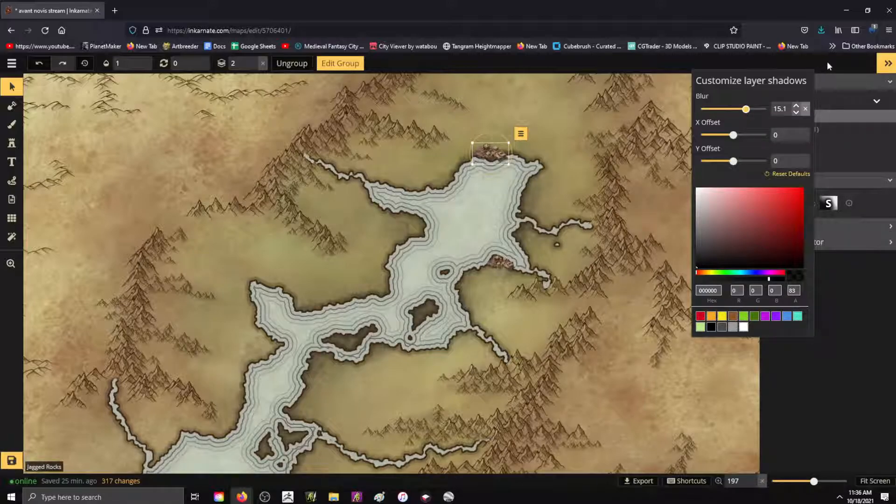
pyautogui.click(805, 109)
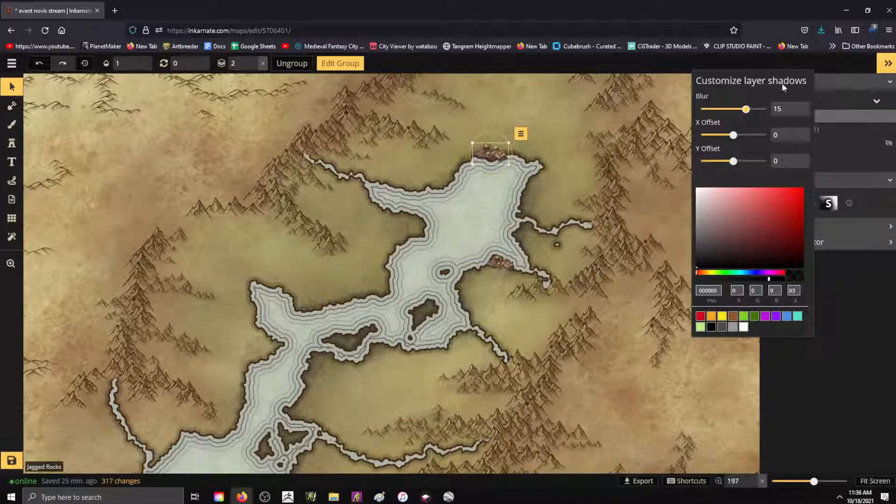
pyautogui.click(853, 204)
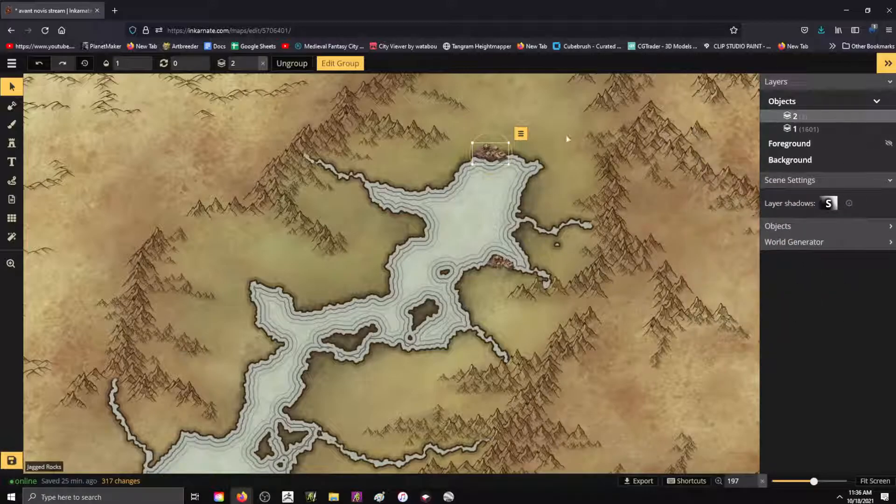
# Move the southeast shore's city group slightly south onto land and enlarge it a little.
pyautogui.press('alt')
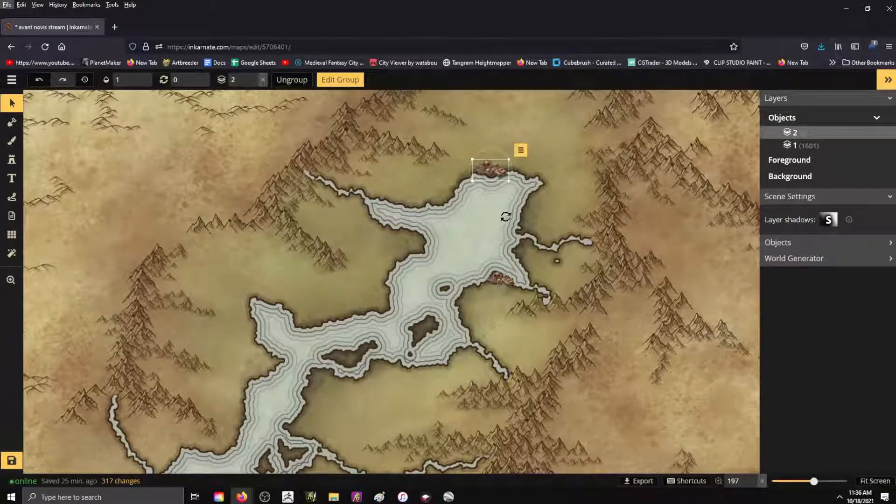
pyautogui.click(503, 282)
pyautogui.moveTo(487, 273); pyautogui.dragTo(500, 273)
pyautogui.click(643, 164)
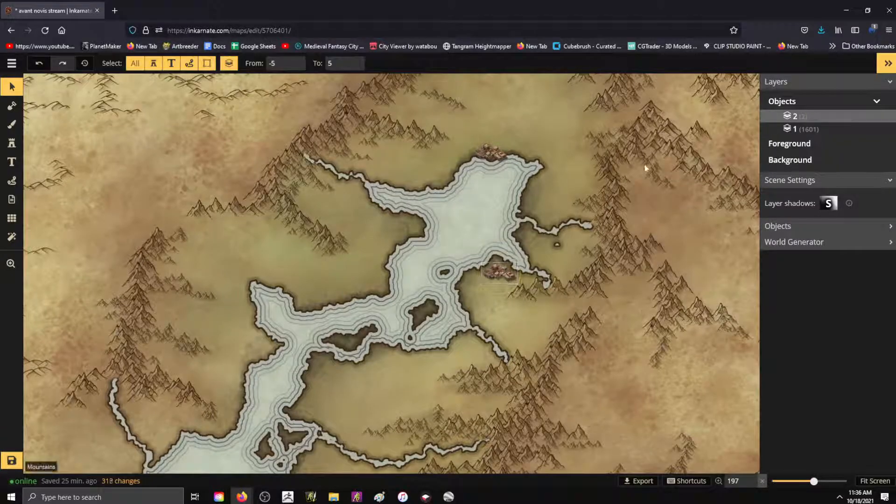
# Paste a city group copy on the mainland beside the small strait islands, shrink it, and fit it just south of the river mouth.
pyautogui.press('alt')
pyautogui.scroll(-3, 546, 154)
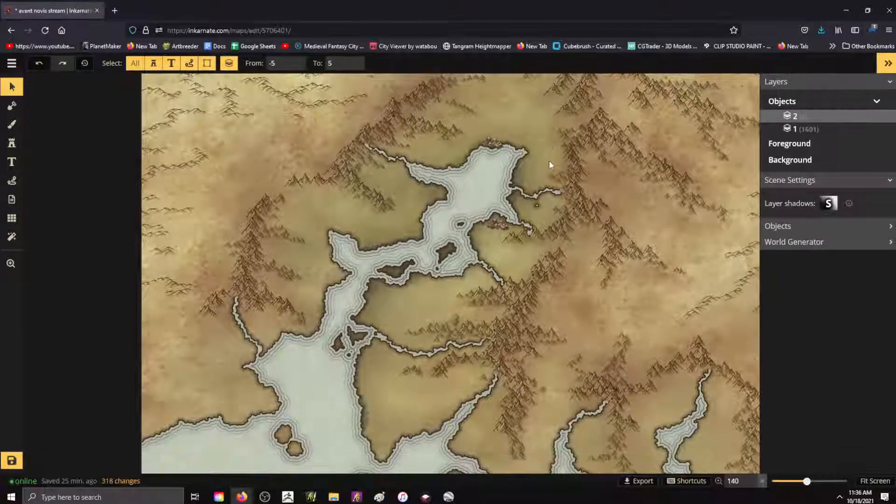
pyautogui.scroll(-2, 552, 162)
pyautogui.scroll(5, 472, 301)
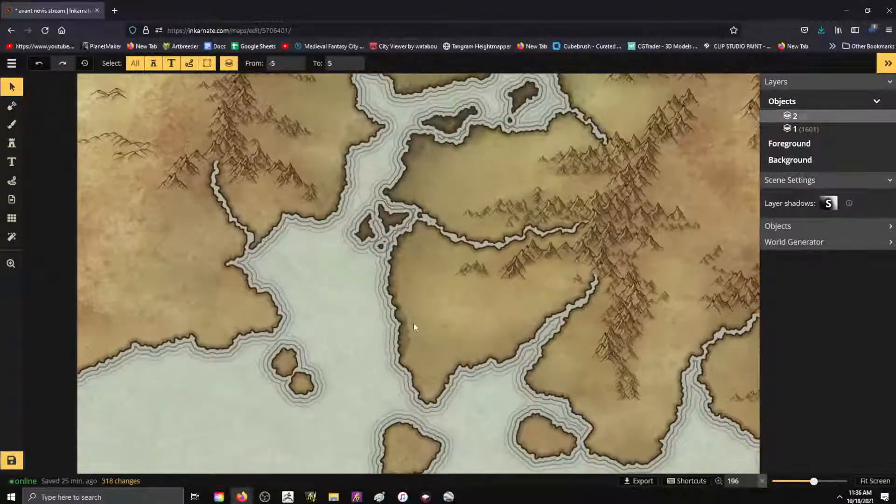
pyautogui.scroll(1, 413, 322)
pyautogui.click(409, 282)
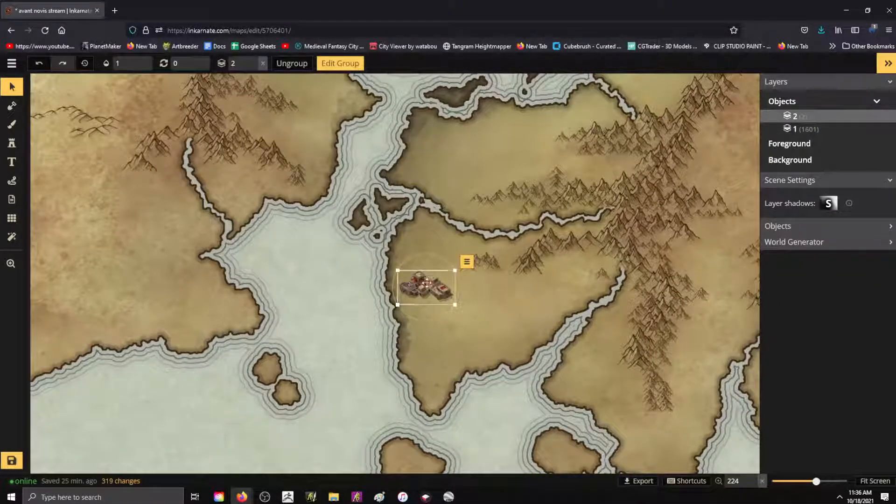
pyautogui.moveTo(454, 305); pyautogui.dragTo(428, 227)
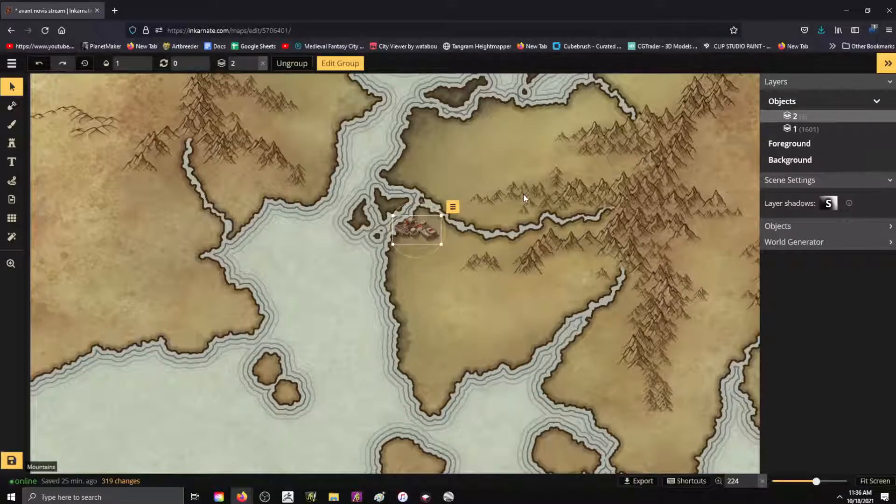
# Copy the city group and place a duplicate on the east bank of the widened river in the map's southeast.
pyautogui.scroll(-4, 467, 214)
pyautogui.scroll(-3, 392, 275)
pyautogui.scroll(4, 740, 302)
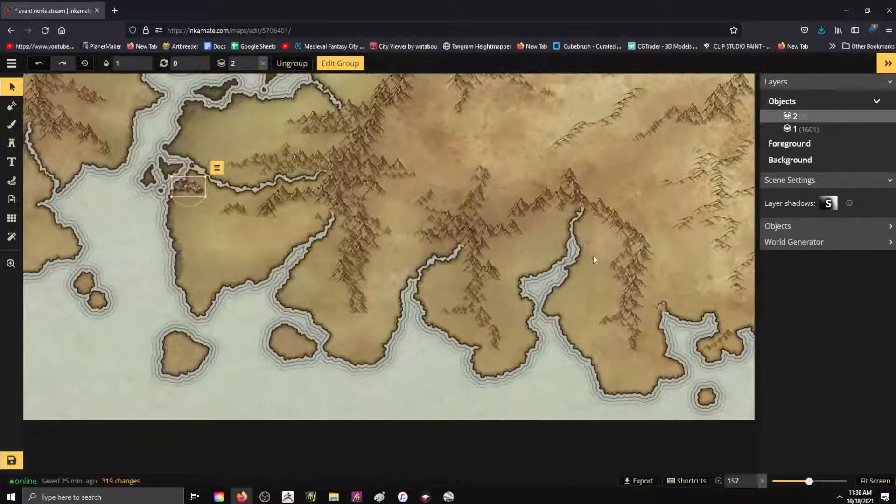
pyautogui.hotkey('ctrl', 'c')
pyautogui.hotkey('ctrl', 'v')
pyautogui.moveTo(598, 257); pyautogui.dragTo(566, 304)
pyautogui.scroll(-5, 560, 370)
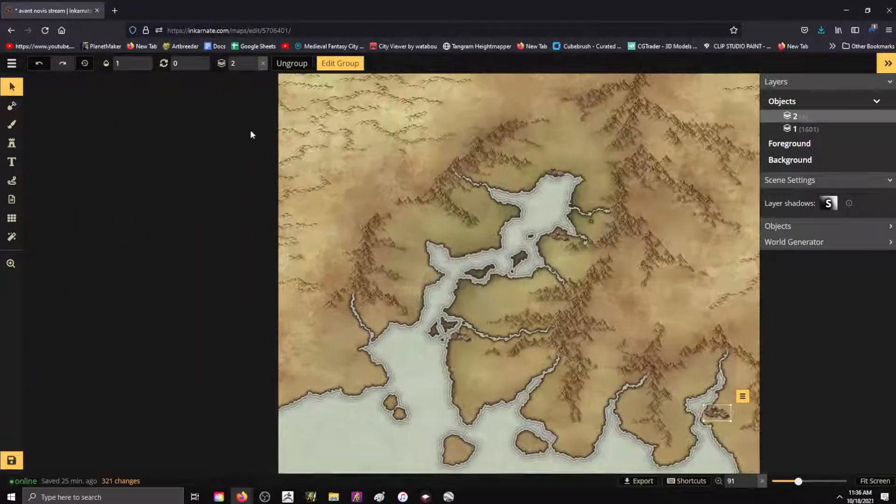
# Paste another city group among the dunes in the map's northwest and deselect it.
pyautogui.scroll(5, 427, 147)
pyautogui.hotkey('ctrl', 'v')
pyautogui.moveTo(434, 152); pyautogui.dragTo(397, 135)
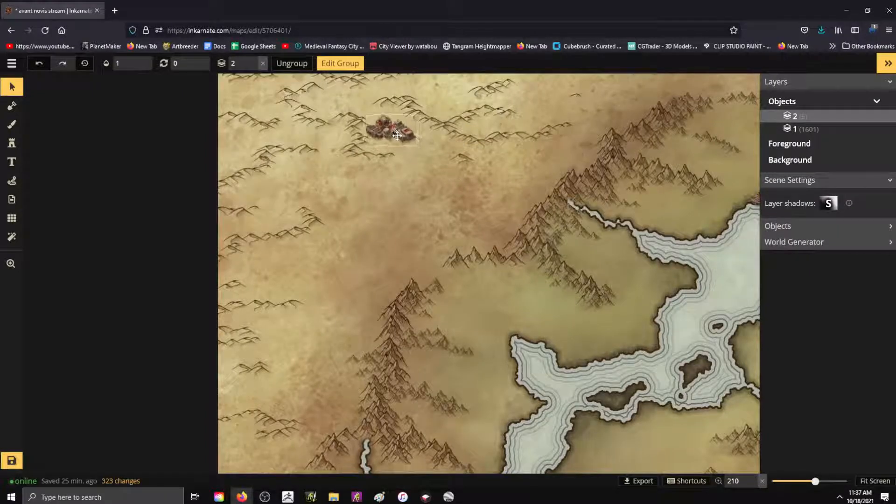
pyautogui.click(429, 177)
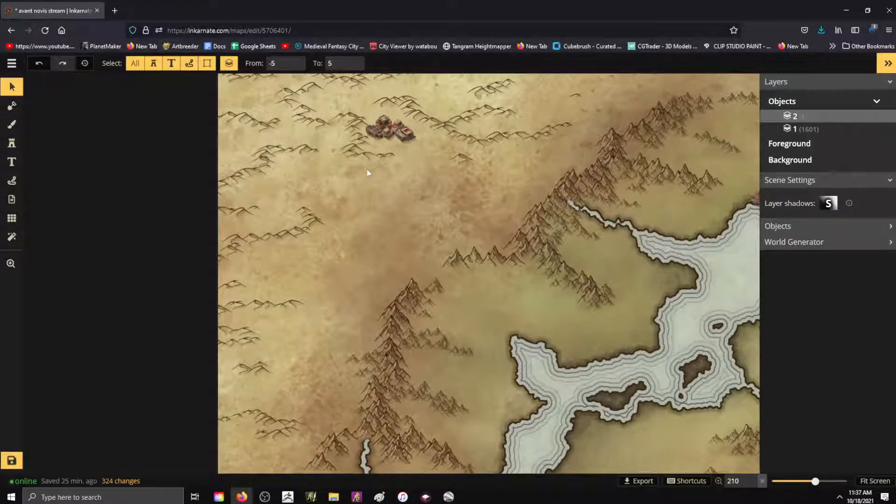
# Brush the pale grey-green foreground texture around the north shore city at size 11, raising the opacity to 0.35.
pyautogui.press('alt')
pyautogui.press('alt')
pyautogui.scroll(1, 467, 159)
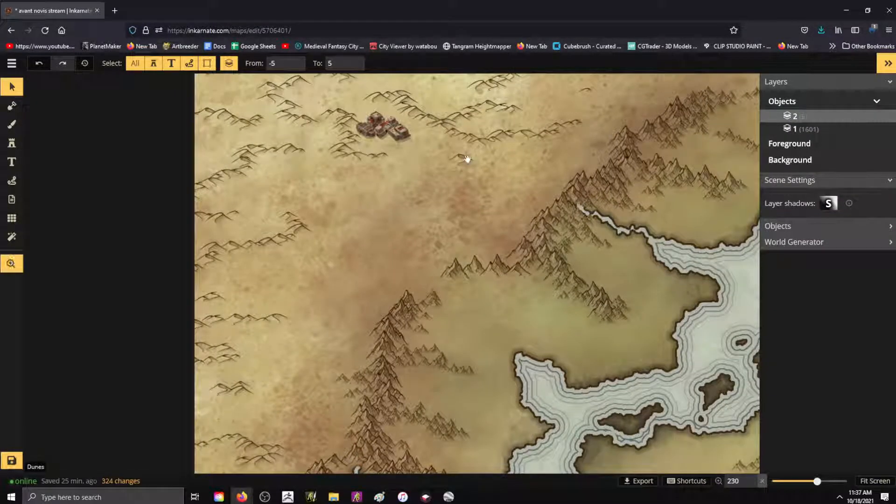
pyautogui.scroll(2, 467, 161)
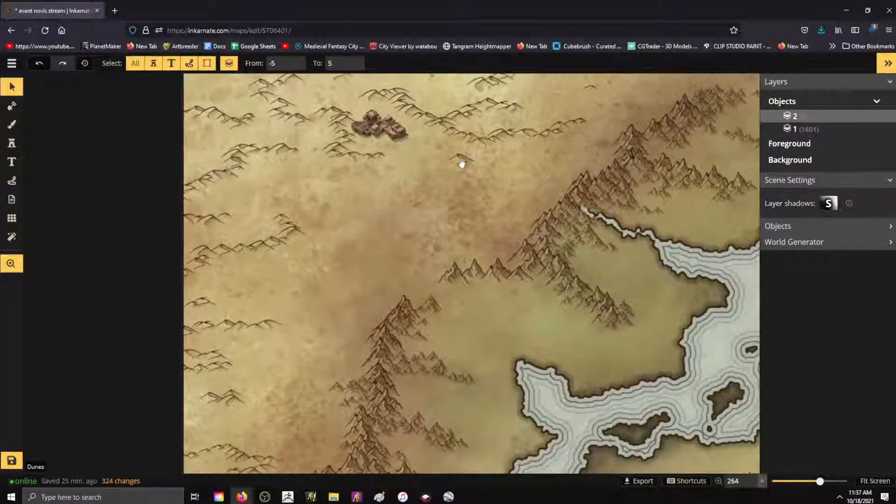
pyautogui.scroll(-7, 461, 165)
pyautogui.scroll(2, 705, 180)
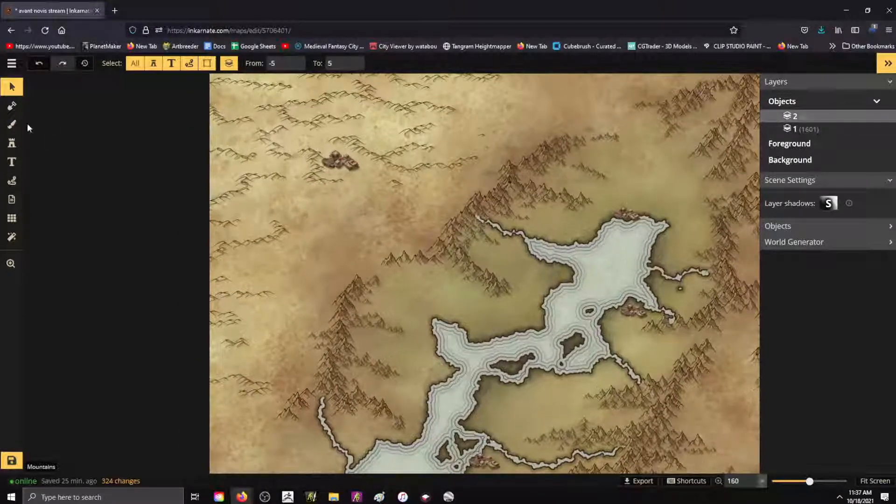
pyautogui.click(14, 126)
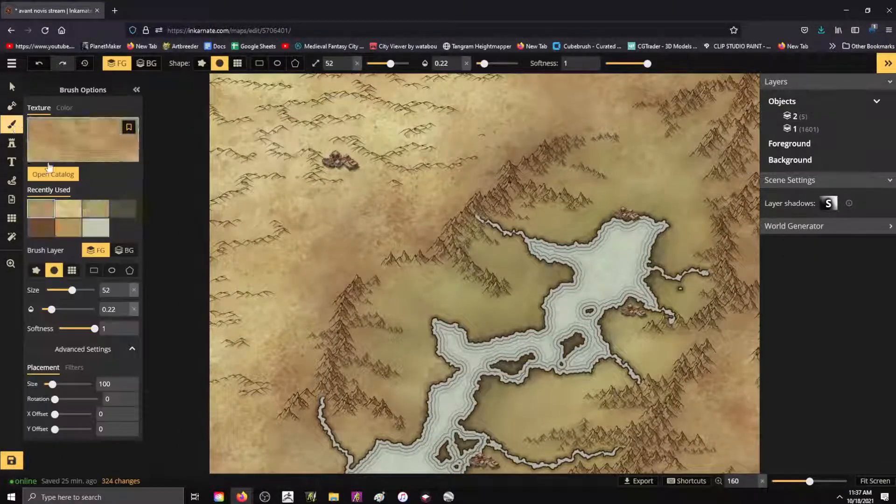
pyautogui.click(94, 221)
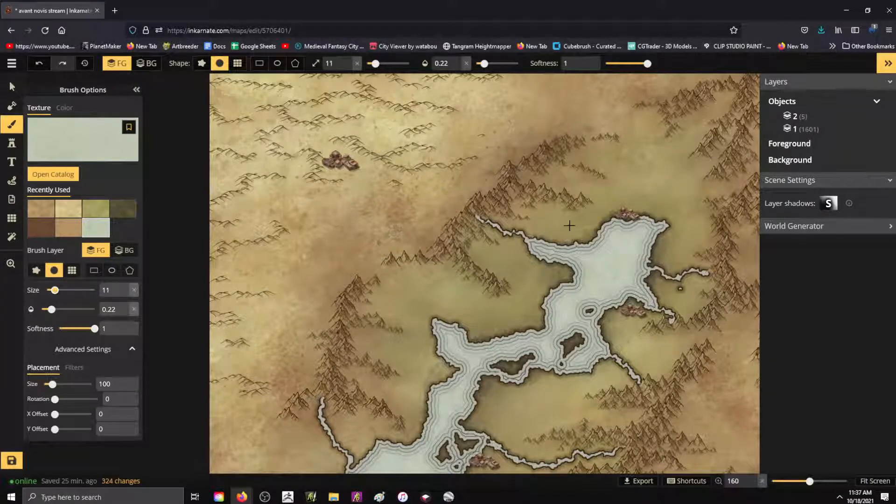
pyautogui.scroll(8, 562, 229)
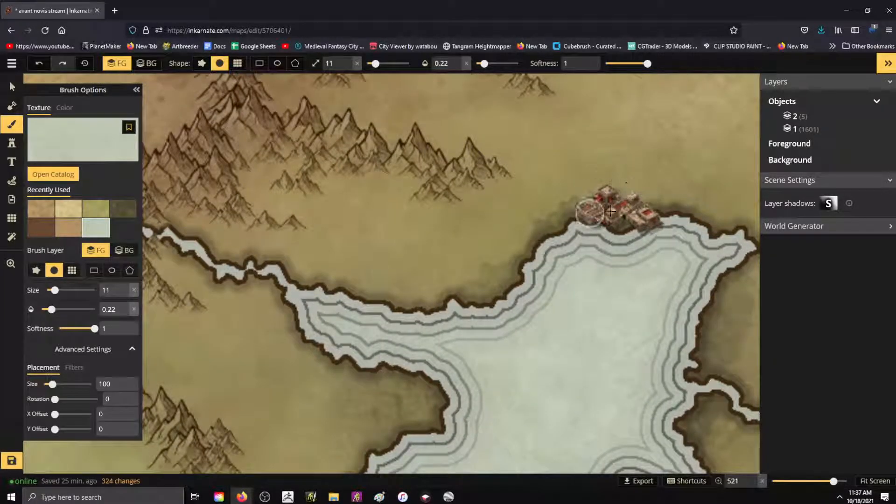
pyautogui.moveTo(608, 226)
pyautogui.mouseDown()
pyautogui.moveTo(627, 195)
pyautogui.moveTo(630, 204)
pyautogui.mouseUp()
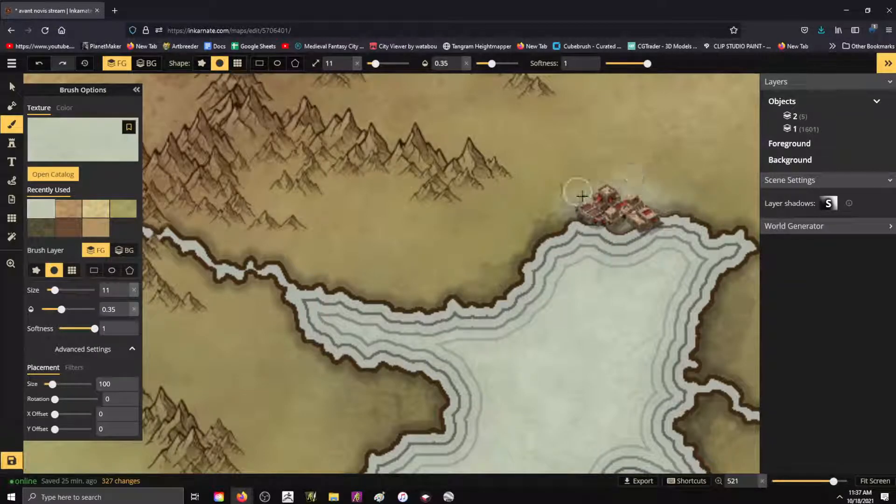
pyautogui.moveTo(601, 224); pyautogui.dragTo(644, 223)
# Brush the same pale texture around the base of the city near the lake's southeast shore.
pyautogui.scroll(-5, 420, 160)
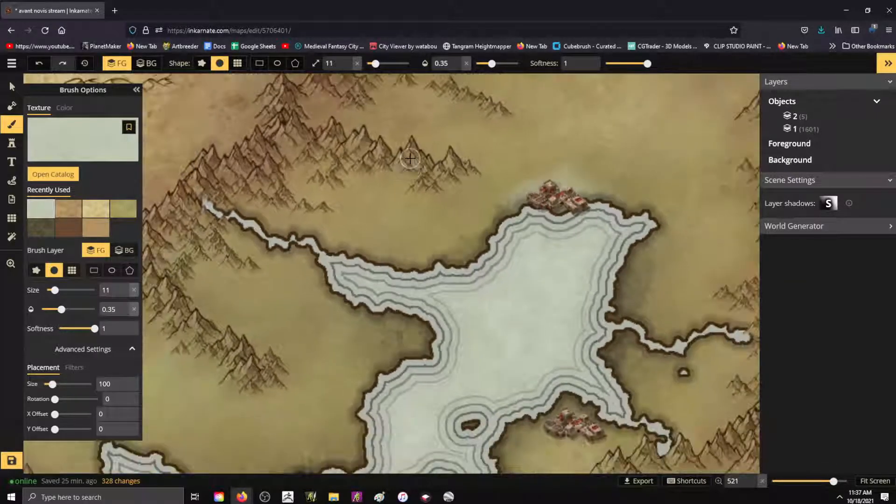
pyautogui.scroll(5, 545, 146)
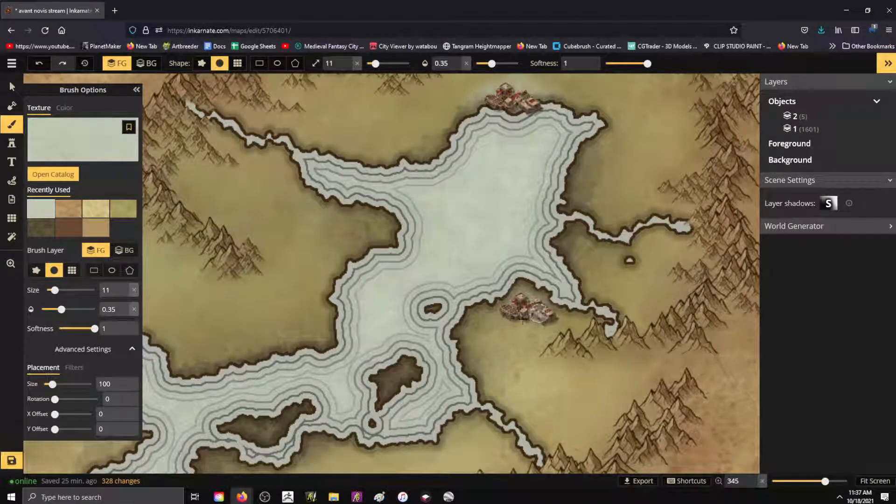
pyautogui.moveTo(512, 315); pyautogui.dragTo(497, 312)
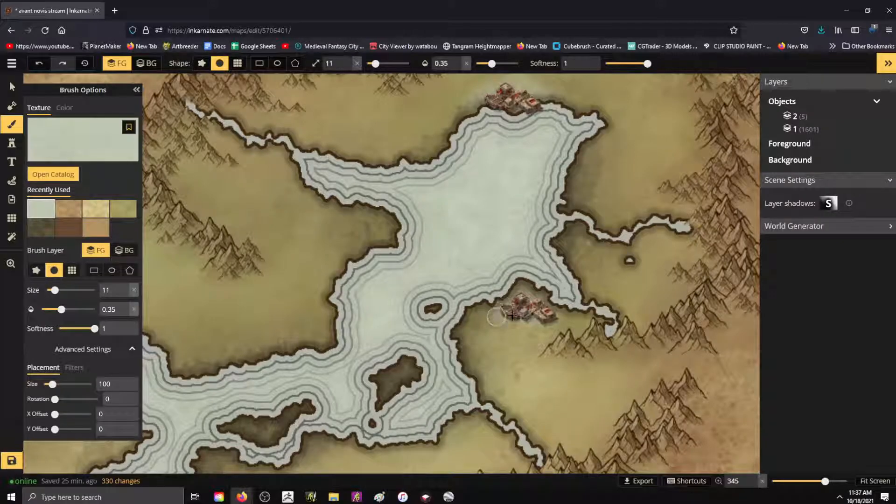
# Brush the pale texture around the city beside the southeastern river.
pyautogui.scroll(-8, 546, 150)
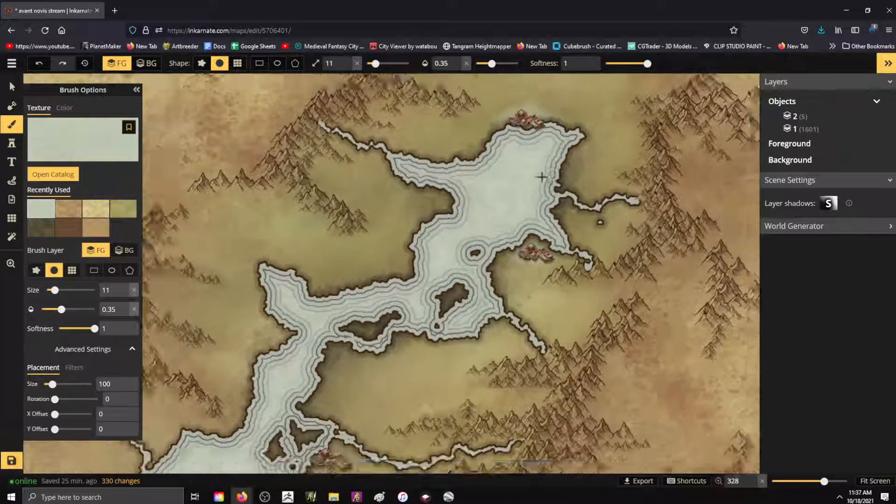
pyautogui.scroll(-2, 443, 110)
pyautogui.scroll(4, 688, 401)
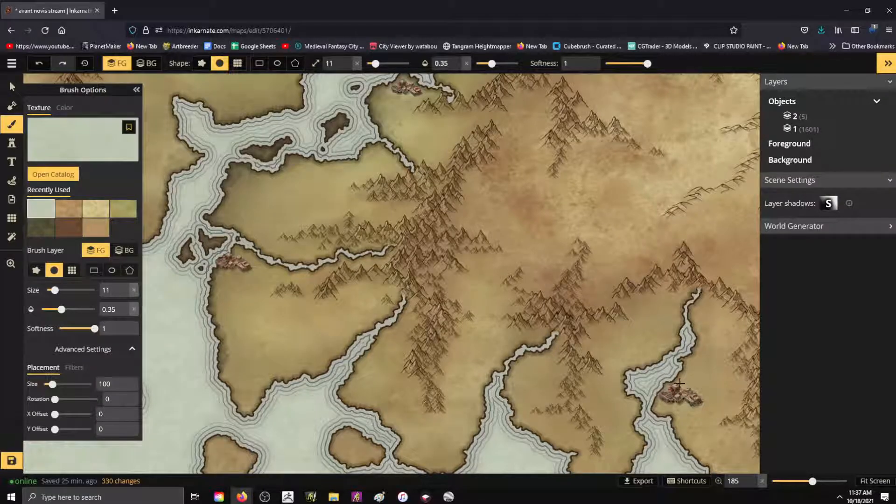
pyautogui.moveTo(701, 388); pyautogui.dragTo(701, 396)
pyautogui.scroll(-7, 692, 364)
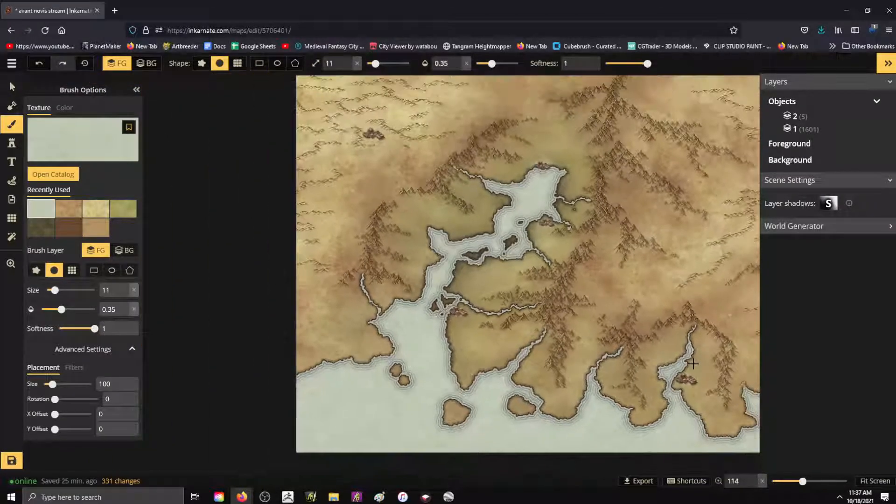
pyautogui.scroll(4, 340, 218)
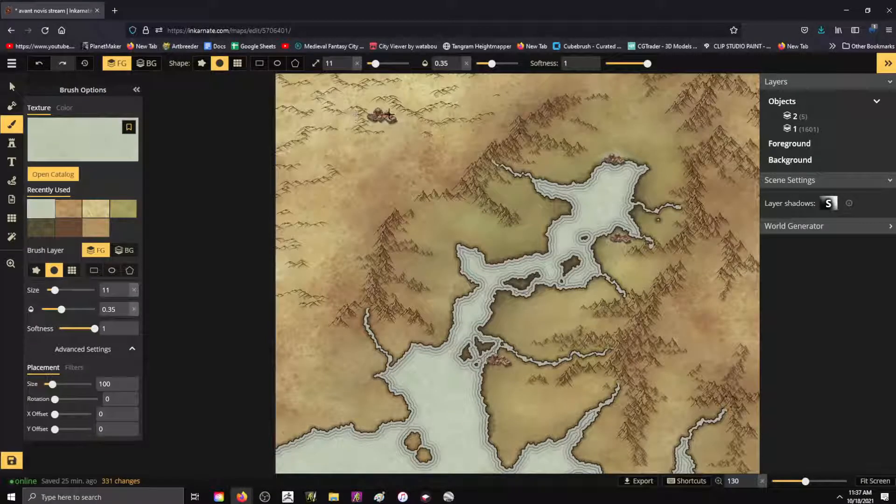
# Load the yellow cactus from the desert vegetation set in the stamp catalog as the active stamp.
pyautogui.click(12, 143)
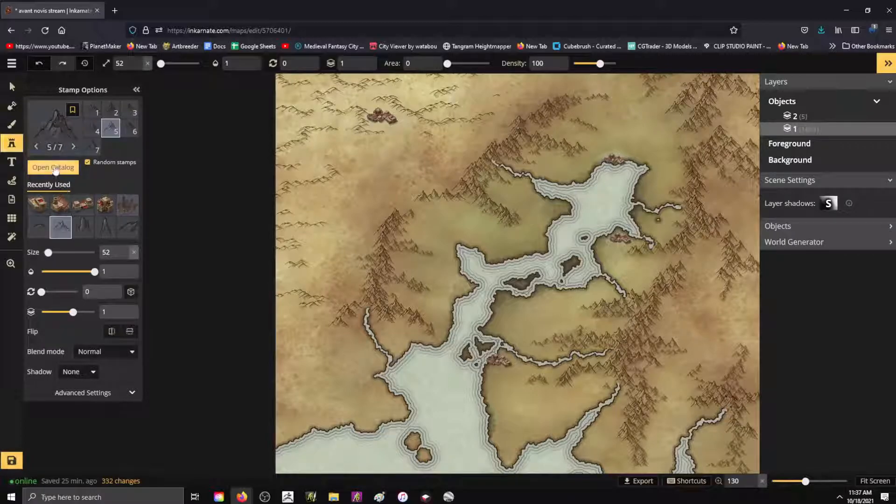
pyautogui.click(55, 169)
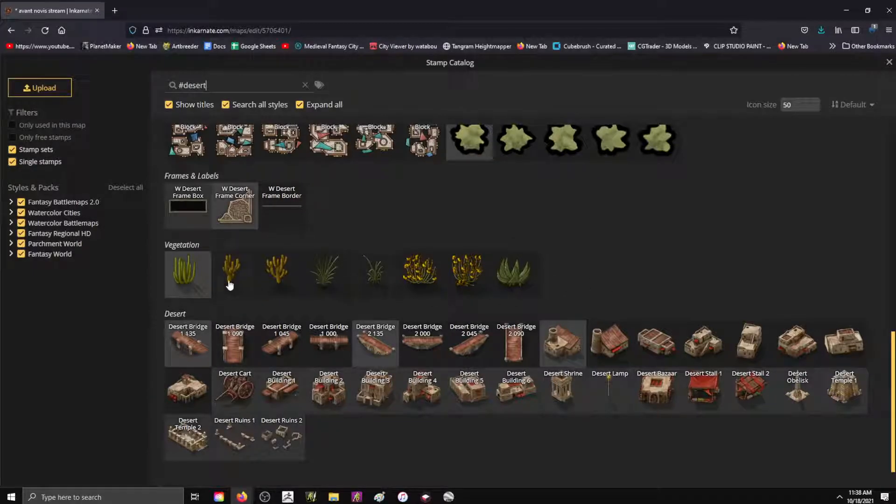
pyautogui.click(283, 276)
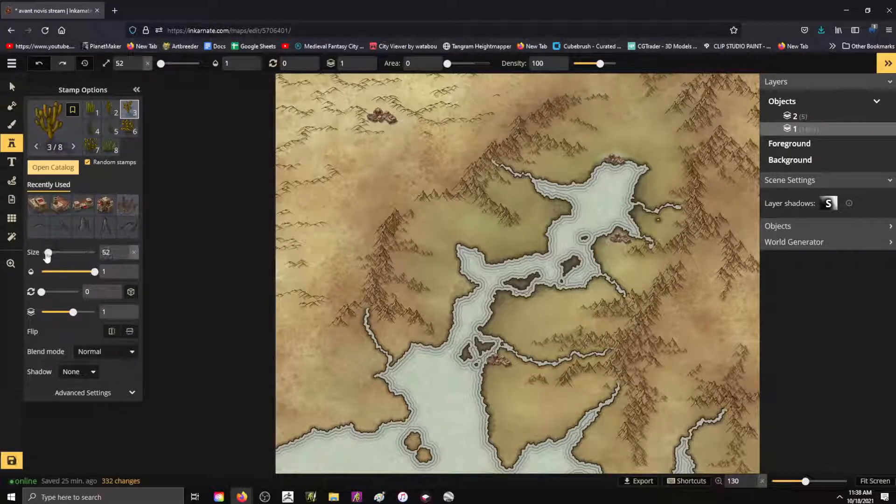
# Try a desert plant stamp at size 30 beside the western mountain range, and undo it.
pyautogui.doubleClick(106, 252)
pyautogui.write('30')
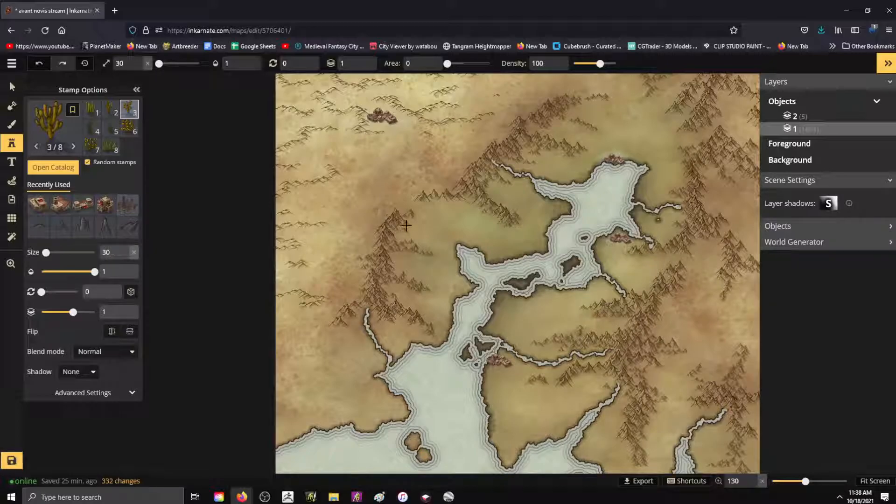
pyautogui.scroll(4, 428, 223)
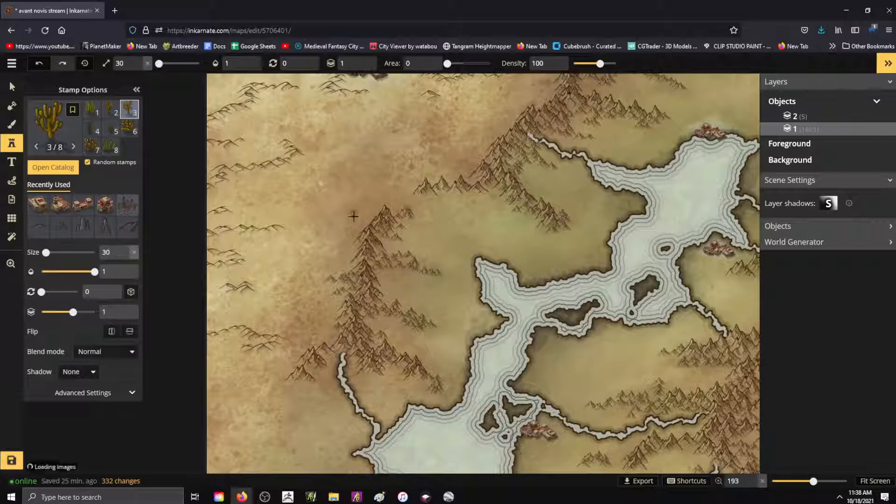
pyautogui.click(353, 216)
pyautogui.hotkey('ctrl', 'z')
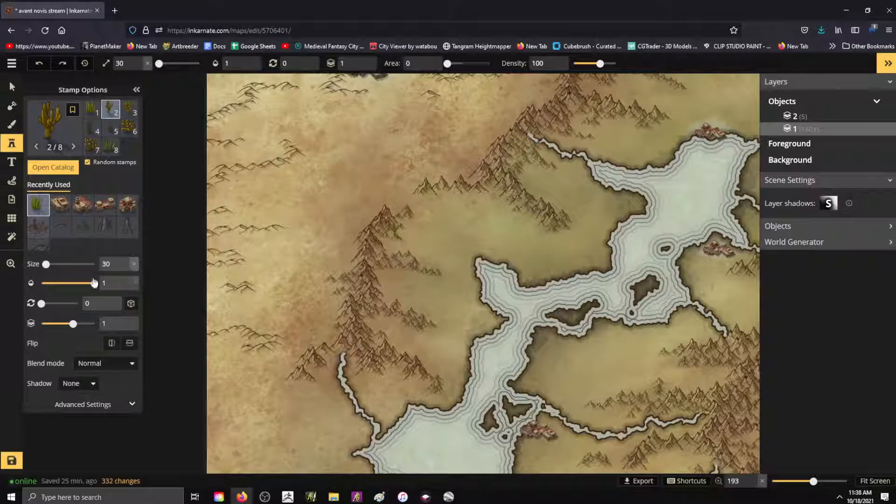
# Set the stamp size to 20 and scatter random desert plants around the northern tip and eastern slopes of the western mountains.
pyautogui.doubleClick(101, 266)
pyautogui.write('20')
pyautogui.click(376, 204)
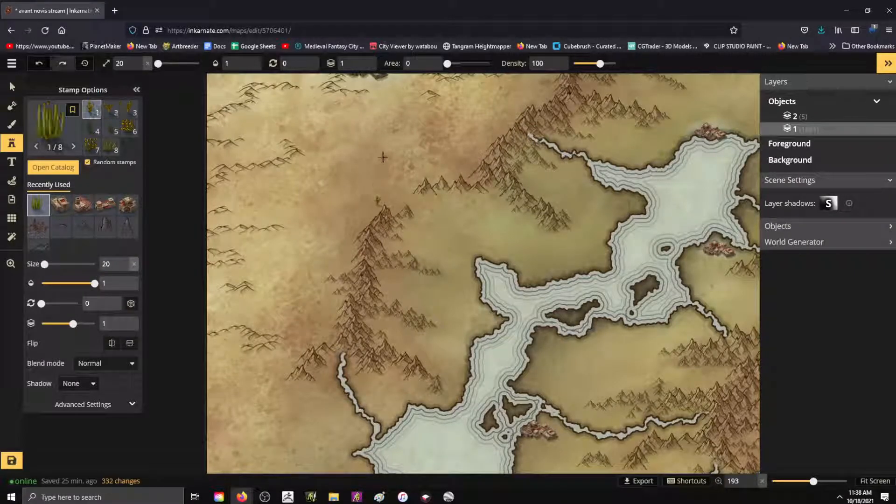
pyautogui.click(389, 210)
pyautogui.click(404, 247)
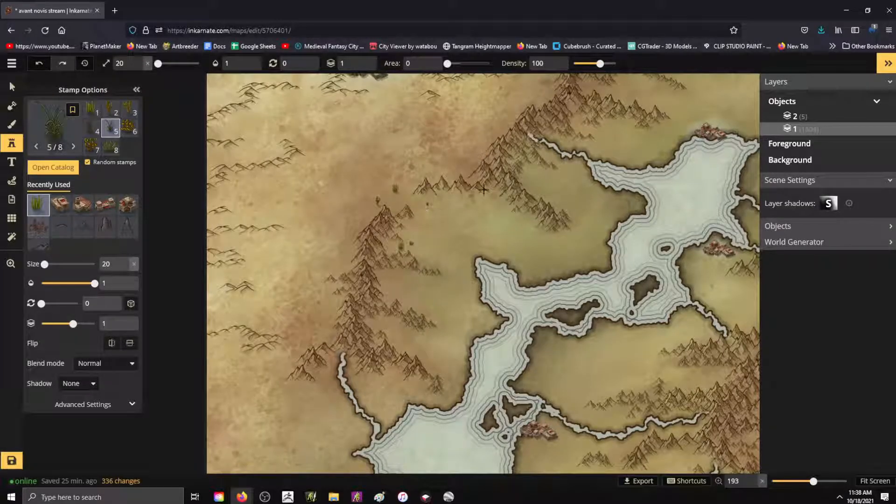
pyautogui.click(531, 174)
pyautogui.click(393, 281)
pyautogui.click(391, 298)
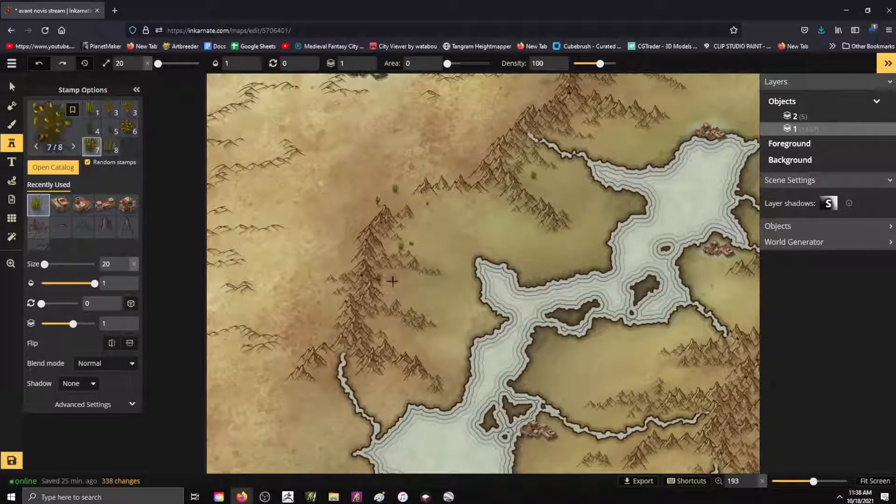
pyautogui.click(379, 331)
# Stamp more desert plants along the outer northwest edge of the mountains, clustering them near the head of the lake's northwestern river.
pyautogui.click(377, 201)
pyautogui.click(391, 192)
pyautogui.click(395, 187)
pyautogui.click(414, 180)
pyautogui.click(470, 145)
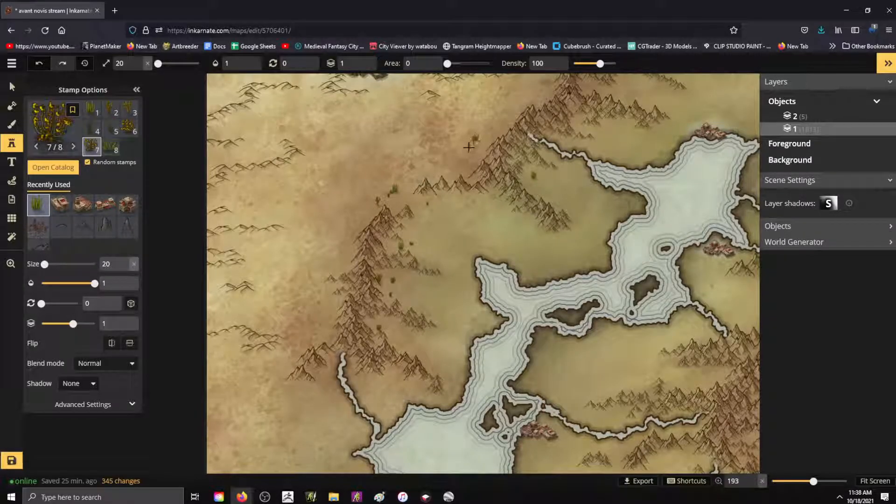
pyautogui.click(469, 148)
pyautogui.click(469, 150)
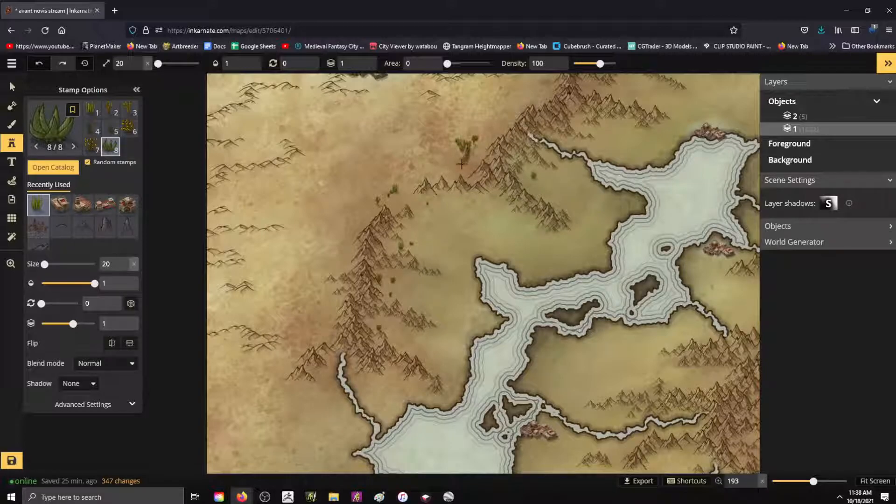
pyautogui.click(459, 157)
pyautogui.click(485, 129)
pyautogui.click(533, 134)
# Place desert plants among the mountains in the dry region east of the northern lake.
pyautogui.scroll(-1, 315, 188)
pyautogui.scroll(-5, 290, 185)
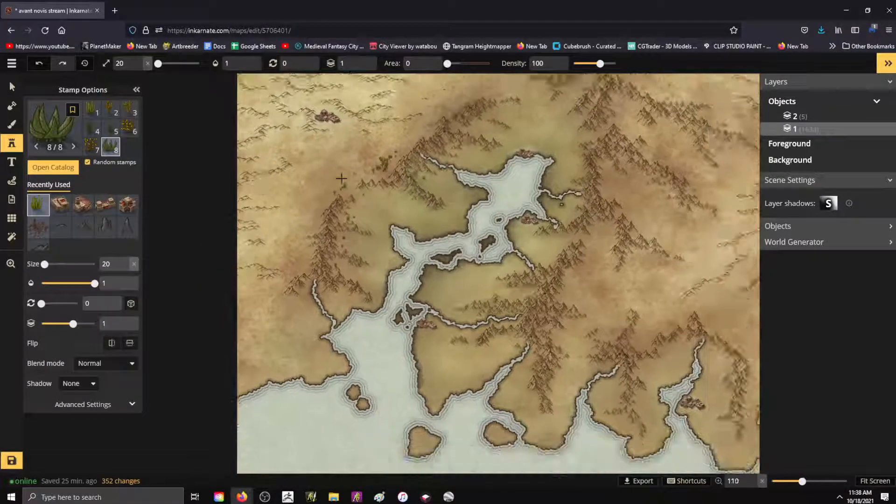
pyautogui.scroll(3, 680, 172)
pyautogui.scroll(3, 583, 173)
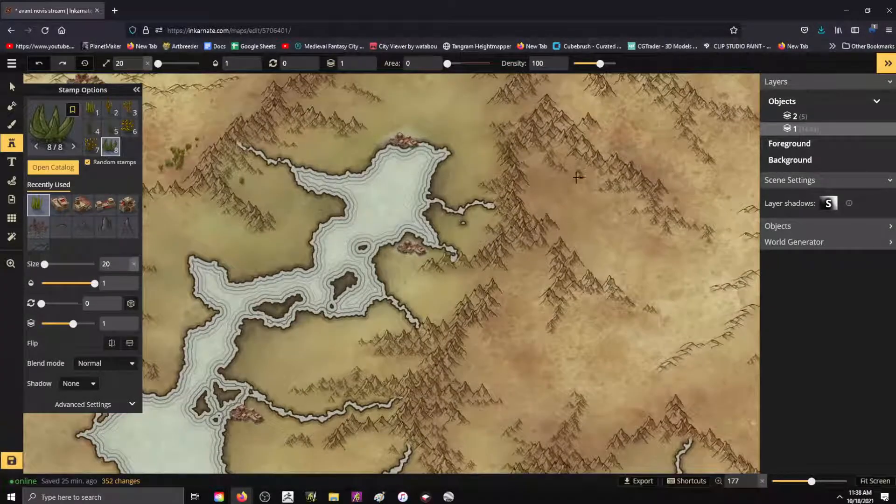
pyautogui.click(573, 171)
# Switch to Google Earth and move from the Arabian desert to the desert of the southwestern United States.
pyautogui.click(449, 497)
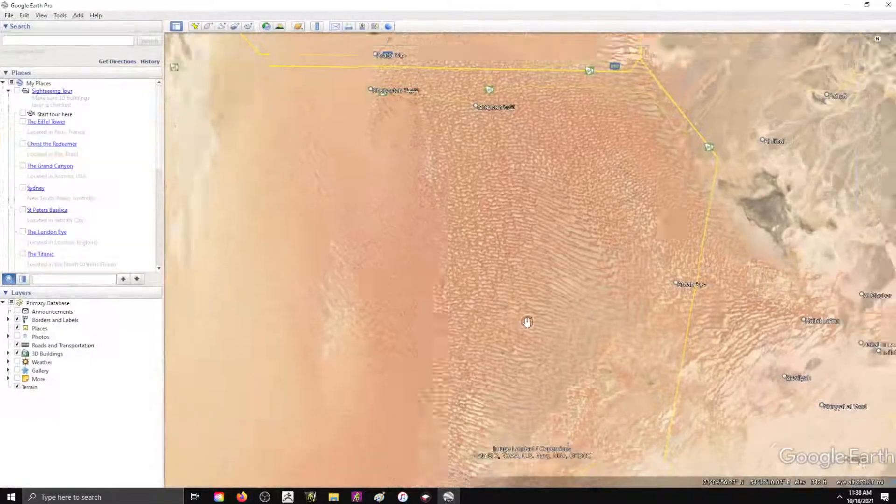
pyautogui.scroll(-4, 550, 314)
pyautogui.scroll(-5, 563, 306)
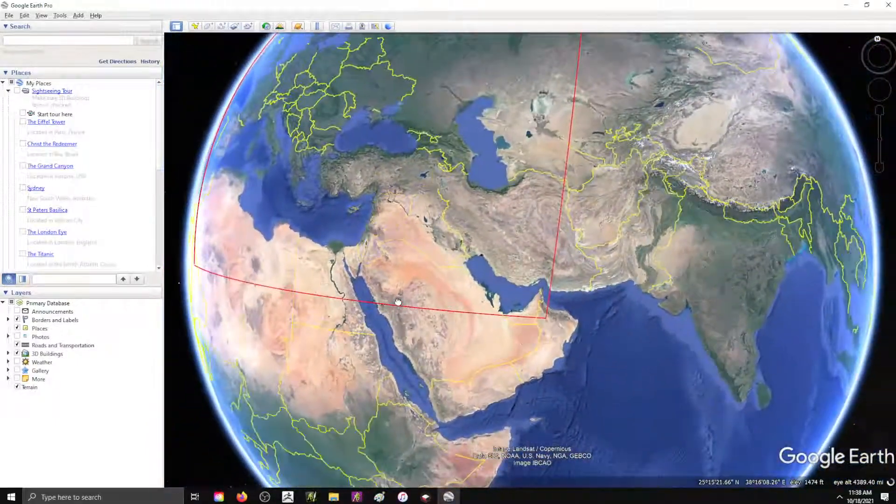
pyautogui.moveTo(396, 300); pyautogui.dragTo(704, 244)
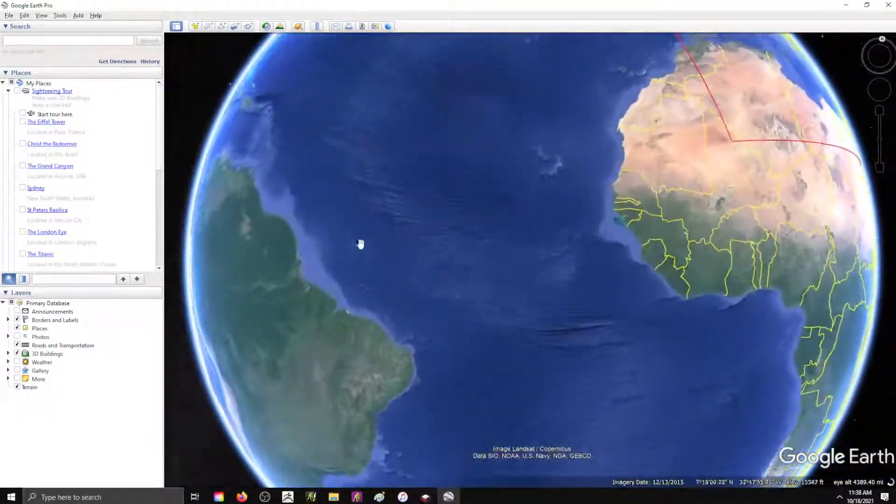
pyautogui.moveTo(394, 246); pyautogui.dragTo(626, 282)
pyautogui.moveTo(630, 180); pyautogui.dragTo(566, 376)
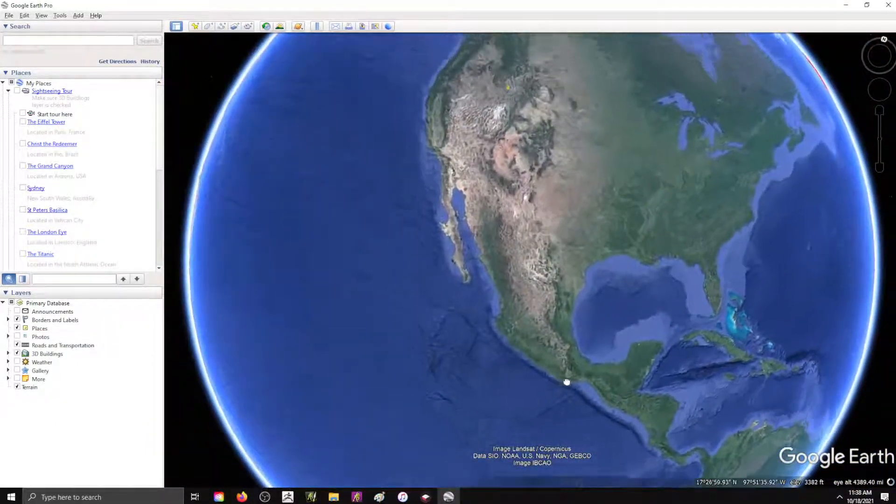
pyautogui.scroll(5, 562, 241)
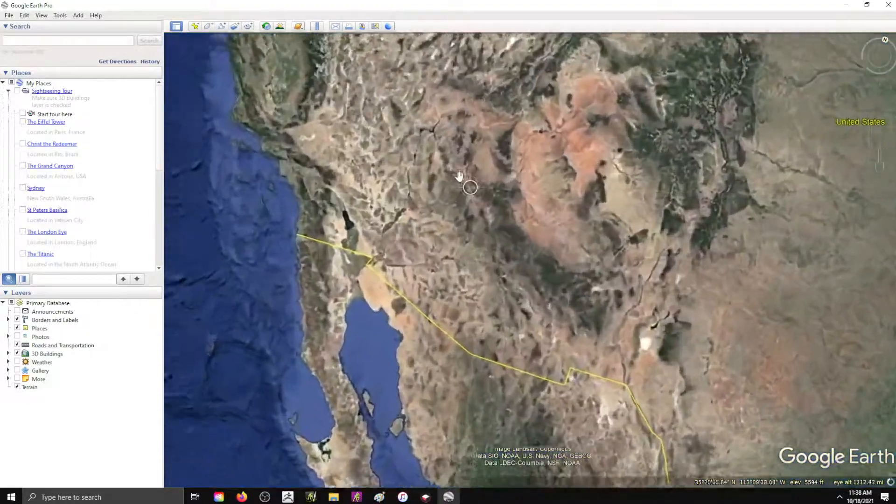
pyautogui.scroll(2, 481, 144)
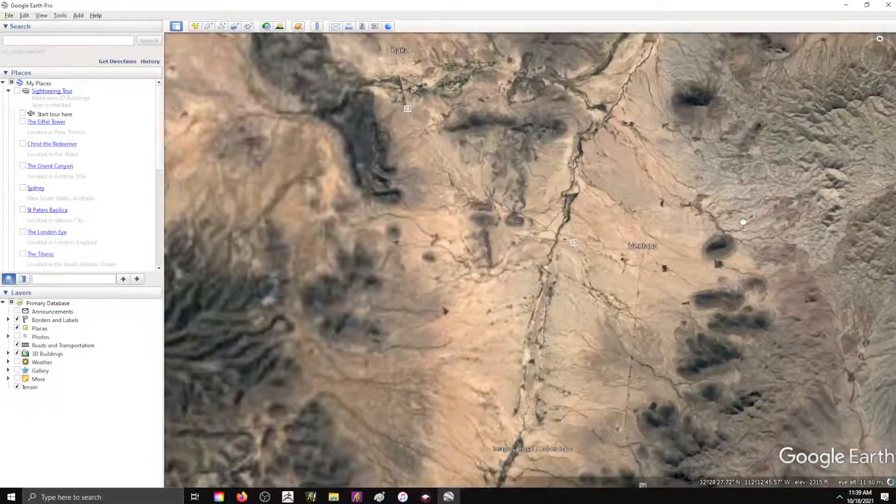
# Examine how vegetation is distributed along the dry riverbed near Ventana, both up close and from higher altitude.
pyautogui.moveTo(743, 221); pyautogui.dragTo(714, 124)
pyautogui.scroll(4, 659, 266)
pyautogui.scroll(4, 380, 253)
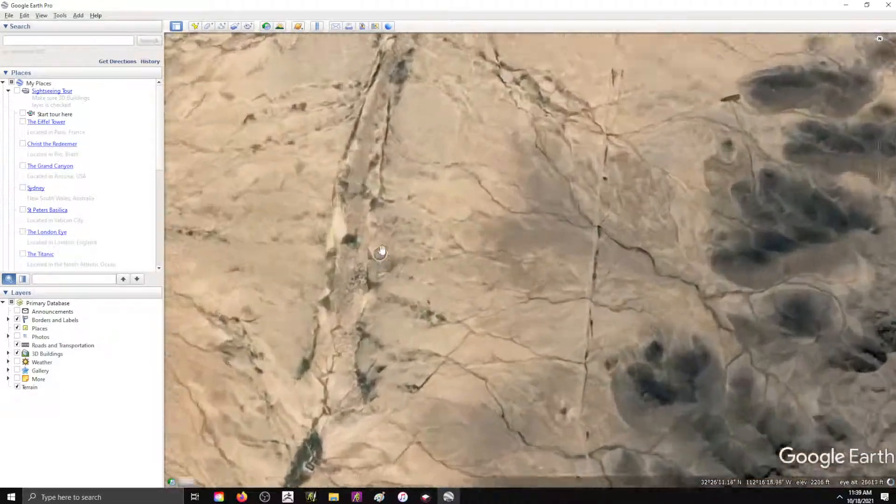
pyautogui.moveTo(439, 220); pyautogui.dragTo(693, 230)
pyautogui.scroll(4, 442, 220)
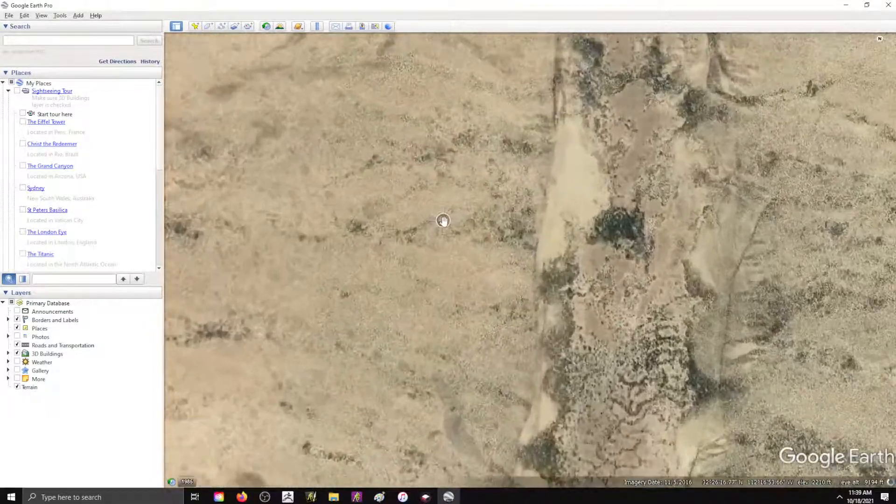
pyautogui.scroll(3, 514, 210)
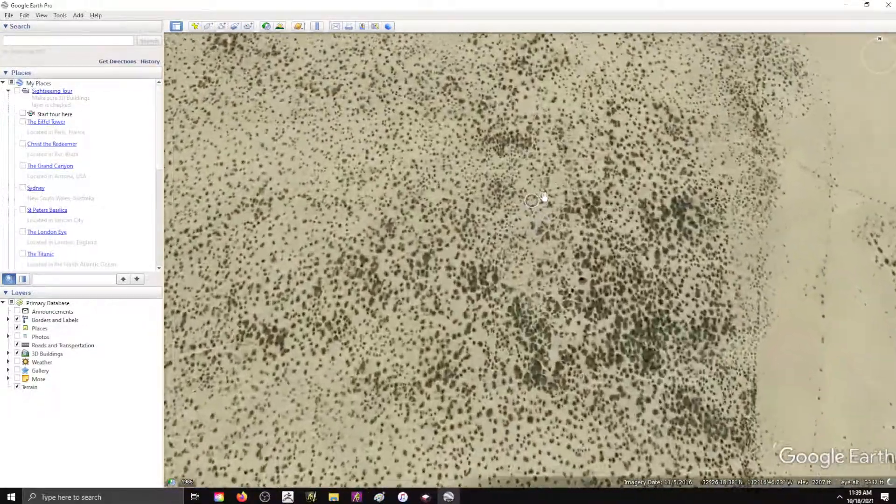
pyautogui.scroll(-3, 553, 279)
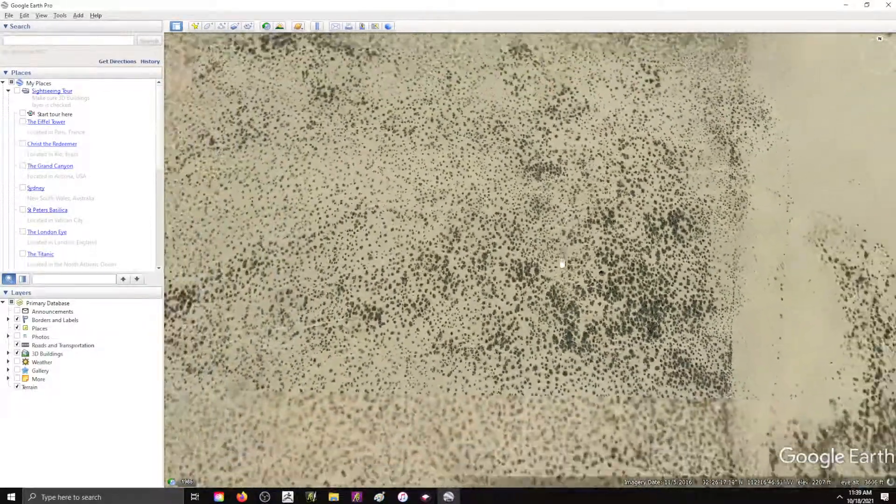
pyautogui.scroll(-5, 538, 310)
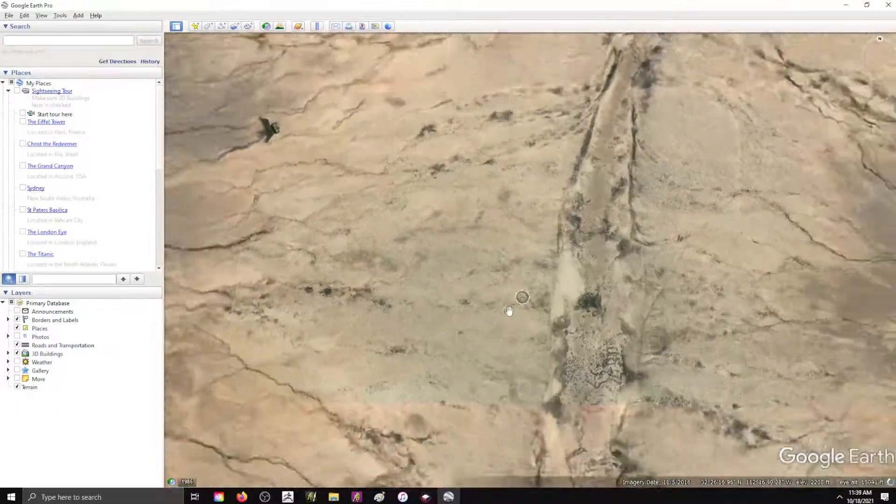
pyautogui.scroll(-5, 507, 297)
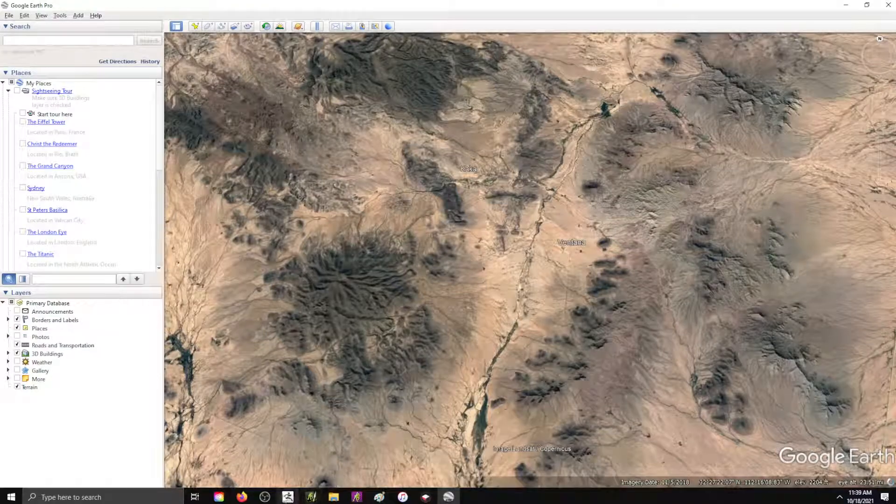
# Switch back to the Inkarnate map and stamp two desert plant clusters between the northern lake and the eastern mountain range.
pyautogui.moveTo(242, 497)
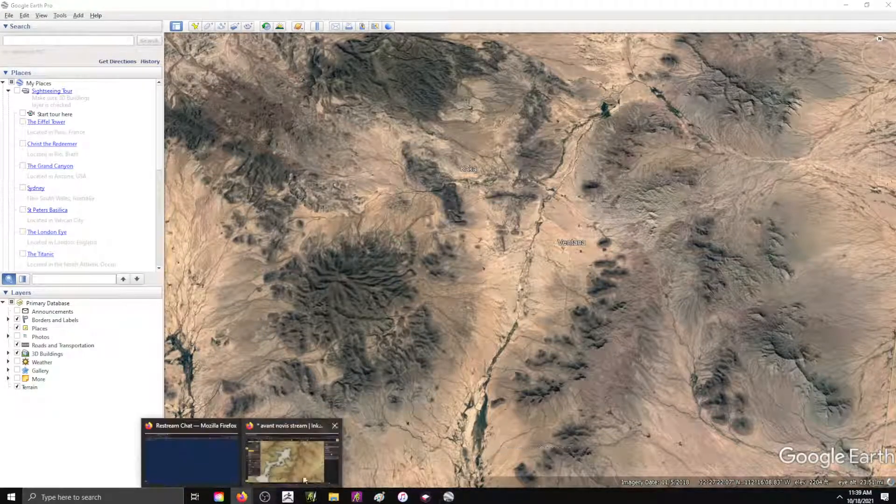
pyautogui.click(334, 451)
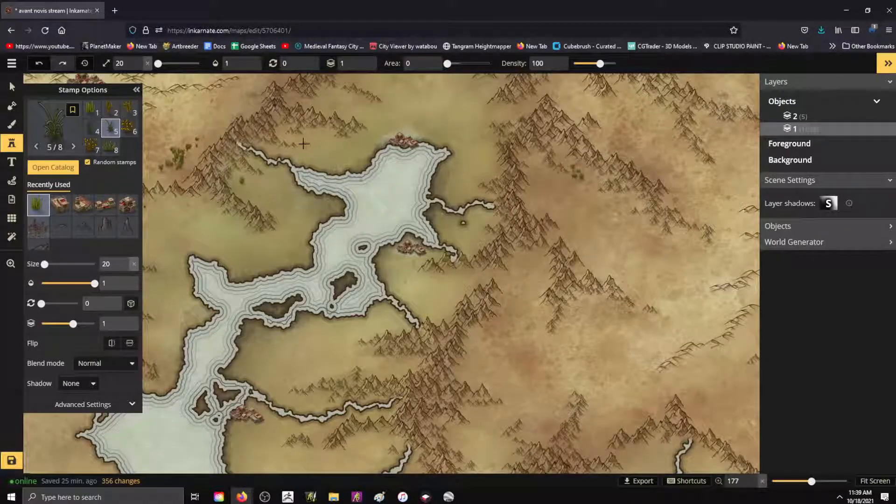
pyautogui.click(487, 156)
pyautogui.click(486, 157)
pyautogui.click(481, 165)
pyautogui.click(475, 91)
pyautogui.click(485, 86)
pyautogui.click(481, 88)
pyautogui.click(482, 93)
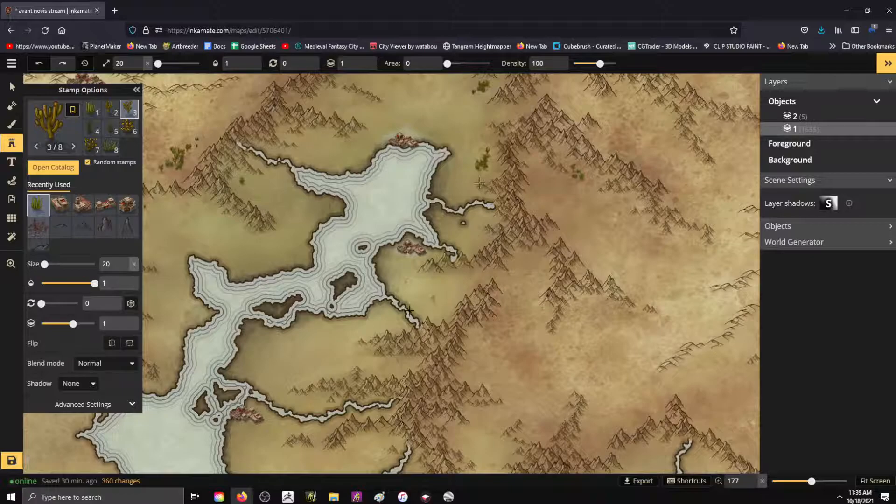
# Scatter desert plants across the plain south of the lake's islands, above the southern river, and undo the last stamps.
pyautogui.click(339, 354)
pyautogui.click(346, 349)
pyautogui.click(350, 345)
pyautogui.click(353, 338)
pyautogui.click(362, 332)
pyautogui.click(346, 339)
pyautogui.click(333, 343)
pyautogui.click(327, 364)
pyautogui.click(340, 363)
pyautogui.click(353, 363)
pyautogui.scroll(-2, 628, 336)
pyautogui.scroll(1, 465, 133)
pyautogui.scroll(-1, 505, 177)
pyautogui.scroll(1, 448, 219)
pyautogui.scroll(1, 502, 215)
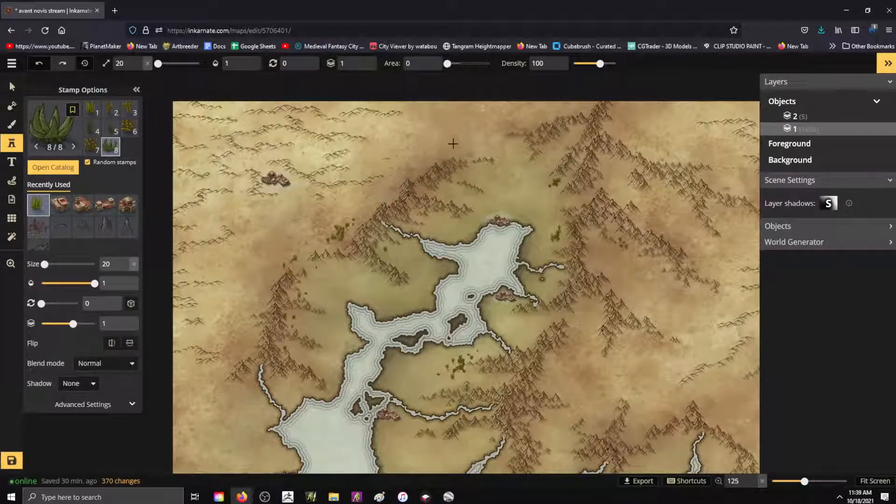
pyautogui.hotkey('ctrl', 'z')
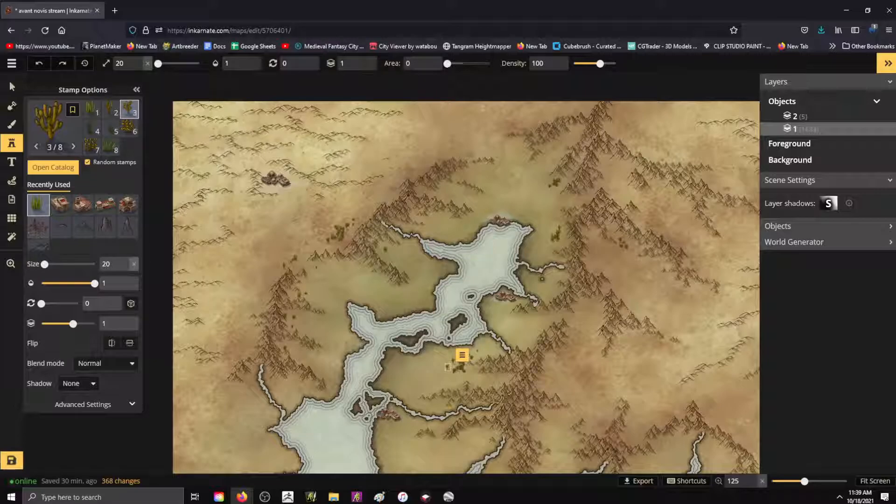
# Select and delete the dense plant cluster northwest of the mountains near the head of the northwestern river.
pyautogui.click(11, 87)
pyautogui.moveTo(361, 264); pyautogui.dragTo(365, 262)
pyautogui.click(333, 171)
pyautogui.moveTo(342, 244); pyautogui.dragTo(339, 240)
pyautogui.press('Delete')
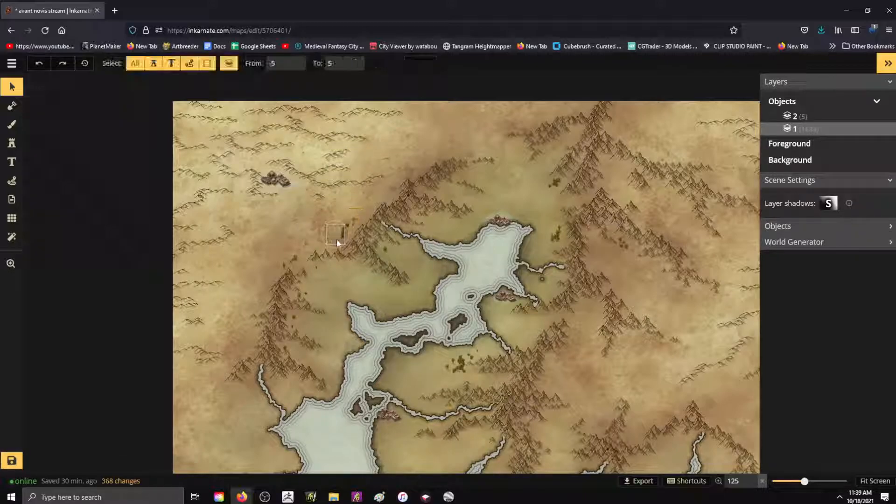
pyautogui.click(346, 232)
# Select and delete the dense plant cluster on the plain south of the lake's islands.
pyautogui.moveTo(347, 232); pyautogui.dragTo(461, 376)
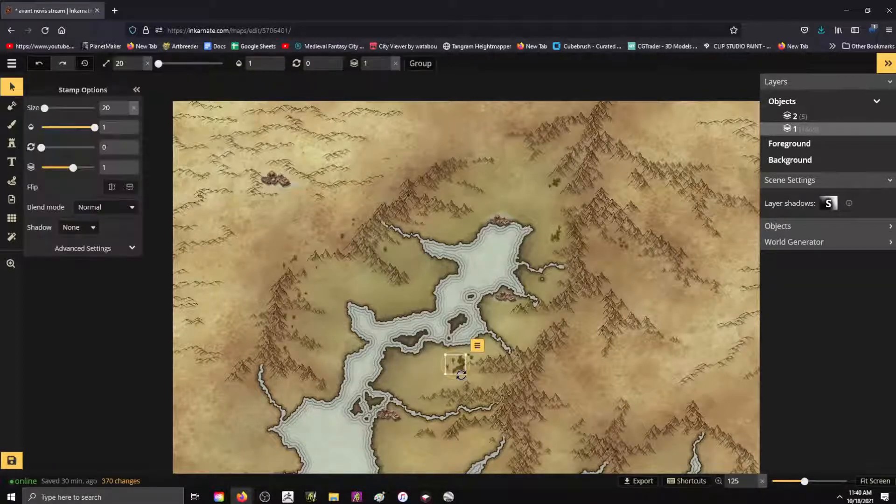
pyautogui.click(461, 376)
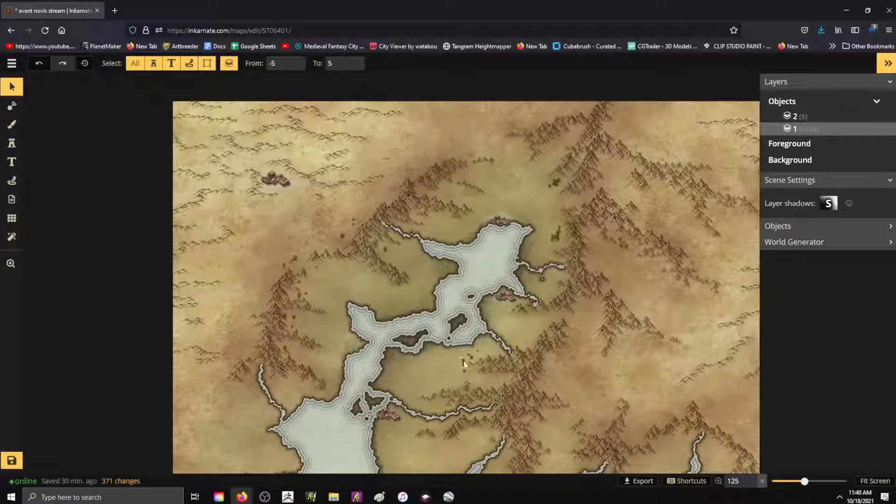
pyautogui.click(462, 363)
pyautogui.click(464, 368)
# Delete the plant cluster east of the northern lake and thin out the one northeast of it beside the mountains.
pyautogui.click(554, 231)
pyautogui.press('Delete')
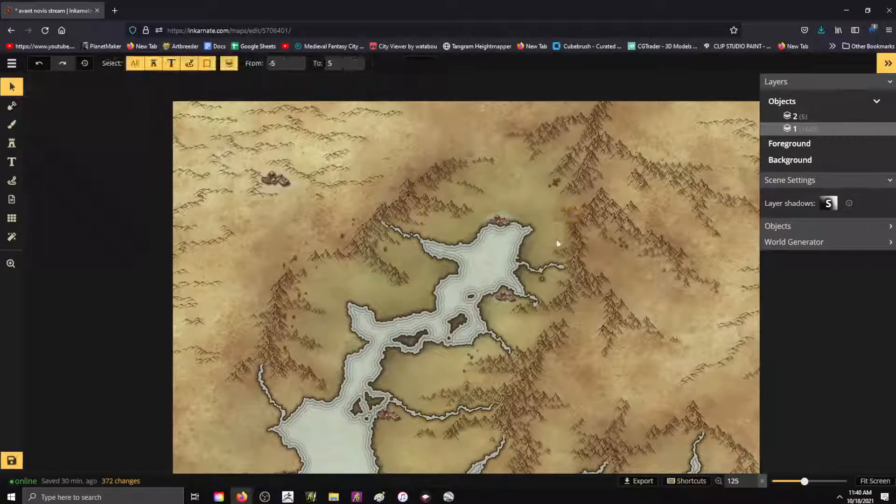
pyautogui.click(557, 188)
pyautogui.click(537, 194)
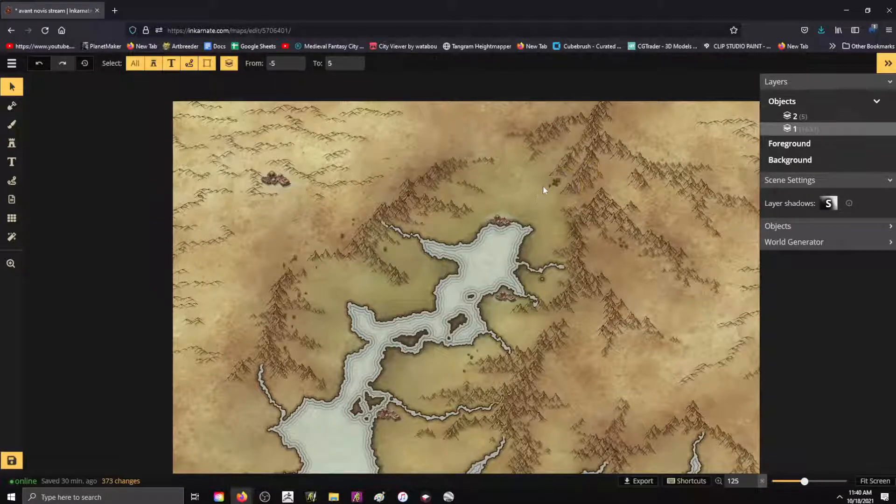
# Delete the stray desert plants beside the mountains northeast of the lake and the stamps on the range's eastern slope.
pyautogui.click(558, 185)
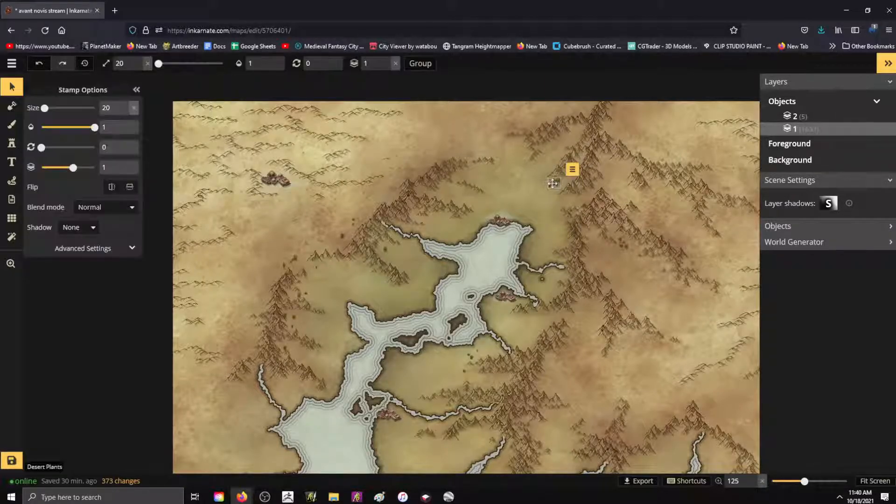
pyautogui.press('Delete')
pyautogui.hotkey('ctrl', 'z')
pyautogui.press('Escape')
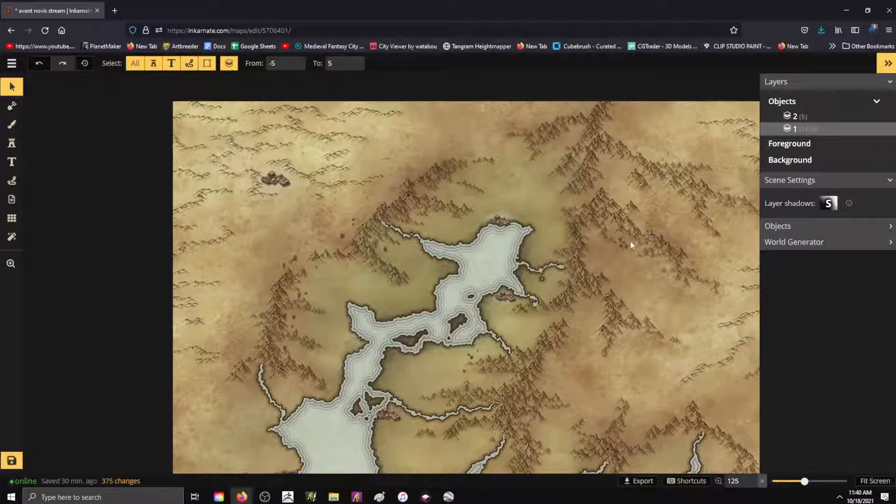
pyautogui.click(628, 250)
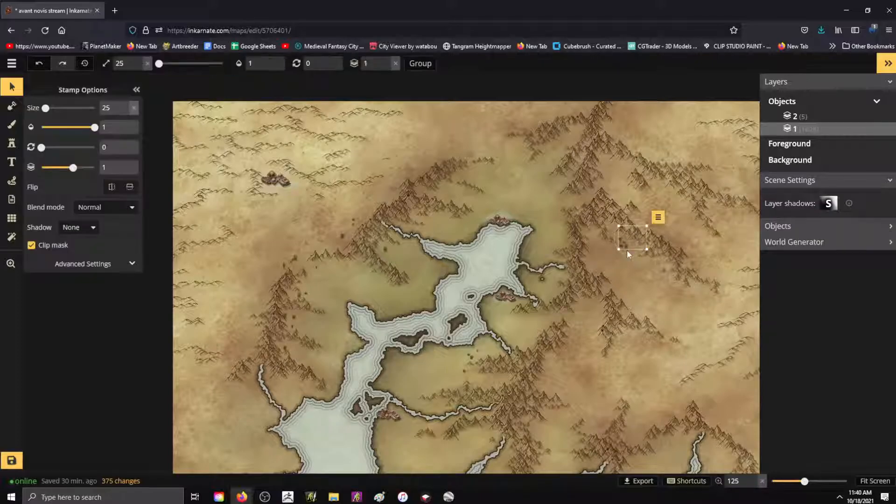
pyautogui.press('Delete')
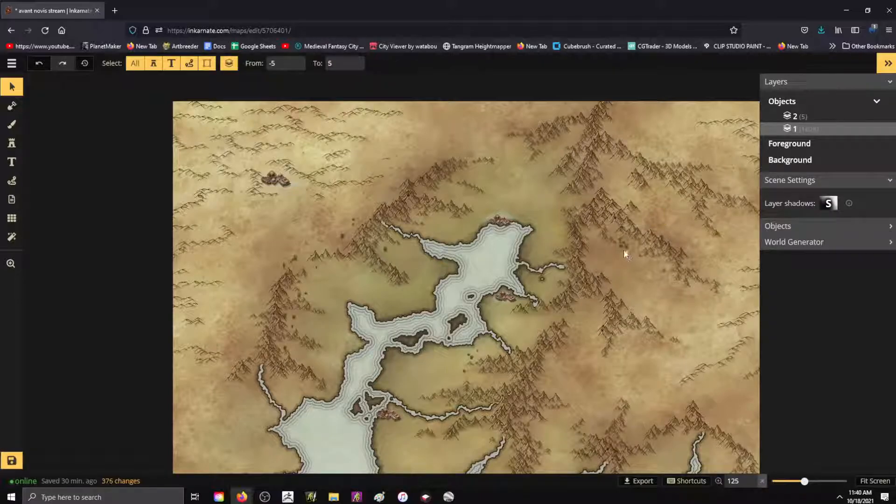
pyautogui.click(620, 244)
pyautogui.press('Delete')
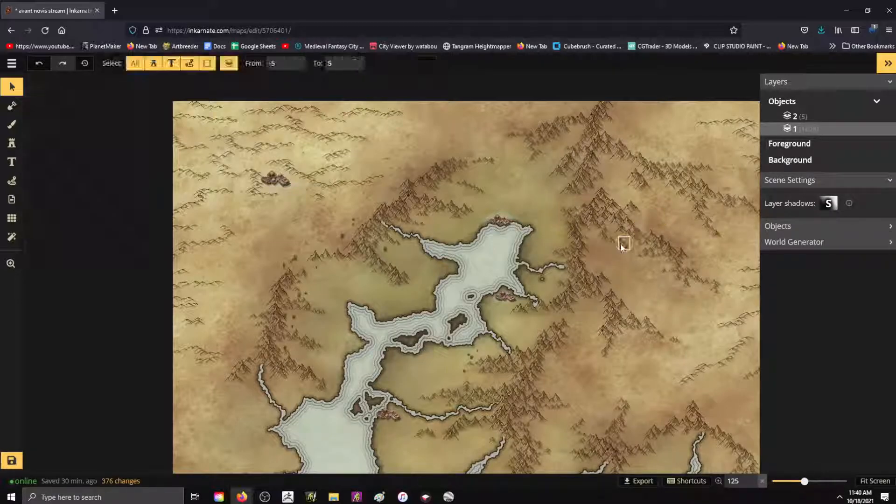
# Delete the stray desert plants south of the lake's islands and around the northwestern mountains.
pyautogui.click(470, 358)
pyautogui.press('Delete')
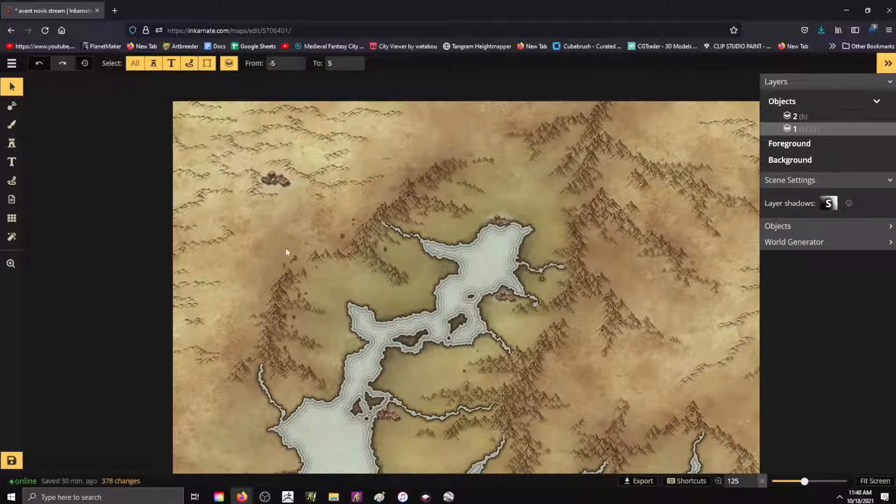
pyautogui.click(292, 256)
pyautogui.press('Delete')
pyautogui.click(385, 250)
pyautogui.press('Delete')
pyautogui.moveTo(331, 208); pyautogui.dragTo(342, 236)
pyautogui.press('Delete')
# Choose the eight-piece desert vegetation stamp set from the #desert catalog results.
pyautogui.click(12, 124)
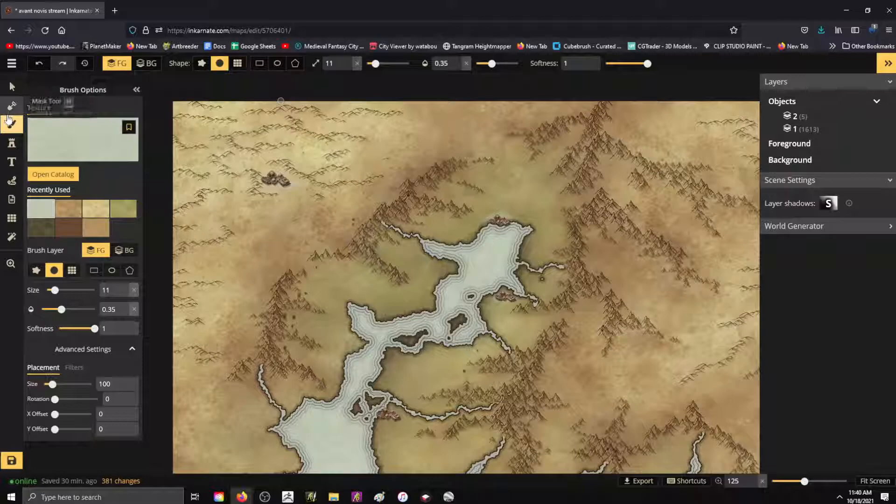
pyautogui.click(12, 106)
pyautogui.click(16, 125)
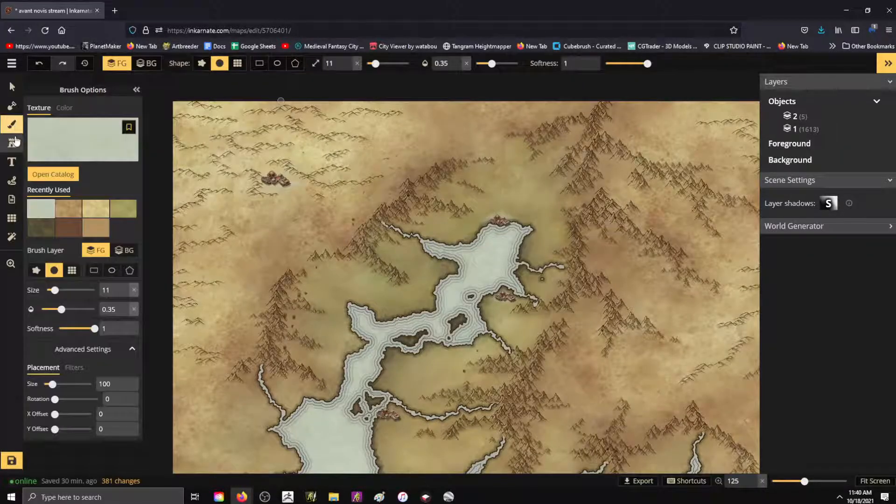
pyautogui.click(12, 143)
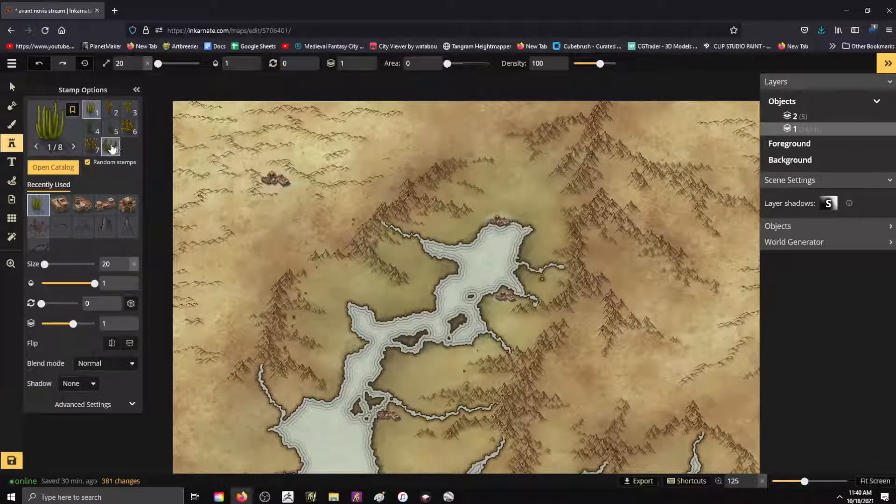
pyautogui.click(65, 127)
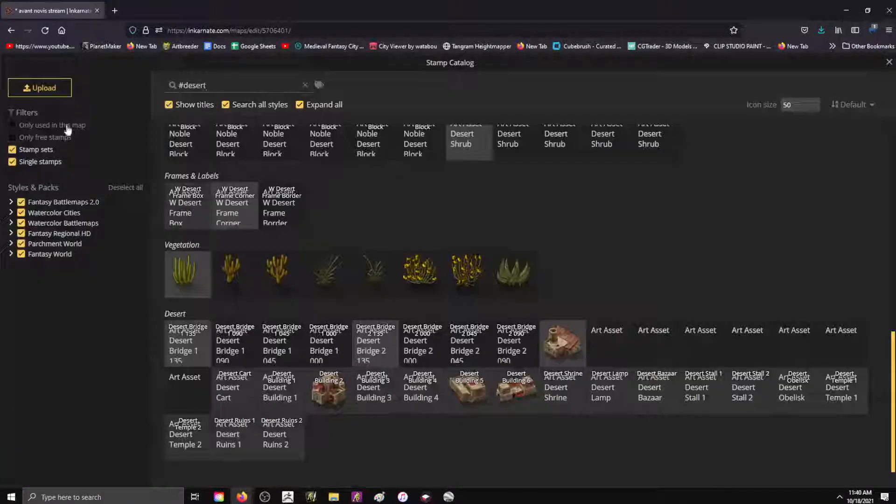
pyautogui.click(371, 271)
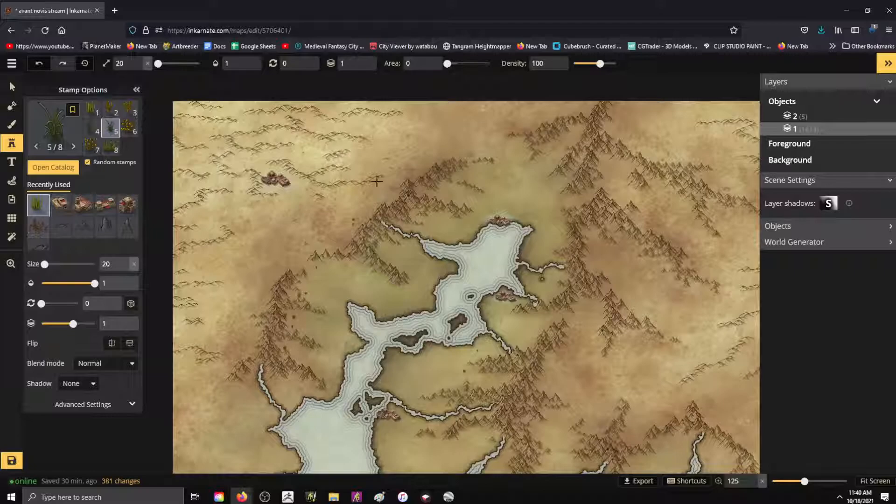
# Stamp a few size 20 desert plants on the plain between the northwestern river and the town on the lake's north shore.
pyautogui.scroll(8, 466, 306)
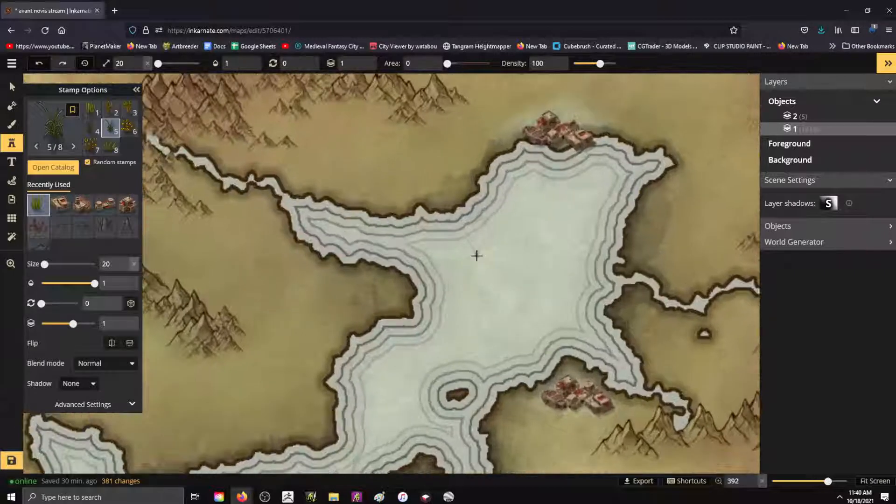
pyautogui.scroll(-2, 477, 255)
pyautogui.click(434, 191)
pyautogui.hotkey('ctrl', 'z')
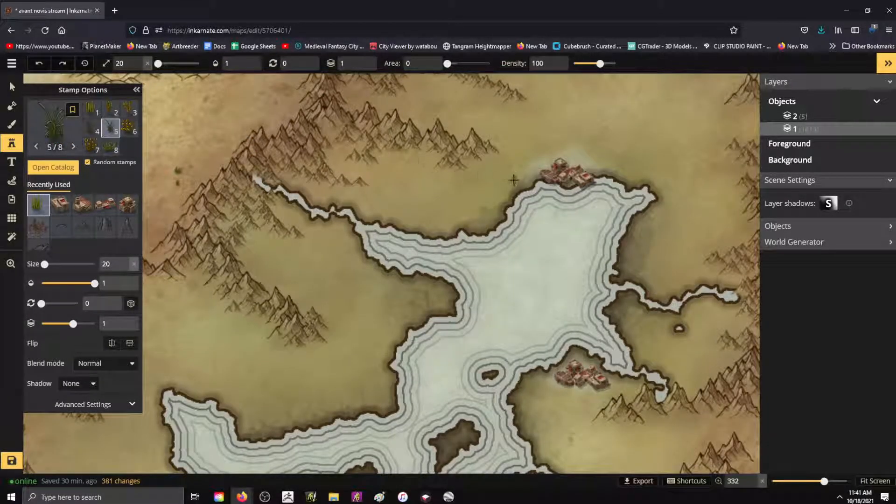
pyautogui.click(487, 195)
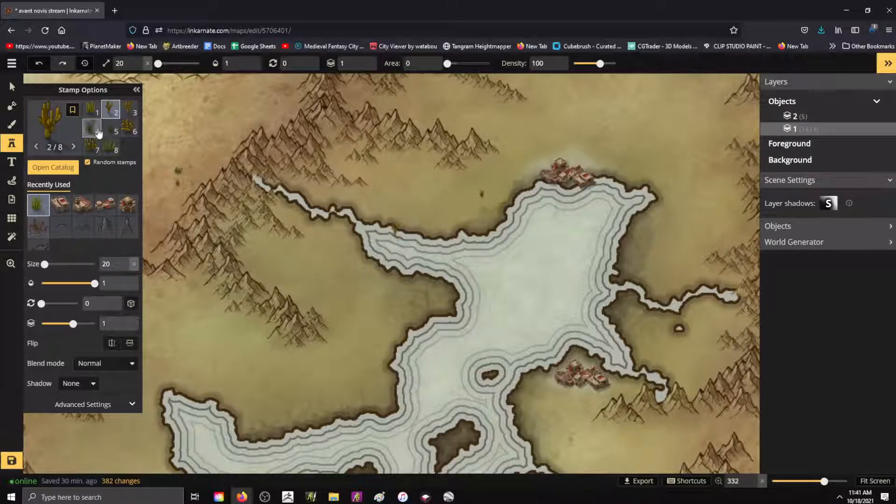
pyautogui.click(488, 122)
pyautogui.click(395, 230)
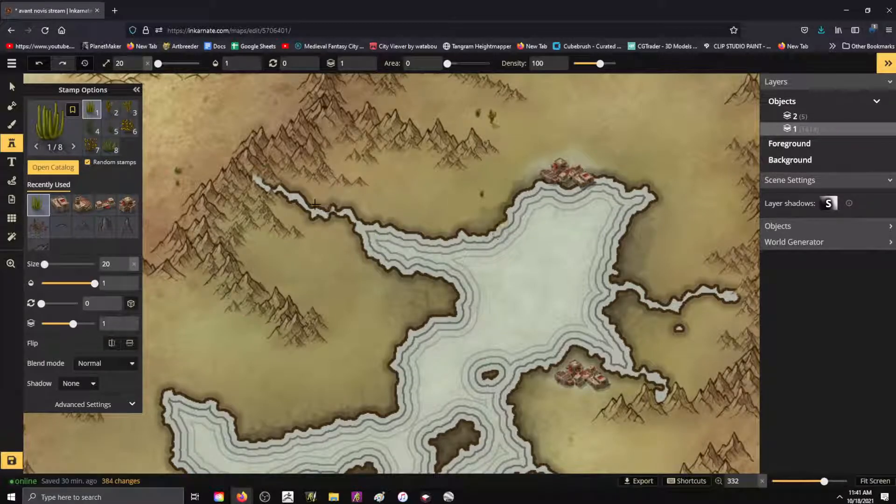
# Search the stamp catalog for #grass and choose the grass vegetation set.
pyautogui.click(53, 135)
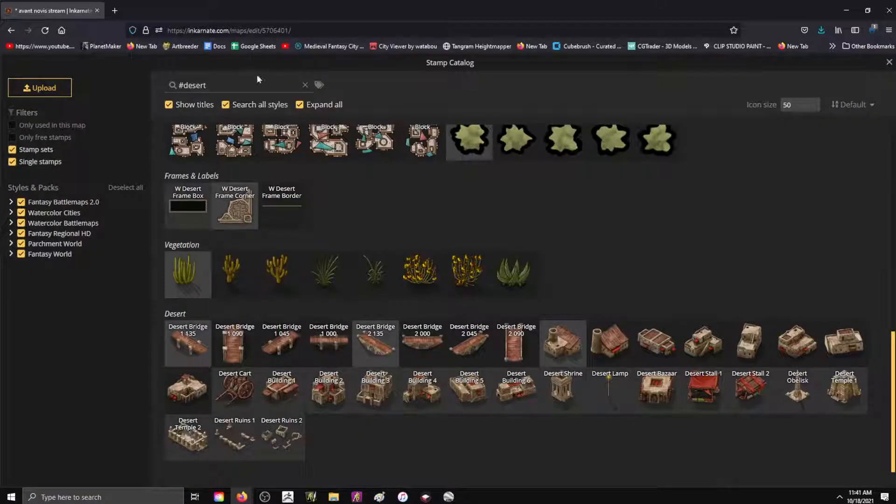
pyautogui.tripleClick(204, 85)
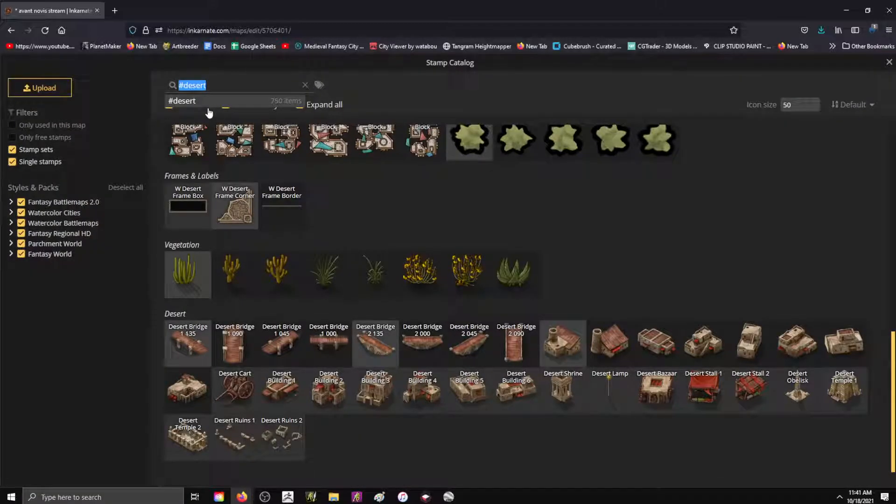
pyautogui.write('#grass')
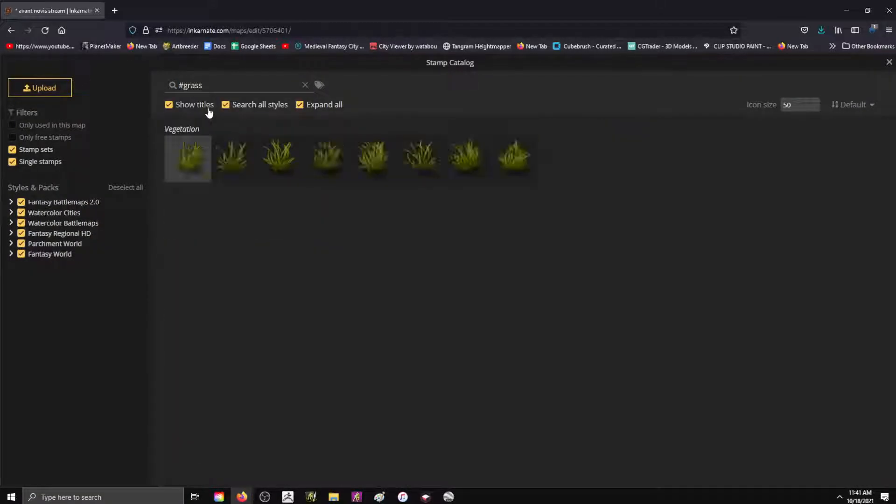
pyautogui.click(450, 155)
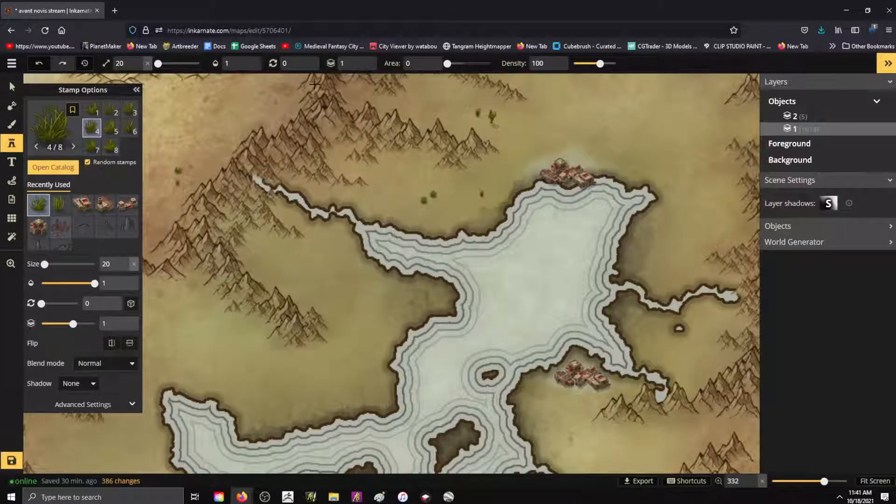
# Stamp sparse grass tufts north of the lake's northern town and along the lake's northeastern shore.
pyautogui.click(577, 119)
pyautogui.click(650, 107)
pyautogui.click(642, 138)
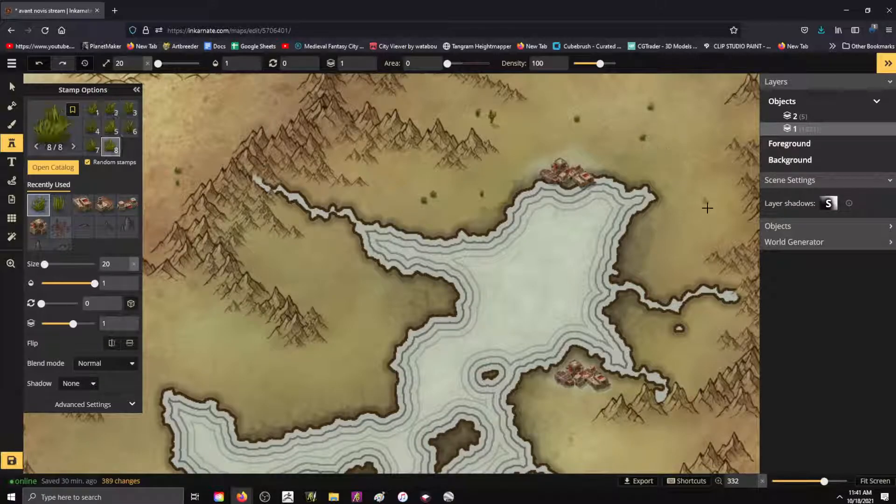
pyautogui.click(638, 240)
pyautogui.click(649, 238)
pyautogui.click(660, 229)
pyautogui.click(661, 254)
# Scatter grass tufts on the plain west of the northern lake, below the northwestern river and mountains.
pyautogui.scroll(-6, 521, 224)
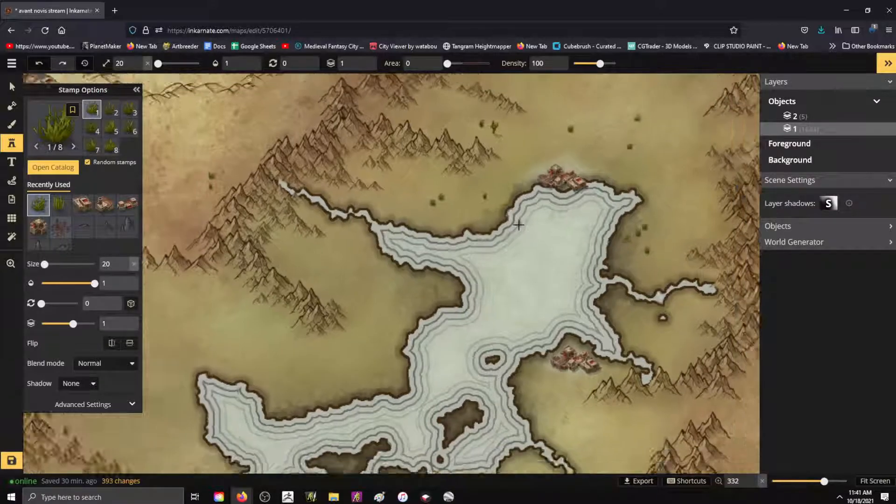
pyautogui.click(444, 262)
pyautogui.click(449, 278)
pyautogui.click(421, 301)
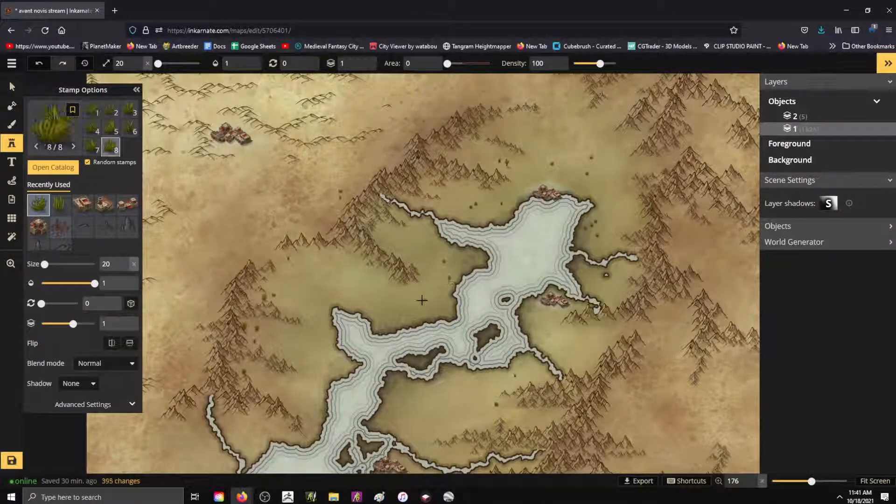
pyautogui.click(373, 278)
pyautogui.click(380, 276)
pyautogui.click(387, 285)
pyautogui.click(419, 232)
pyautogui.click(458, 255)
pyautogui.click(502, 218)
# Stamp grass tufts along the lake's eastern shore and around the town on its southeastern side.
pyautogui.click(586, 265)
pyautogui.click(589, 270)
pyautogui.click(548, 314)
pyautogui.click(543, 313)
pyautogui.click(530, 312)
pyautogui.click(529, 317)
pyautogui.click(531, 328)
pyautogui.click(534, 345)
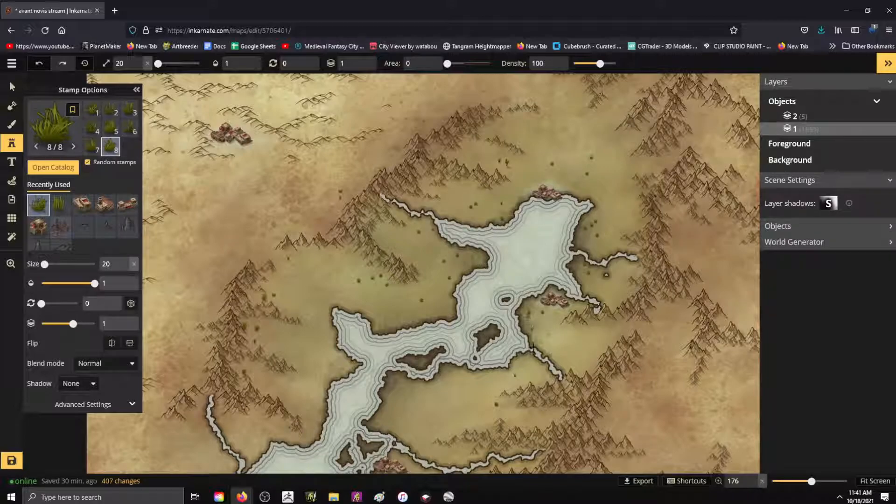
# Scatter grass tufts across the plain south of the lake's islands and along its western shoreline.
pyautogui.click(523, 367)
pyautogui.click(500, 375)
pyautogui.click(489, 379)
pyautogui.click(430, 387)
pyautogui.click(382, 421)
pyautogui.click(392, 400)
pyautogui.click(390, 387)
pyautogui.click(394, 385)
pyautogui.click(400, 321)
# Stamp a line of grass tufts down the coast south of the town by the river-mouth islands.
pyautogui.scroll(-2, 566, 216)
pyautogui.scroll(-3, 483, 170)
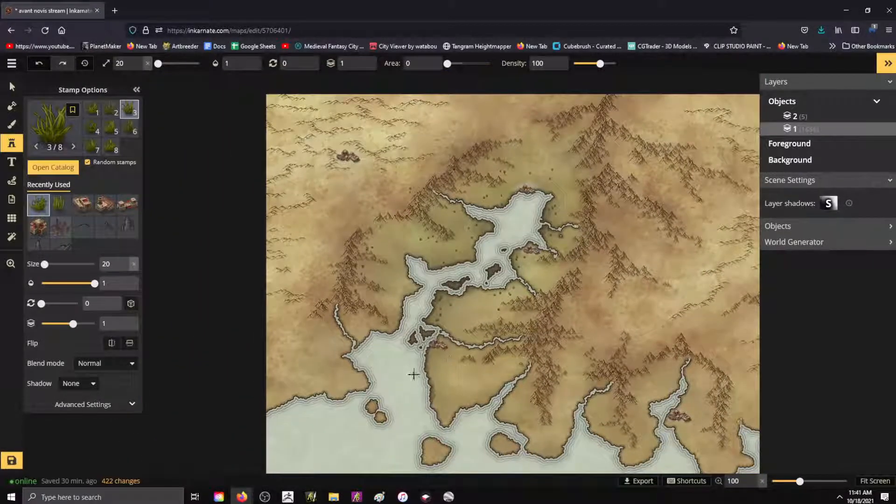
pyautogui.scroll(1, 414, 374)
pyautogui.click(447, 357)
pyautogui.click(435, 359)
pyautogui.click(433, 368)
pyautogui.click(446, 379)
pyautogui.click(440, 392)
pyautogui.click(442, 407)
pyautogui.click(445, 419)
# Scatter grass tufts over the plain between the western mountains and the lake's western arm.
pyautogui.click(366, 314)
pyautogui.click(373, 322)
pyautogui.click(388, 322)
pyautogui.click(388, 296)
pyautogui.click(377, 290)
pyautogui.click(396, 280)
pyautogui.click(406, 268)
pyautogui.click(405, 262)
pyautogui.click(400, 255)
pyautogui.click(394, 262)
pyautogui.click(376, 260)
pyautogui.click(385, 259)
pyautogui.click(398, 258)
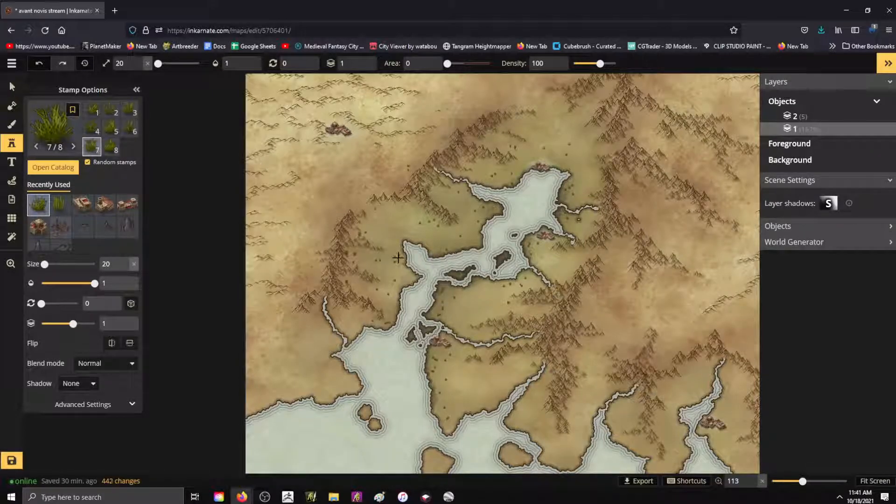
# Add grass tufts along the north shore of the lake's western stretch and near the two northern lake towns.
pyautogui.click(448, 247)
pyautogui.click(451, 241)
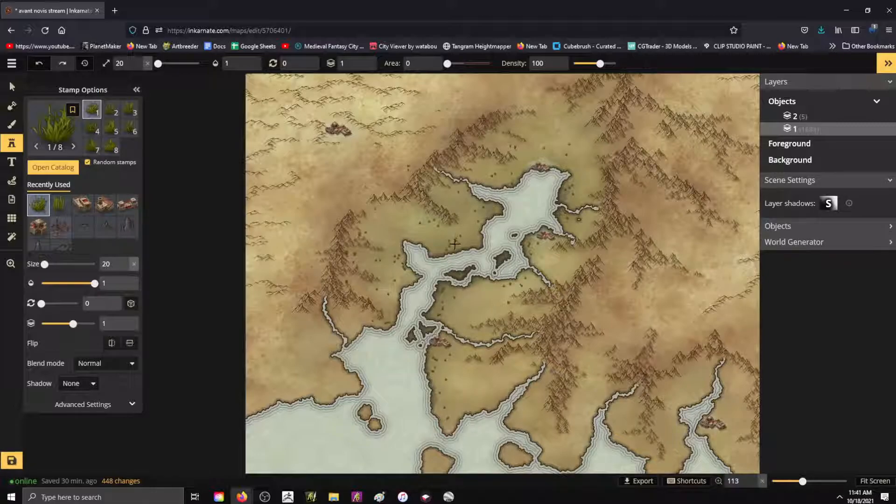
pyautogui.click(455, 243)
pyautogui.click(475, 242)
pyautogui.click(544, 246)
pyautogui.click(517, 174)
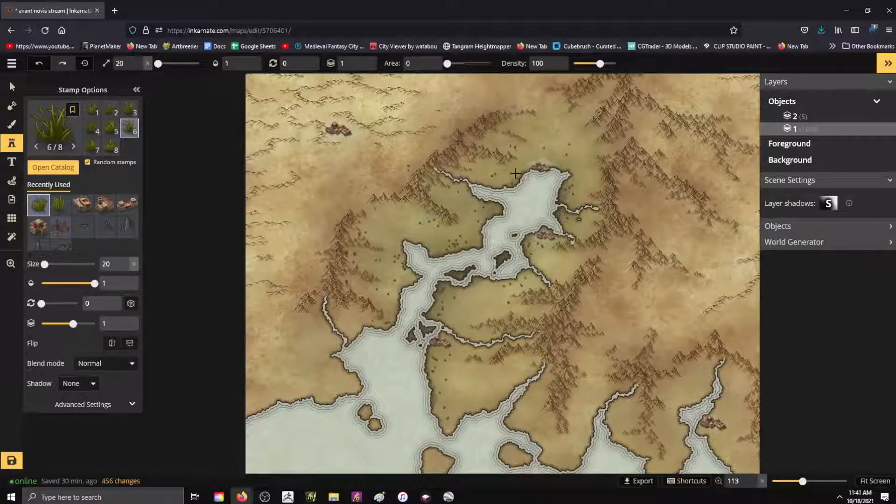
# Stamp grass tufts along the lake's northeastern shore and up the green plain beside the northeastern mountains.
pyautogui.click(555, 153)
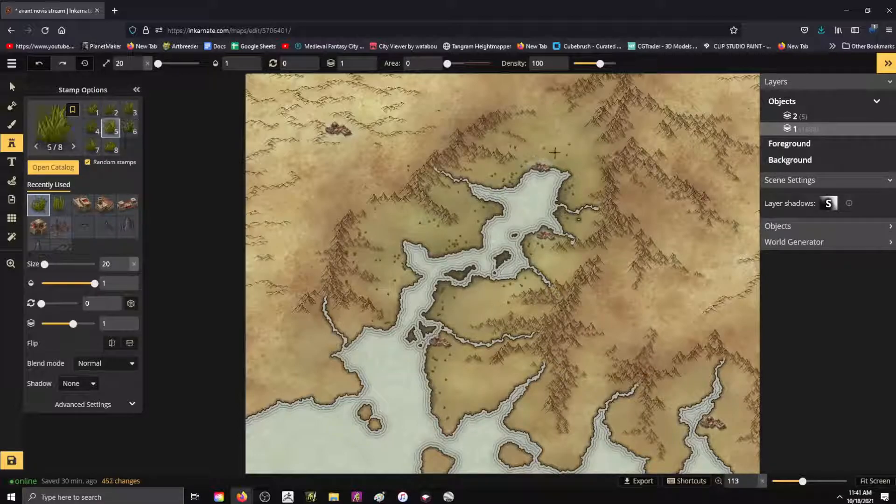
pyautogui.click(575, 179)
pyautogui.click(566, 201)
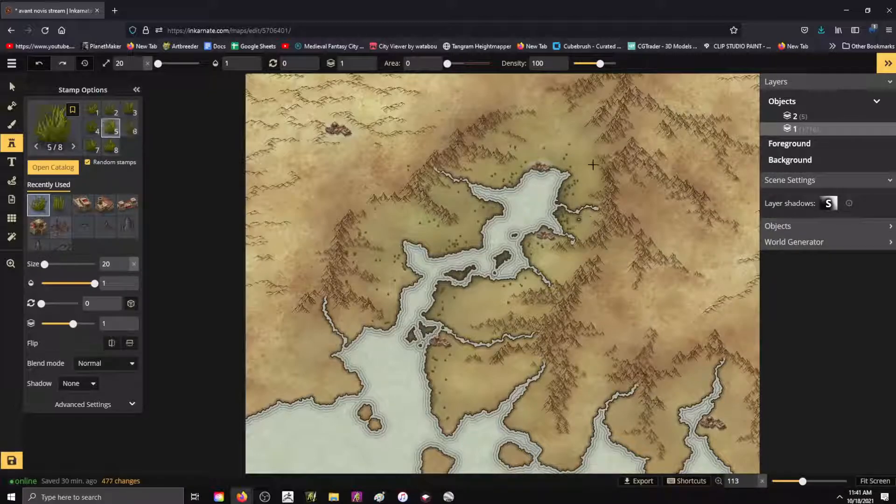
pyautogui.click(589, 133)
pyautogui.click(590, 116)
pyautogui.click(588, 105)
# Stamp grass tufts on both sides of the southeastern river, near the town on its bank.
pyautogui.scroll(-3, 395, 232)
pyautogui.scroll(1, 577, 293)
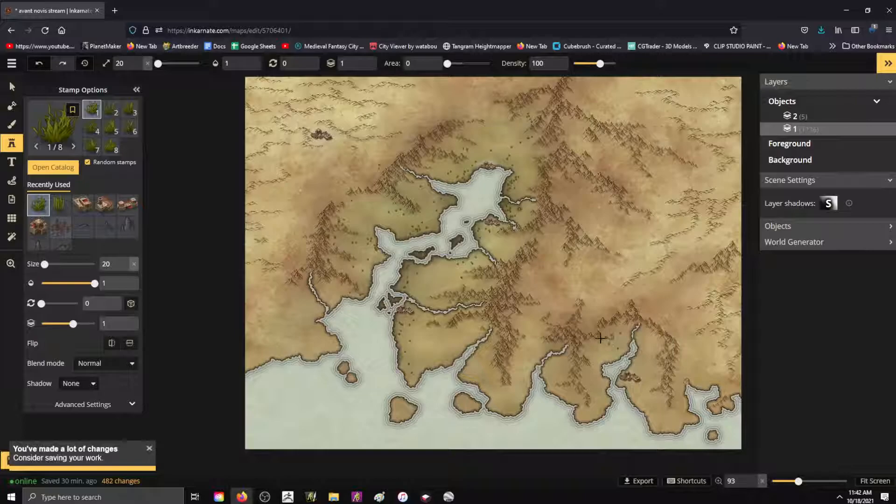
pyautogui.click(587, 352)
pyautogui.click(646, 366)
pyautogui.click(648, 370)
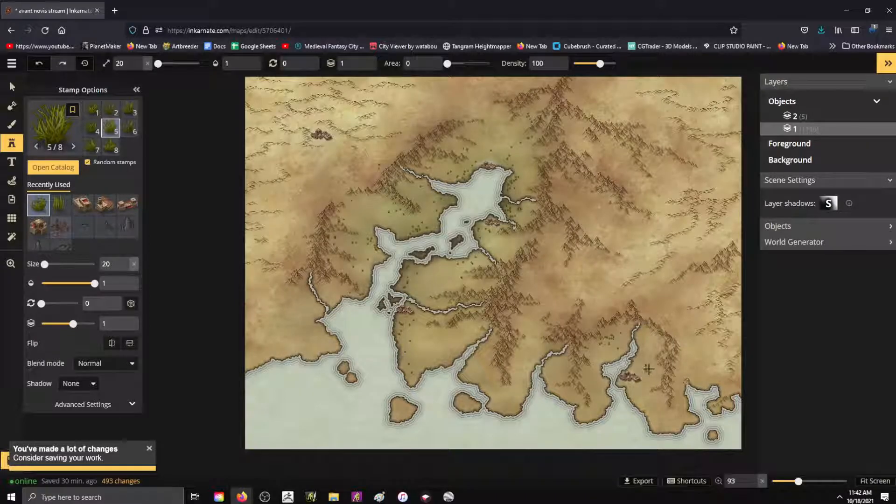
pyautogui.click(653, 361)
pyautogui.click(655, 366)
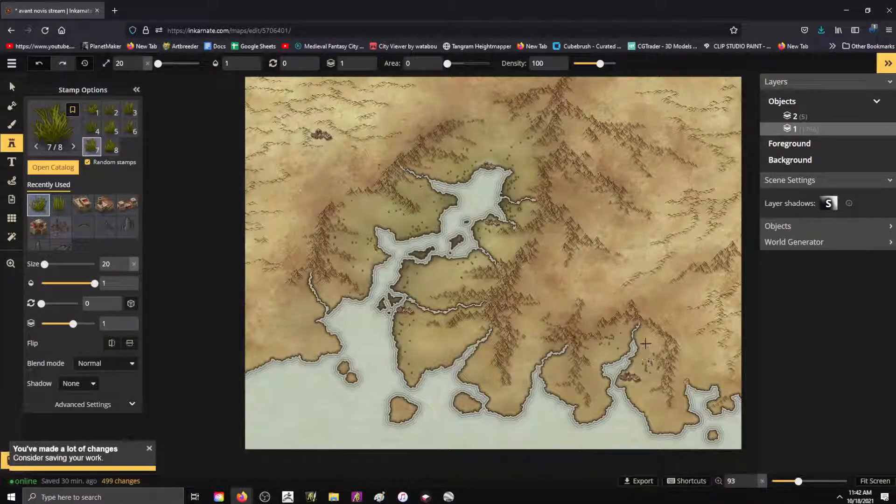
# Scatter grass tufts along the southern tip of the southeastern peninsula and east of its mountains.
pyautogui.click(647, 404)
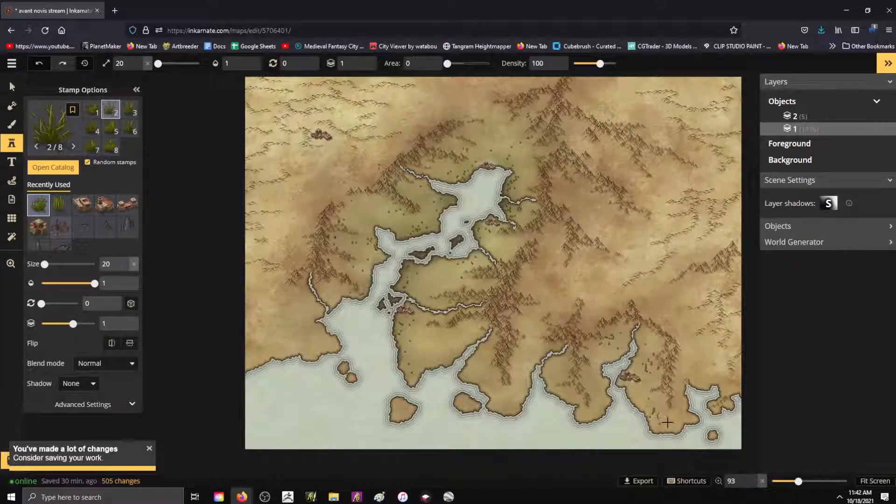
pyautogui.click(694, 395)
pyautogui.click(696, 358)
pyautogui.click(677, 355)
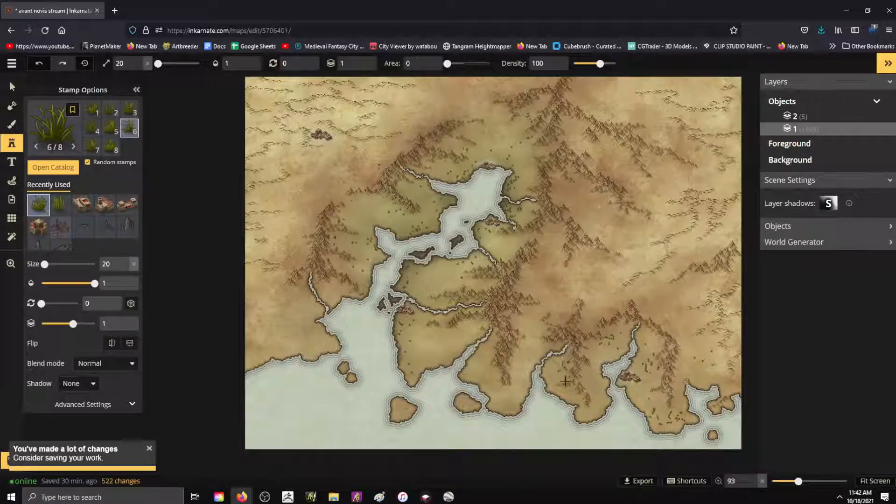
# Scatter grass tufts across the southern coastal peninsulas between the southeastern river and the central bay.
pyautogui.click(540, 358)
pyautogui.click(519, 359)
pyautogui.click(483, 363)
pyautogui.click(423, 348)
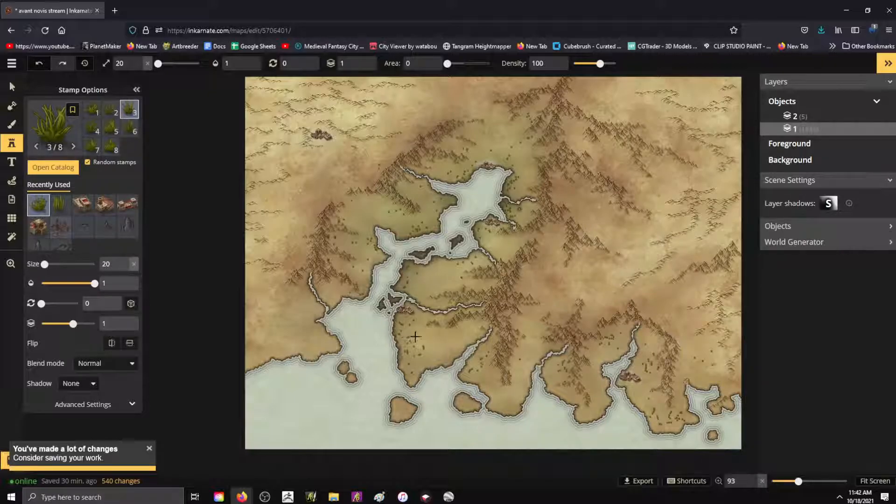
# Stamp grass tufts on the two southern islands and along the tip of the central southern peninsula.
pyautogui.click(401, 409)
pyautogui.click(400, 410)
pyautogui.click(468, 403)
pyautogui.click(509, 394)
pyautogui.click(490, 387)
pyautogui.click(495, 385)
pyautogui.click(499, 383)
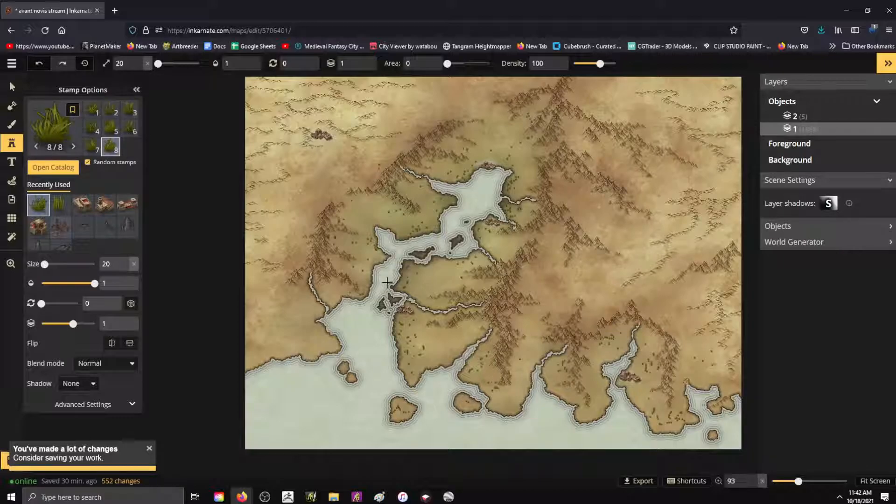
# Scatter grass tufts beside the western river, across the plain northwest of the lake, and around the lake's northern and eastern sides.
pyautogui.click(307, 314)
pyautogui.click(310, 306)
pyautogui.click(314, 308)
pyautogui.click(353, 215)
pyautogui.click(373, 197)
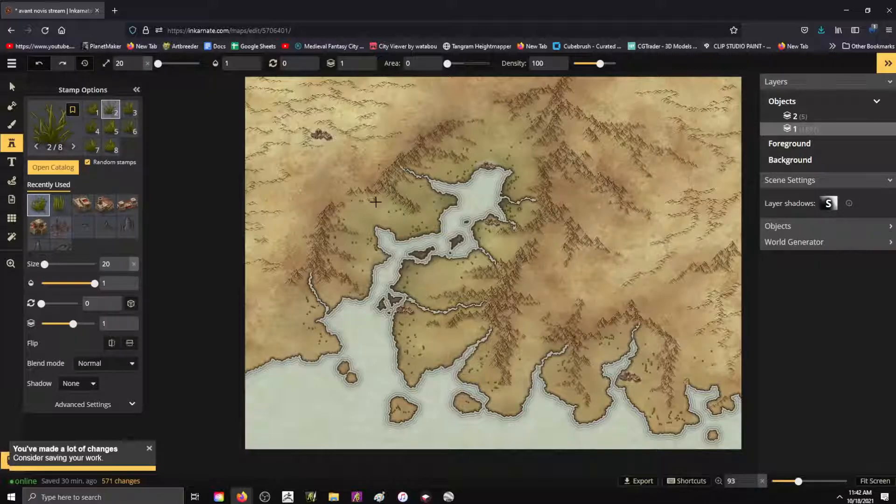
pyautogui.click(491, 151)
pyautogui.click(517, 235)
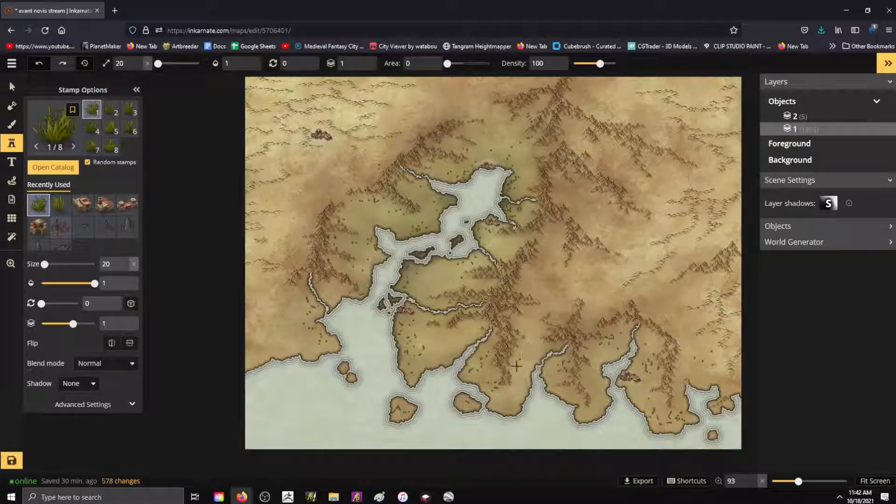
pyautogui.click(514, 378)
# Scale down the northwestern desert city group slightly.
pyautogui.click(11, 86)
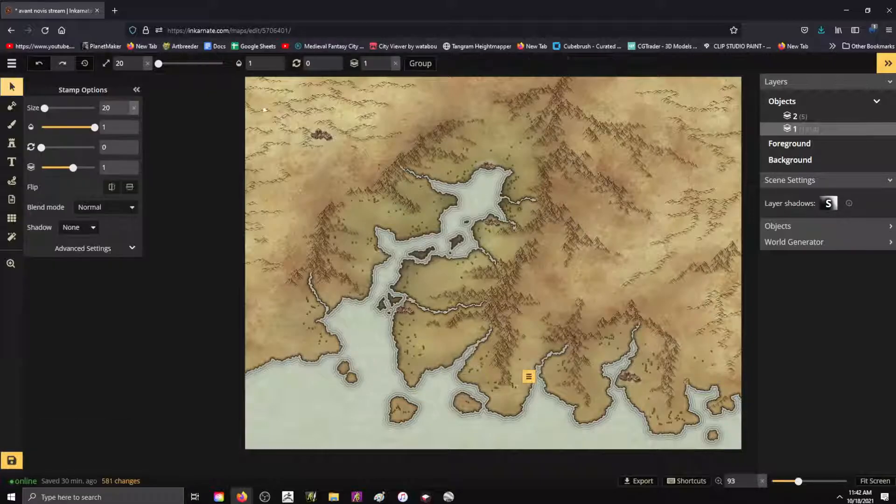
pyautogui.click(323, 135)
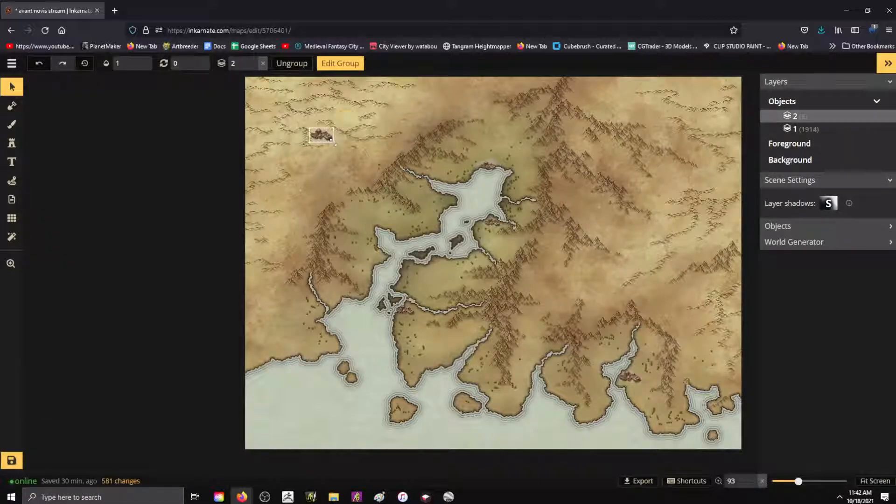
pyautogui.moveTo(332, 144); pyautogui.dragTo(326, 137)
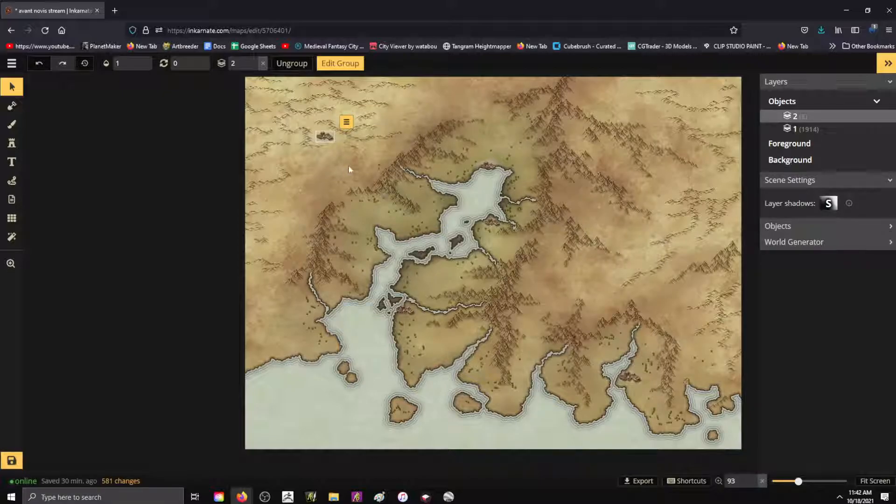
pyautogui.click(391, 125)
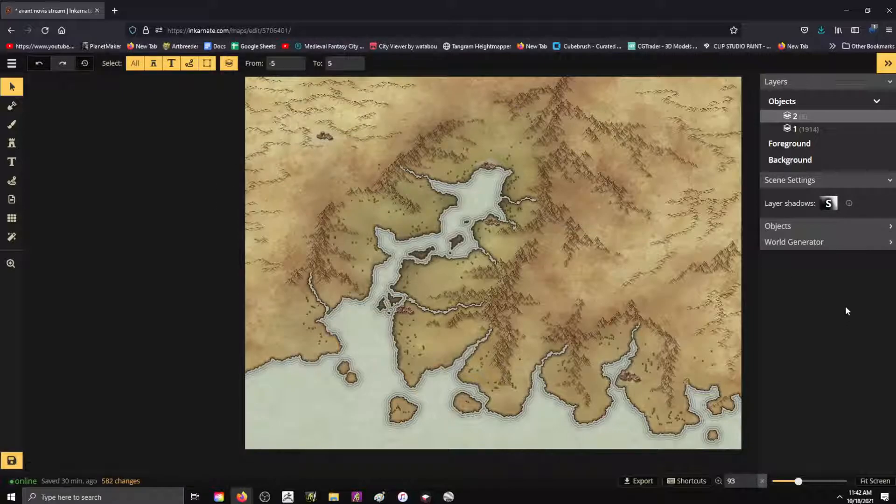
# Set the Path tool to a solid line style with a sandy tan colour.
pyautogui.click(12, 180)
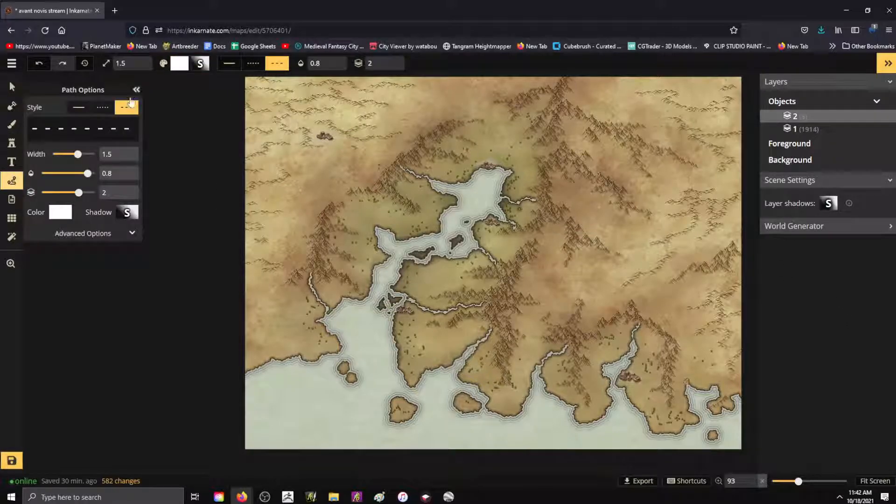
pyautogui.click(78, 107)
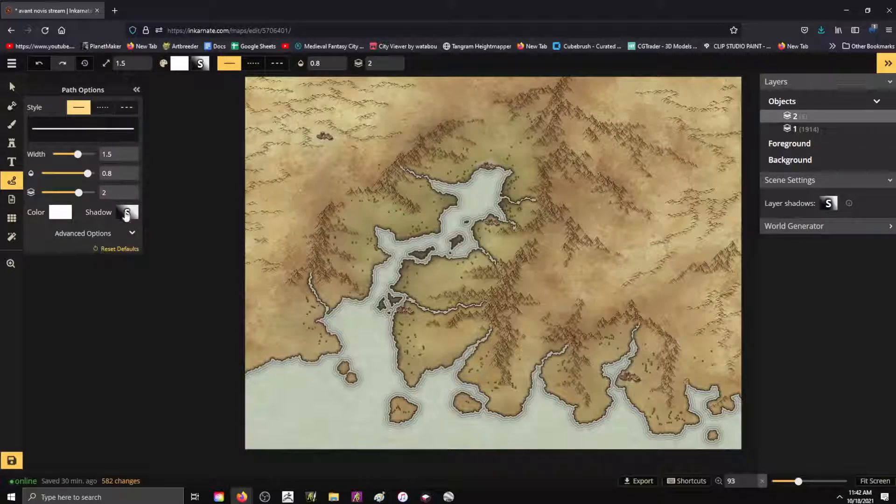
pyautogui.click(61, 213)
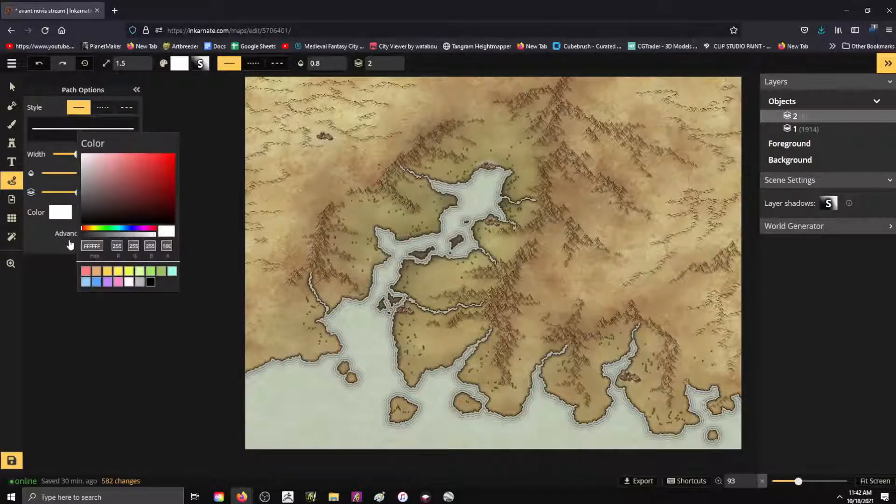
pyautogui.click(50, 233)
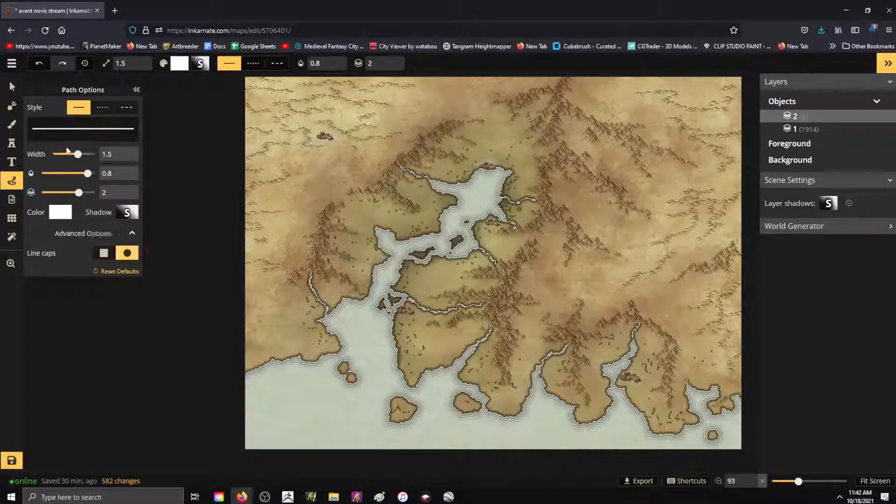
pyautogui.click(69, 214)
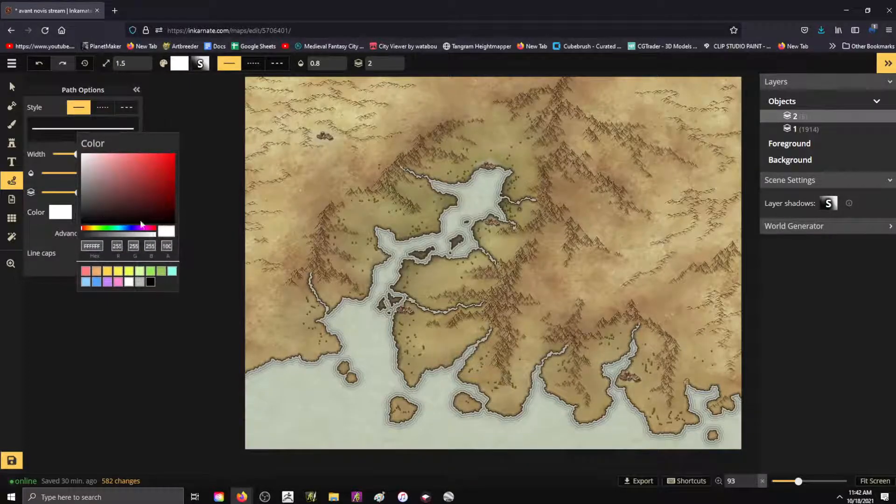
pyautogui.click(92, 228)
pyautogui.moveTo(115, 196); pyautogui.dragTo(131, 172)
pyautogui.moveTo(92, 230); pyautogui.dragTo(89, 232)
pyautogui.click(52, 246)
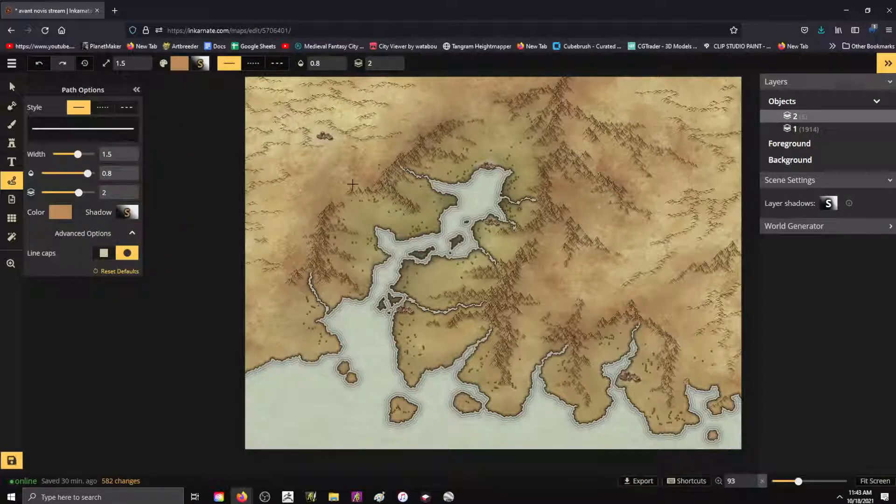
# Undo a trial path drawn near the northwestern mountains and lock object layer 1.
pyautogui.moveTo(351, 151)
pyautogui.mouseDown()
pyautogui.moveTo(365, 171)
pyautogui.moveTo(357, 184)
pyautogui.moveTo(322, 187)
pyautogui.moveTo(372, 215)
pyautogui.mouseUp()
pyautogui.hotkey('ctrl', 'z')
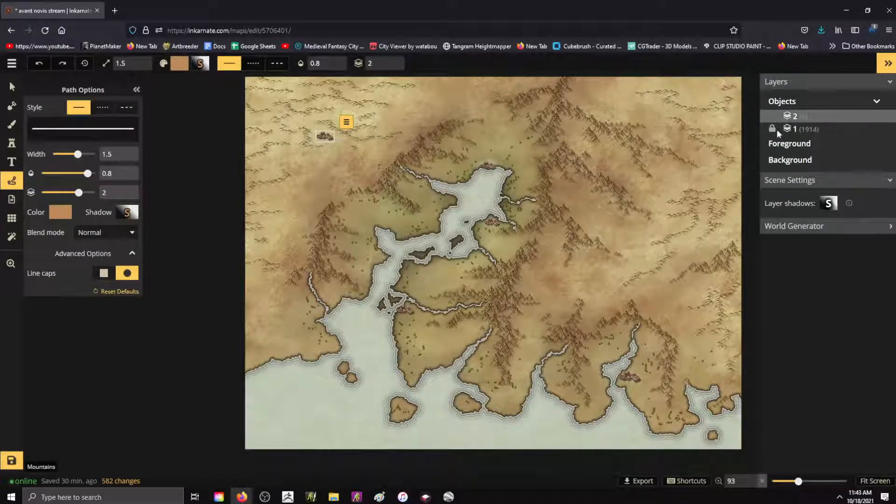
pyautogui.click(773, 130)
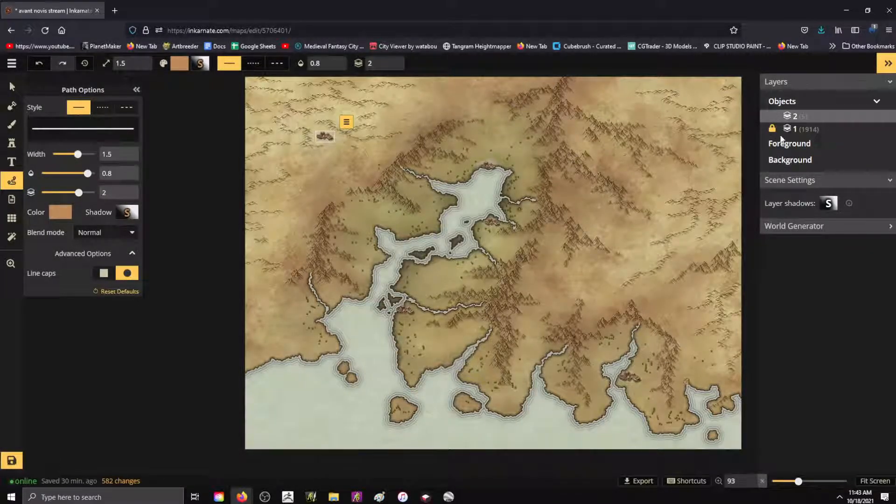
pyautogui.press('alt')
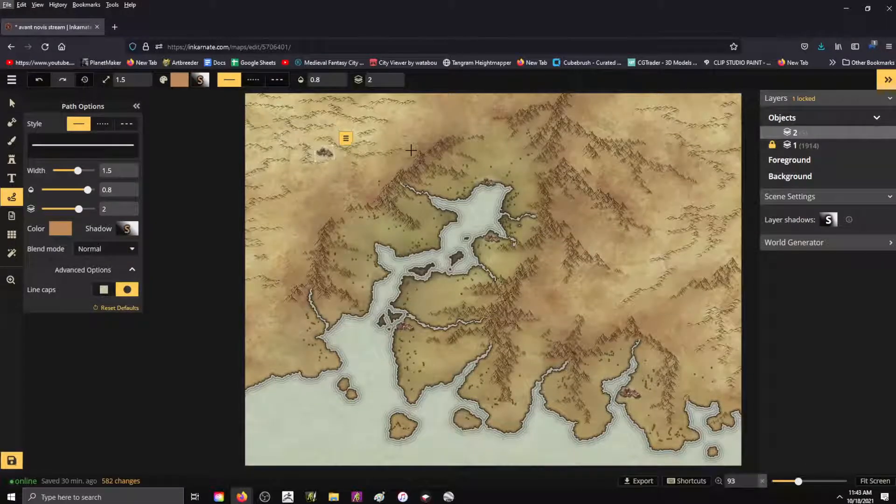
# Draw a tan road from the lake's northern town around the northwestern mountains to the desert city.
pyautogui.scroll(3, 346, 170)
pyautogui.scroll(1, 346, 170)
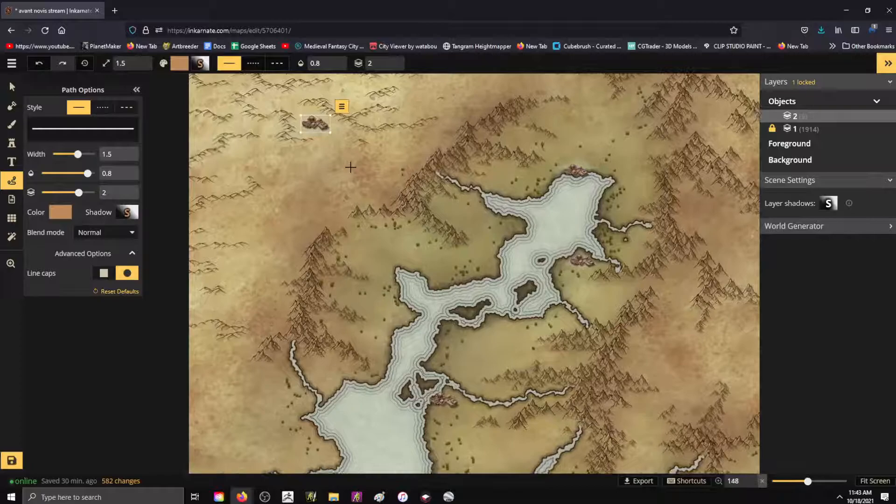
pyautogui.moveTo(578, 167); pyautogui.dragTo(580, 163)
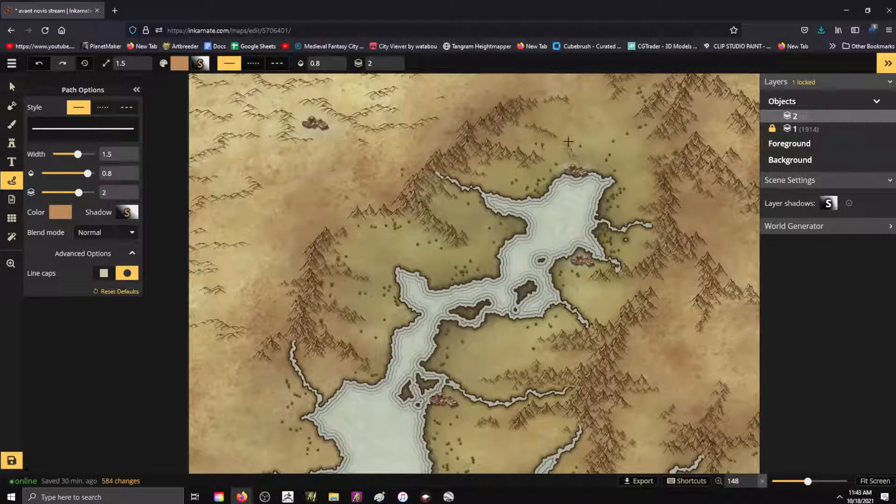
pyautogui.moveTo(578, 120)
pyautogui.mouseDown()
pyautogui.moveTo(565, 87)
pyautogui.moveTo(539, 85)
pyautogui.moveTo(475, 105)
pyautogui.moveTo(444, 131)
pyautogui.mouseUp()
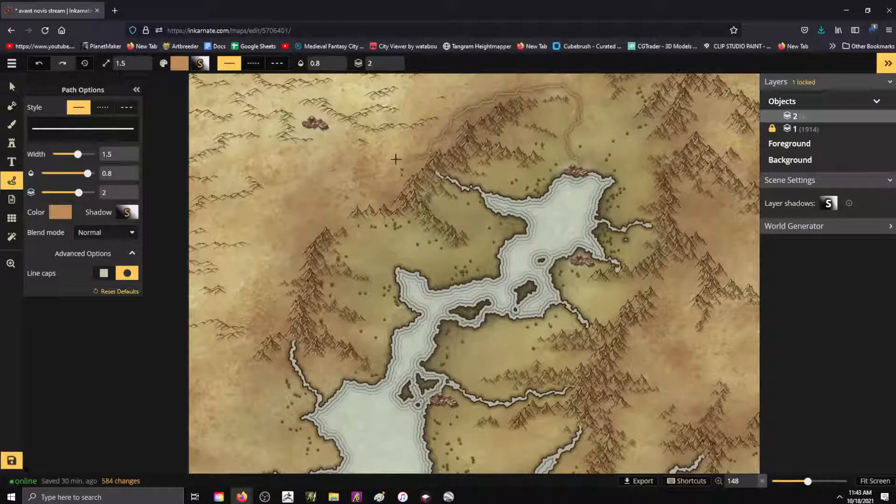
pyautogui.moveTo(344, 153); pyautogui.dragTo(318, 126)
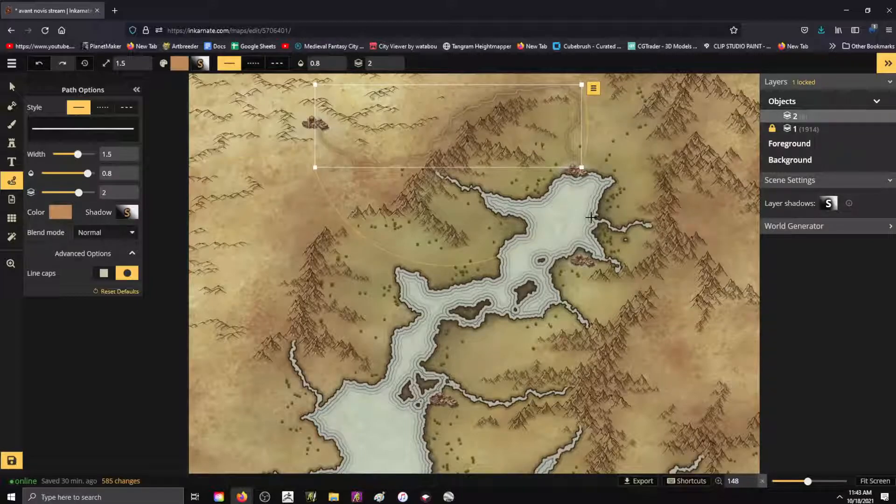
# Draw a short road between the two rivers east of the lake, undoing the attempted continuation to the northern town.
pyautogui.click(600, 266)
pyautogui.moveTo(607, 271); pyautogui.dragTo(609, 270)
pyautogui.click(628, 266)
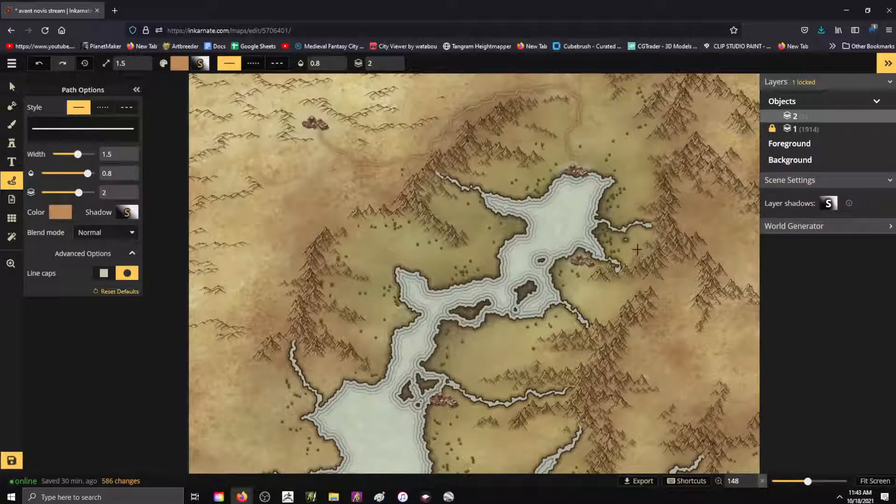
pyautogui.moveTo(641, 228)
pyautogui.mouseDown()
pyautogui.moveTo(615, 163)
pyautogui.moveTo(579, 169)
pyautogui.mouseUp()
pyautogui.click(644, 221)
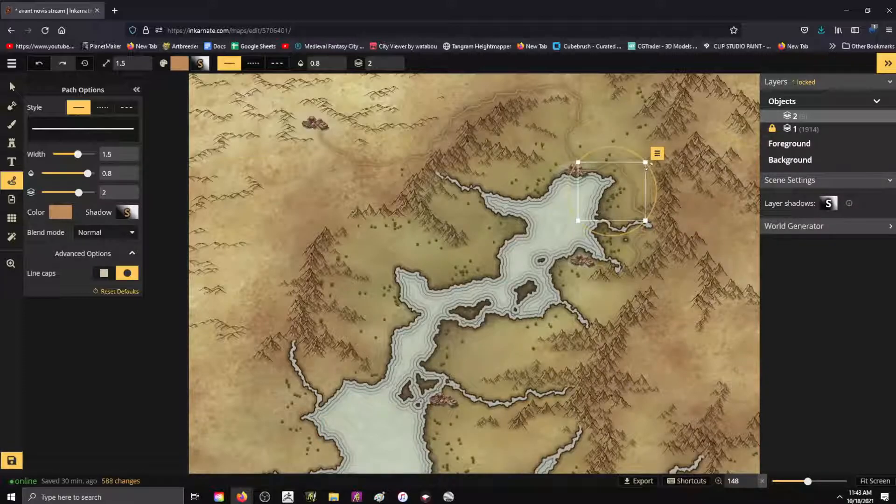
pyautogui.hotkey('ctrl', 'z')
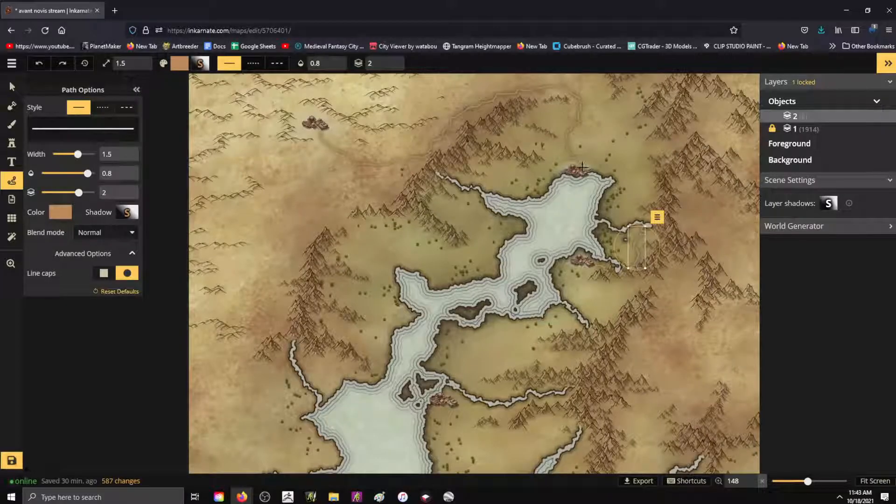
# Redraw the road from the lake's northern town down its eastern side to the upper river.
pyautogui.moveTo(581, 165); pyautogui.dragTo(621, 171)
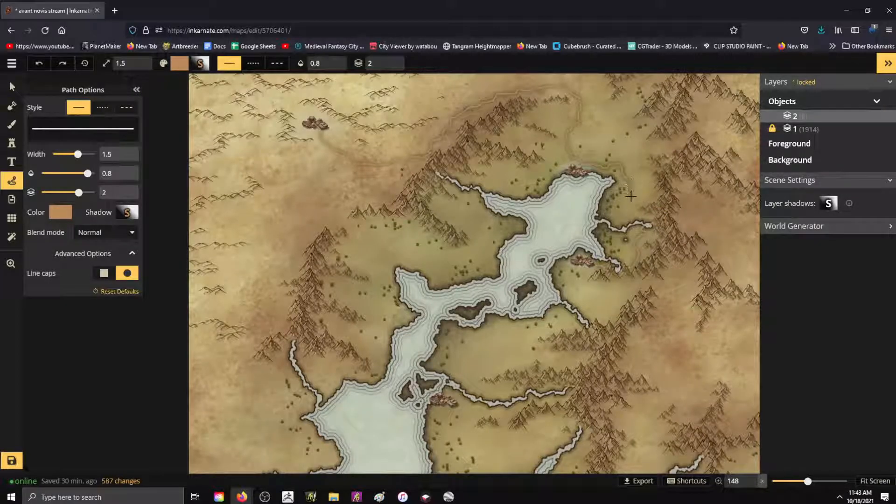
pyautogui.moveTo(624, 209); pyautogui.dragTo(621, 220)
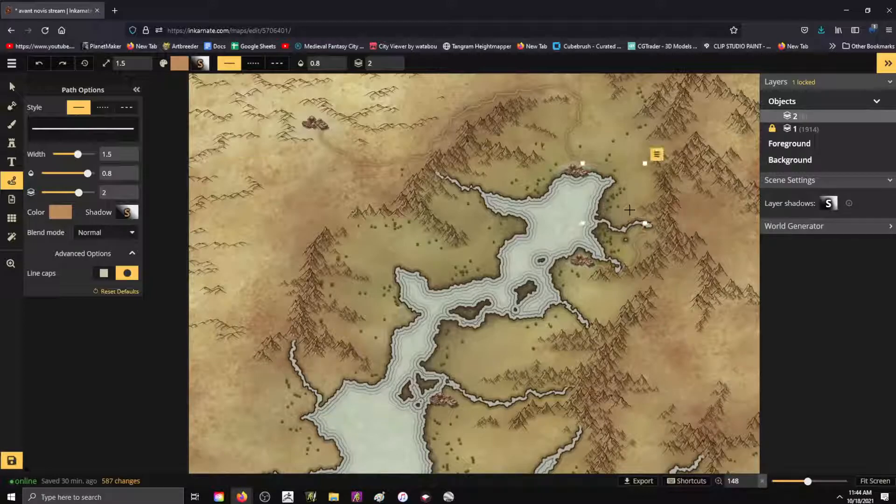
pyautogui.moveTo(631, 213); pyautogui.dragTo(632, 213)
# Draw a road from the river north of the delta town across the green plain to the town on the lake's eastern shore.
pyautogui.scroll(-5, 504, 394)
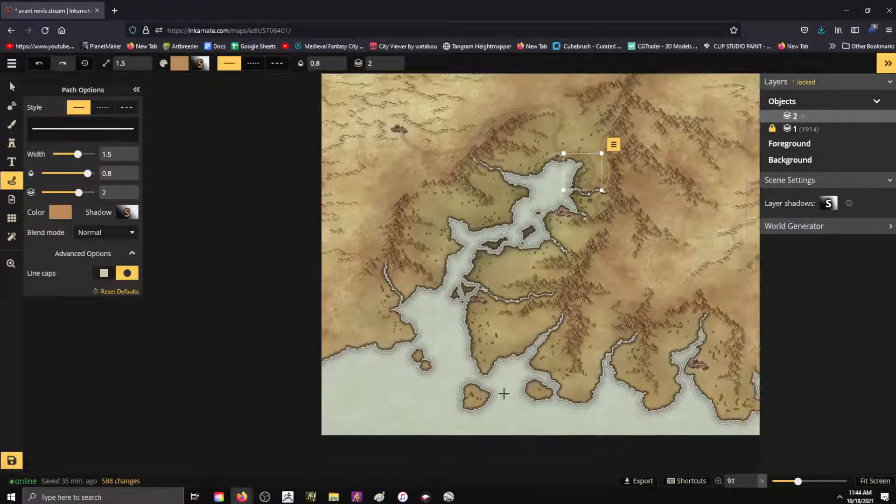
pyautogui.scroll(4, 504, 394)
pyautogui.moveTo(473, 284)
pyautogui.mouseDown()
pyautogui.moveTo(485, 260)
pyautogui.moveTo(482, 237)
pyautogui.moveTo(496, 226)
pyautogui.mouseUp()
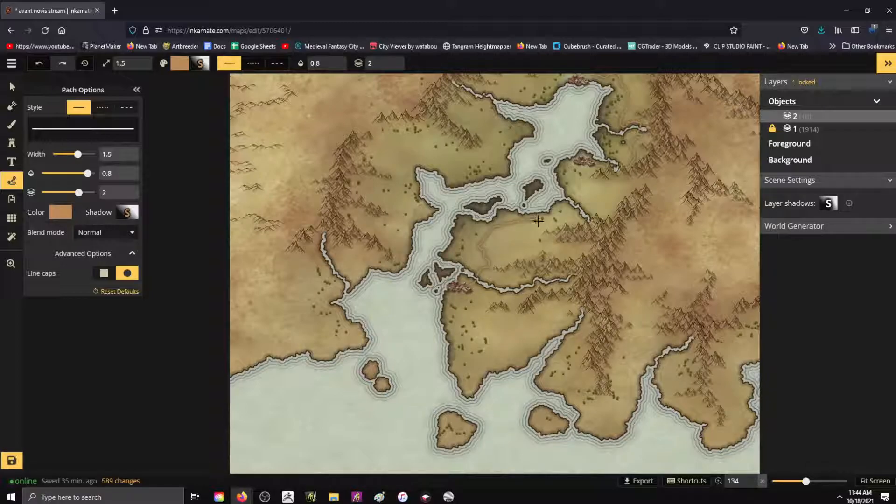
pyautogui.moveTo(560, 205)
pyautogui.mouseDown()
pyautogui.moveTo(569, 208)
pyautogui.moveTo(580, 162)
pyautogui.mouseUp()
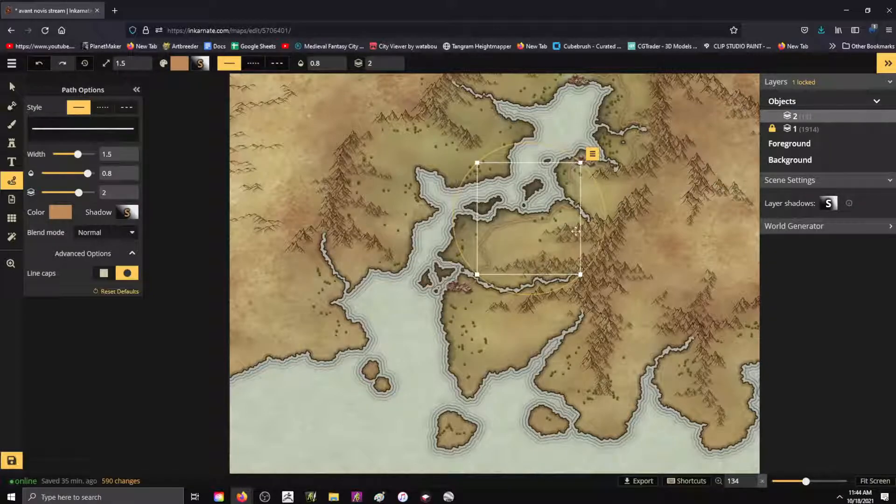
pyautogui.scroll(-4, 326, 154)
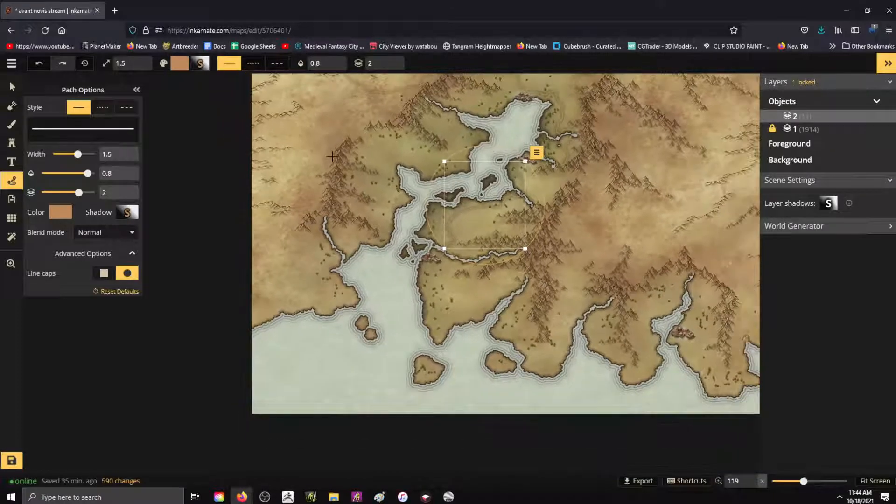
pyautogui.scroll(3, 570, 182)
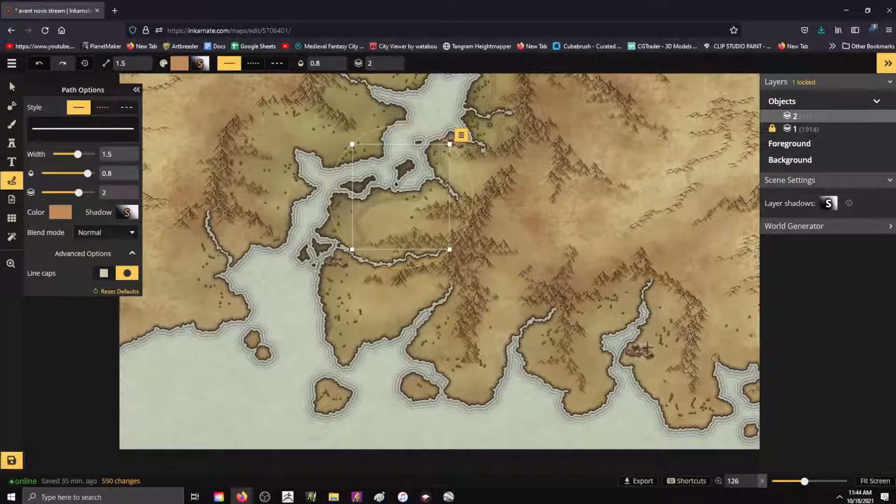
pyautogui.press('Escape')
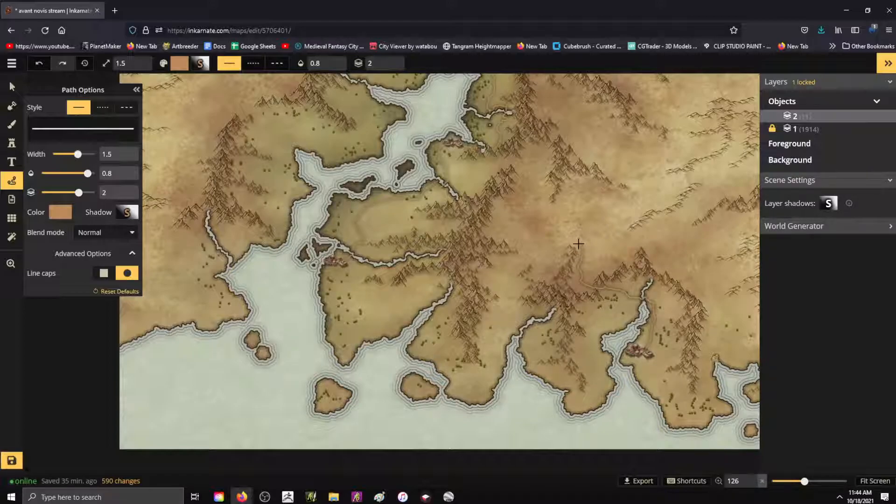
pyautogui.doubleClick(563, 248)
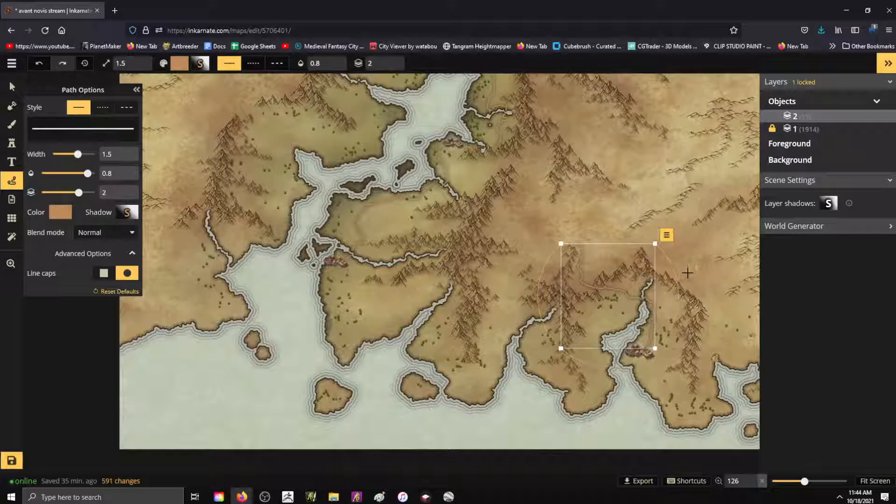
pyautogui.hotkey('ctrl', 'z')
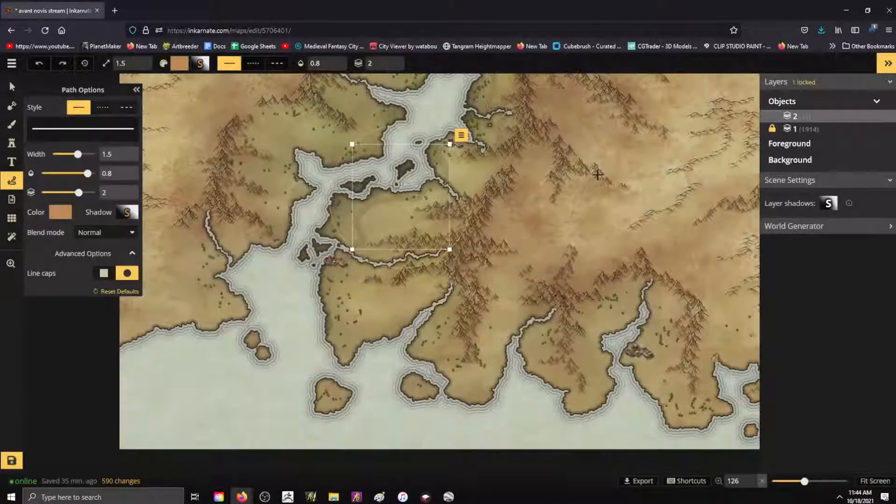
# Draw a long road from the southeastern river town northwest over the mountains to the town on the lake's eastern shore.
pyautogui.press('Escape')
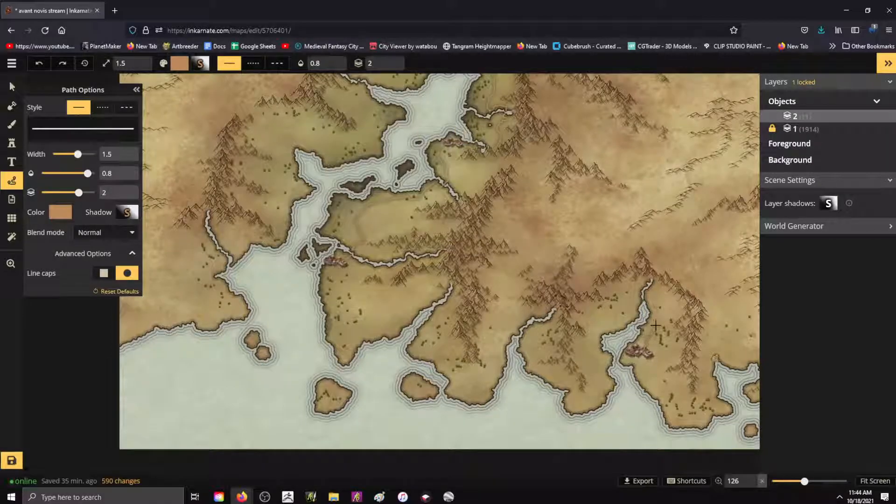
pyautogui.moveTo(651, 284)
pyautogui.mouseDown()
pyautogui.moveTo(591, 286)
pyautogui.moveTo(579, 273)
pyautogui.moveTo(580, 244)
pyautogui.moveTo(549, 245)
pyautogui.moveTo(519, 228)
pyautogui.moveTo(505, 202)
pyautogui.moveTo(520, 170)
pyautogui.moveTo(515, 161)
pyautogui.moveTo(437, 159)
pyautogui.mouseUp()
pyautogui.scroll(-2, 394, 362)
pyautogui.scroll(-1, 485, 266)
# Add a size 24 text label reading "Bleek watch" in the Amarante font north of the lake's northern town.
pyautogui.click(11, 161)
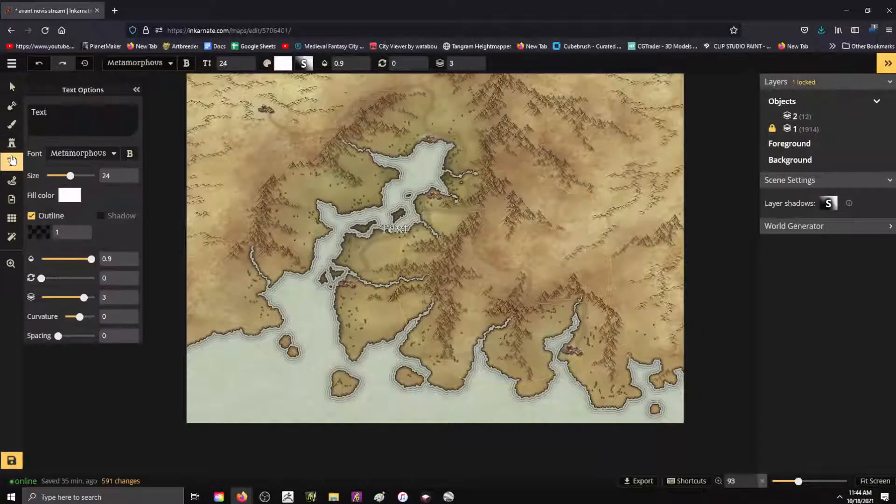
pyautogui.click(112, 159)
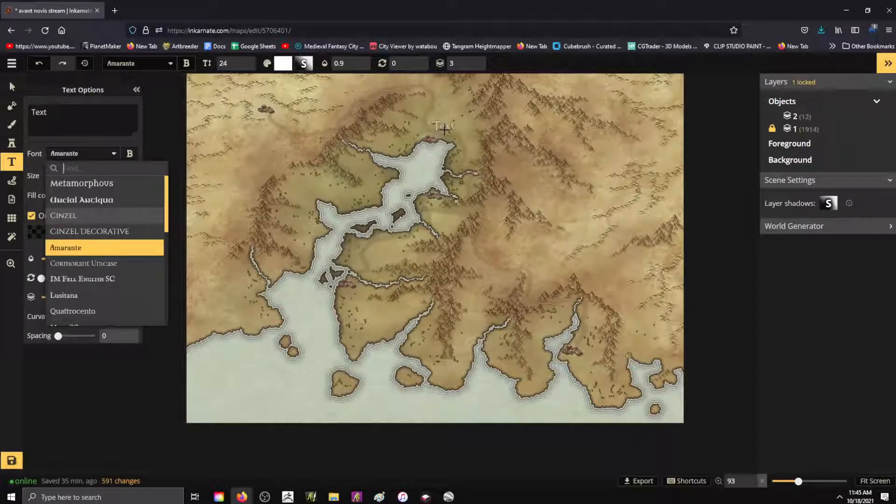
pyautogui.click(445, 130)
pyautogui.click(447, 127)
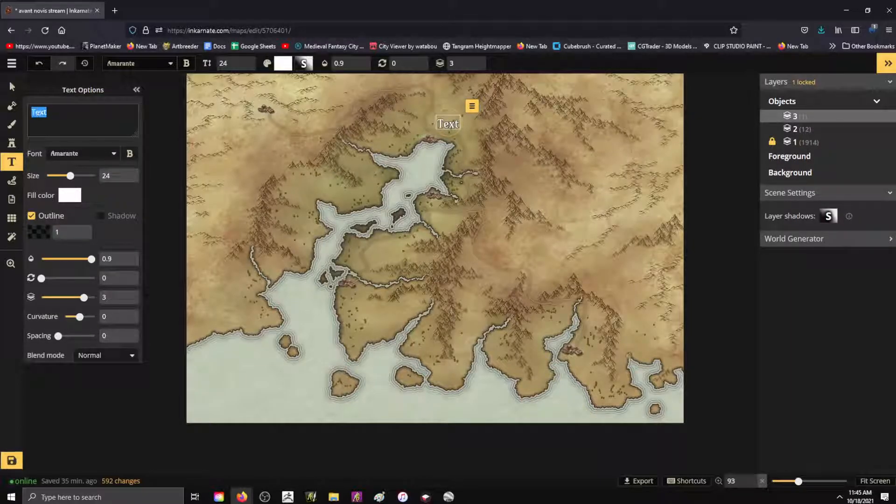
pyautogui.write('Bleek')
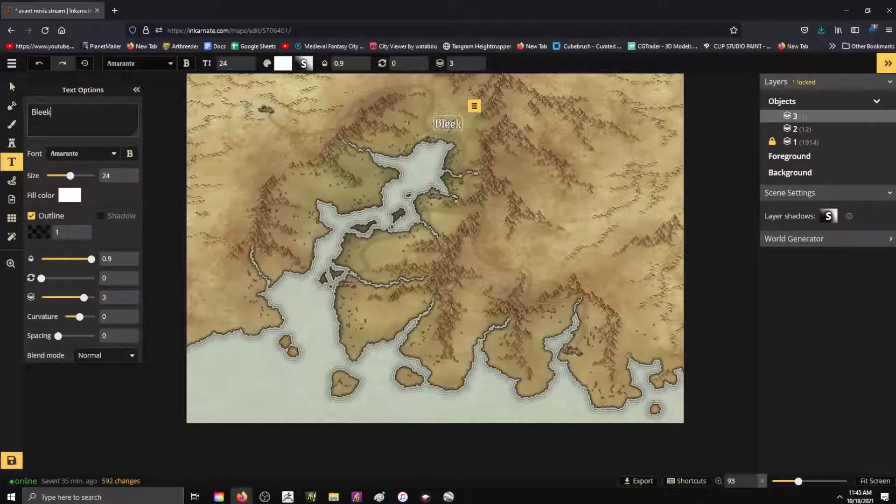
pyautogui.write(' watch')
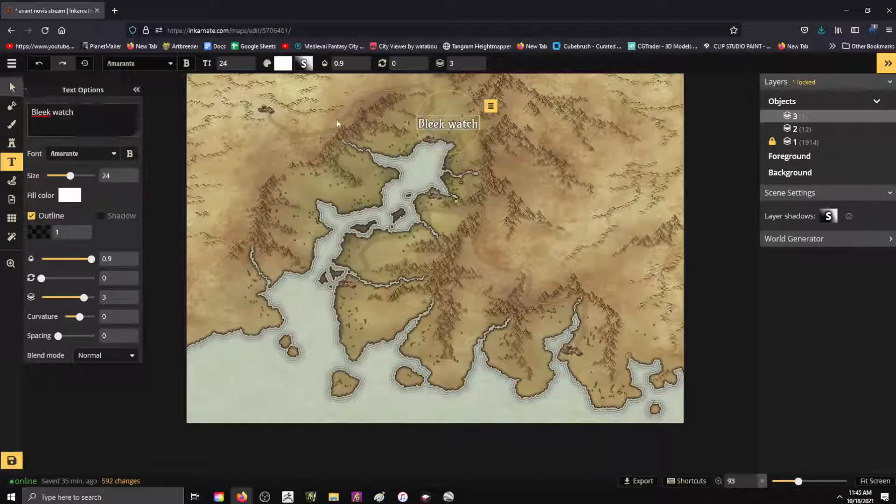
# Shrink the "Bleek watch" label and move it onto the lake's northern shore, just southwest of the northern town.
pyautogui.click(11, 87)
pyautogui.click(472, 117)
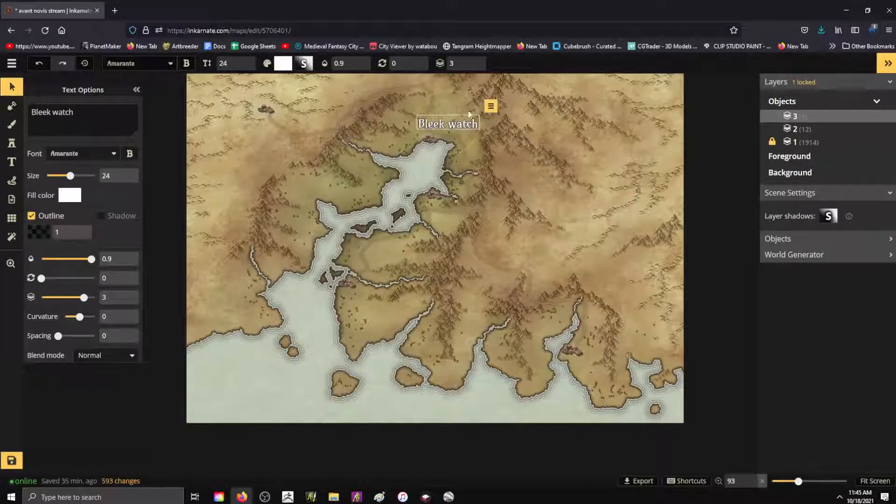
pyautogui.moveTo(474, 103); pyautogui.dragTo(417, 150)
pyautogui.click(472, 117)
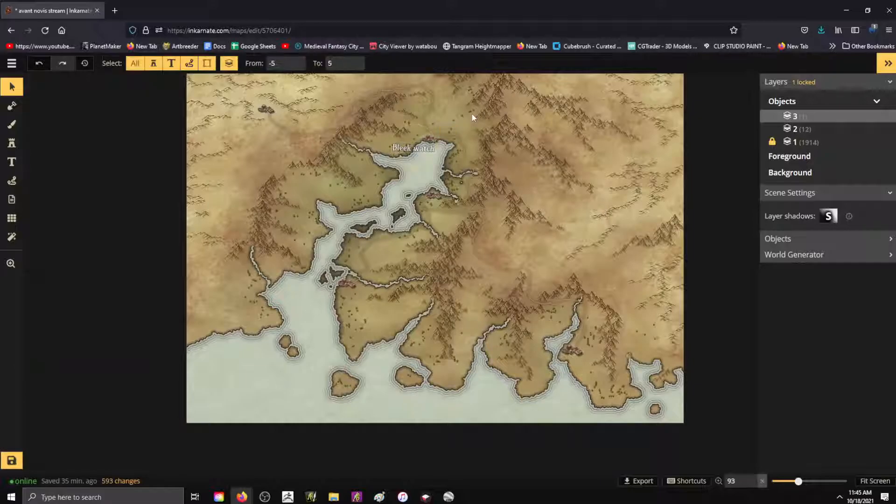
# Add a size 17 label reading "Al' Tidar" and position it over the water just southwest of the delta town.
pyautogui.click(11, 162)
pyautogui.click(347, 305)
pyautogui.write("Al' Ti")
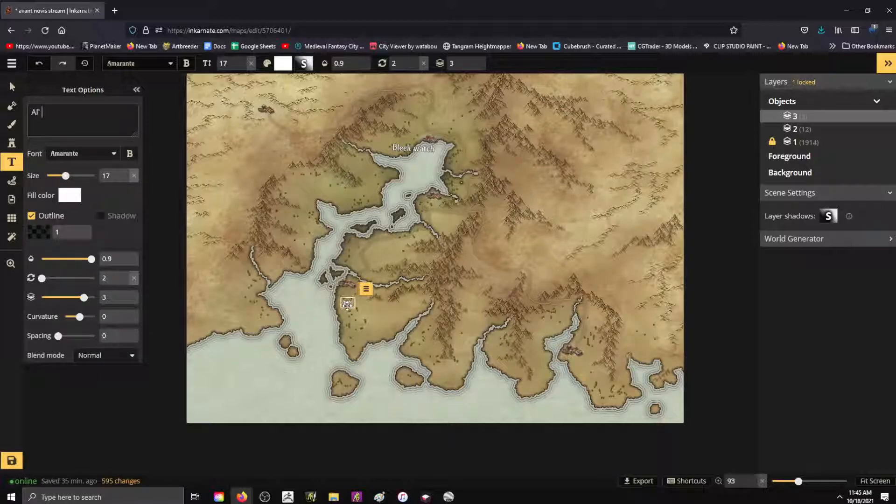
pyautogui.write('dar')
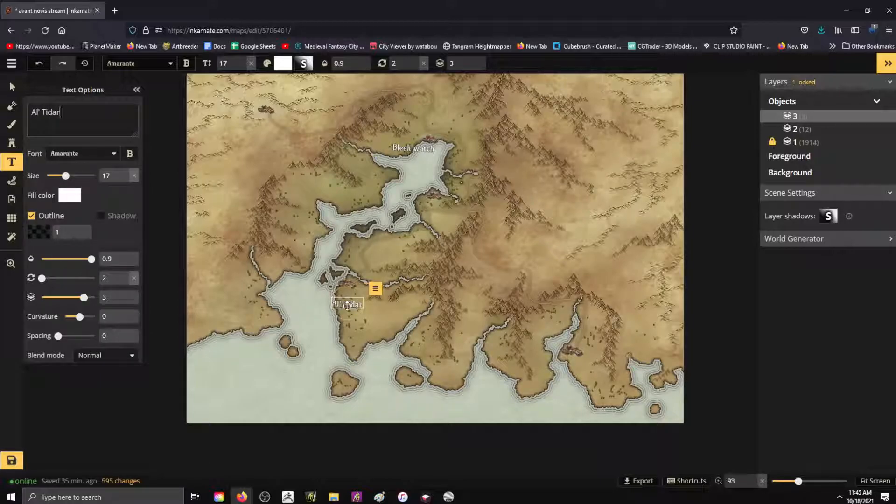
pyautogui.moveTo(347, 305); pyautogui.dragTo(332, 294)
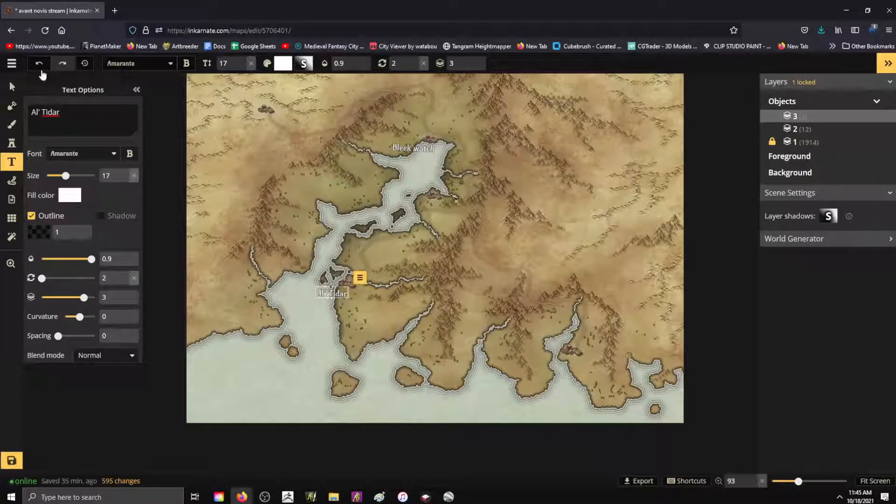
pyautogui.click(13, 163)
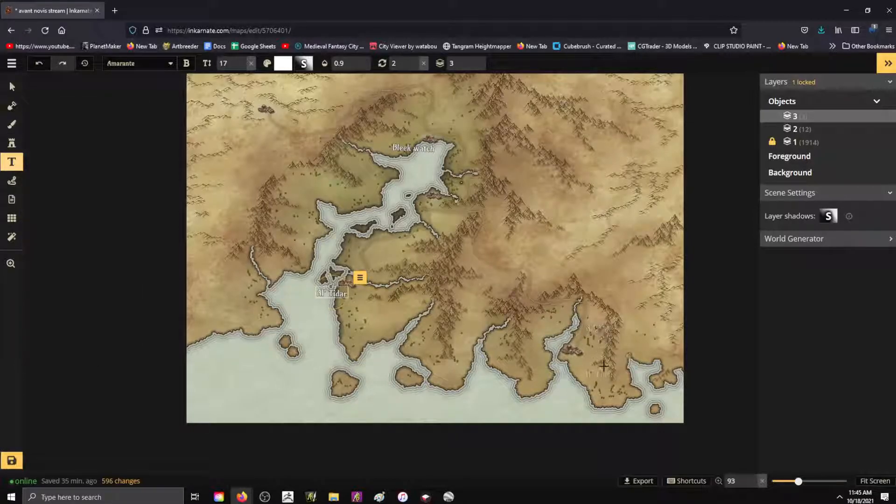
pyautogui.click(577, 368)
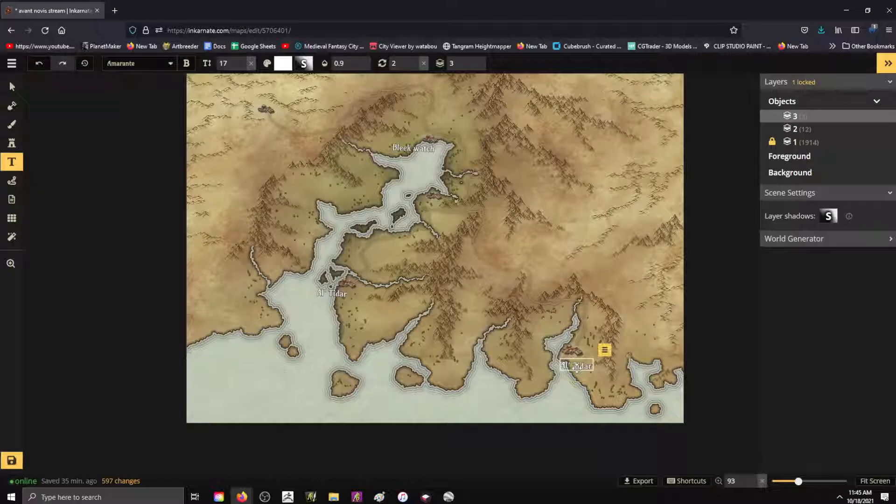
pyautogui.press('Delete')
# Add a size 17 label reading "Uld Athrill" with curvature -3 just below the southeastern river town.
pyautogui.click(11, 143)
pyautogui.click(11, 161)
pyautogui.click(572, 374)
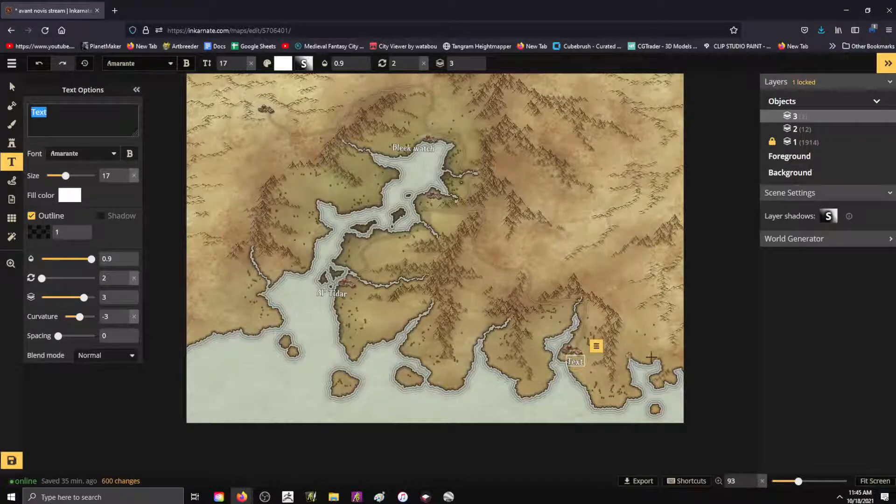
pyautogui.write('Ul')
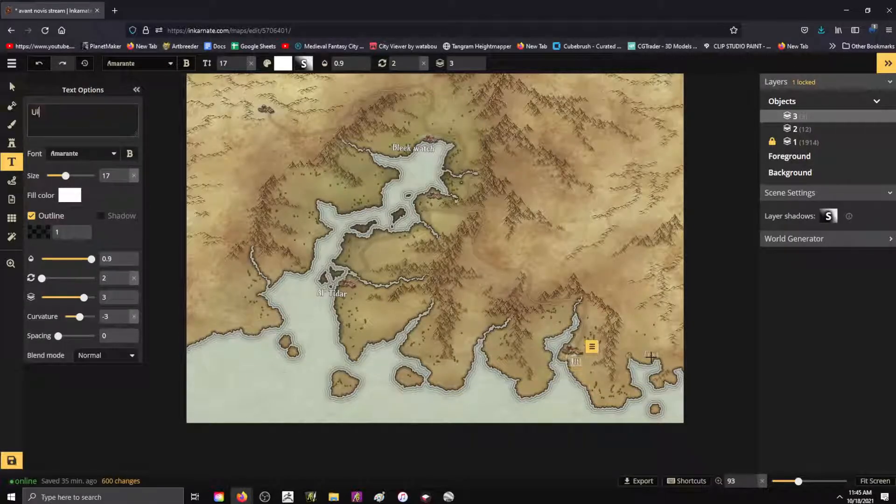
pyautogui.write('d ')
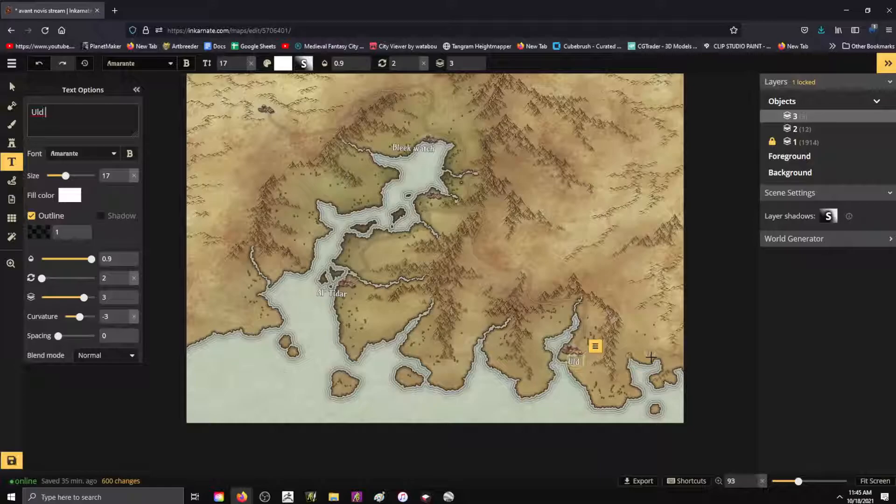
pyautogui.write('Athrill')
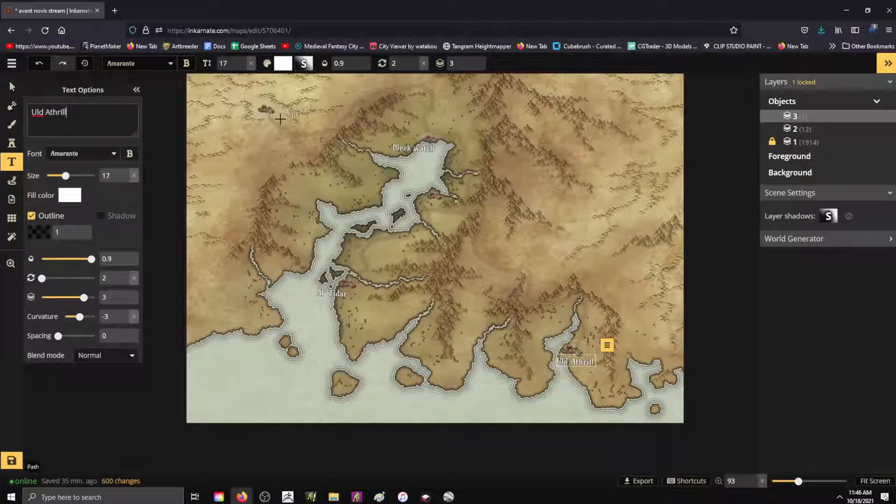
# Add a label reading "Nair" and position it immediately east of the northwestern desert town.
pyautogui.click(12, 143)
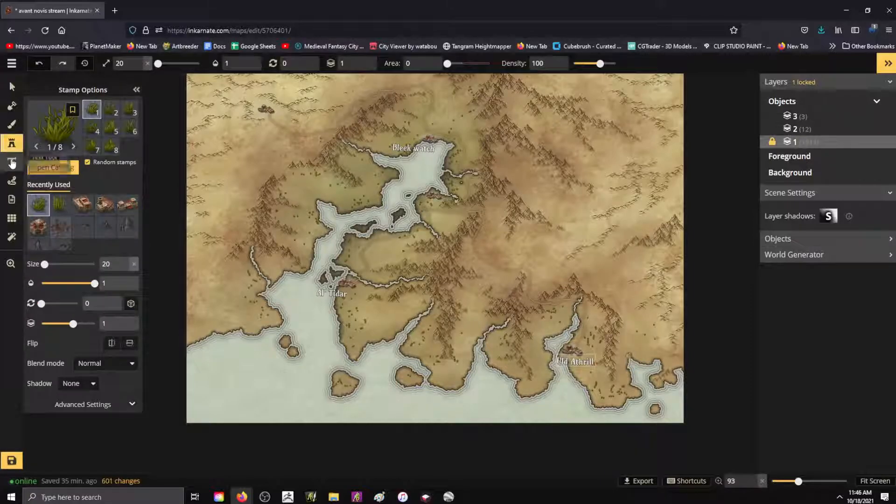
pyautogui.click(12, 162)
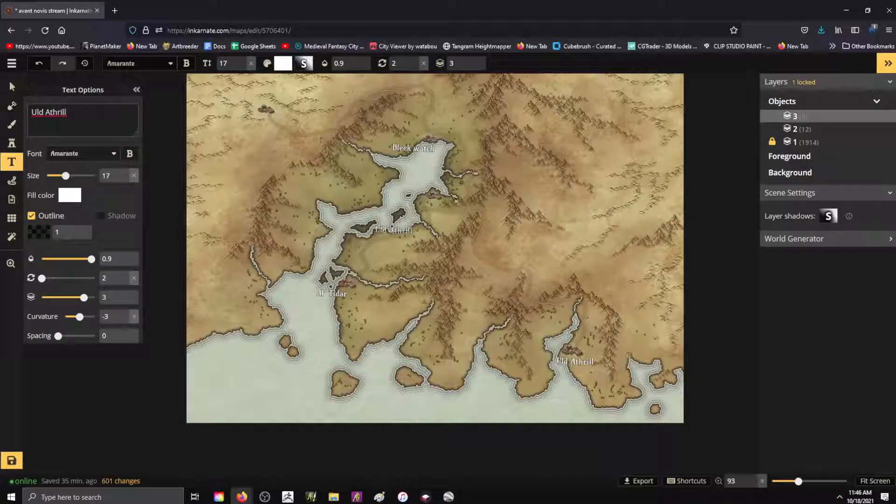
pyautogui.click(284, 118)
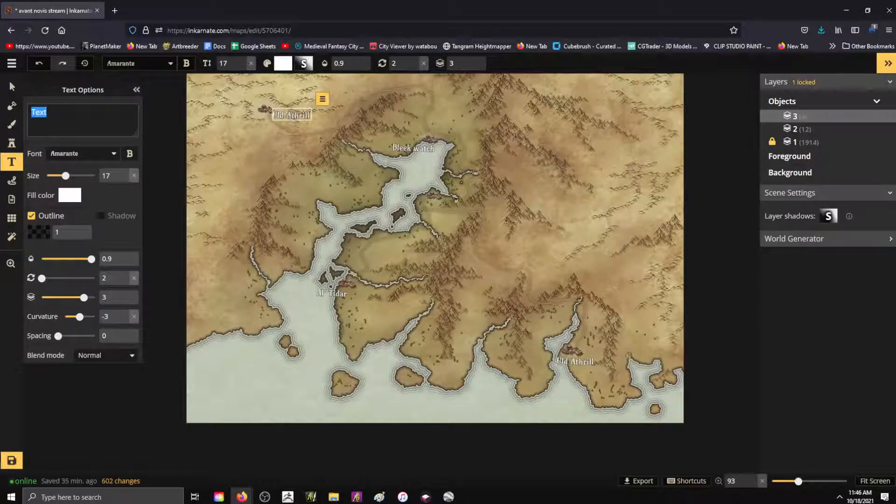
pyautogui.write('Na')
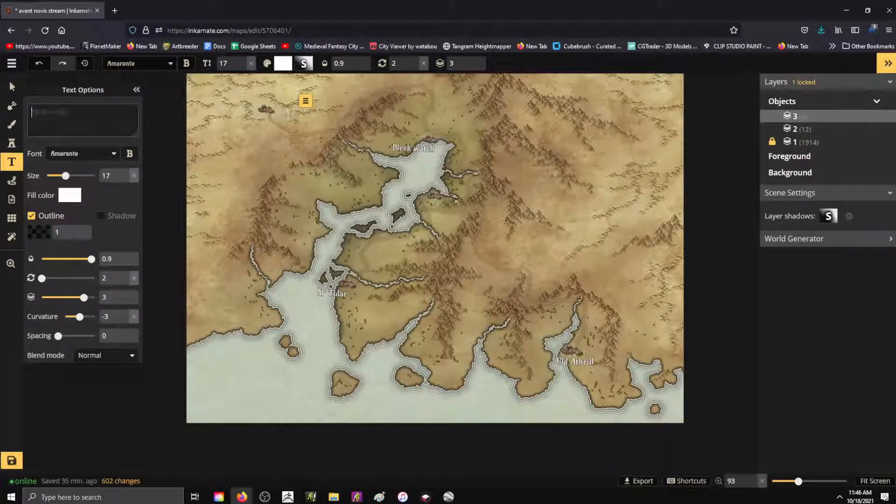
pyautogui.write('ir')
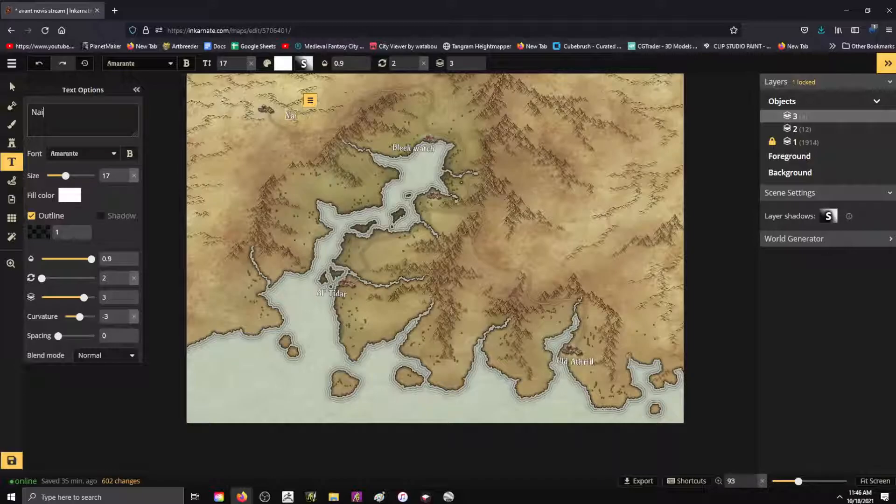
pyautogui.click(11, 87)
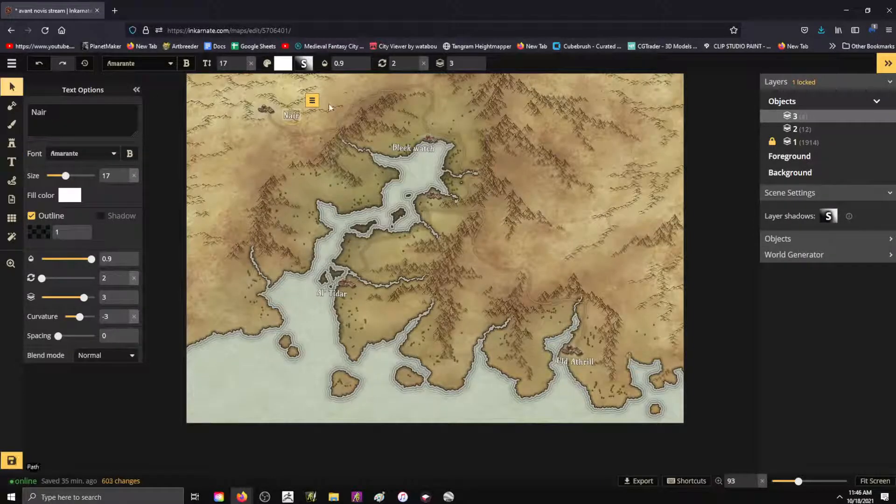
pyautogui.moveTo(292, 114)
pyautogui.mouseDown()
pyautogui.moveTo(270, 119)
pyautogui.moveTo(286, 111)
pyautogui.mouseUp()
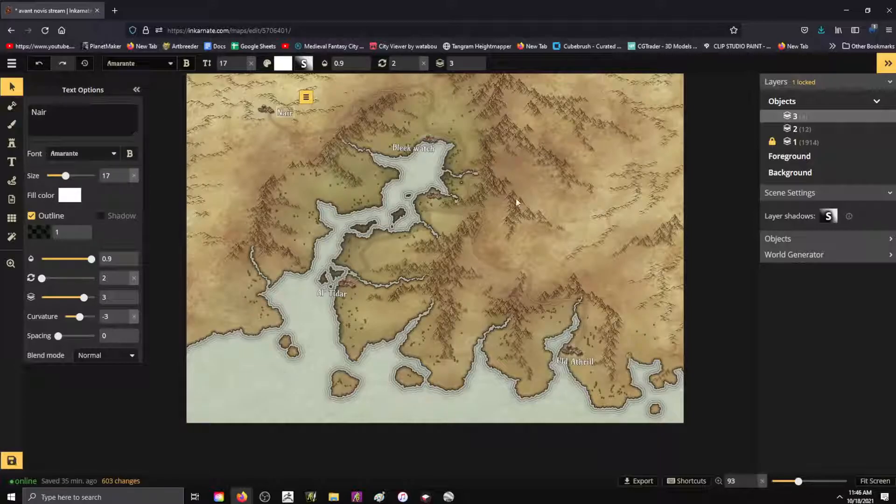
# Add a label reading "Free Port" and position it just above the town on the lake's eastern shore.
pyautogui.click(433, 200)
pyautogui.click(12, 162)
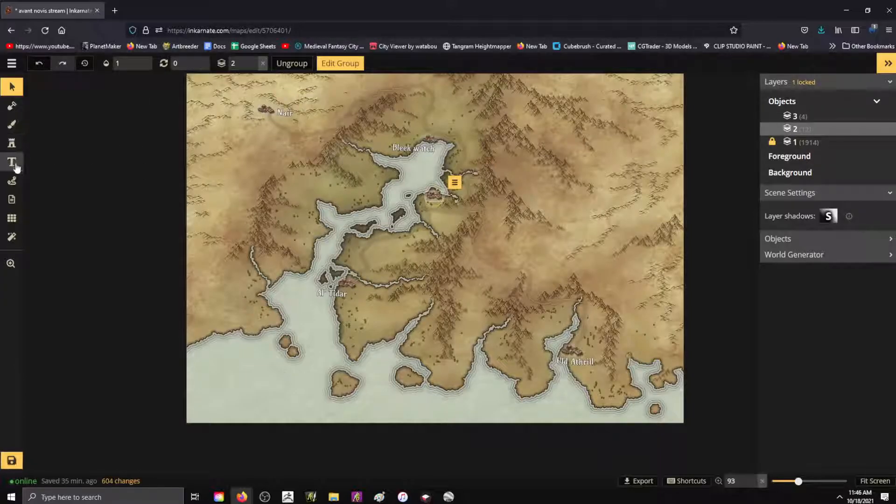
pyautogui.click(441, 177)
pyautogui.write('Free por')
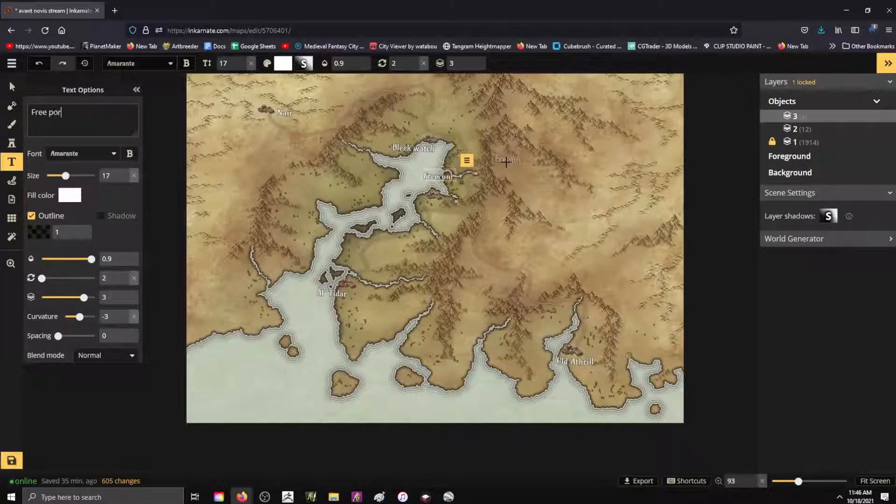
pyautogui.press('BackSpace')
pyautogui.press('BackSpace')
pyautogui.press('BackSpace')
pyautogui.write('Port')
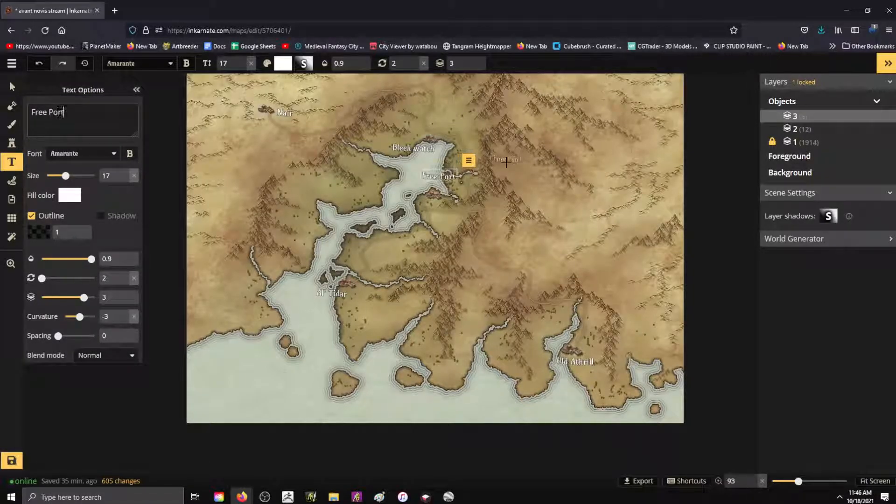
pyautogui.click(12, 87)
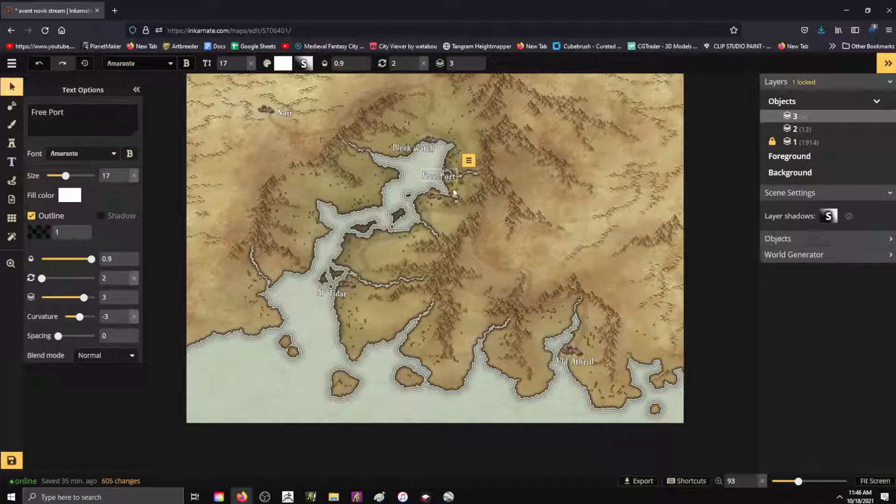
pyautogui.moveTo(438, 176); pyautogui.dragTo(430, 184)
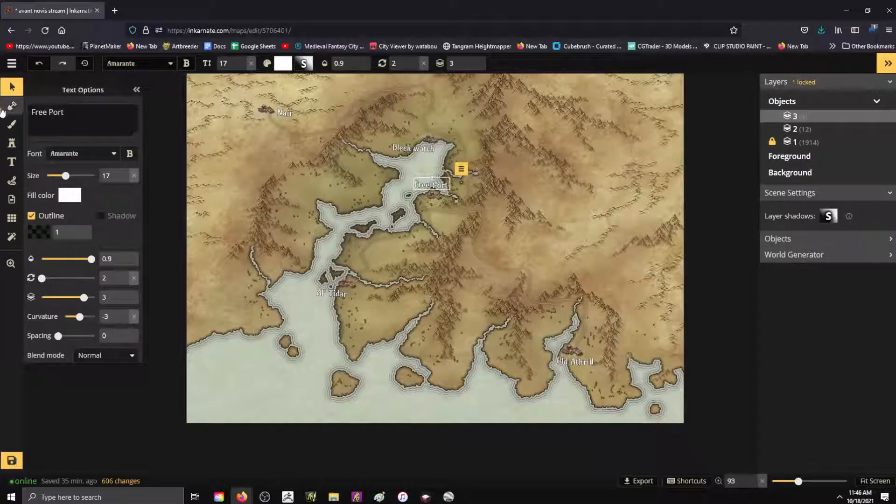
# Place a size 17 label in the open sea southwest of the islands, keeping only "See of" as its text.
pyautogui.press('t')
pyautogui.click(256, 397)
pyautogui.write('See o')
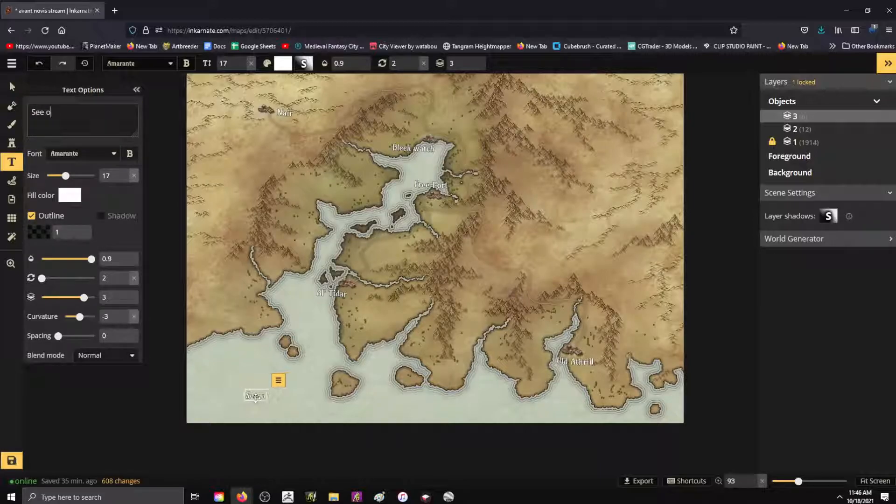
pyautogui.write('f Stars')
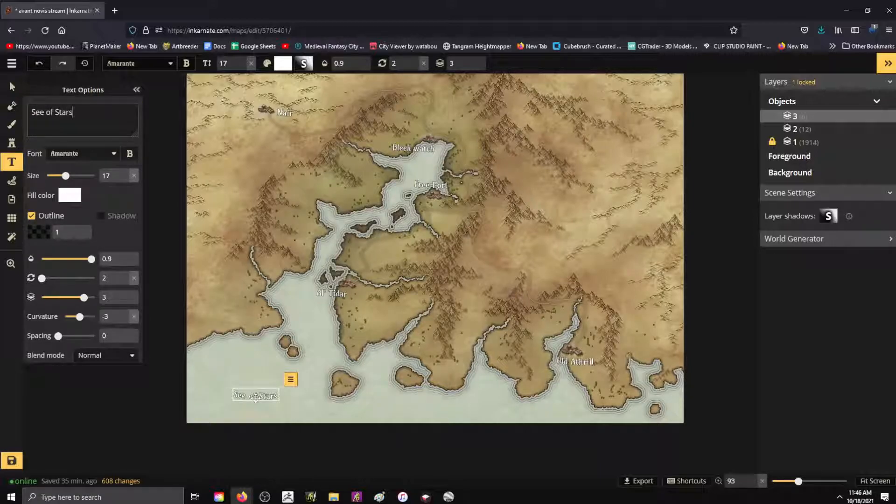
pyautogui.press('BackSpace')
pyautogui.press('BackSpace')
pyautogui.press('BackSpace')
pyautogui.press('BackSpace')
pyautogui.press('BackSpace')
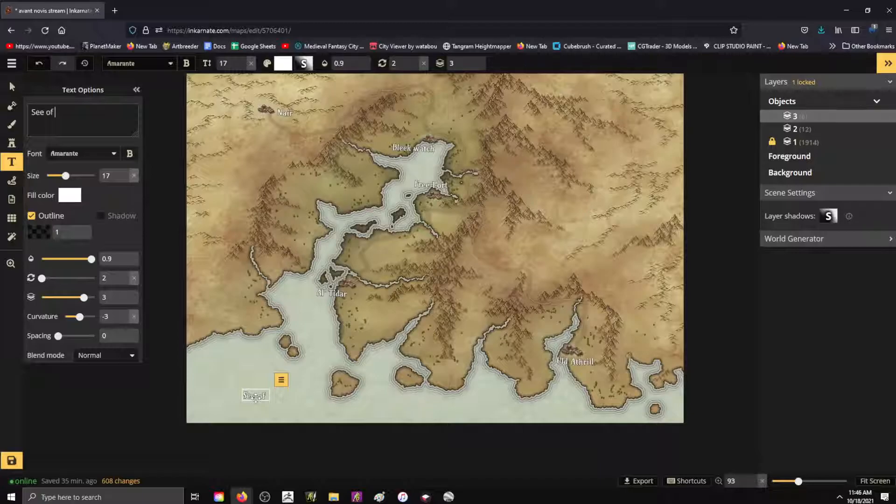
pyautogui.write('ice')
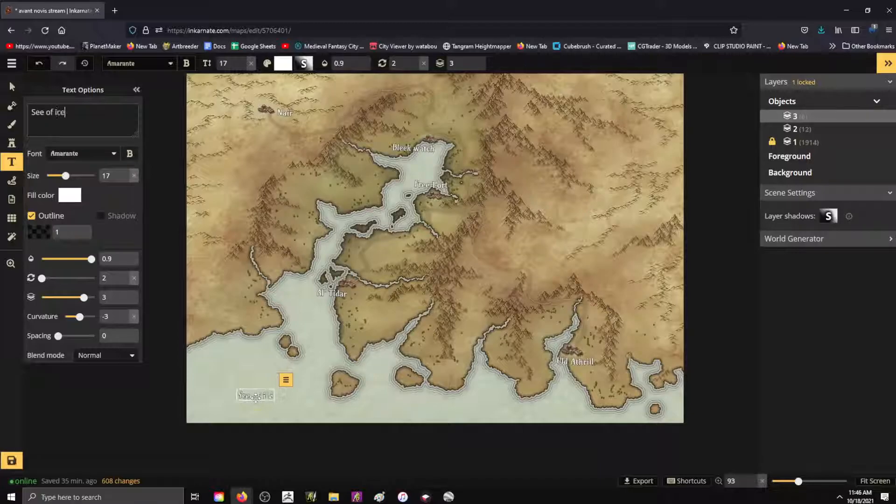
pyautogui.press('BackSpace')
pyautogui.press('BackSpace')
pyautogui.press('BackSpace')
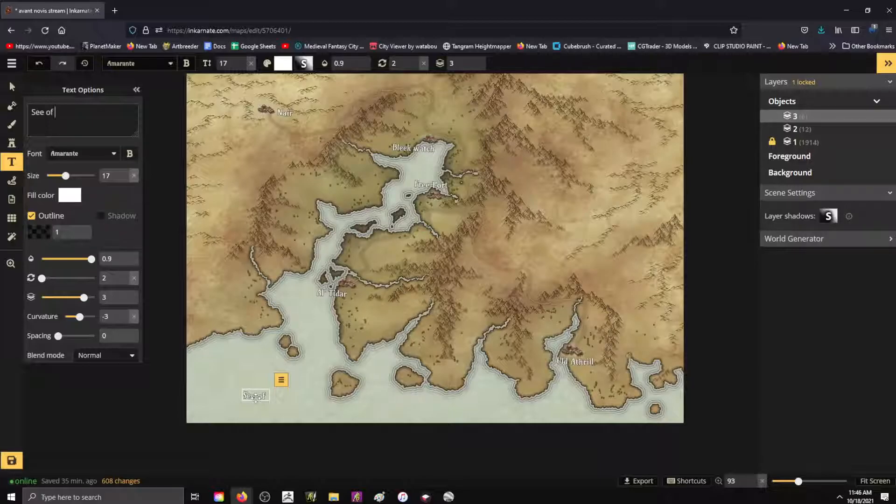
# Complete the southwestern sea label so that it reads "See of Sharks".
pyautogui.write('sharks')
pyautogui.press('BackSpace')
pyautogui.press('BackSpace')
pyautogui.press('BackSpace')
pyautogui.press('BackSpace')
pyautogui.press('BackSpace')
pyautogui.press('BackSpace')
pyautogui.write('Sh')
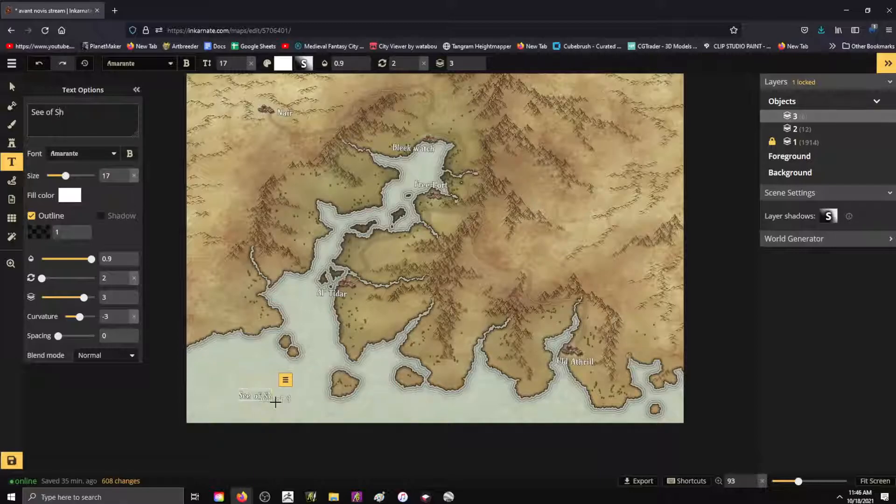
pyautogui.write('arks')
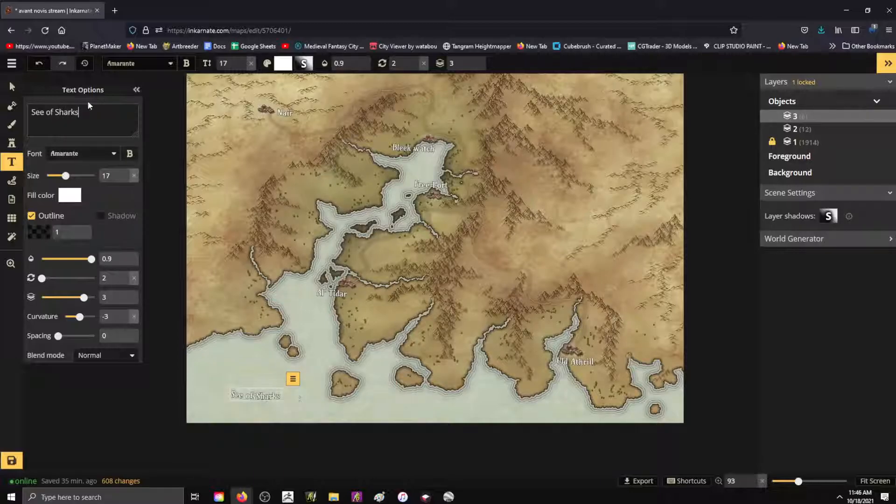
# Finish editing the sea label and recolour the road from Free Port to Uld Athrill with the light grey swatch.
pyautogui.click(12, 87)
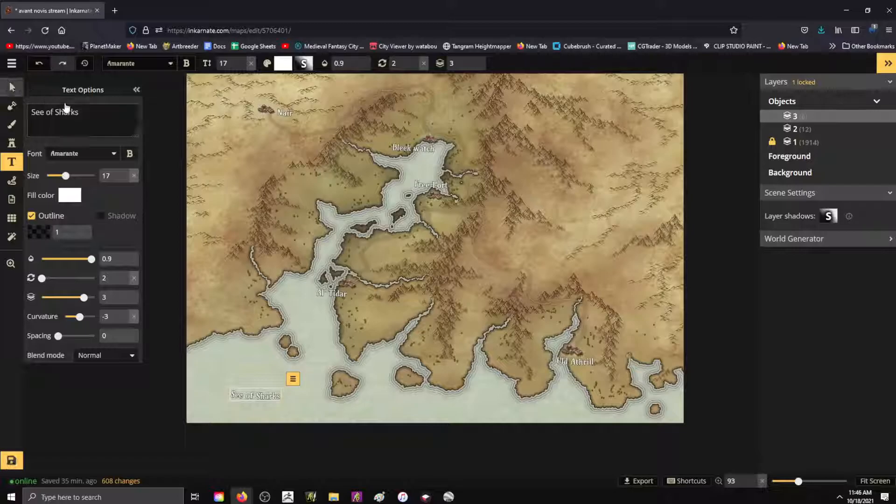
pyautogui.click(168, 111)
pyautogui.scroll(2, 616, 206)
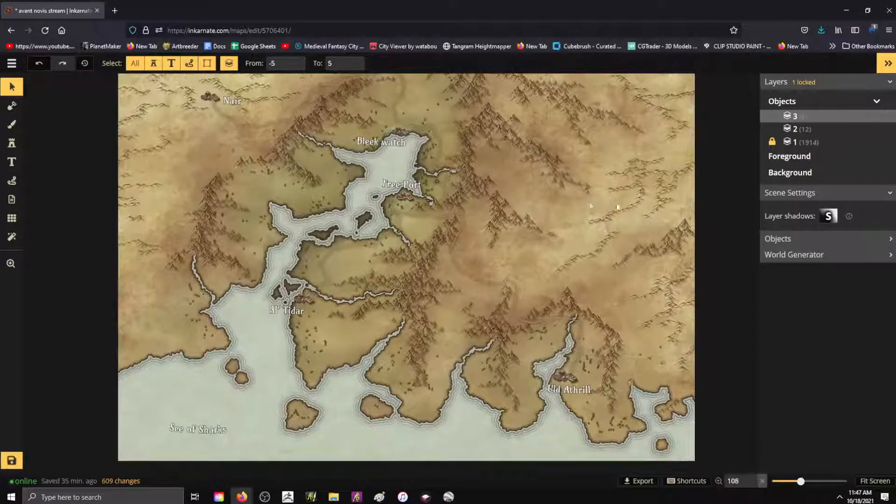
pyautogui.scroll(4, 470, 277)
pyautogui.click(470, 276)
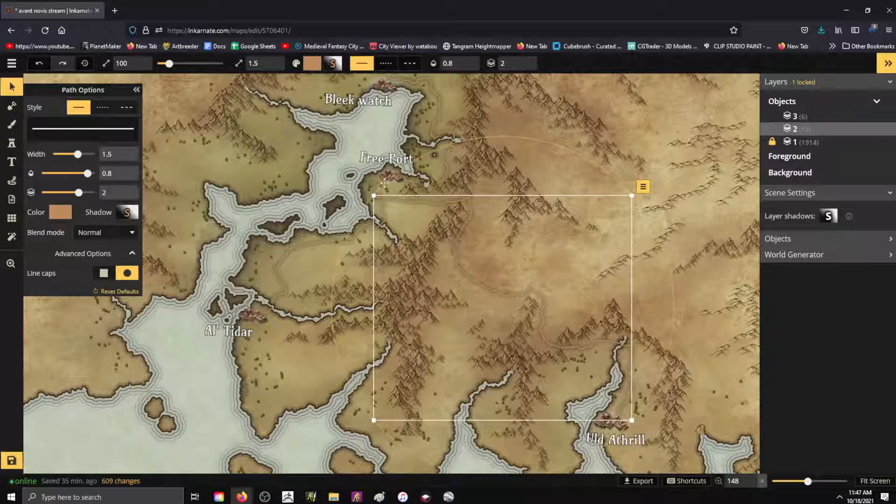
pyautogui.click(61, 211)
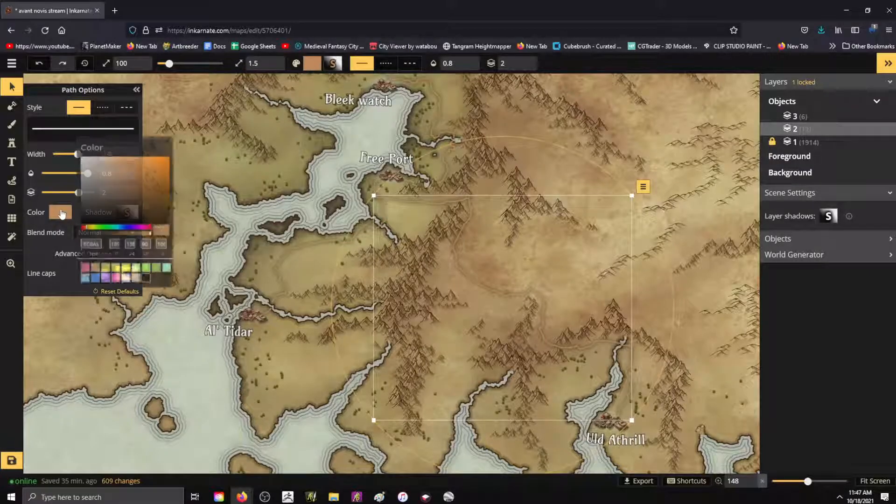
pyautogui.moveTo(110, 184); pyautogui.dragTo(93, 166)
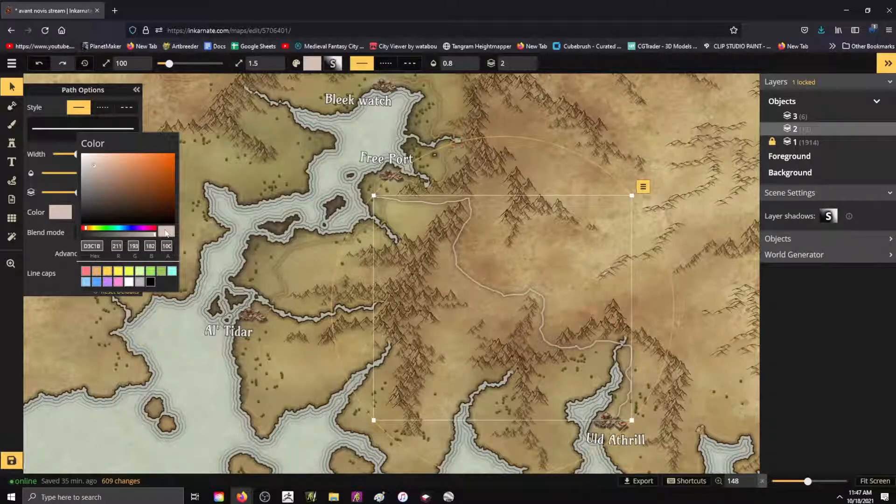
pyautogui.click(140, 281)
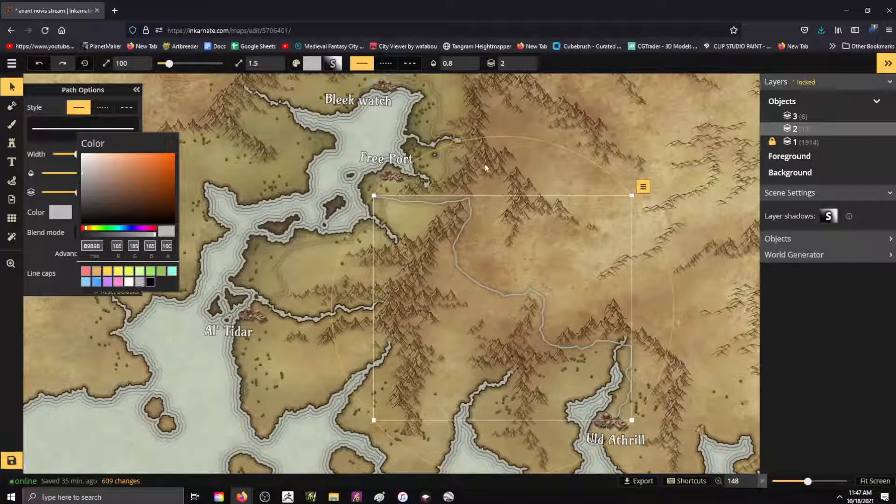
pyautogui.click(605, 157)
pyautogui.scroll(-3, 682, 309)
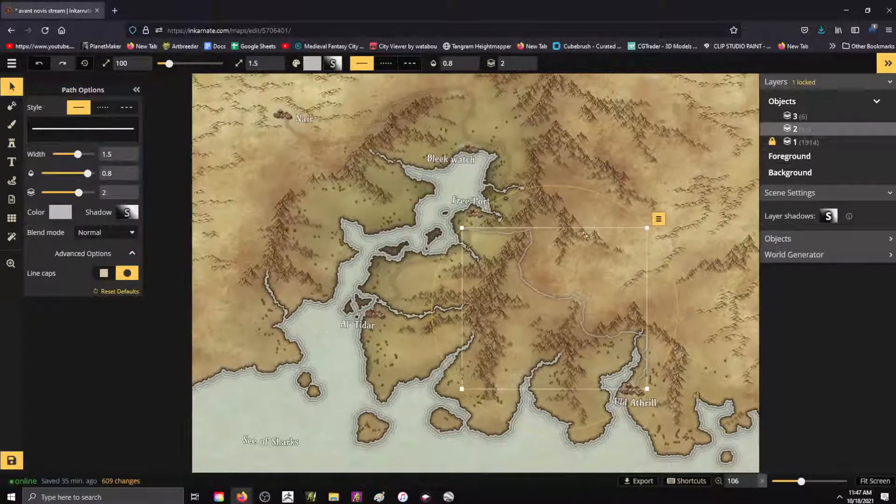
# Select the roads by Nair, Bleek watch, Free Port and north of Al' Tidar together and recolour them with the light grey swatch.
pyautogui.click(499, 162)
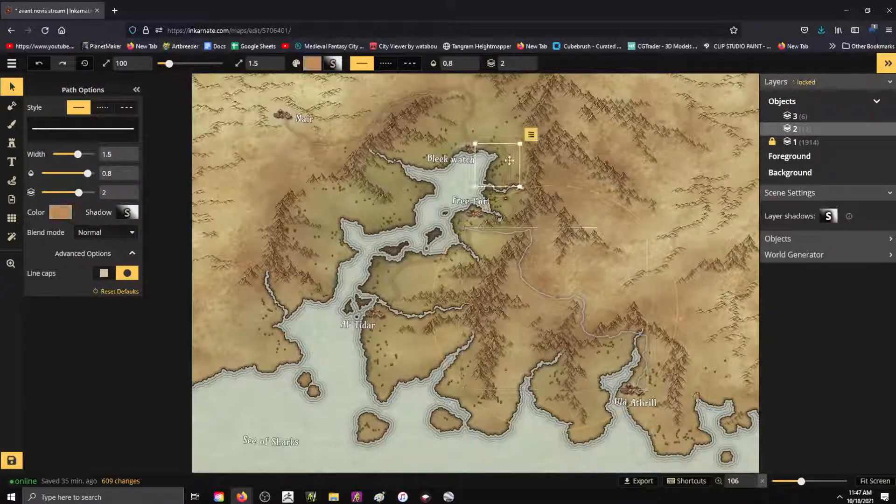
pyautogui.click(467, 104)
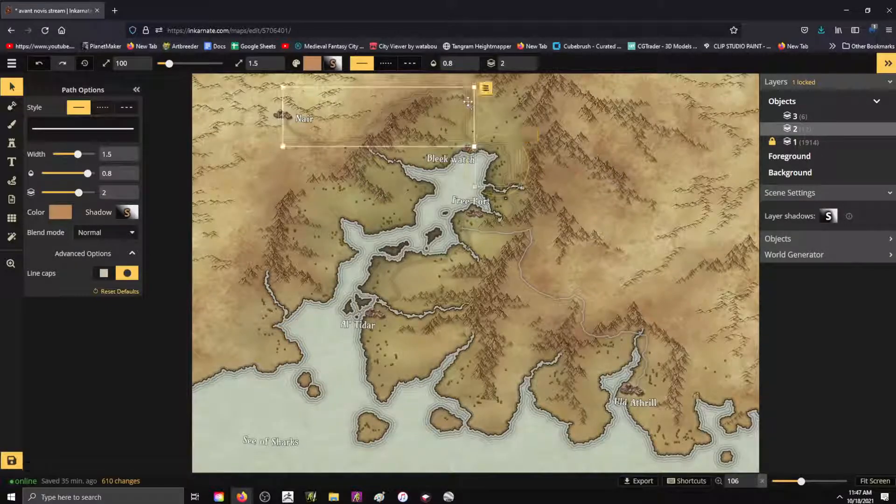
pyautogui.click(511, 163)
pyautogui.click(514, 205)
pyautogui.keyDown('shift'); pyautogui.click(505, 165); pyautogui.keyUp('shift')
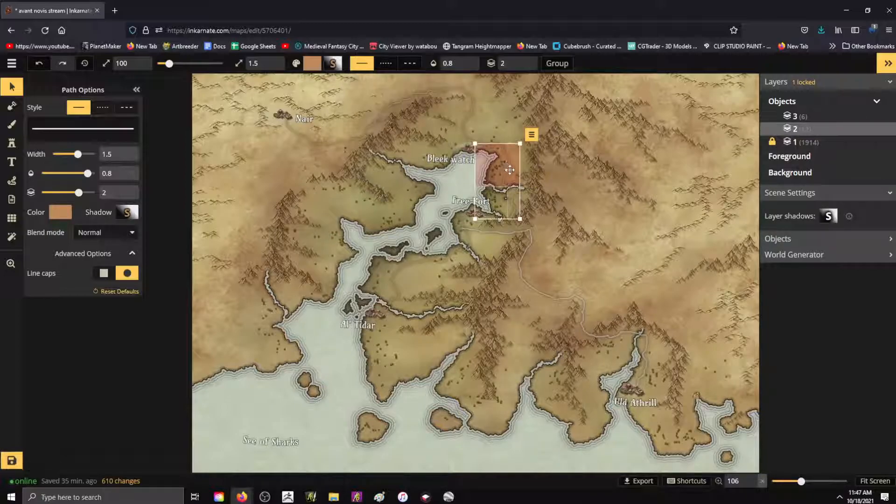
pyautogui.keyDown('shift'); pyautogui.click(471, 116); pyautogui.keyUp('shift')
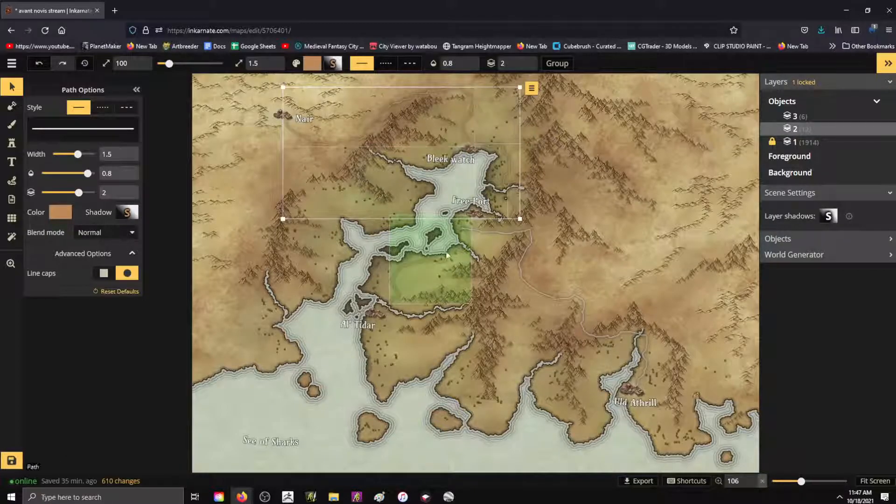
pyautogui.keyDown('shift'); pyautogui.click(416, 266); pyautogui.keyUp('shift')
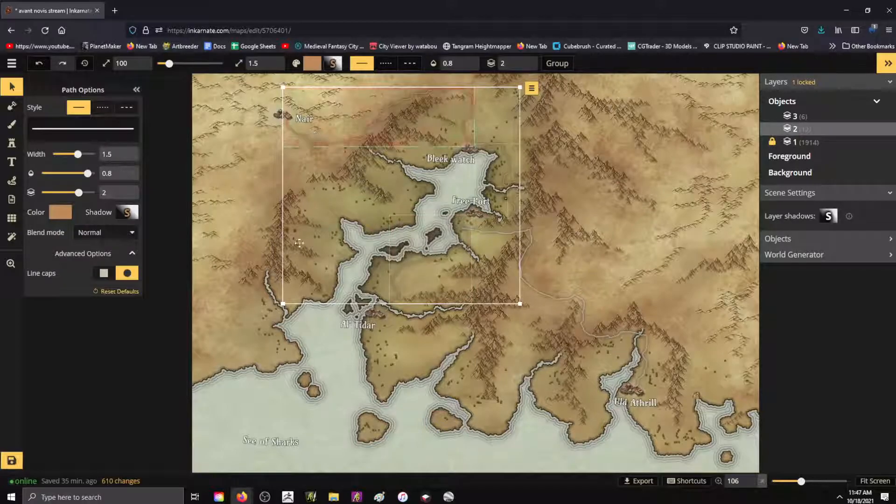
pyautogui.click(61, 212)
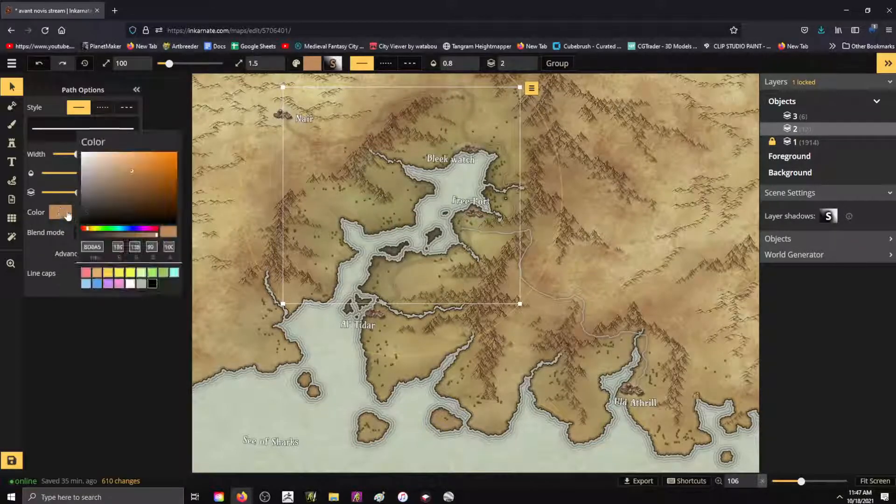
pyautogui.click(140, 282)
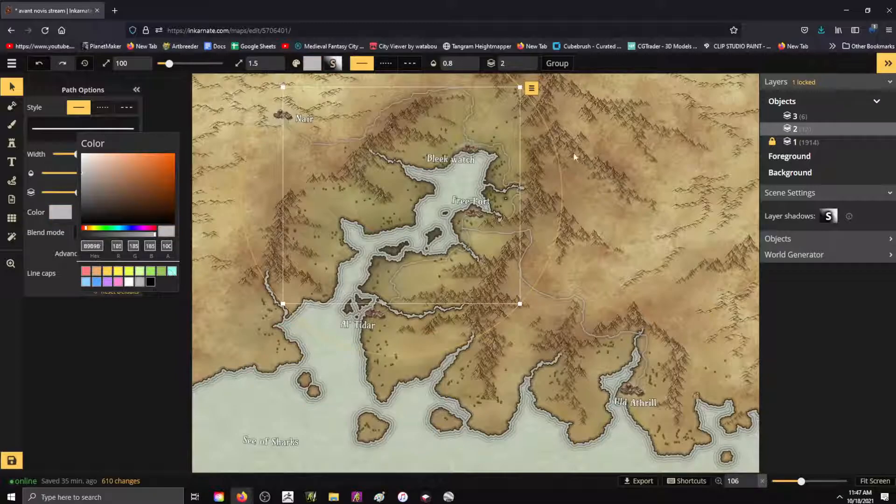
pyautogui.click(510, 422)
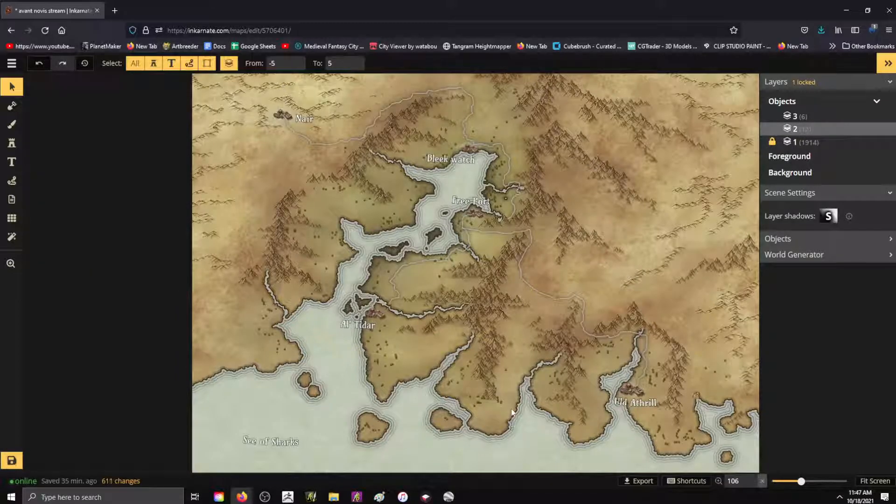
# Examine the whole map at different zoom levels to check how the recoloured roads and the labels read.
pyautogui.scroll(-3, 399, 184)
pyautogui.scroll(3, 466, 189)
pyautogui.scroll(-3, 532, 187)
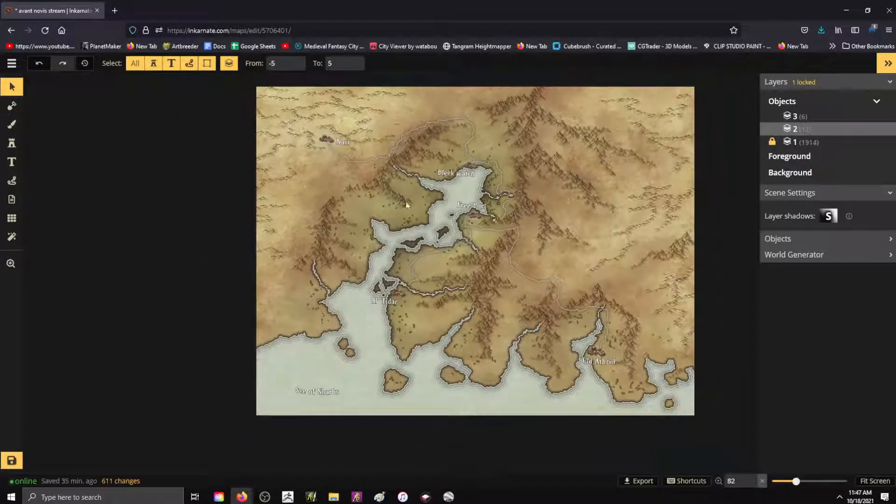
pyautogui.scroll(4, 641, 194)
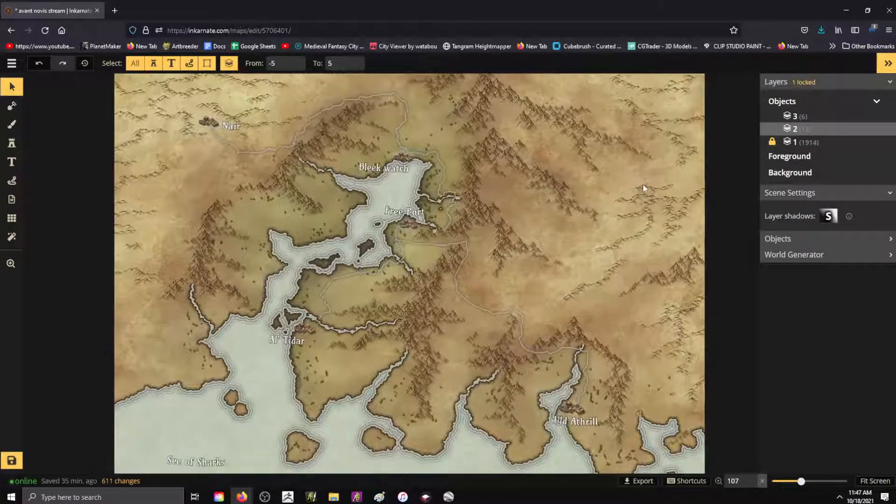
pyautogui.scroll(-1, 665, 209)
pyautogui.scroll(-2, 567, 270)
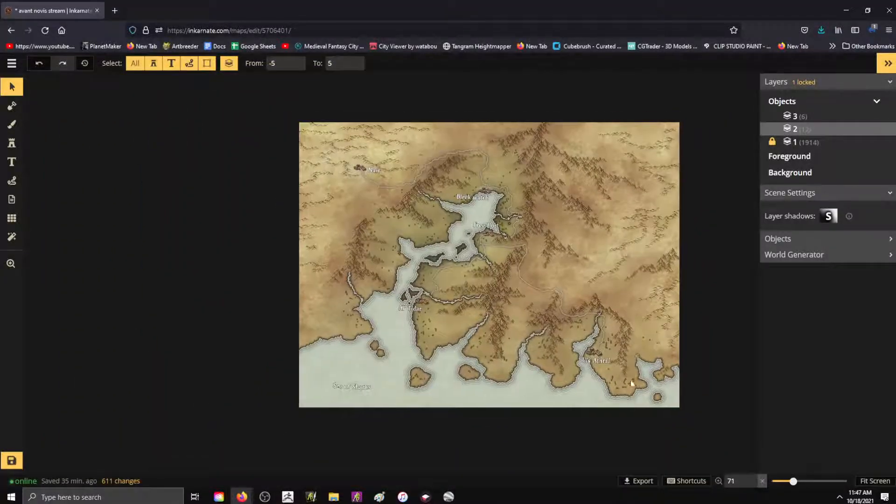
pyautogui.scroll(2, 562, 275)
pyautogui.scroll(-1, 578, 294)
pyautogui.scroll(2, 595, 187)
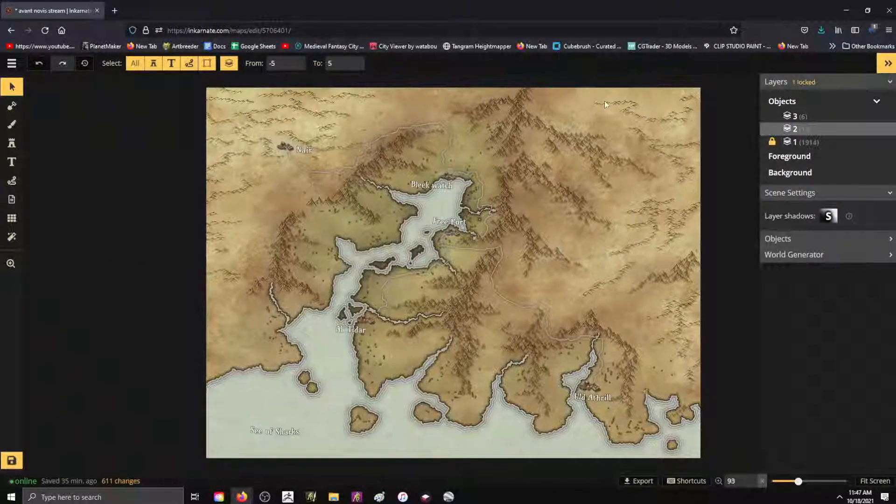
pyautogui.scroll(-2, 588, 124)
pyautogui.scroll(1, 597, 139)
pyautogui.scroll(1, 645, 151)
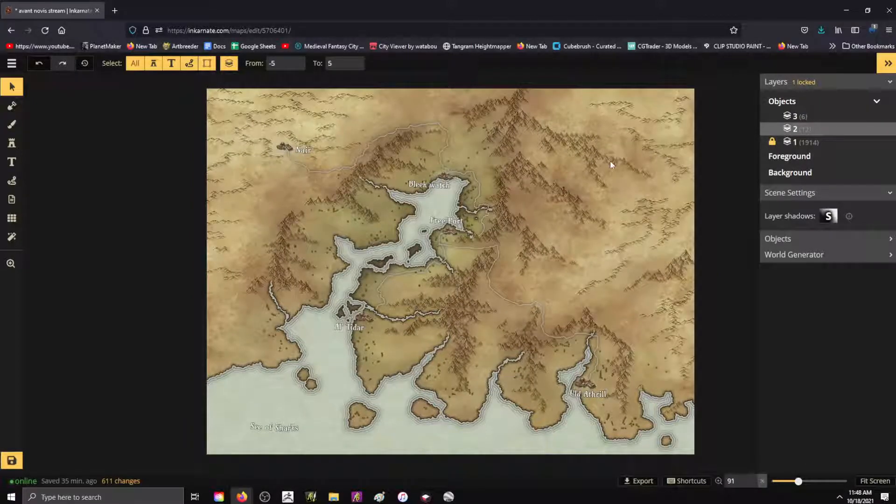
# Save the map.
pyautogui.click(10, 468)
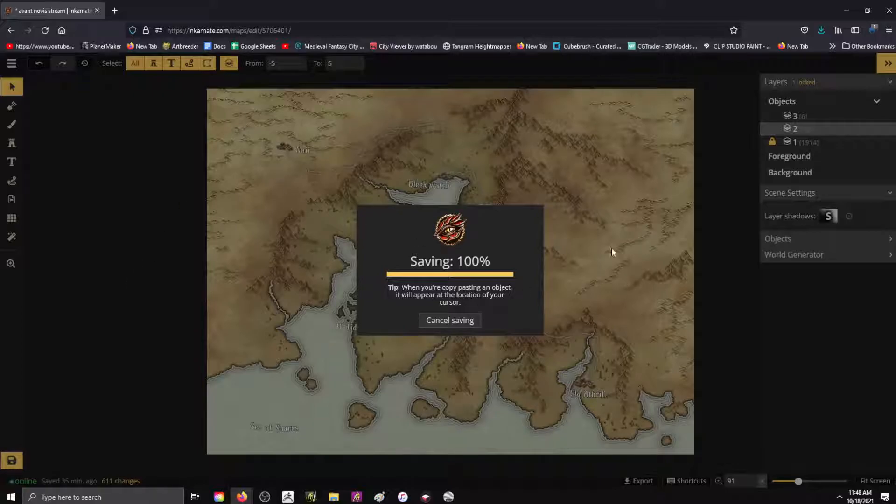
# Recolour the short brown road segment just below Free Port with the same light grey swatch as the other roads.
pyautogui.scroll(5, 484, 260)
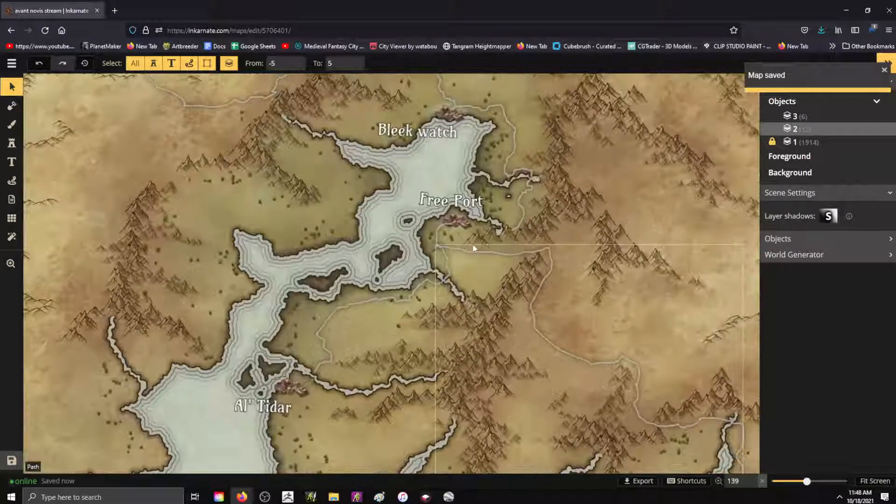
pyautogui.scroll(2, 485, 246)
pyautogui.scroll(-5, 703, 210)
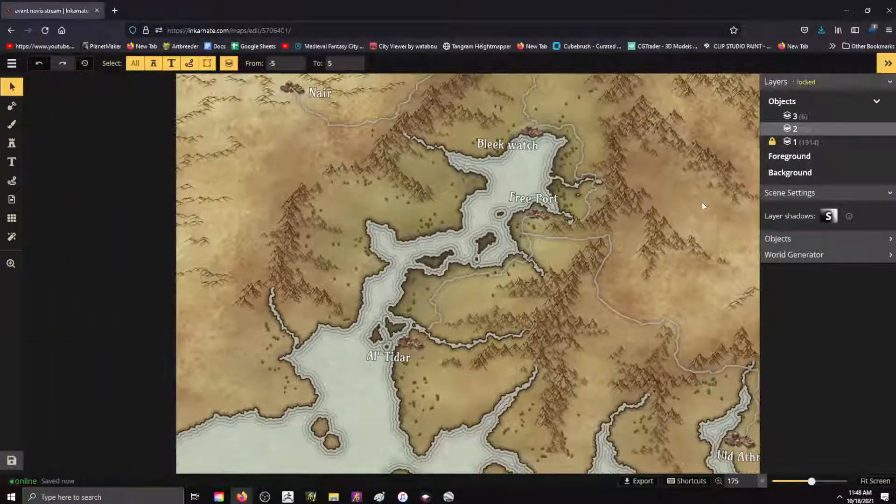
pyautogui.click(555, 221)
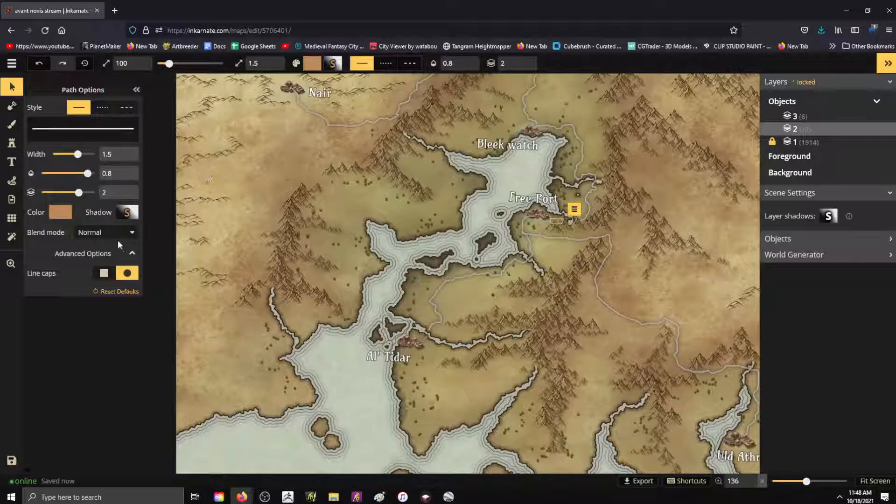
pyautogui.click(61, 214)
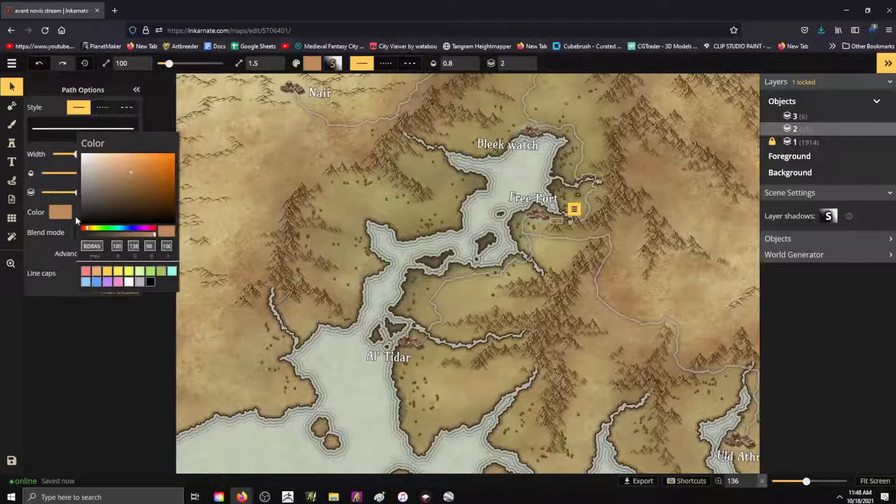
pyautogui.click(140, 283)
pyautogui.click(379, 221)
pyautogui.click(660, 218)
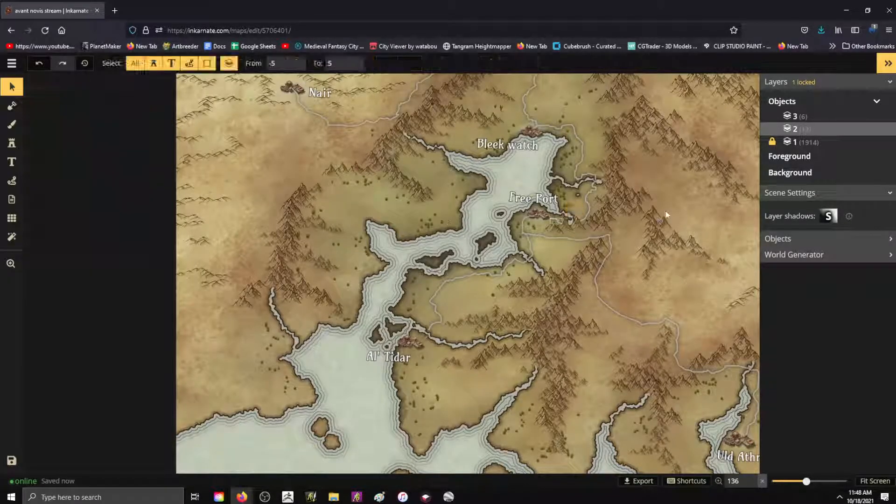
# Review the complete map, from the northwestern desert to the southern coast, for remaining flaws in roads and labels.
pyautogui.scroll(-4, 686, 202)
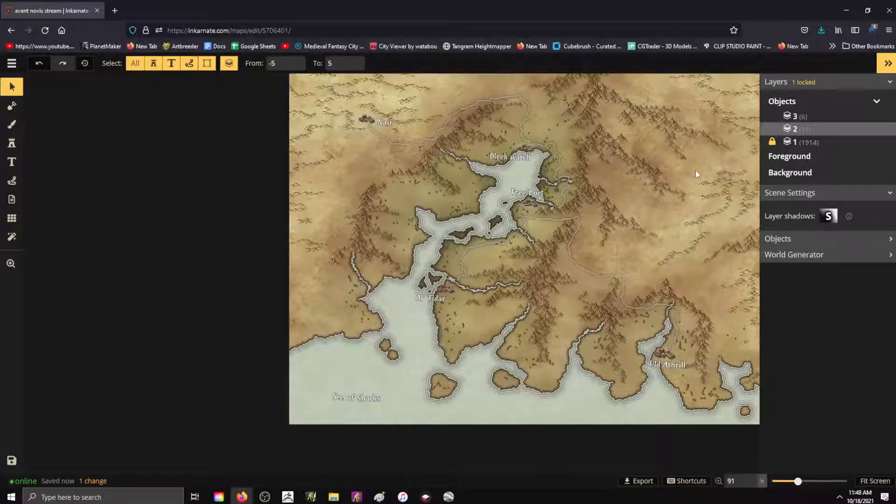
pyautogui.scroll(1, 696, 147)
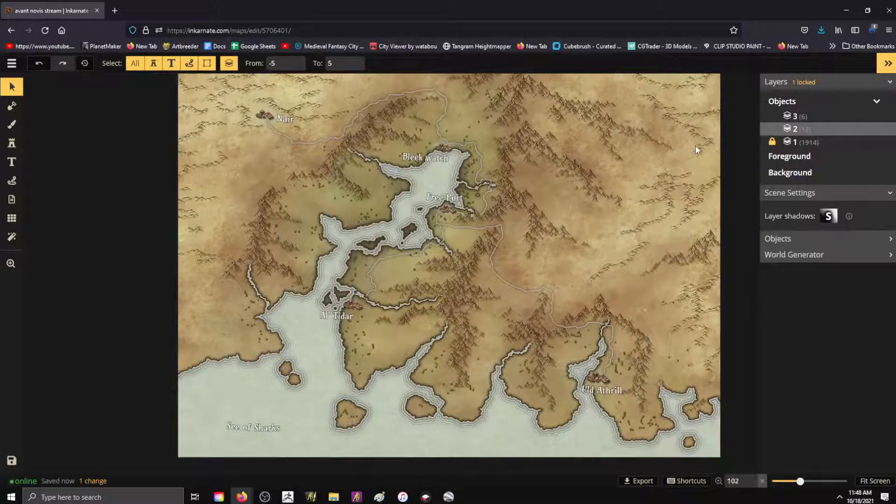
pyautogui.scroll(3, 570, 138)
pyautogui.scroll(-2, 689, 335)
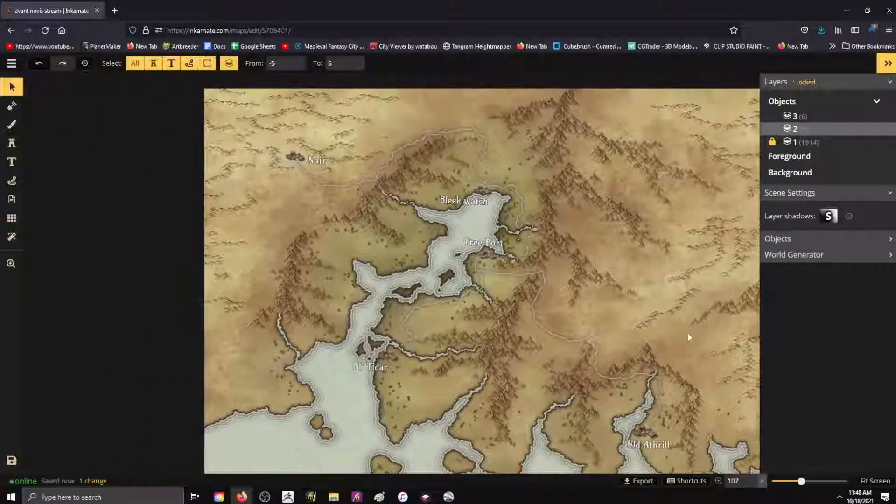
pyautogui.scroll(-2, 404, 342)
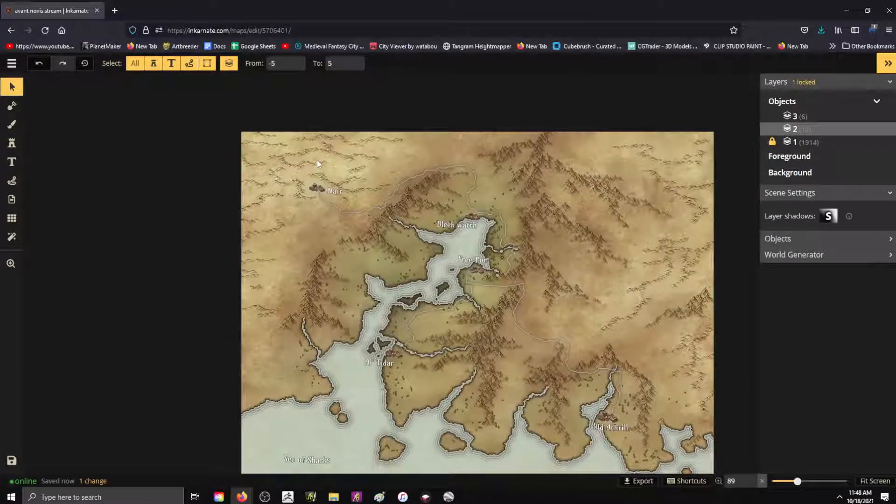
pyautogui.scroll(-1, 618, 186)
pyautogui.scroll(-1, 301, 149)
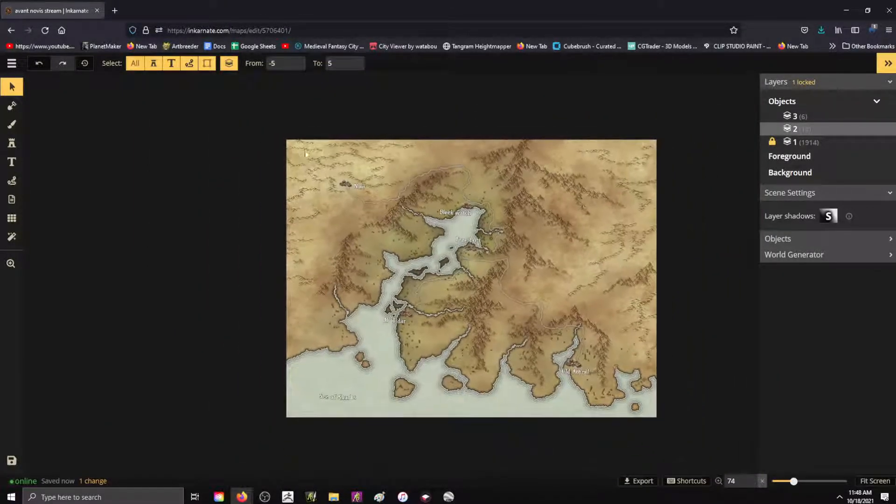
pyautogui.scroll(5, 522, 380)
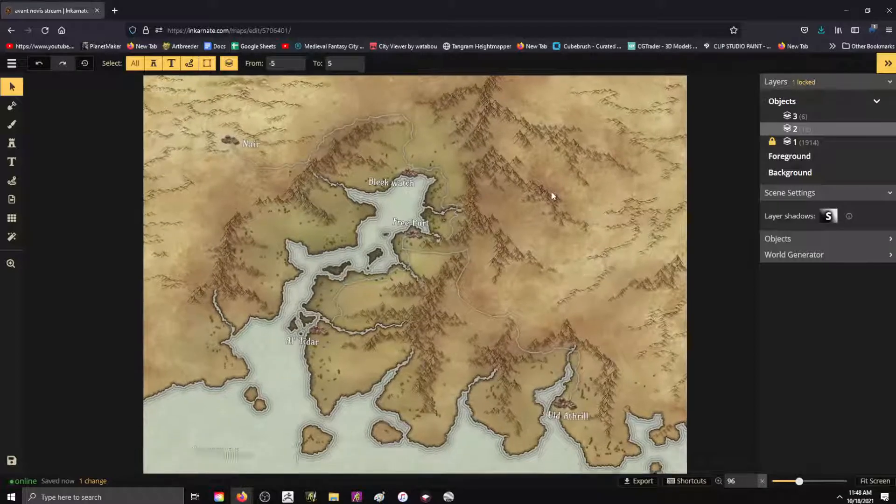
pyautogui.scroll(-1, 518, 247)
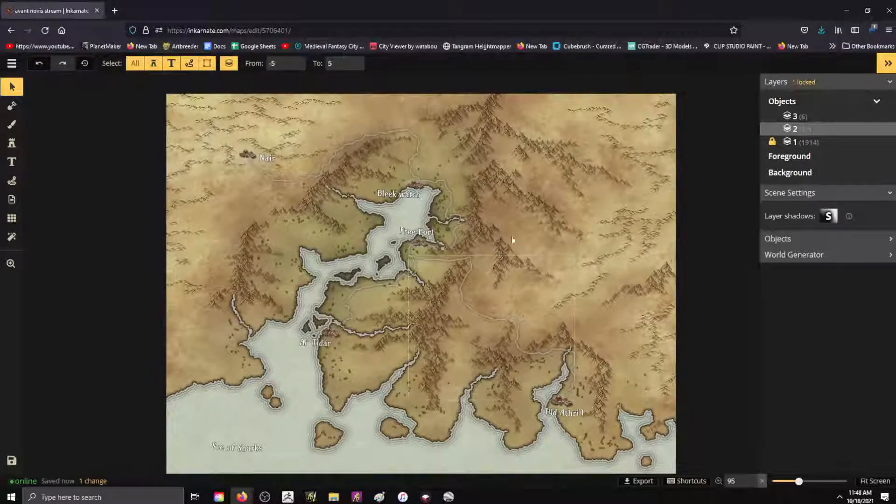
pyautogui.scroll(-1, 208, 138)
pyautogui.scroll(1, 610, 241)
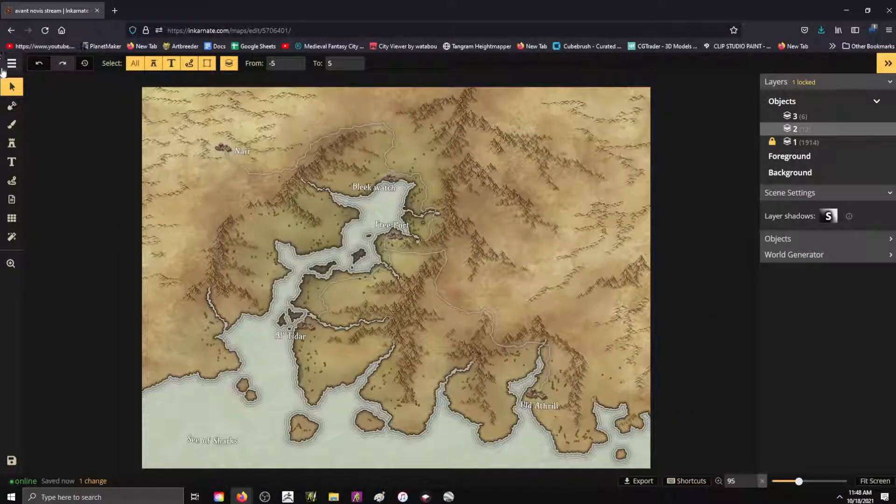
# Export the map as a 2048 x 1536 px image, save the JPEG file to disk, and return to editing.
pyautogui.click(9, 66)
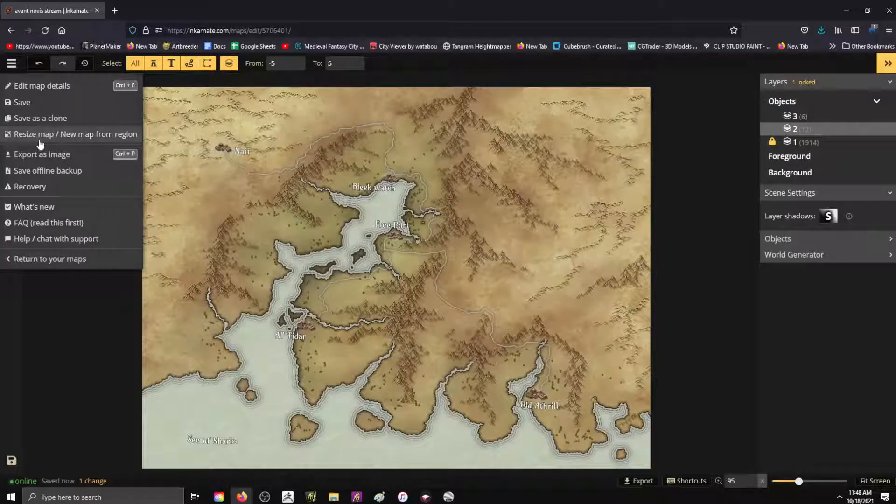
pyautogui.click(46, 157)
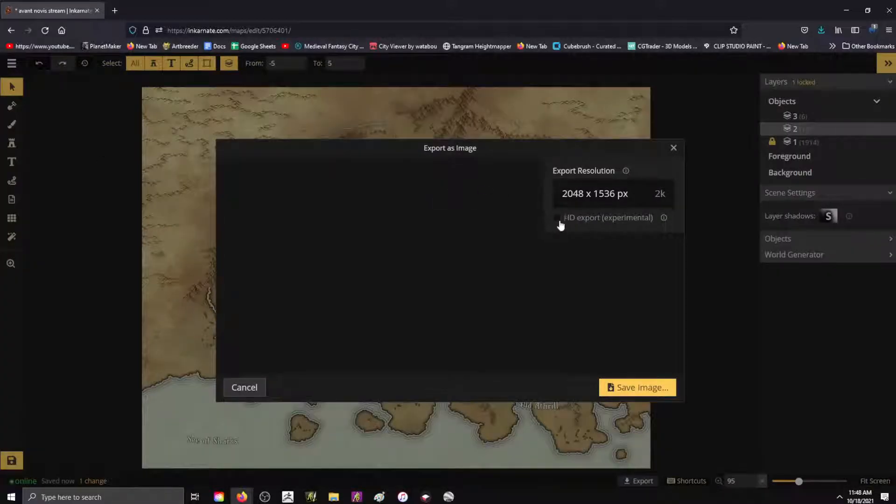
pyautogui.click(651, 387)
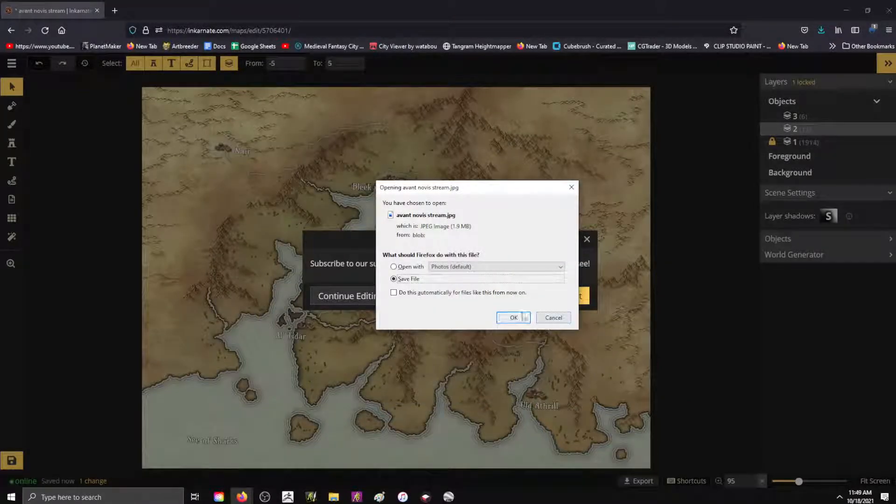
pyautogui.click(513, 318)
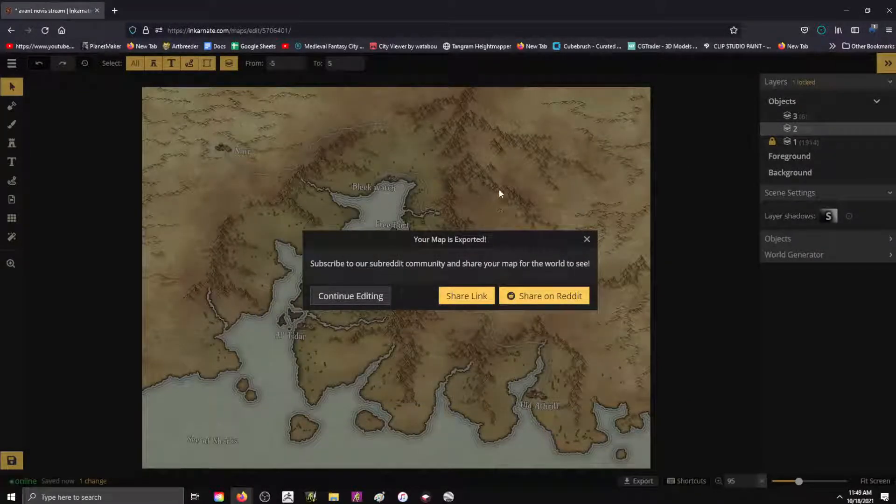
pyautogui.click(337, 295)
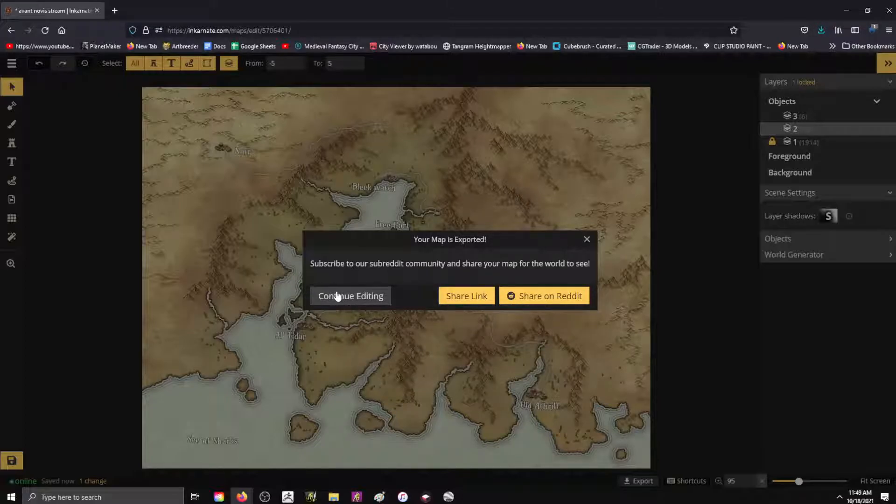
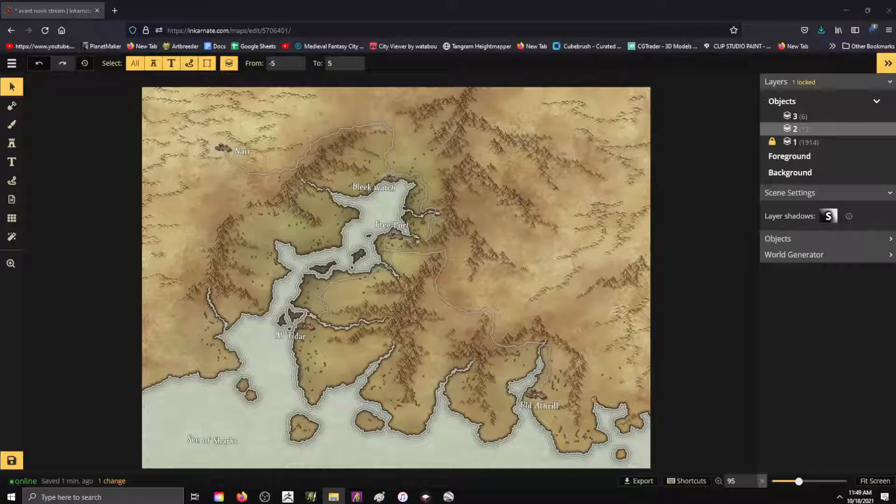
pyautogui.click(12, 63)
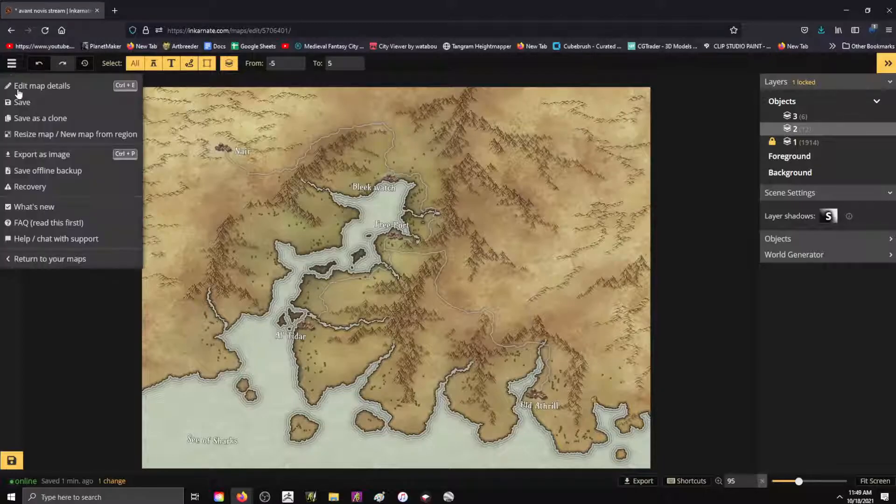
pyautogui.click(70, 155)
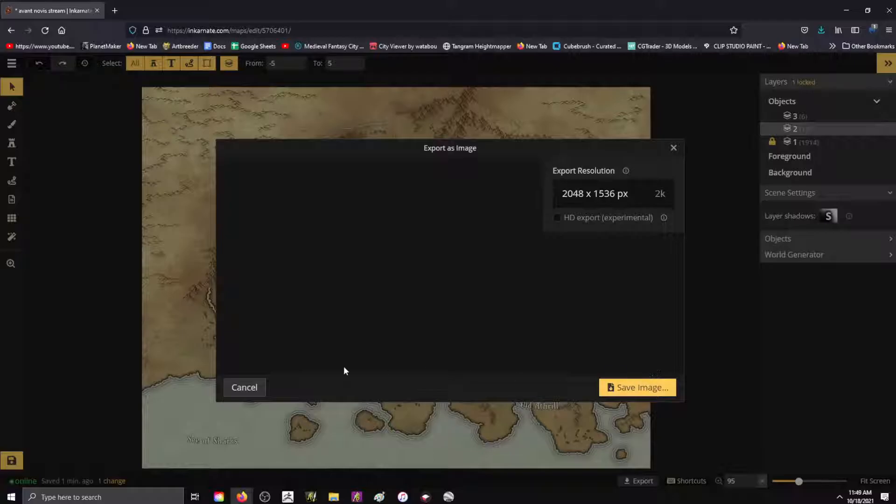
pyautogui.click(645, 382)
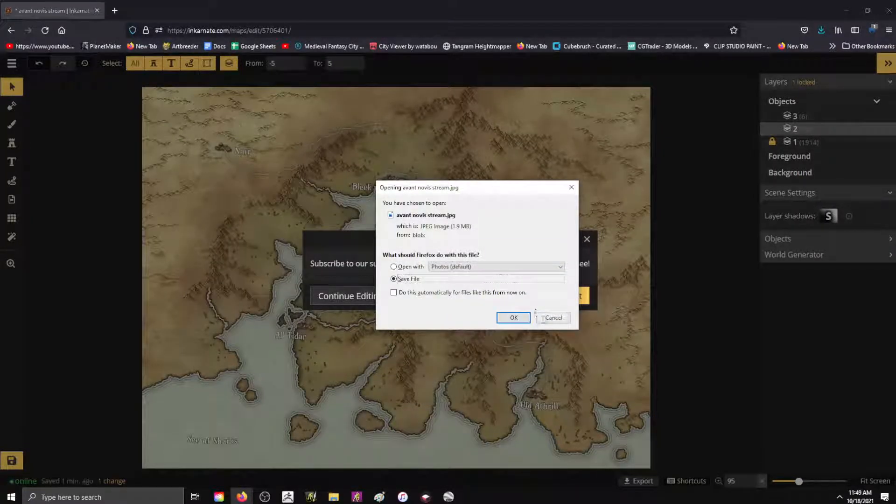
pyautogui.click(560, 320)
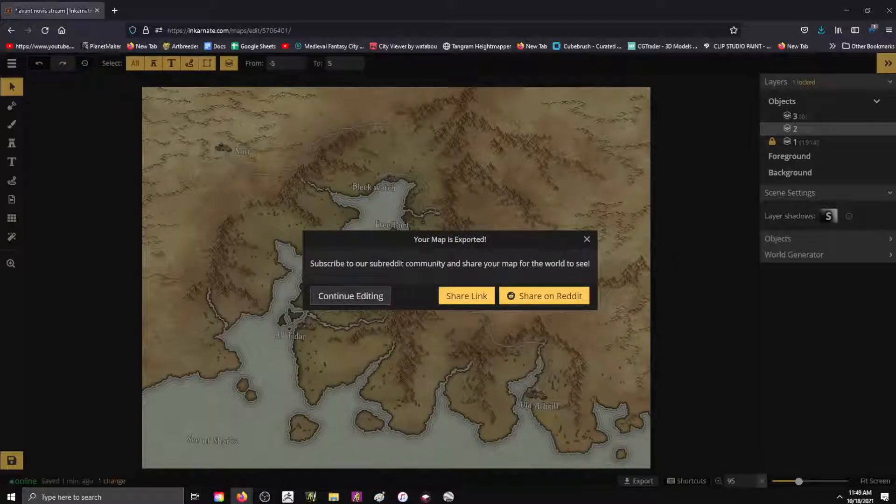
pyautogui.click(587, 239)
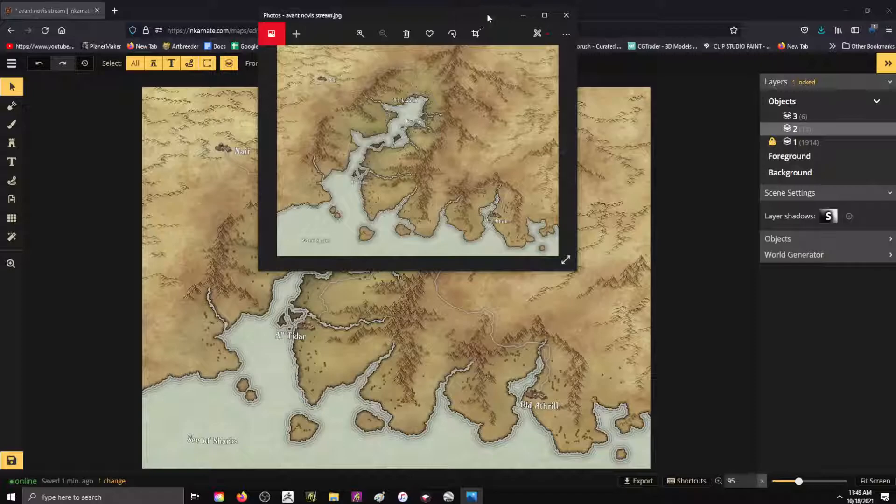
# Inspect the exported avant novis stream.jpg full-size in Photos, including the roads around Free Port, and close the viewer.
pyautogui.click(545, 15)
pyautogui.scroll(8, 484, 199)
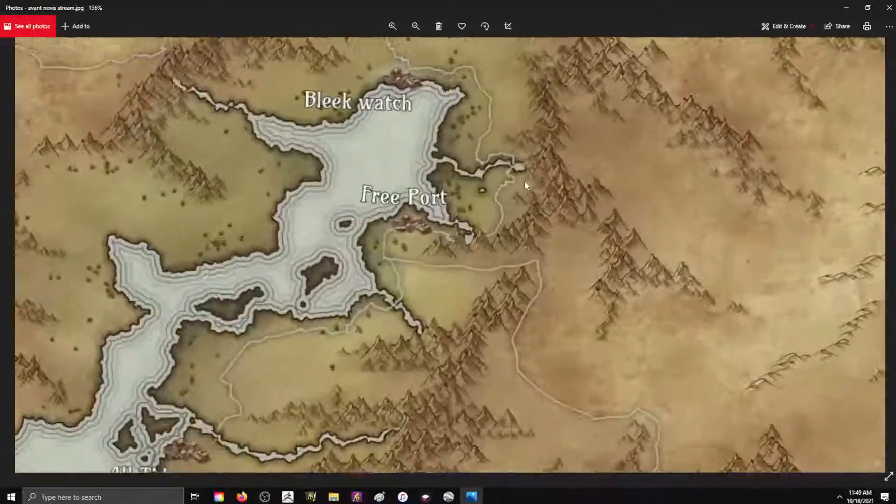
pyautogui.scroll(-8, 395, 204)
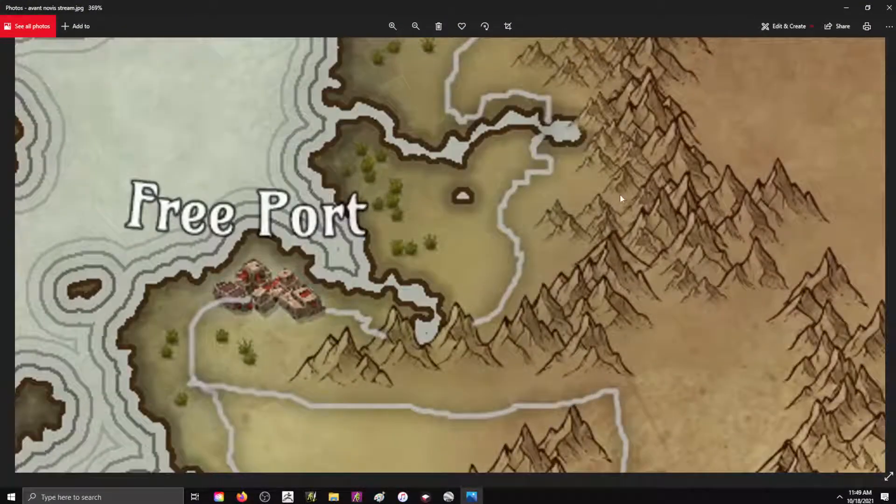
pyautogui.scroll(2, 709, 194)
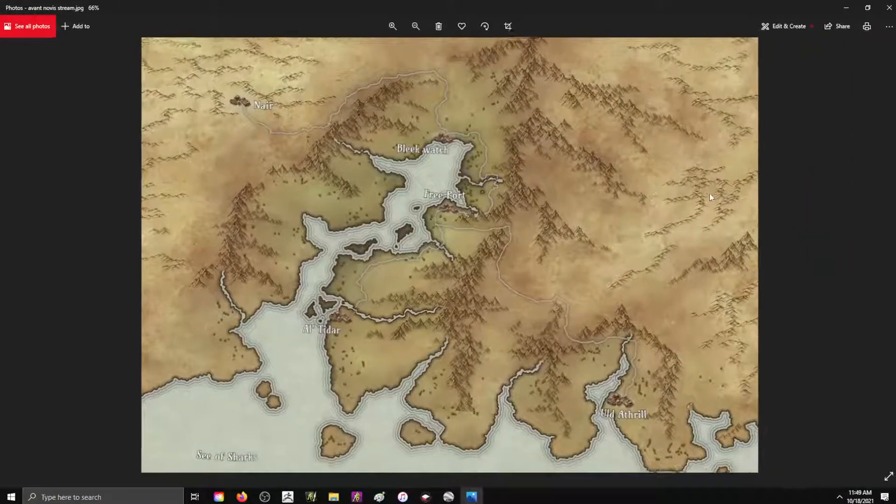
pyautogui.scroll(-2, 709, 193)
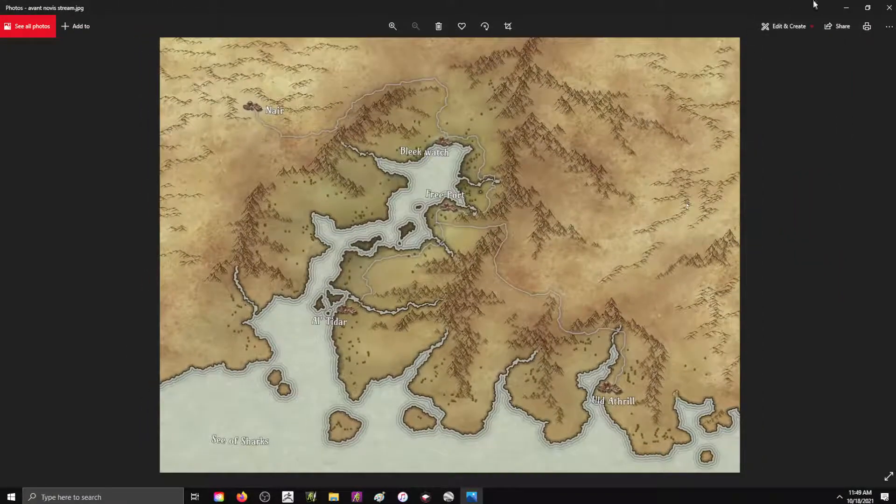
pyautogui.click(889, 7)
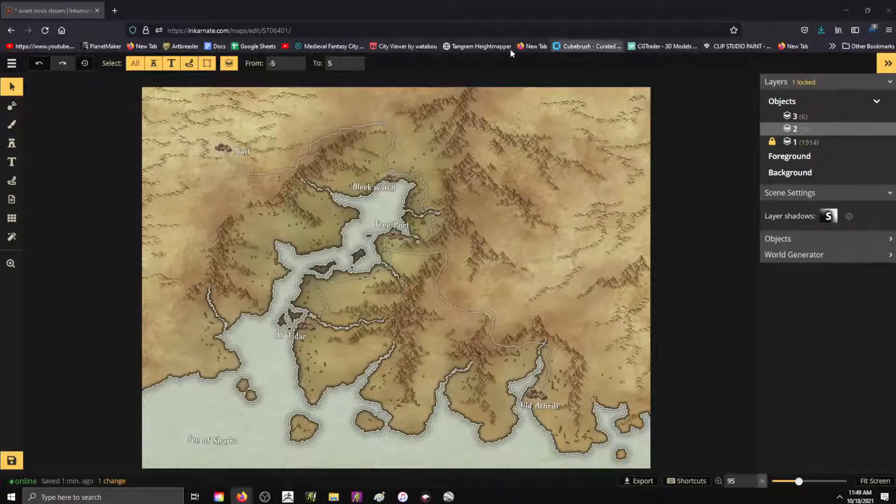
pyautogui.scroll(3, 582, 193)
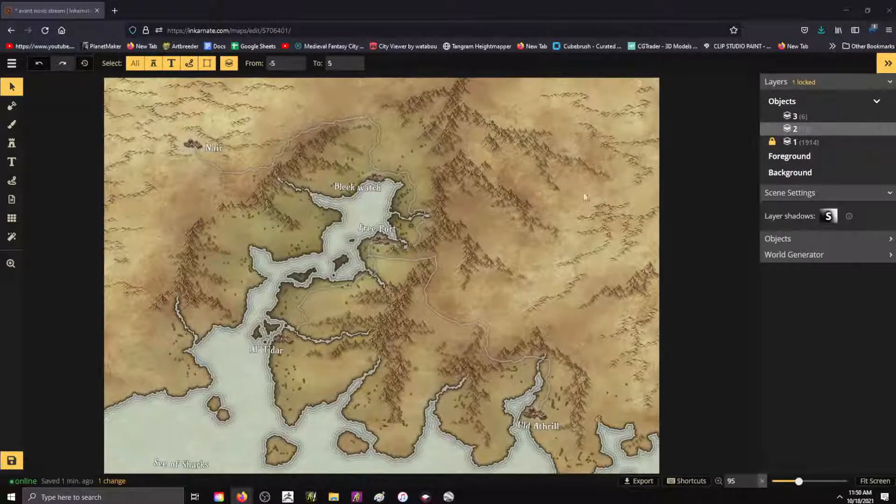
pyautogui.scroll(-2, 641, 182)
pyautogui.scroll(-2, 636, 154)
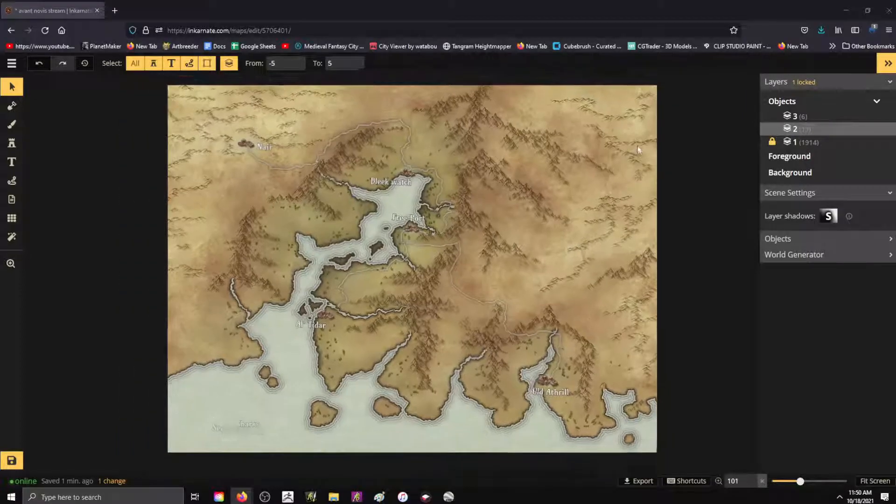
pyautogui.scroll(3, 281, 114)
pyautogui.scroll(1, 226, 113)
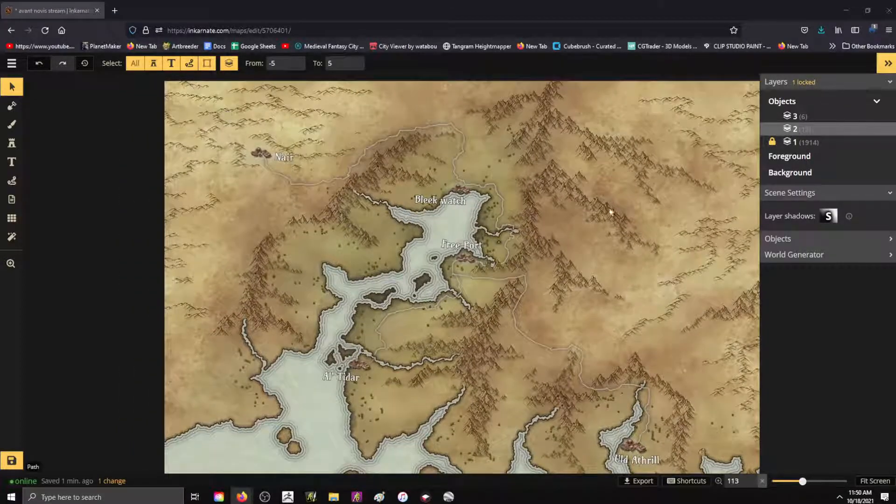
pyautogui.scroll(3, 588, 272)
pyautogui.scroll(-3, 704, 226)
pyautogui.scroll(-2, 458, 136)
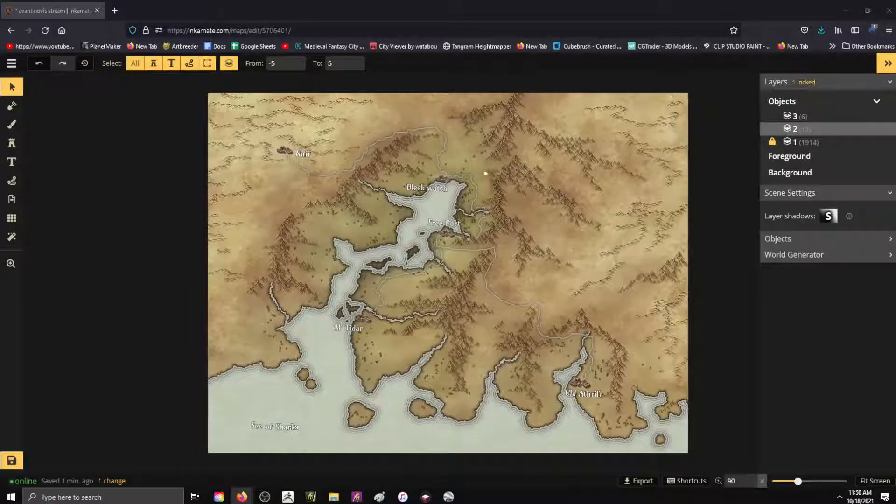
pyautogui.scroll(3, 559, 229)
pyautogui.scroll(-2, 523, 191)
pyautogui.scroll(-1, 522, 195)
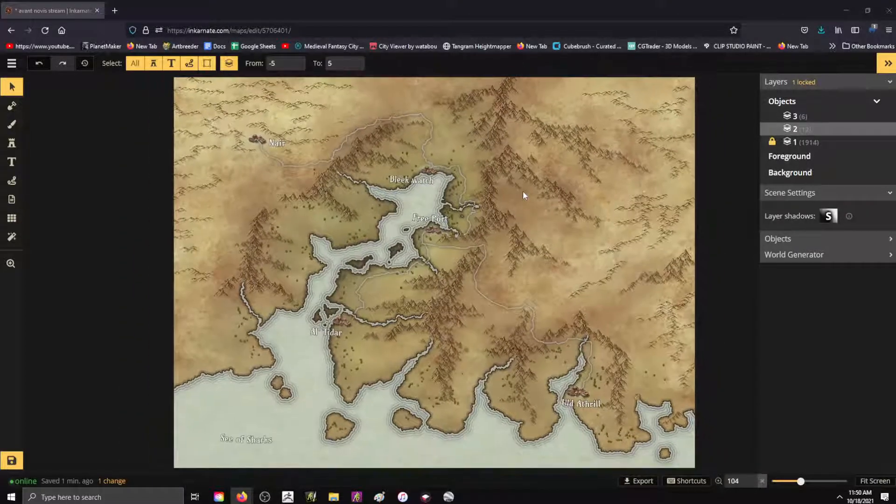
pyautogui.scroll(-1, 522, 194)
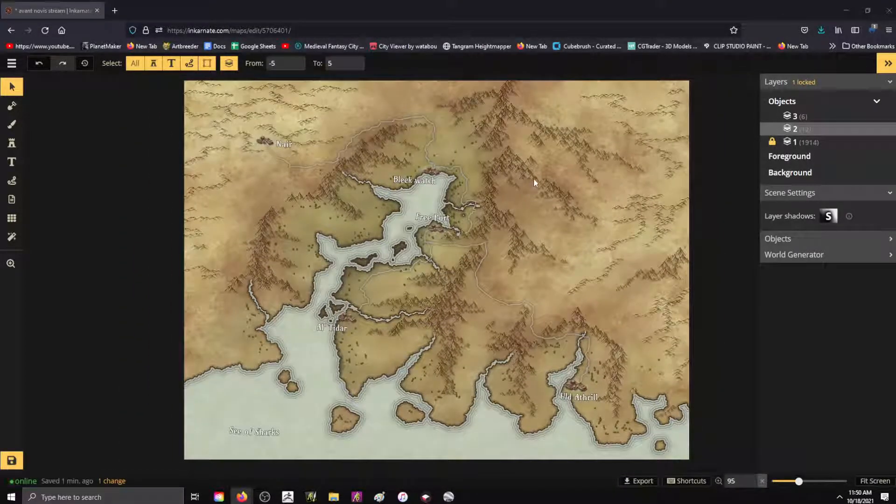